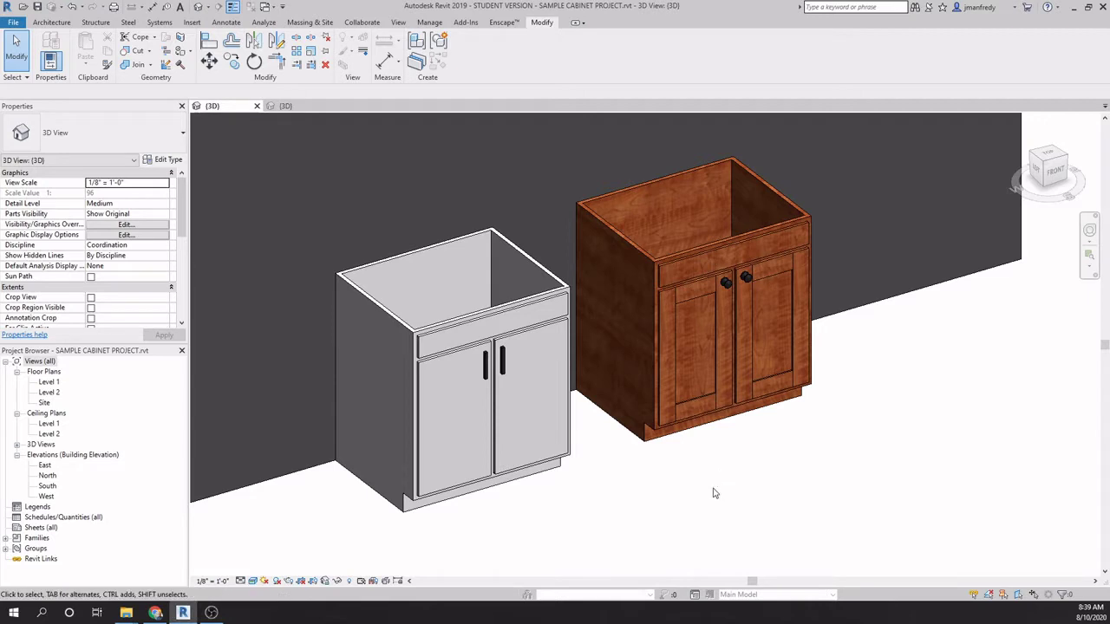
Step: Examine the plain double-door sink cabinet and the wood-finished version beside it in the 3D view
click(571, 472)
scroll(642, 462, up, 3)
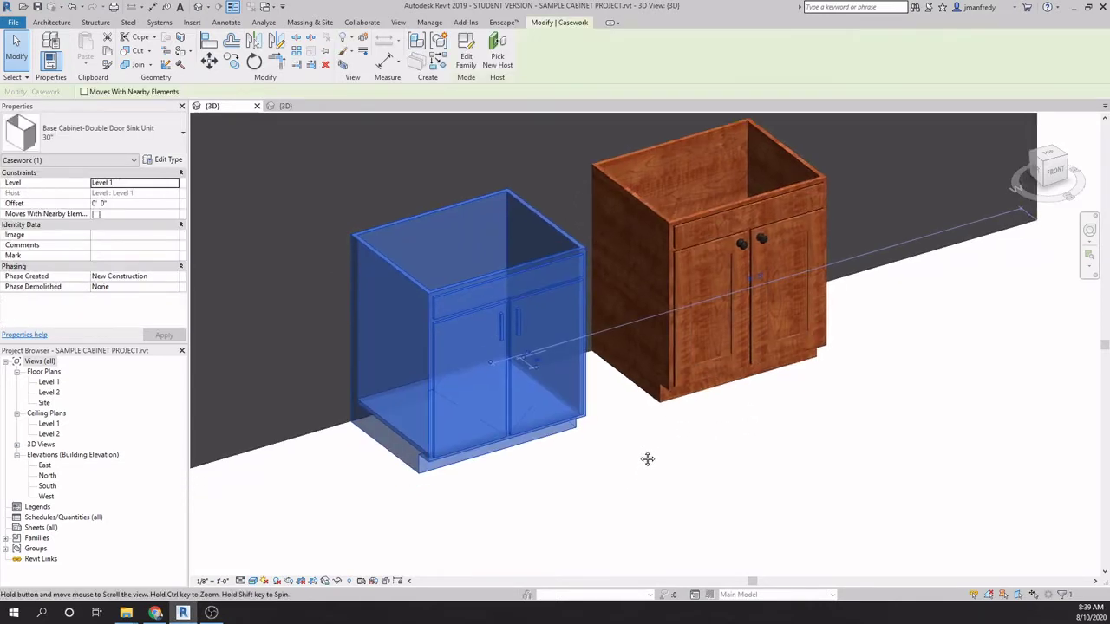
click(603, 442)
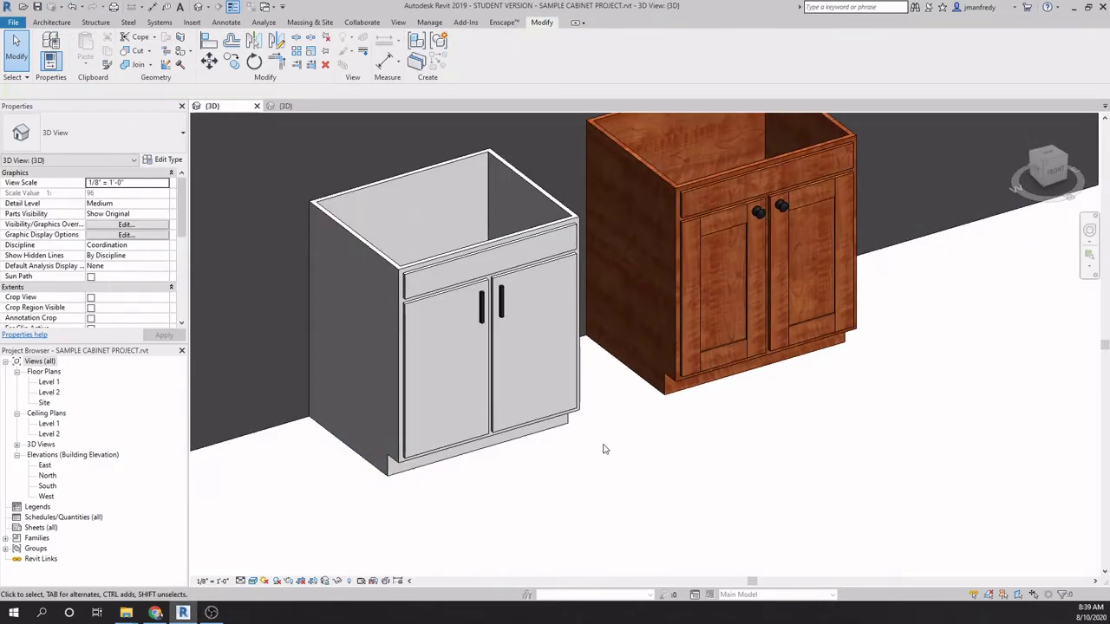
middle_drag(612, 447, 619, 482)
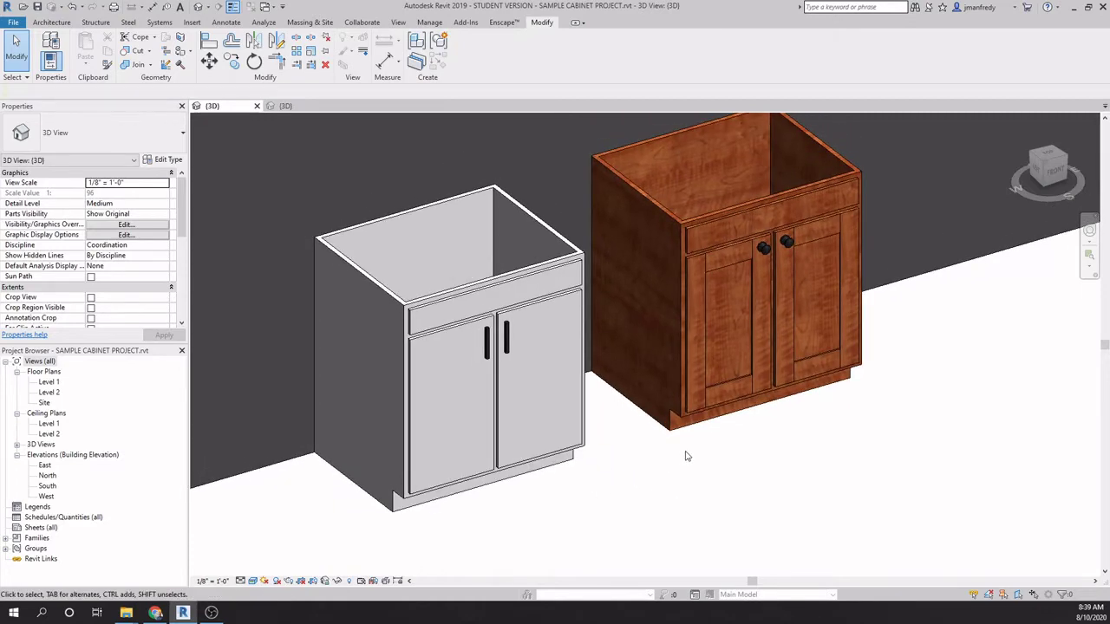
click(719, 412)
click(736, 463)
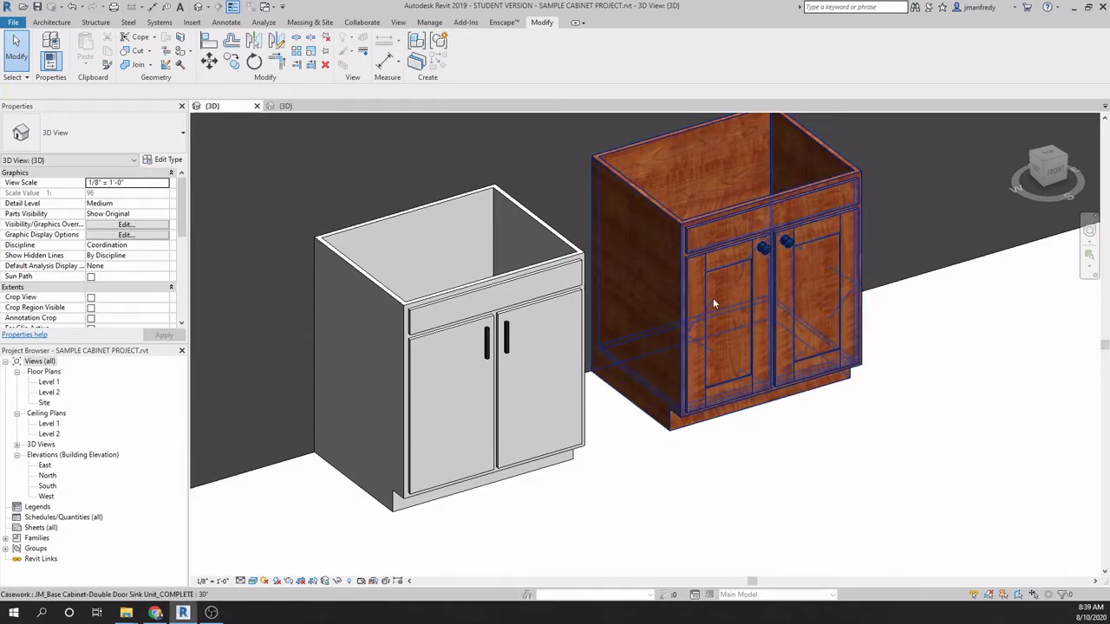
scroll(760, 438, up, 5)
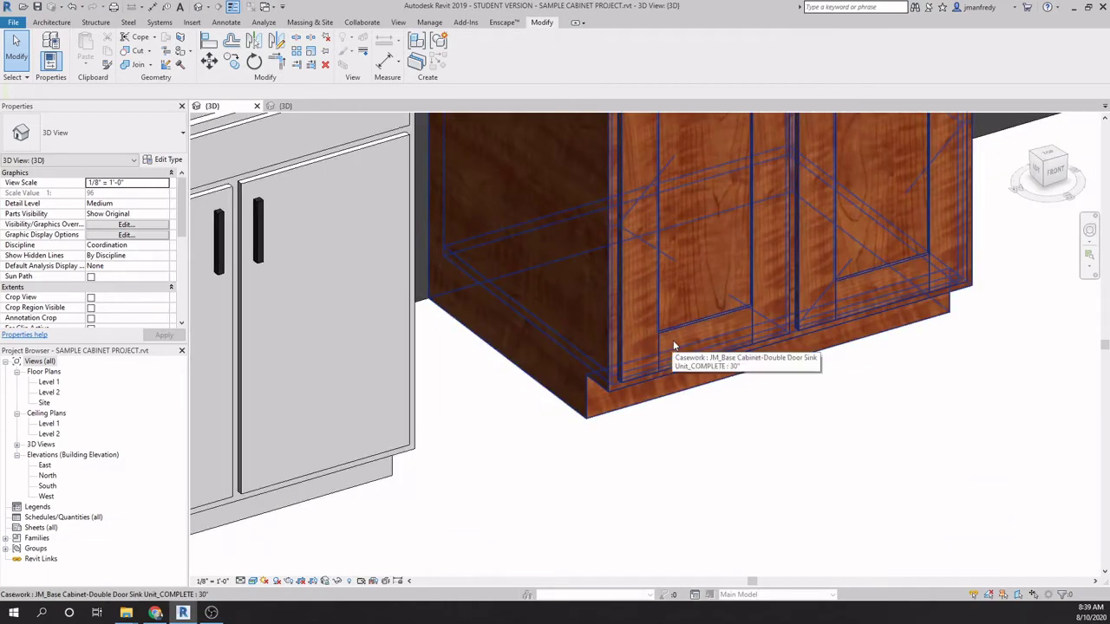
scroll(733, 326, down, 3)
scroll(731, 255, up, 1)
scroll(795, 391, down, 4)
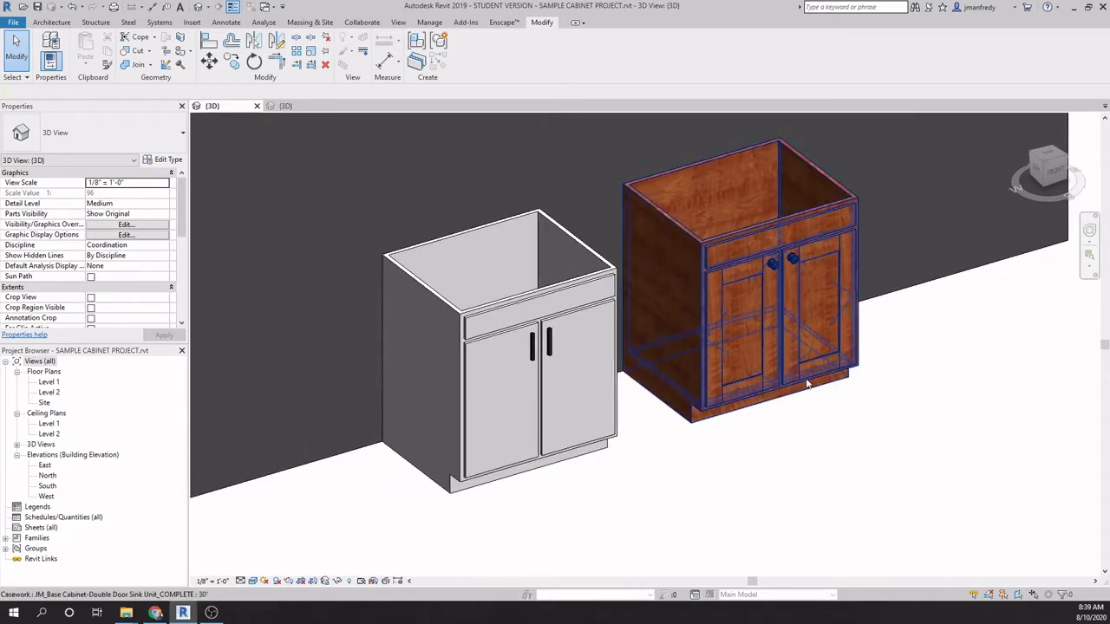
middle_drag(743, 484, 772, 483)
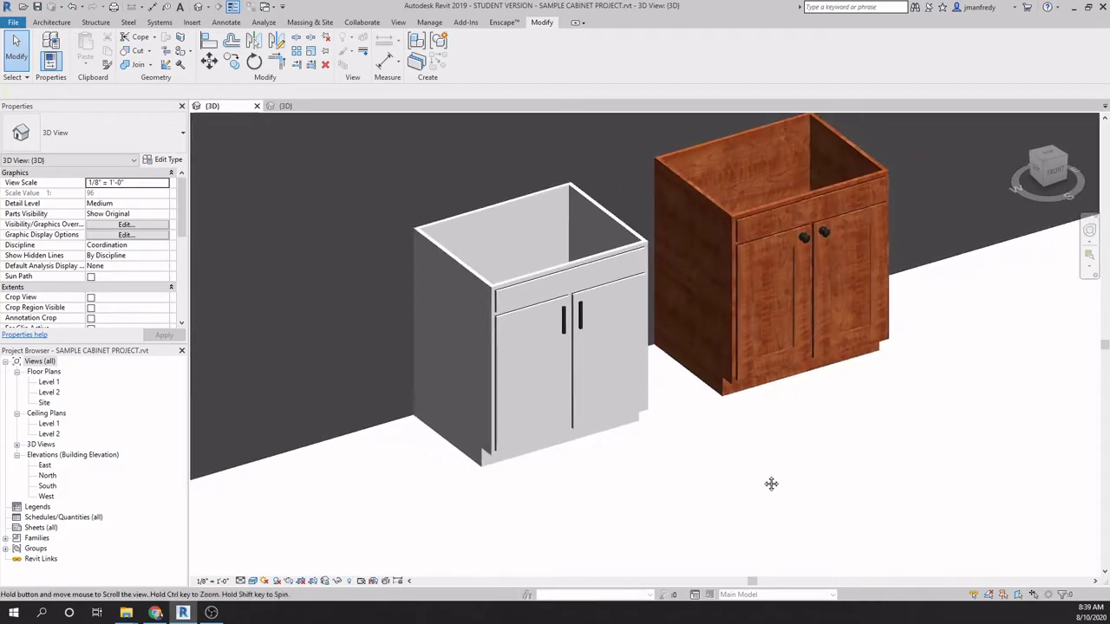
Step: Check the family and type names of the plain sink cabinet and the wood-finished cabinet
click(602, 278)
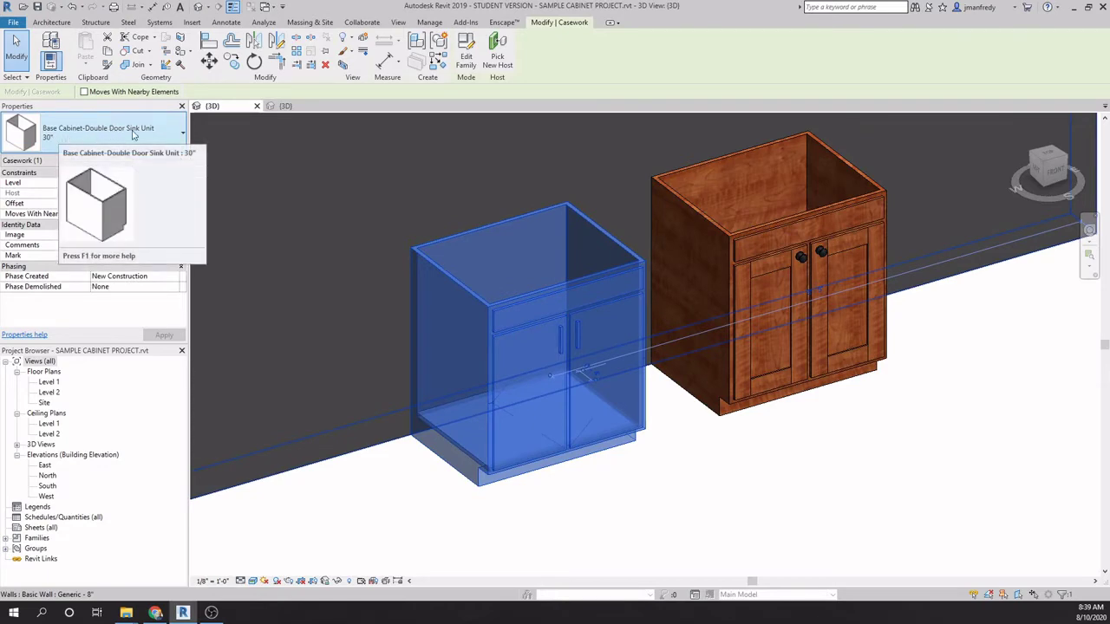
click(735, 396)
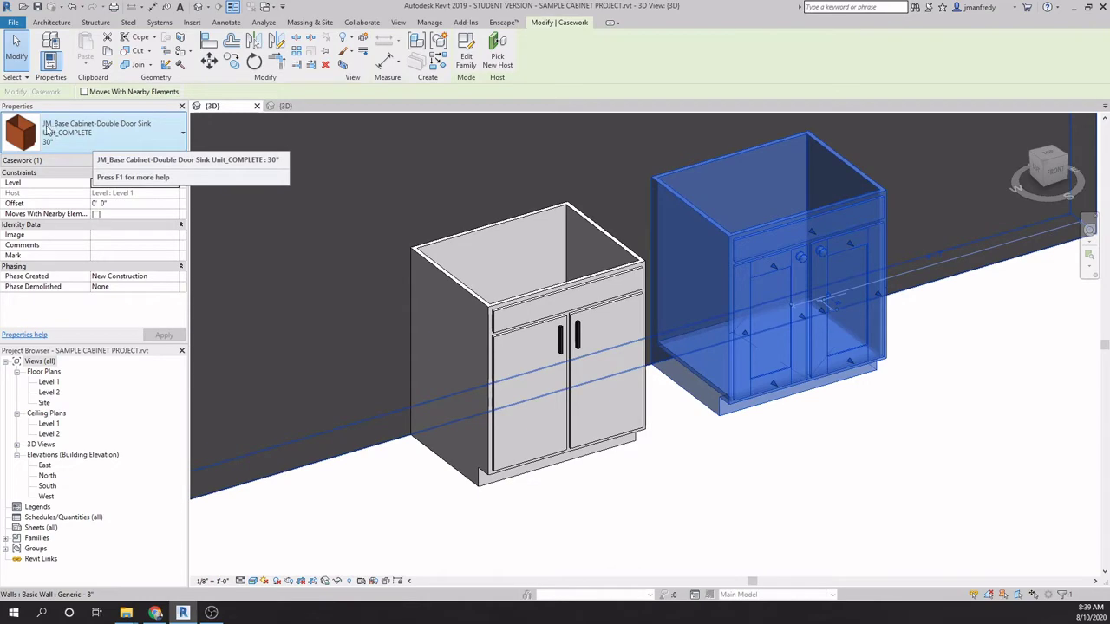
click(752, 450)
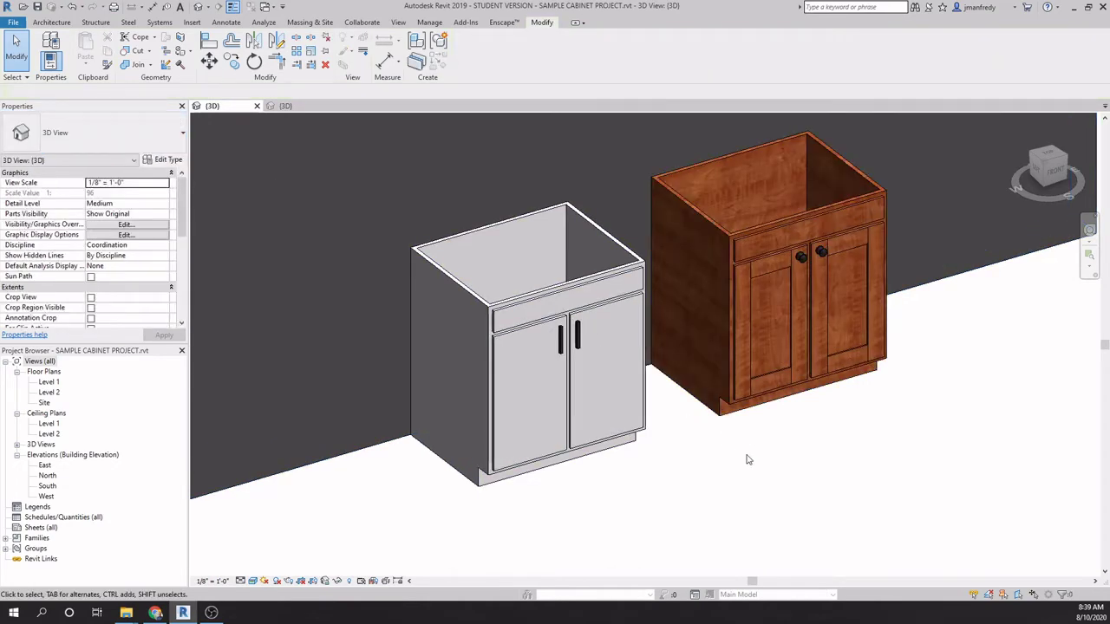
scroll(711, 480, down, 2)
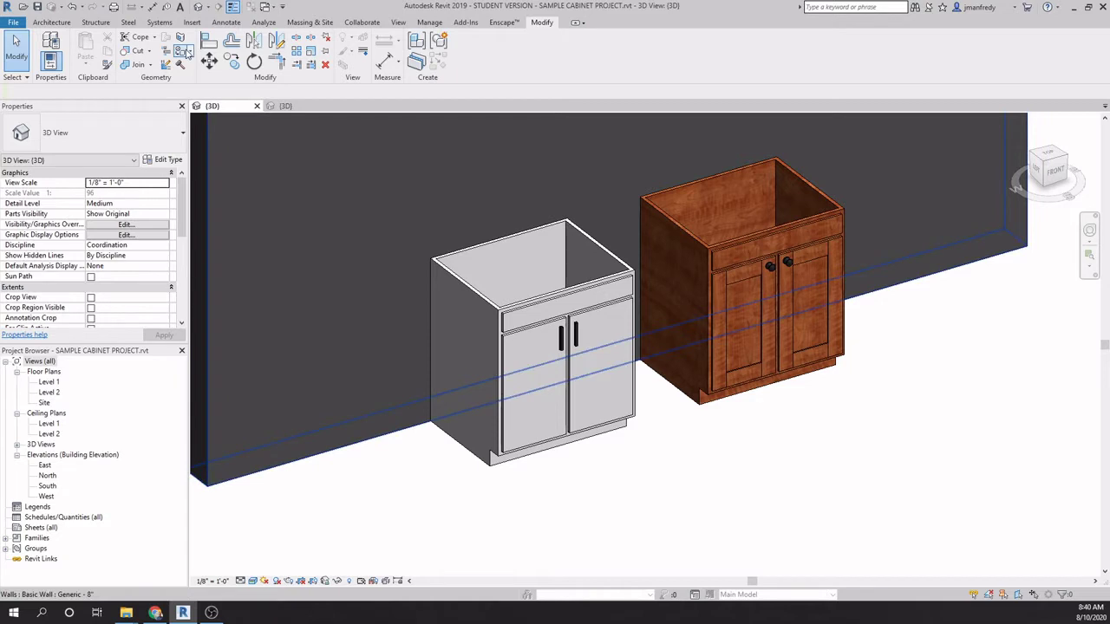
Step: Close the SAMPLE CABINET PROJECT and the open sink cabinet family without saving changes
click(257, 106)
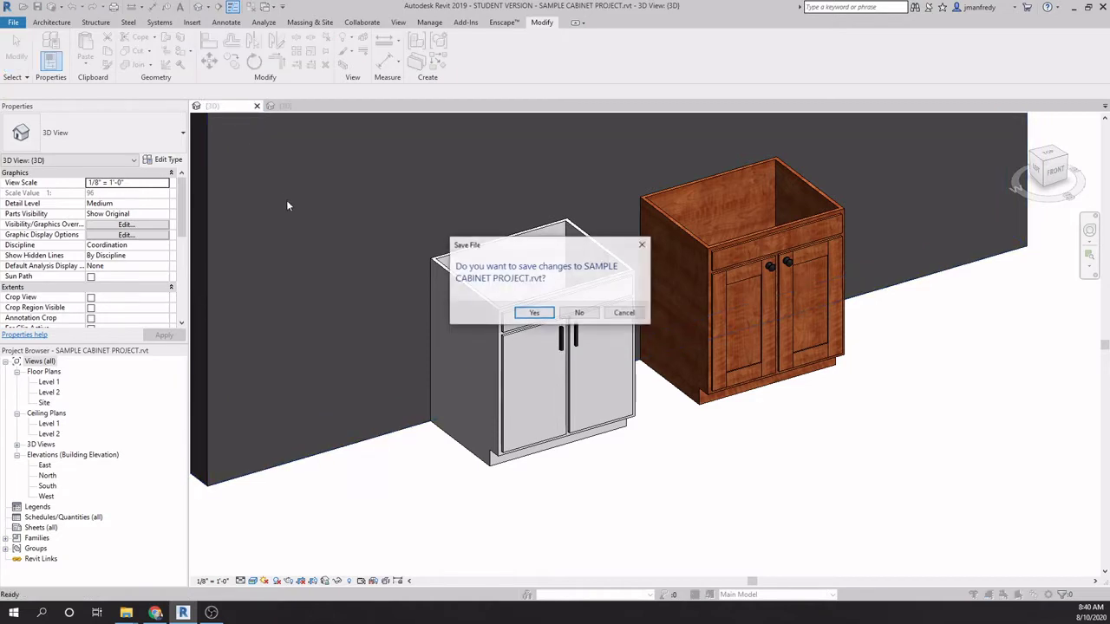
click(577, 314)
click(331, 105)
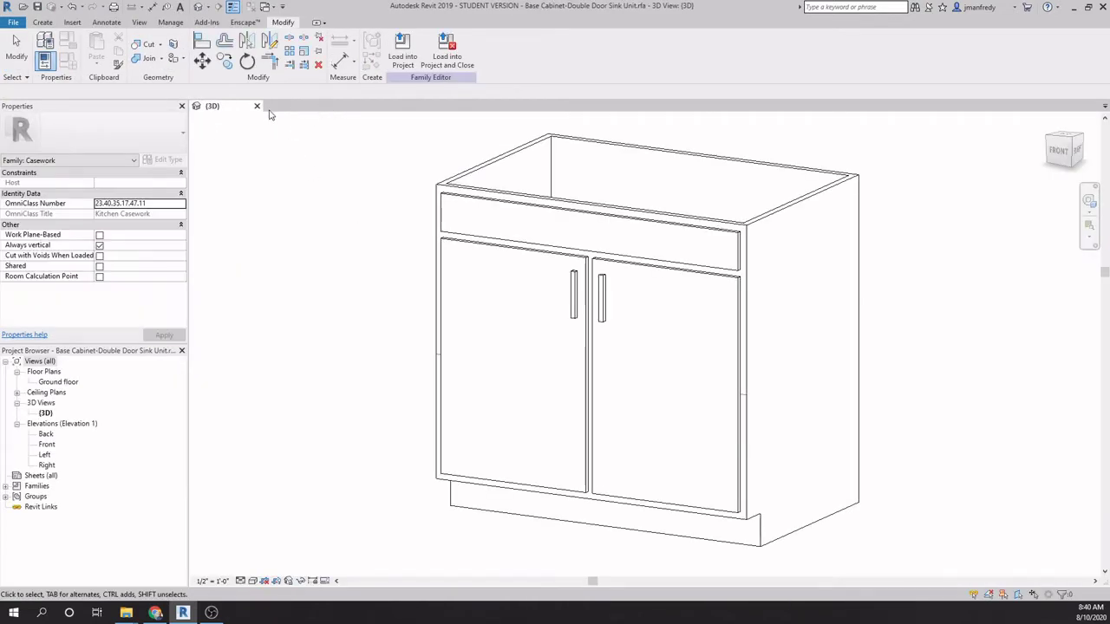
click(257, 106)
click(577, 313)
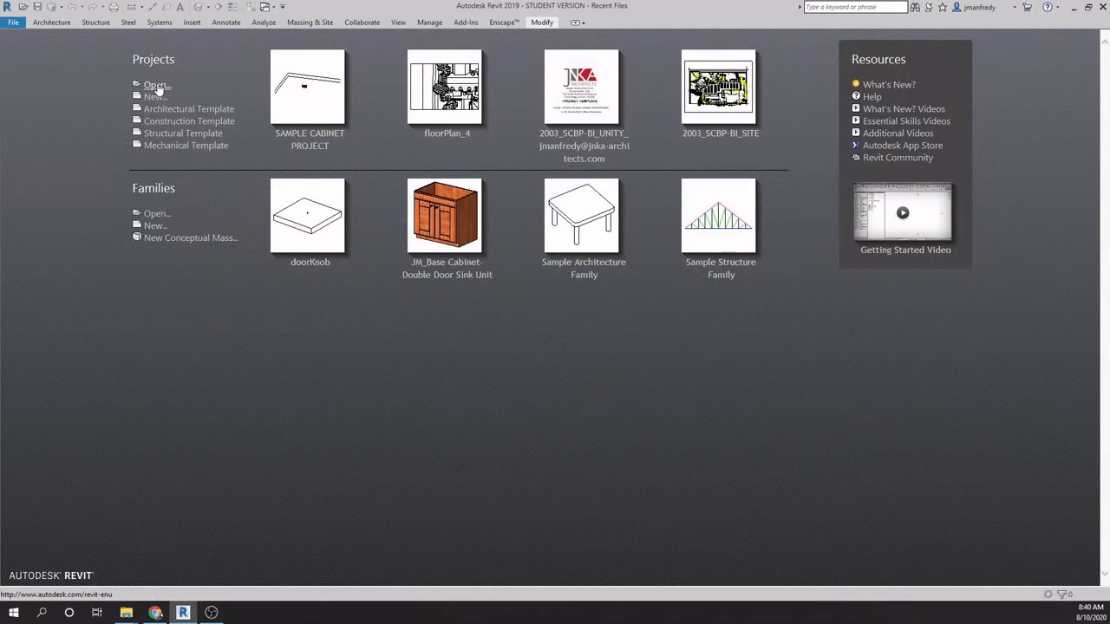
Step: Create a new project from the Architectural Template and draw a horizontal wall about 28' long on Level 1
click(156, 97)
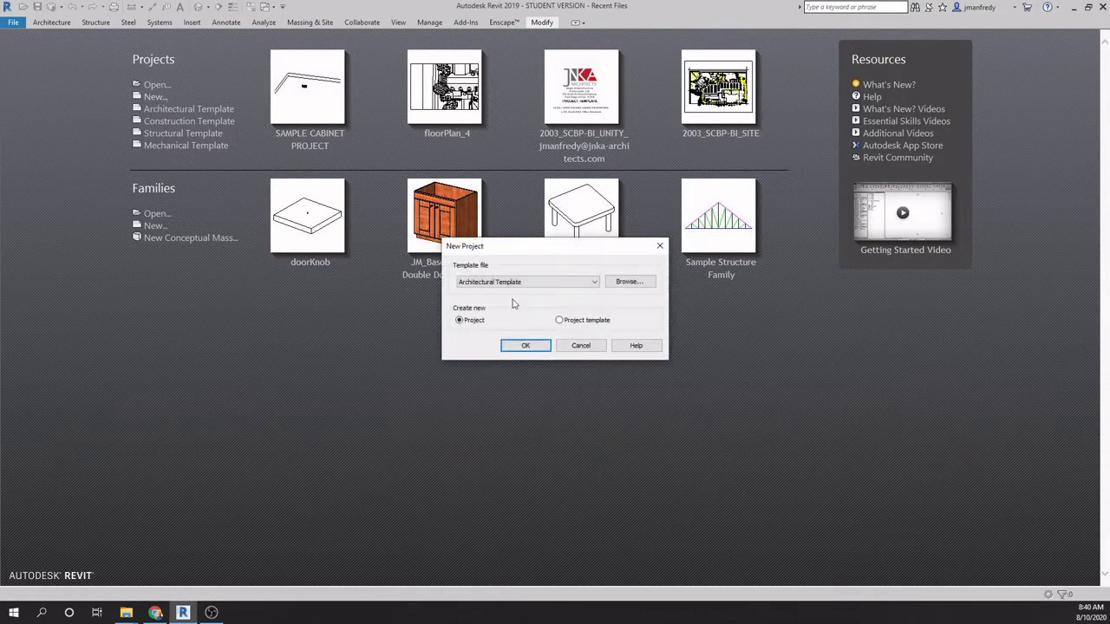
click(525, 345)
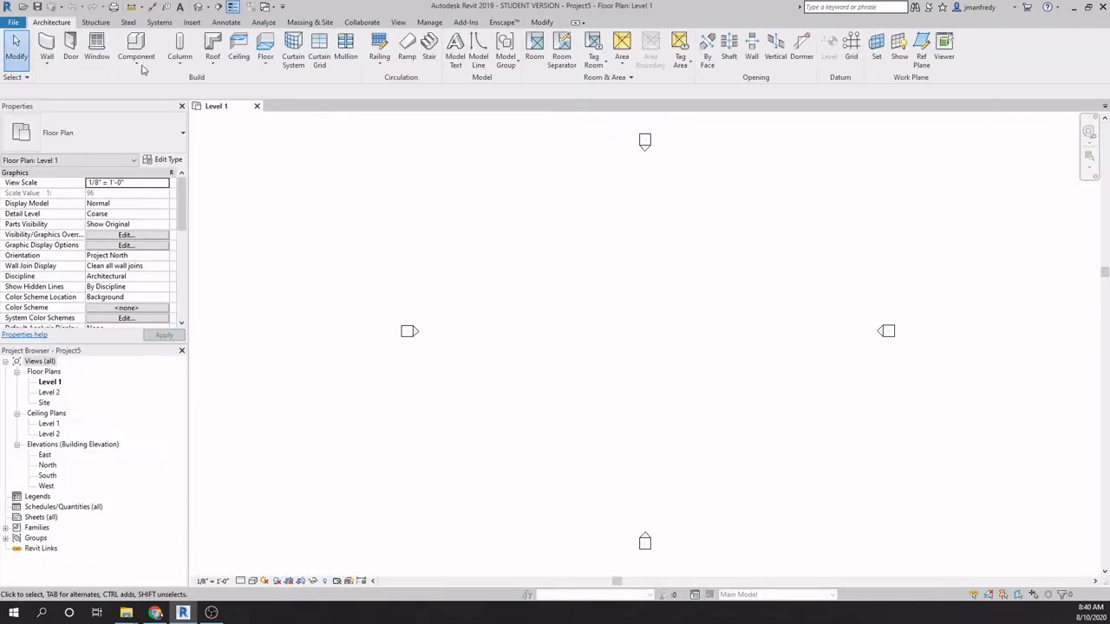
click(49, 45)
click(528, 324)
click(607, 324)
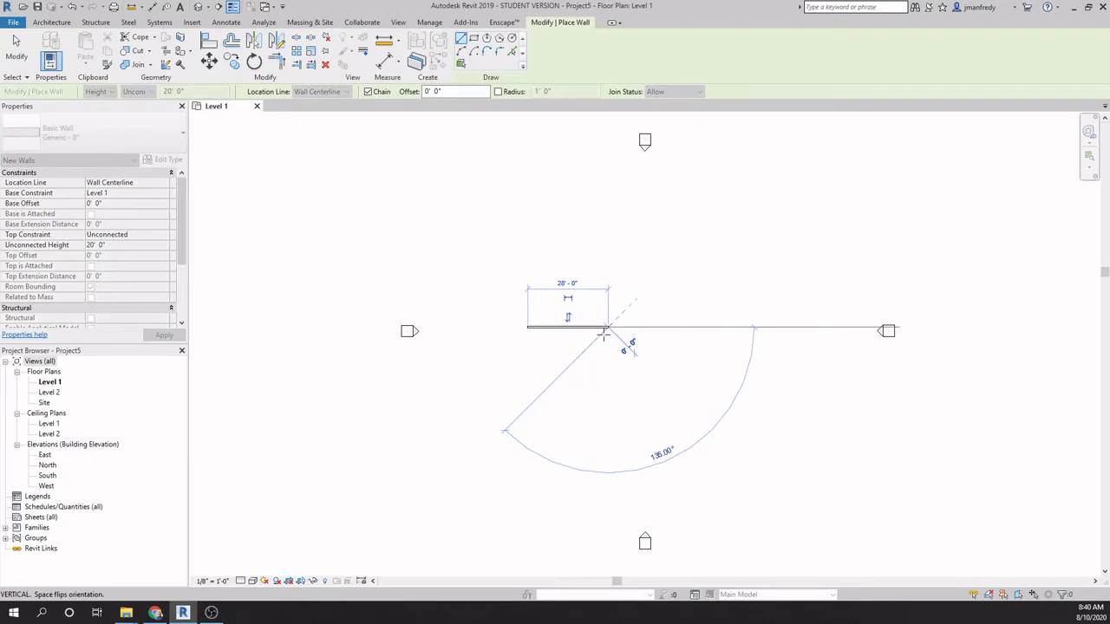
key(Escape)
key(Escape)
scroll(531, 347, up, 3)
scroll(532, 347, up, 2)
scroll(372, 164, up, 1)
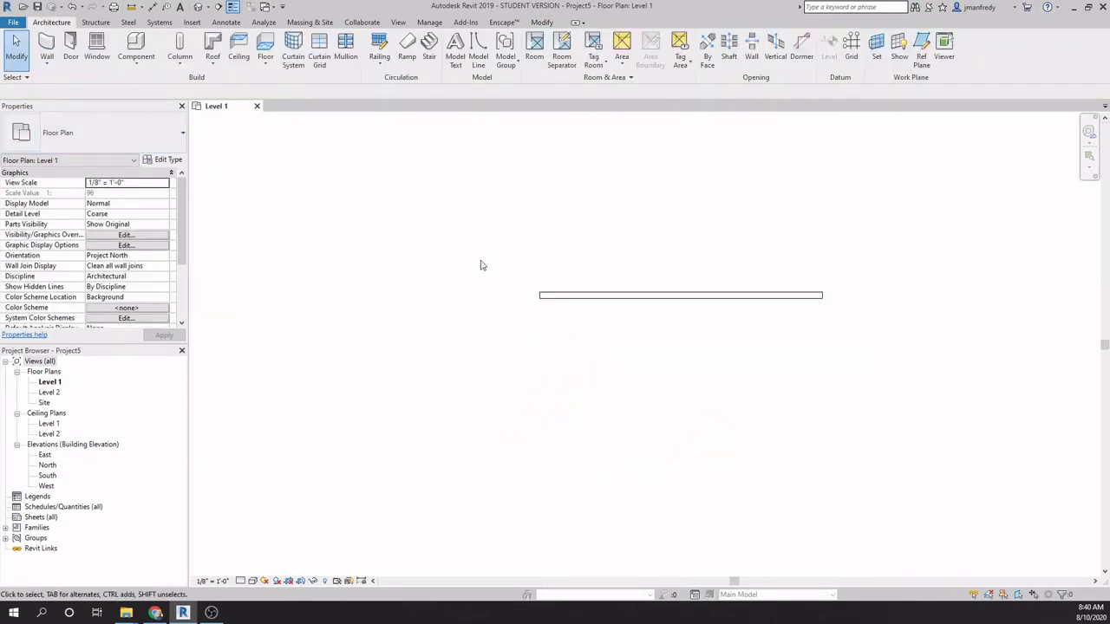
Step: Start placing a component and browse for a family to load in the US Imperial Casework Base Cabinets folder
click(136, 64)
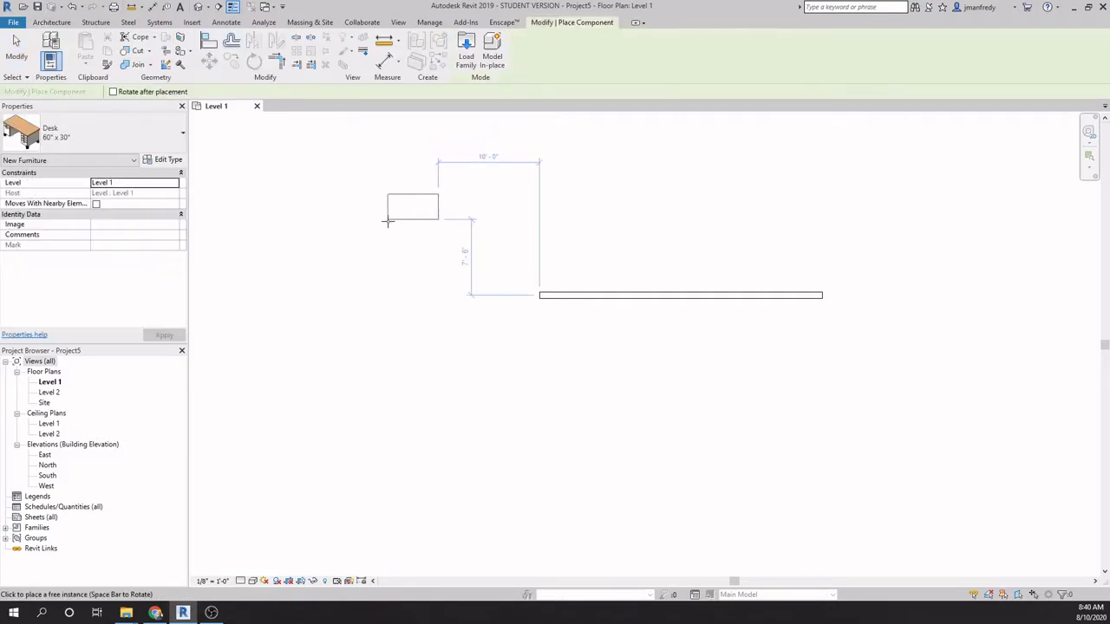
click(466, 52)
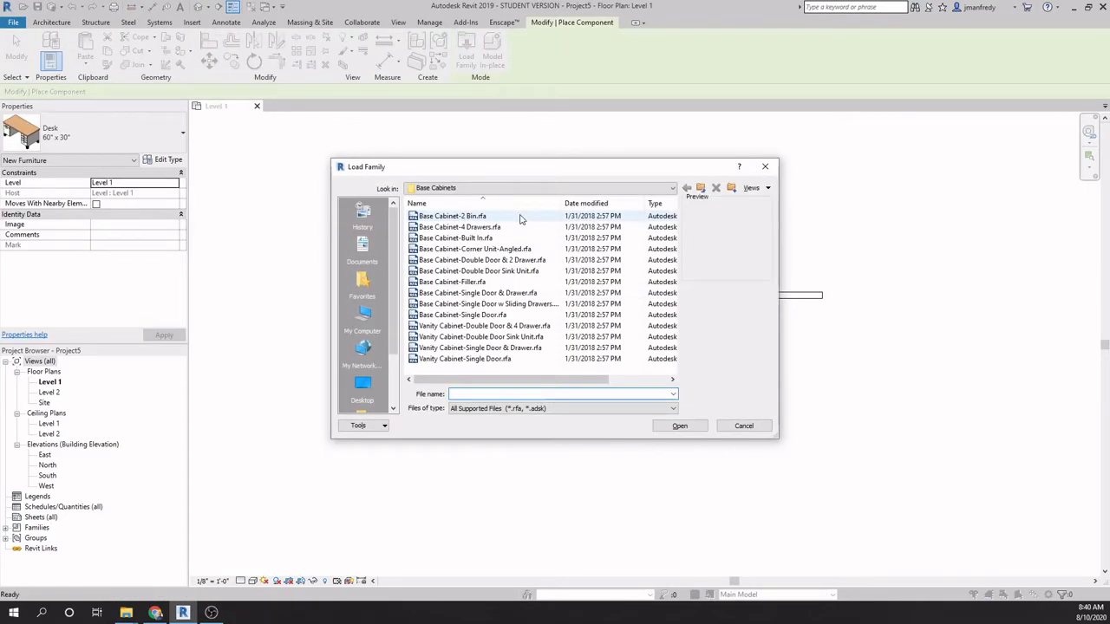
click(540, 187)
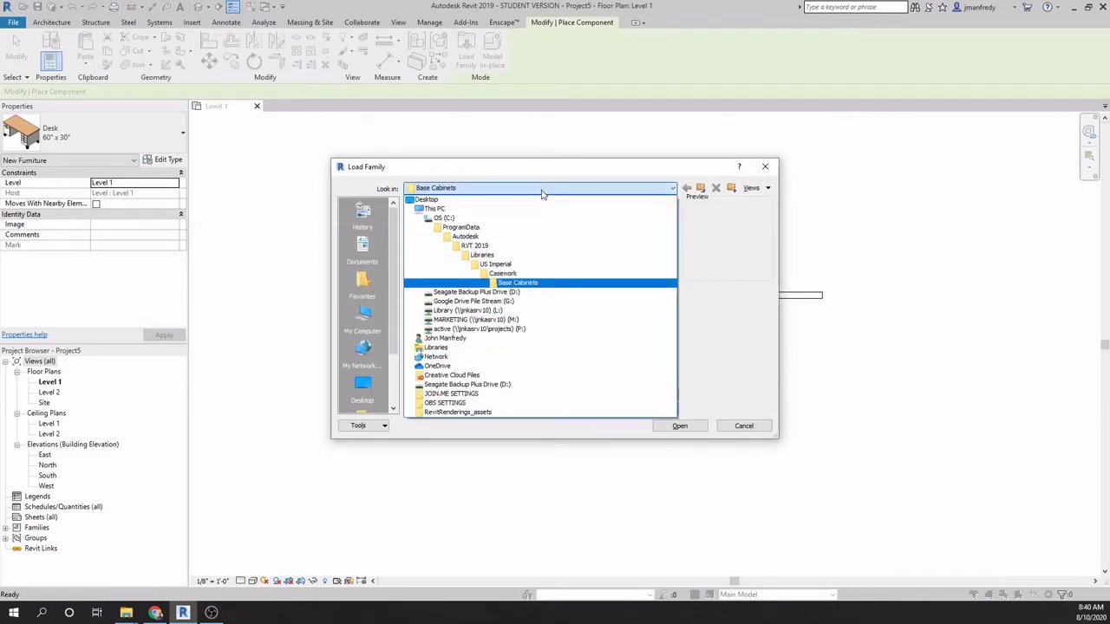
click(542, 190)
click(540, 189)
click(523, 285)
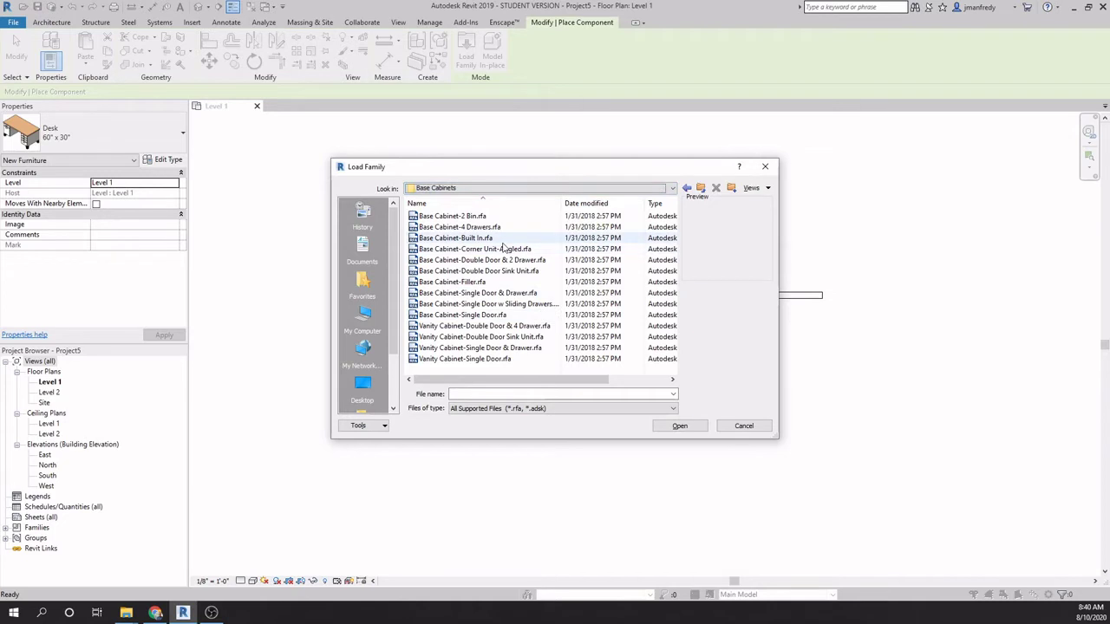
Step: Preview the base cabinet families and load Base Cabinet-Double Door Sink Unit.rfa into the project
click(481, 218)
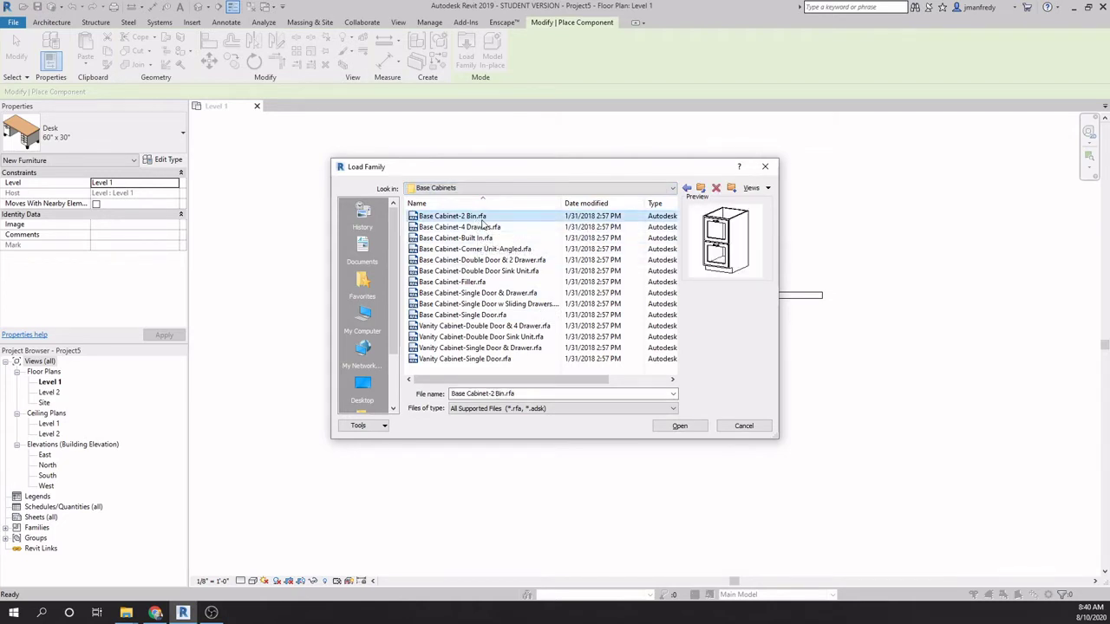
key(Down)
key(Down)
key(Down)
key(Down)
key(Down)
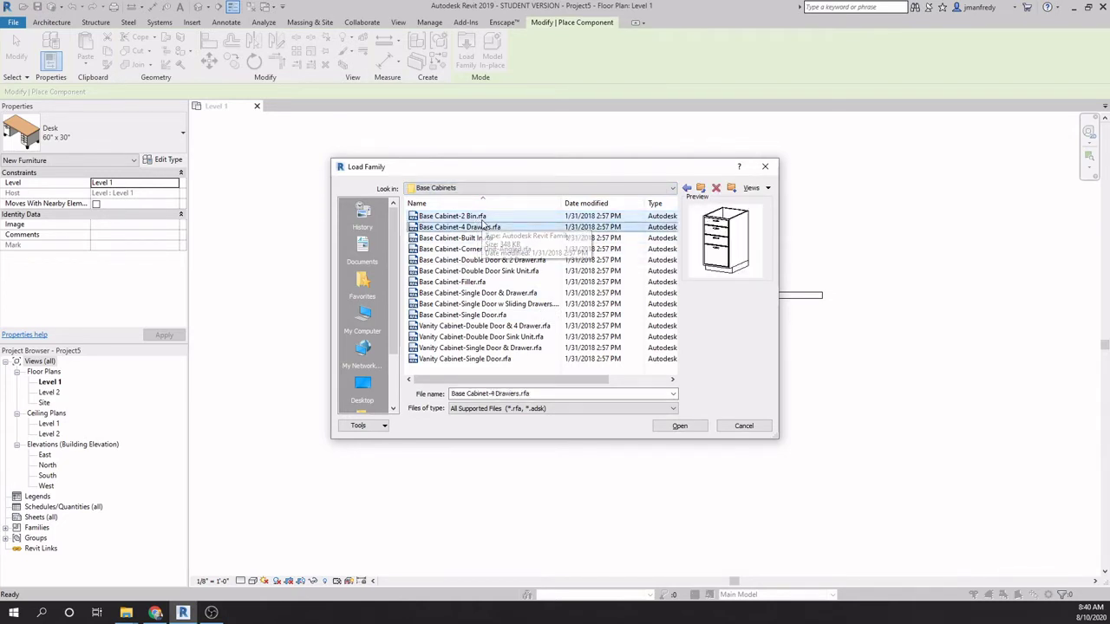
key(Up)
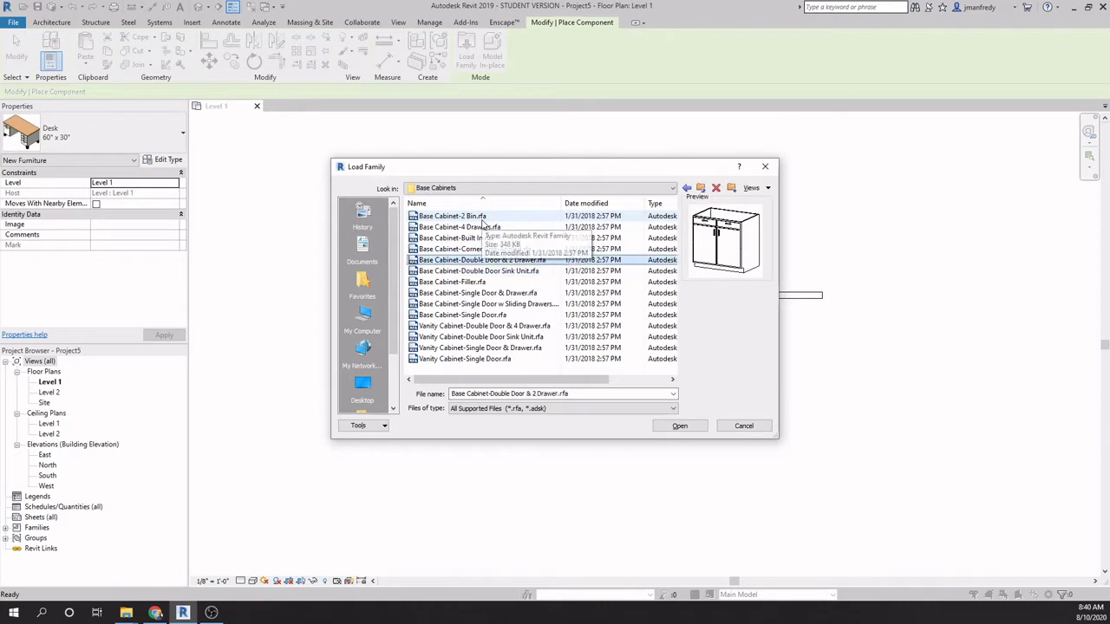
key(Down)
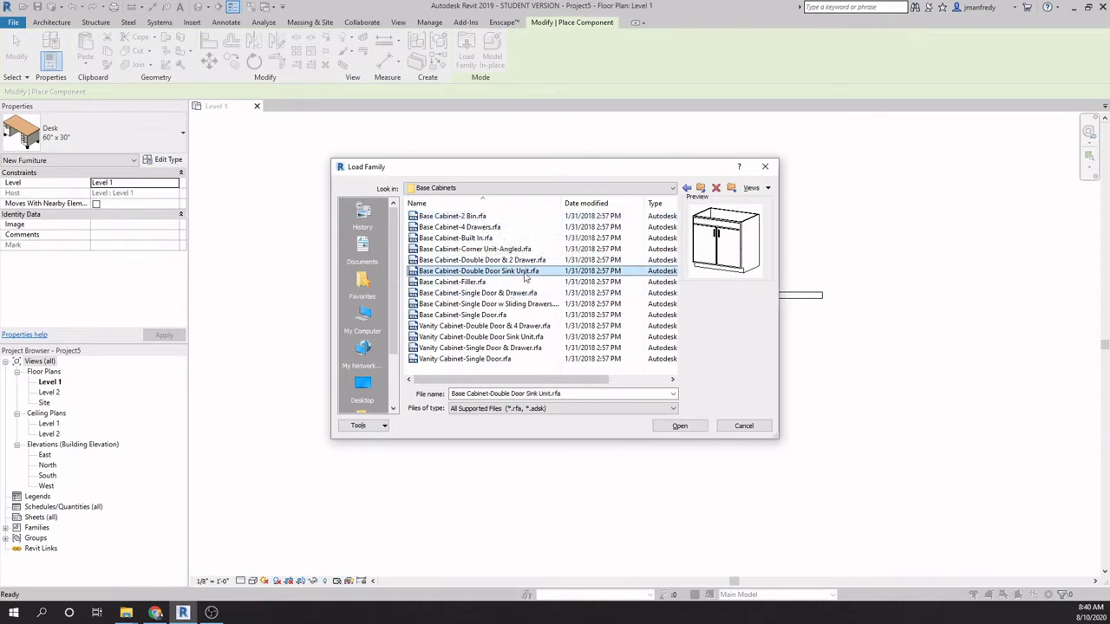
click(680, 426)
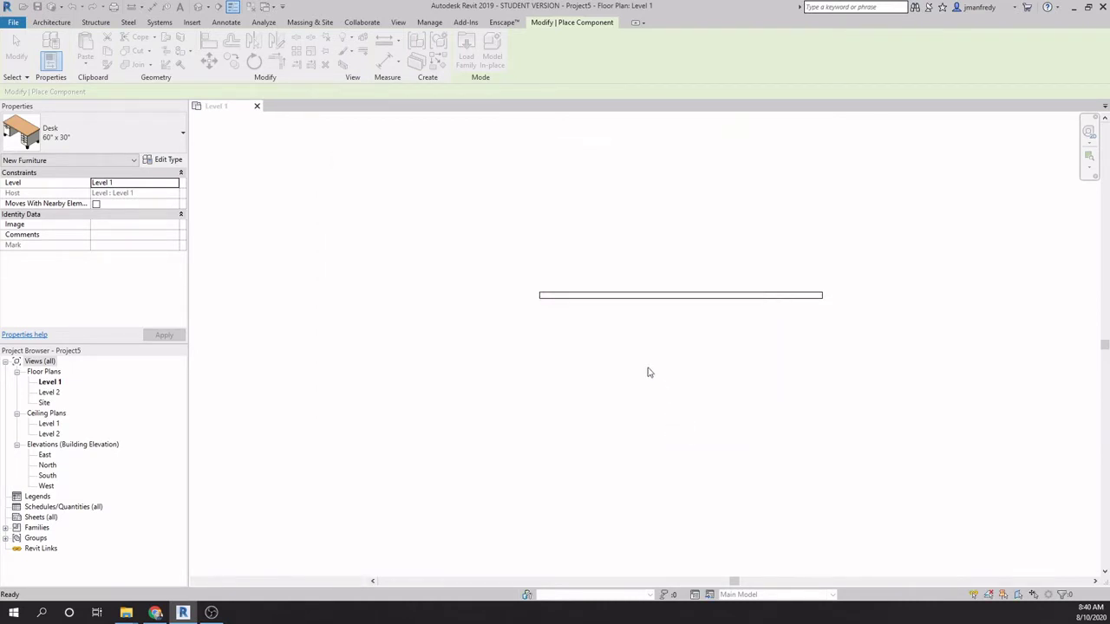
Step: Place one double-door sink cabinet against the lower face of the wall and end the placement
click(632, 299)
key(Escape)
key(Escape)
scroll(643, 355, up, 1)
scroll(642, 355, up, 1)
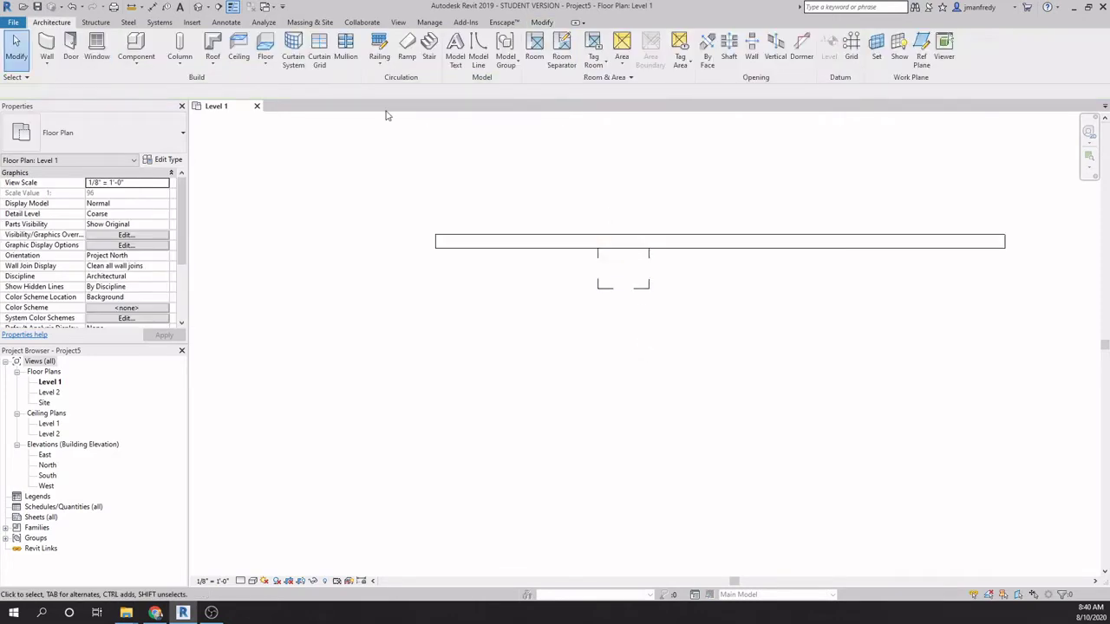
Step: Open the default 3D view and view the placed sink cabinet from its front corner
click(198, 6)
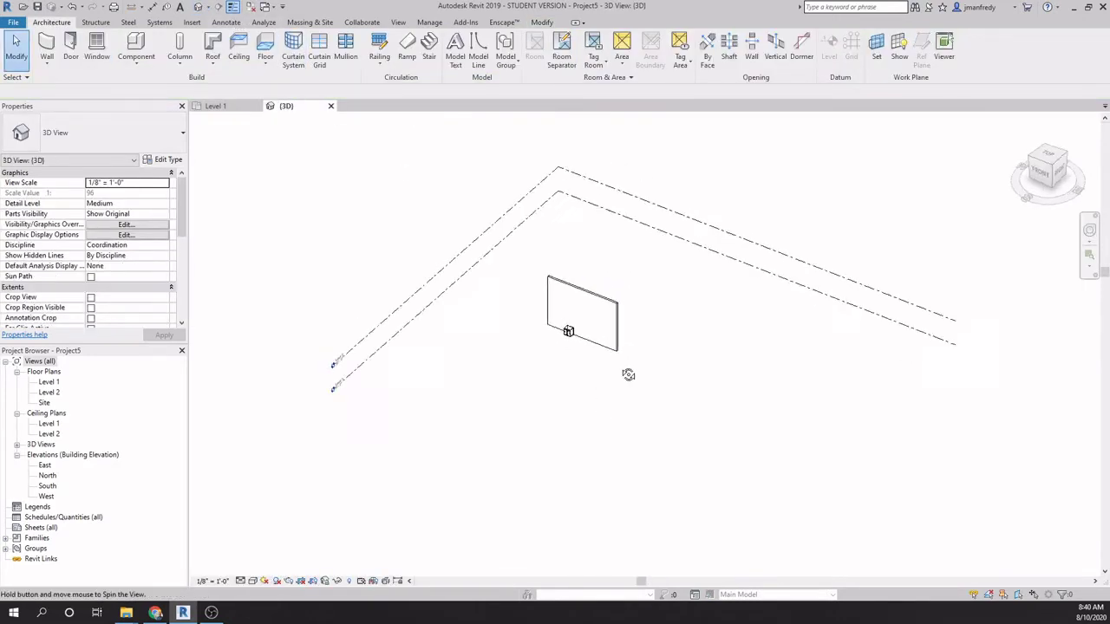
shift+middle_drag(626, 374, 688, 506)
scroll(540, 382, up, 2)
scroll(580, 396, up, 1)
scroll(636, 411, up, 2)
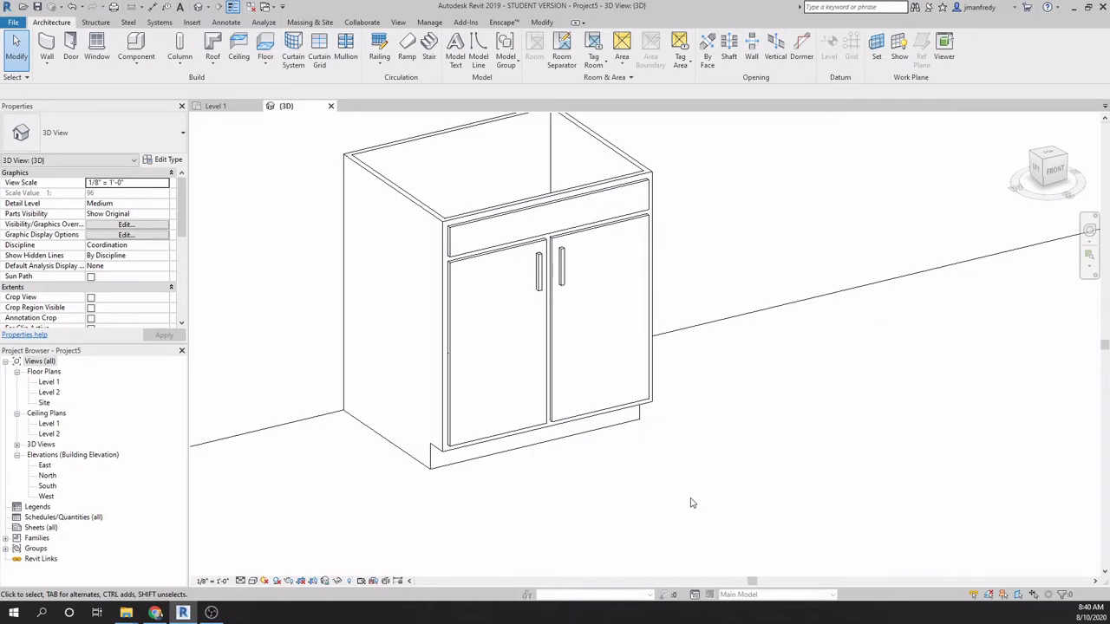
scroll(691, 503, down, 2)
middle_drag(691, 503, 634, 486)
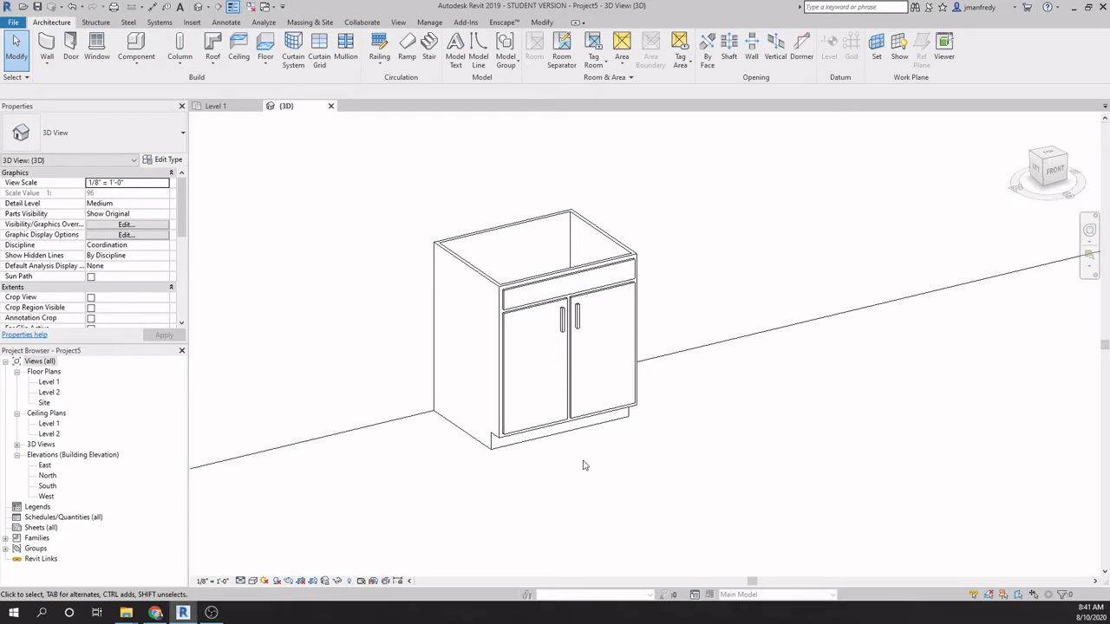
Step: Open the placed double-door sink cabinet's family for editing
click(569, 423)
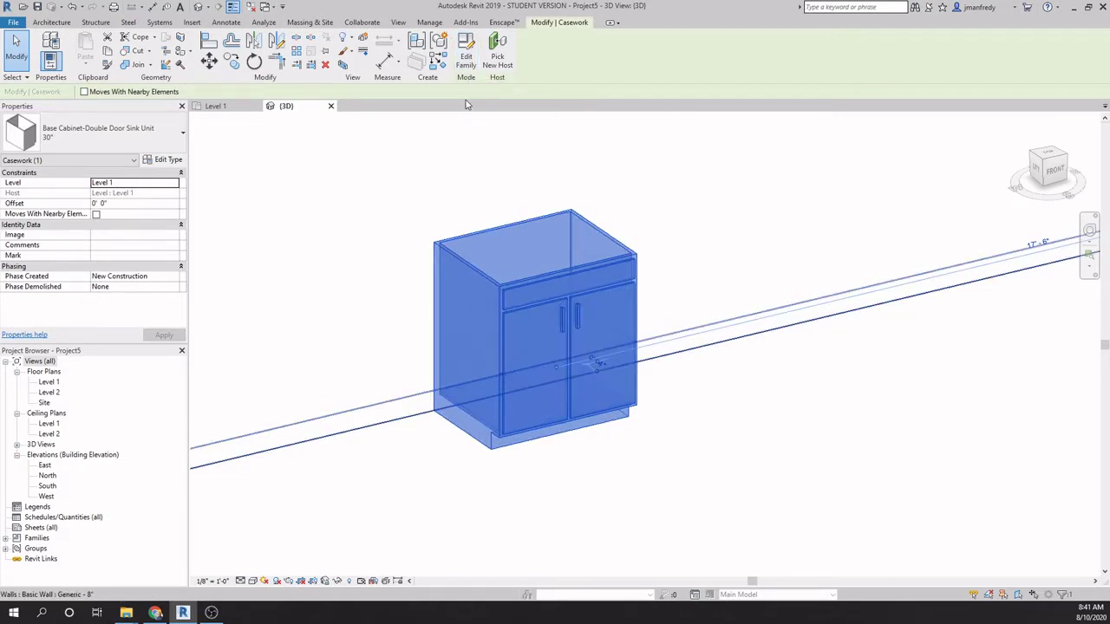
click(466, 61)
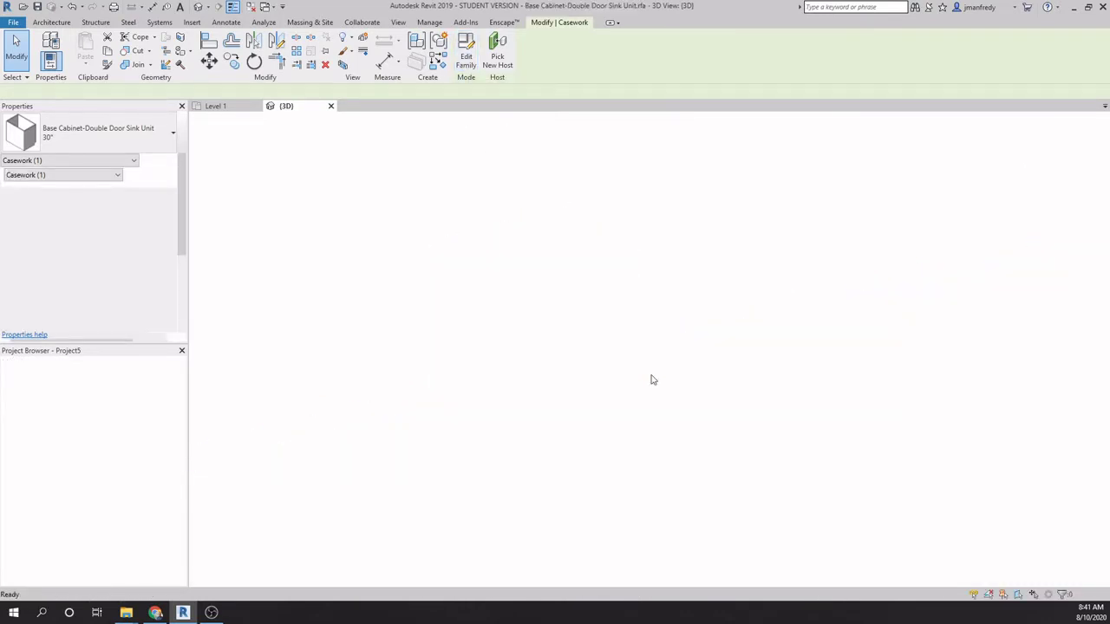
scroll(367, 349, down, 3)
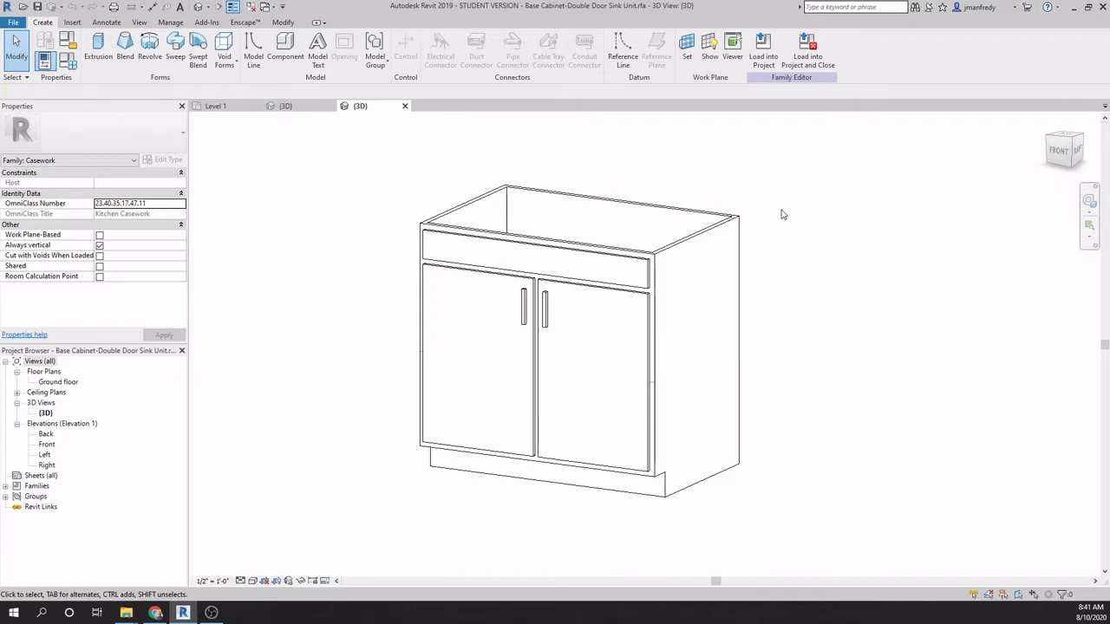
Step: Save the family as JM_Base Cabinet-Double Door Sink Unit.rfa in the 2020_080920_CUSTOMIZE CABINET FAMILY folder
click(13, 22)
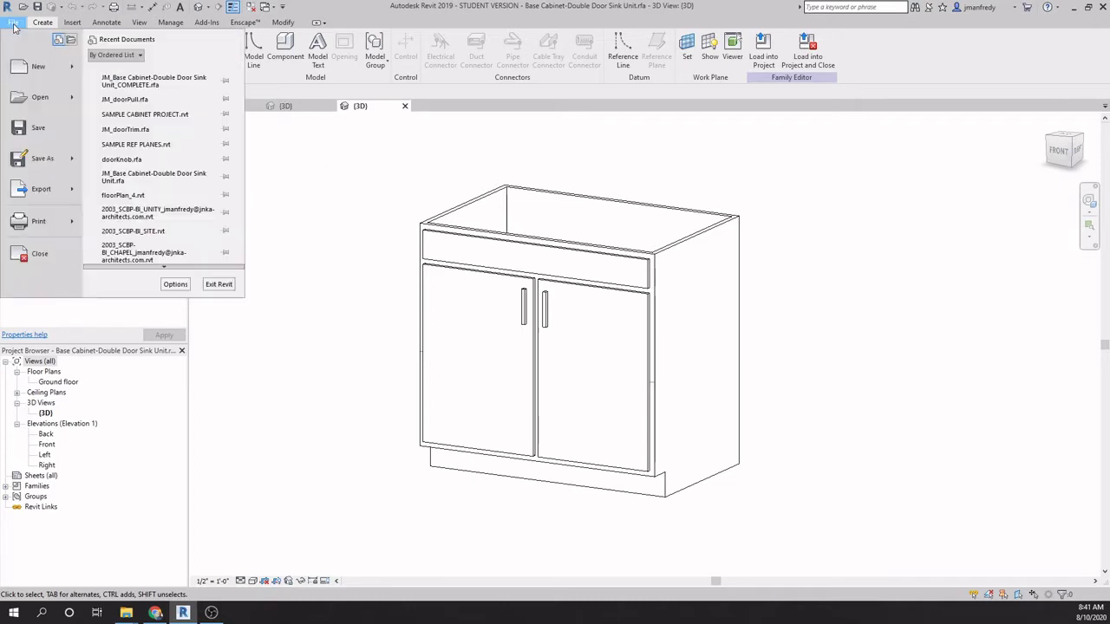
mouse_move(45, 160)
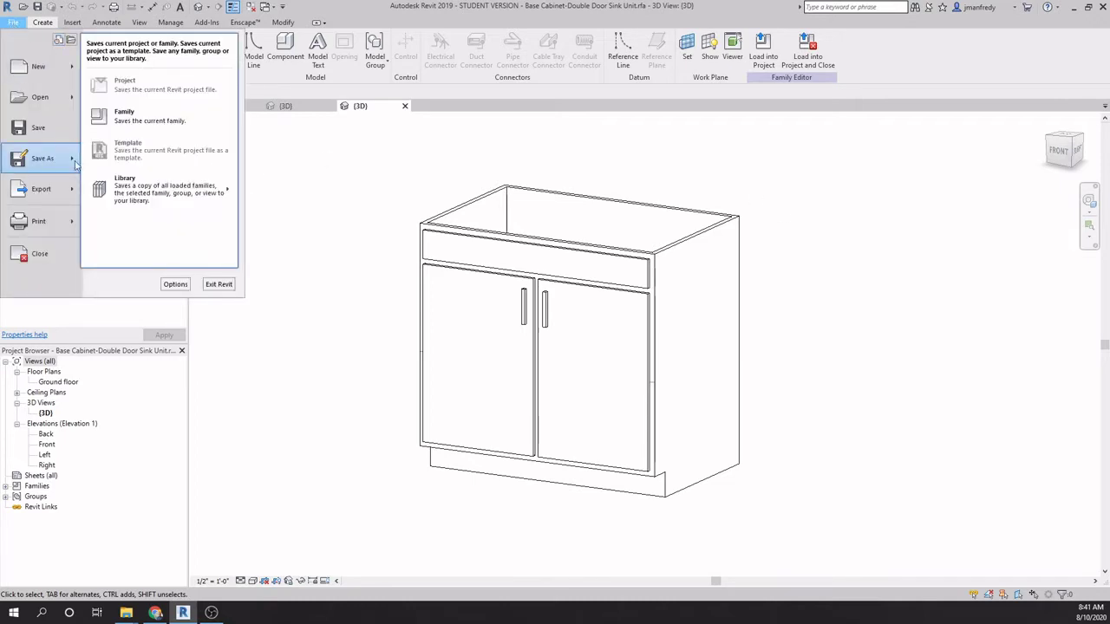
click(137, 126)
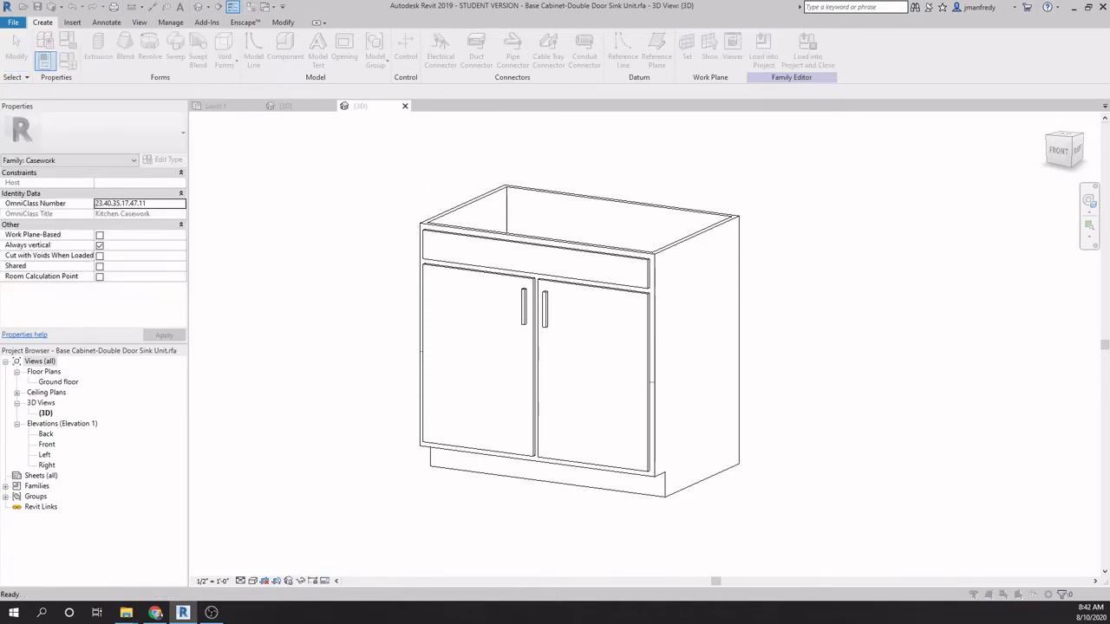
drag(936, 132, 558, 171)
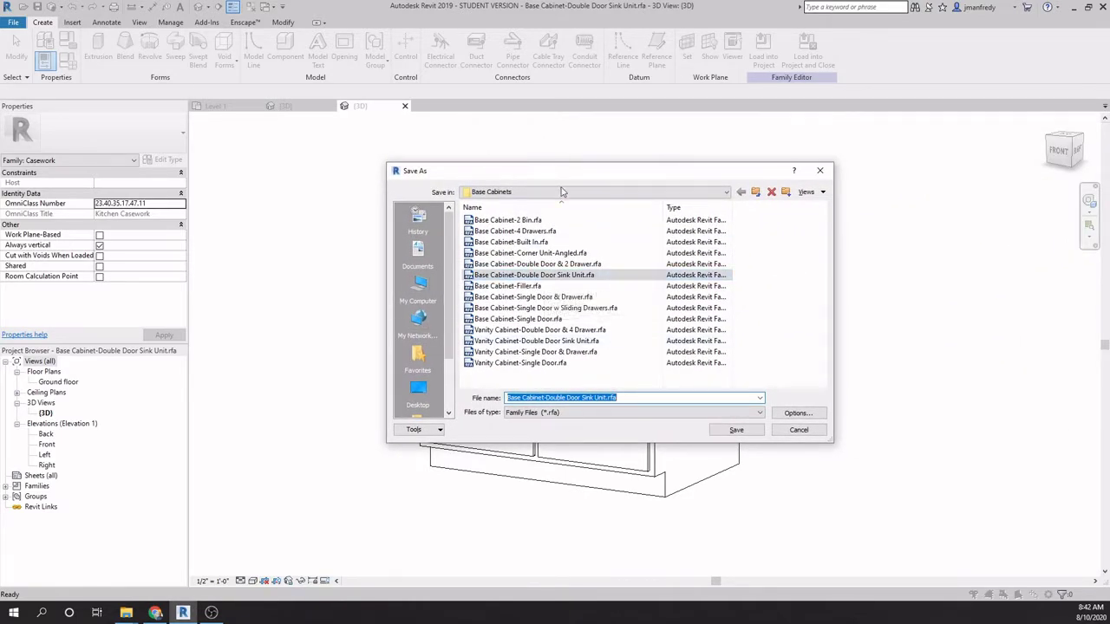
key(Escape)
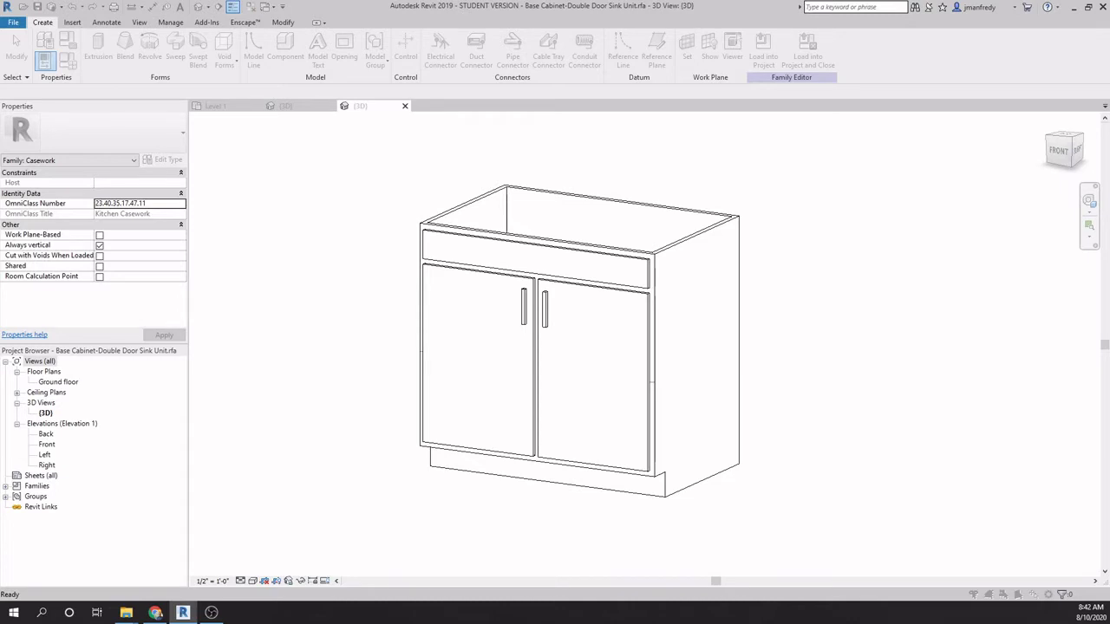
key(ctrl+s)
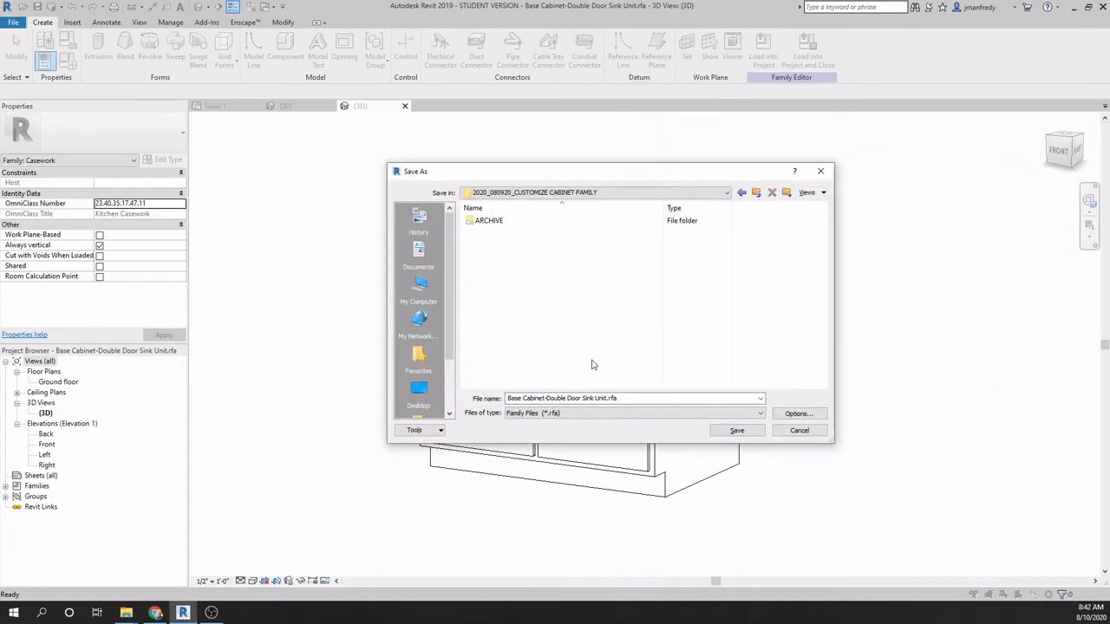
click(510, 397)
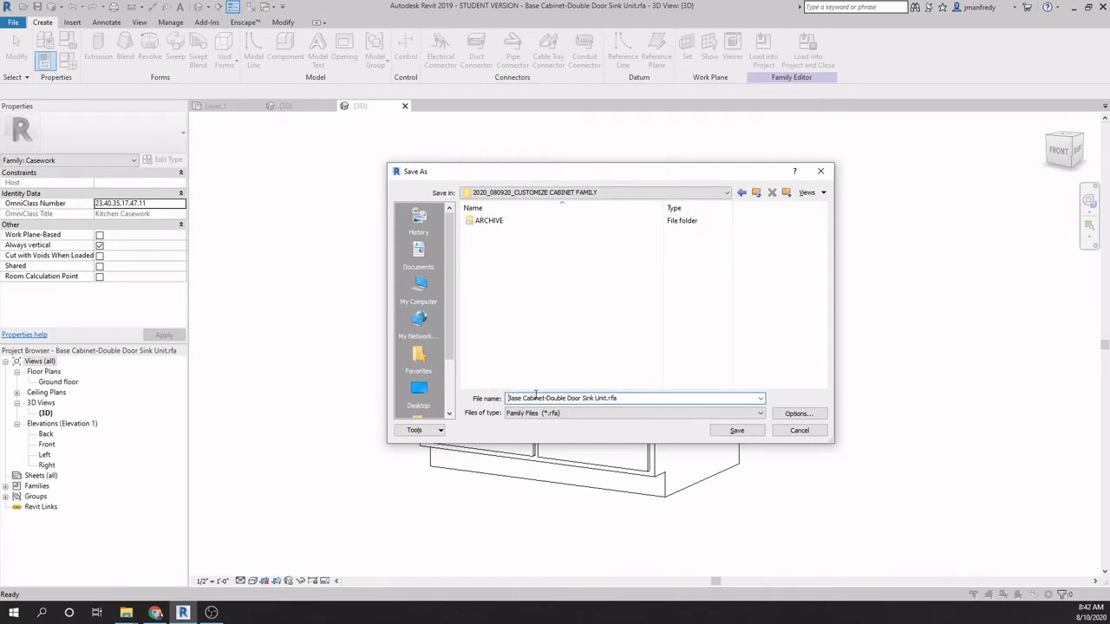
text(jm_)
text(JM_)
key(ctrl+a)
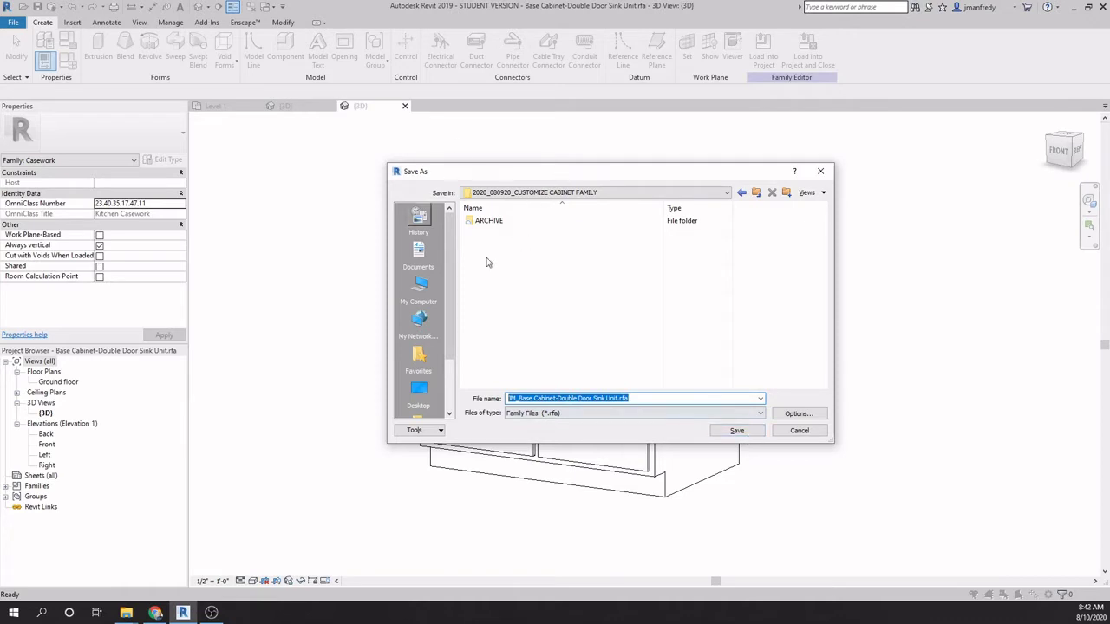
click(737, 430)
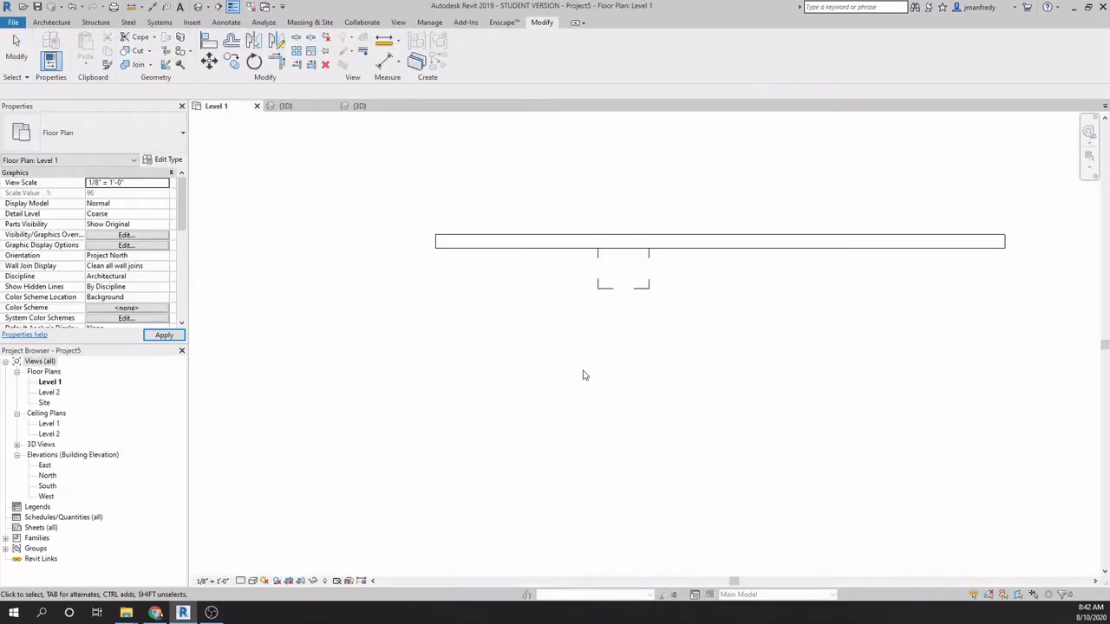
Step: Close the inactive views from the project's 3D view, then return to the family's 3D view and orbit to its other front corner
click(615, 297)
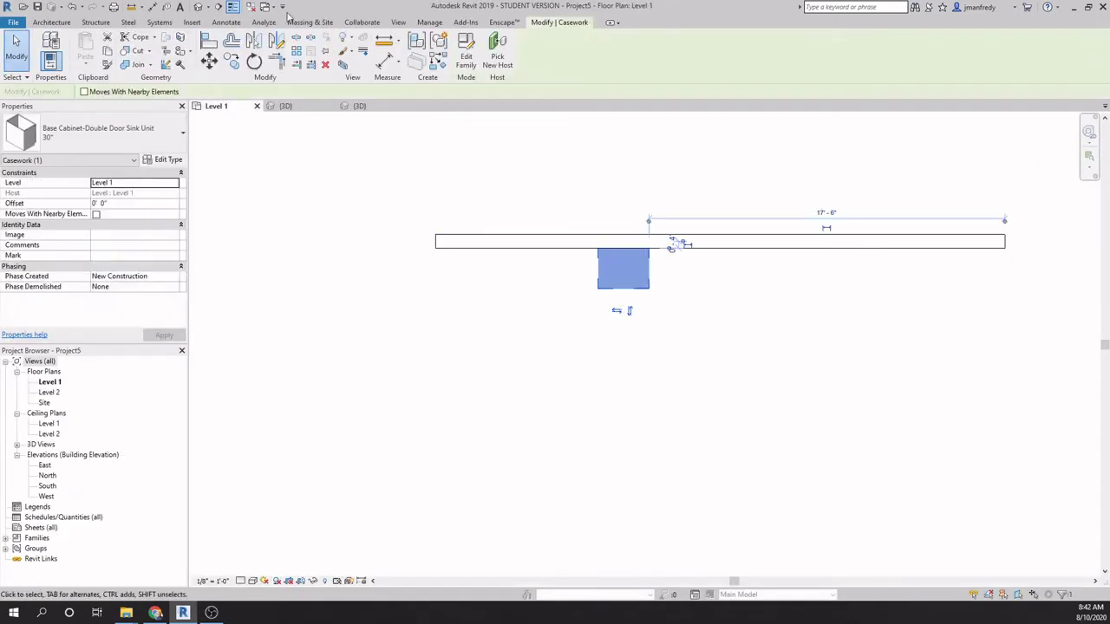
click(197, 6)
click(659, 453)
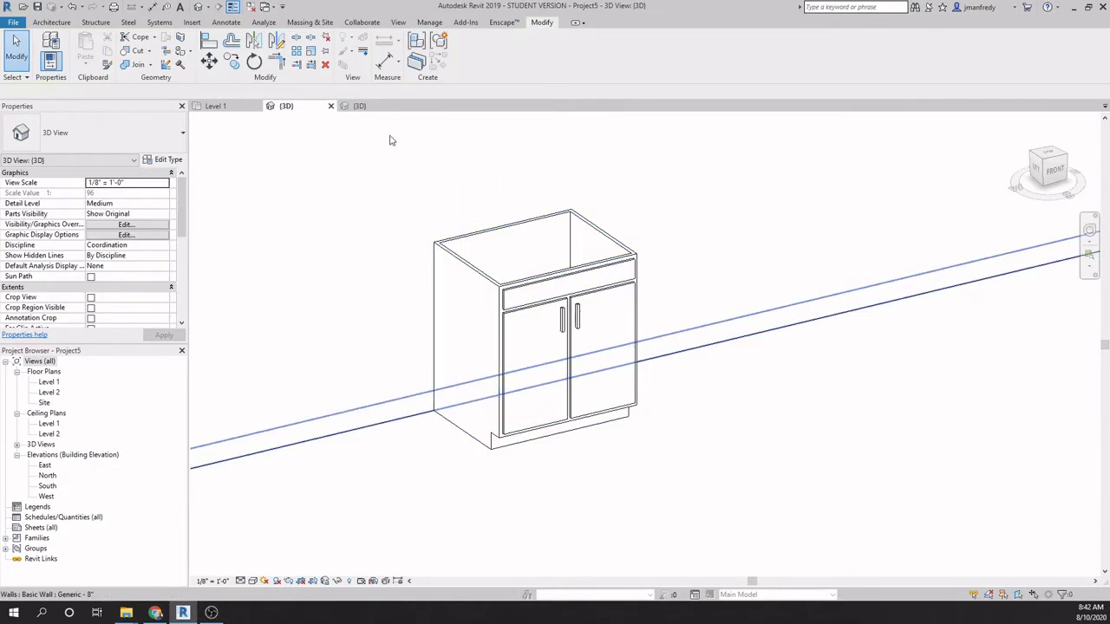
click(251, 7)
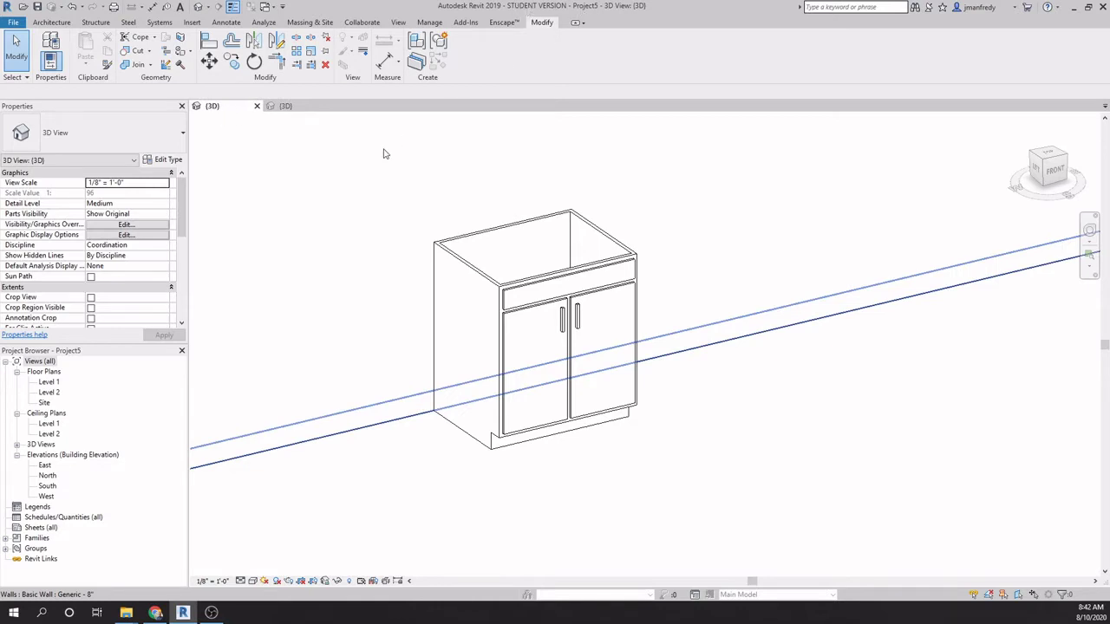
click(285, 106)
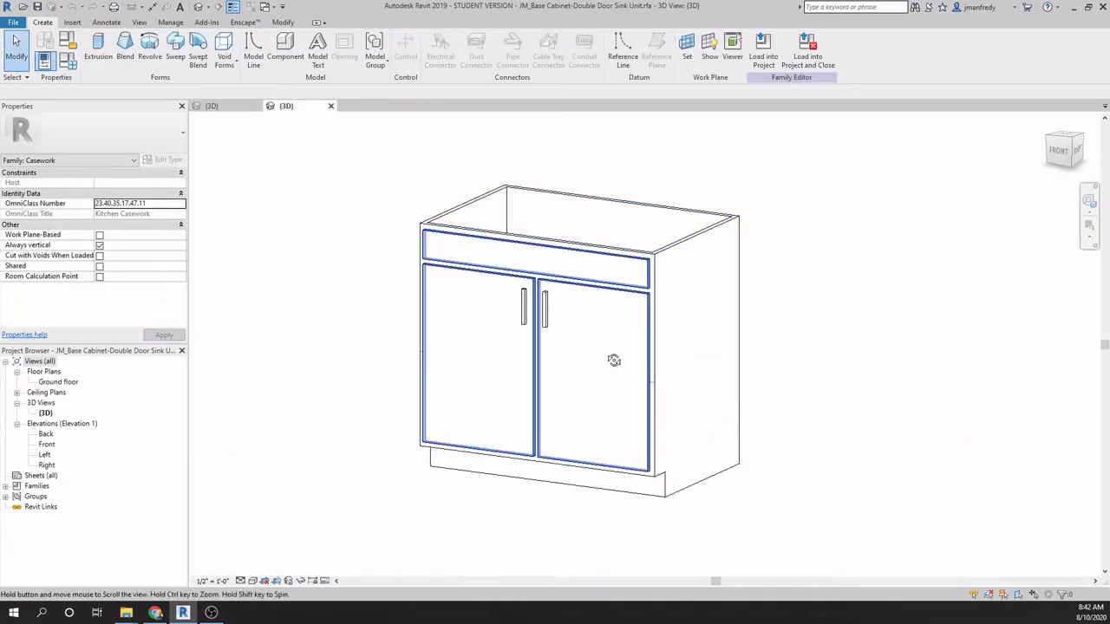
shift+middle_drag(617, 359, 755, 400)
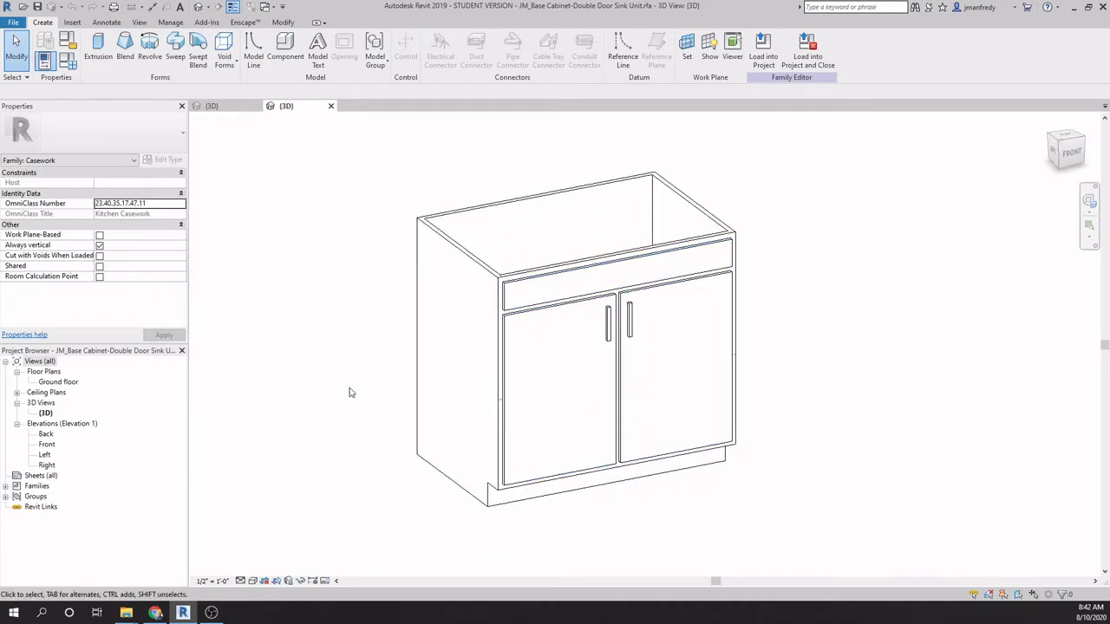
Step: Open the family's Front elevation and view the cabinet's reference planes and dimensions
double_click(50, 445)
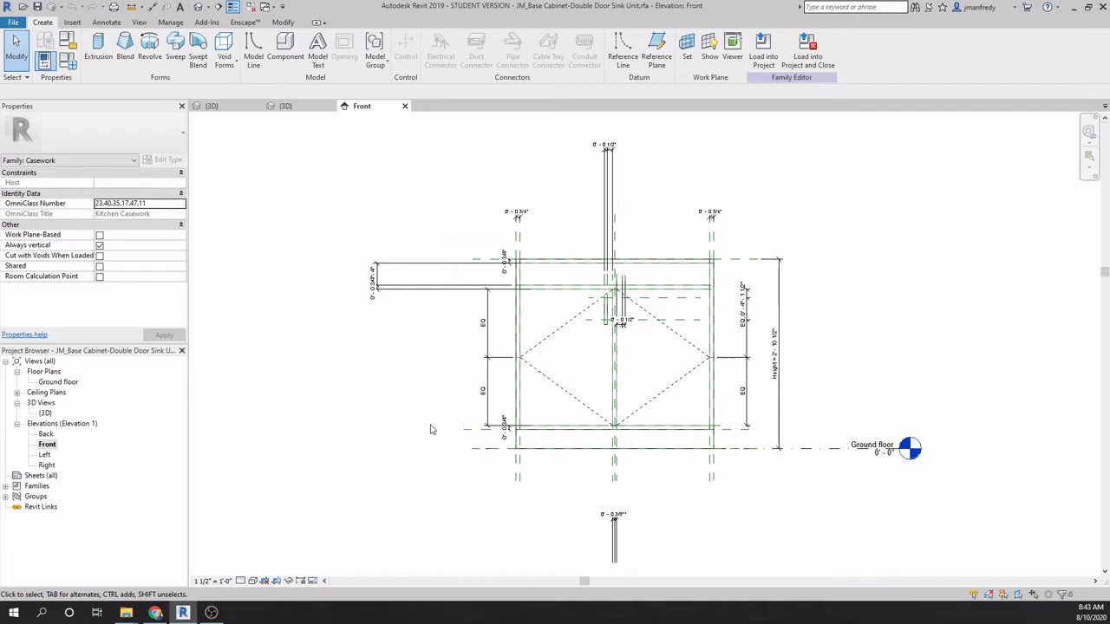
middle_drag(459, 392, 439, 397)
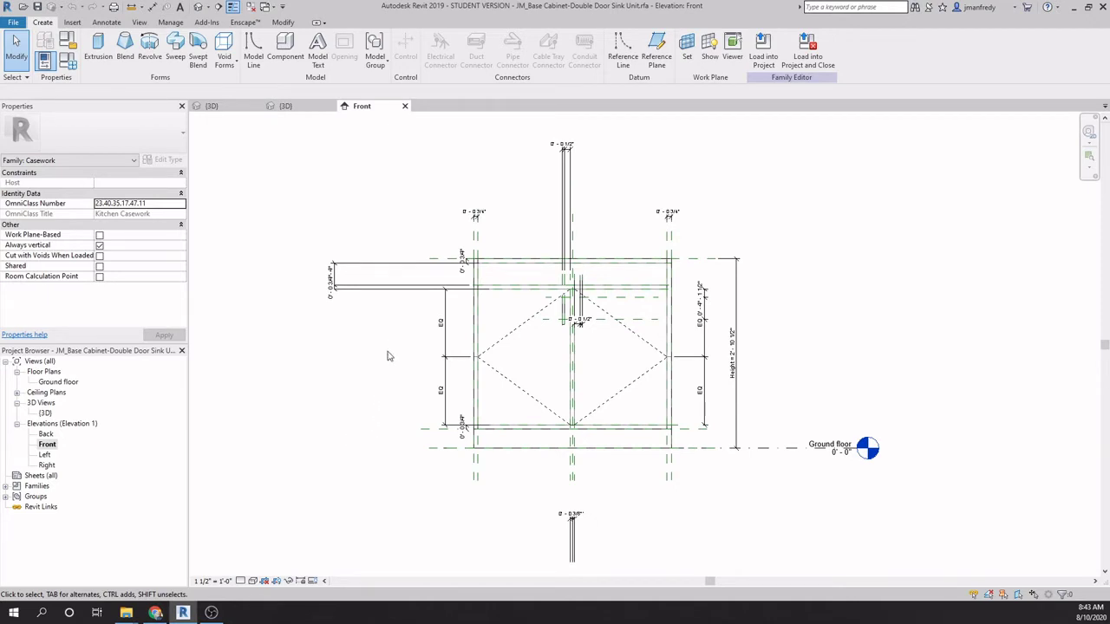
middle_drag(388, 355, 359, 371)
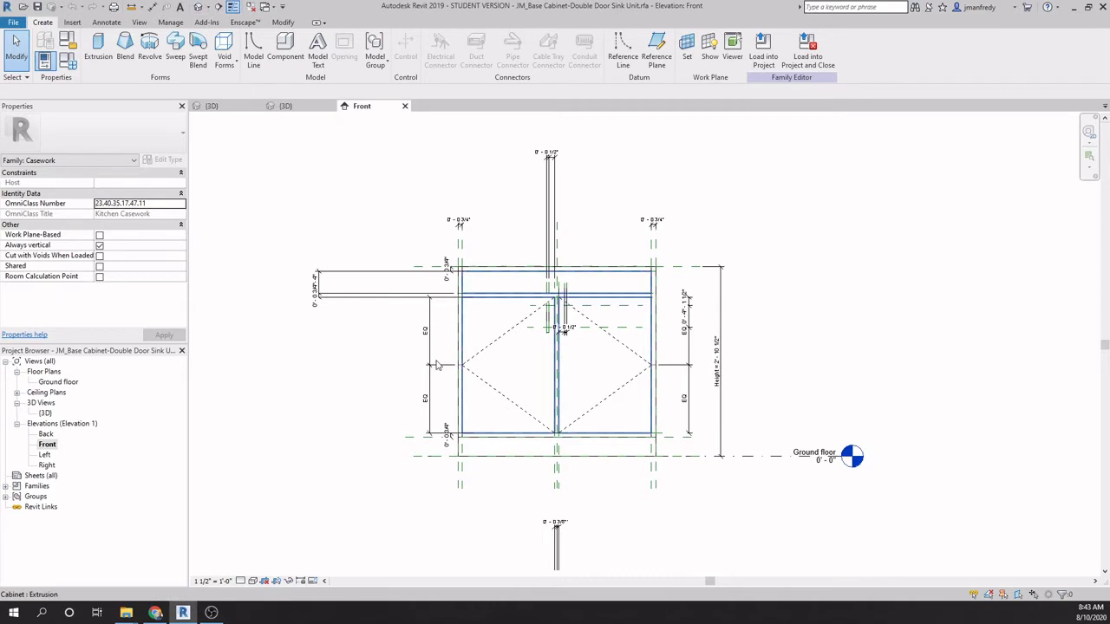
Step: Delete the extrusion that forms both door handles, working in the family's 3D view
click(218, 7)
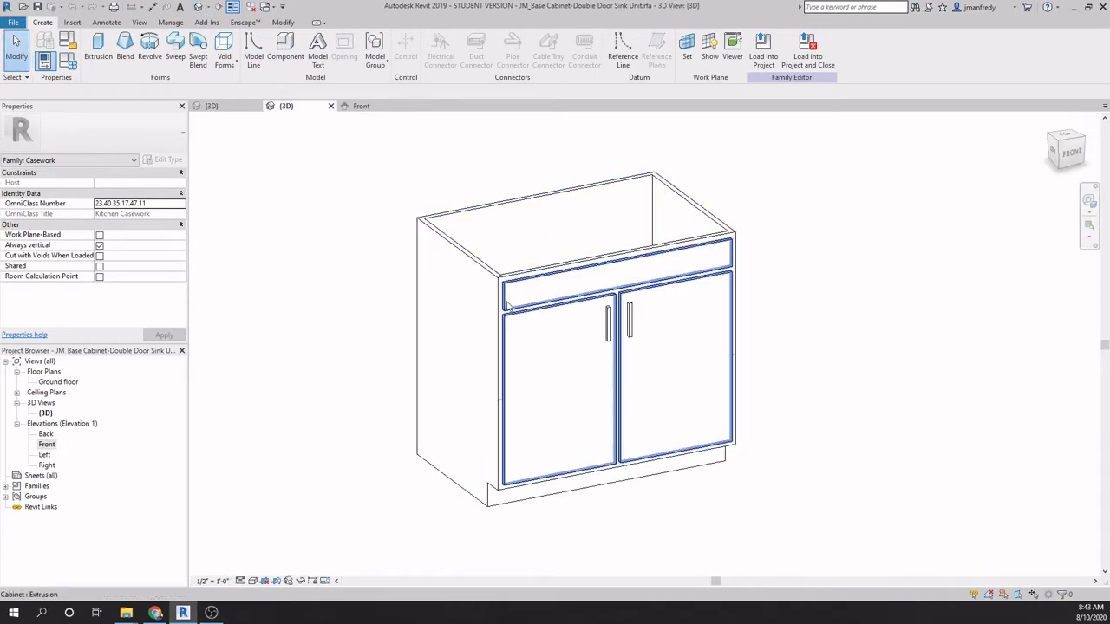
click(608, 330)
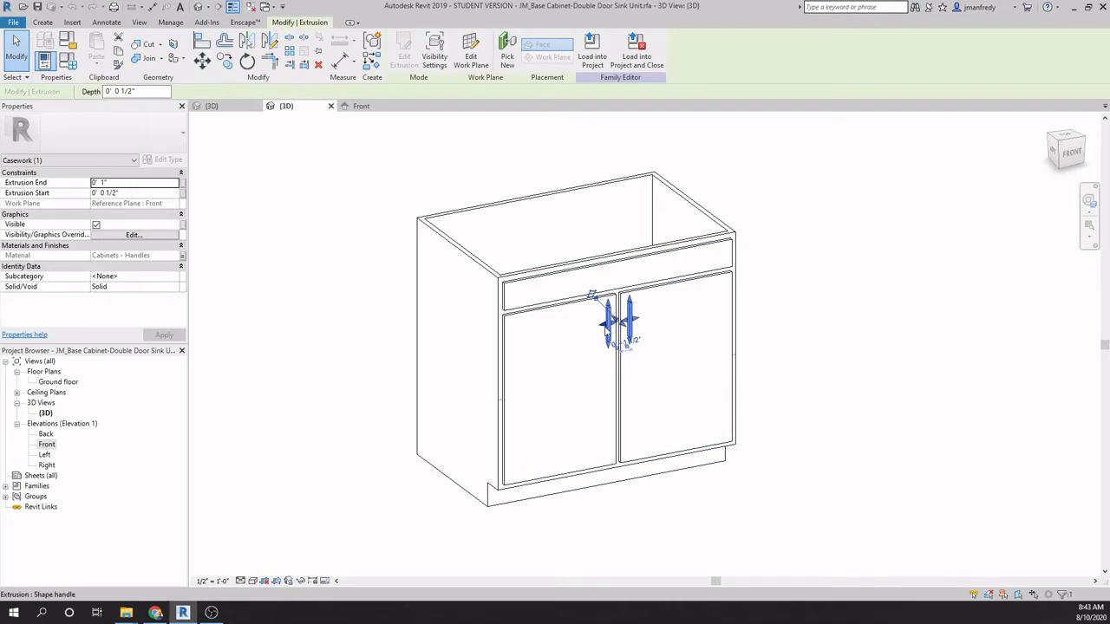
key(Escape)
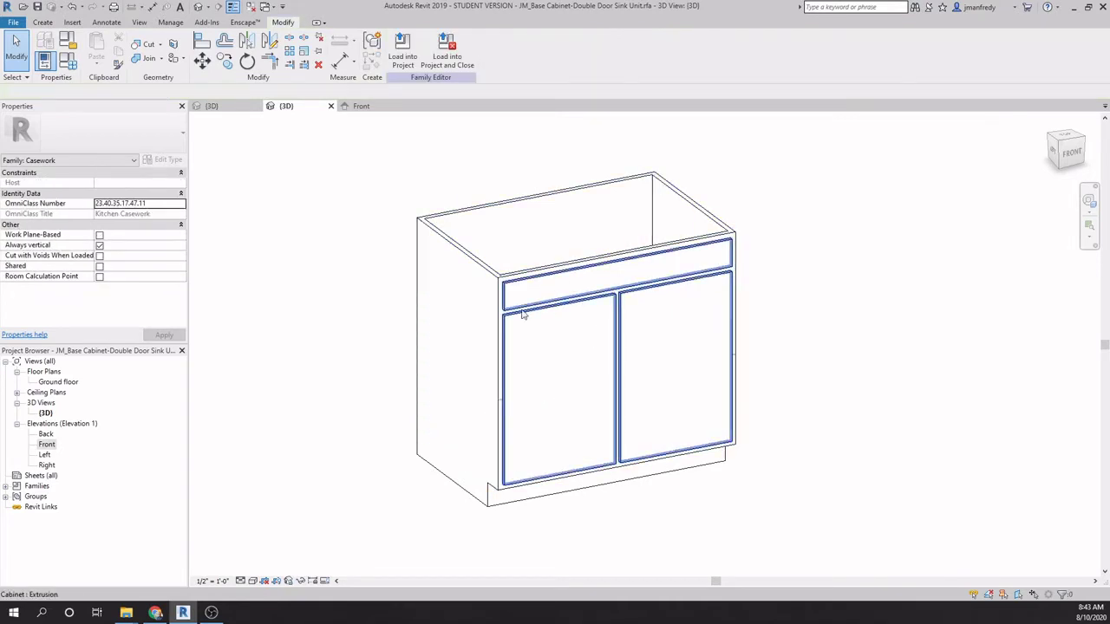
Step: In the Front elevation, delete the handle dimensions that extend above the cabinet
double_click(46, 444)
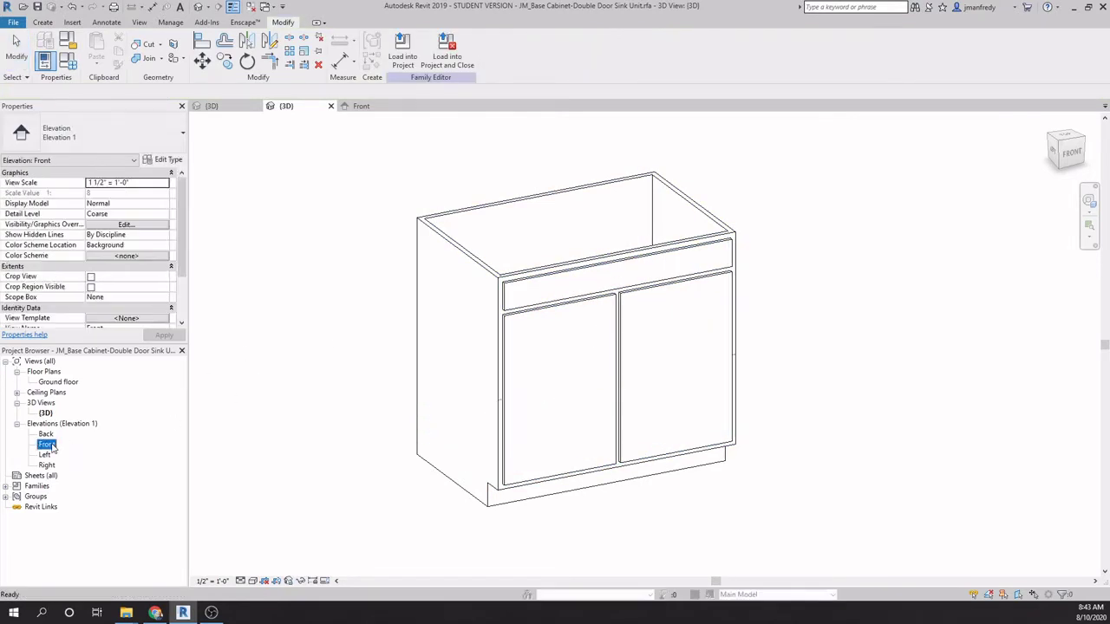
scroll(547, 347, up, 3)
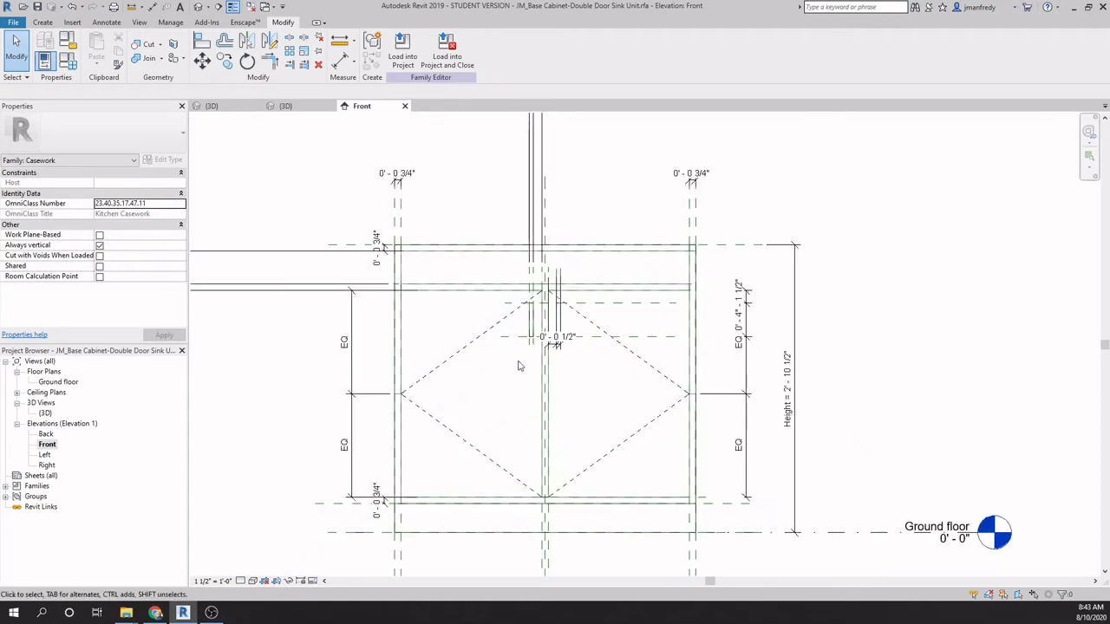
scroll(634, 409, down, 2)
scroll(579, 363, down, 1)
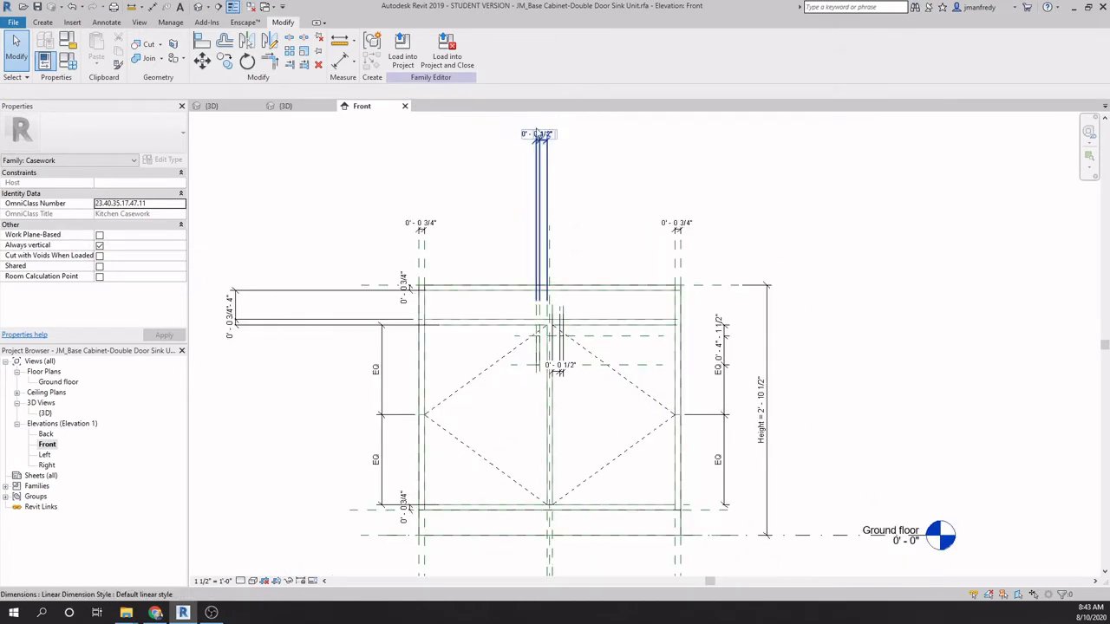
scroll(537, 364, up, 5)
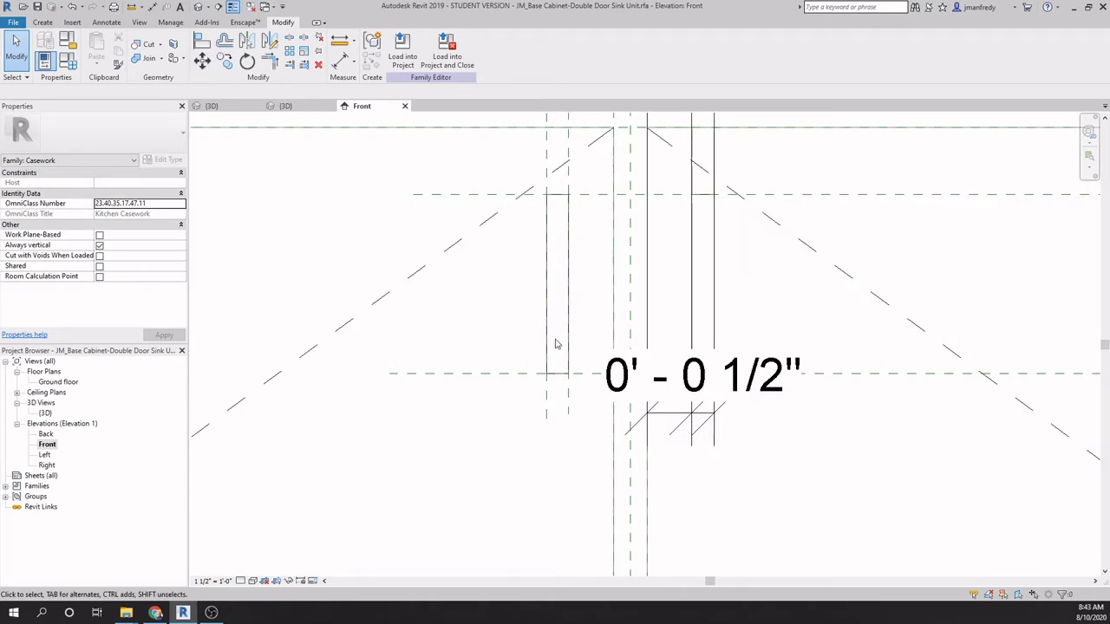
scroll(495, 370, down, 3)
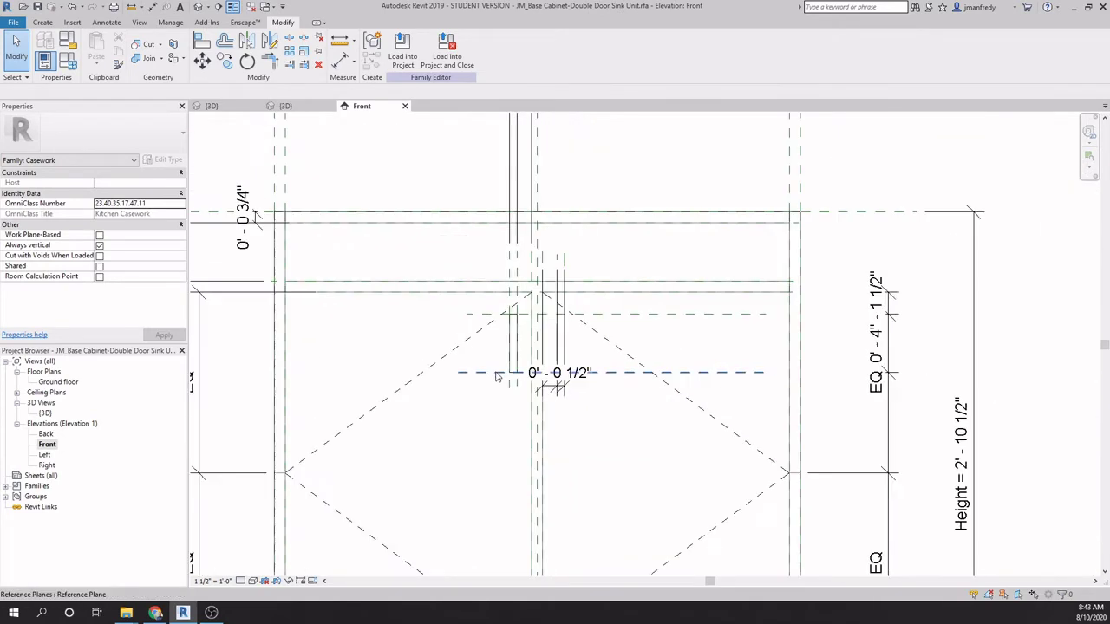
scroll(499, 375, down, 3)
scroll(519, 368, down, 2)
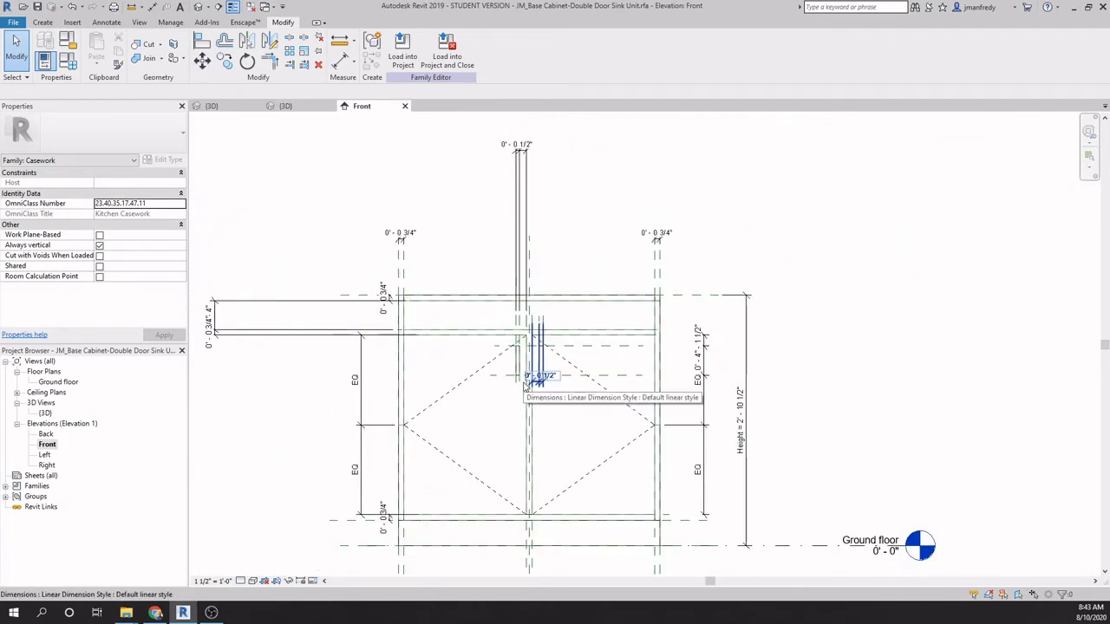
scroll(534, 379, down, 1)
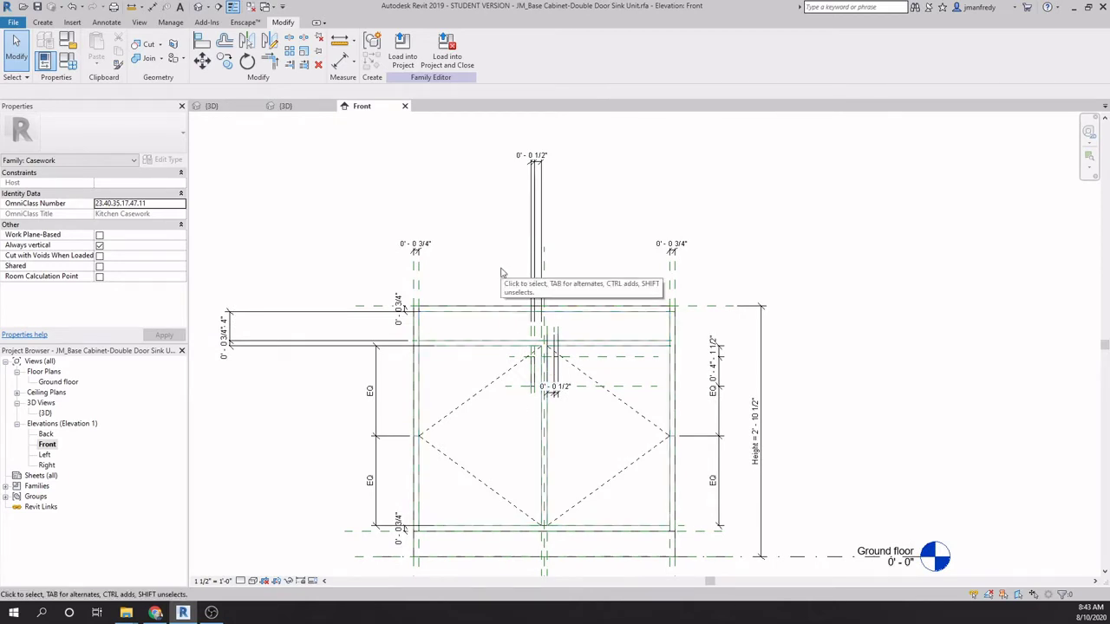
drag(597, 187, 486, 137)
key(Delete)
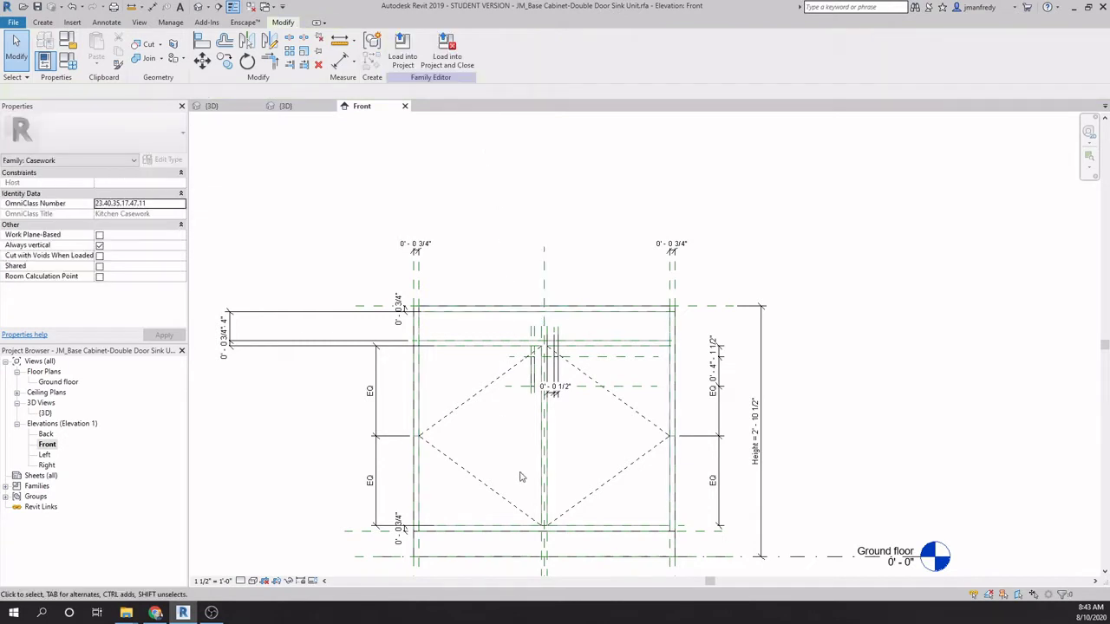
Step: Delete the vertical handle reference planes on both doors along with the remaining 0' - 0 1/2" handle dimension
scroll(520, 477, up, 2)
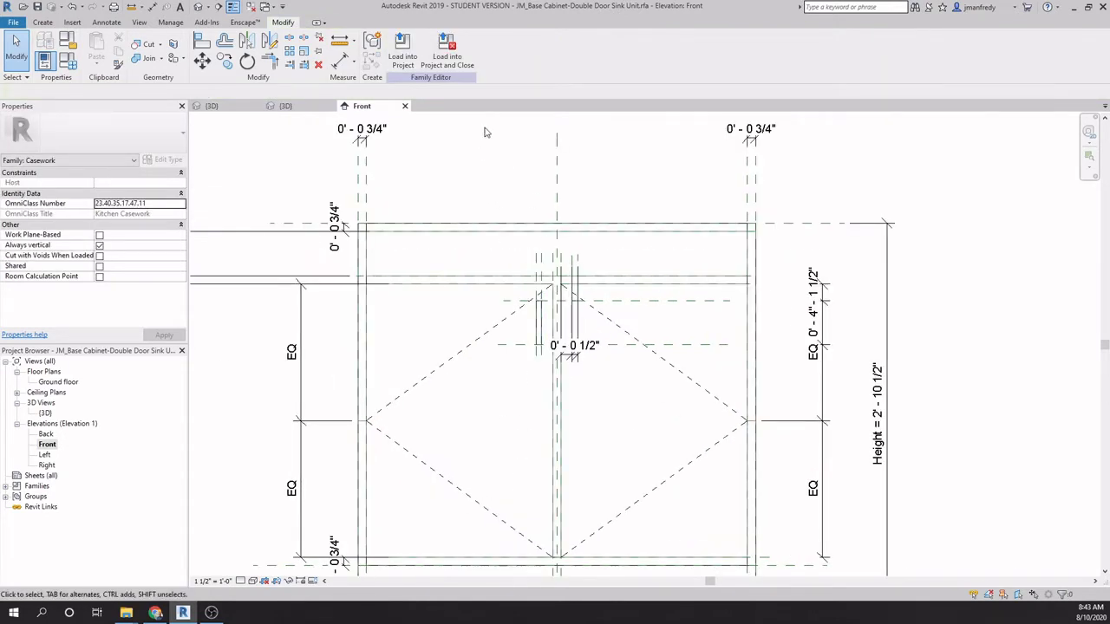
drag(477, 120, 643, 402)
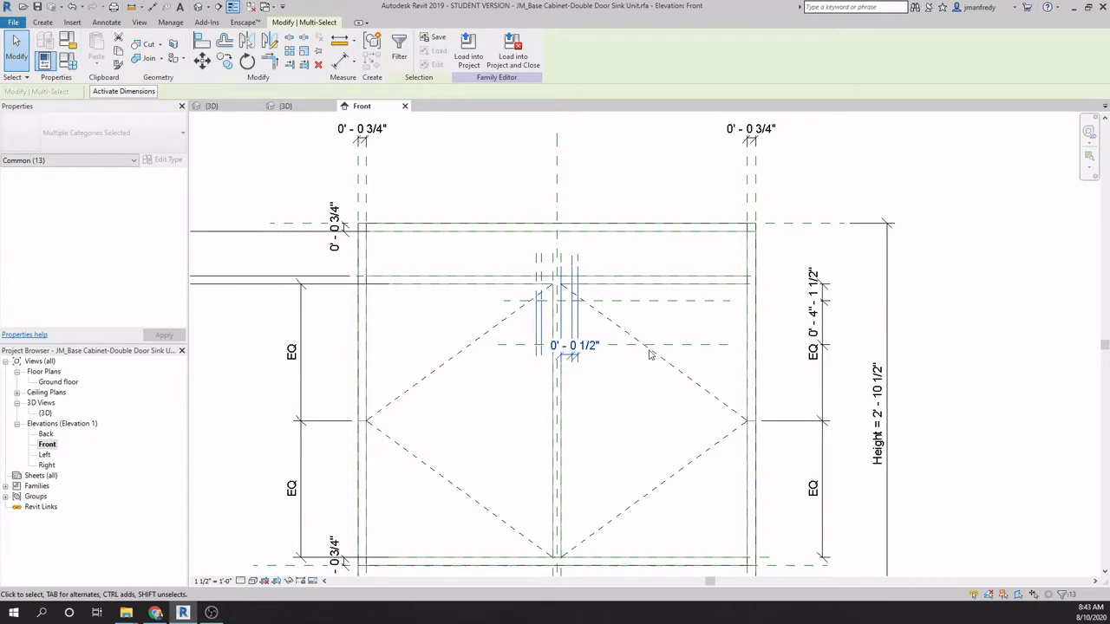
key(Escape)
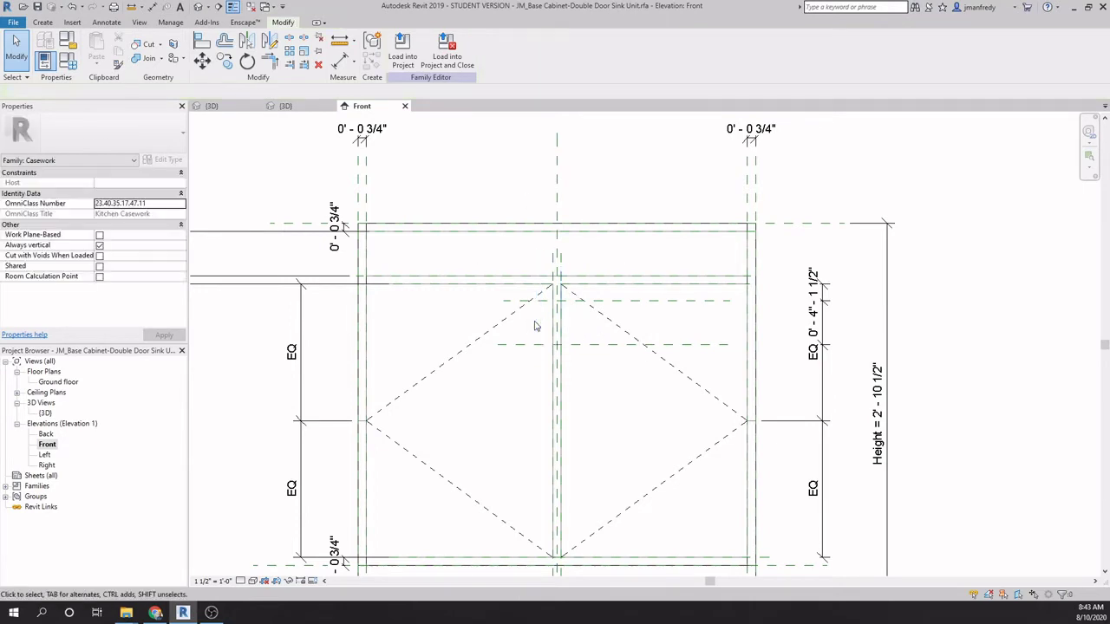
Step: Delete the two horizontal handle reference planes and the 4" and 1 1/2" dimensions tied to them
click(703, 345)
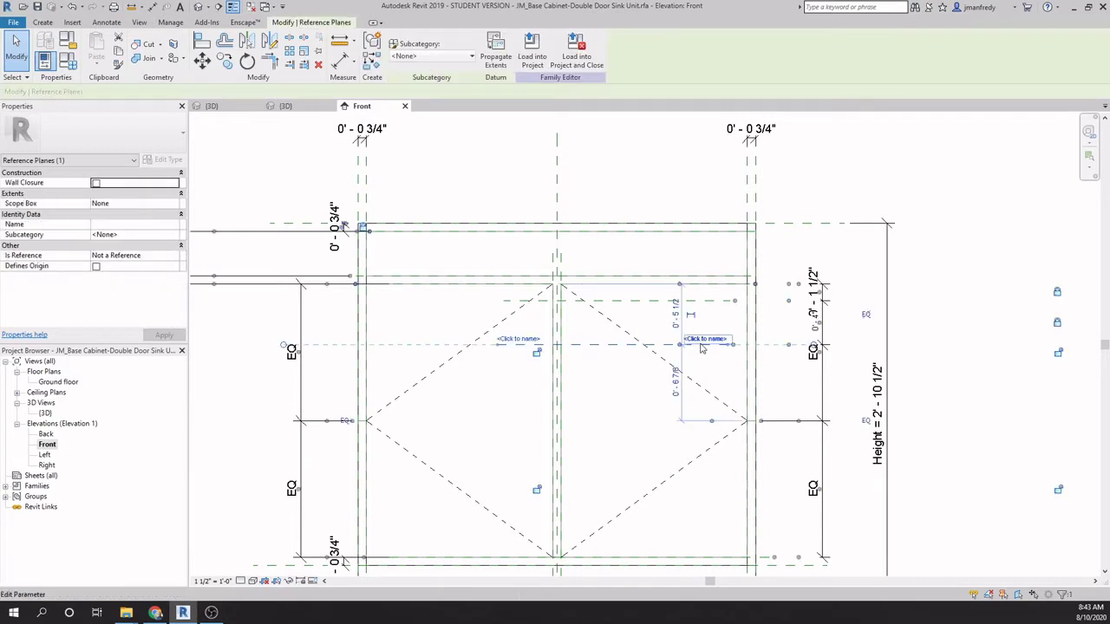
key(Escape)
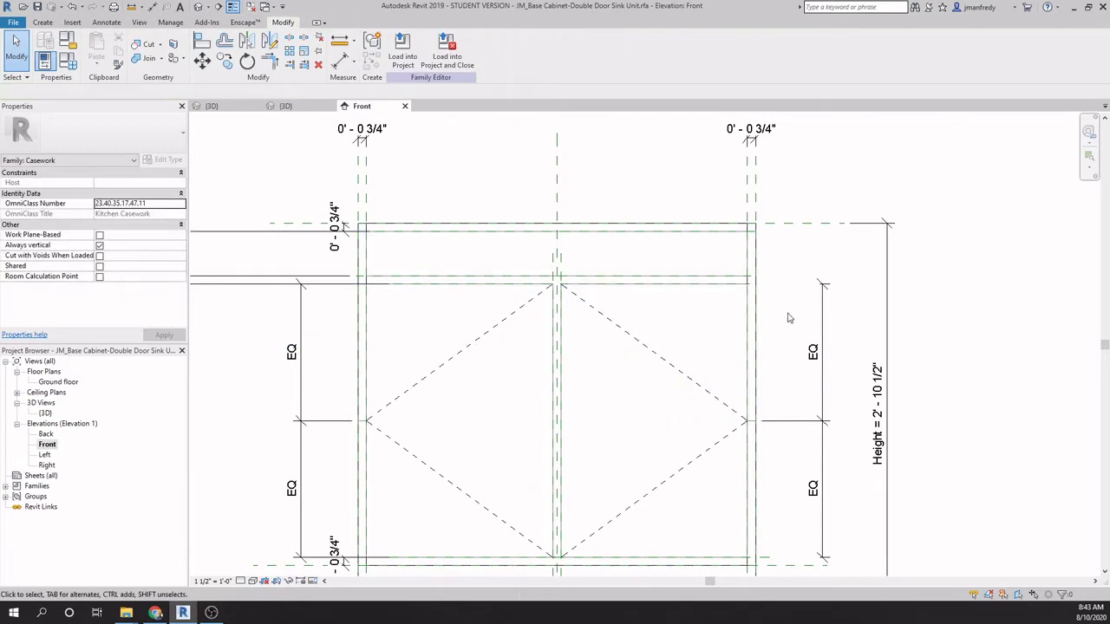
scroll(786, 337, down, 1)
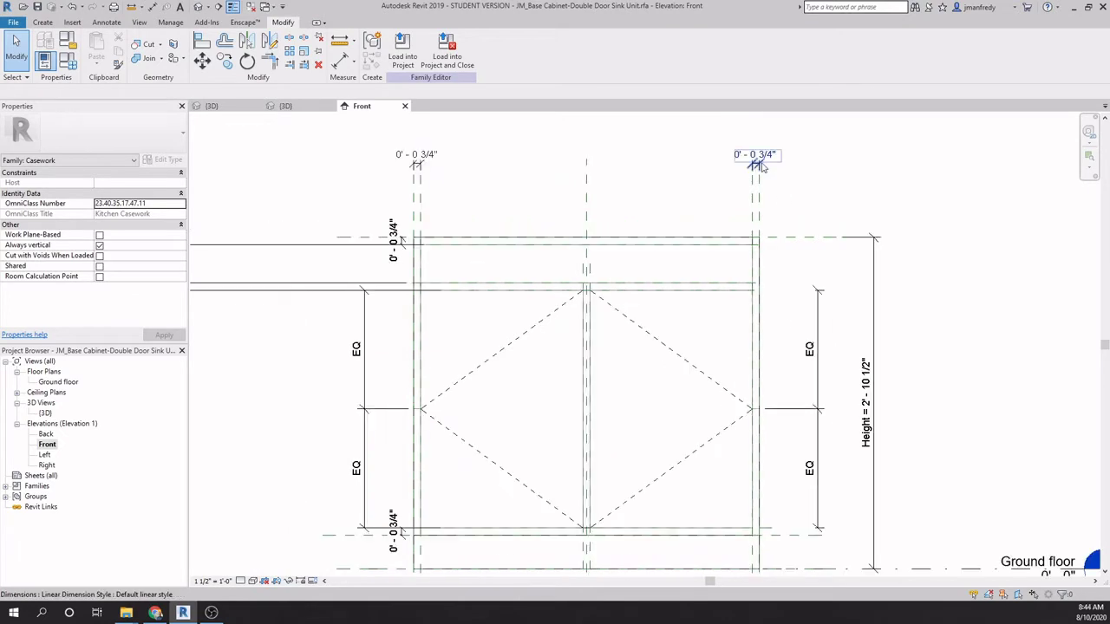
middle_drag(691, 193, 711, 181)
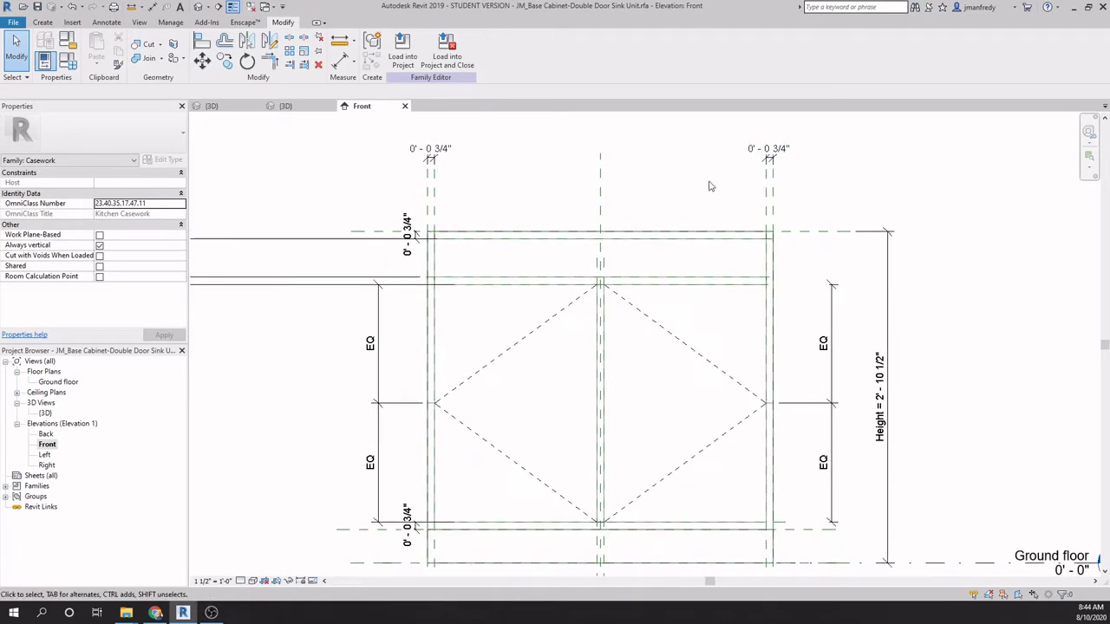
Step: Examine the remaining side-panel thickness dimensions and the labelled Height dimension in the Front elevation
click(787, 158)
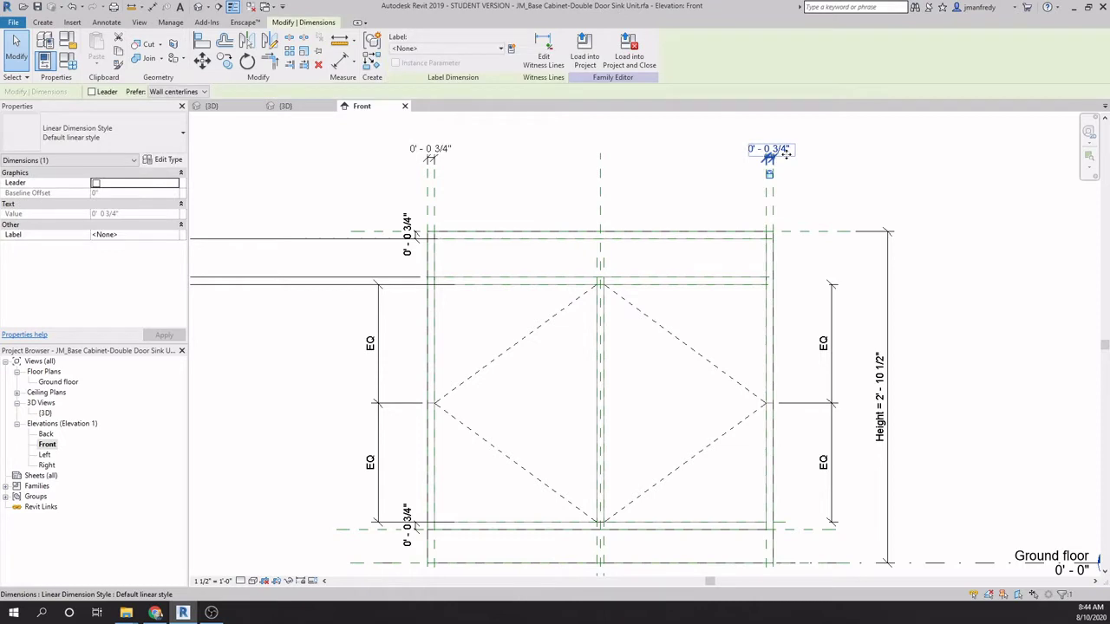
click(816, 195)
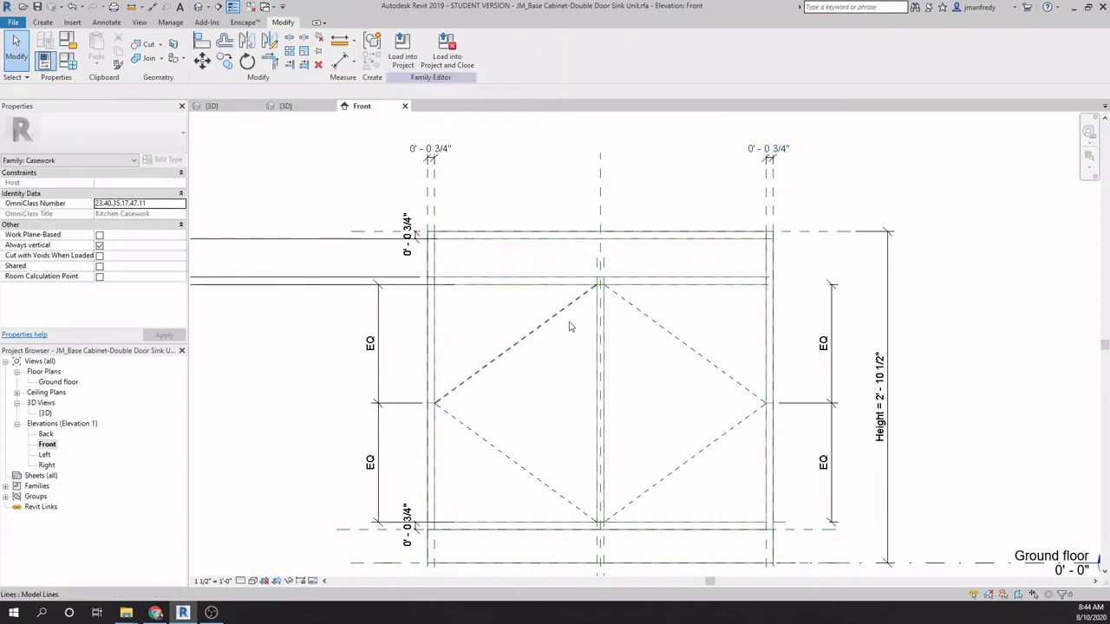
middle_drag(681, 378, 711, 362)
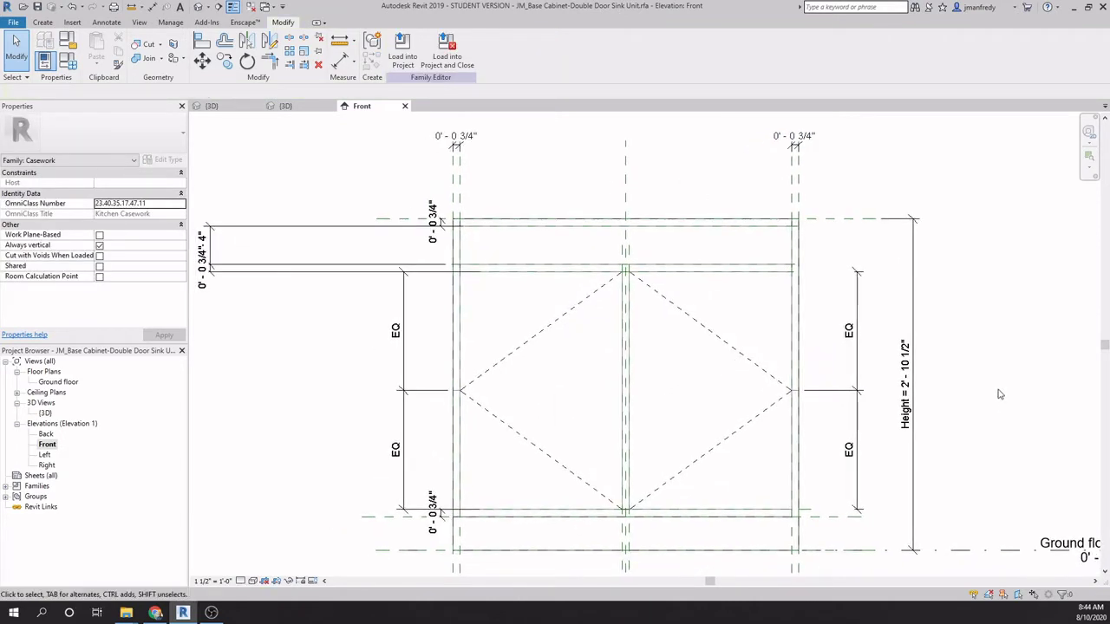
scroll(941, 416, up, 4)
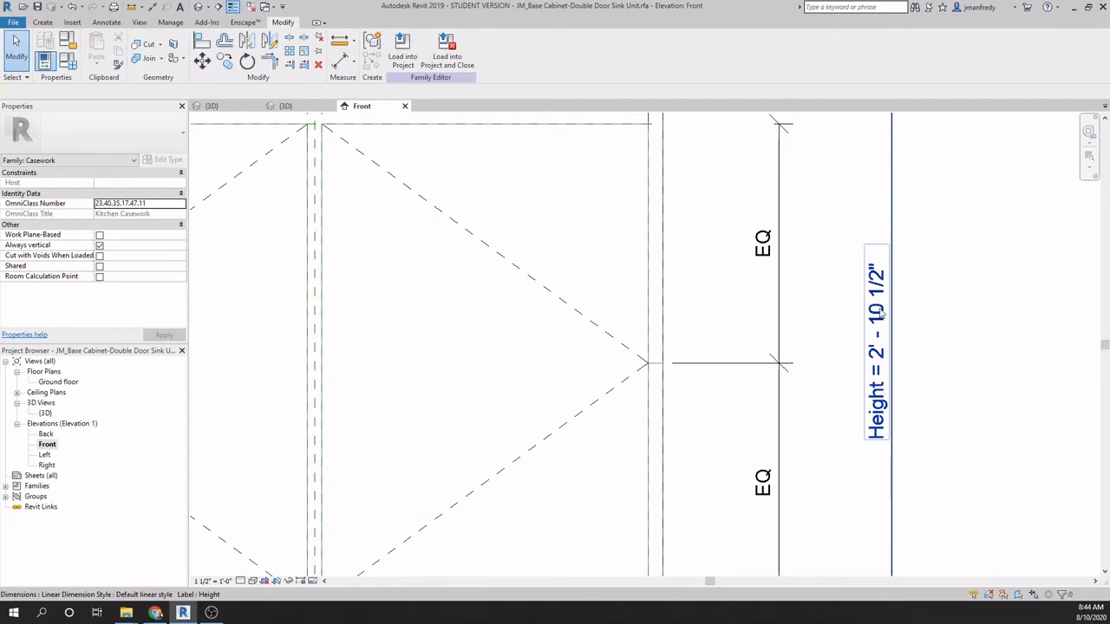
scroll(884, 415, down, 3)
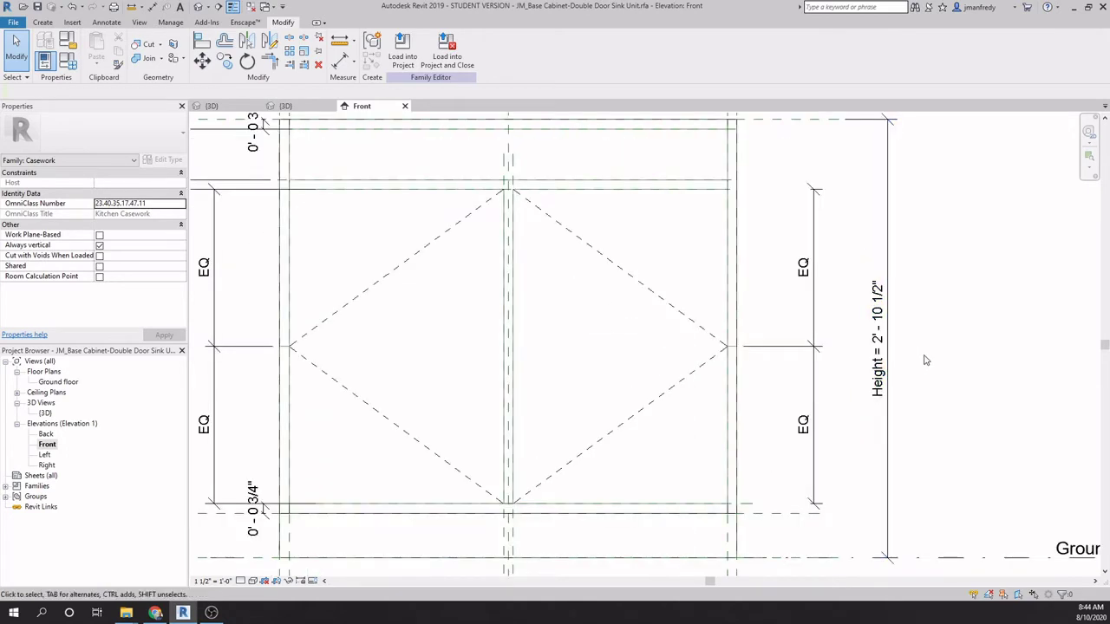
scroll(587, 376, down, 2)
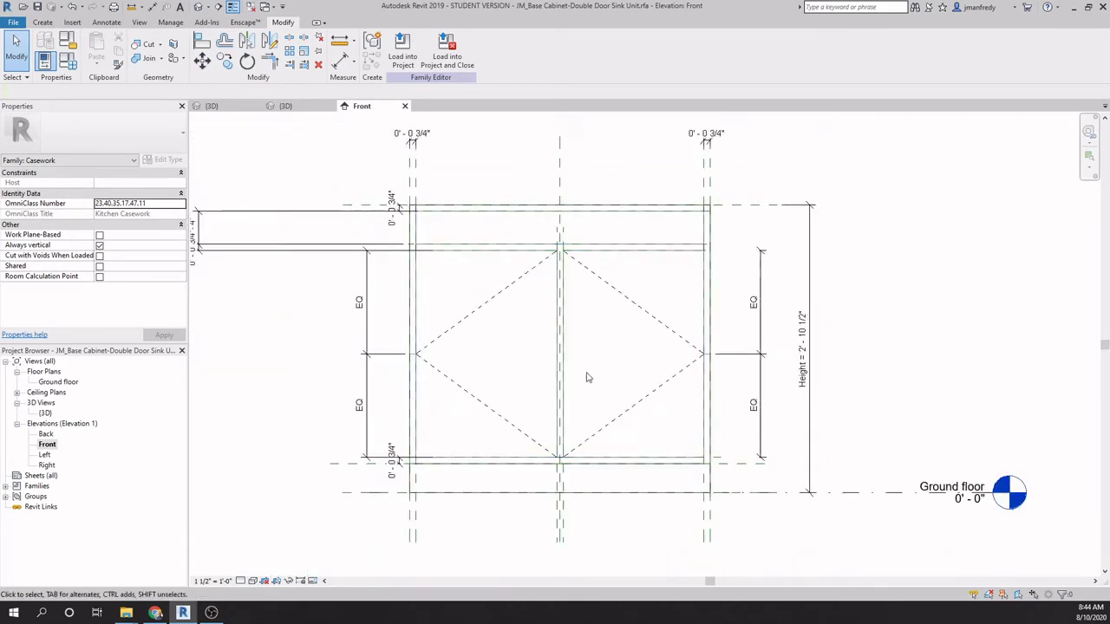
middle_drag(586, 376, 650, 384)
scroll(572, 332, up, 2)
scroll(572, 332, down, 1)
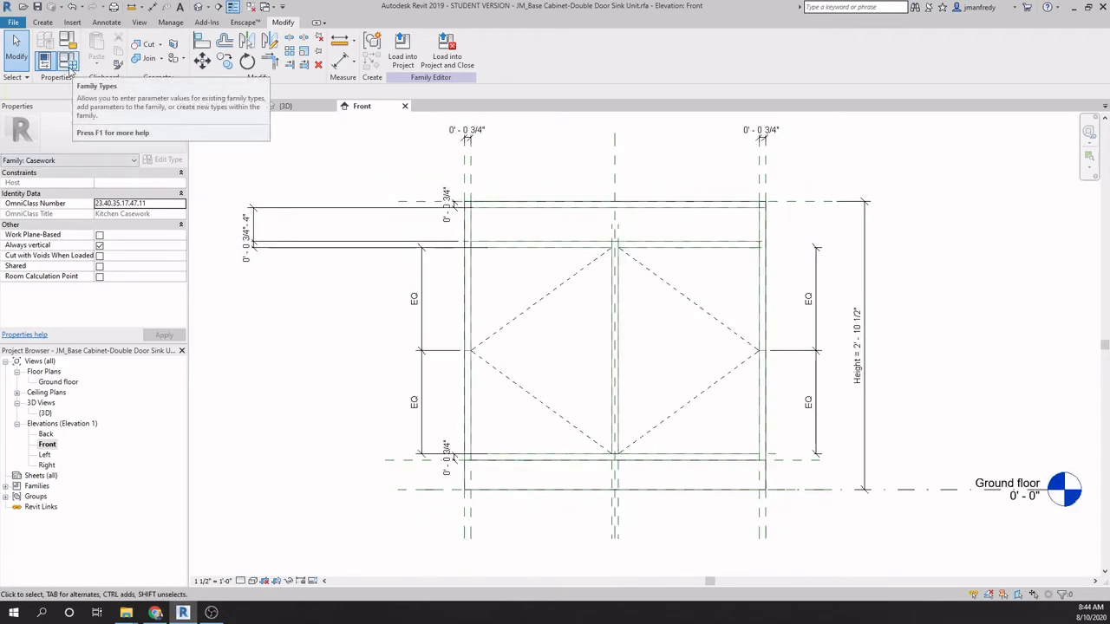
Step: Review the Cabinet, Door/Drawer and Handle Material parameters in Family Types for the 36" type, keeping their values
click(72, 72)
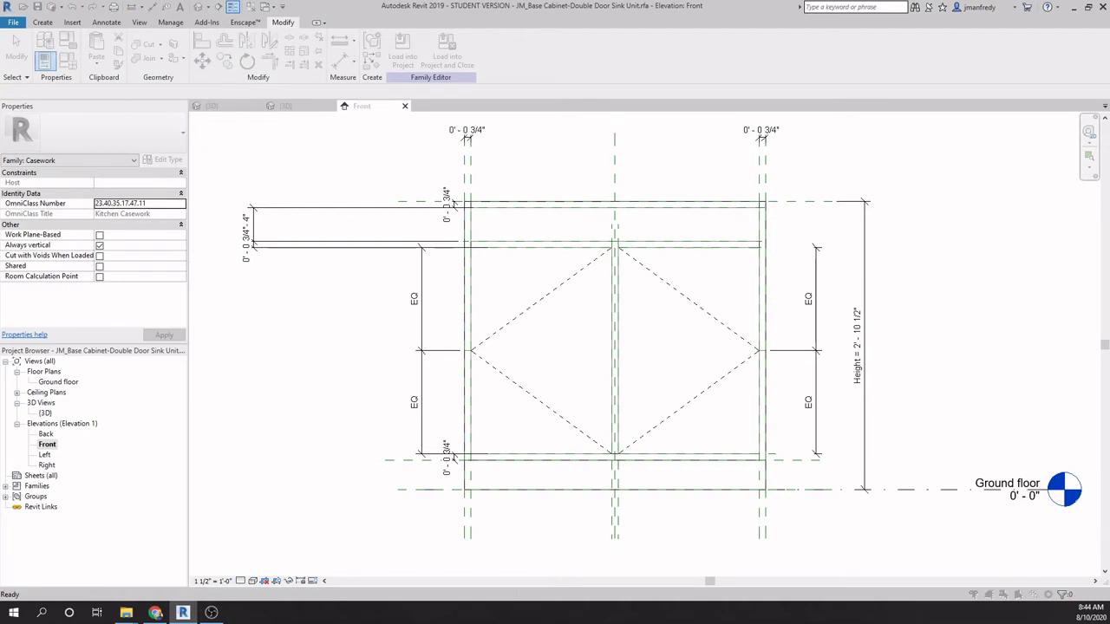
drag(729, 129, 398, 199)
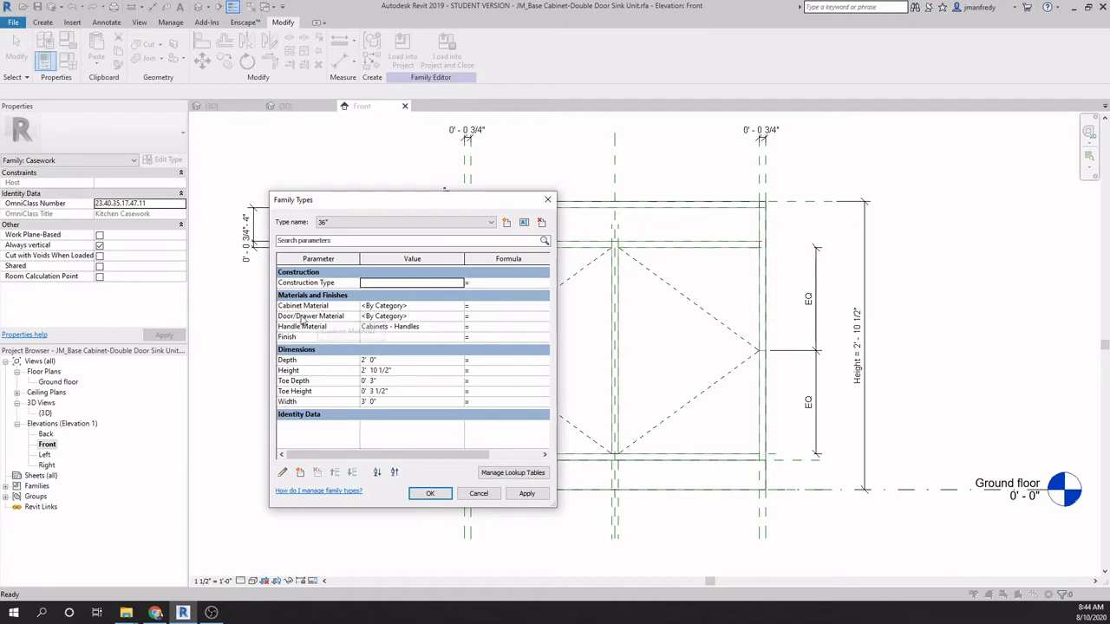
click(409, 305)
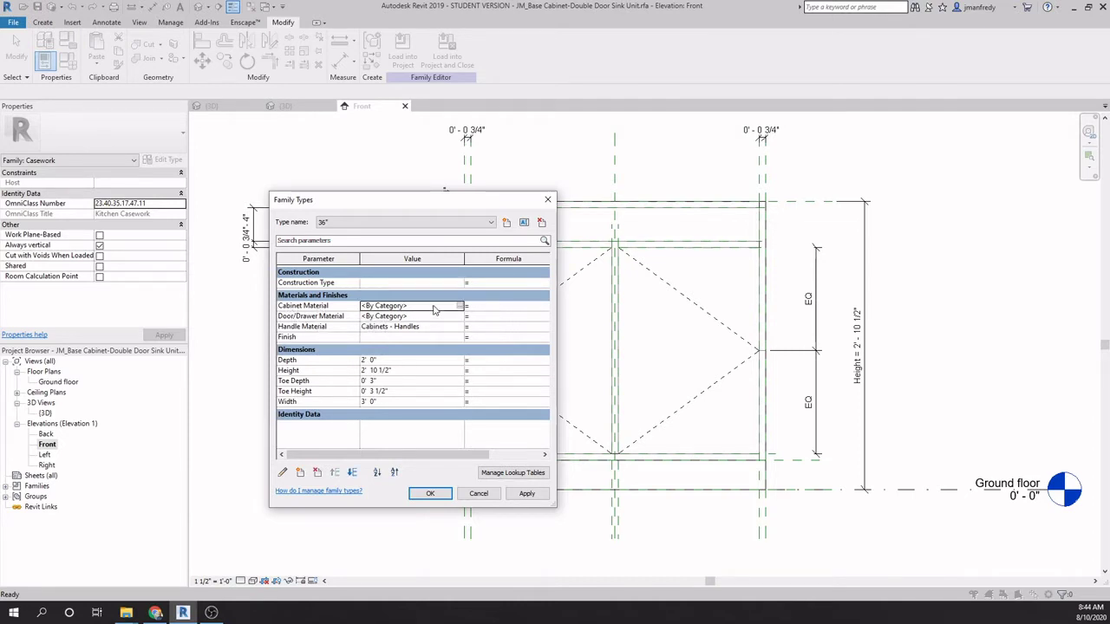
click(319, 317)
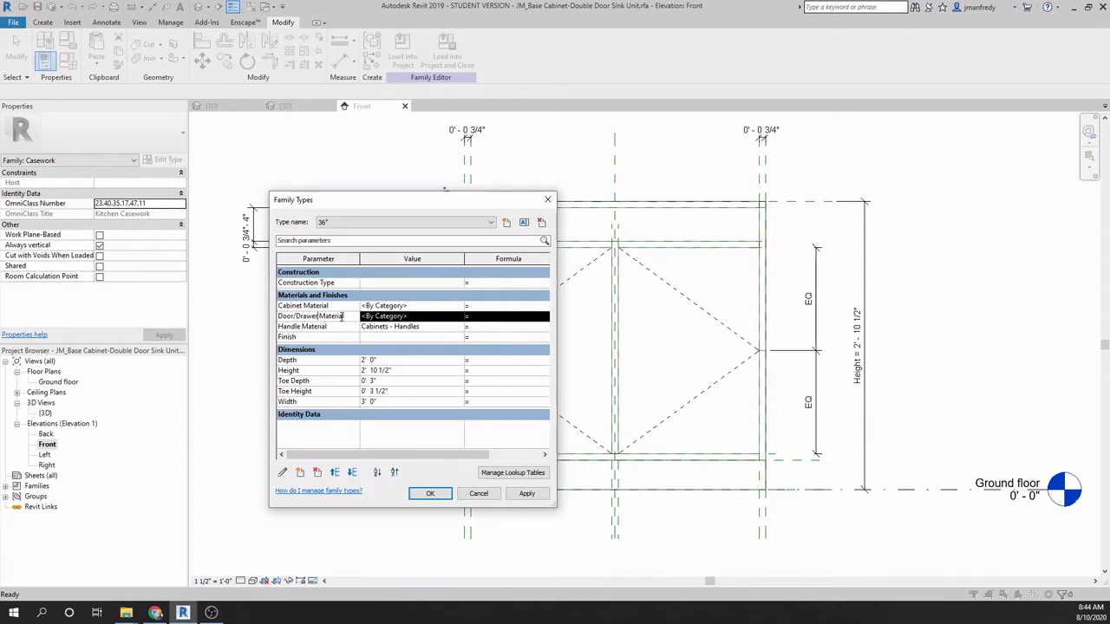
drag(345, 318, 280, 317)
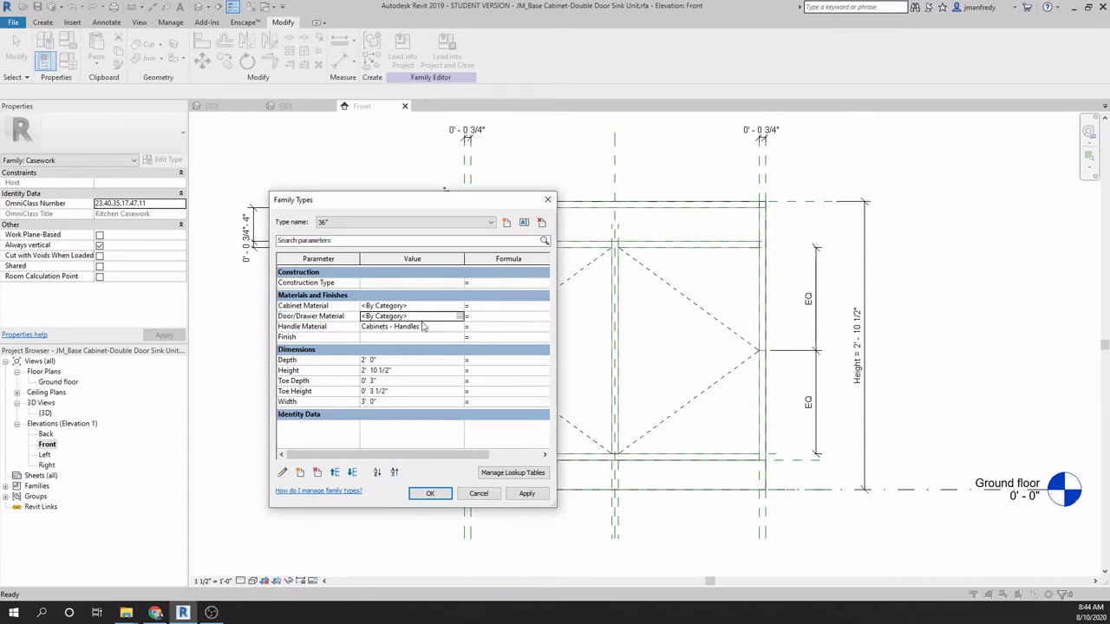
click(338, 334)
drag(337, 330, 281, 326)
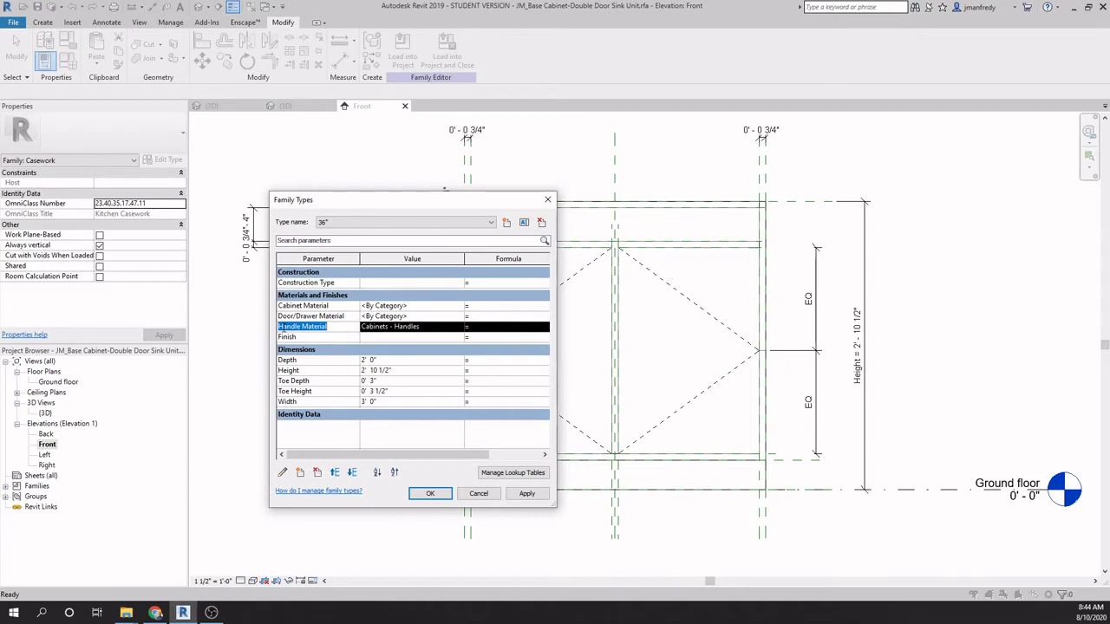
click(333, 326)
click(372, 330)
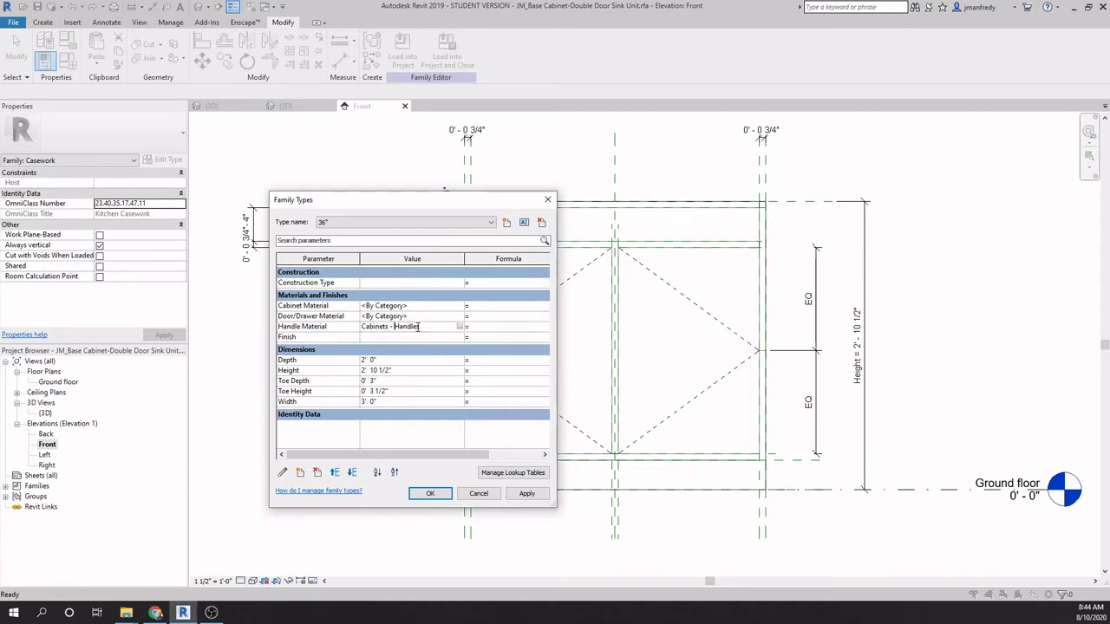
drag(421, 327, 356, 326)
click(430, 326)
click(430, 493)
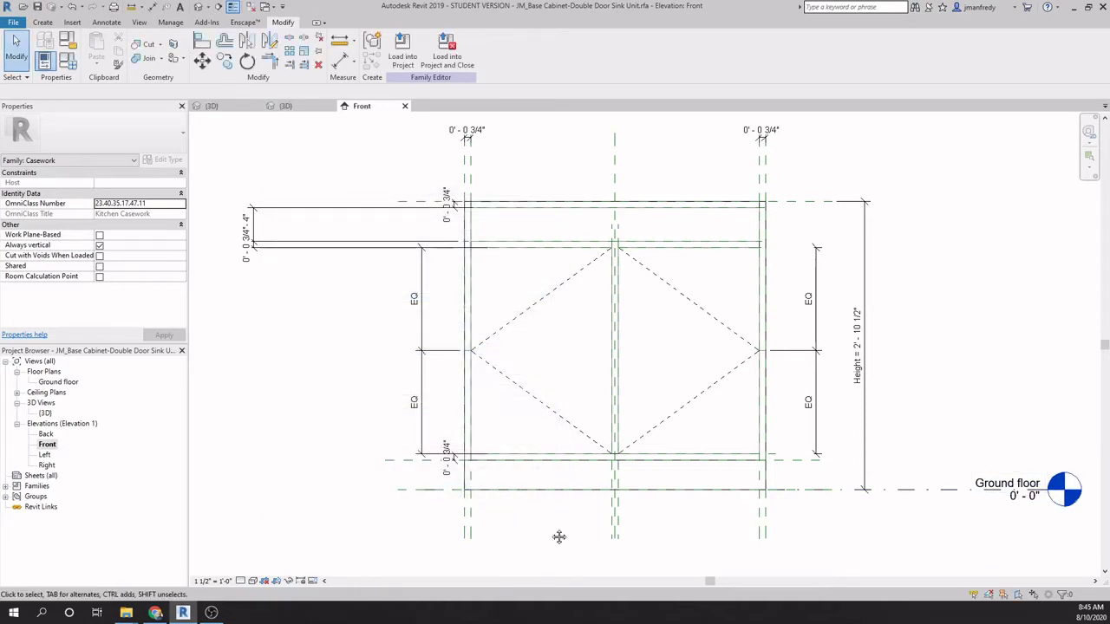
Step: Inspect the extrusion forming the doors and drawer front in the 3D view, including its sketch, without altering it
middle_drag(558, 532, 532, 528)
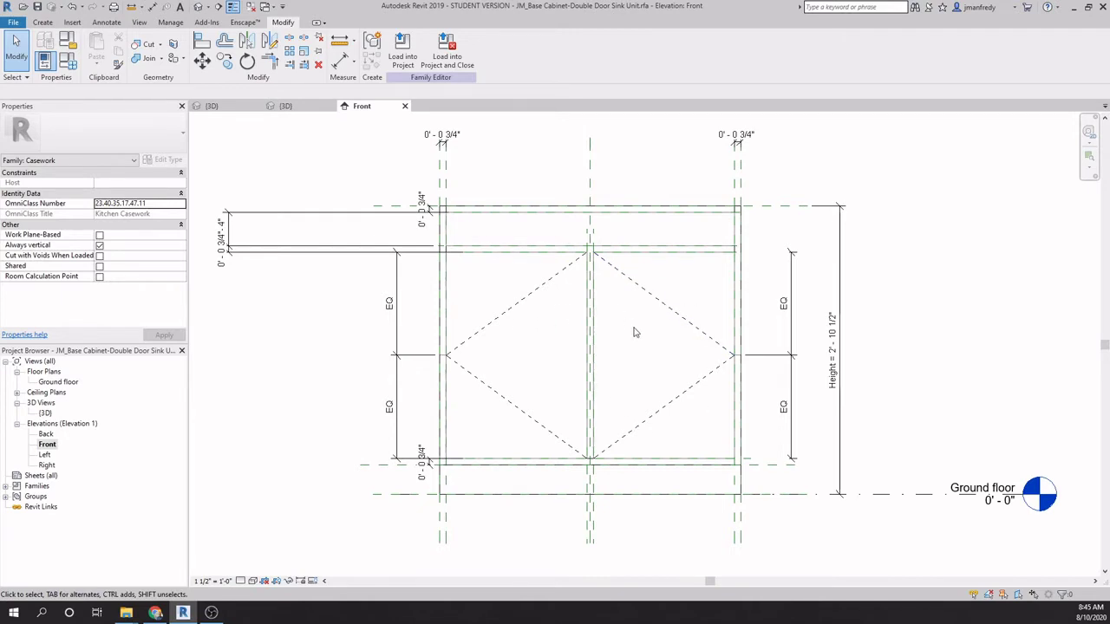
scroll(634, 332, down, 1)
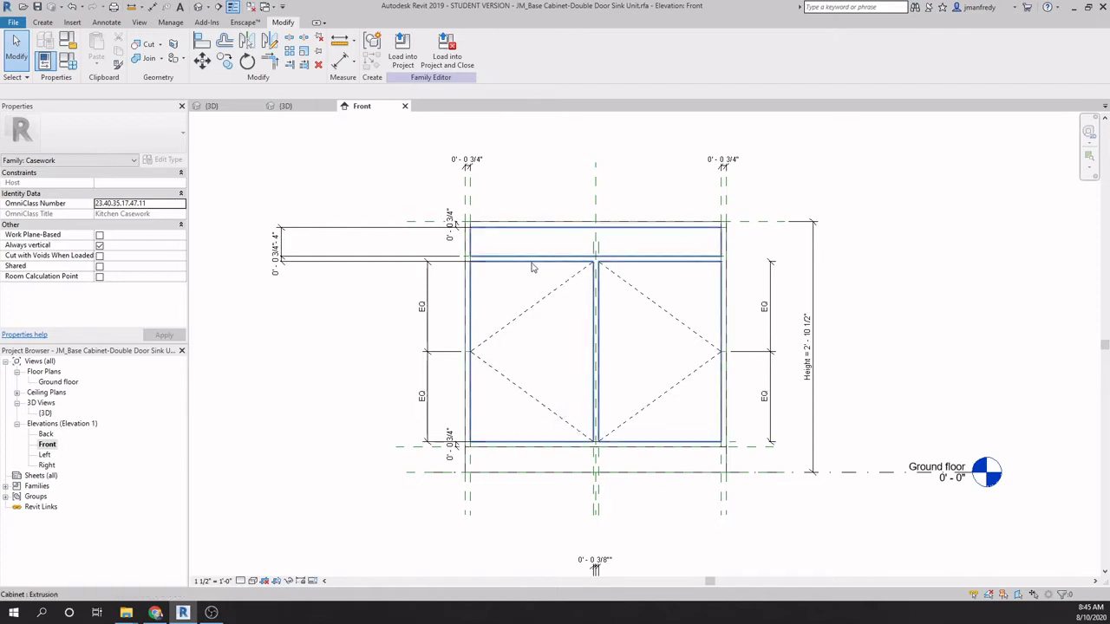
click(533, 305)
click(408, 206)
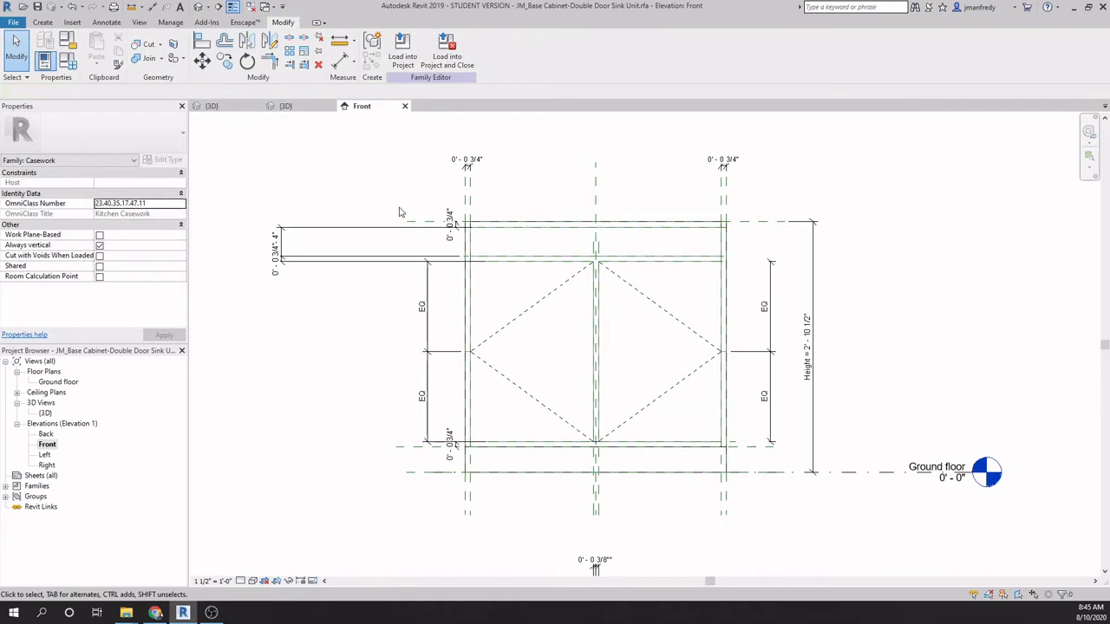
click(198, 7)
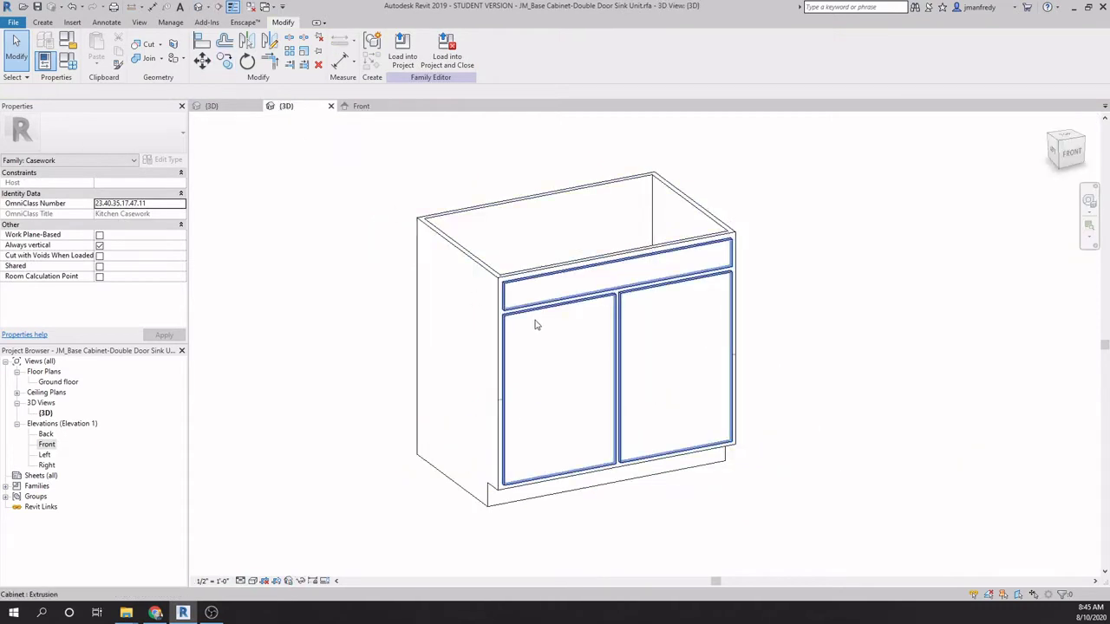
click(535, 325)
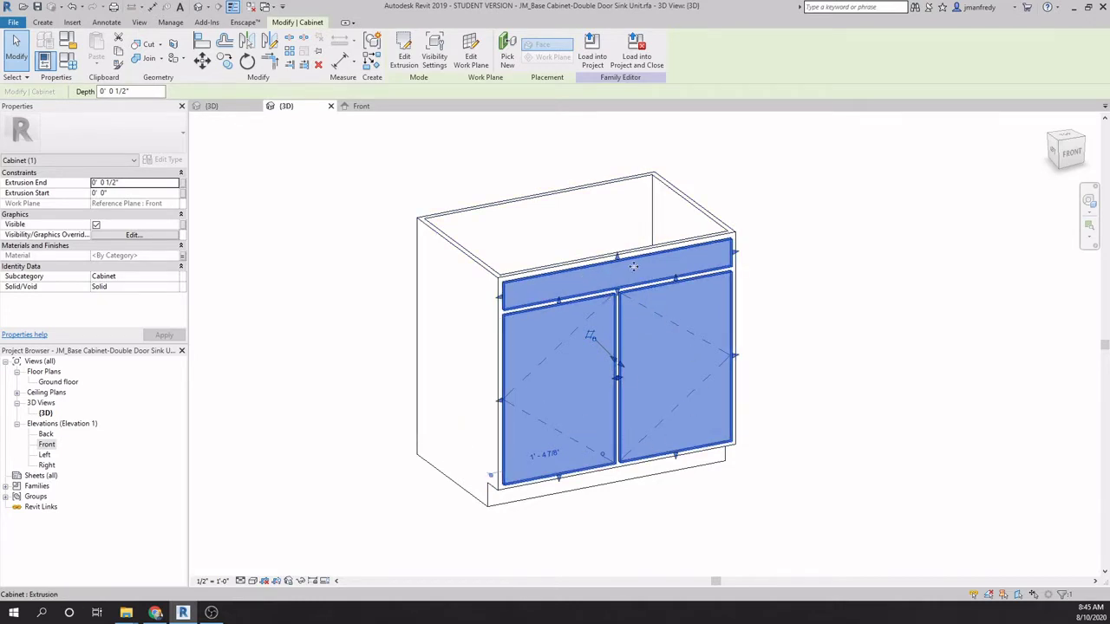
click(407, 69)
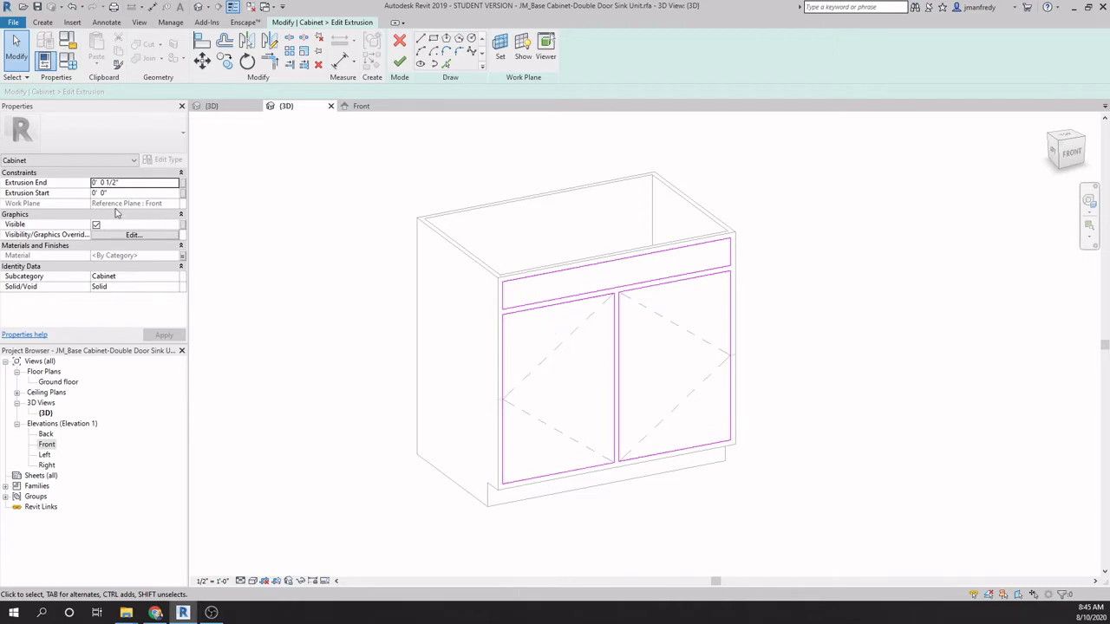
click(399, 62)
click(329, 299)
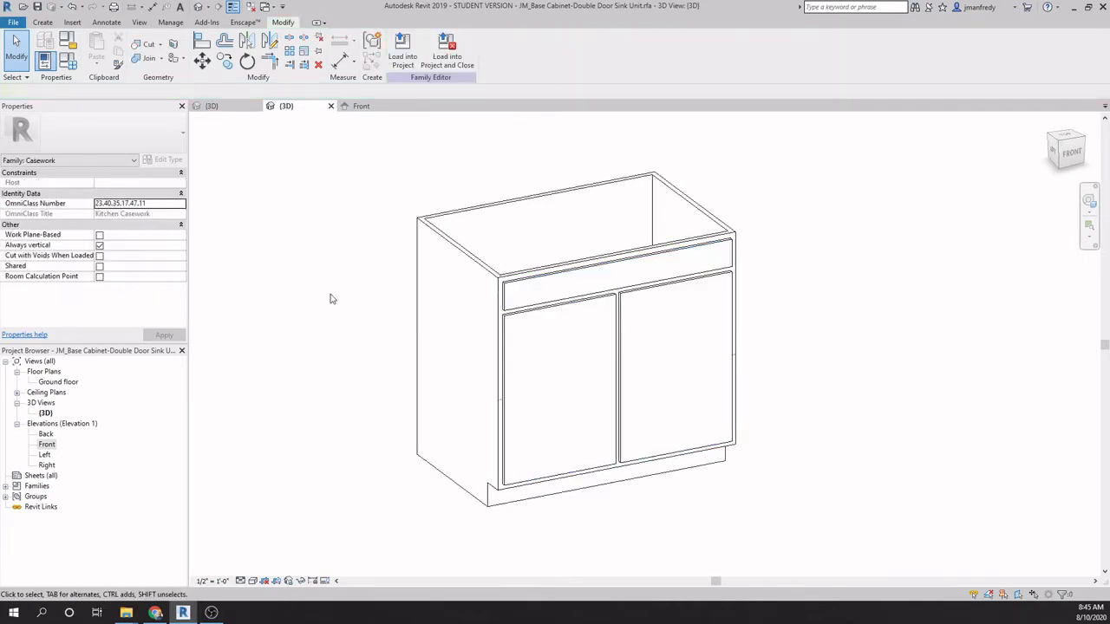
Step: Measure the thickness of the door extrusion at the cabinet's front edge in the Ground floor plan
click(61, 382)
double_click(70, 384)
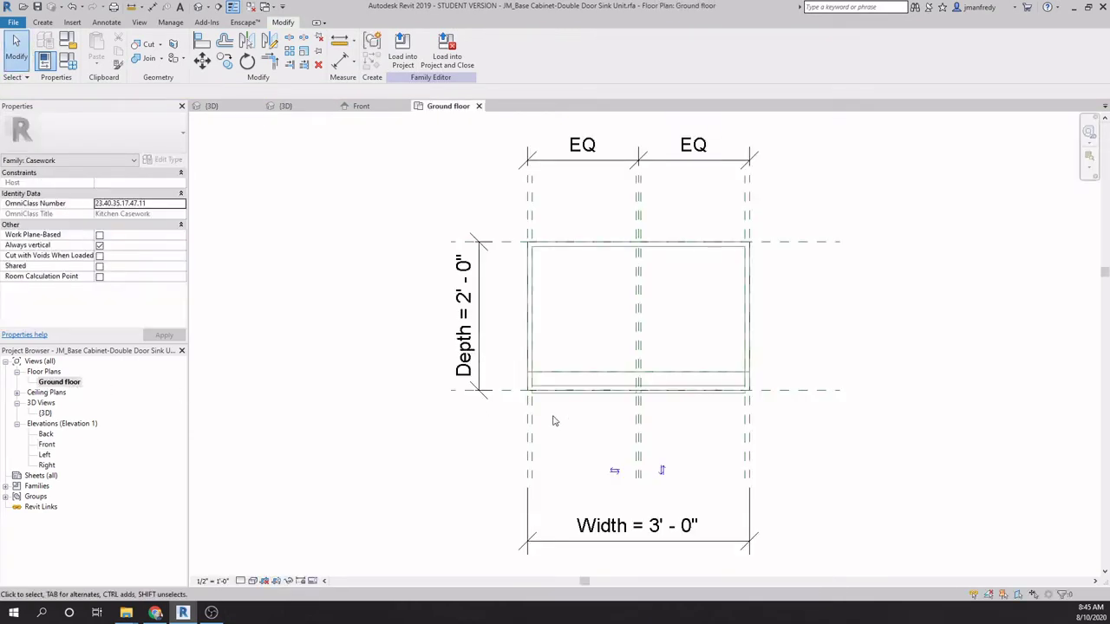
scroll(555, 426, up, 3)
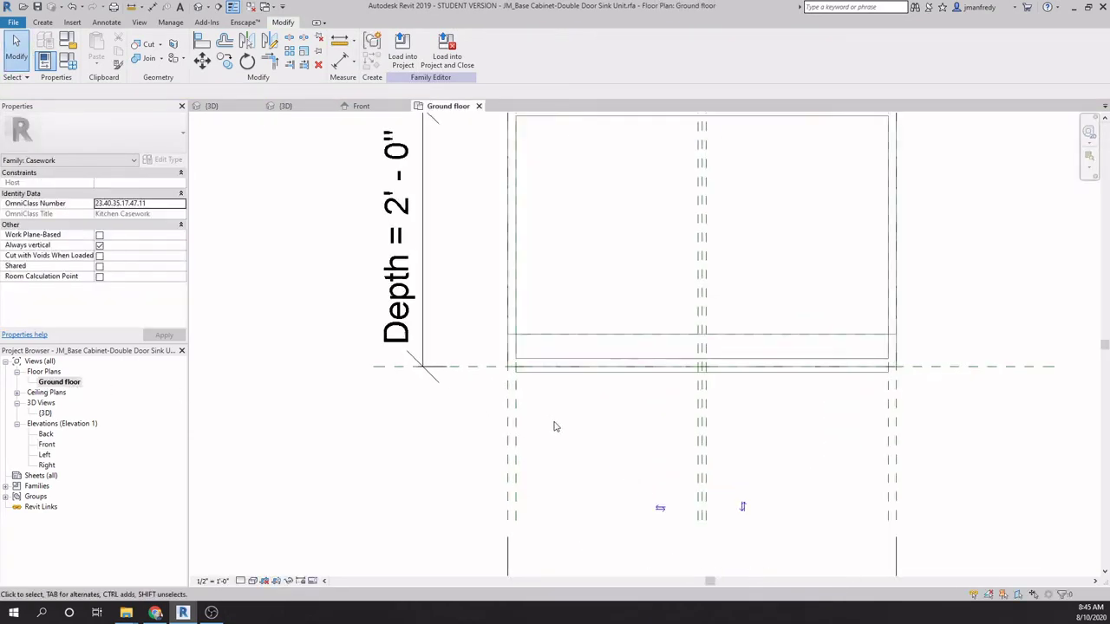
click(558, 354)
scroll(577, 407, up, 1)
scroll(503, 367, up, 2)
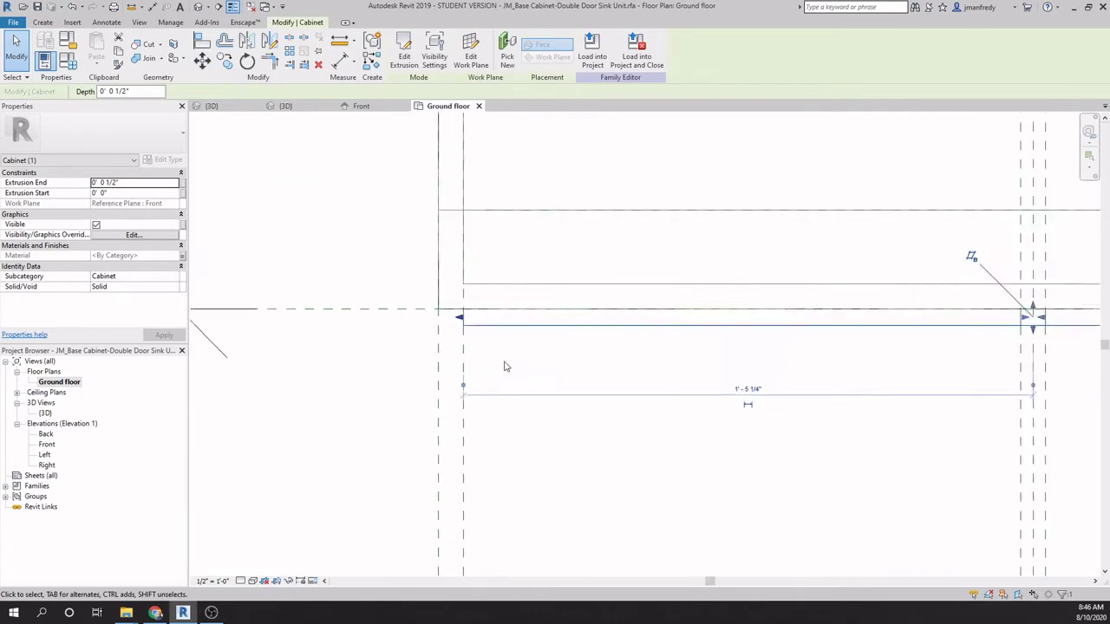
click(132, 7)
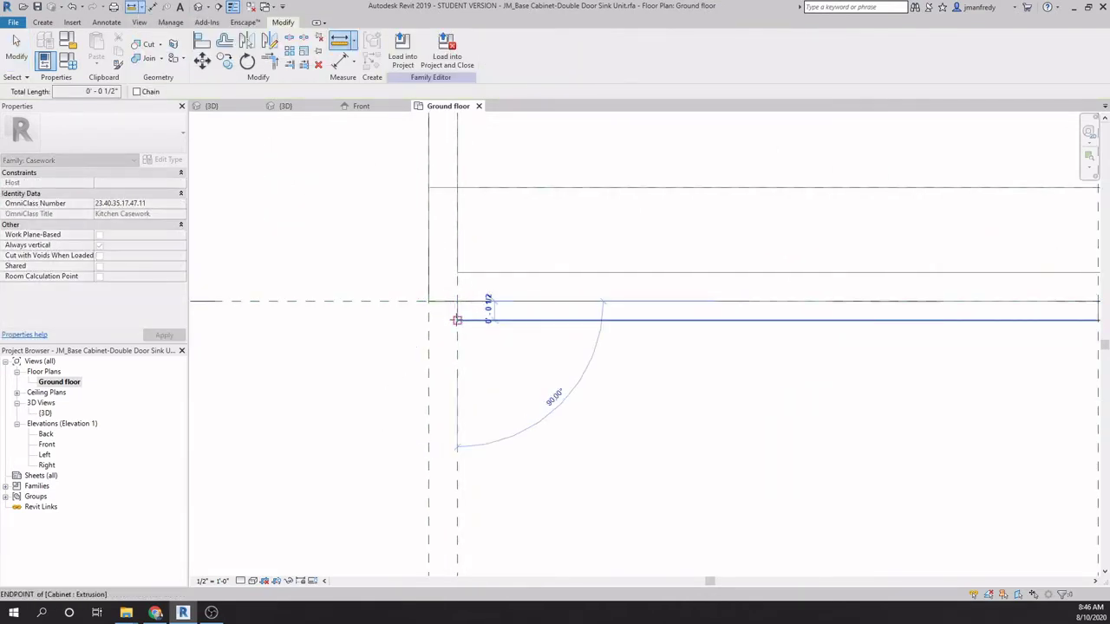
key(Escape)
key(Escape)
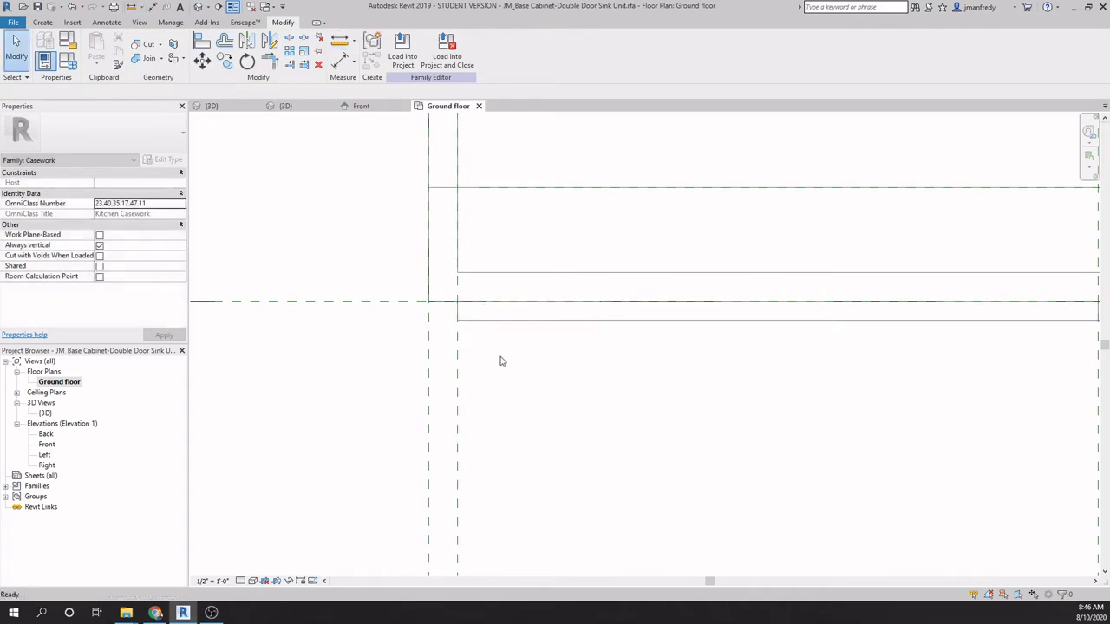
scroll(503, 344, down, 4)
middle_drag(567, 402, 547, 376)
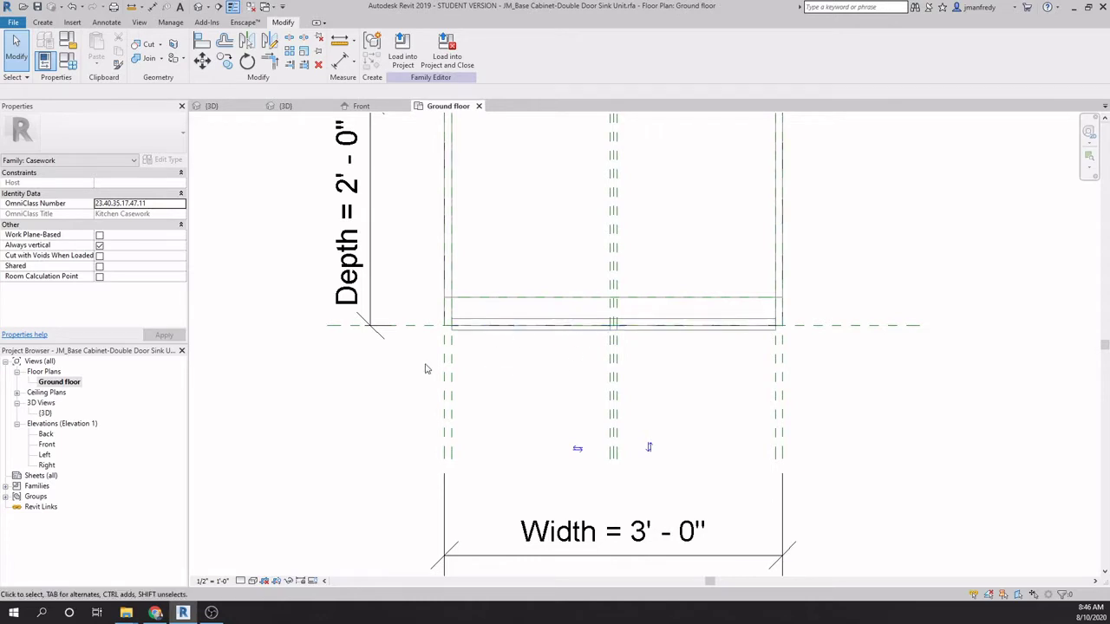
Step: Hide all annotation categories in the Front elevation through its Visibility/Graphic Overrides
double_click(52, 445)
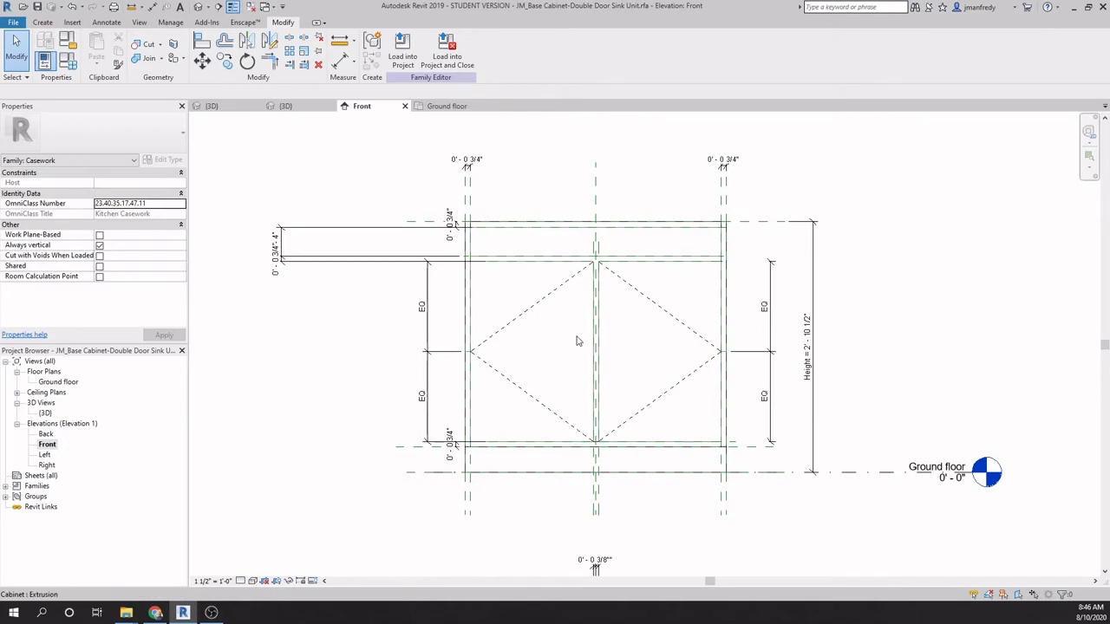
middle_drag(520, 337, 544, 345)
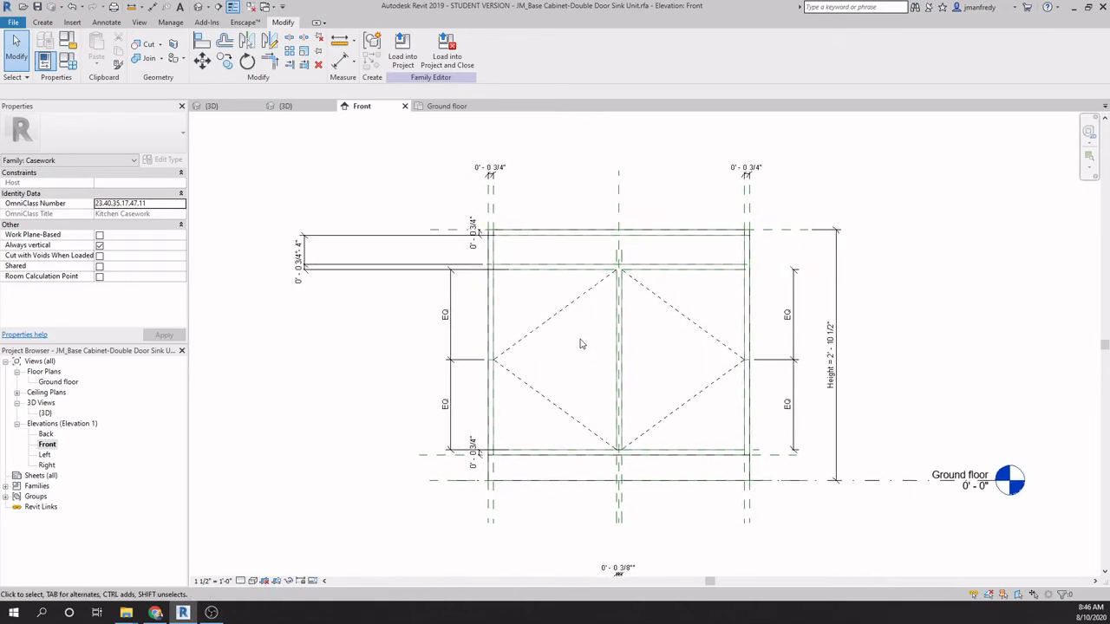
scroll(581, 345, up, 1)
scroll(546, 353, down, 1)
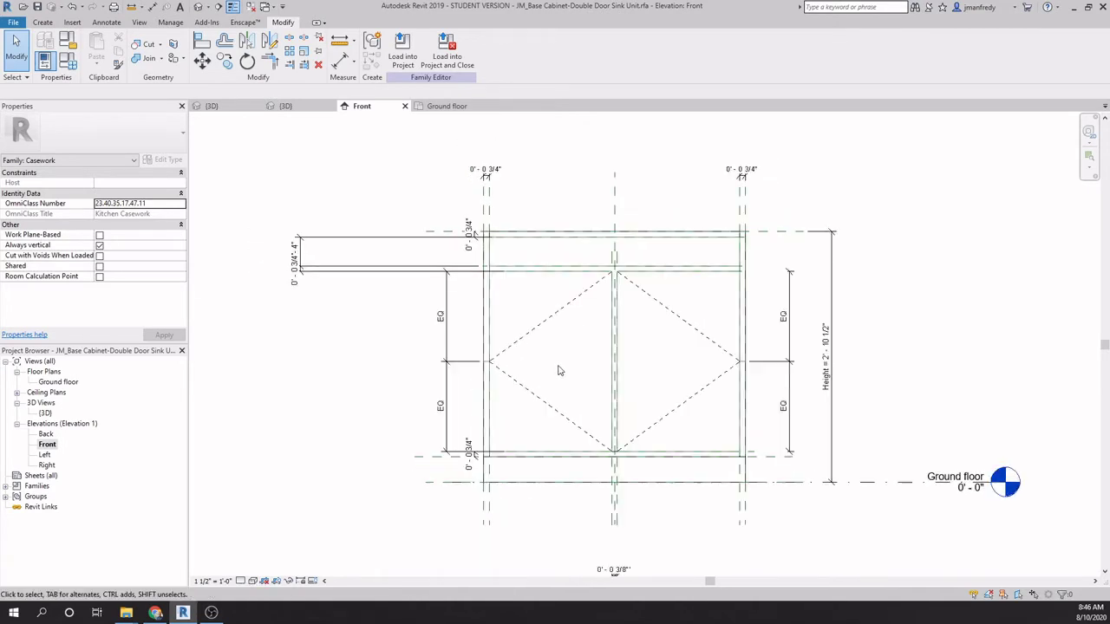
middle_drag(559, 367, 573, 371)
key(v)
key(v)
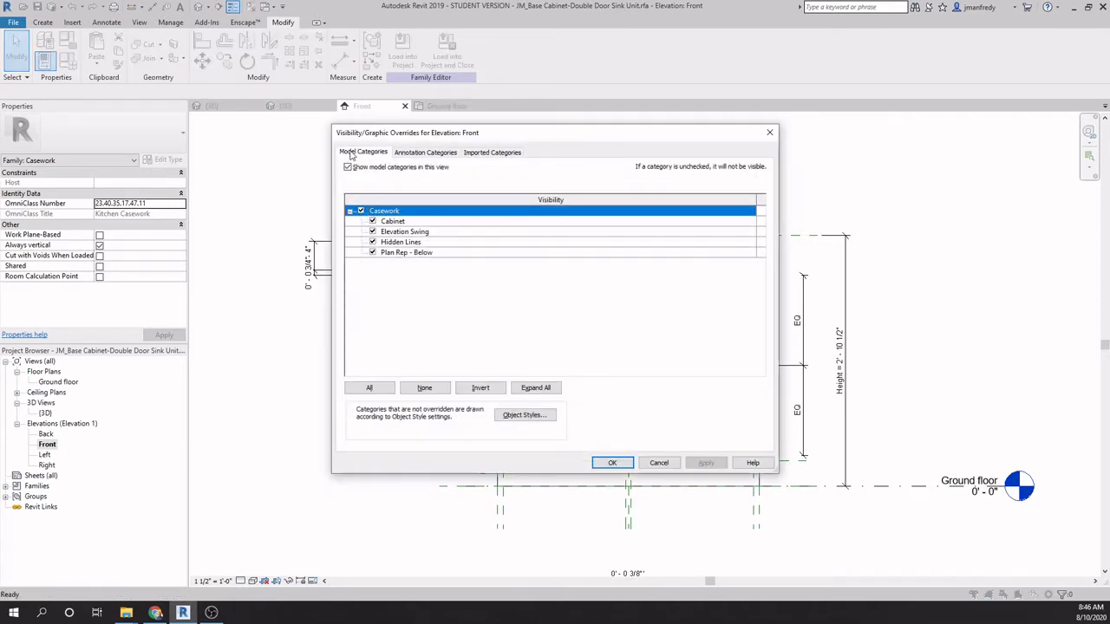
click(425, 152)
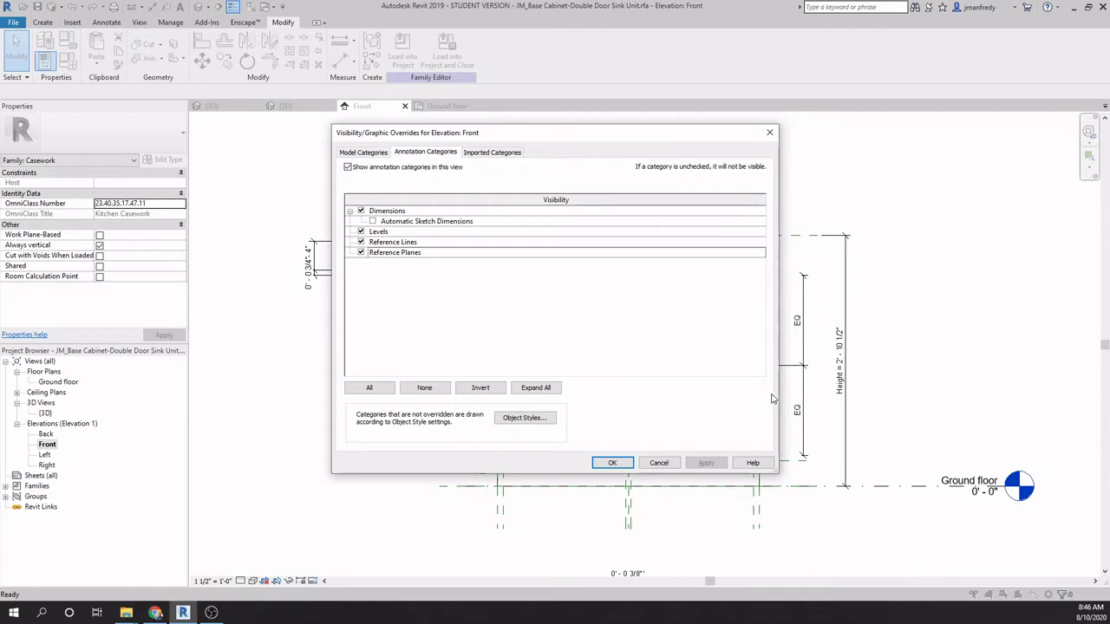
click(347, 167)
click(612, 463)
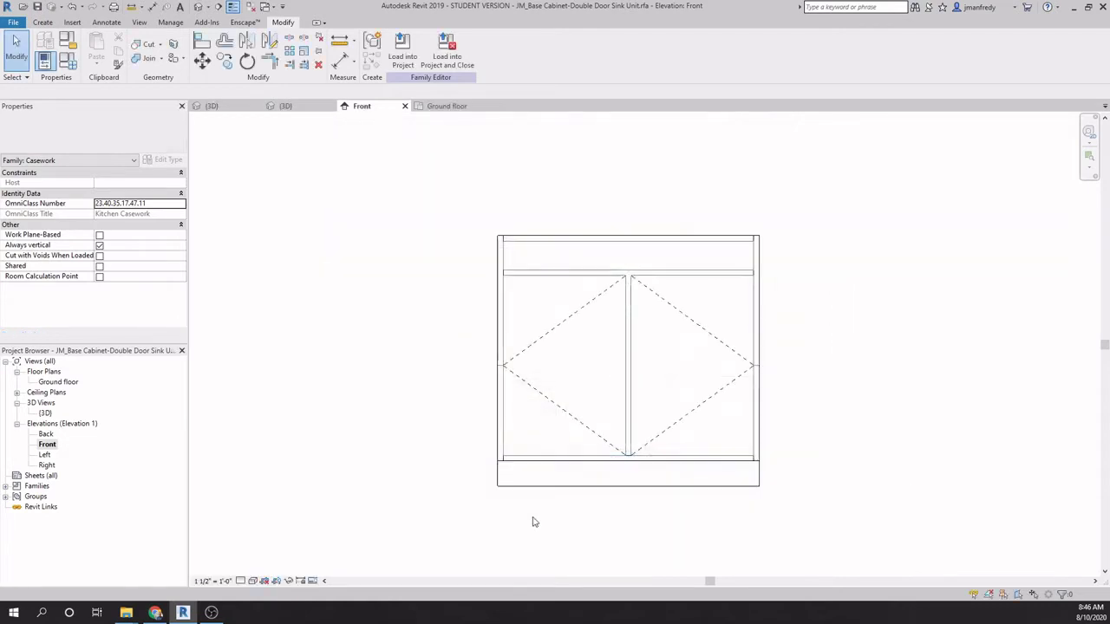
middle_drag(547, 527, 507, 532)
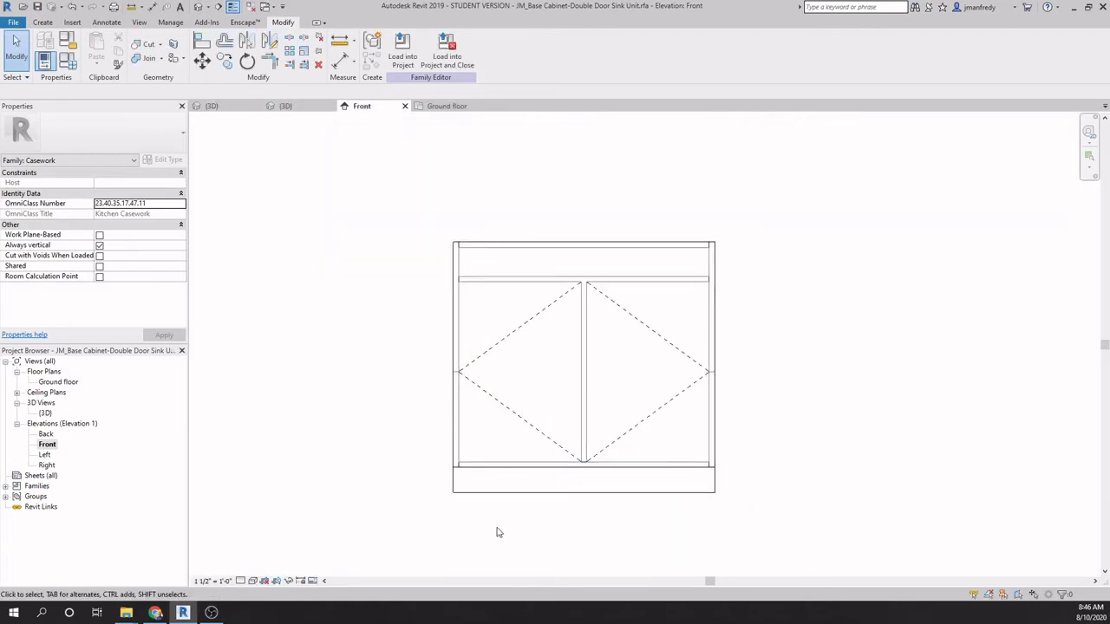
Step: Create a 1/2-inch-deep solid extrusion from two freehand rectangles, one centred on each door, in the Front elevation
click(503, 404)
key(Escape)
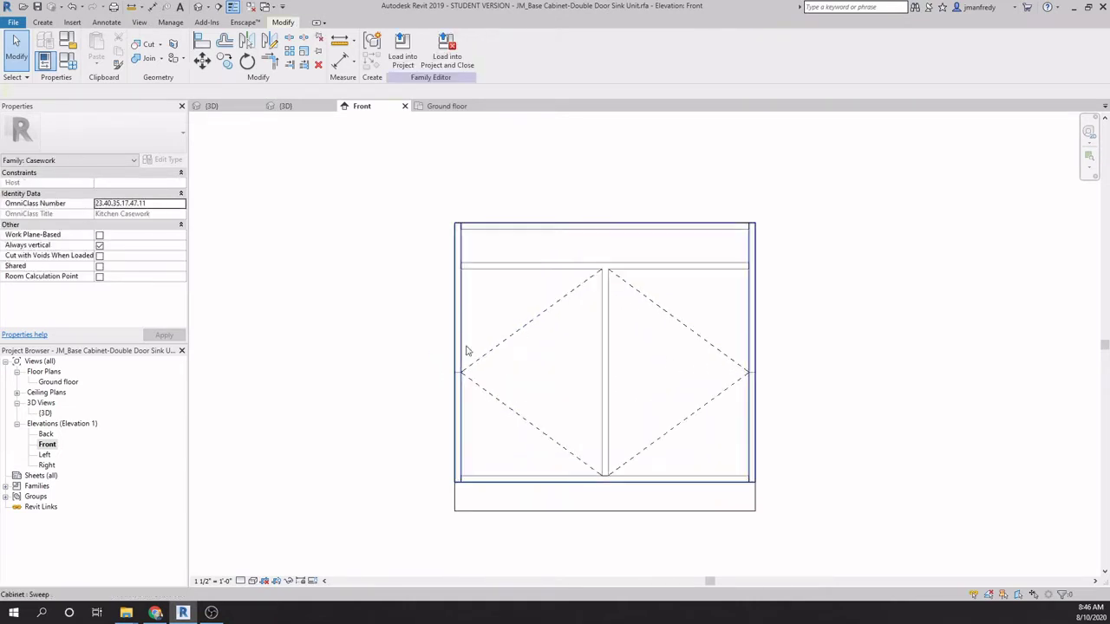
scroll(448, 374, up, 1)
scroll(546, 420, up, 1)
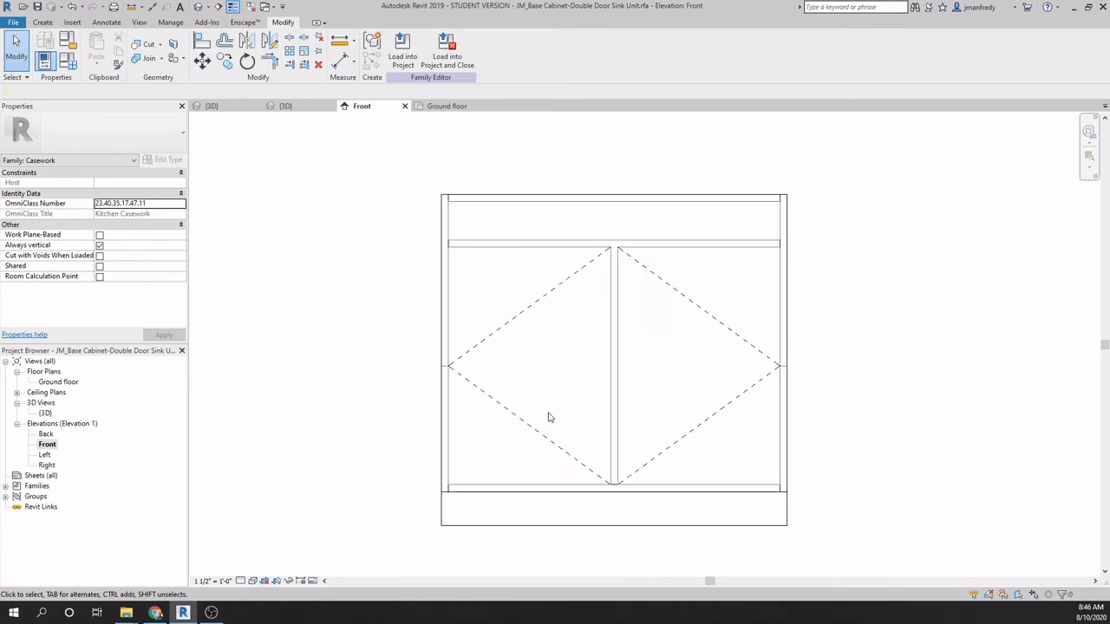
click(42, 23)
click(98, 47)
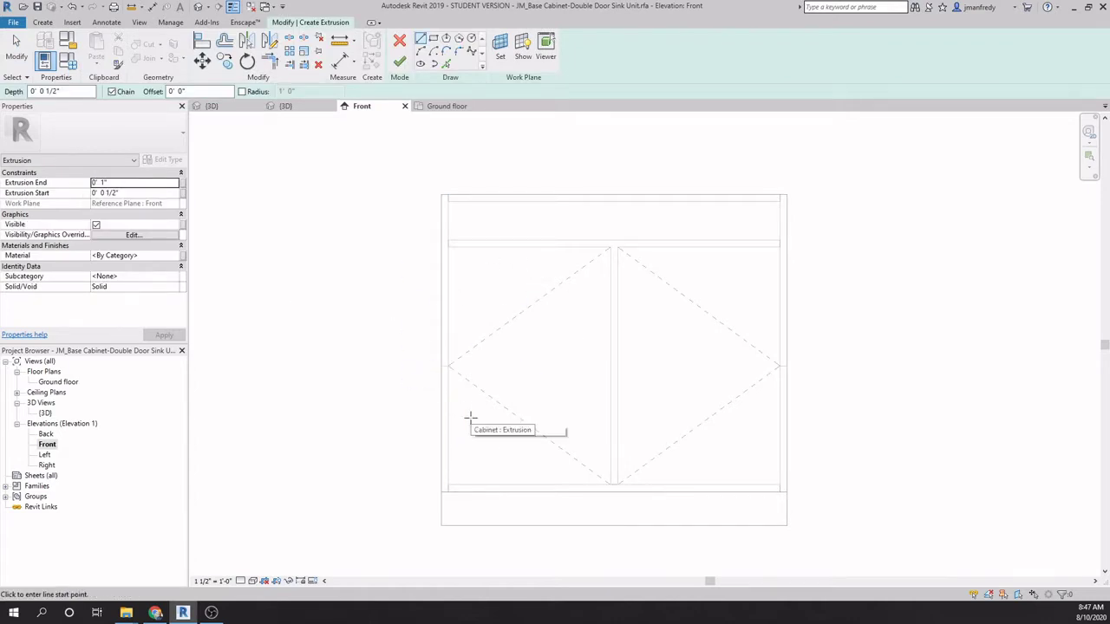
click(483, 270)
click(433, 38)
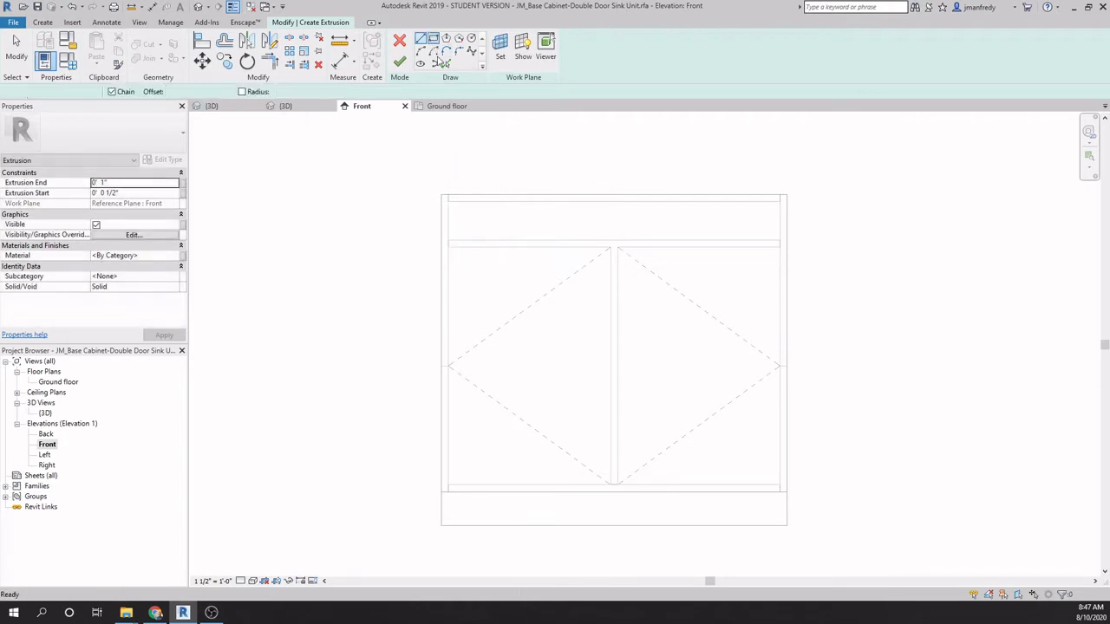
click(482, 277)
click(575, 459)
click(657, 275)
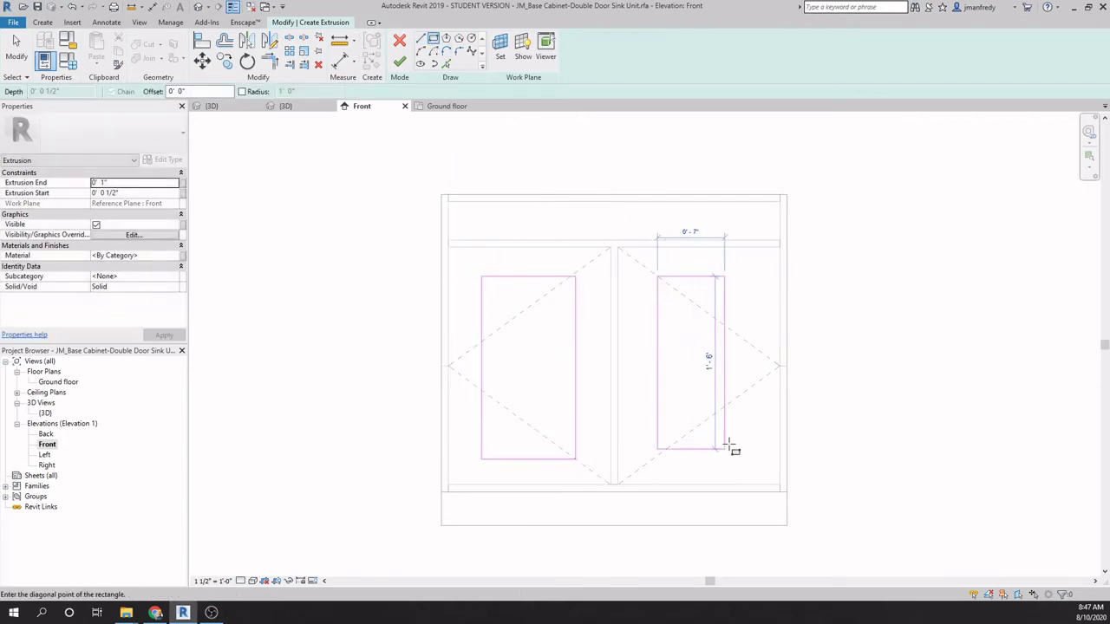
click(750, 458)
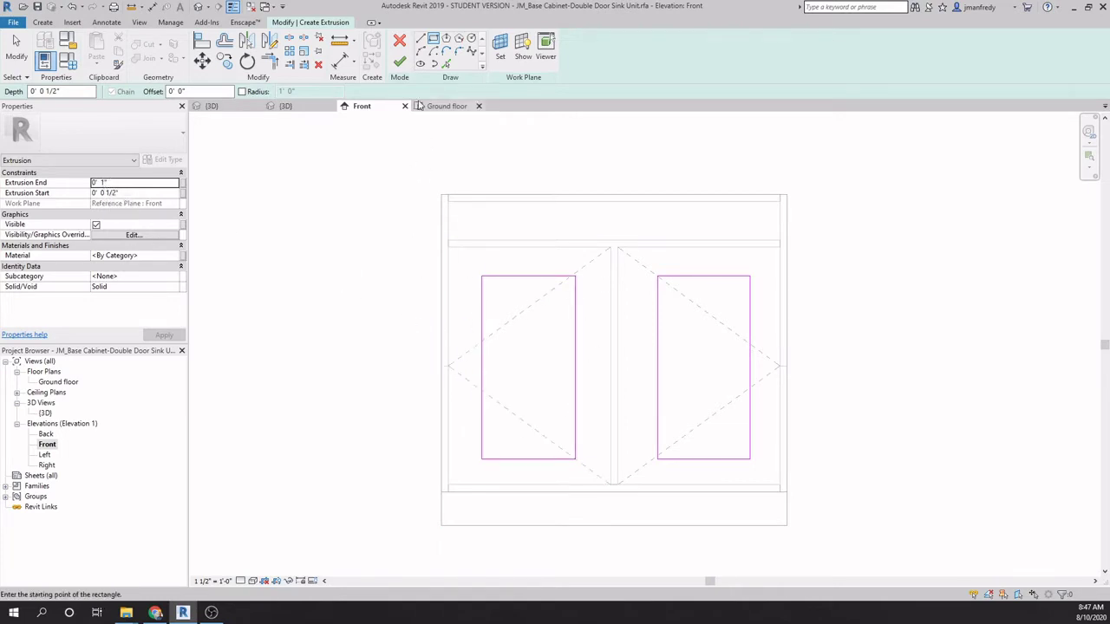
click(399, 62)
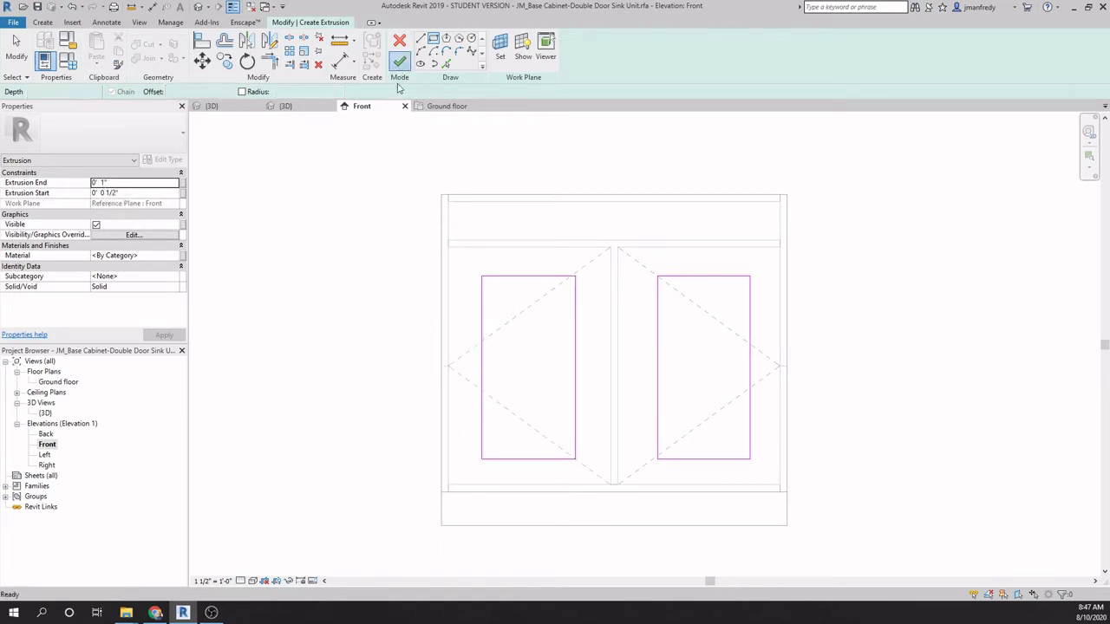
Step: Inspect how far the rectangular panel extrusion sits in front of the doors in the Ground floor plan and 3D view
double_click(78, 383)
scroll(481, 372, up, 3)
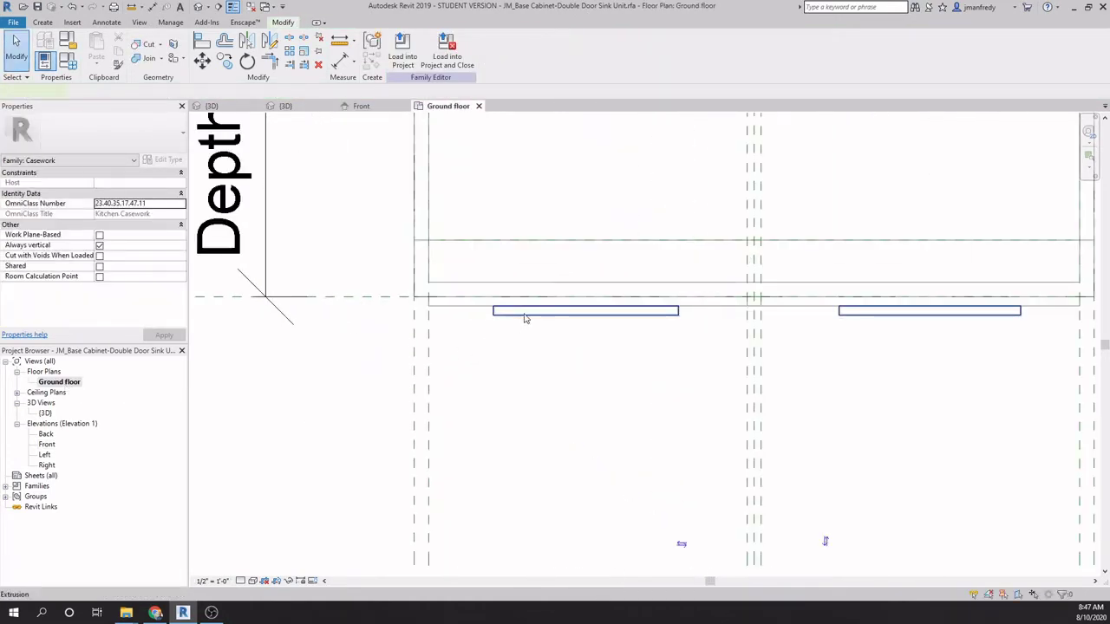
click(526, 312)
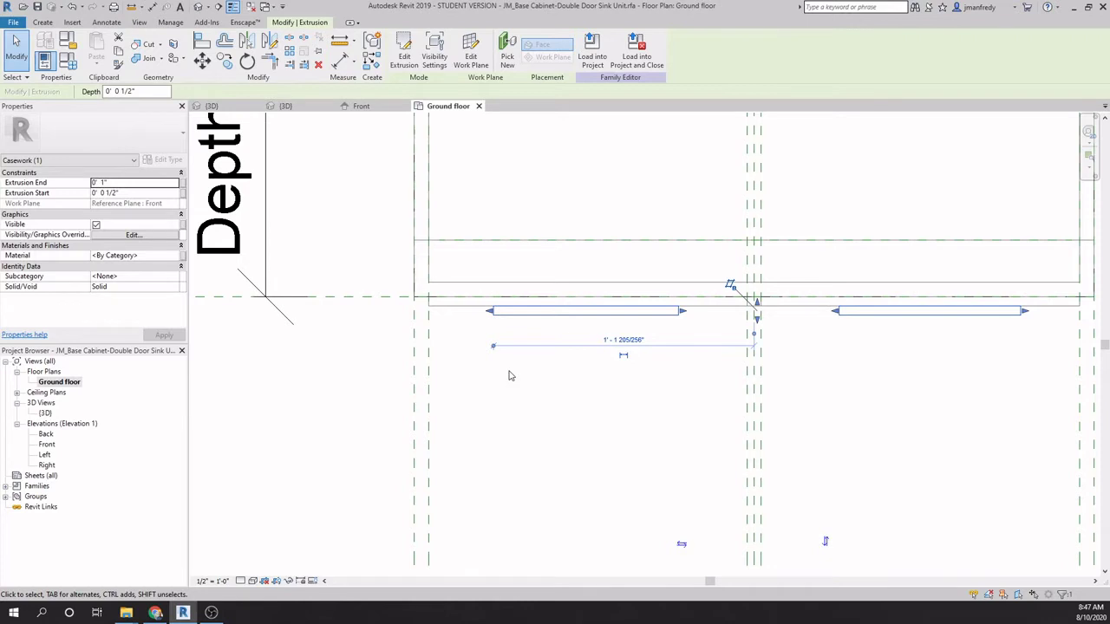
click(523, 346)
click(508, 312)
click(198, 7)
scroll(540, 347, up, 3)
click(538, 323)
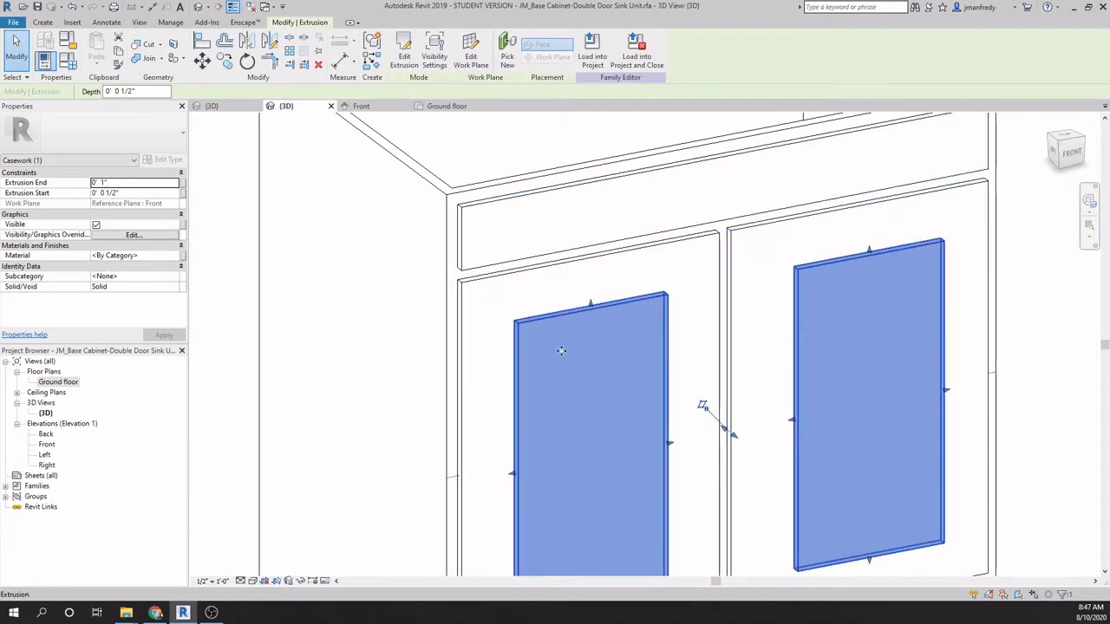
Step: Delete the two-rectangle panel extrusion from the doors in the Front elevation
double_click(66, 384)
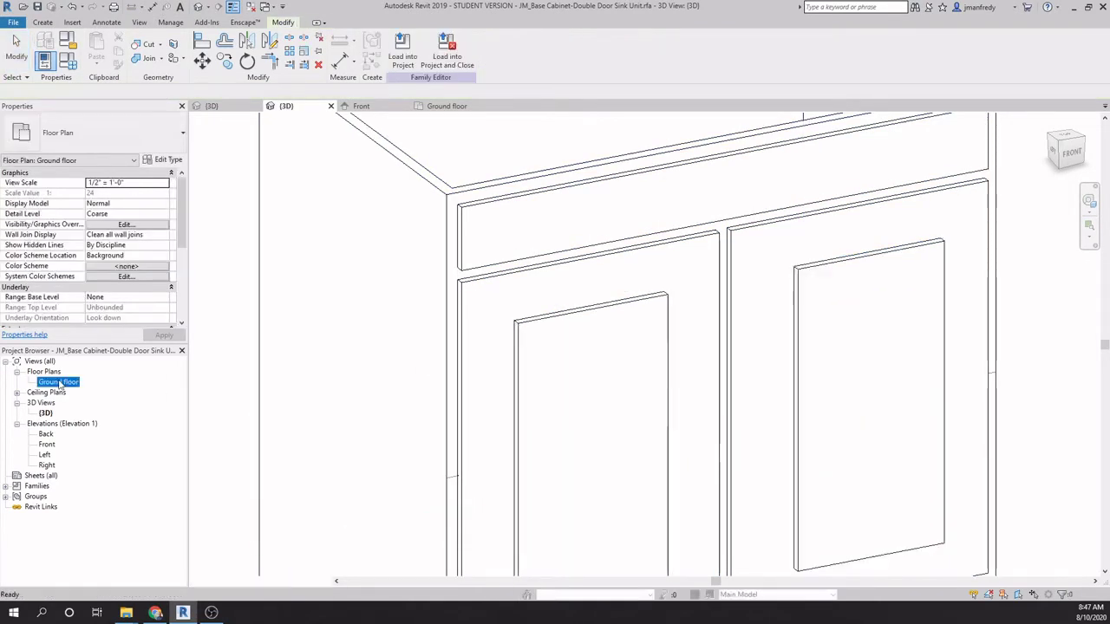
double_click(46, 444)
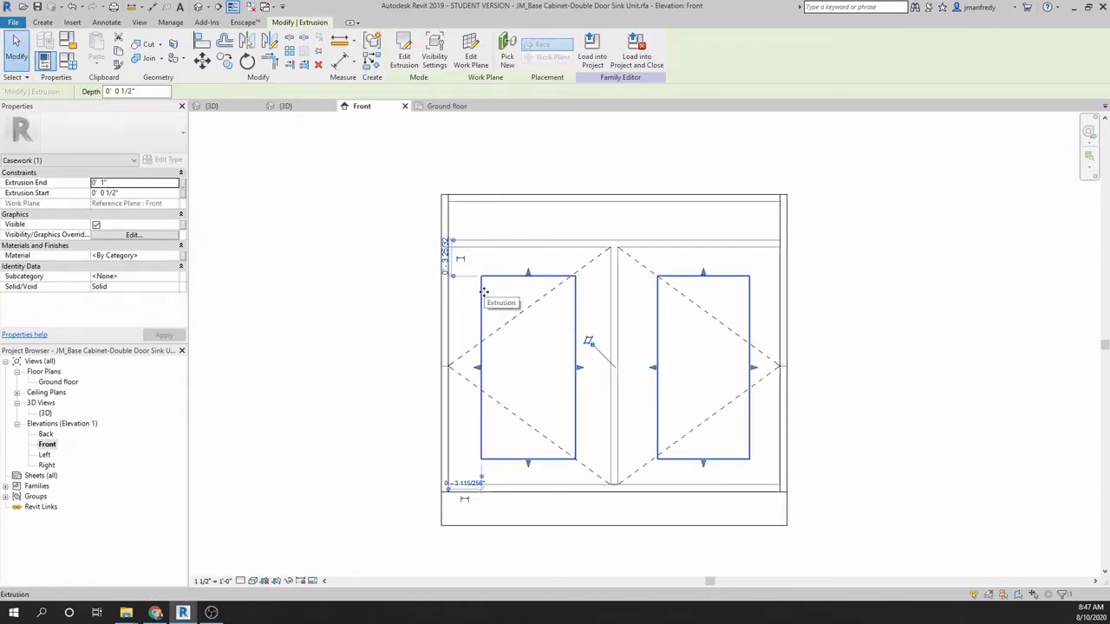
click(511, 330)
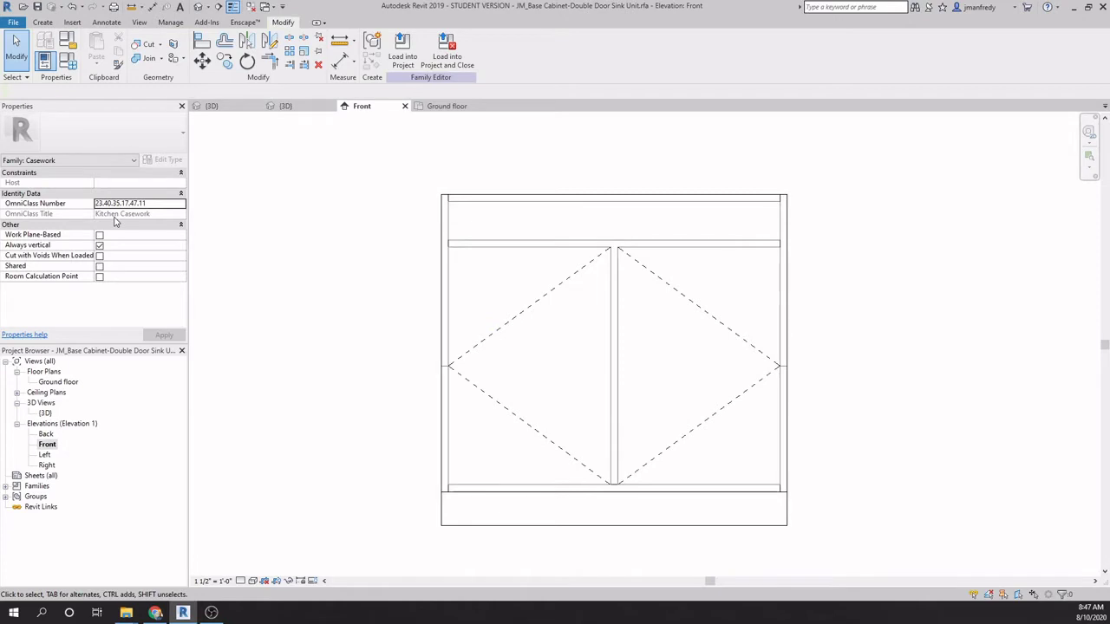
Step: Inspect the Front reference plane and its name along the cabinet's front edge in the Ground floor plan
click(45, 23)
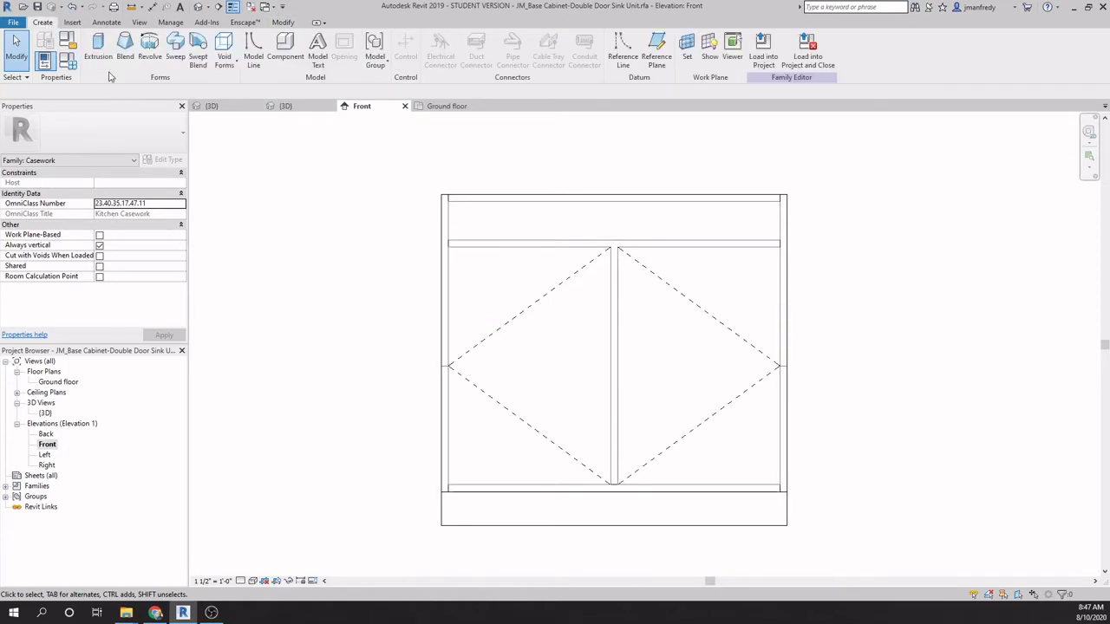
click(98, 48)
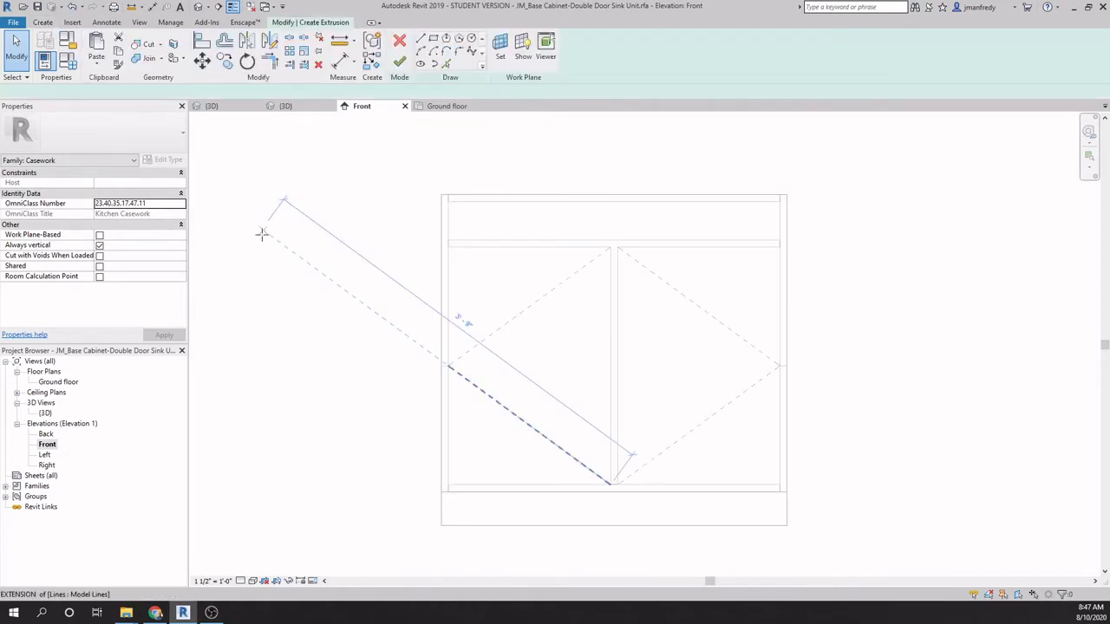
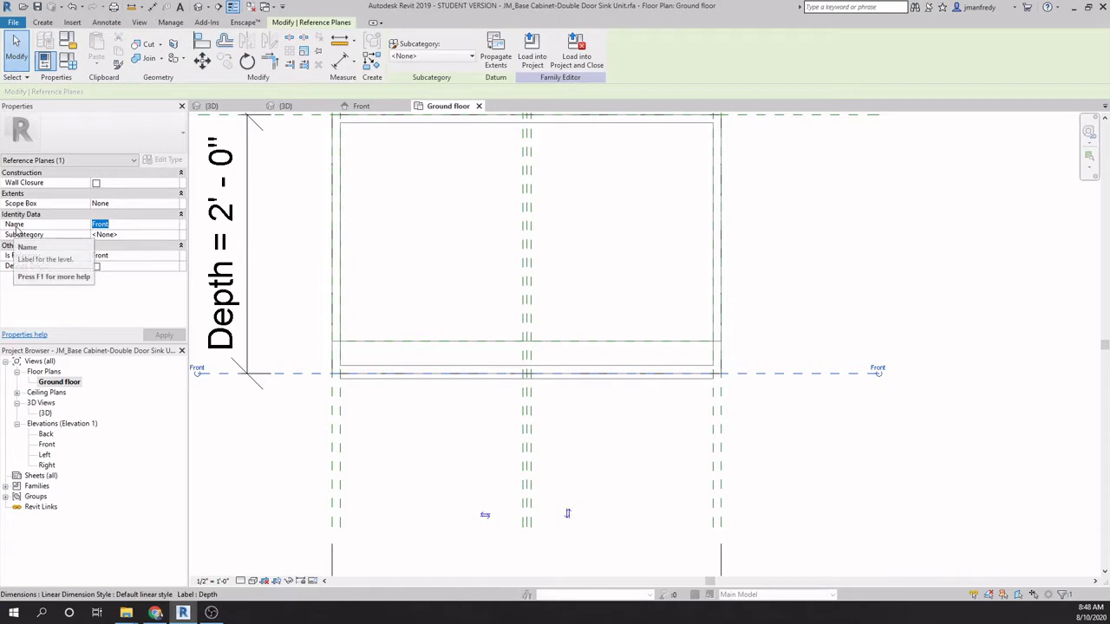
click(812, 411)
click(817, 374)
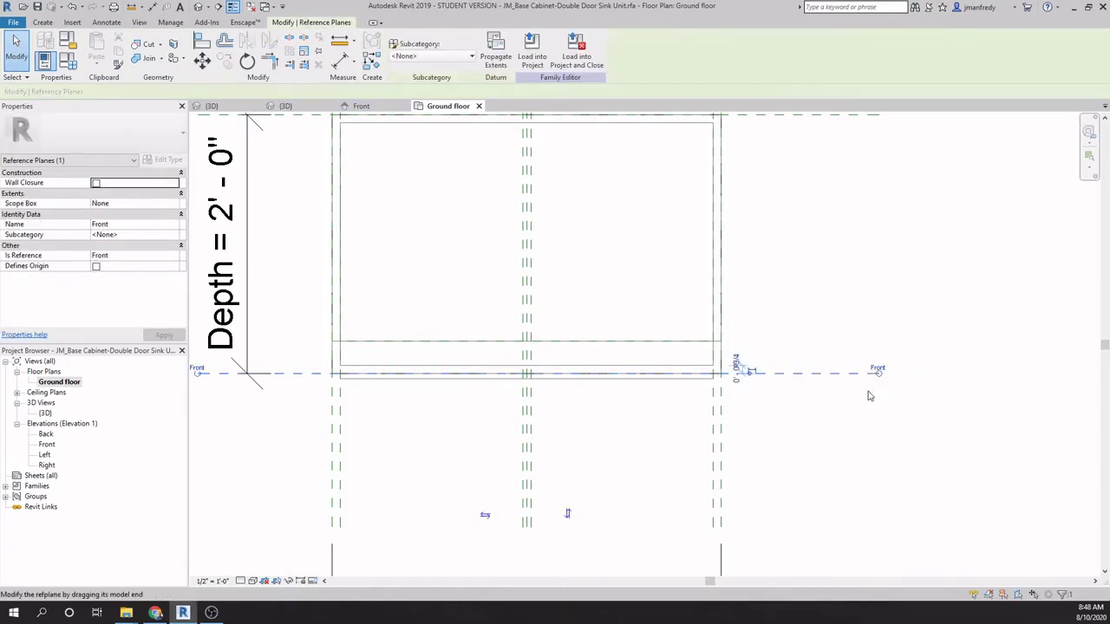
click(823, 432)
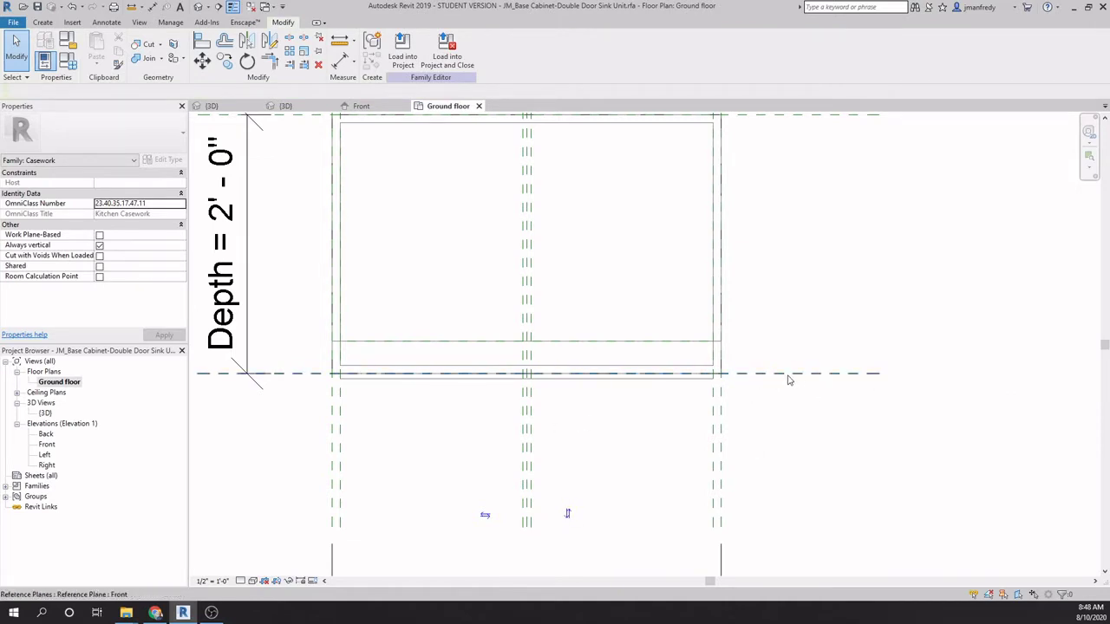
scroll(783, 394, down, 2)
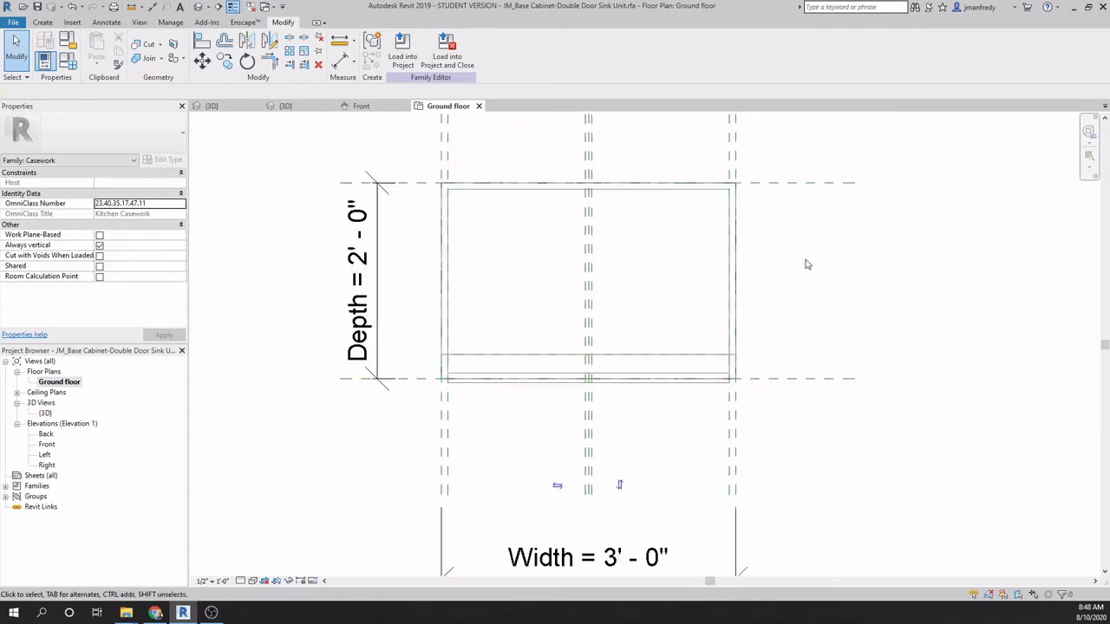
Step: Inspect the reference plane along the cabinet's rear edge and its Name property, keeping it as Back
click(801, 183)
scroll(853, 180, up, 1)
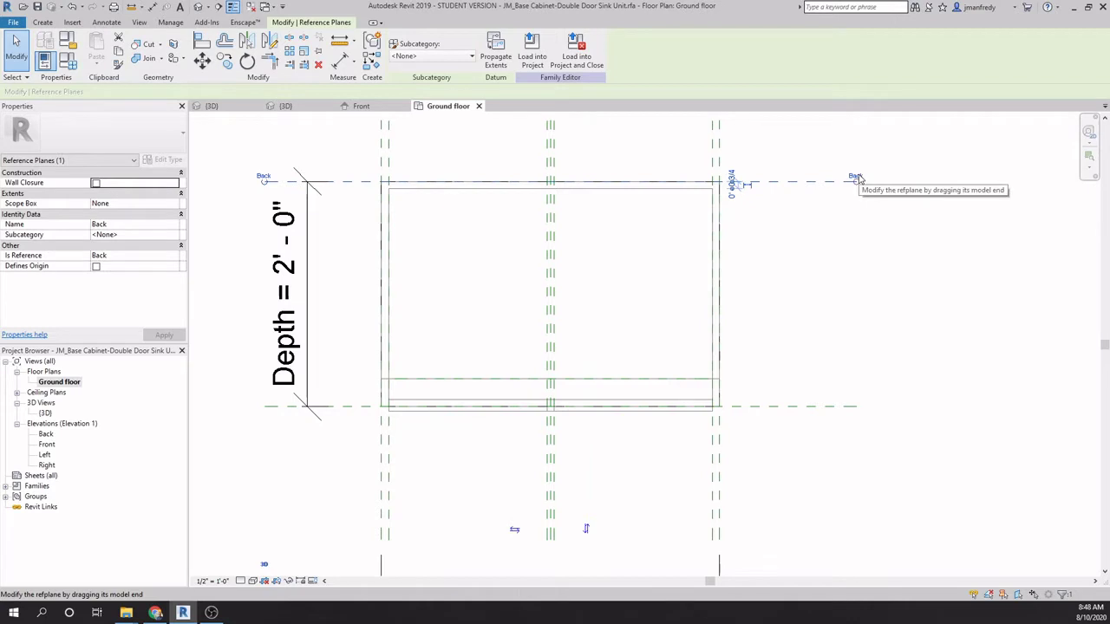
click(796, 201)
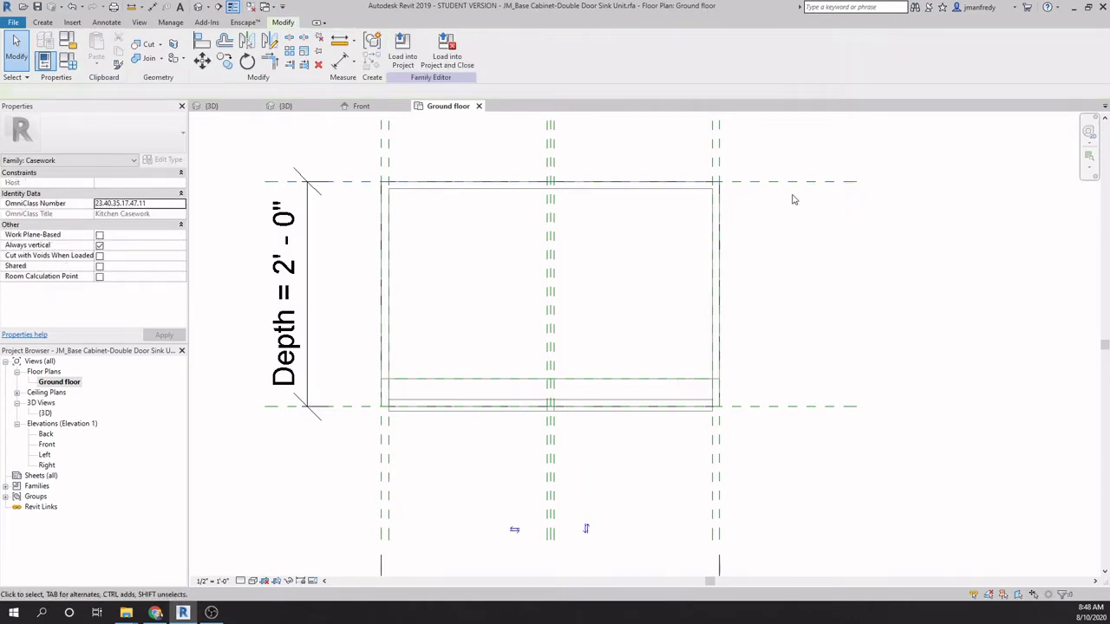
click(787, 183)
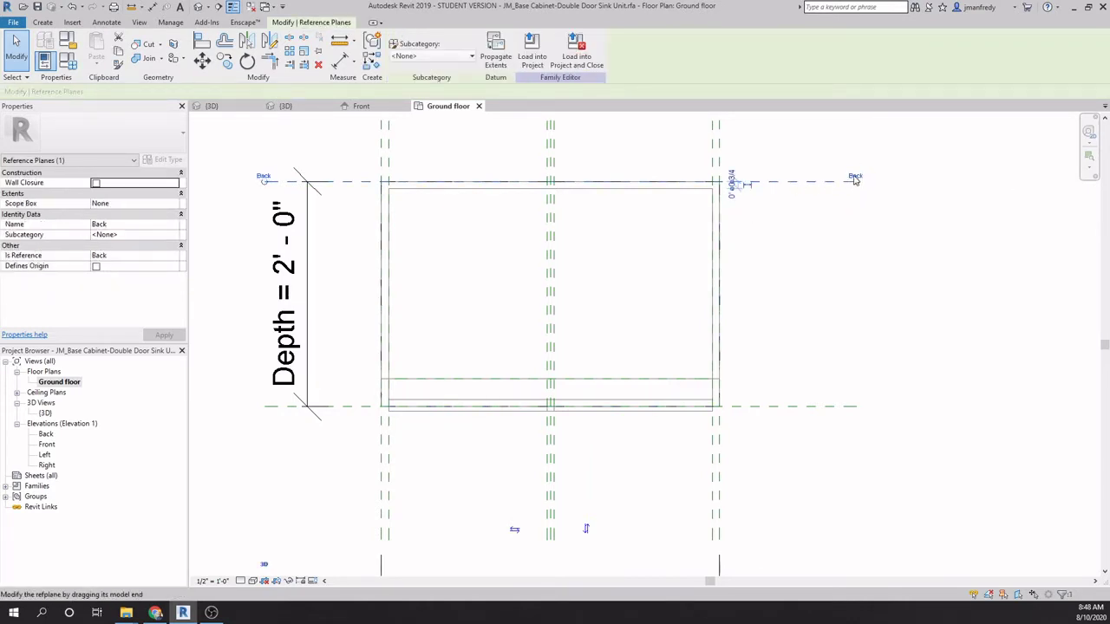
click(102, 225)
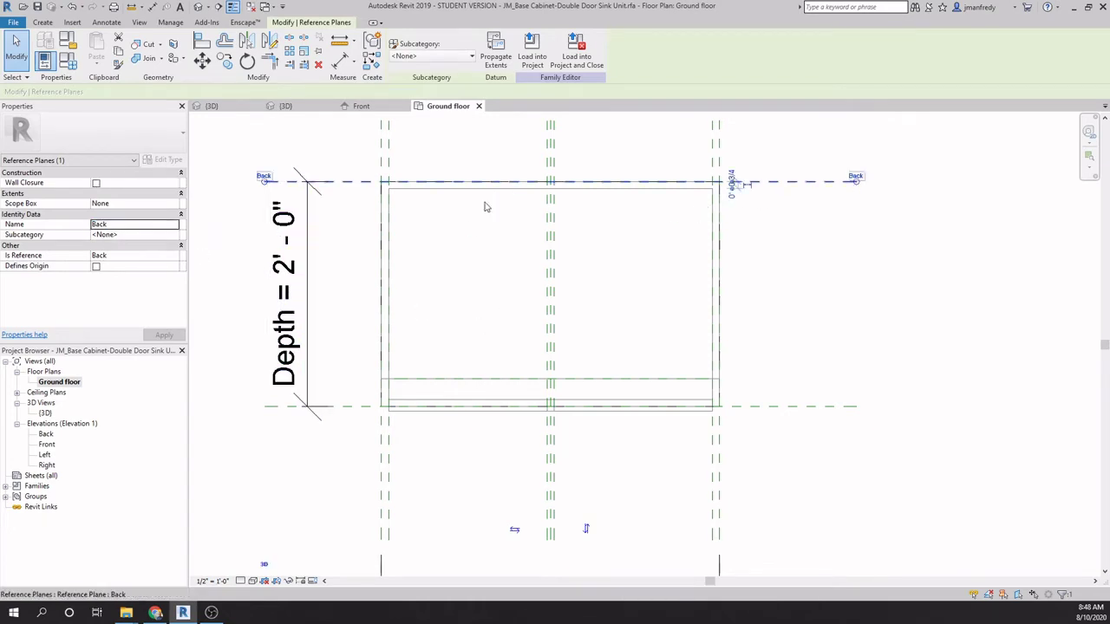
click(502, 261)
Step: Review the named work planes available in the Front elevation, keeping Reference Plane : Front as the current one
double_click(47, 446)
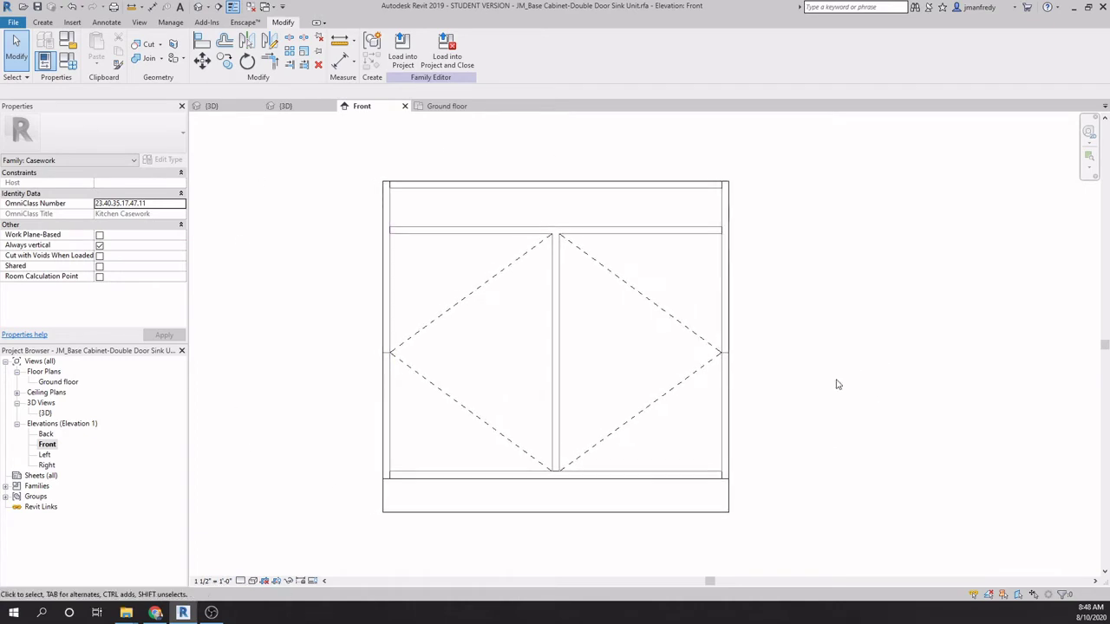
scroll(869, 381, up, 1)
scroll(303, 295, down, 1)
middle_drag(283, 309, 364, 322)
scroll(359, 342, up, 1)
scroll(359, 342, down, 1)
scroll(359, 344, down, 1)
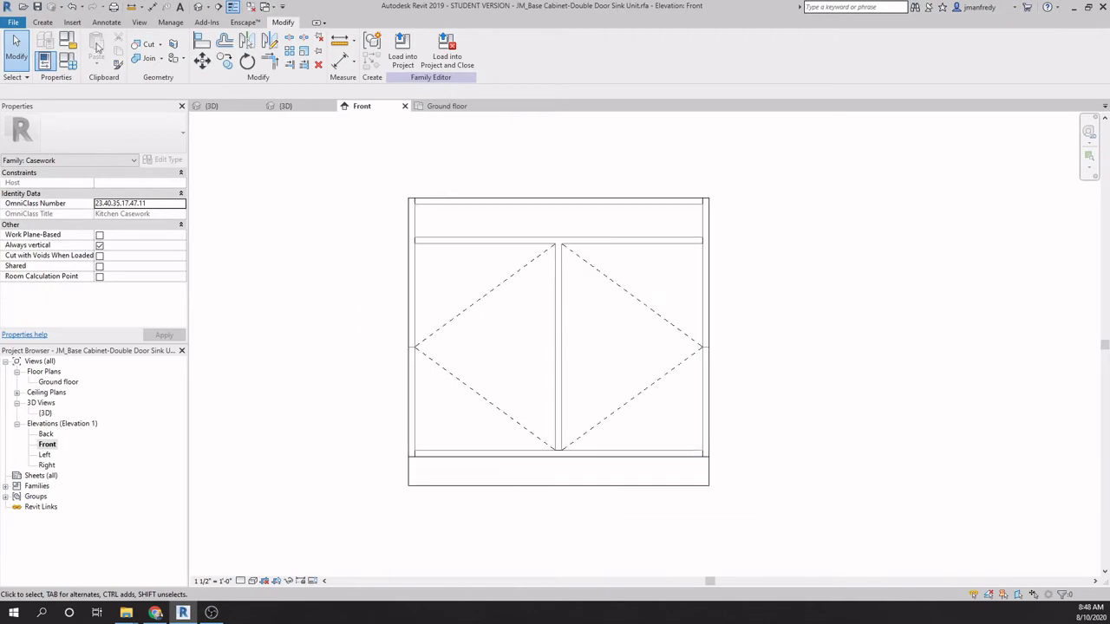
click(41, 22)
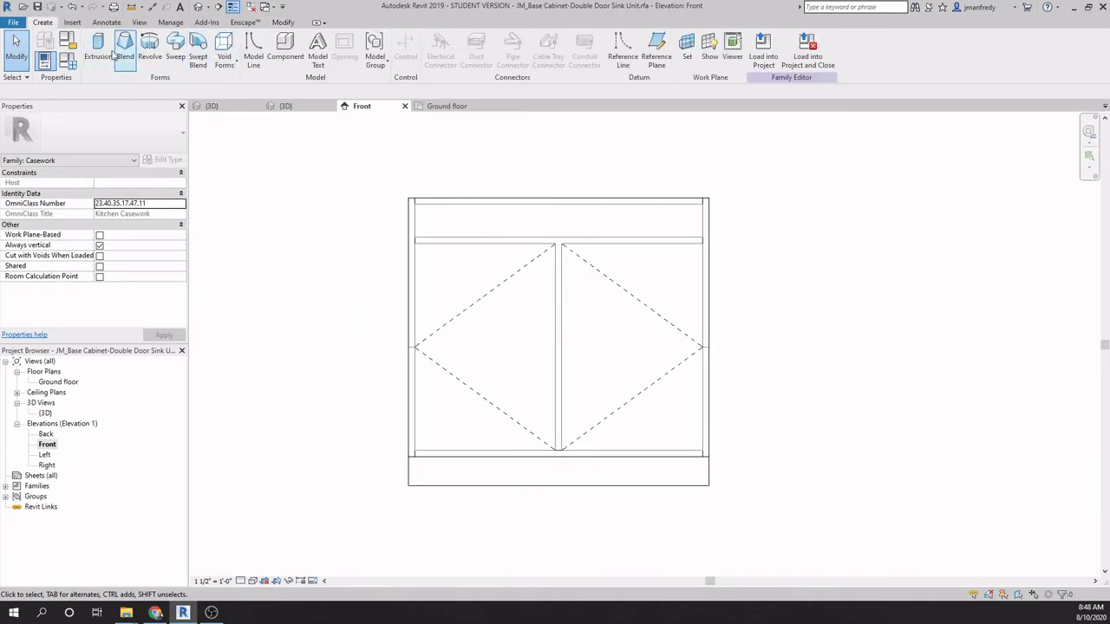
click(690, 58)
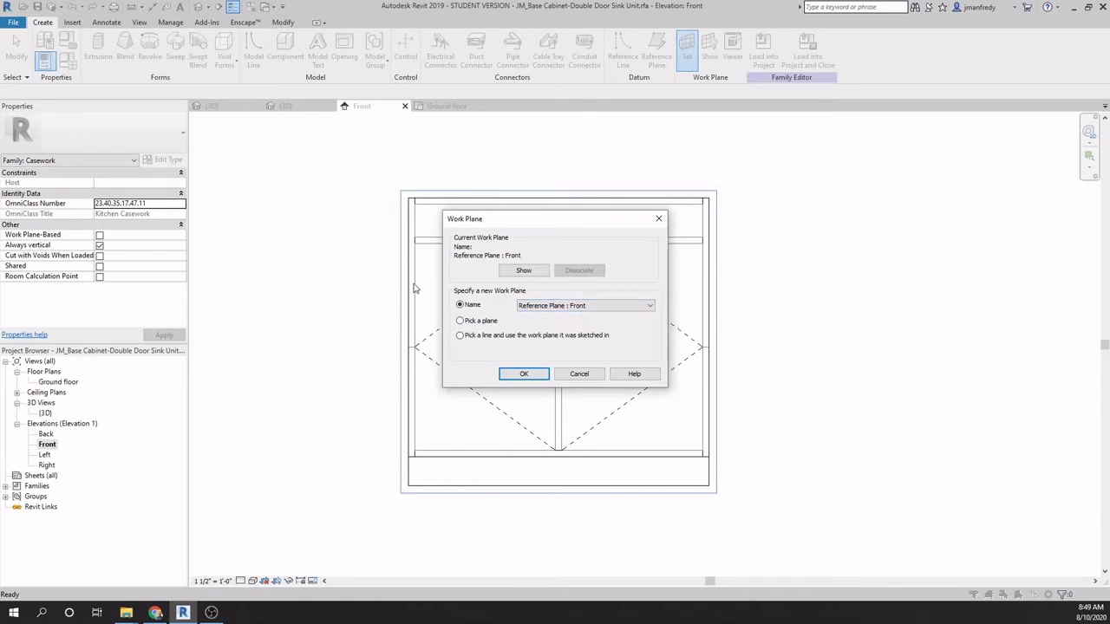
click(597, 307)
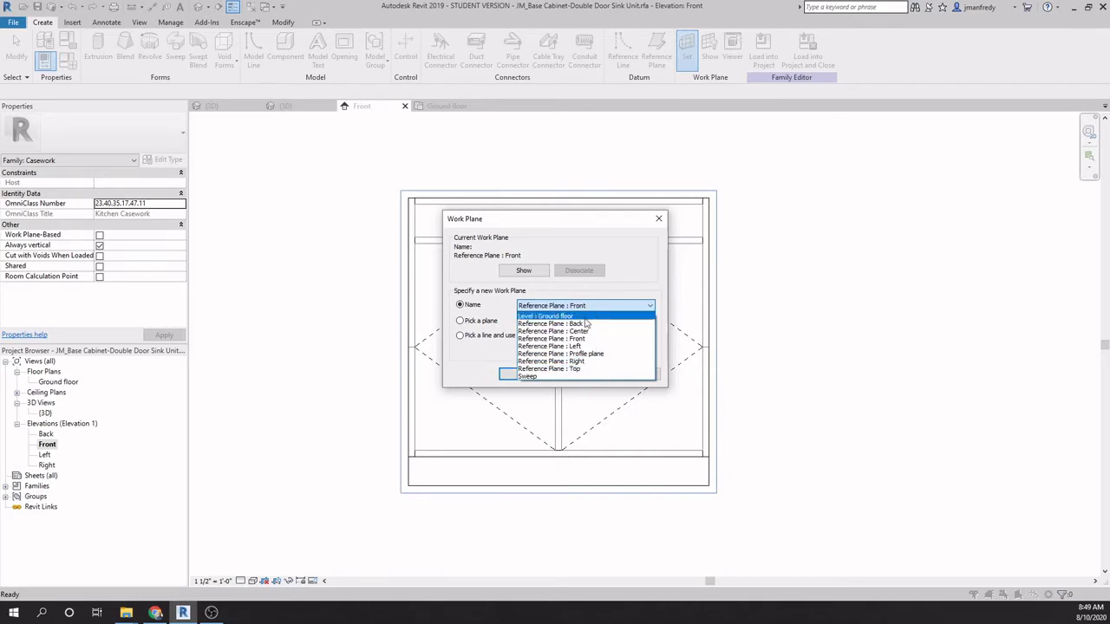
click(658, 219)
click(658, 219)
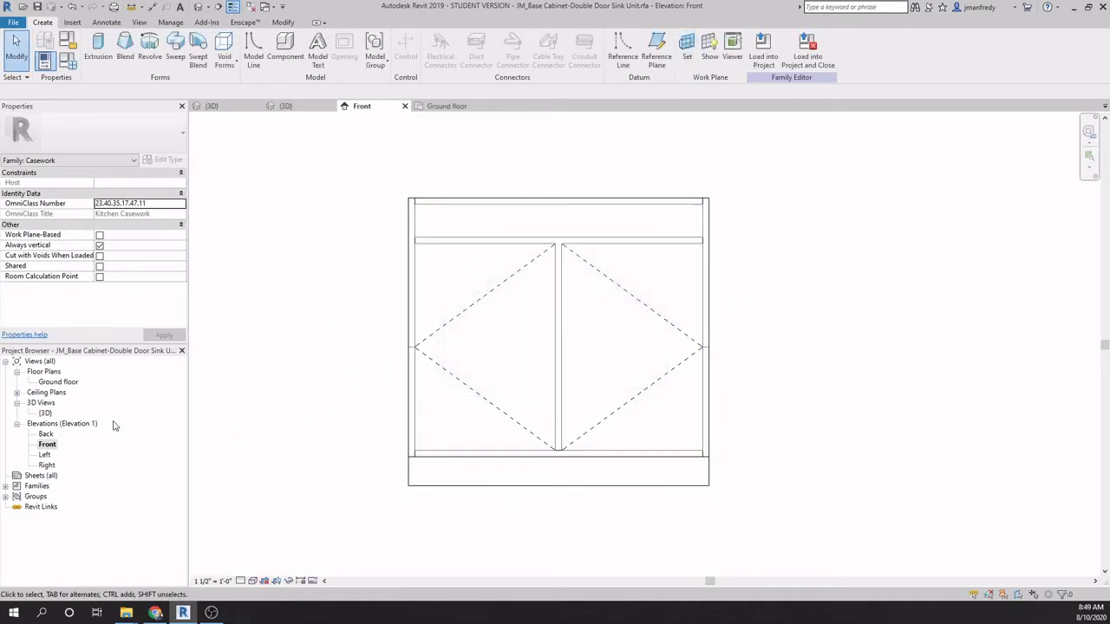
Step: Check again where the Front reference plane runs relative to the cabinet doors in the Ground floor plan
double_click(73, 384)
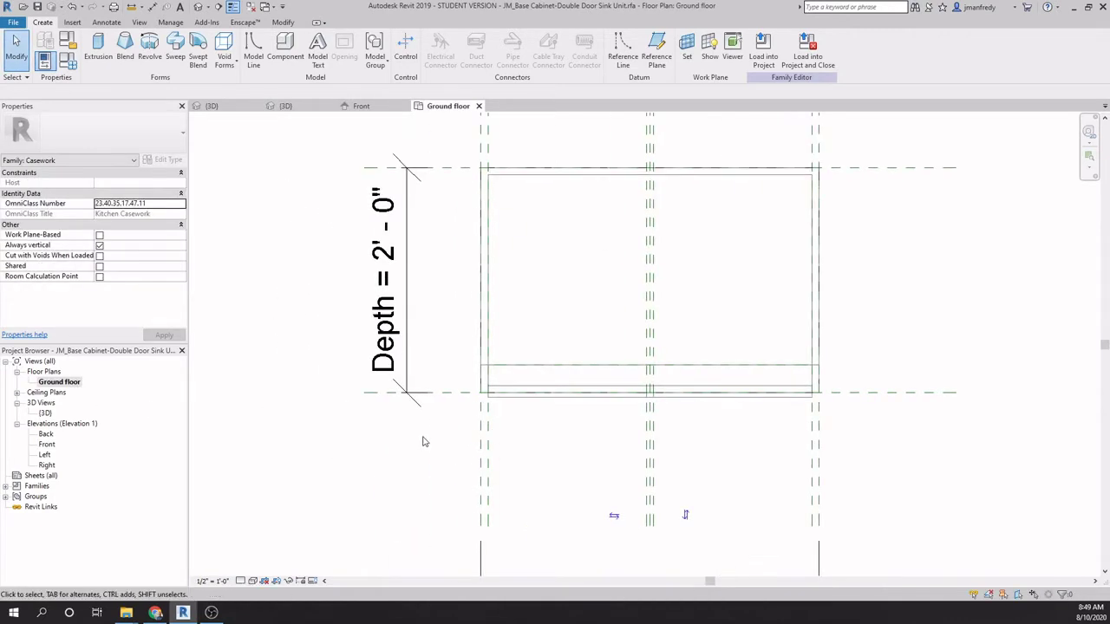
click(457, 401)
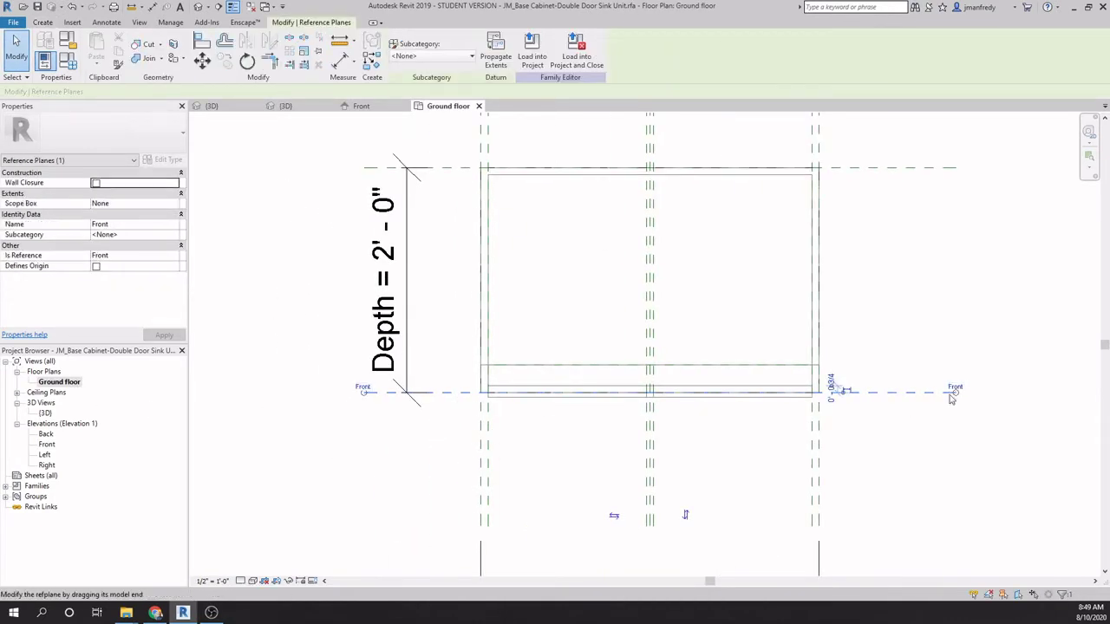
click(557, 463)
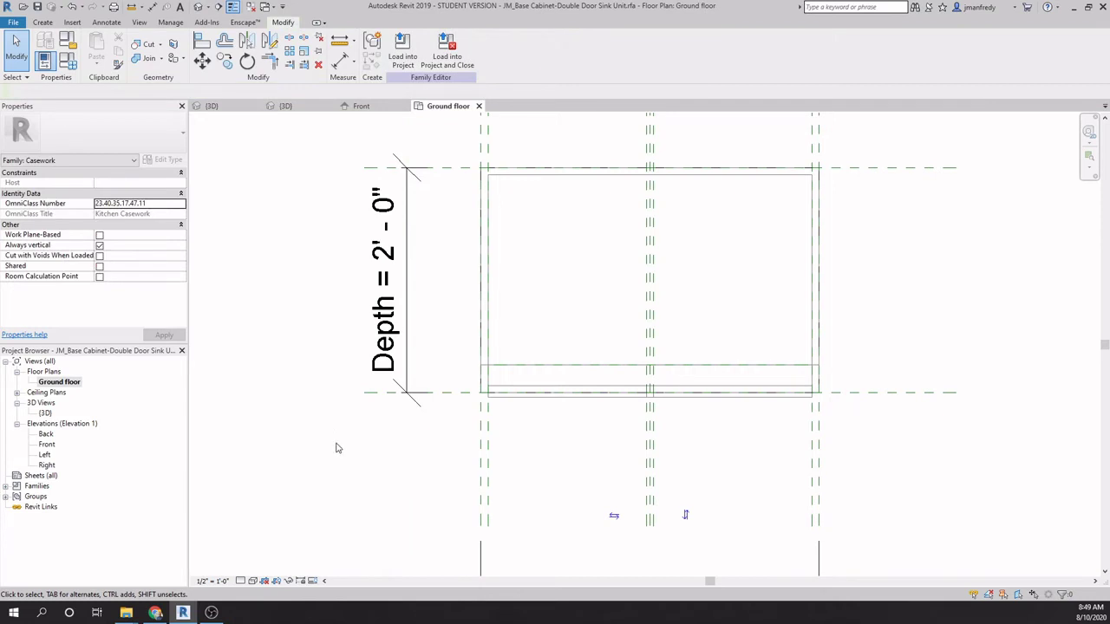
Step: In the Front elevation, extrude two rectangular panels about 1' 6" tall, one on each door, from 1/2" to 1" off the Front reference plane
double_click(52, 445)
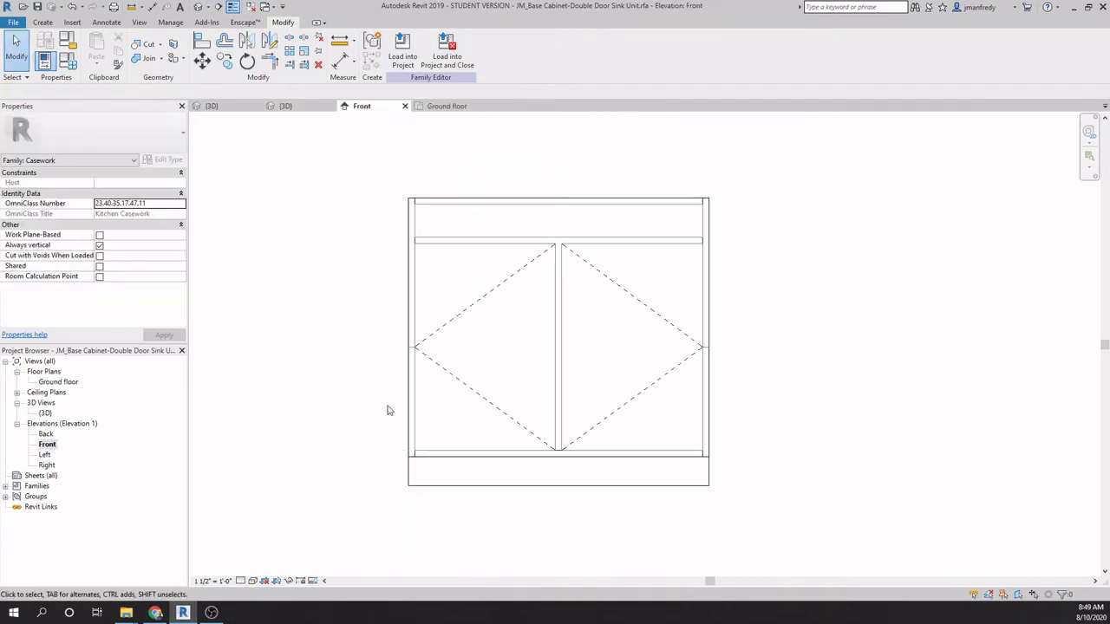
click(43, 22)
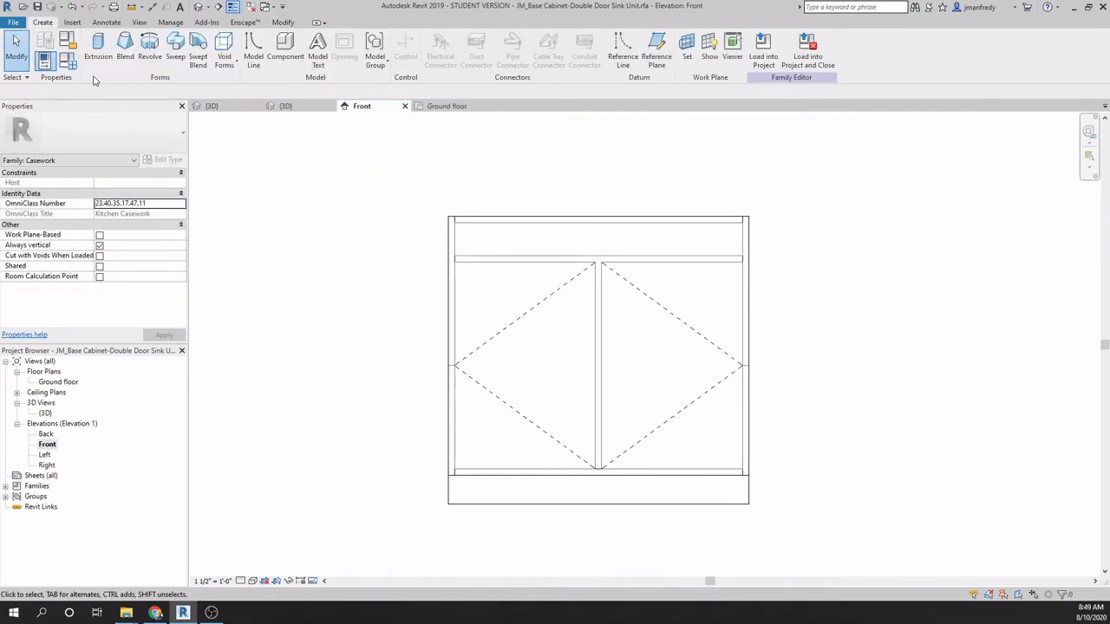
click(98, 48)
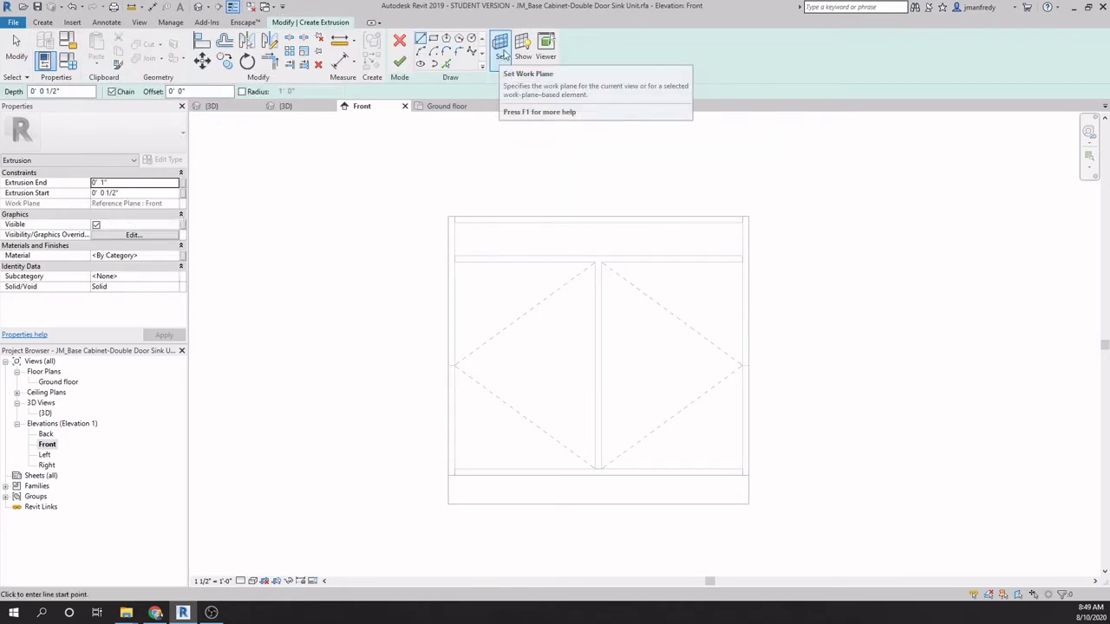
click(432, 38)
click(476, 298)
click(566, 448)
click(621, 297)
click(719, 448)
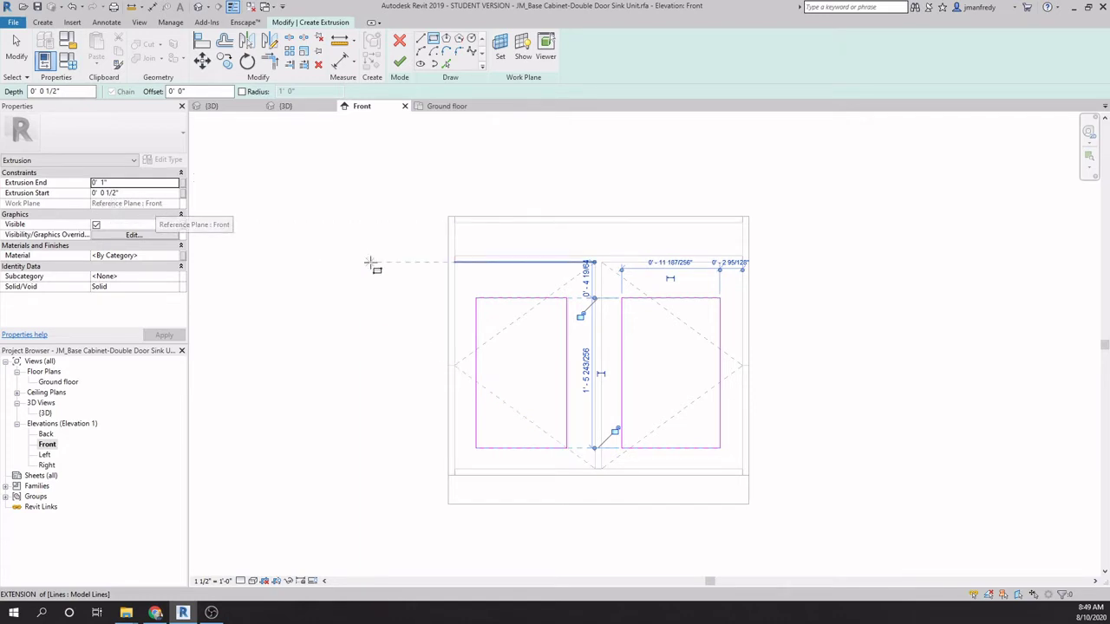
click(399, 61)
click(408, 306)
Step: Inspect in the Ground floor plan where the panel extrusion sits relative to the Front reference plane and the door faces
double_click(58, 381)
scroll(501, 410, up, 5)
scroll(501, 410, up, 5)
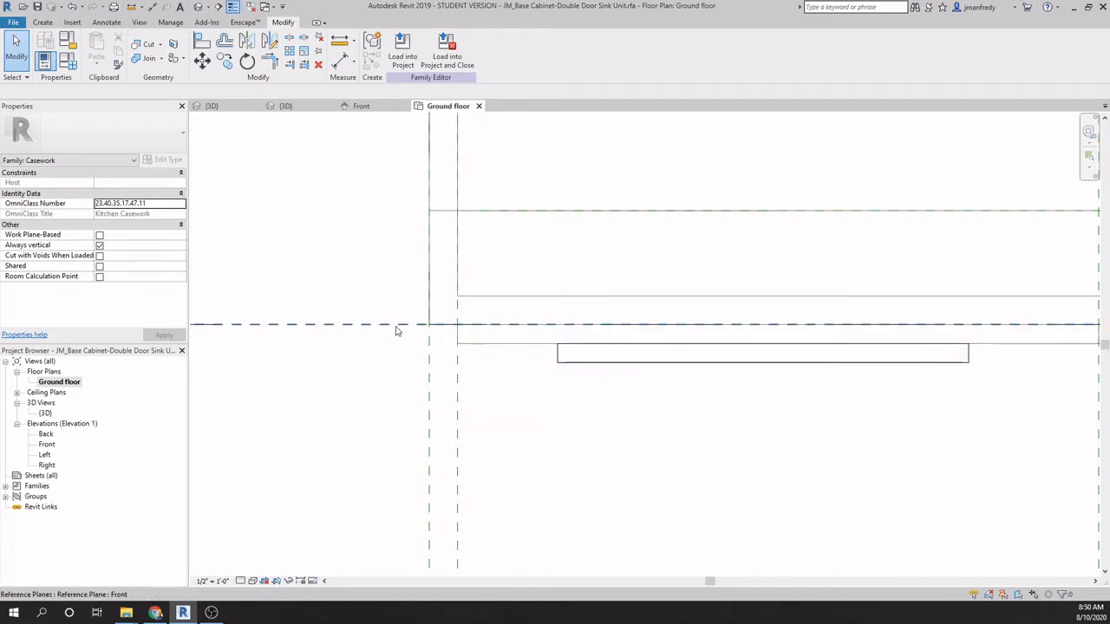
click(581, 364)
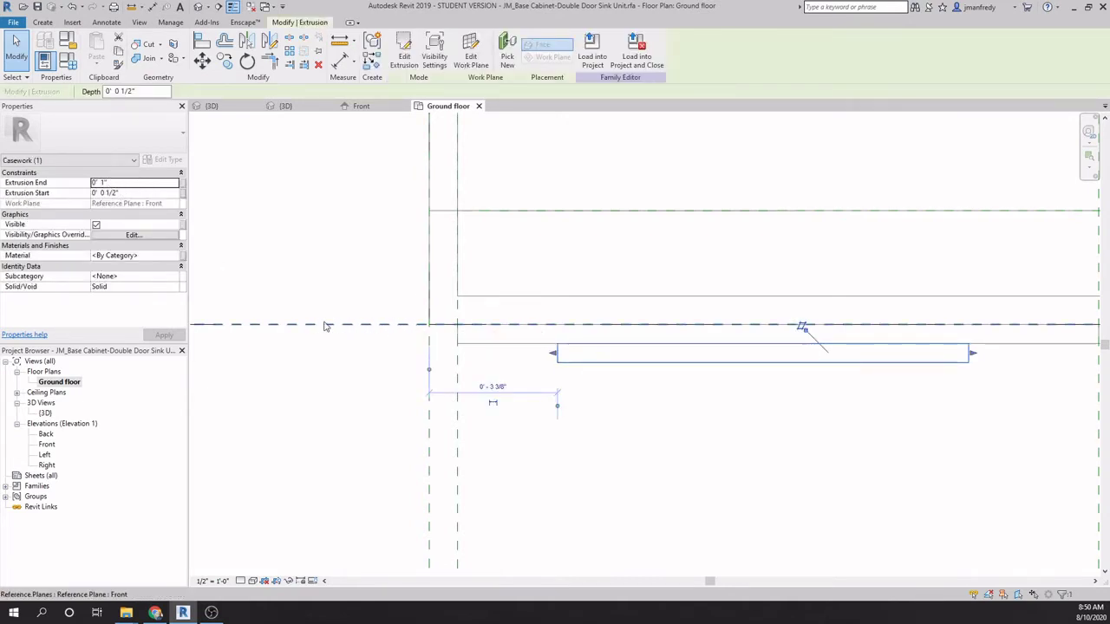
click(381, 392)
scroll(417, 397, down, 3)
scroll(450, 402, up, 3)
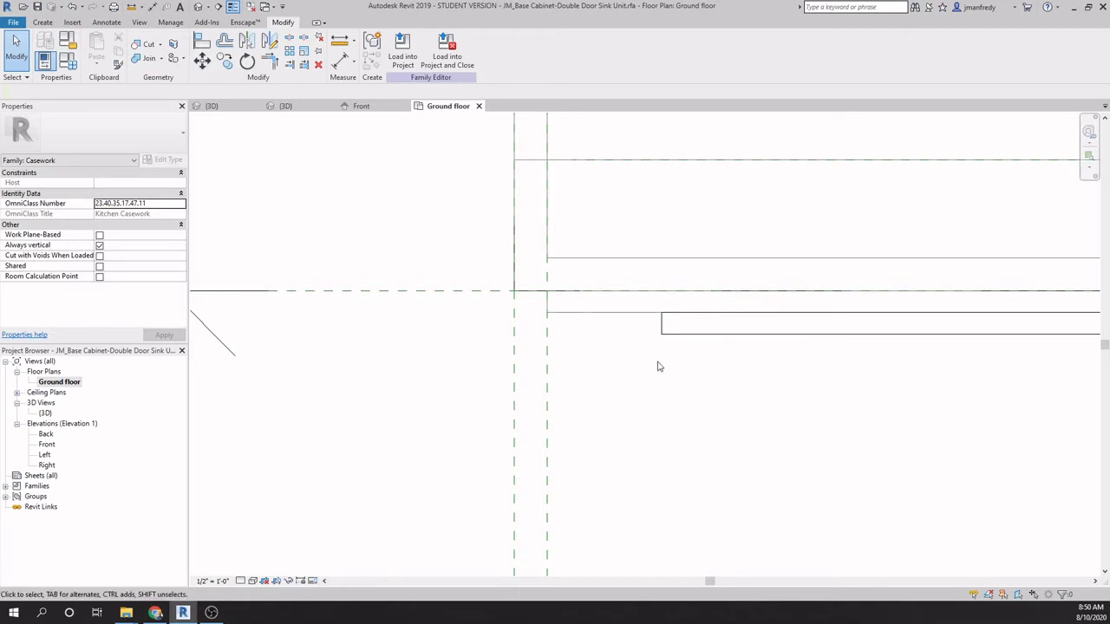
Step: Set the panel extrusion's Extrusion Start to 1/4" in the Ground floor plan
click(703, 342)
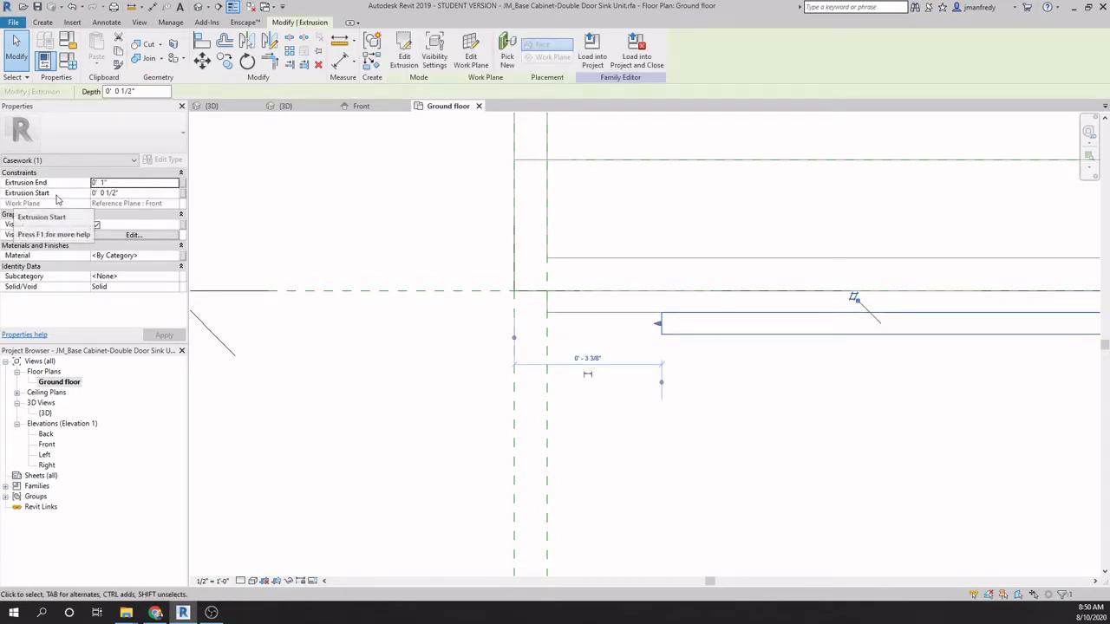
click(139, 193)
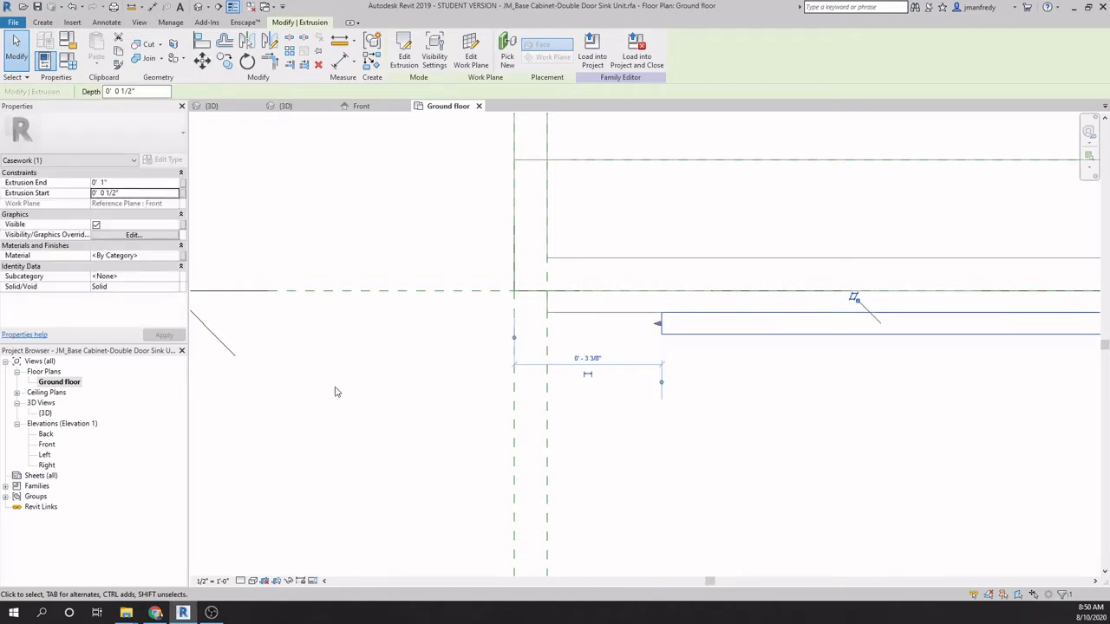
click(159, 192)
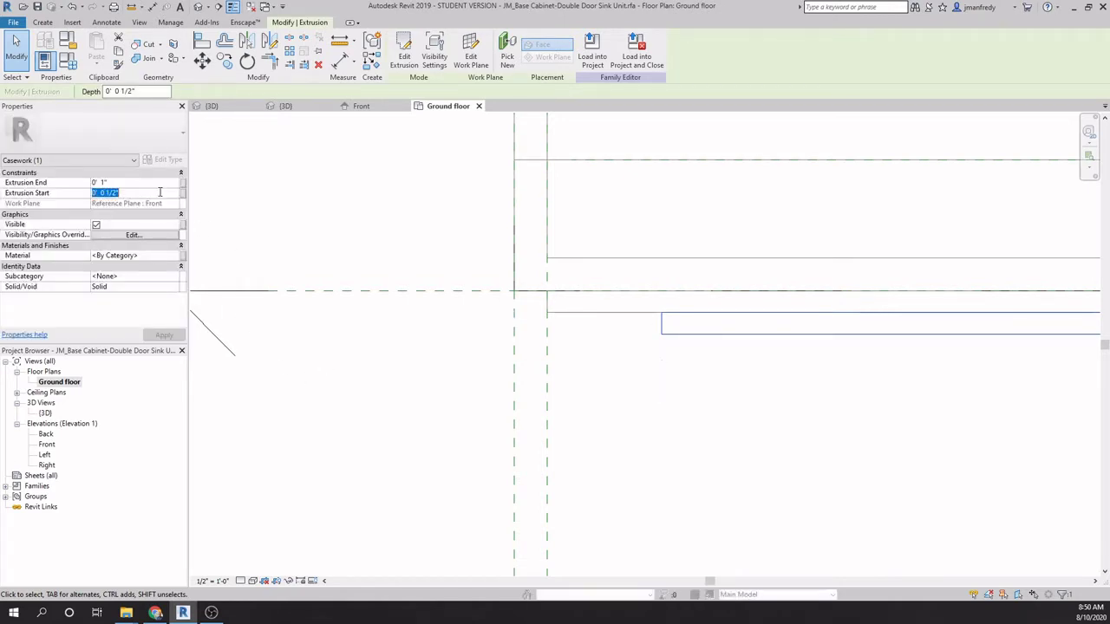
text(1/4)
key(Return)
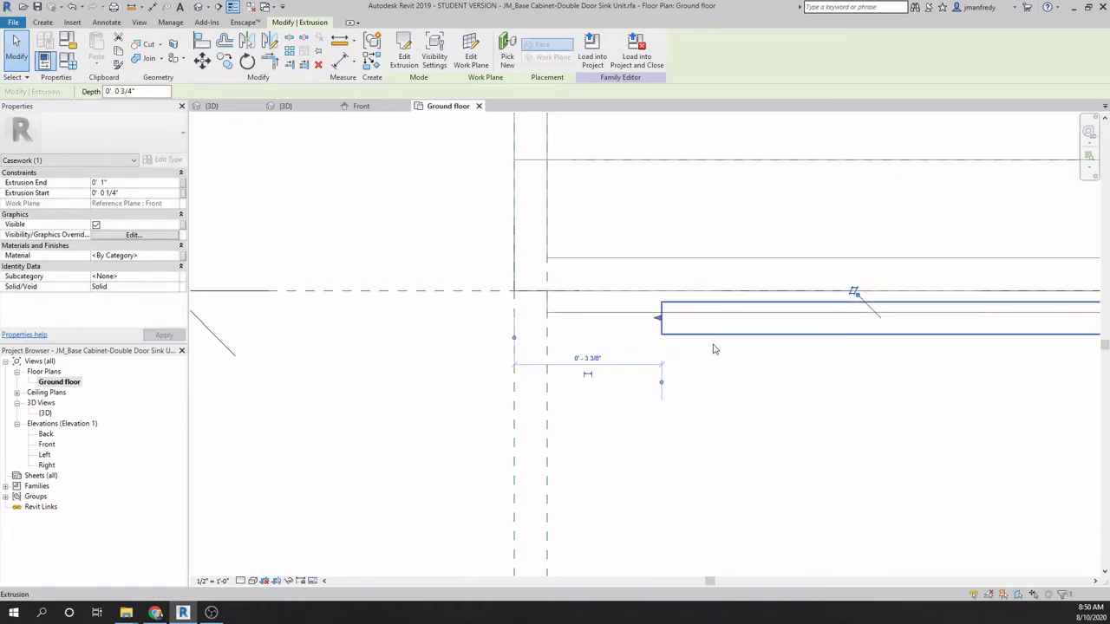
key(Escape)
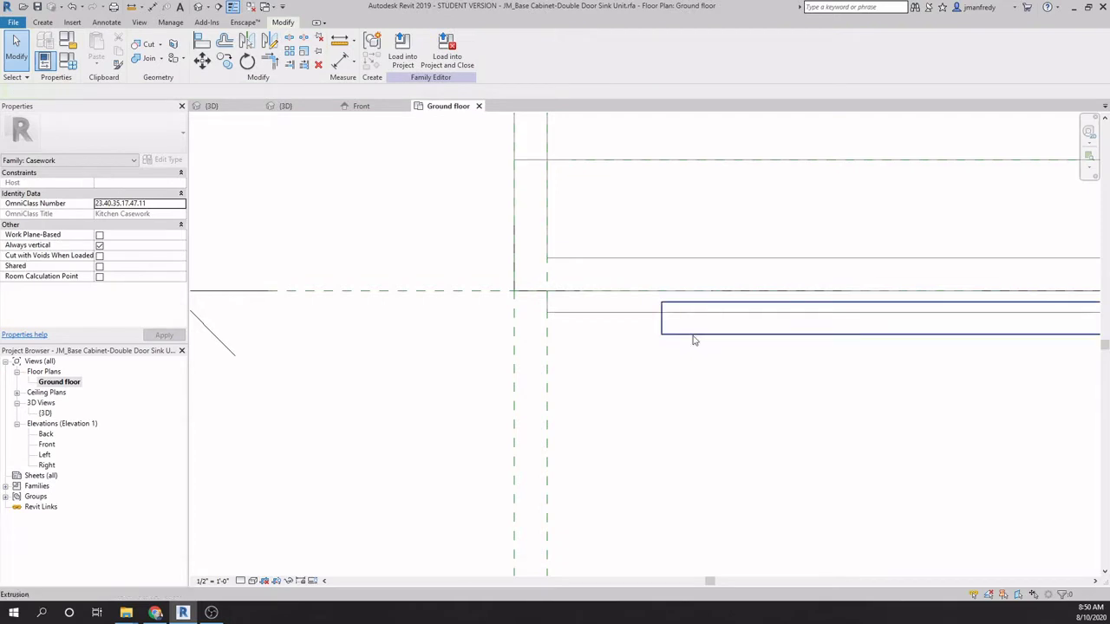
scroll(666, 399, down, 3)
scroll(667, 401, down, 2)
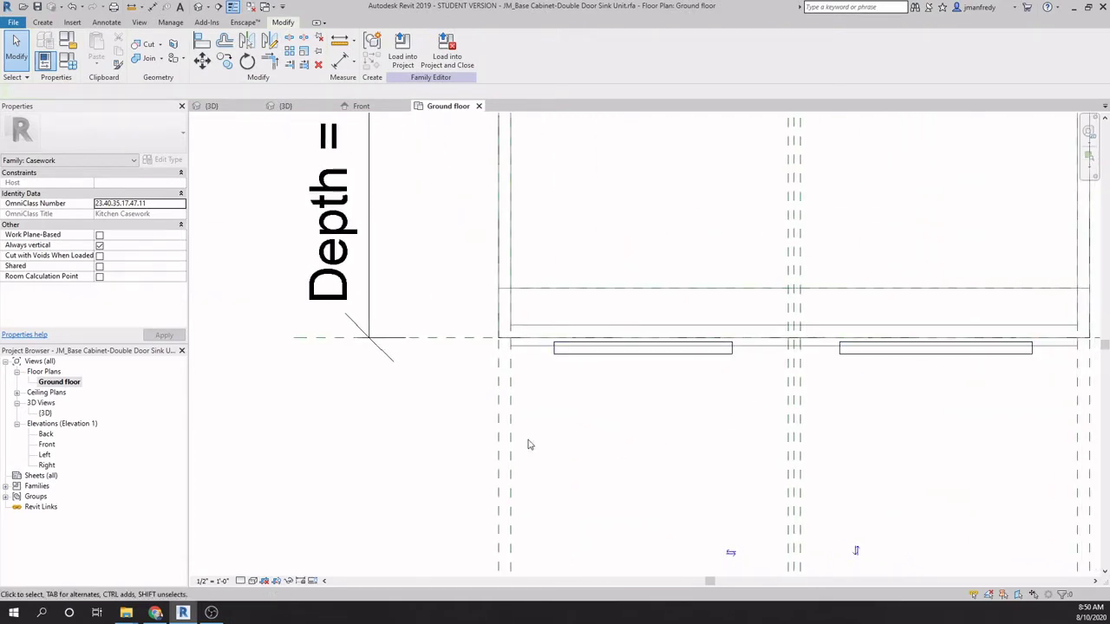
Step: Turn on the display of annotation categories in the Front elevation through its Visibility/Graphic Overrides
double_click(46, 444)
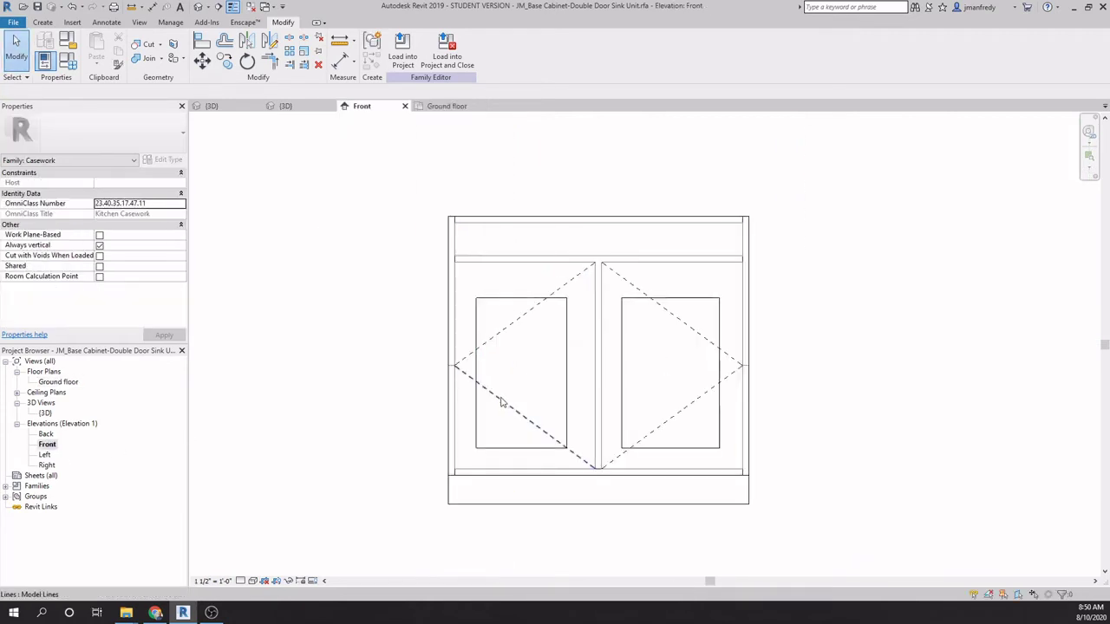
scroll(507, 402, up, 2)
scroll(427, 295, up, 1)
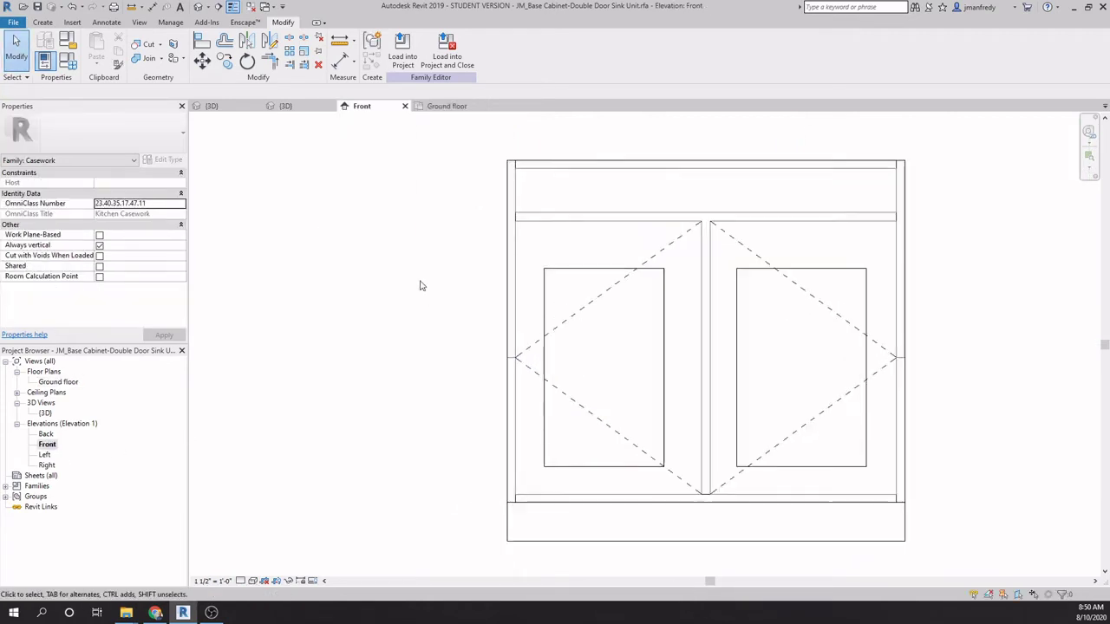
scroll(425, 286, down, 1)
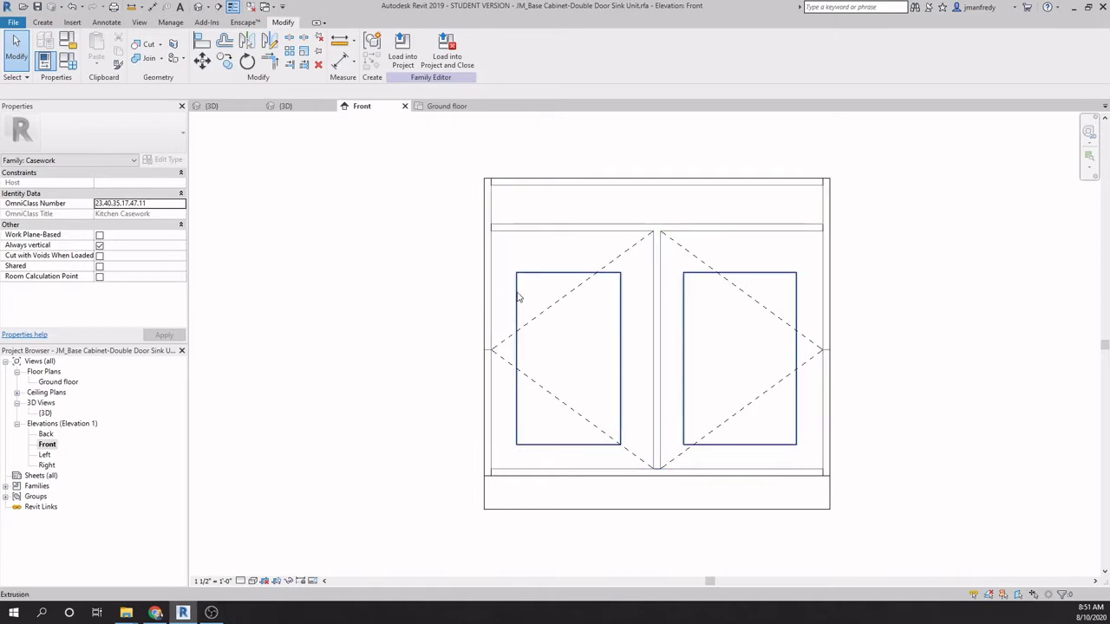
middle_drag(575, 330, 560, 329)
scroll(382, 503, up, 1)
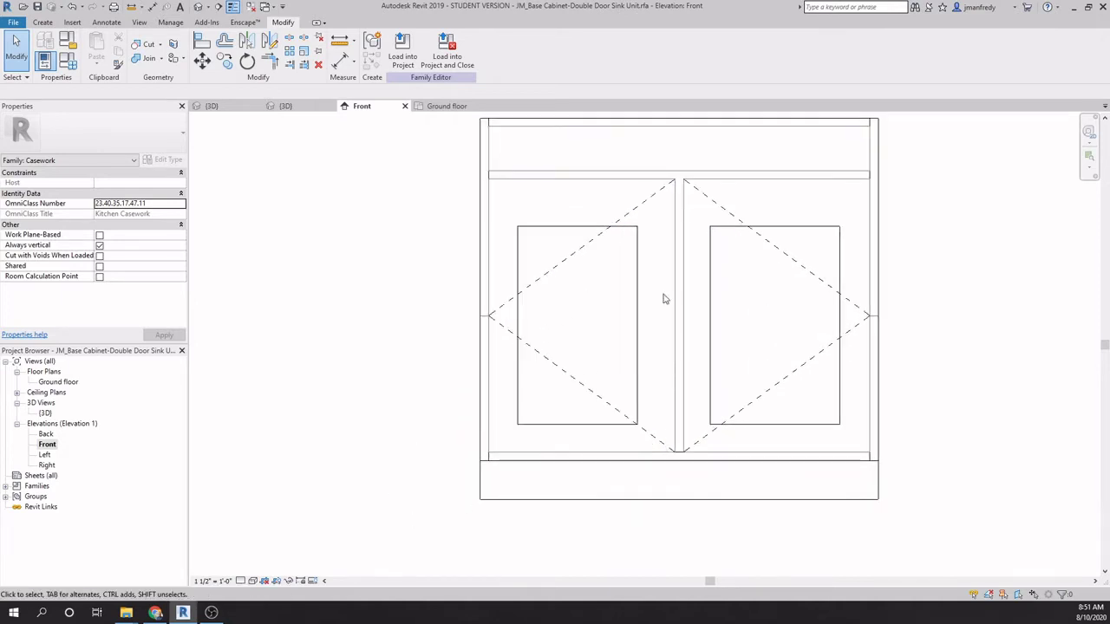
scroll(590, 308, down, 1)
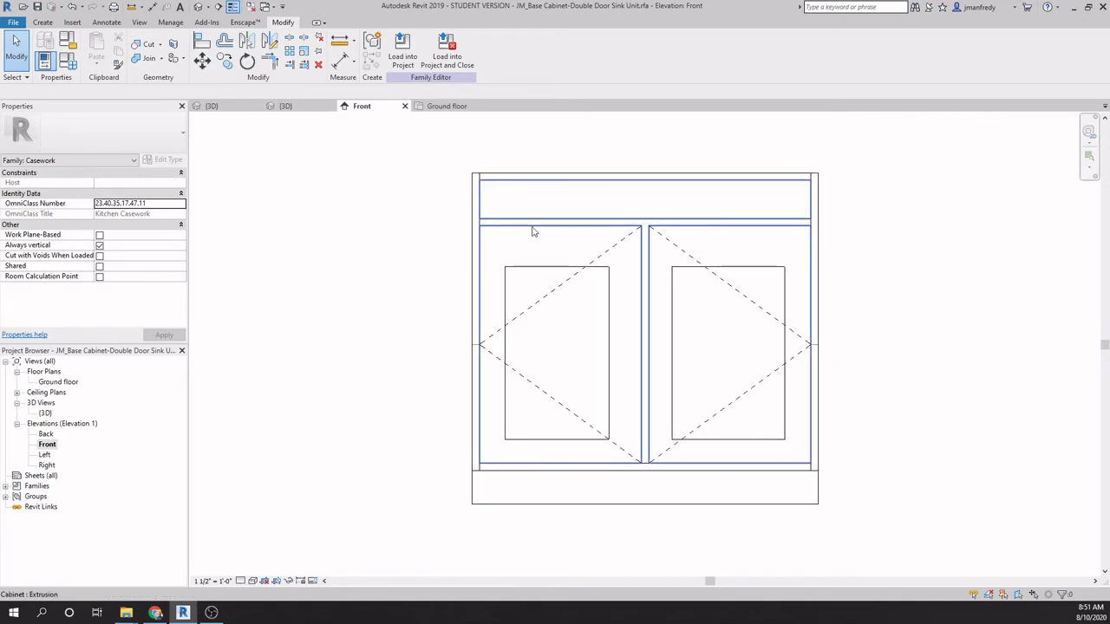
key(v)
key(v)
click(426, 152)
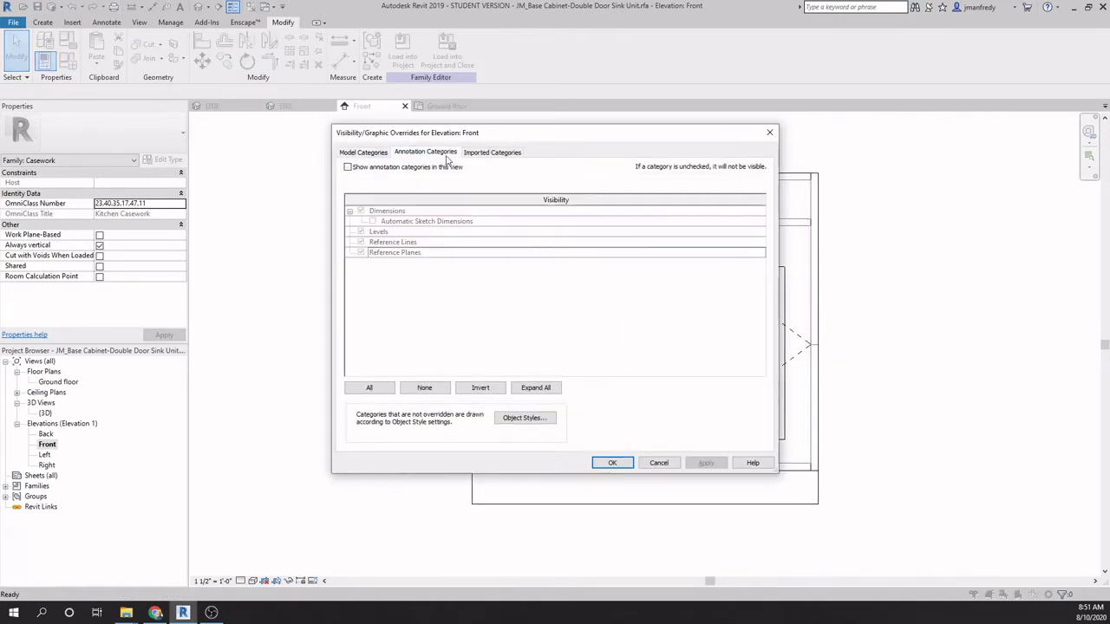
click(348, 167)
click(612, 462)
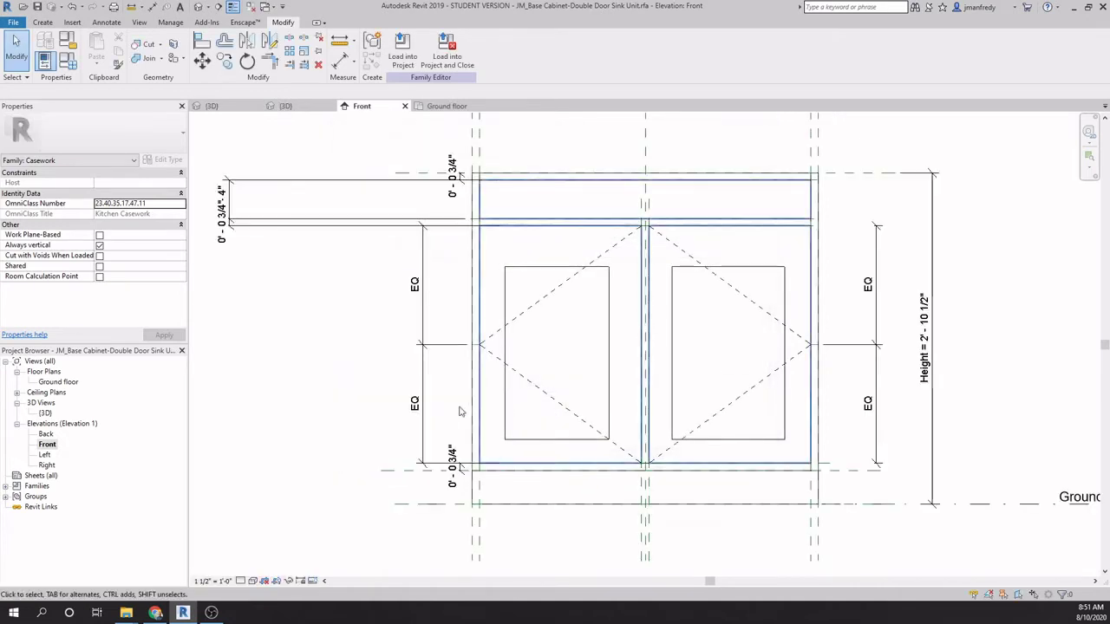
scroll(364, 368, down, 2)
scroll(365, 369, down, 2)
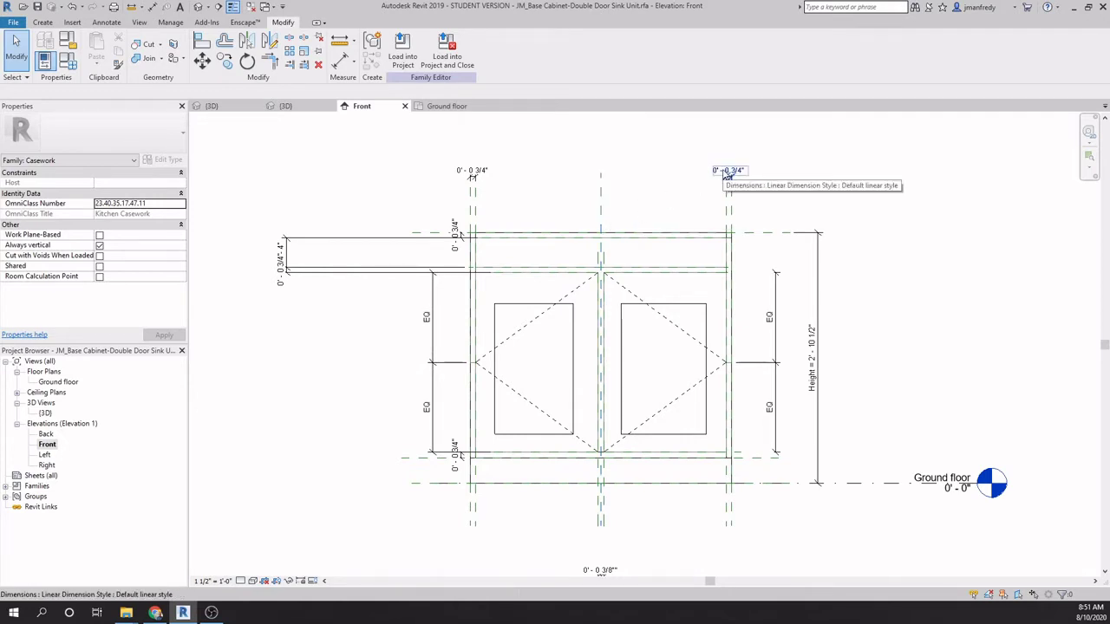
Step: Temporarily isolate only the dimensions, reference planes and door panel extrusion around the cabinet in the Front elevation
click(633, 305)
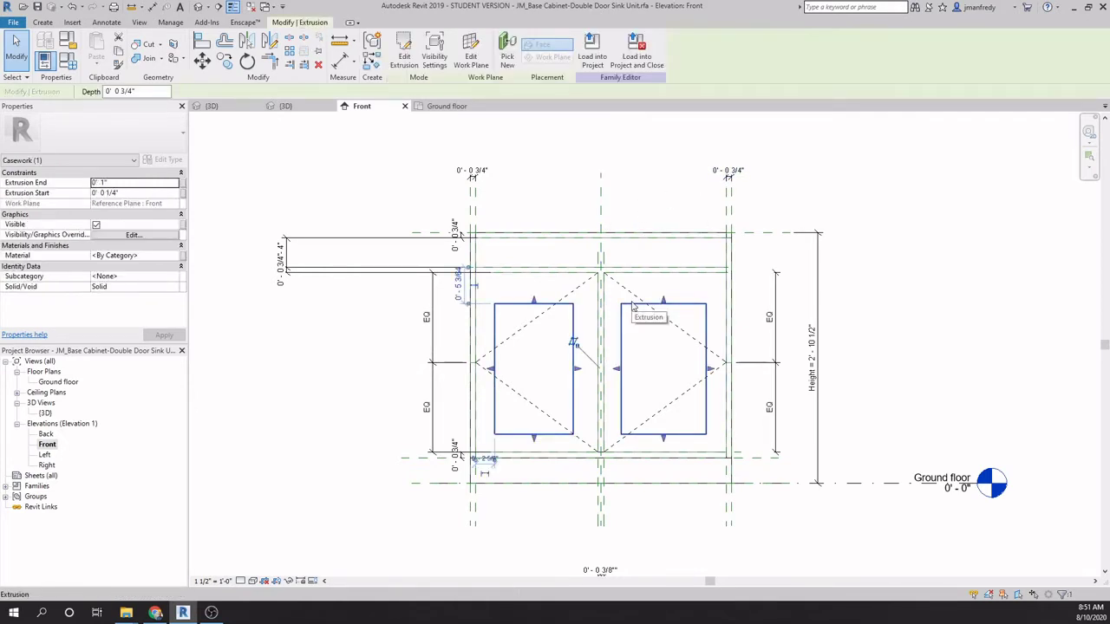
click(651, 216)
scroll(679, 225, down, 1)
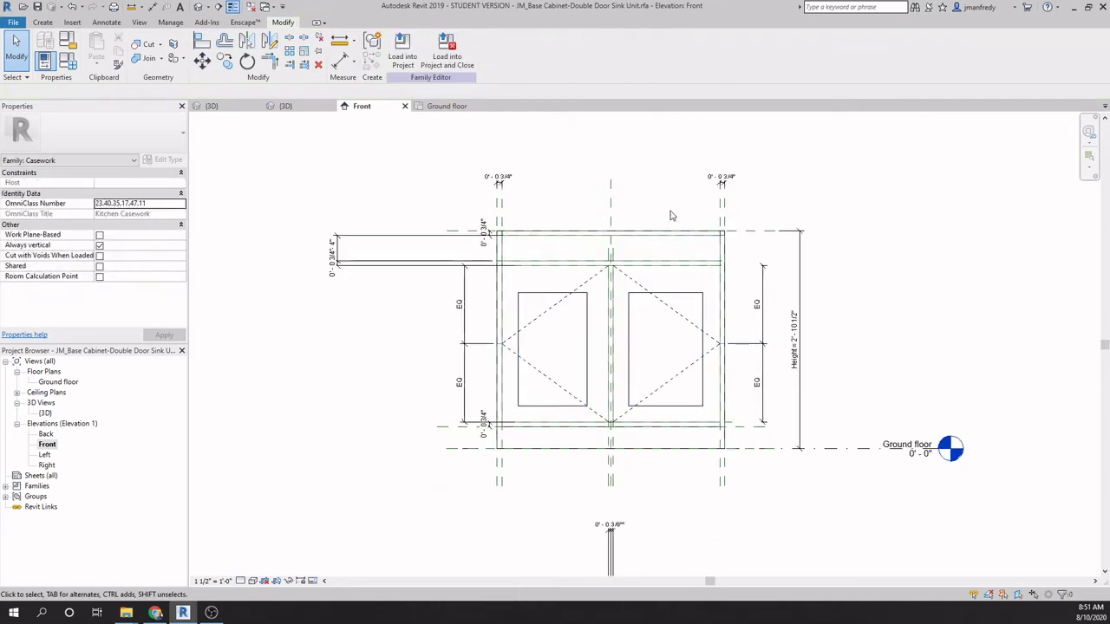
middle_drag(675, 210, 687, 208)
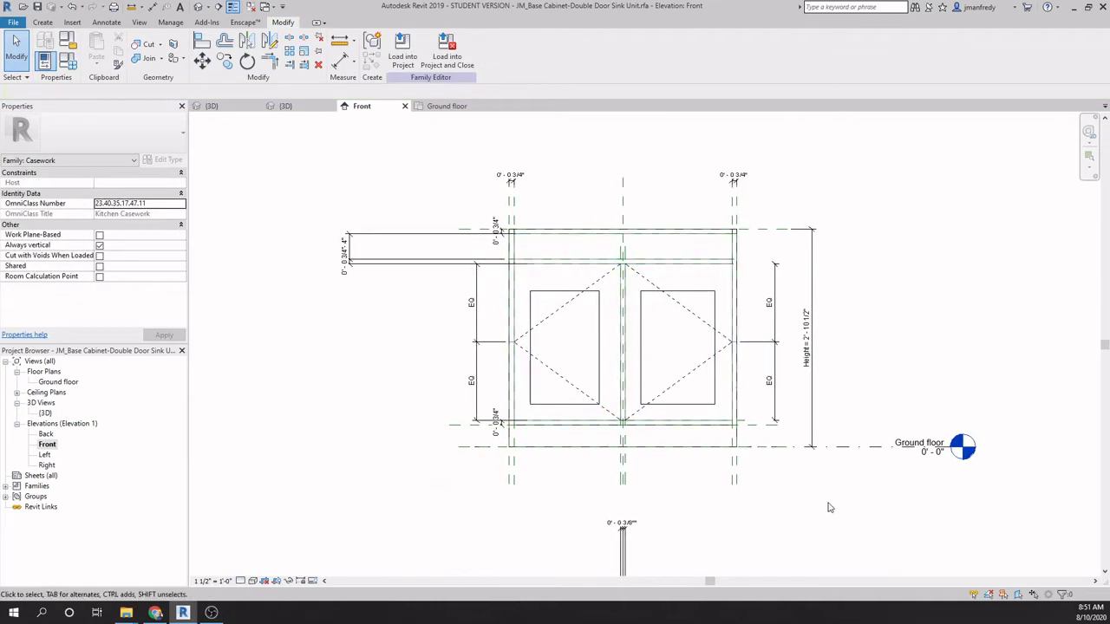
drag(817, 508, 392, 162)
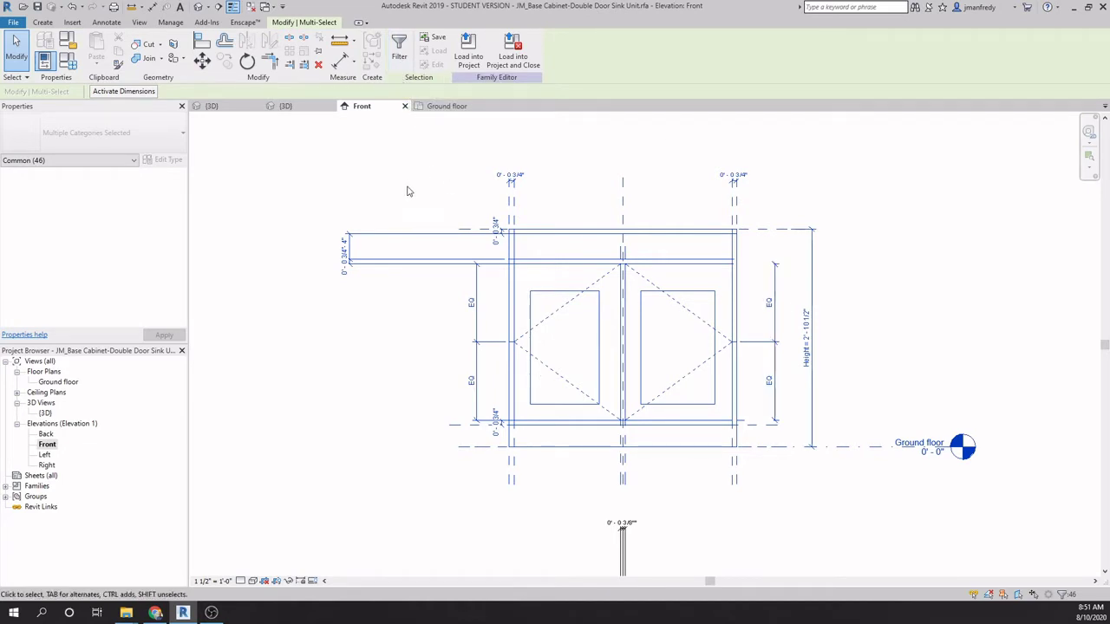
click(399, 50)
click(625, 253)
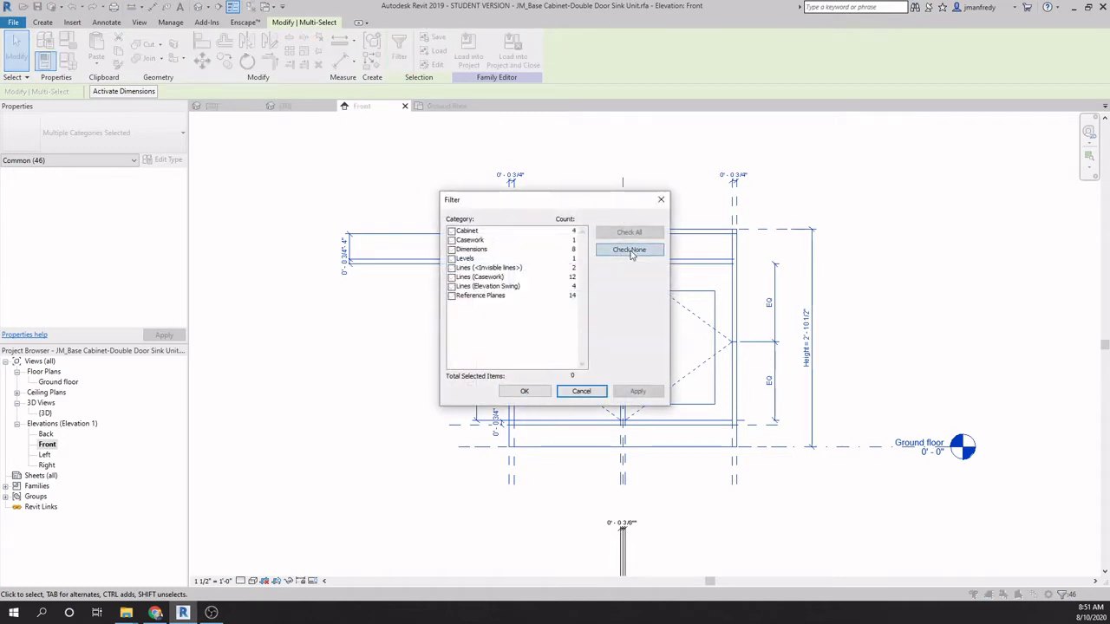
click(463, 251)
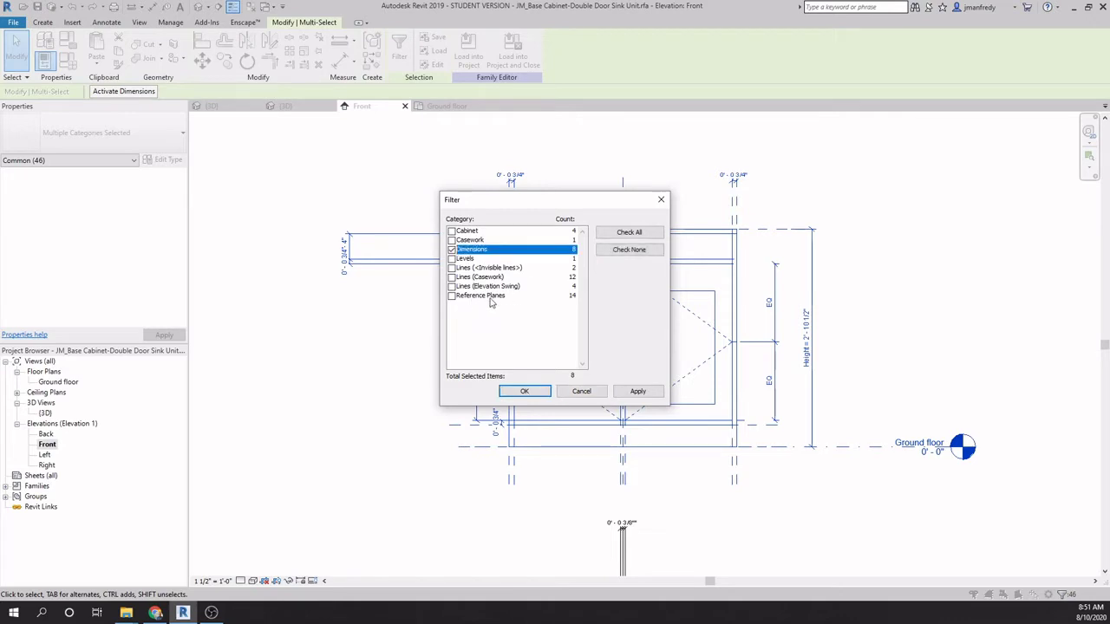
click(451, 297)
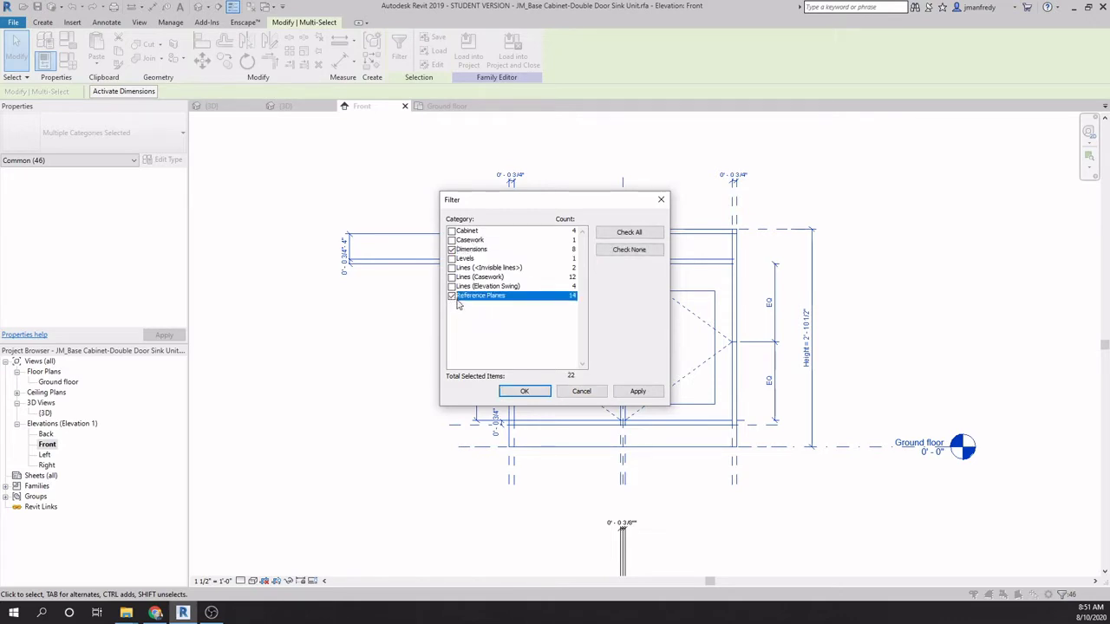
click(536, 392)
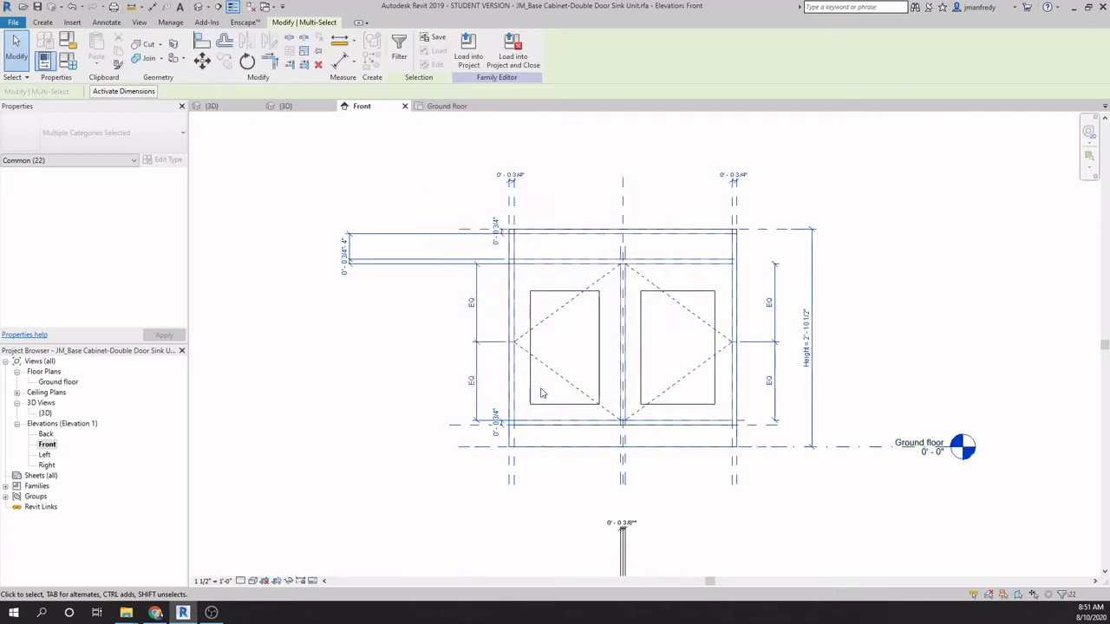
ctrl+click(580, 339)
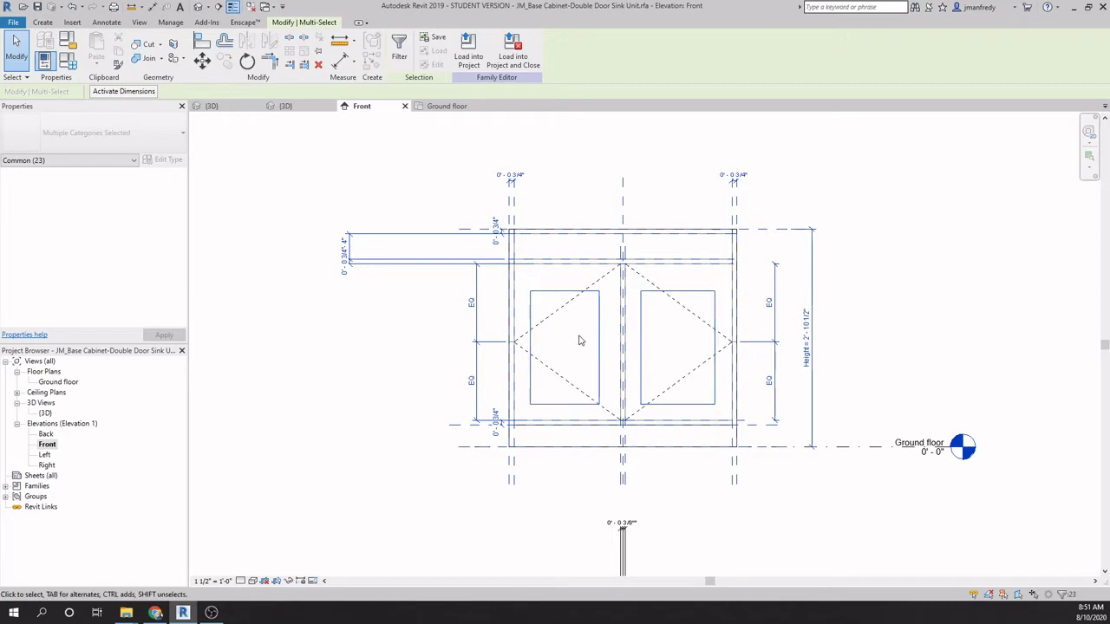
click(289, 581)
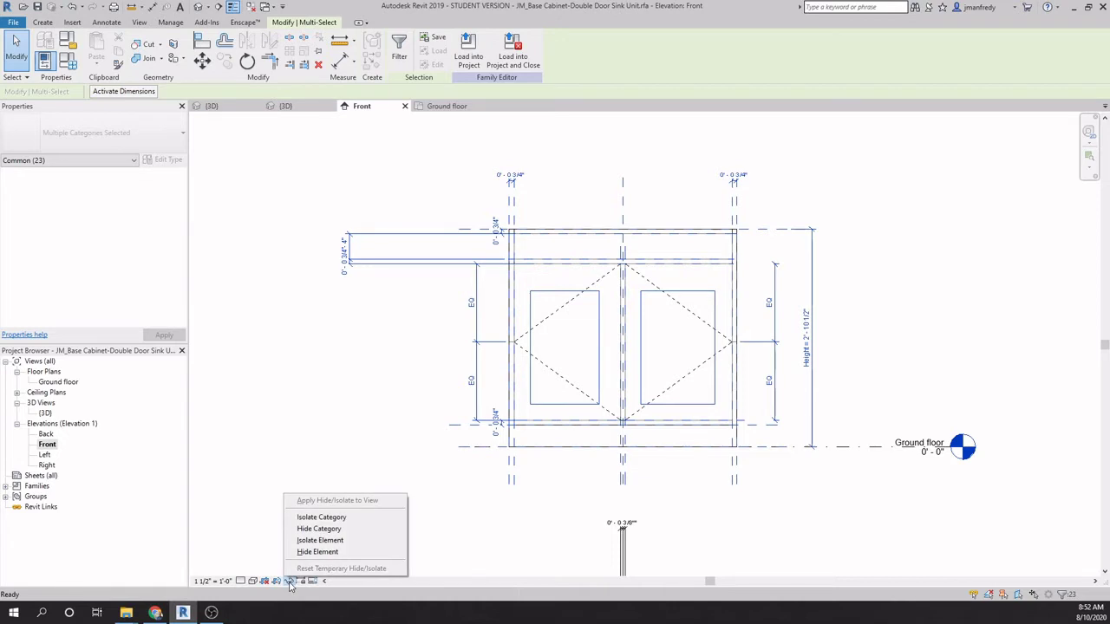
click(347, 543)
click(390, 386)
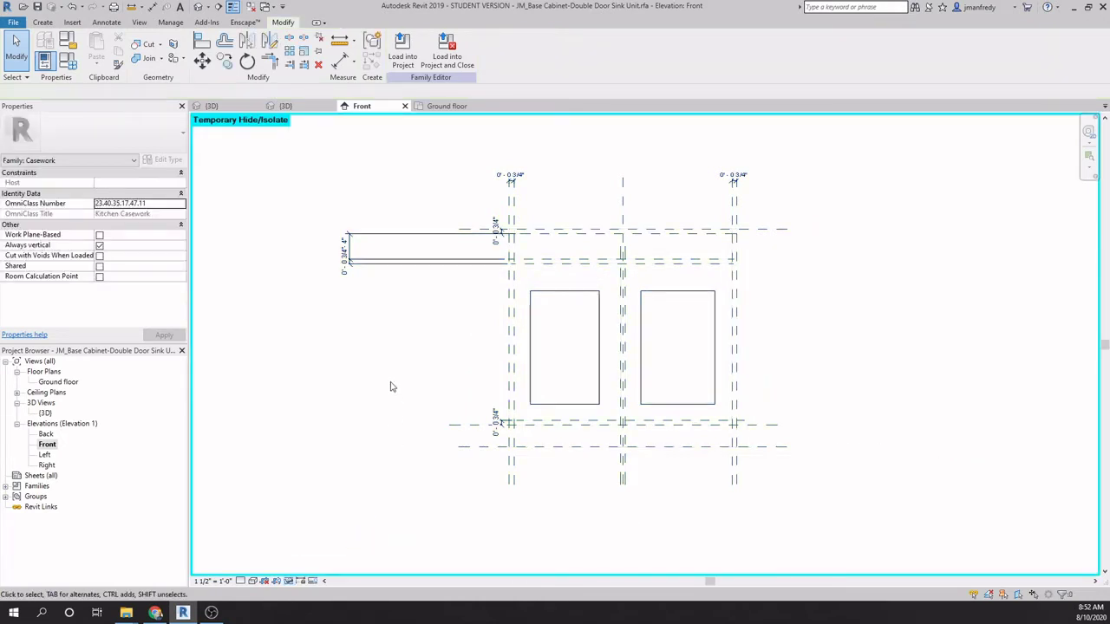
scroll(384, 366, up, 1)
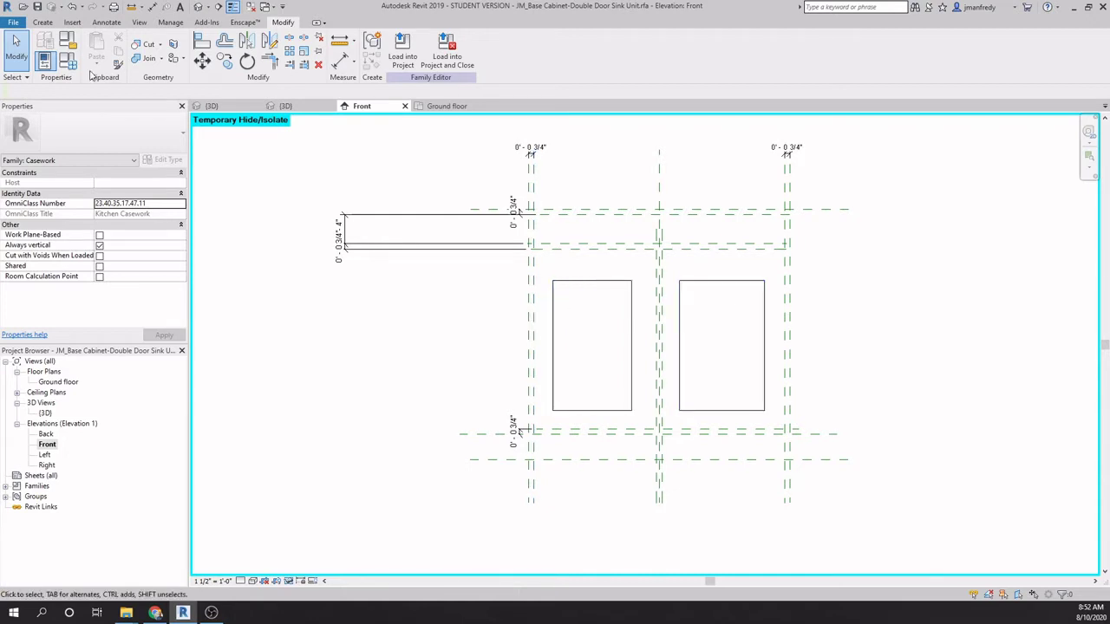
Step: Draw a vertical reference plane near the left panel's outer edge, about 3 1/4" from the cabinet's left inner side plane
click(43, 22)
click(656, 51)
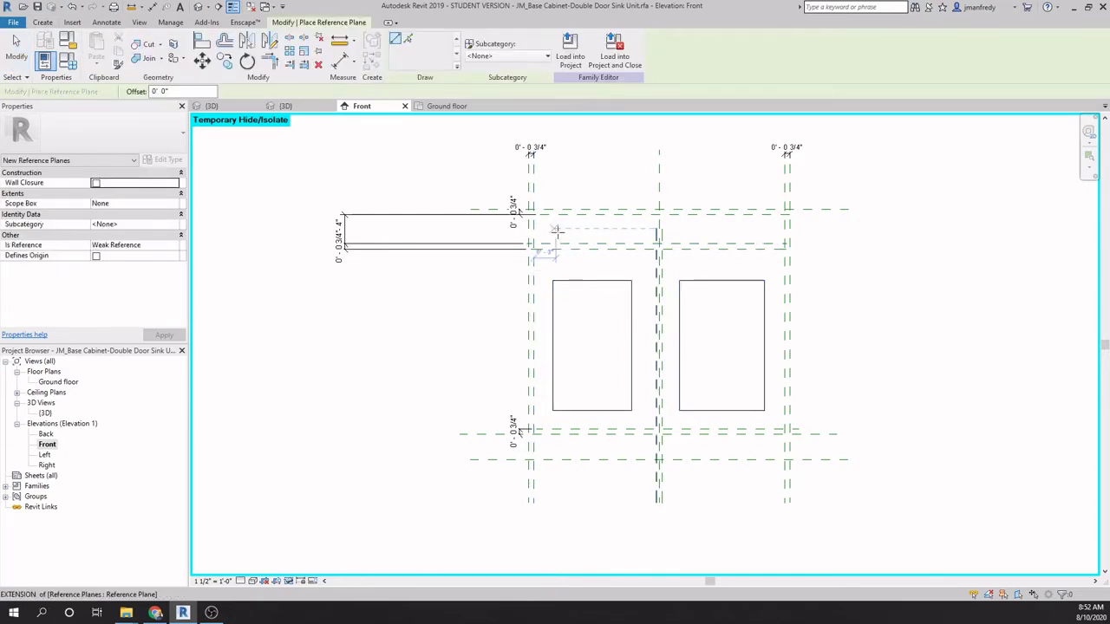
click(557, 234)
click(557, 429)
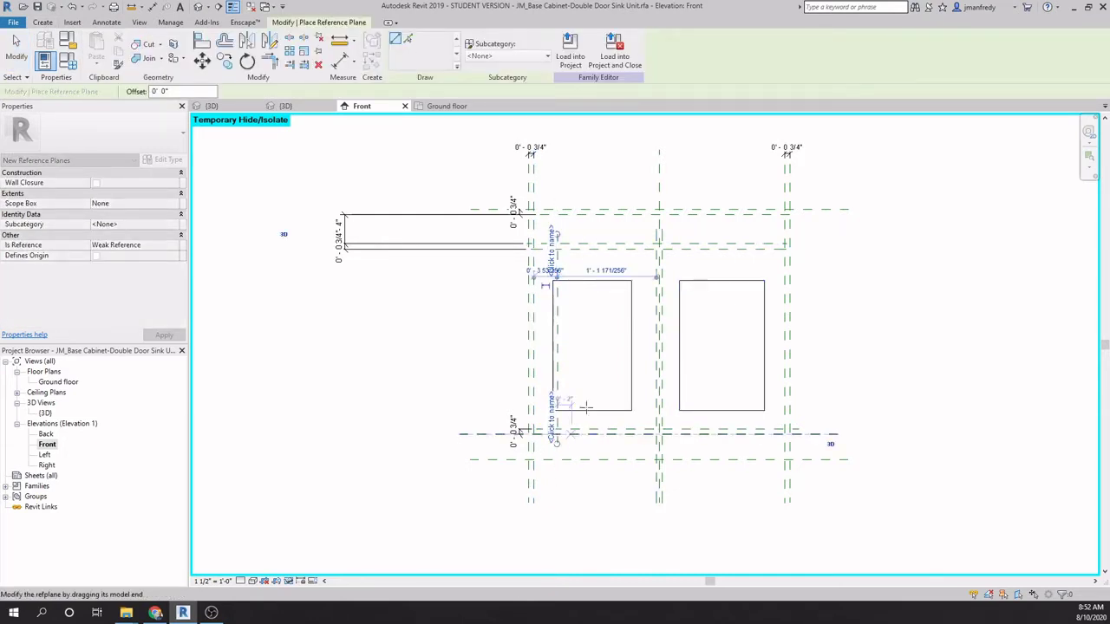
Step: Draw vertical reference planes near the left panel's right edge and both right-panel side edges, about 4", 3" and 3" from the adjacent cabinet planes
click(627, 234)
click(627, 430)
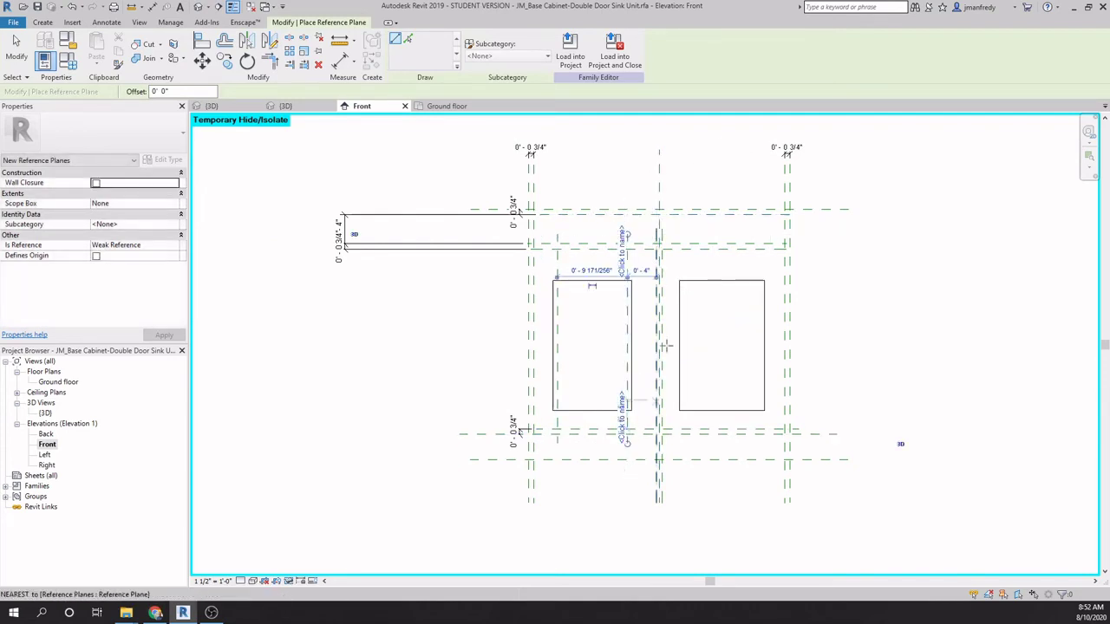
click(683, 234)
click(683, 442)
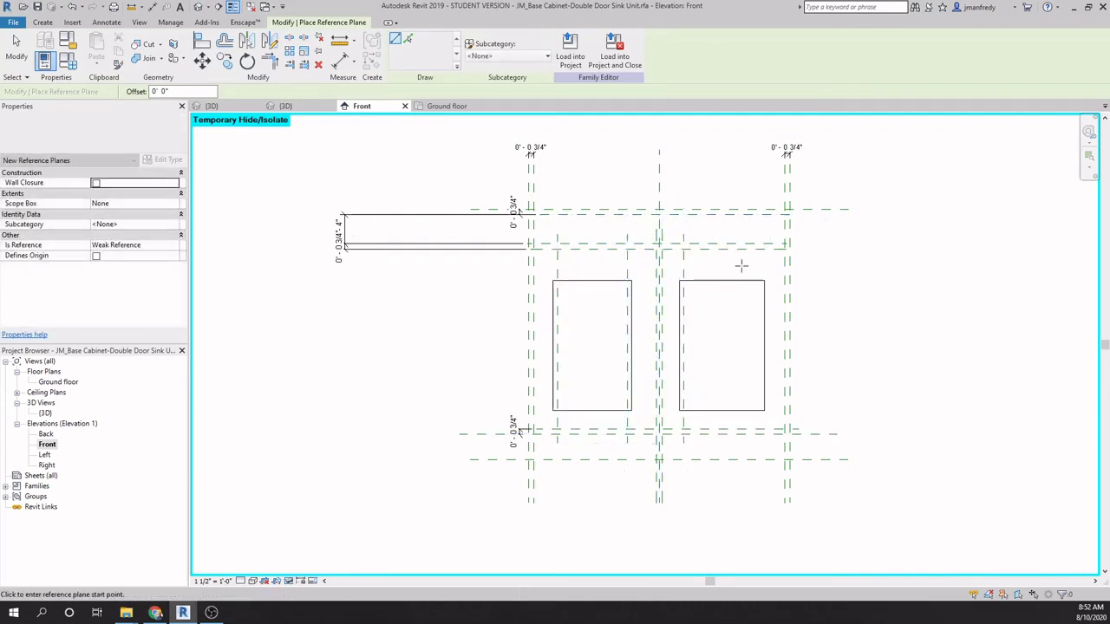
click(762, 234)
click(762, 432)
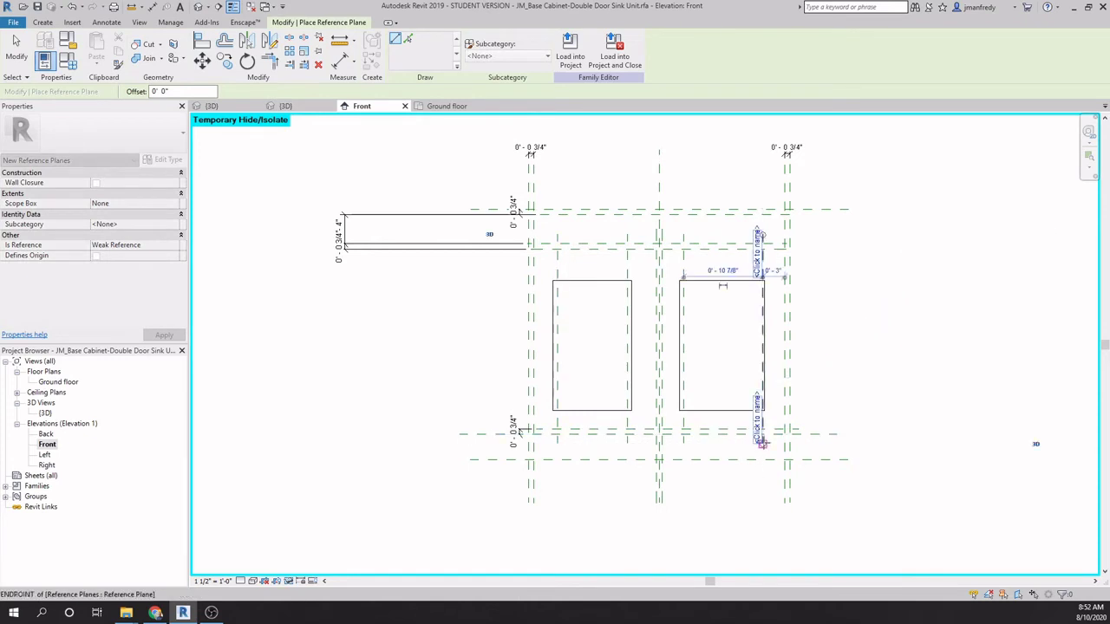
Step: Draw two horizontal reference planes across both panels near their top and bottom edges, about 3 5/8" and 4" from the adjacent cabinet planes
click(511, 276)
click(806, 275)
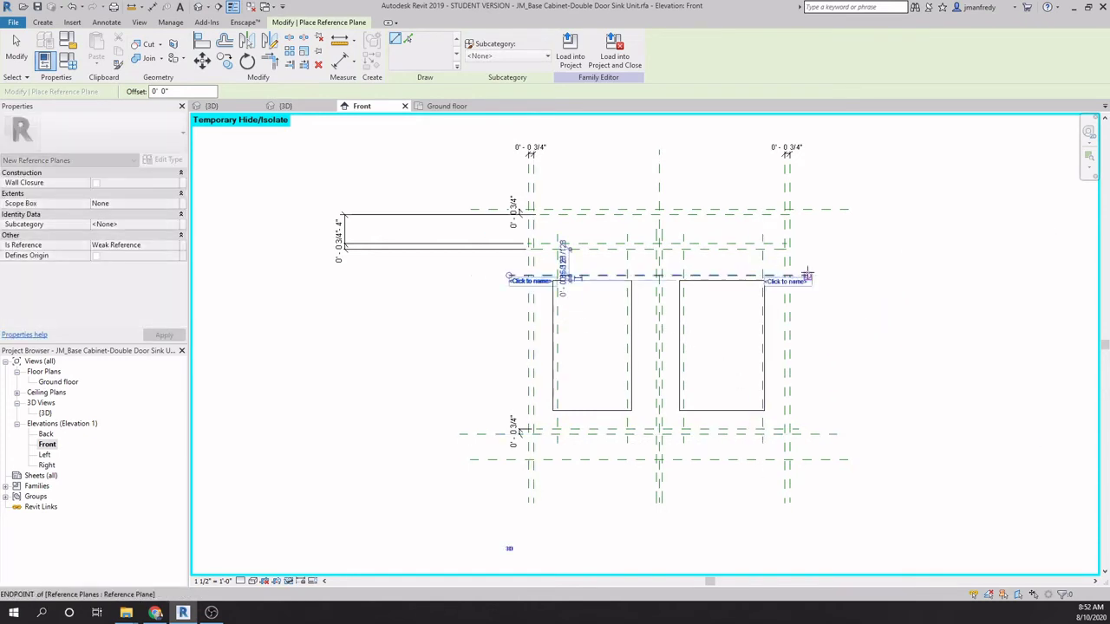
click(511, 402)
click(819, 401)
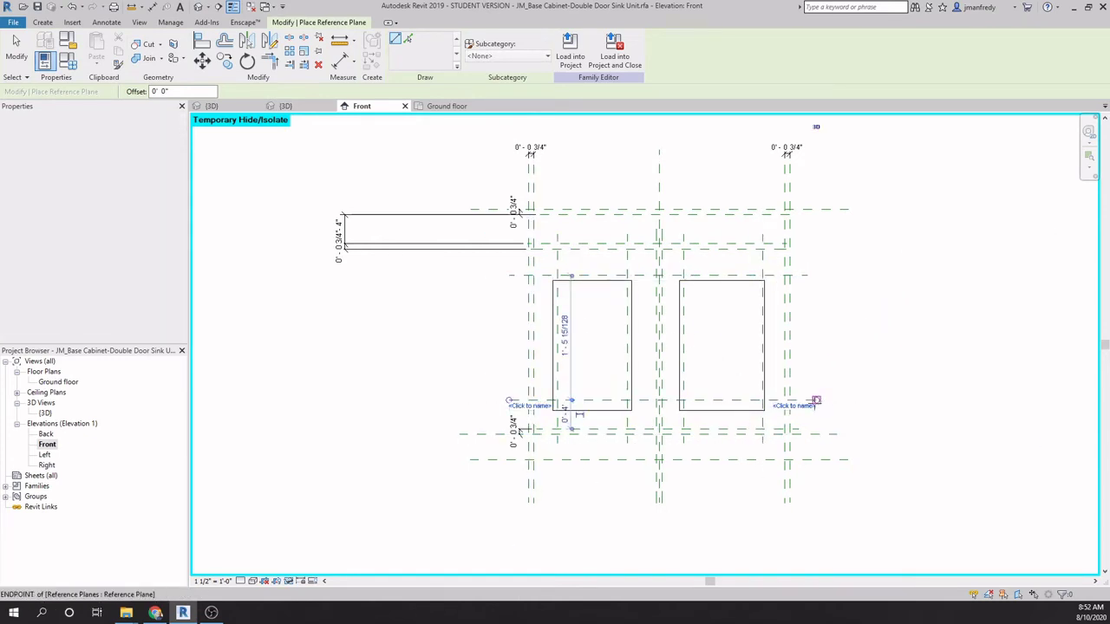
key(Escape)
key(Escape)
scroll(579, 276, up, 3)
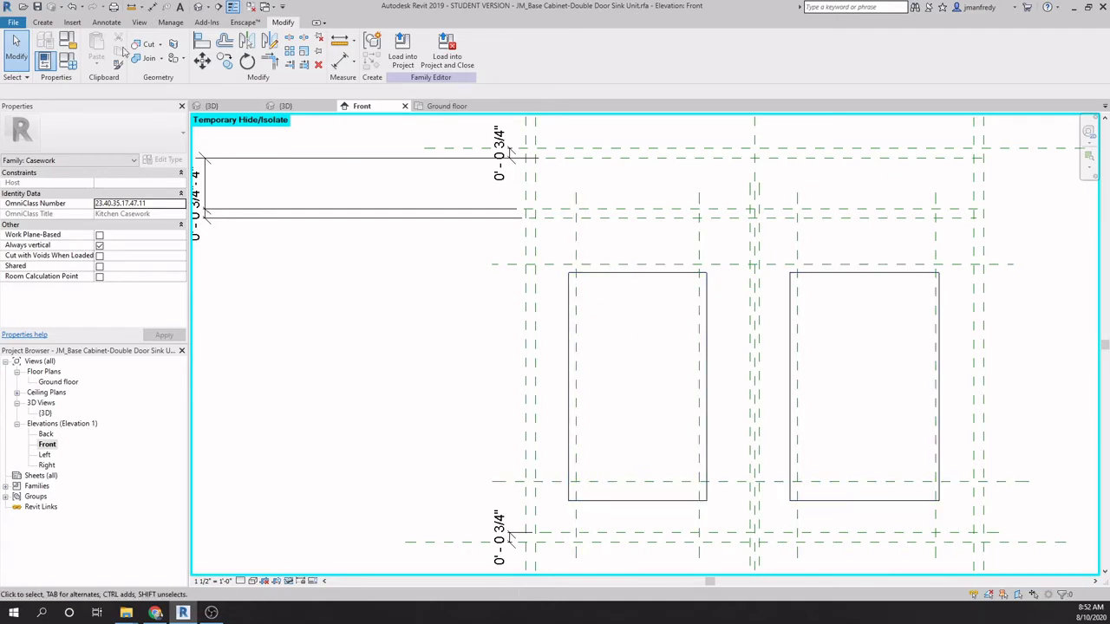
Step: Add aligned dimensions from the new upper horizontal plane to the cabinet plane above it and from the new lower plane to the one below
click(106, 23)
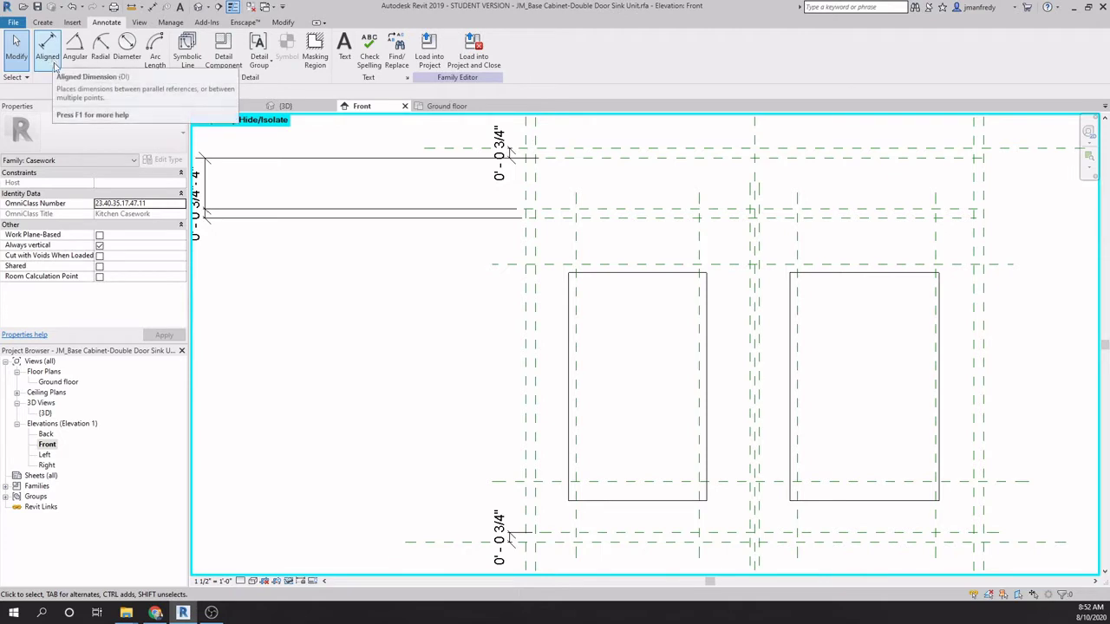
key(d)
key(i)
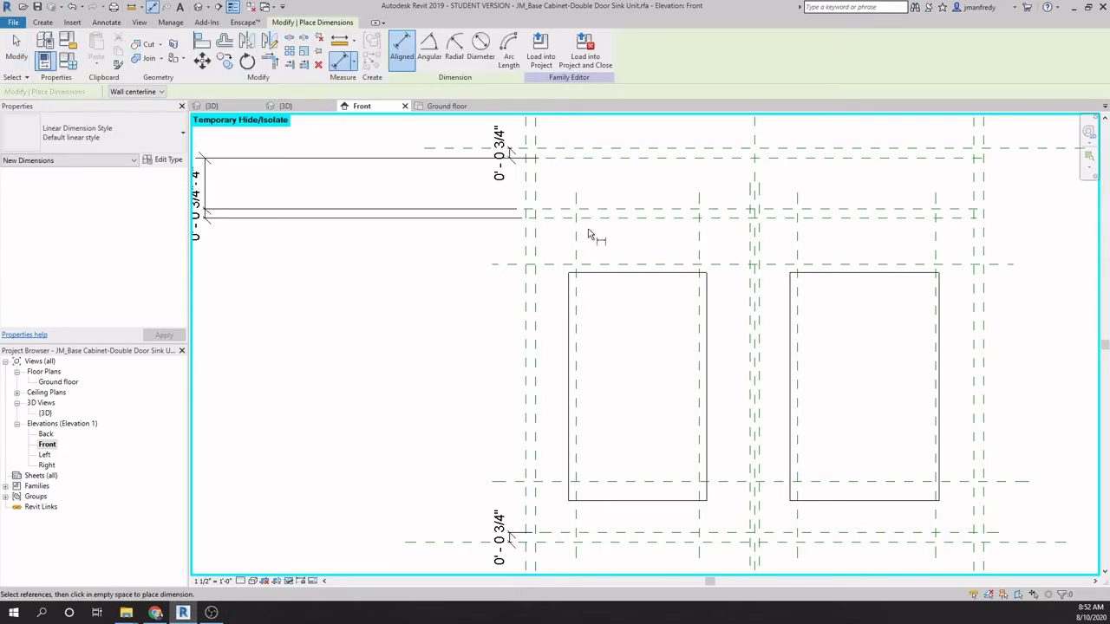
click(604, 219)
click(598, 263)
click(464, 241)
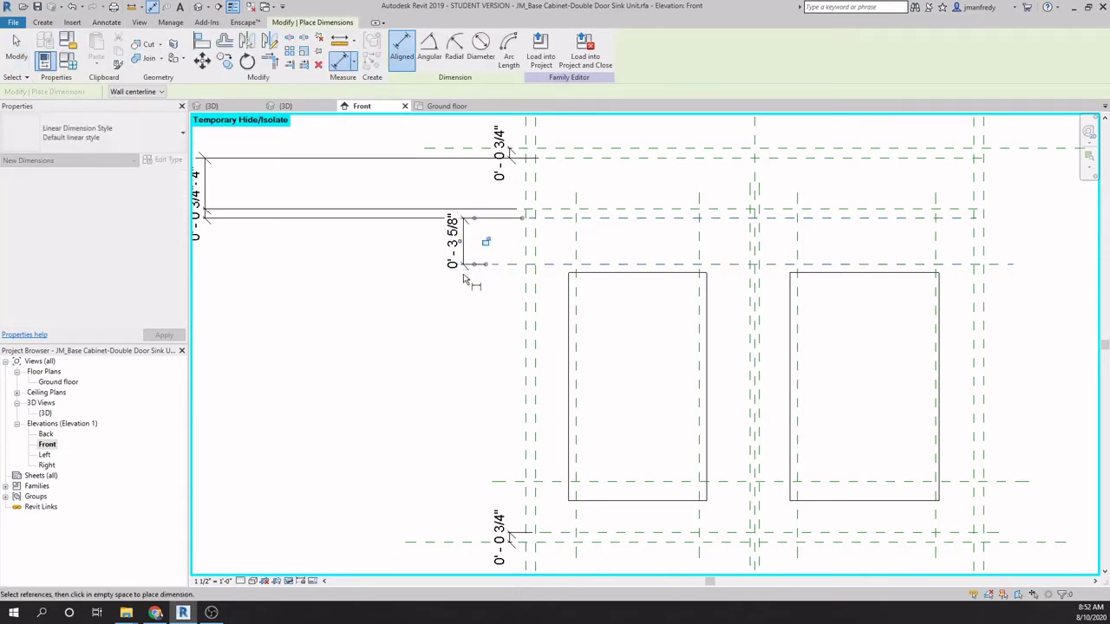
click(533, 480)
click(557, 531)
click(464, 309)
middle_drag(684, 310, 653, 327)
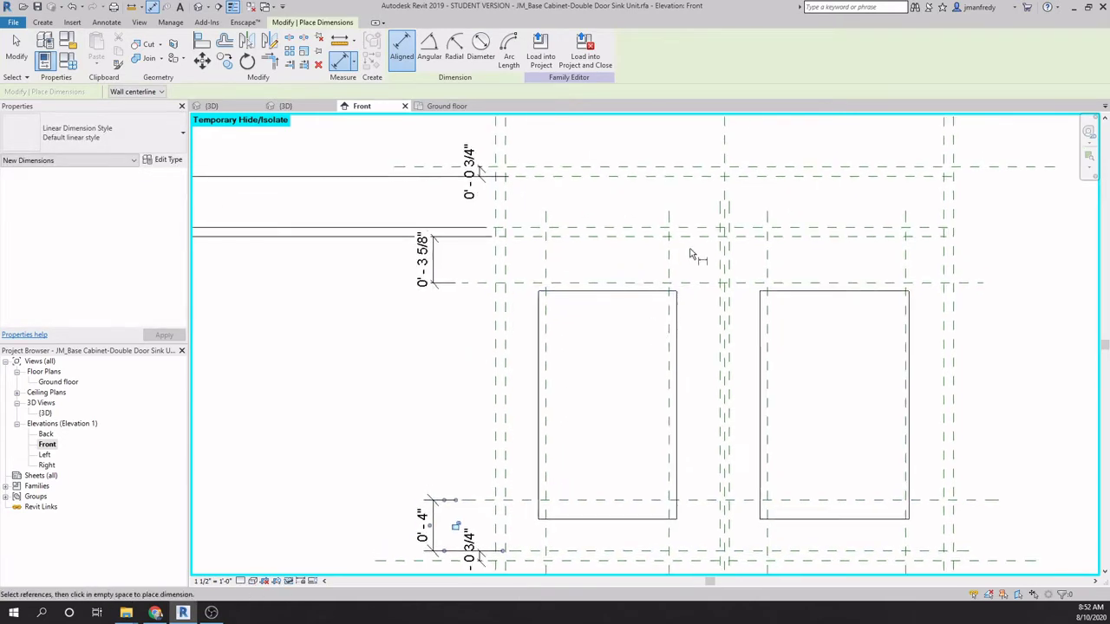
Step: Dimension the left panel's two vertical reference planes to the cabinet's left inner side plane and the adjacent center plane
click(545, 252)
click(502, 247)
click(568, 203)
click(669, 235)
click(720, 249)
click(707, 203)
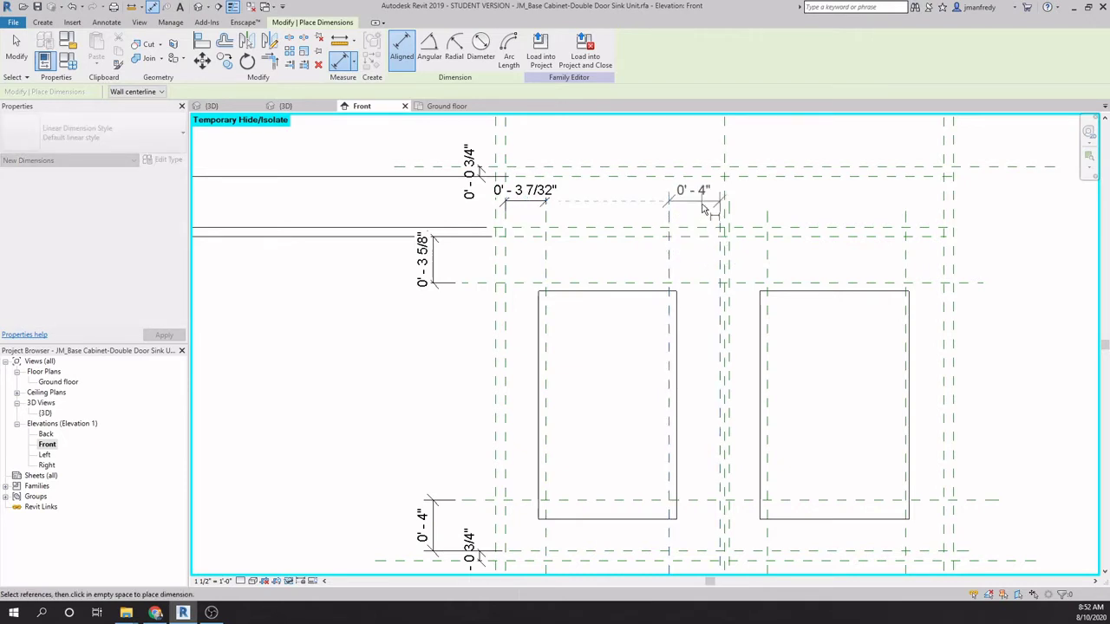
Step: Dimension the right panel's two vertical reference planes to the adjacent center plane and the cabinet's right inner side plane
click(729, 221)
click(767, 219)
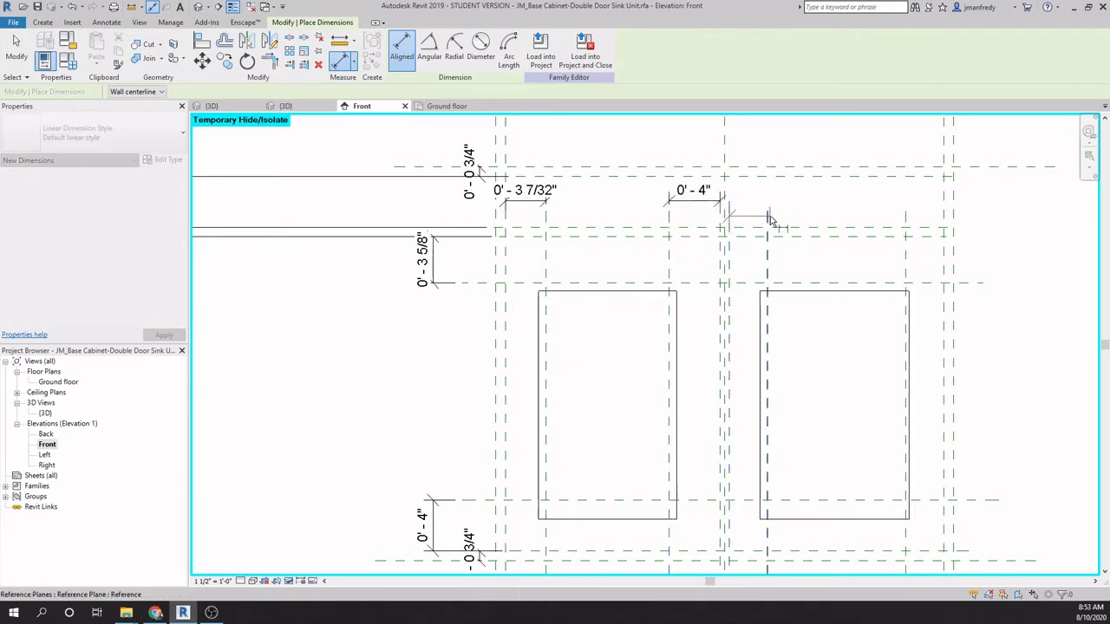
click(790, 204)
click(906, 219)
click(949, 221)
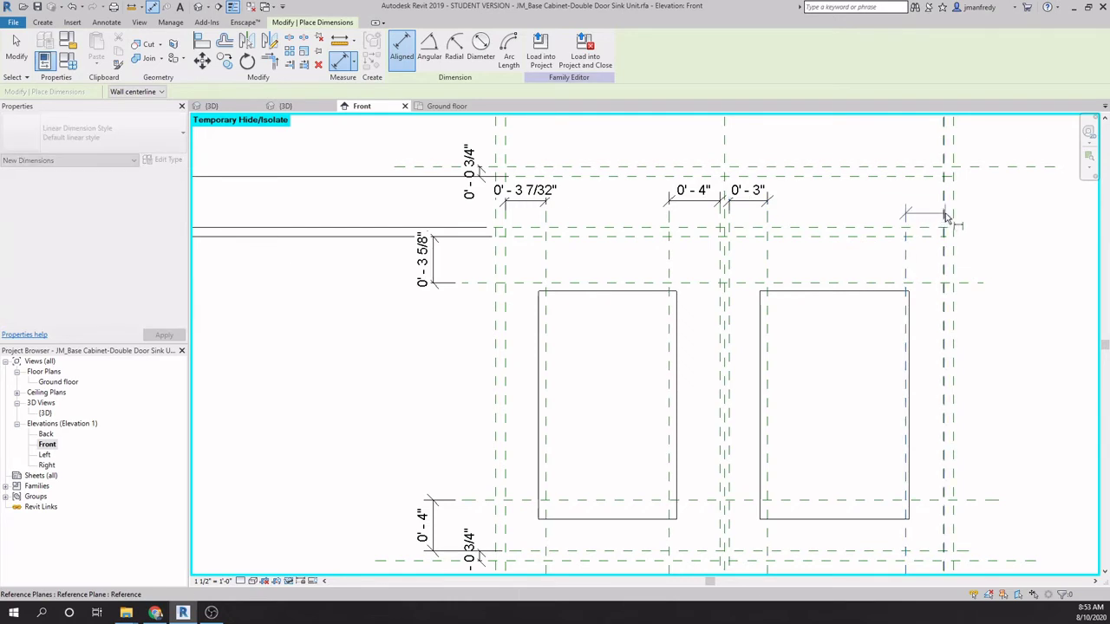
click(845, 202)
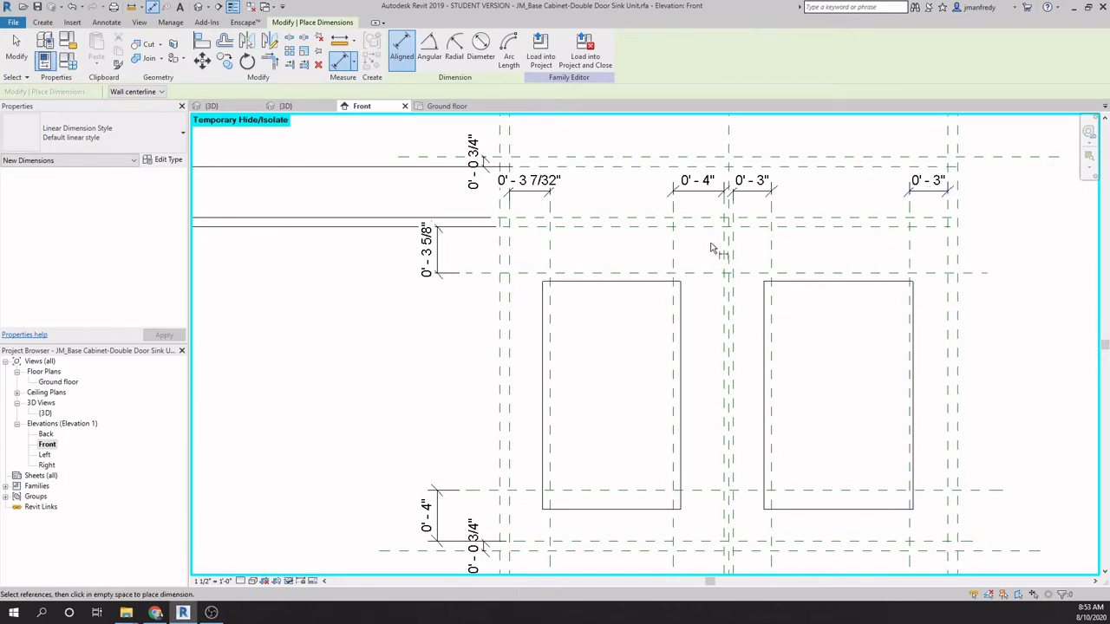
key(Escape)
key(Escape)
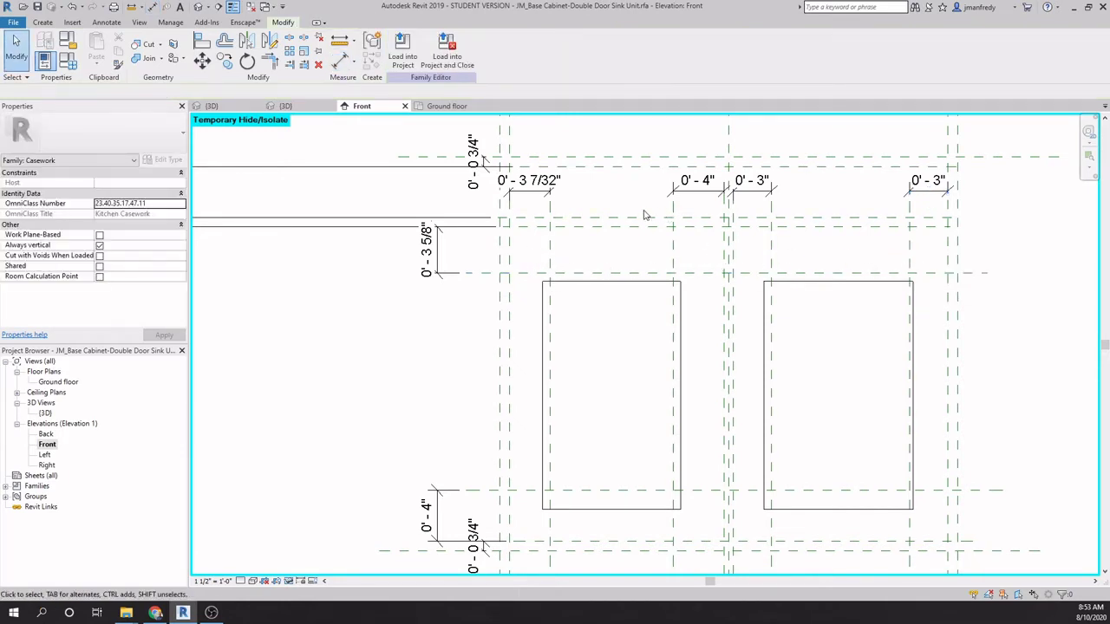
click(535, 197)
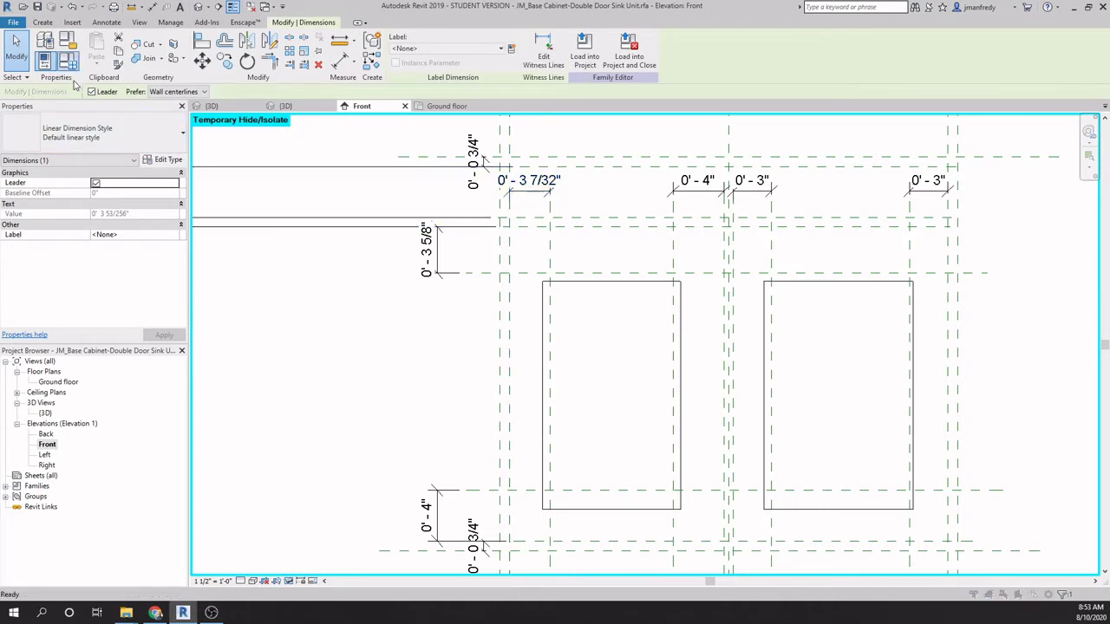
click(67, 41)
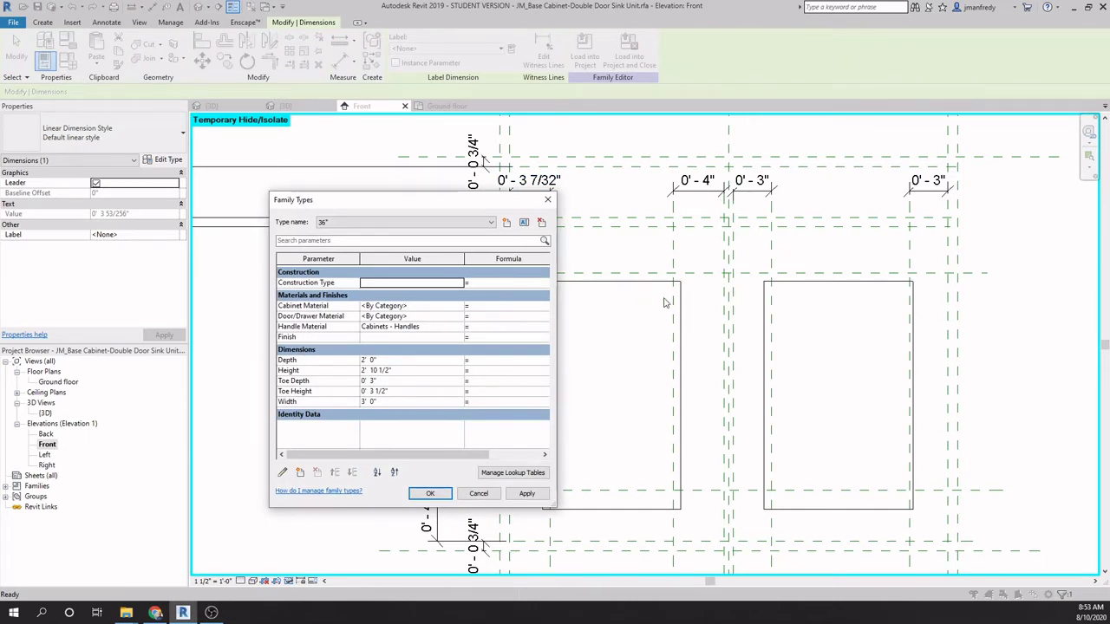
click(547, 201)
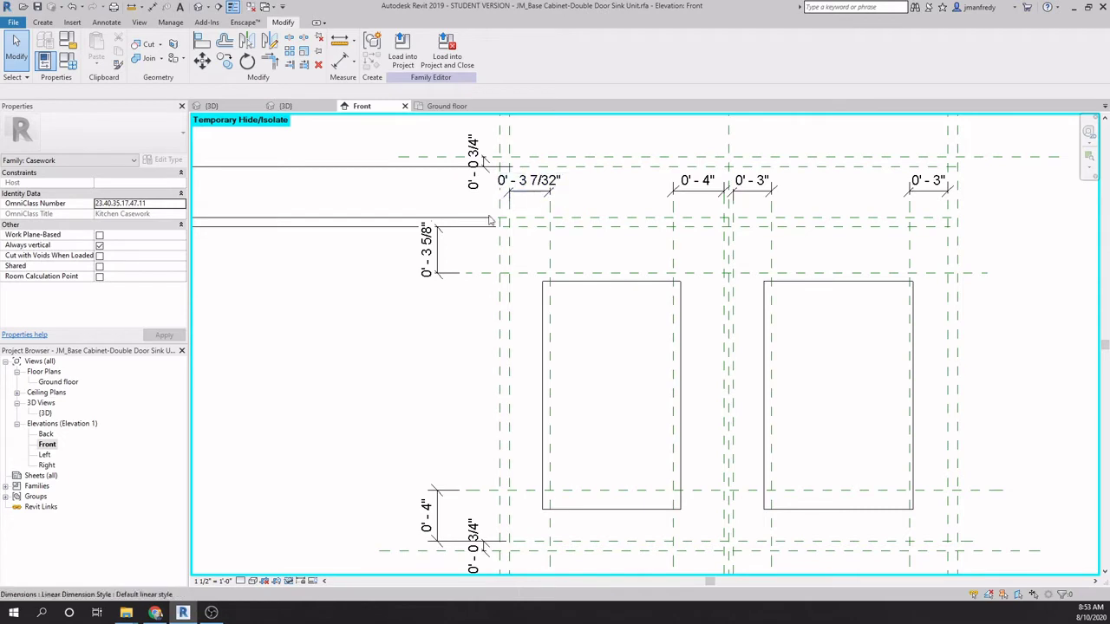
Step: Set the left panel's outer vertical reference plane 4" from the cabinet's left inner side plane and lock that dimension
click(550, 260)
click(526, 180)
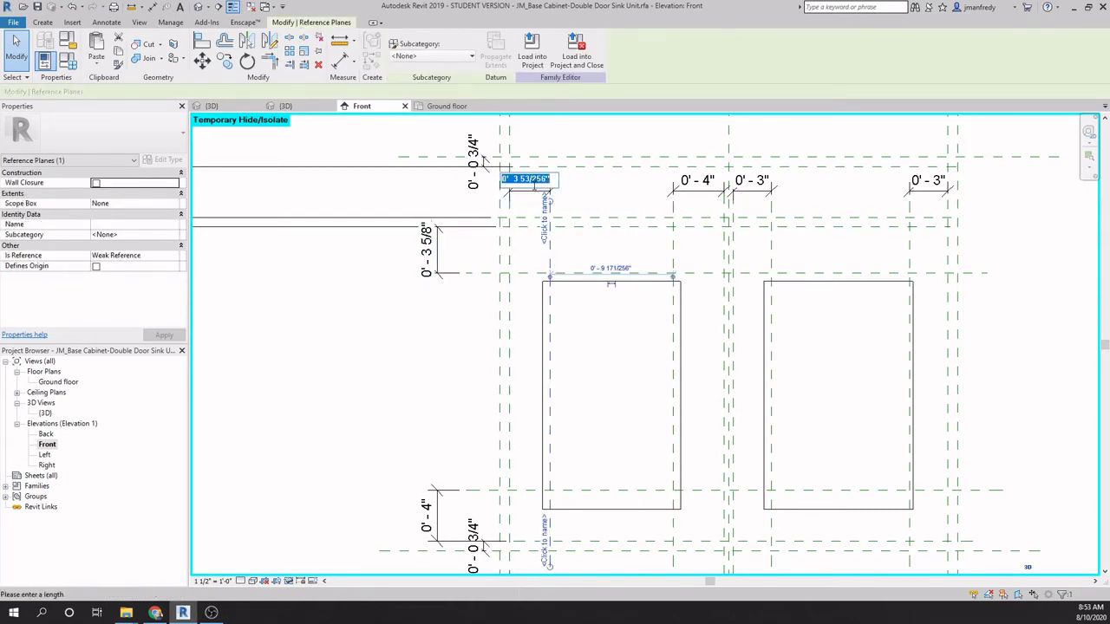
text(0 4)
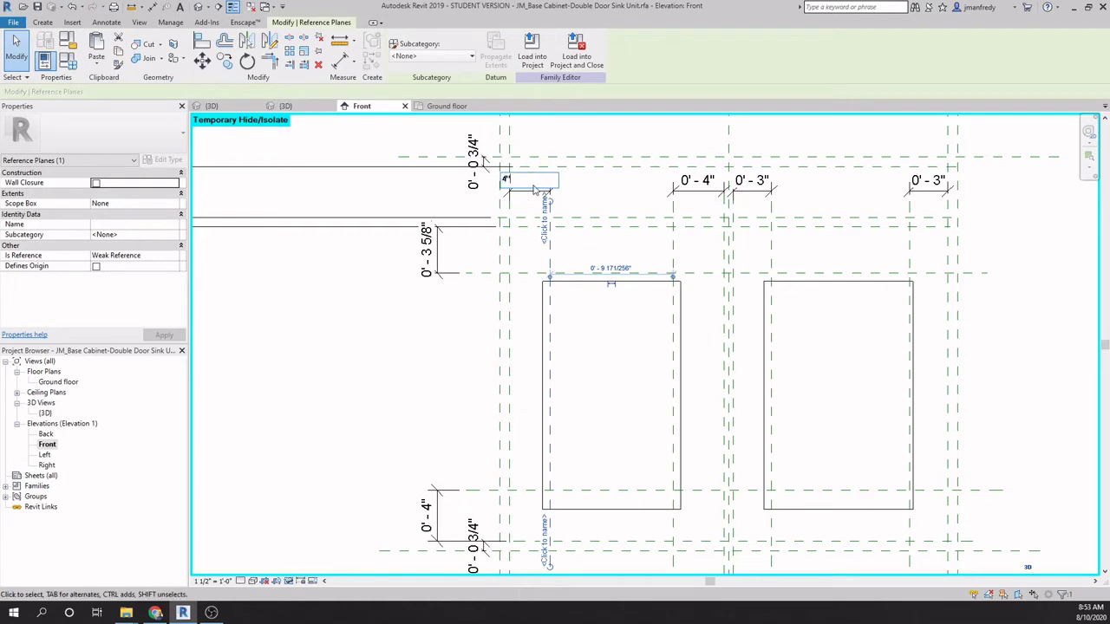
key(Return)
click(448, 338)
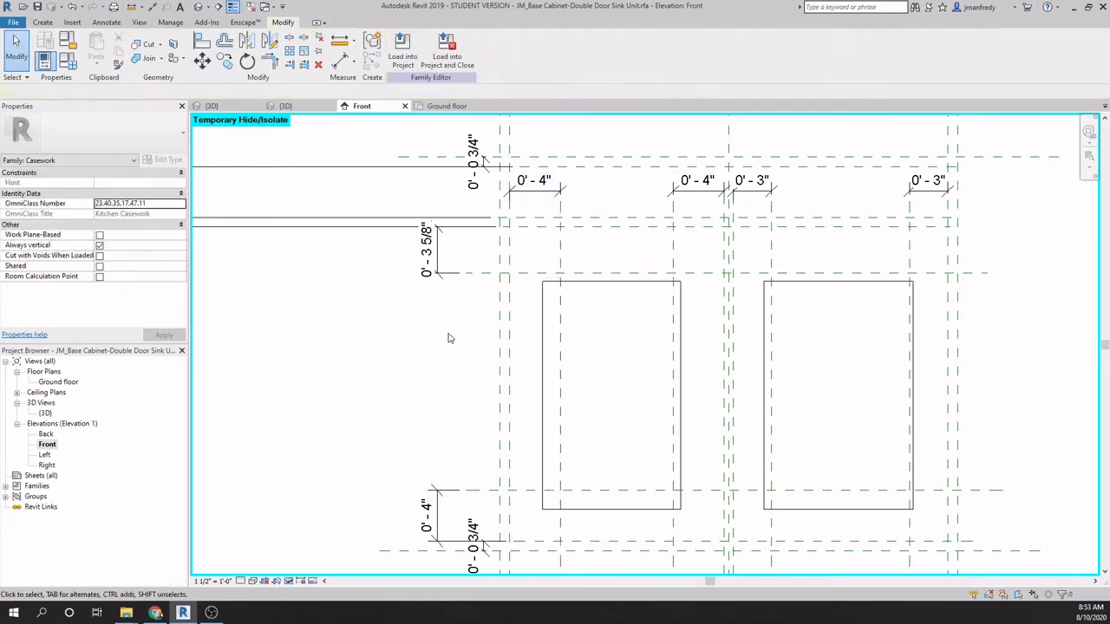
click(534, 210)
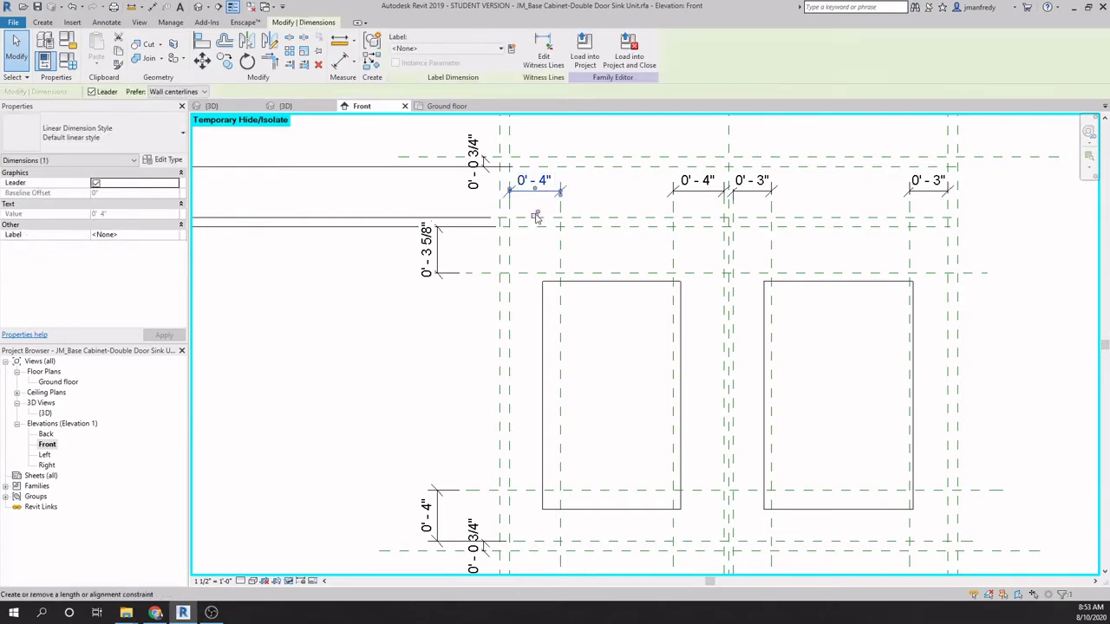
click(476, 345)
middle_drag(485, 338, 489, 326)
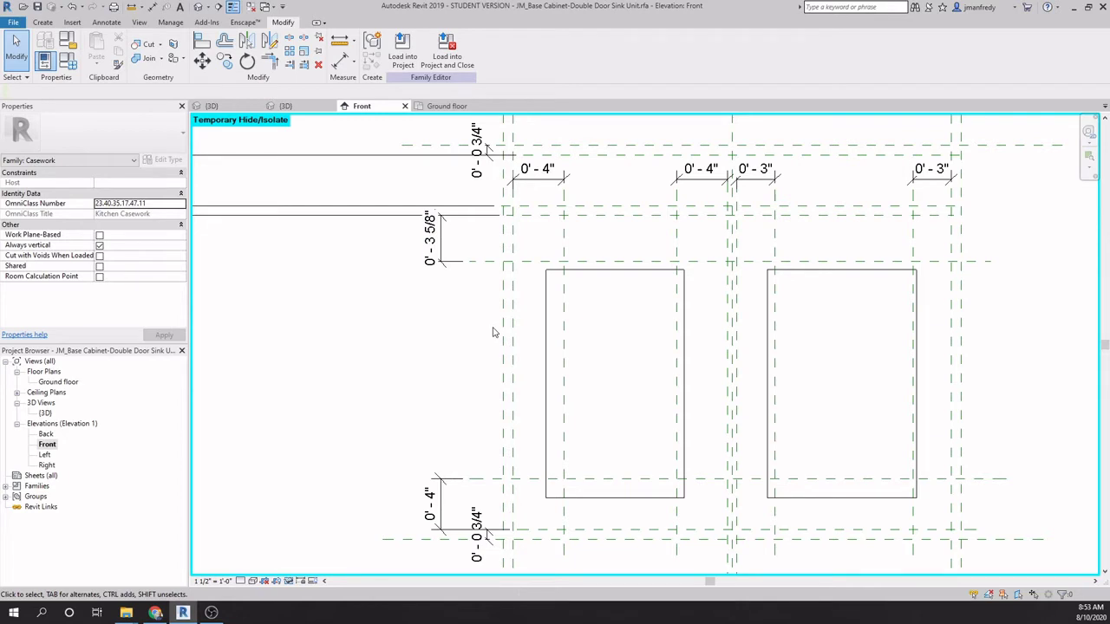
Step: Set the upper horizontal reference plane 4" below the adjacent cabinet plane and lock that dimension
click(448, 245)
click(486, 260)
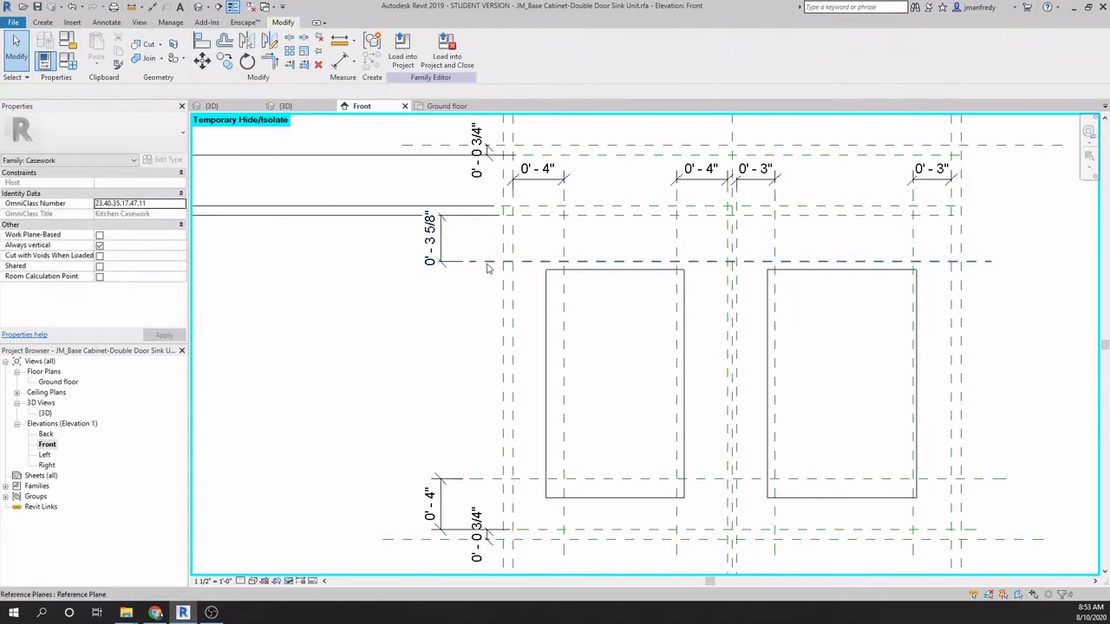
click(431, 237)
text(4)
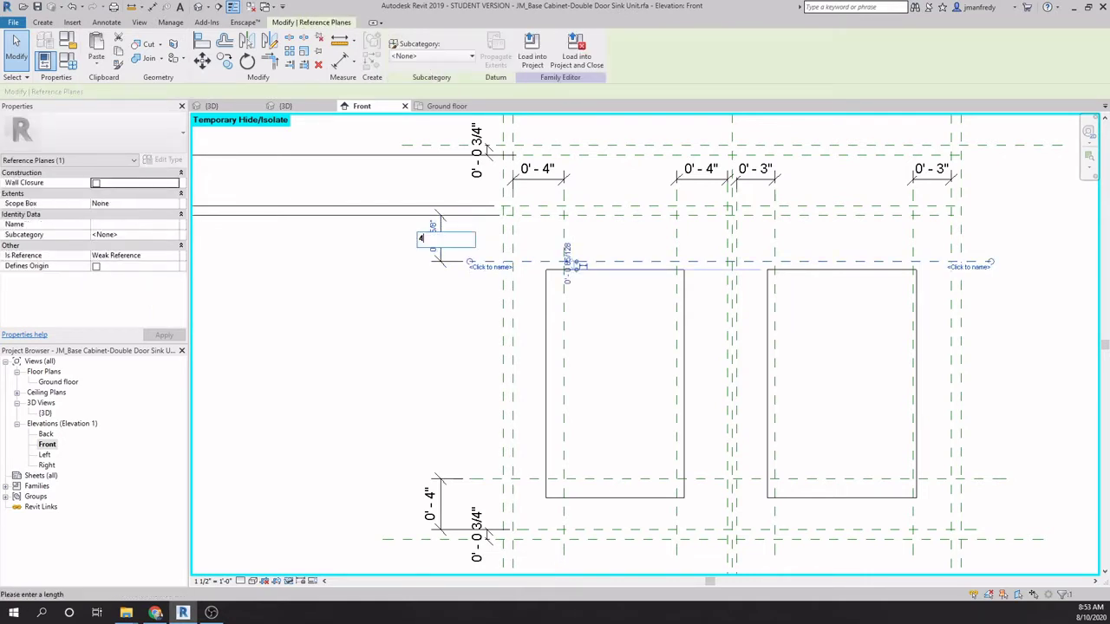
key(Return)
key(Escape)
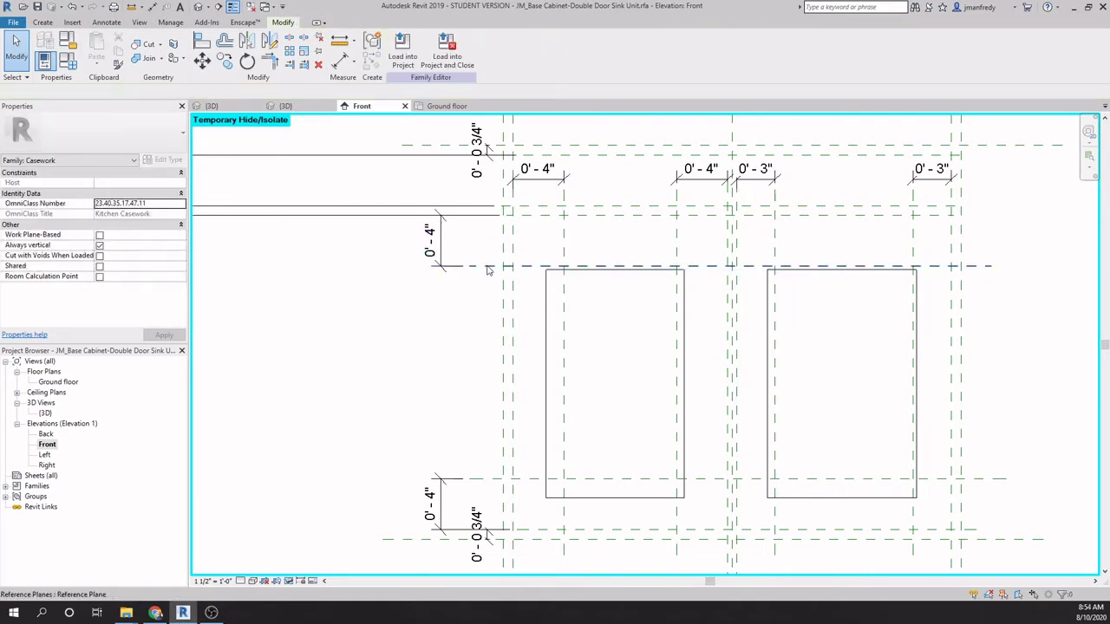
click(461, 248)
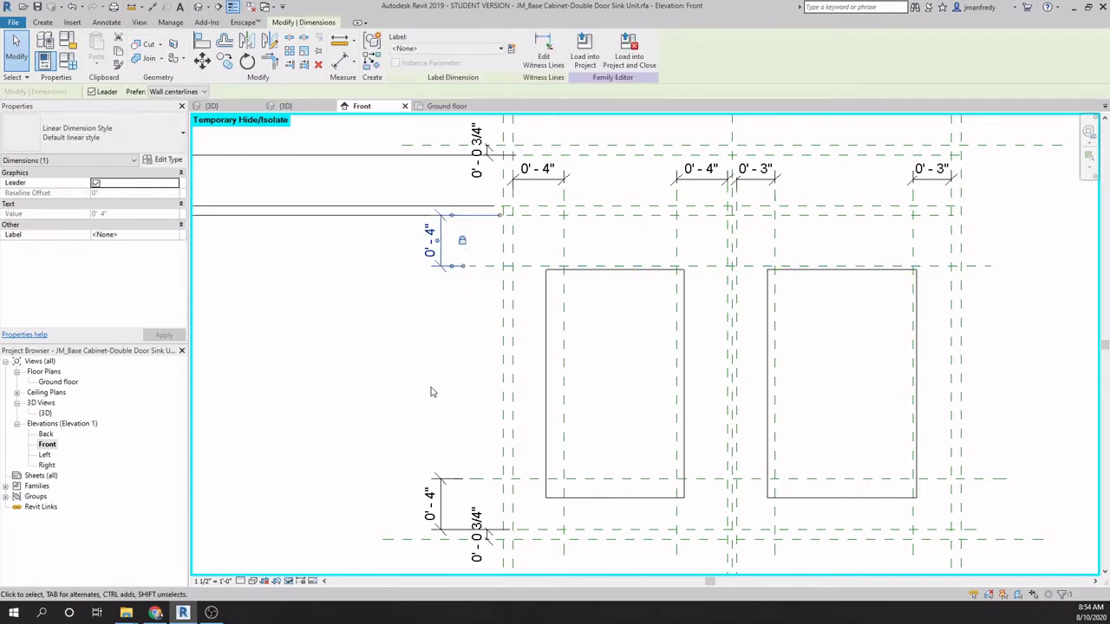
key(Escape)
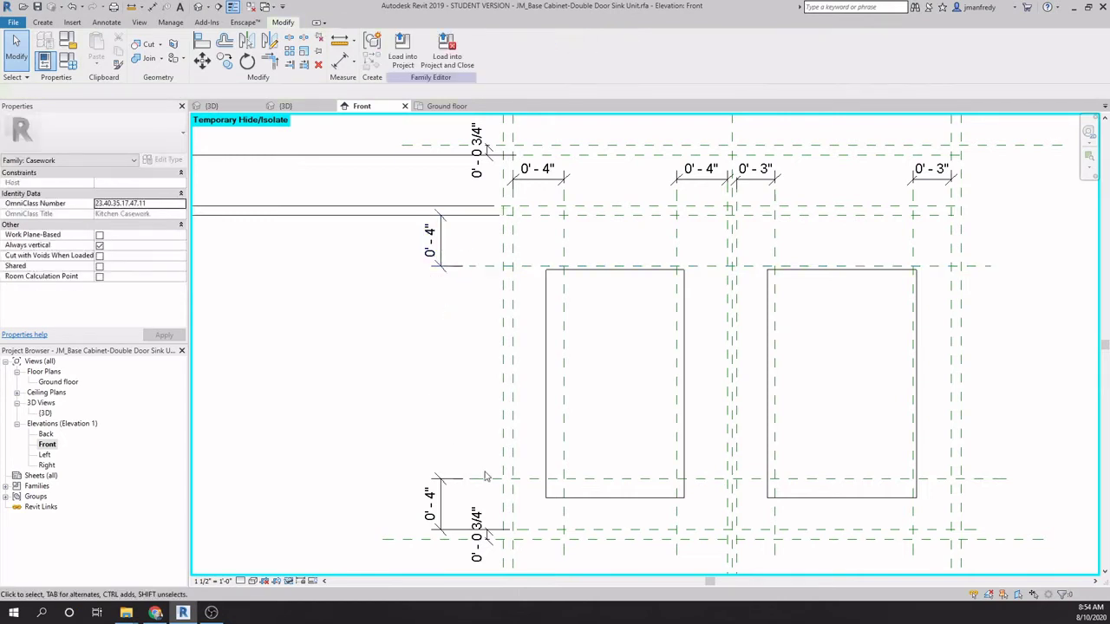
Step: Lock the 4" dimensions of the lower horizontal plane and the left panel's inner vertical plane
click(438, 502)
key(Escape)
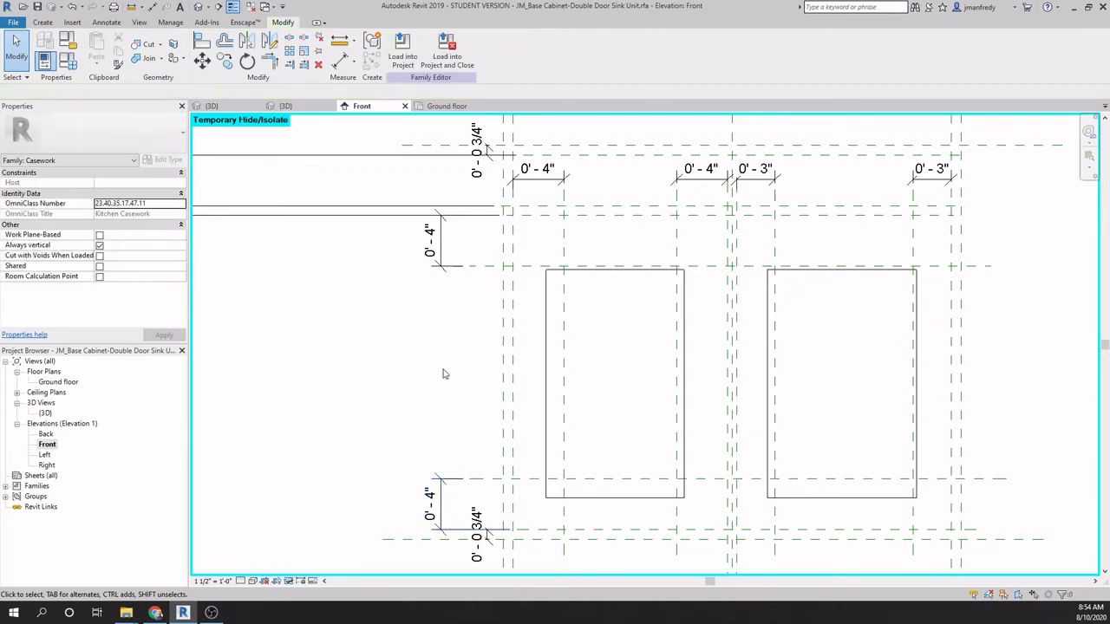
click(699, 182)
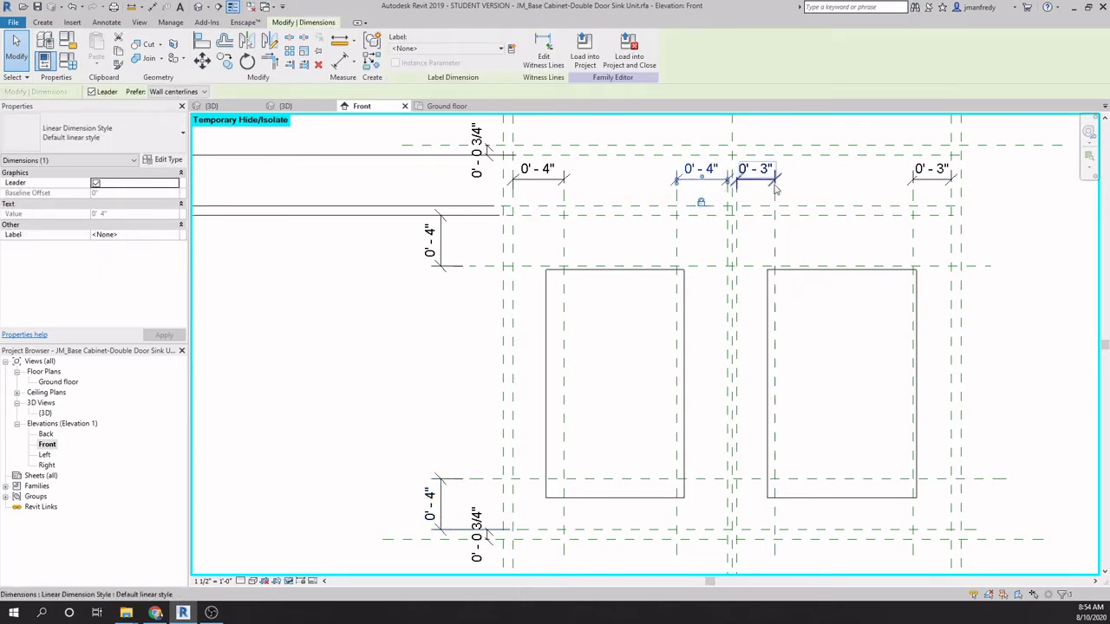
Step: Set the right panel's inner vertical reference plane 4" from the adjacent center plane
click(775, 250)
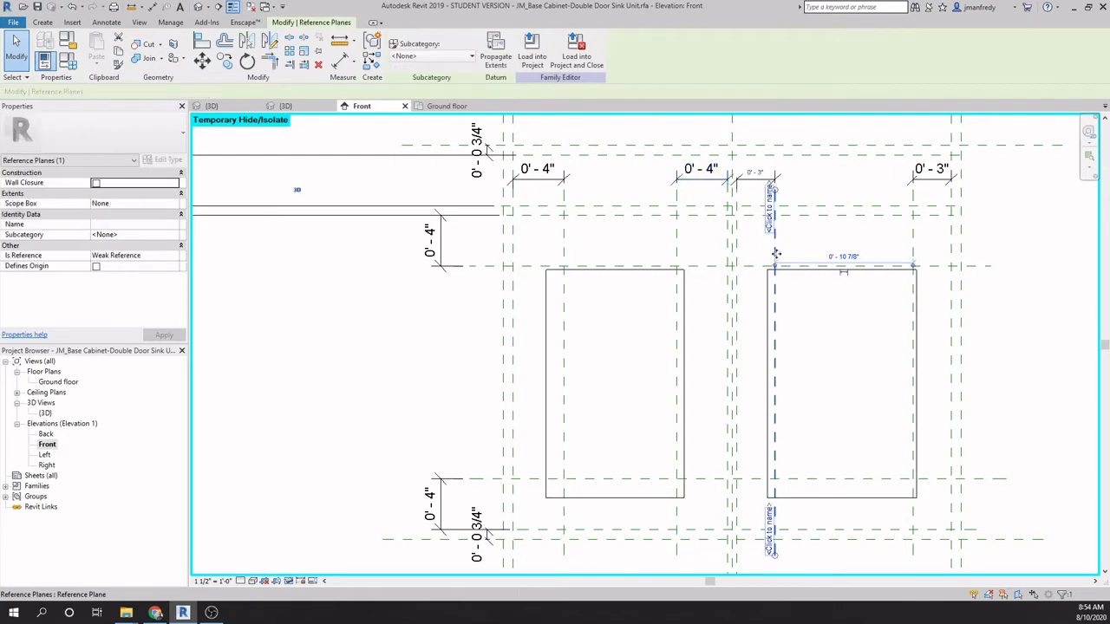
click(756, 171)
text(0 4)
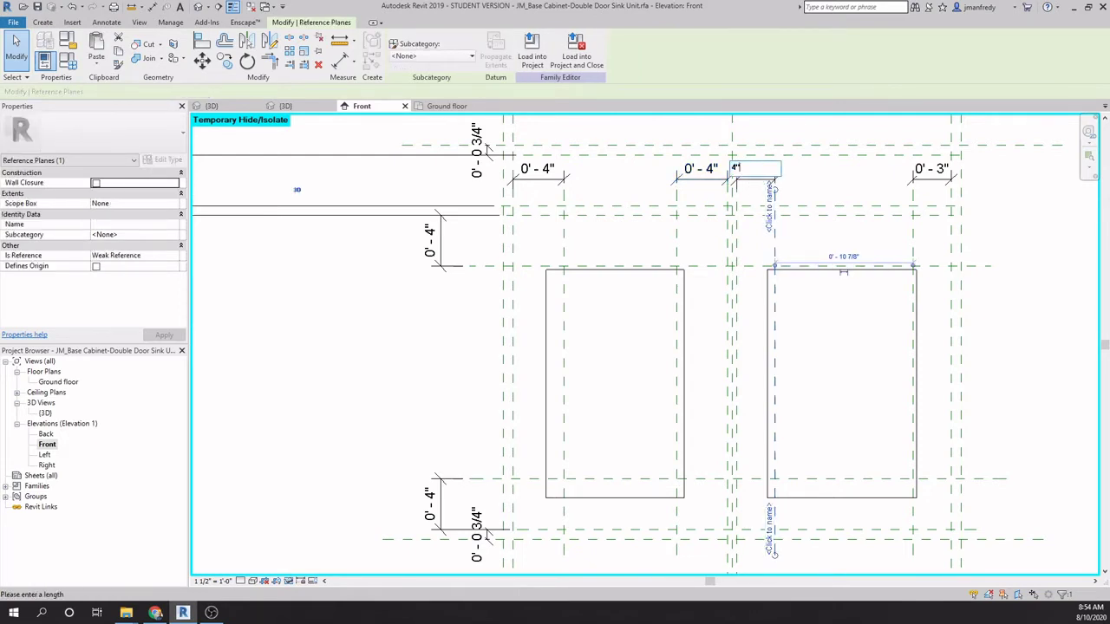
key(Return)
click(767, 185)
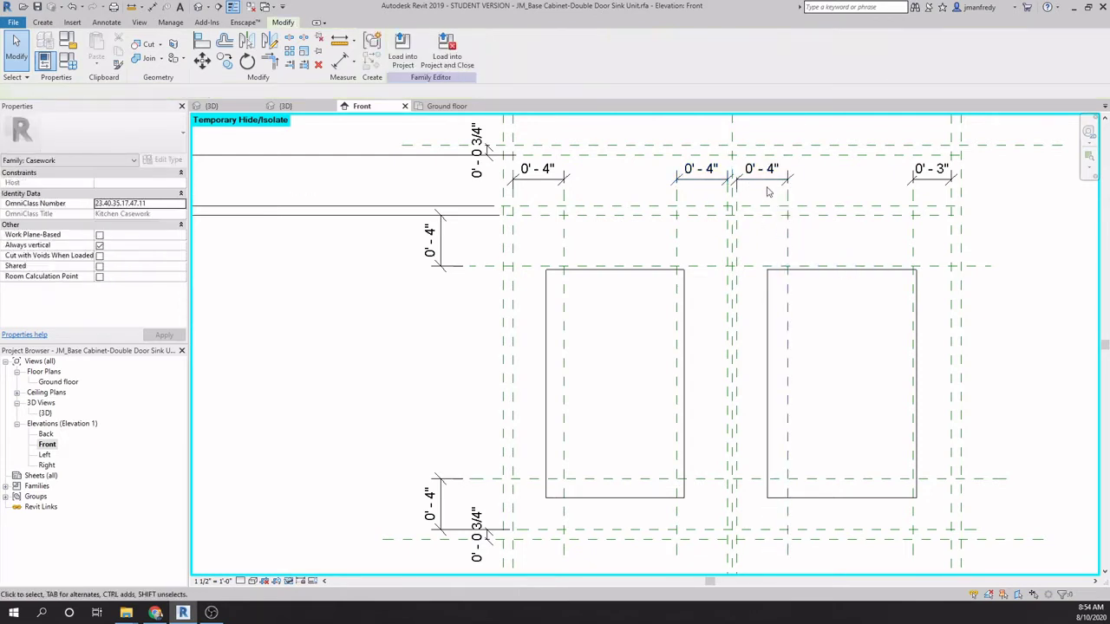
click(857, 185)
Step: Set the right panel's outer vertical reference plane 4" from the cabinet's right inner side plane
click(913, 230)
click(931, 176)
text(0 4)
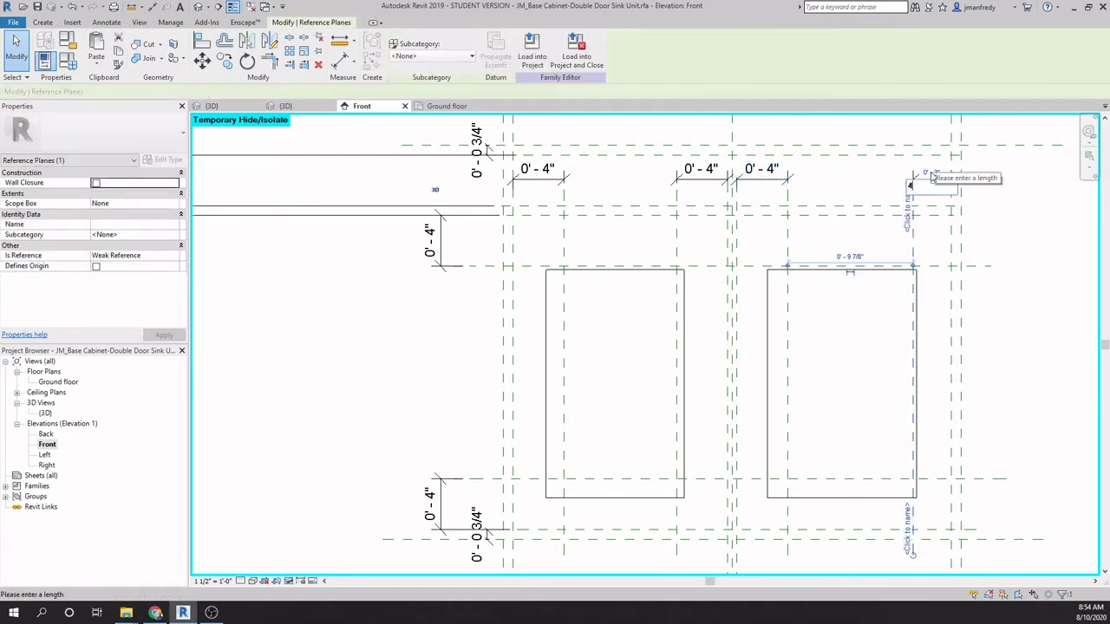
key(Return)
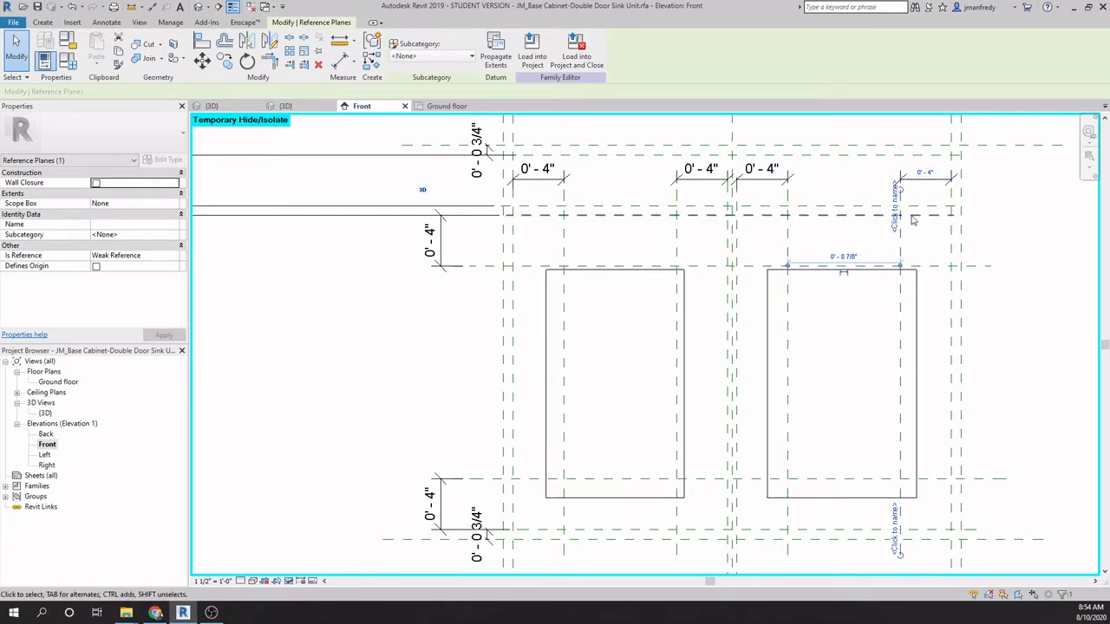
Step: Make the 4" dimension between the right panel's outer reference plane and the cabinet's right inner side plane permanent
click(924, 193)
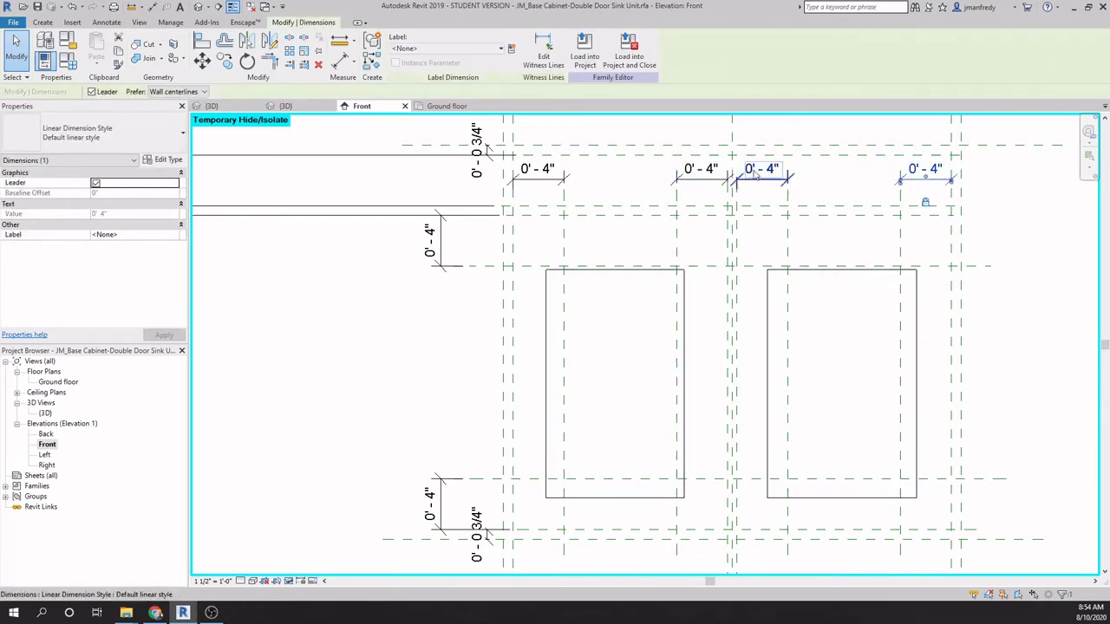
click(864, 189)
scroll(601, 266, down, 1)
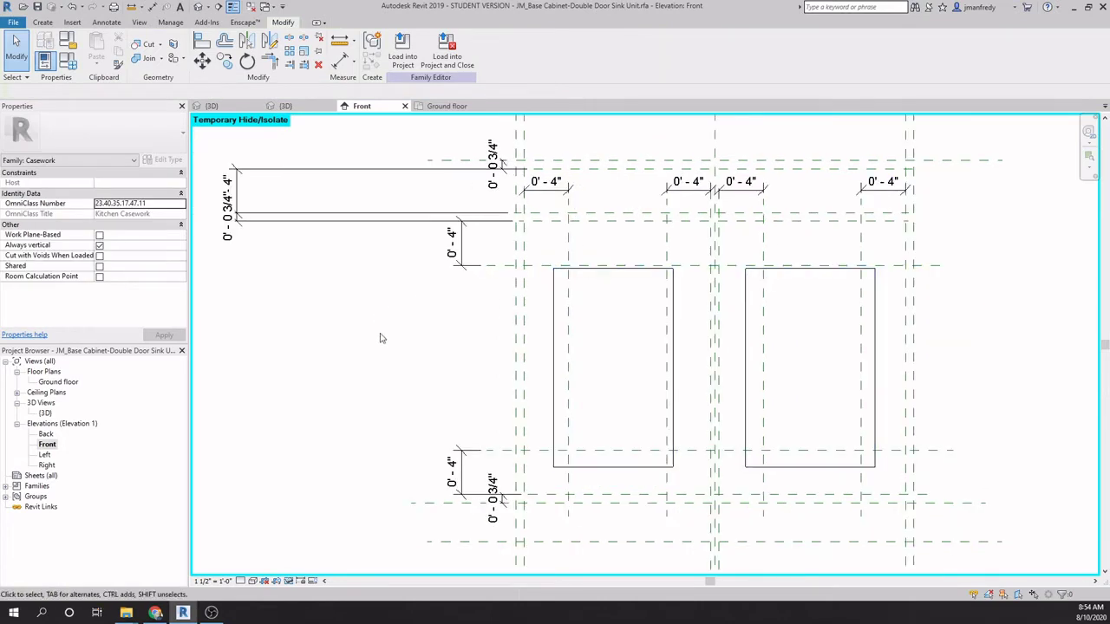
Step: Configure the family's length units to suppress 0 feet
click(170, 21)
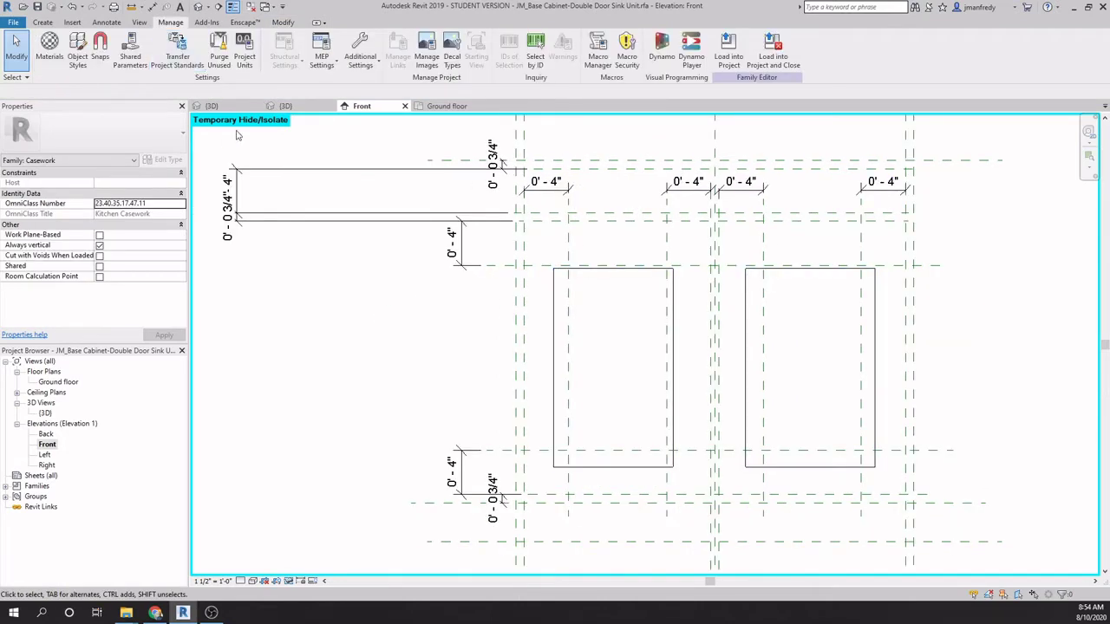
click(244, 53)
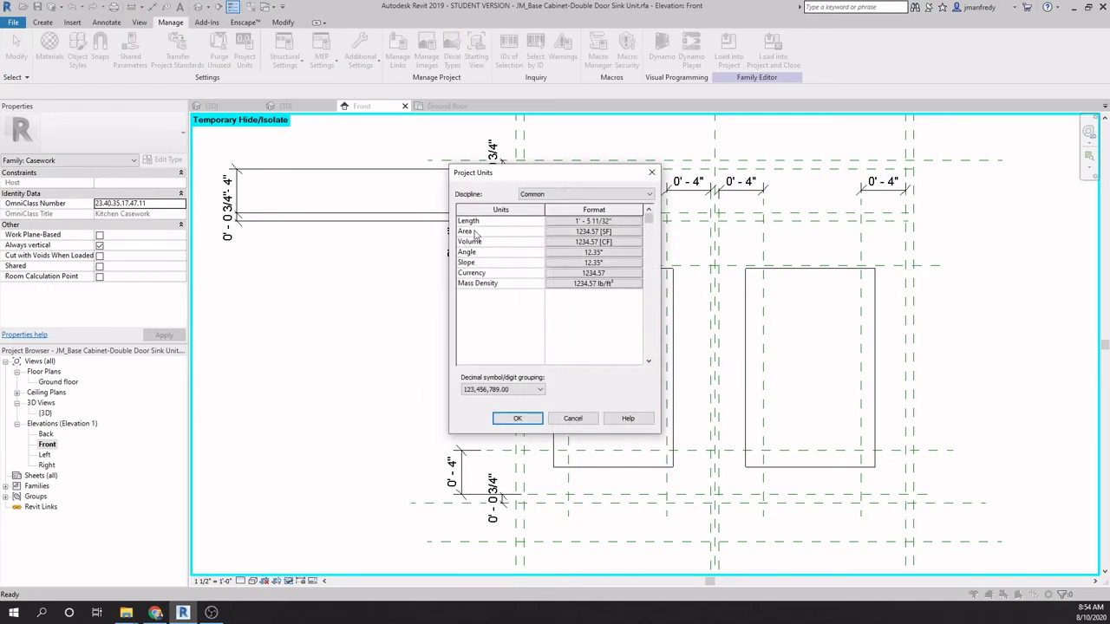
click(564, 221)
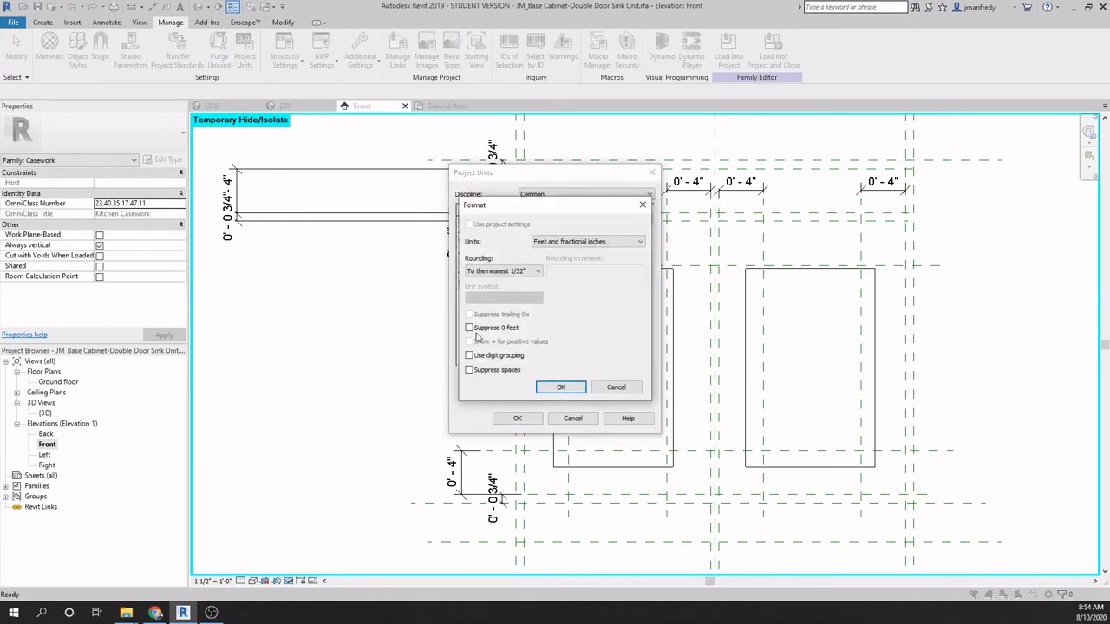
click(560, 387)
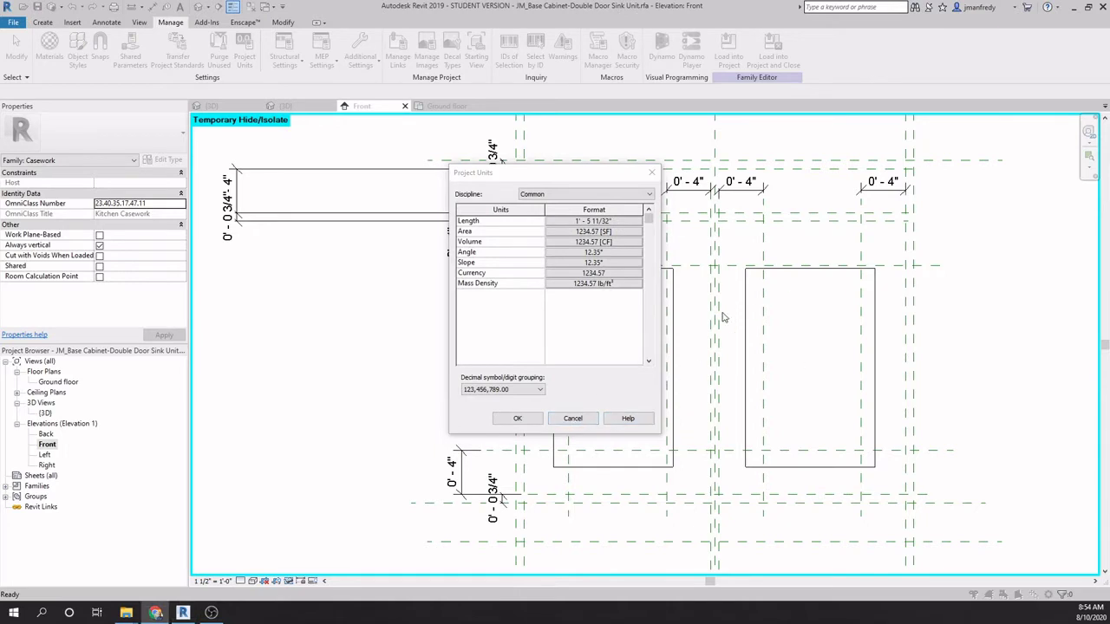
click(538, 418)
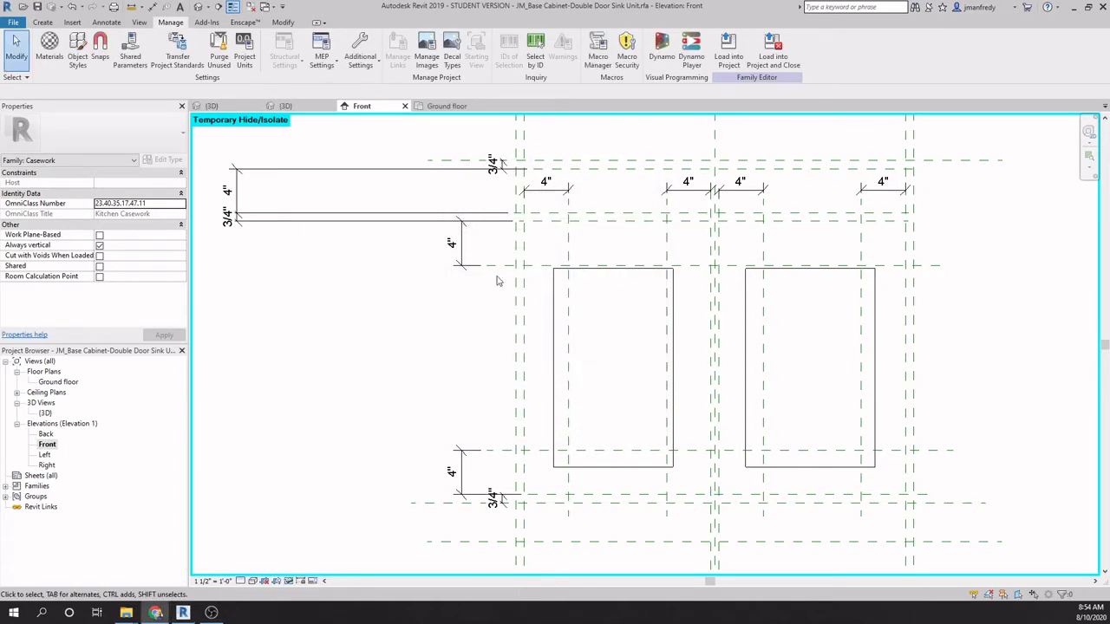
scroll(460, 332, down, 1)
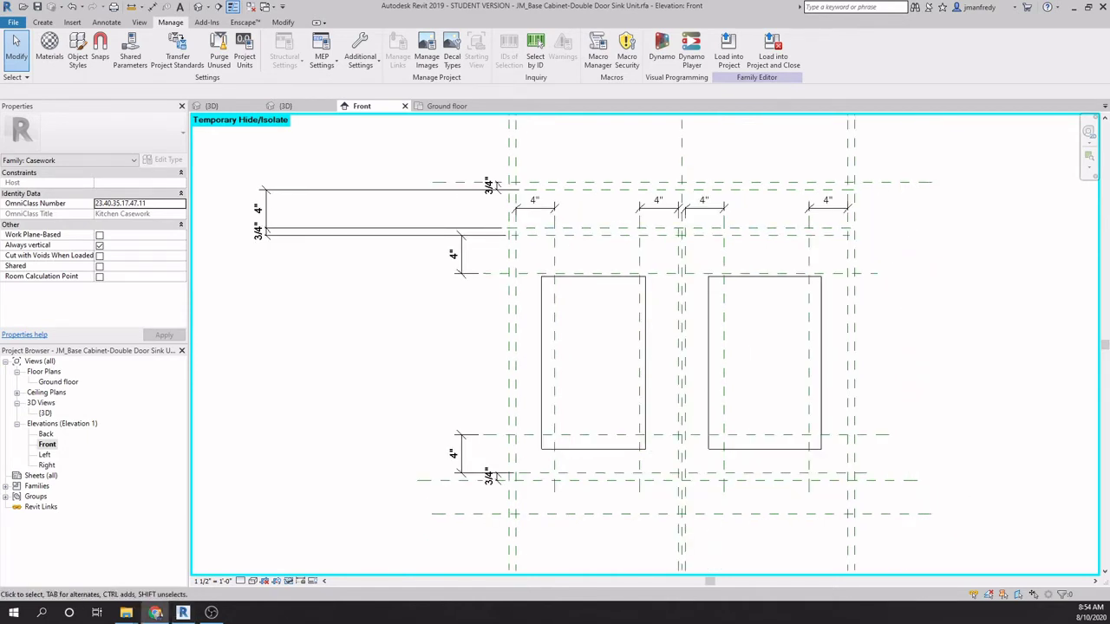
scroll(446, 354, down, 1)
scroll(442, 354, up, 1)
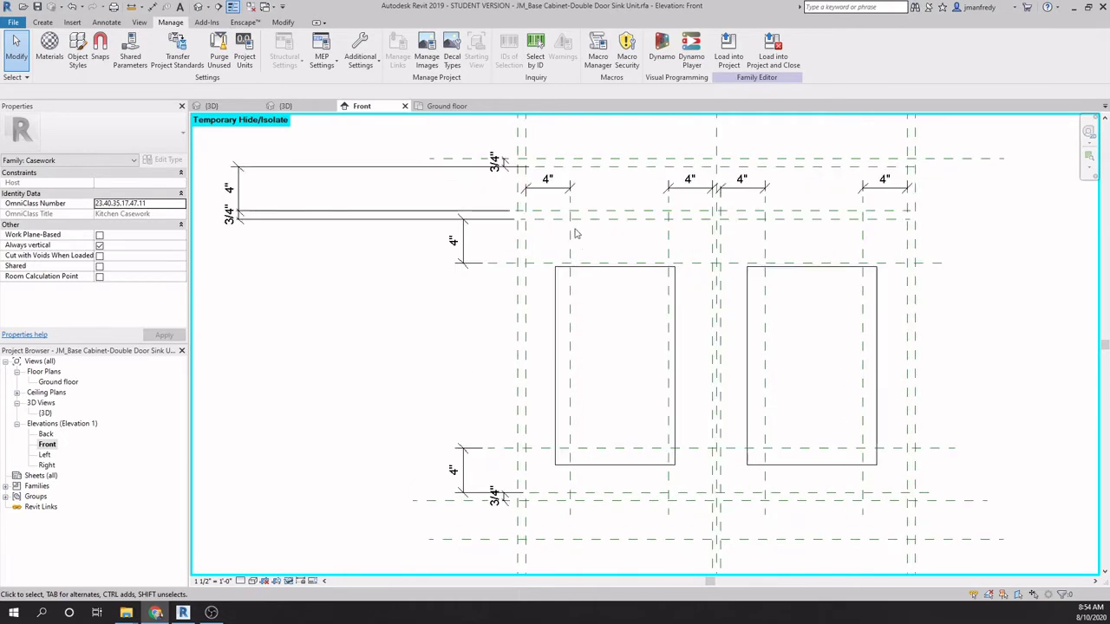
click(559, 196)
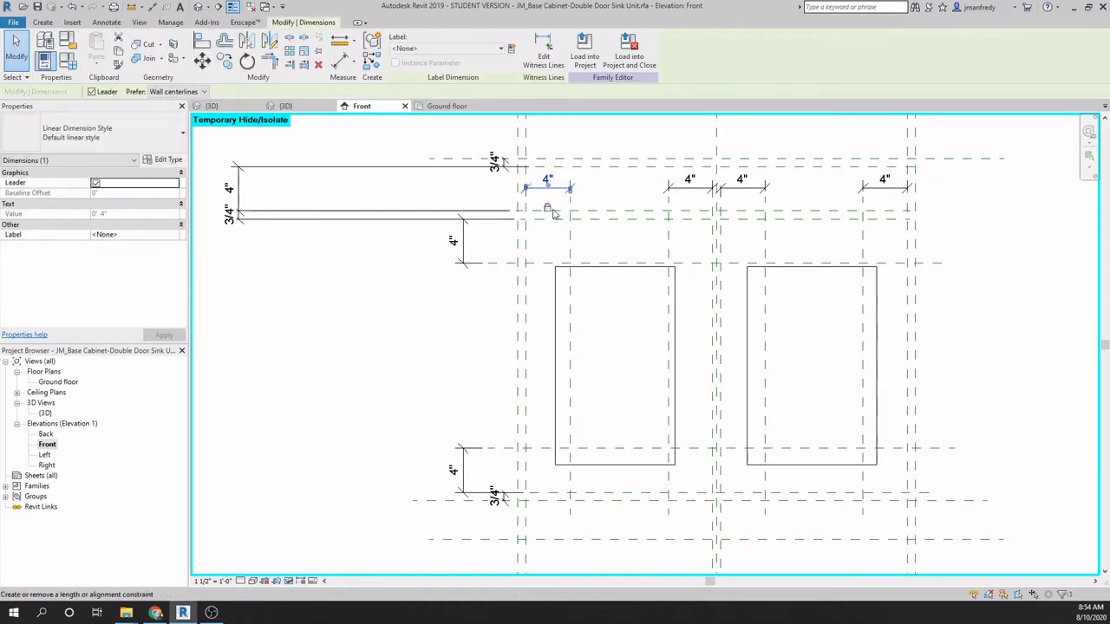
key(Escape)
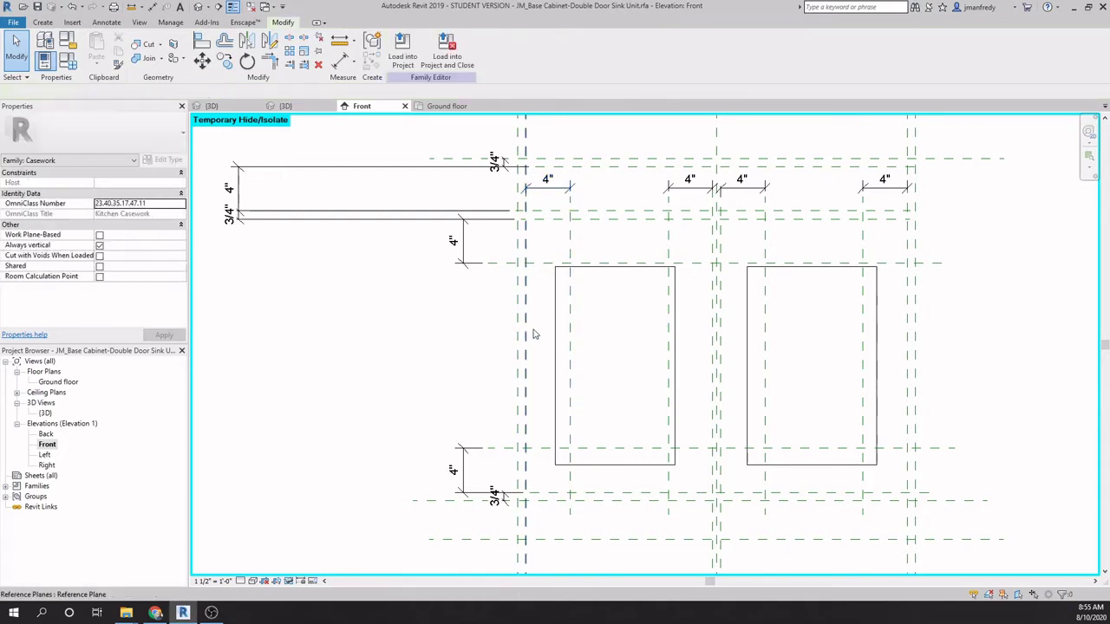
Step: Align and lock the left door panel's two vertical edges to their 4" offset reference planes
click(204, 43)
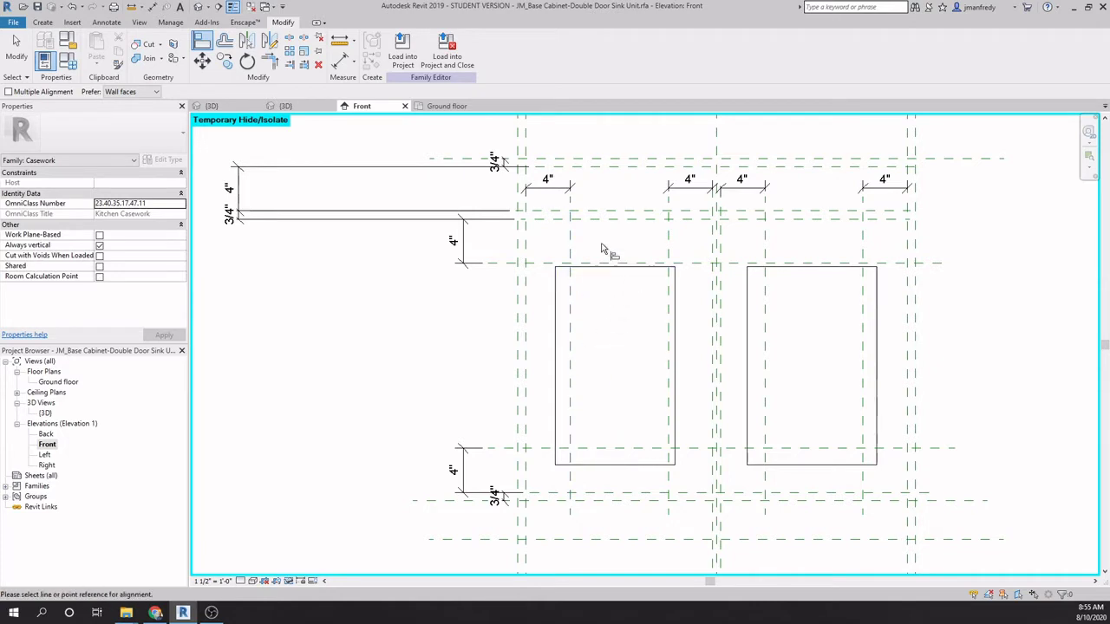
click(568, 324)
click(556, 322)
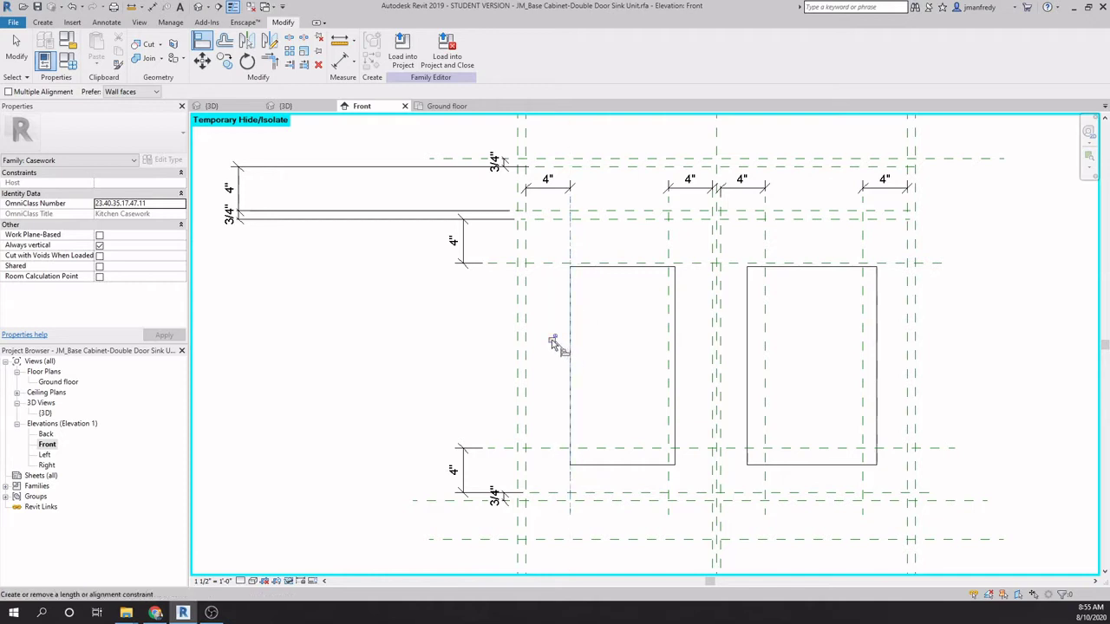
click(670, 247)
click(674, 296)
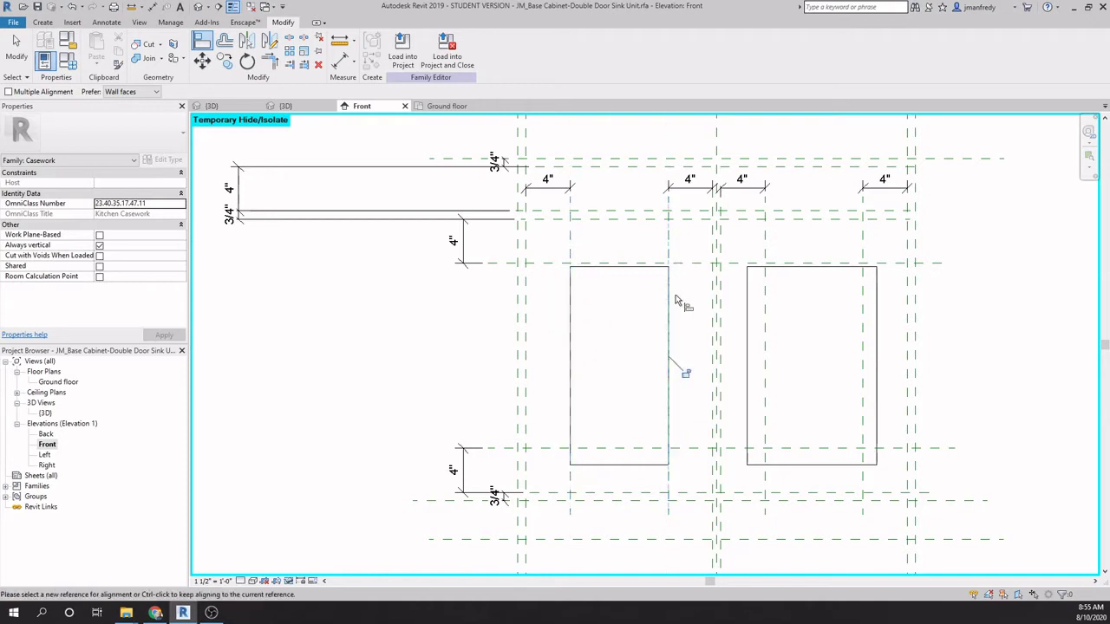
Step: Align and lock the right door panel's two vertical edges to their 4" offset reference planes
click(766, 289)
click(747, 342)
click(864, 289)
click(876, 317)
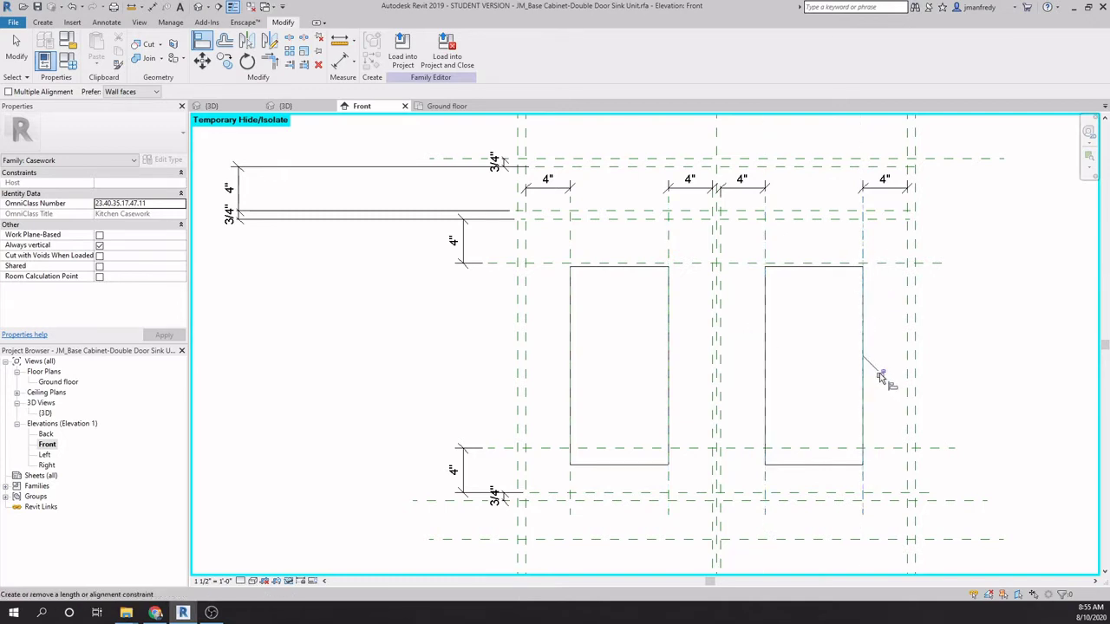
Step: Align and lock the top edges of both door panels to the upper horizontal reference plane
click(867, 263)
click(840, 268)
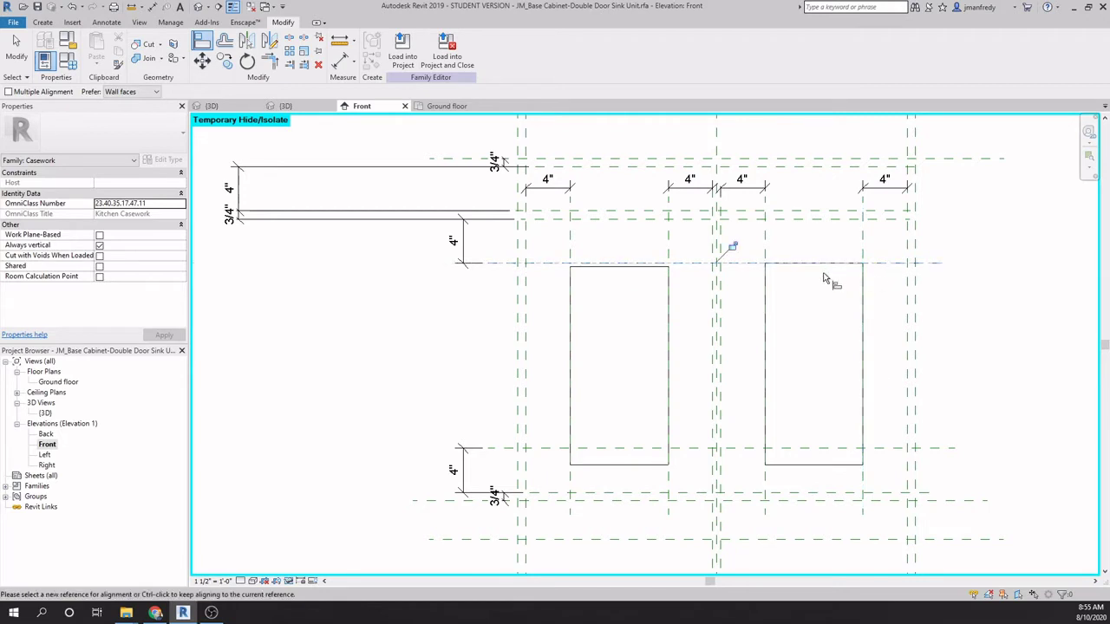
click(686, 263)
click(646, 267)
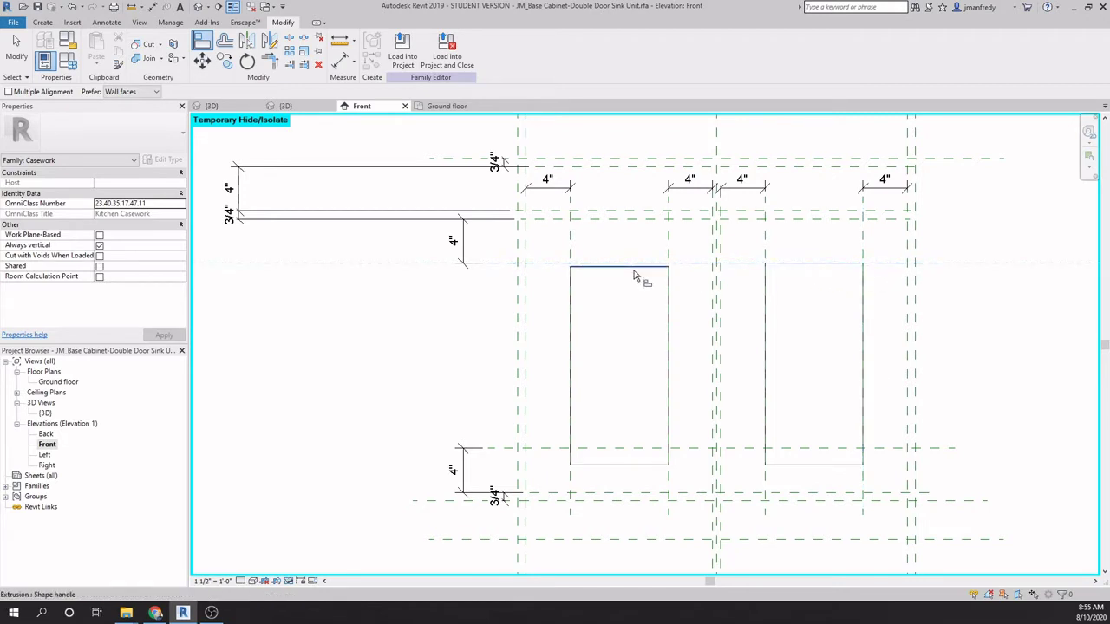
Step: Align and lock the bottom edges of both door panels to the lower horizontal reference plane
click(704, 449)
click(637, 464)
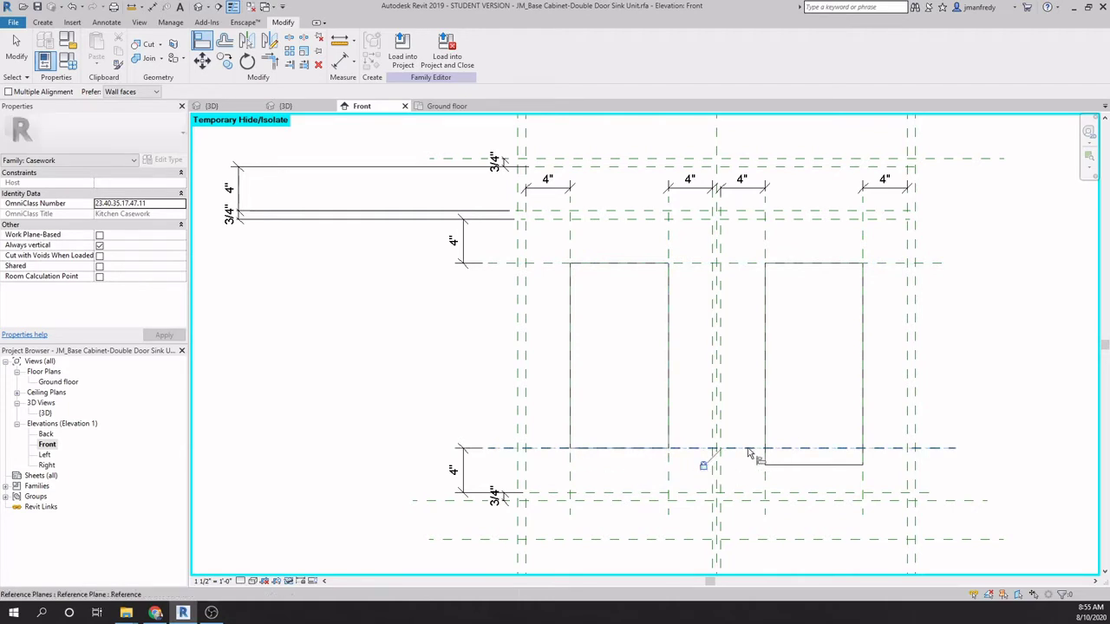
click(796, 467)
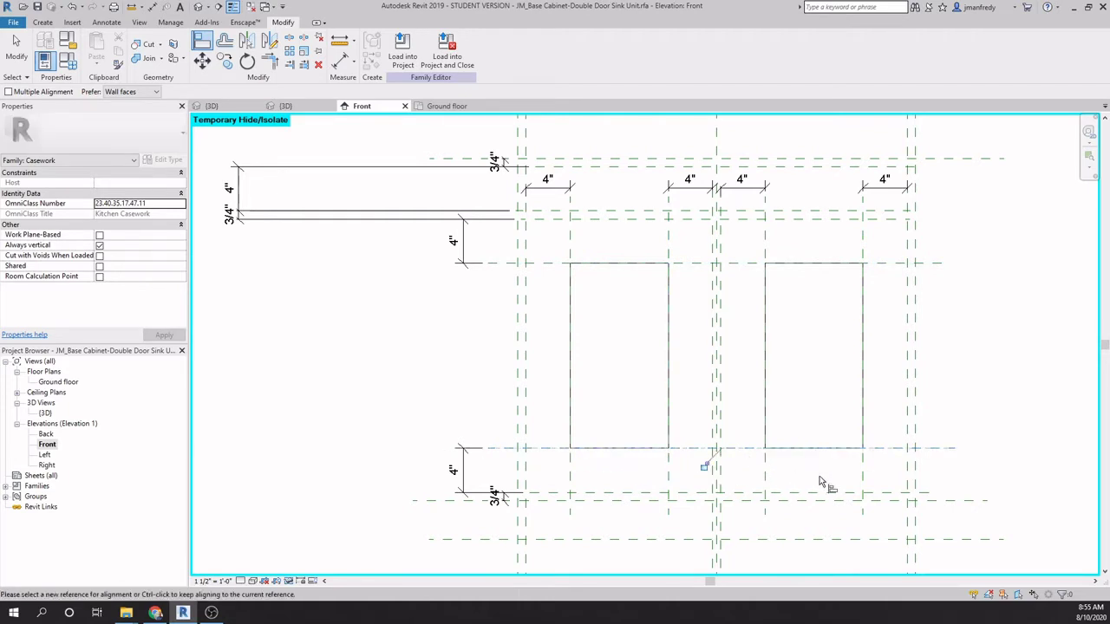
click(704, 469)
Step: Reset the temporary hide/isolate in the Front elevation and end the Align command
scroll(483, 399, down, 3)
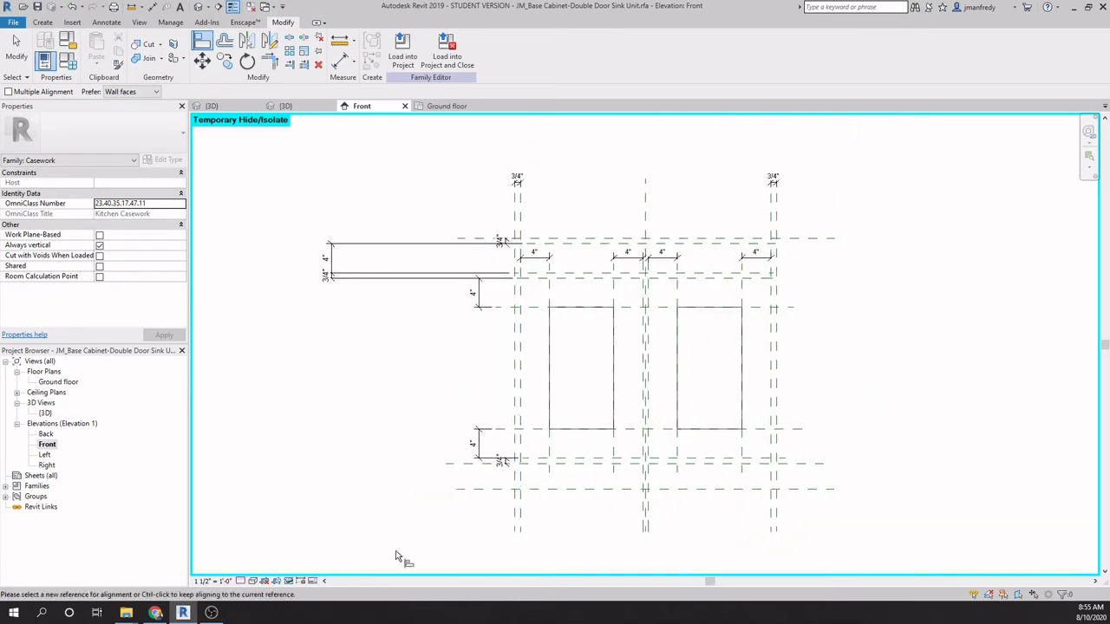
click(289, 581)
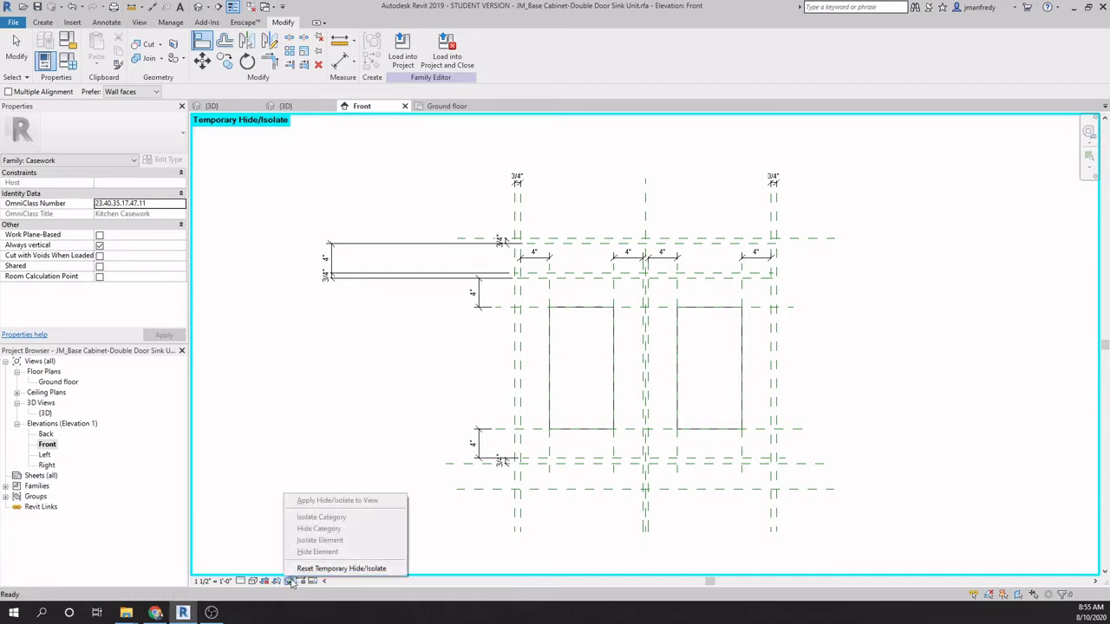
click(338, 569)
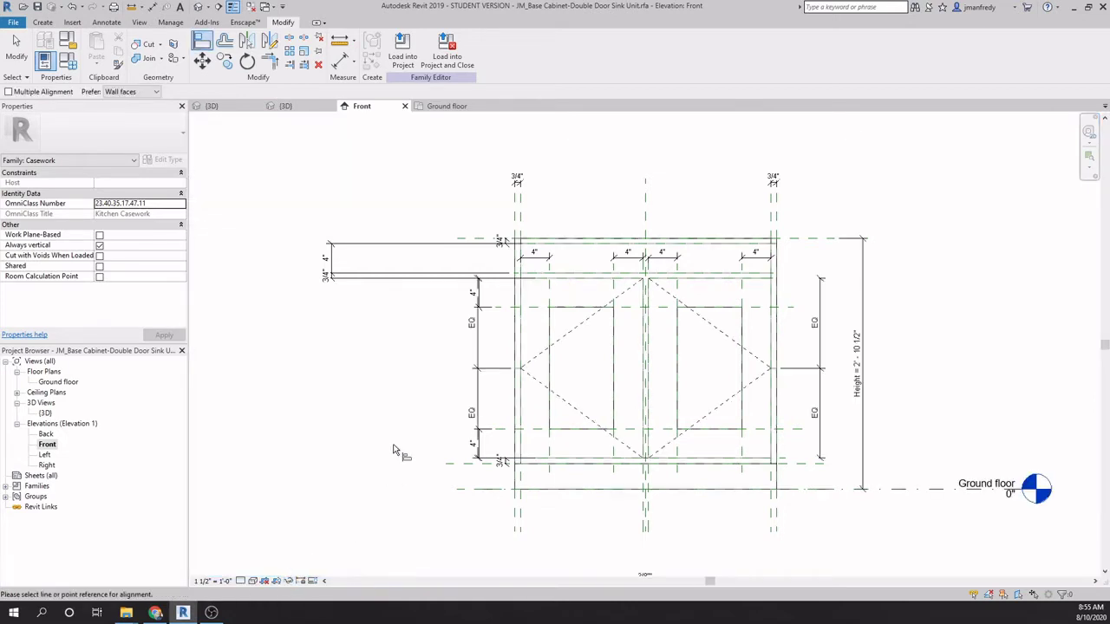
scroll(445, 445, up, 1)
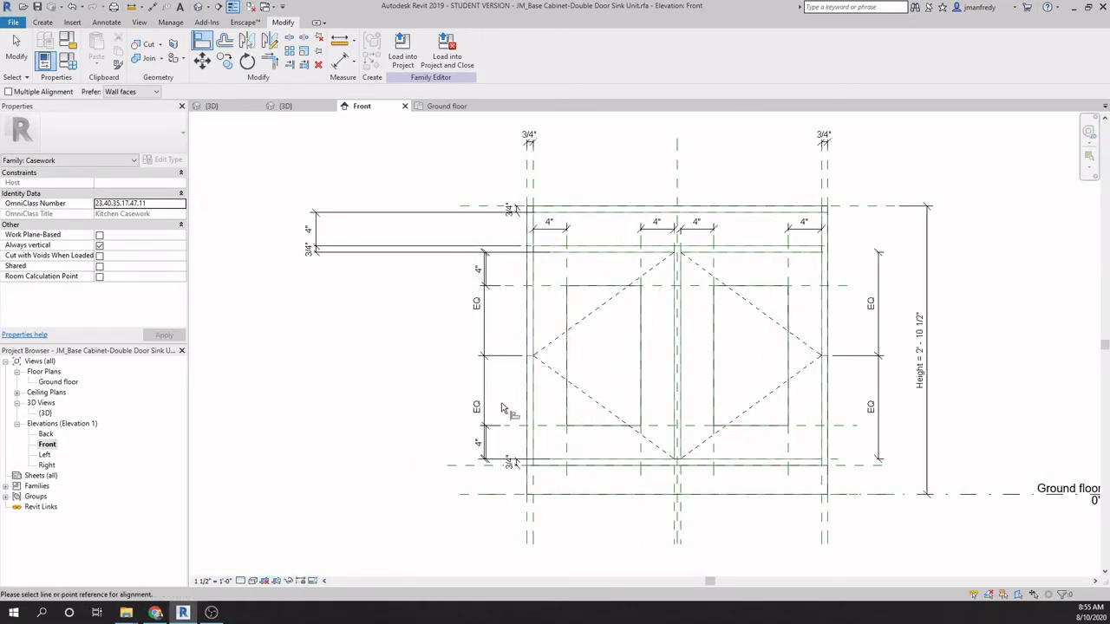
key(Escape)
Step: Move the upper and lower vertical 4" dimensions clear of the EQ dimension string, closer to the cabinet
scroll(438, 397, up, 1)
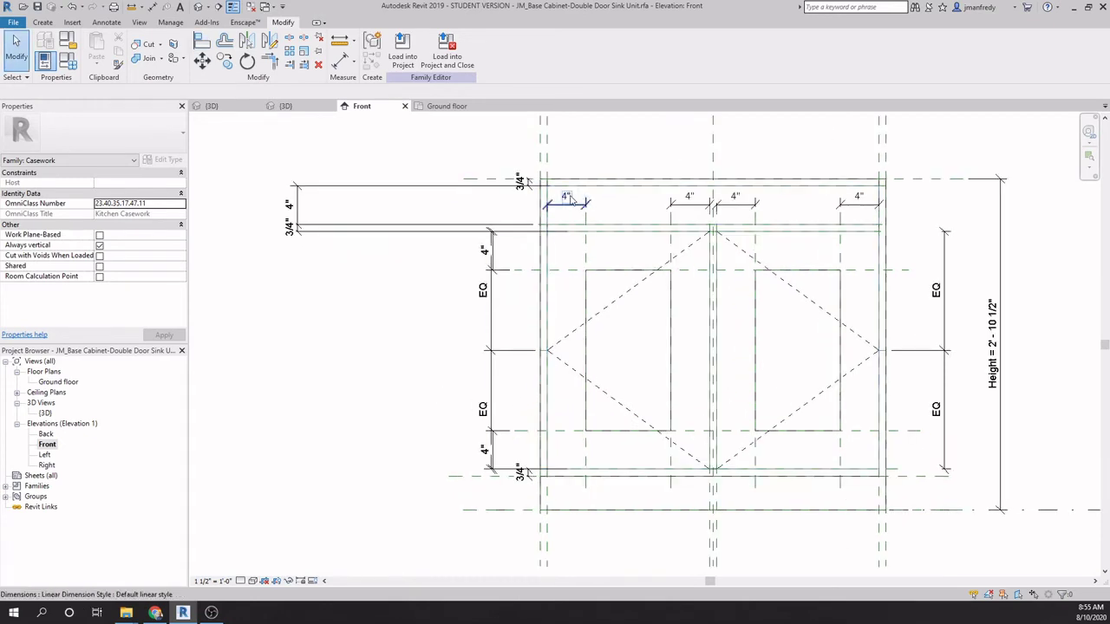
click(494, 249)
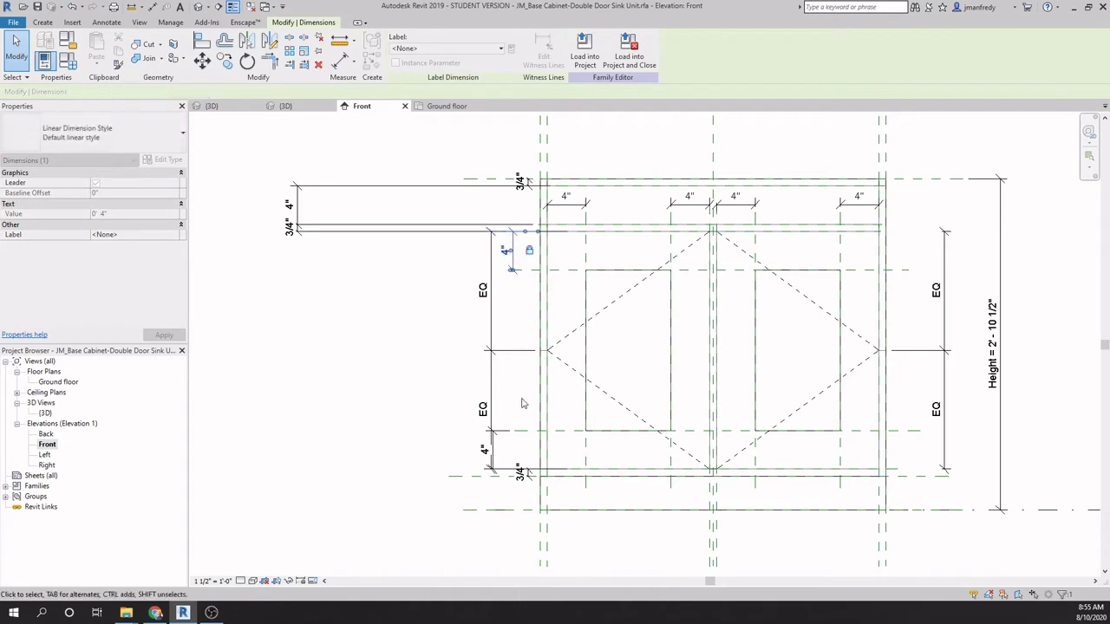
click(504, 441)
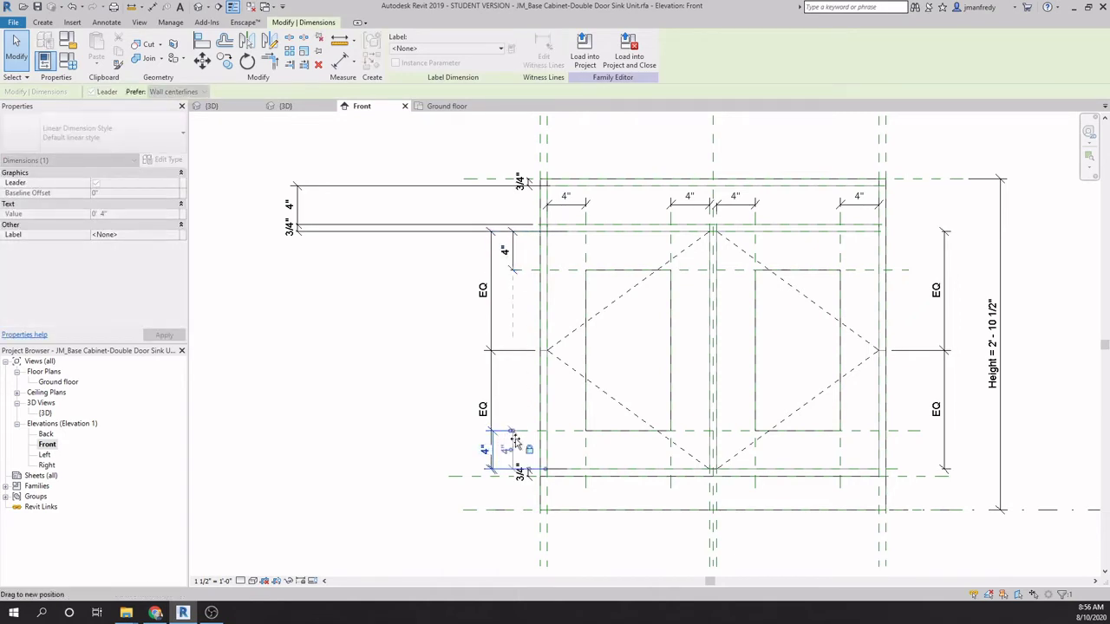
click(413, 391)
scroll(412, 400, down, 1)
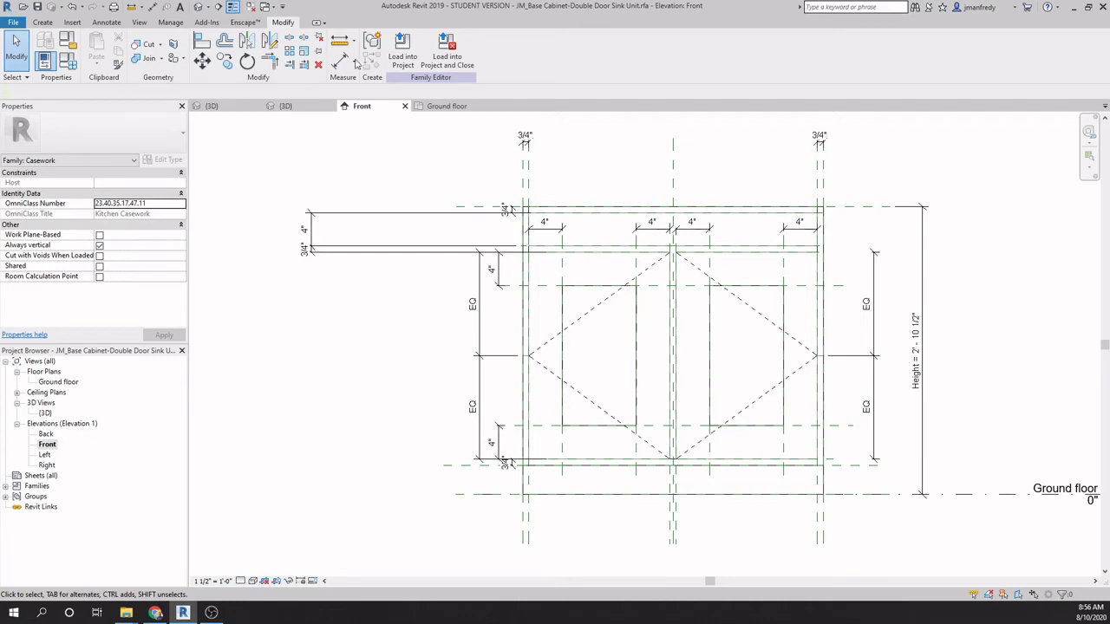
Step: Examine the door panel extrusions on the cabinet front in the 3D view
key(ctrl+Tab)
scroll(517, 358, down, 5)
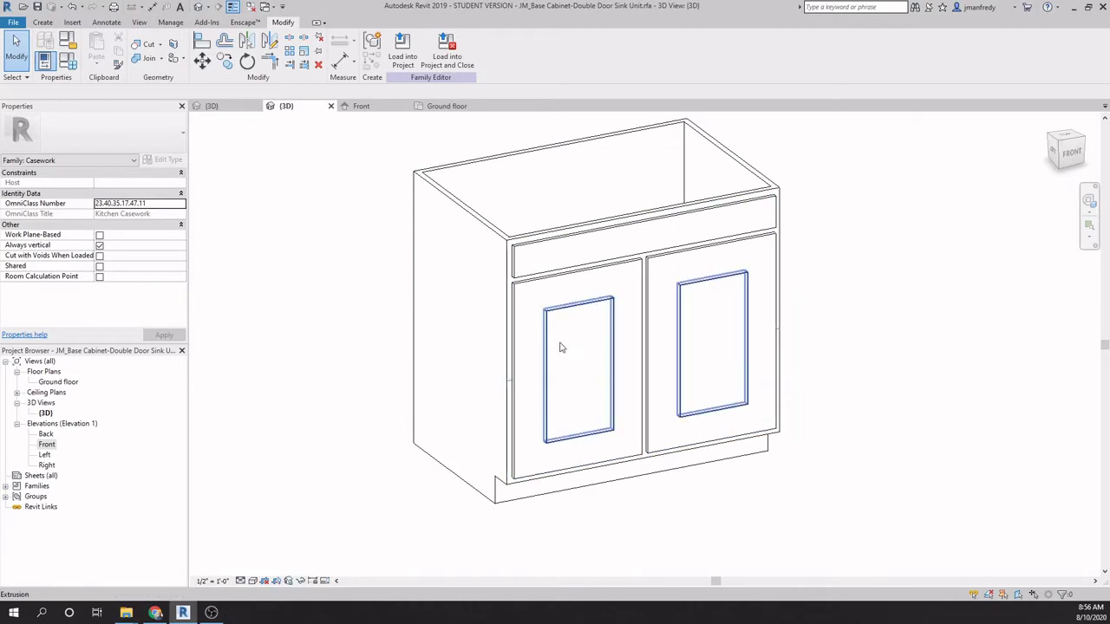
click(553, 321)
click(347, 367)
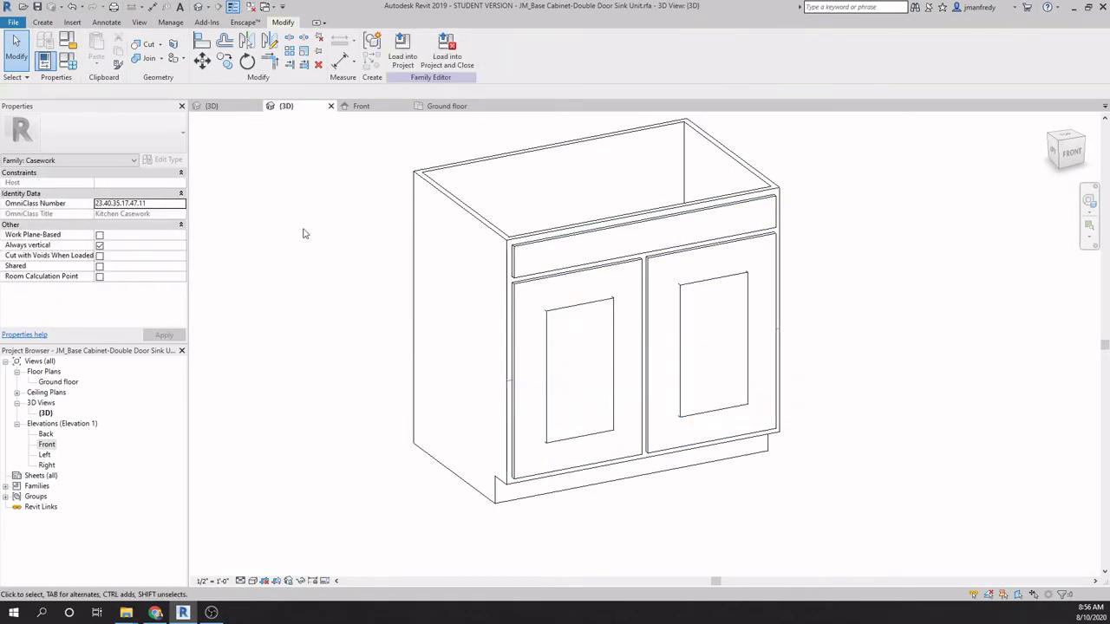
Step: Flex the 36" family type by setting its Width to 5' and applying it
click(69, 62)
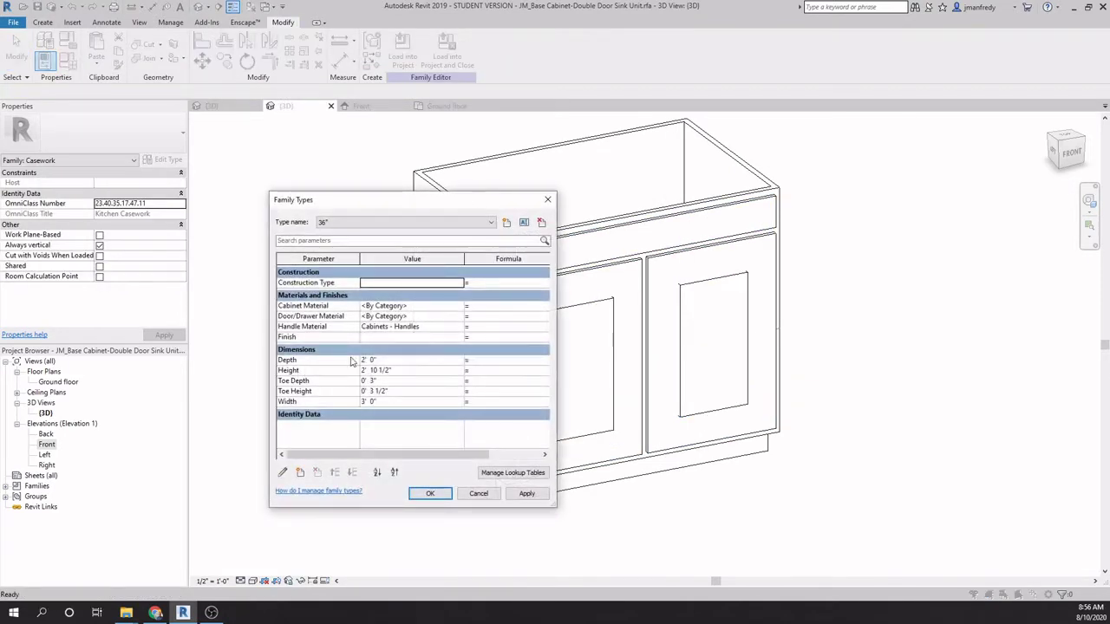
click(409, 400)
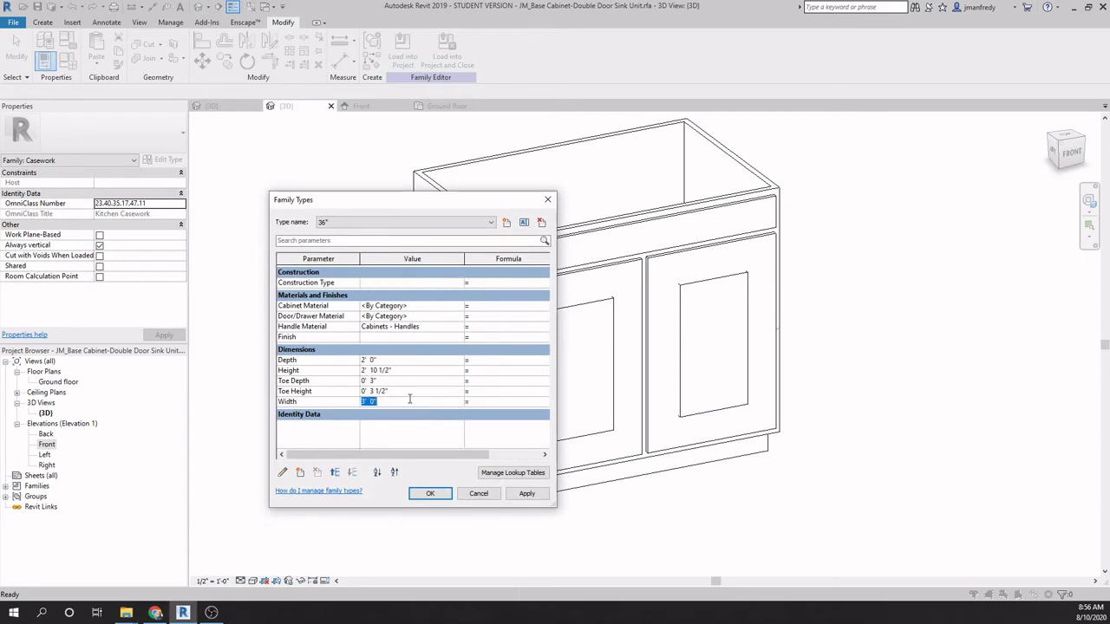
drag(390, 201, 242, 213)
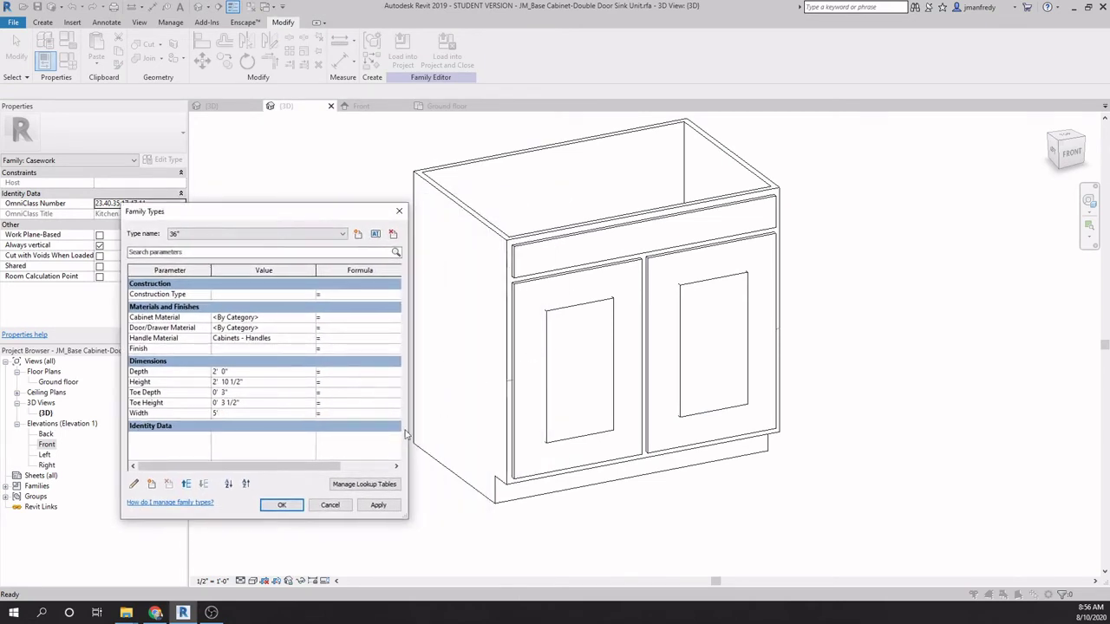
click(378, 505)
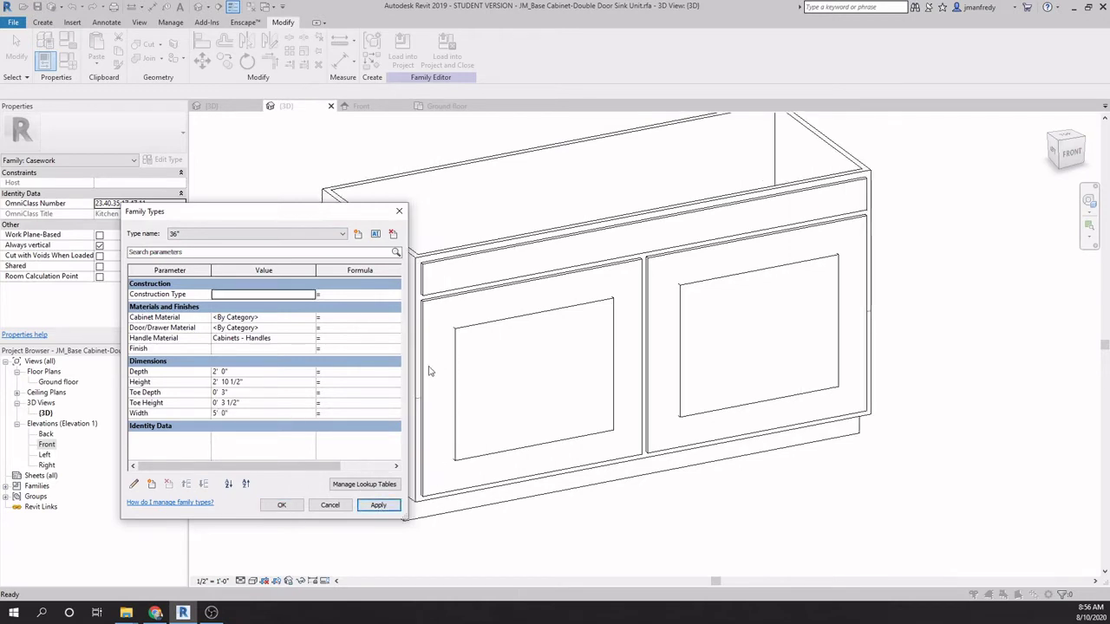
Step: Restore the 36" family type's Width to 3' 0" and apply it
click(267, 414)
text(3)
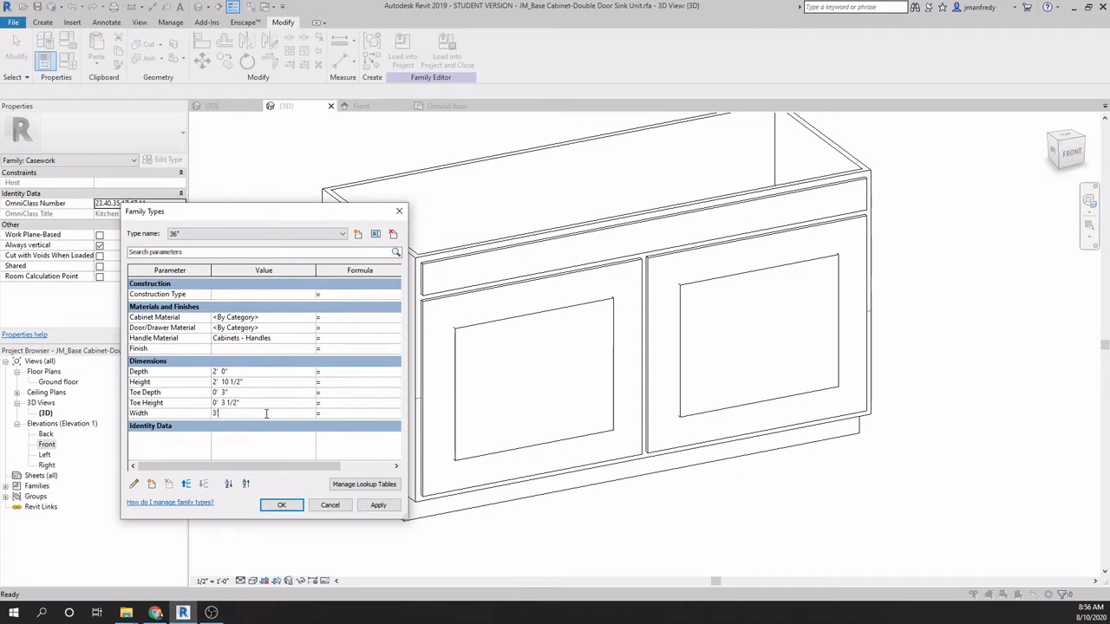
key(Tab)
drag(260, 466, 208, 466)
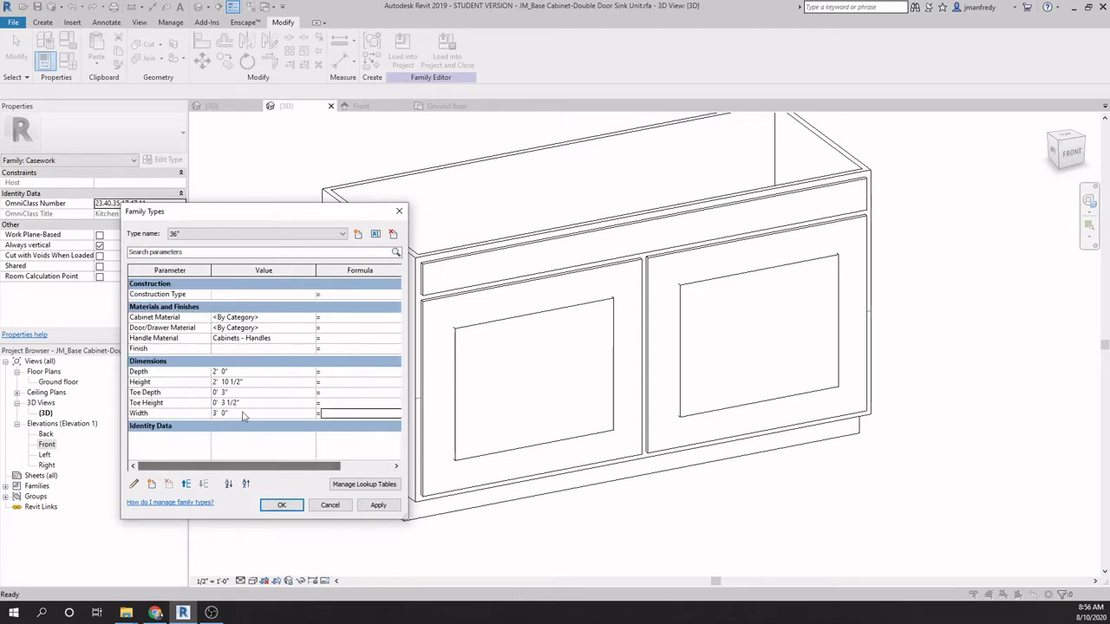
click(378, 505)
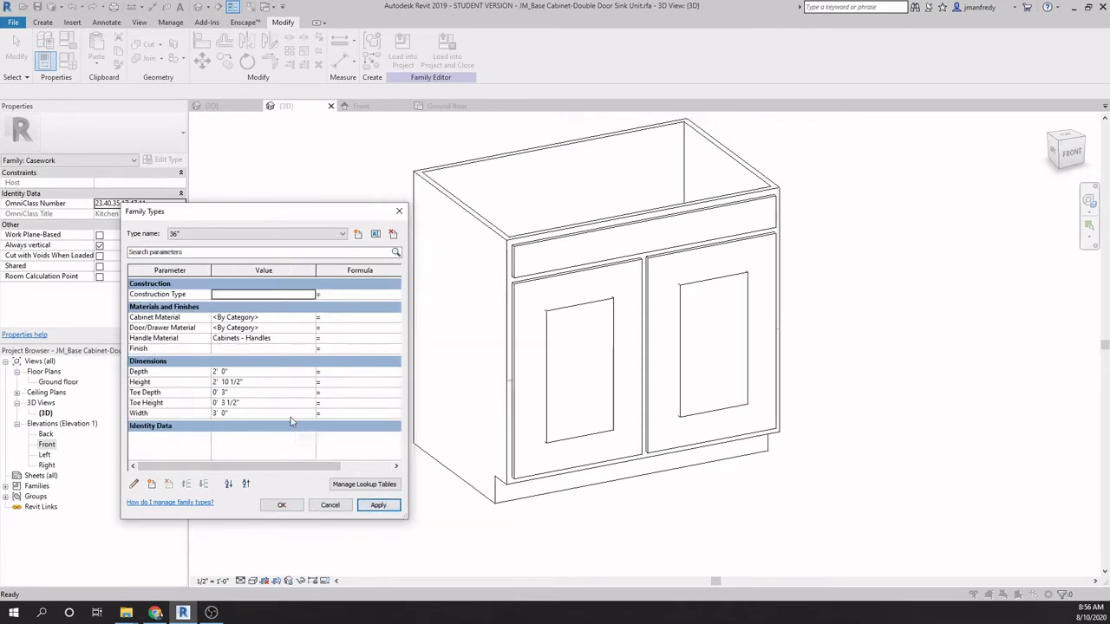
Step: Flex the 36" family type by setting its Height to 3' 10 1/2" and applying it
click(258, 385)
click(225, 384)
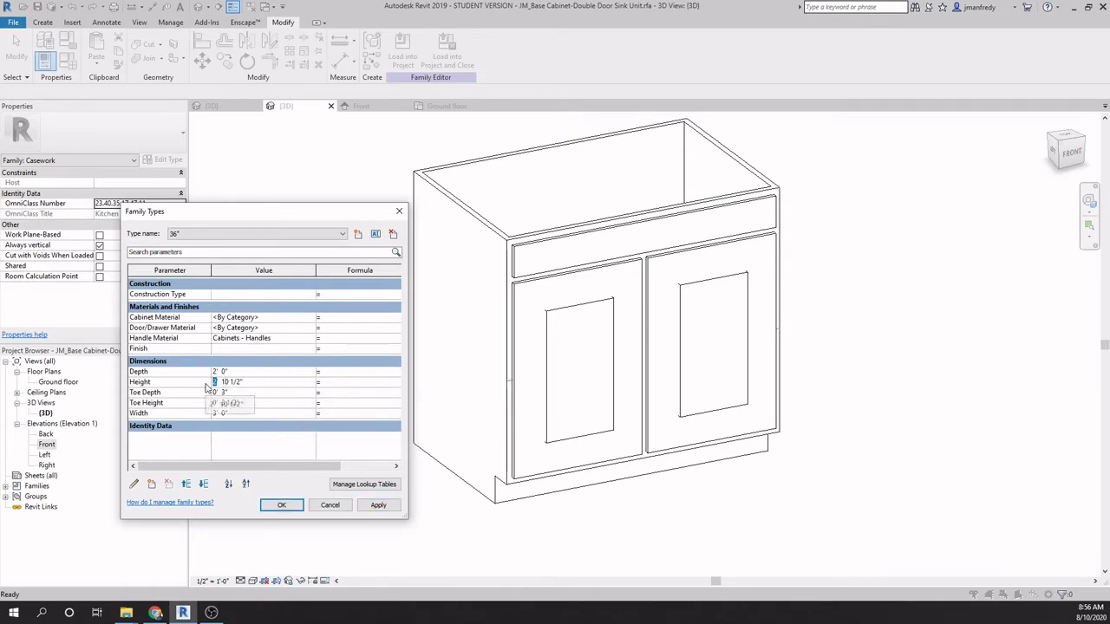
text(3)
click(378, 505)
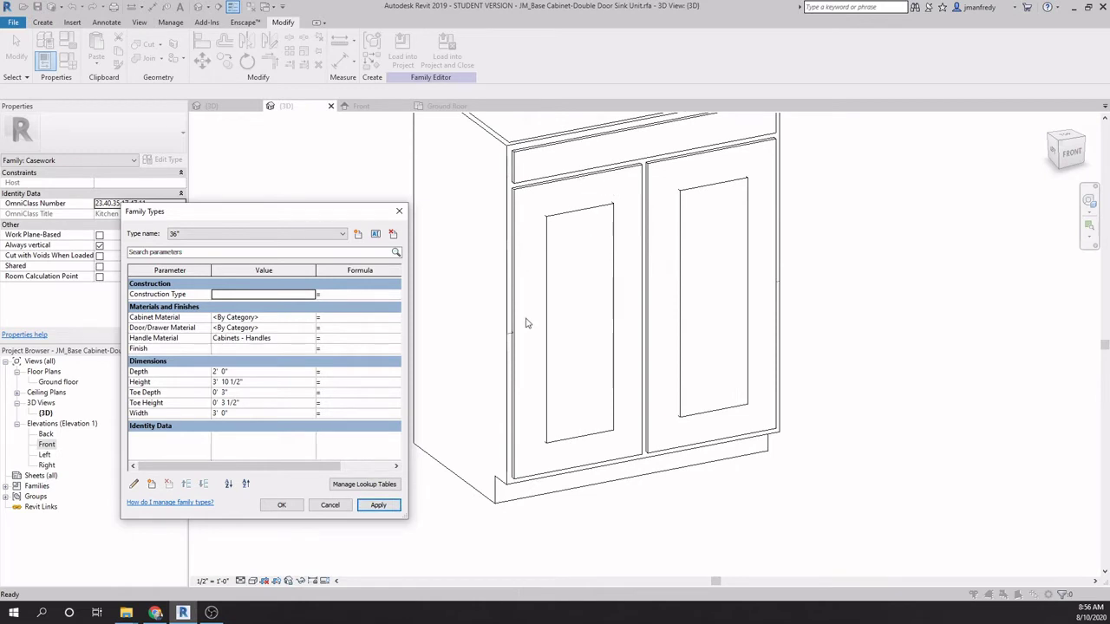
Step: Restore the 36" type's Height to 2' 10 1/2", apply it and close Family Types
click(248, 384)
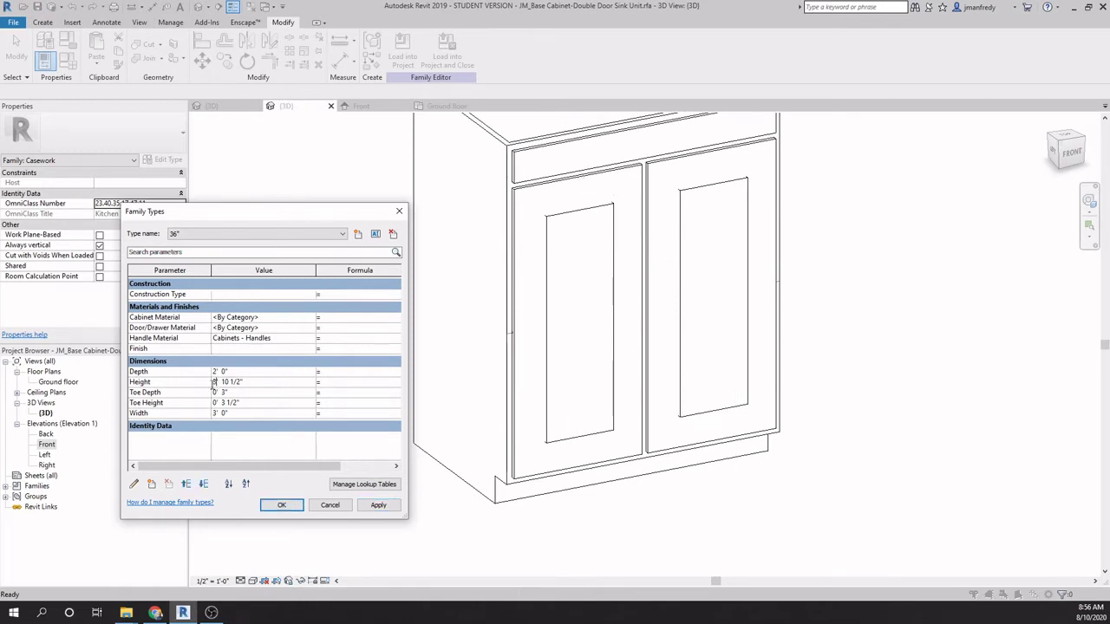
click(379, 505)
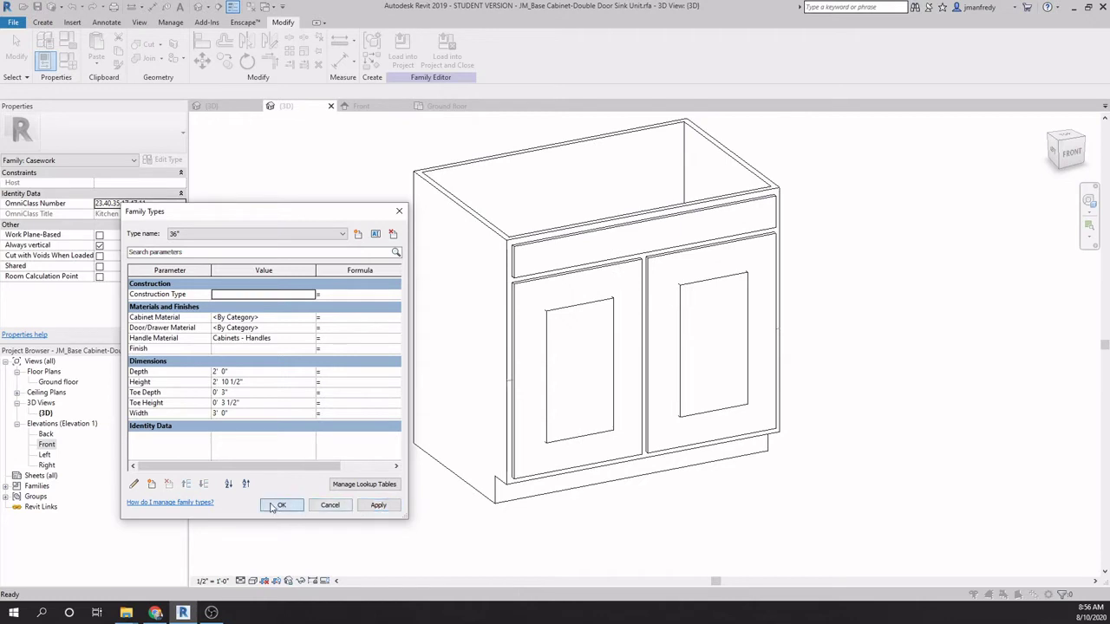
click(281, 504)
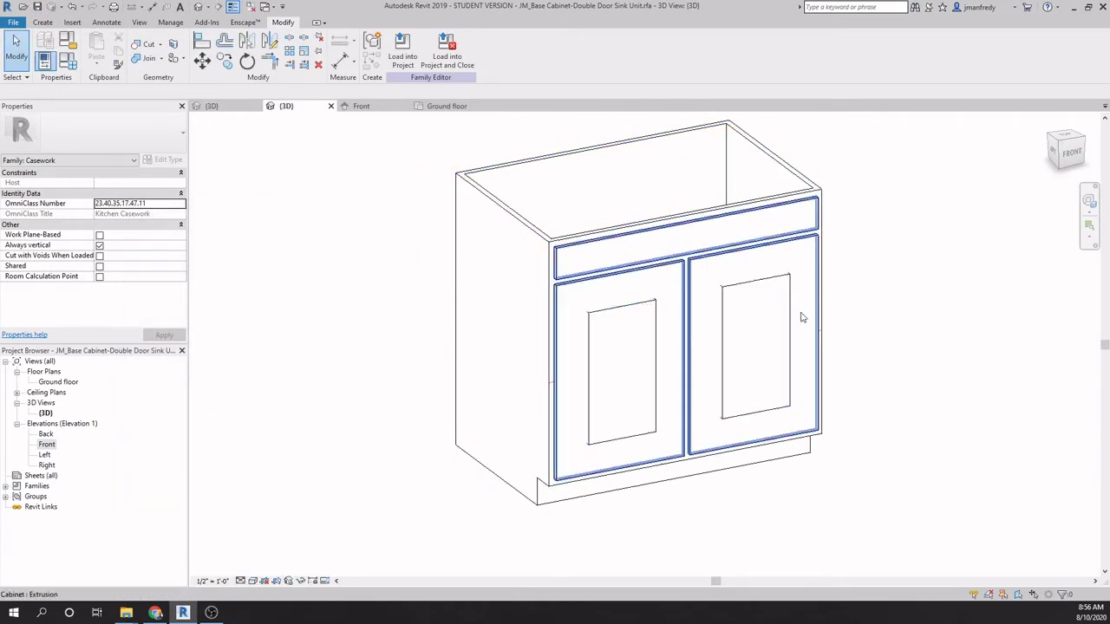
Step: Inspect the inset panel extrusion and the door and drawer front extrusion in the 3D view
scroll(677, 426, up, 2)
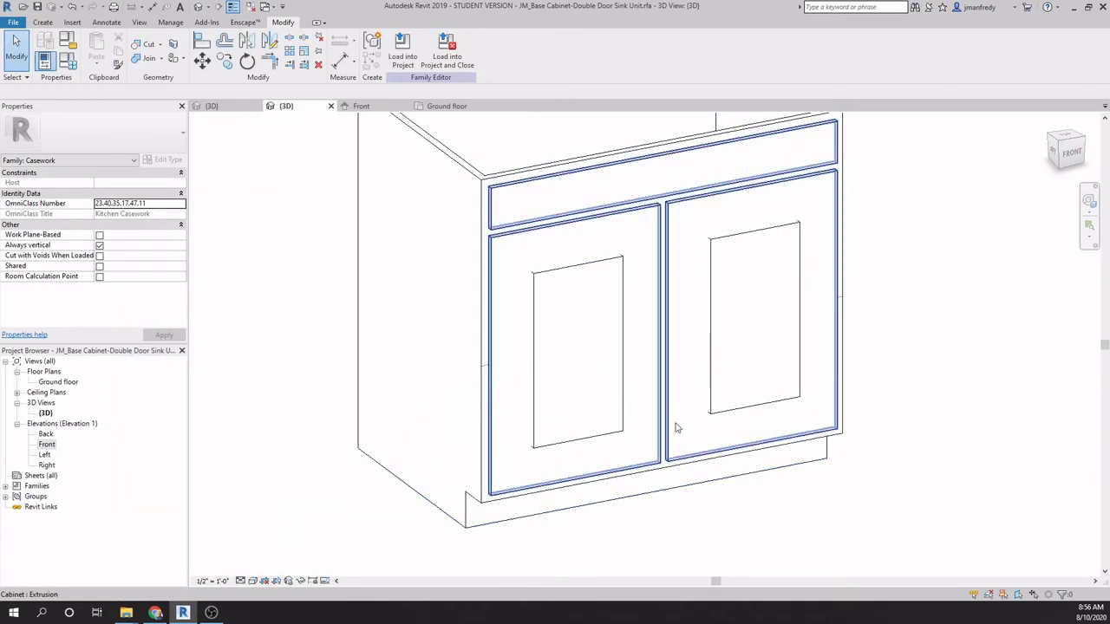
click(609, 274)
scroll(635, 308, down, 2)
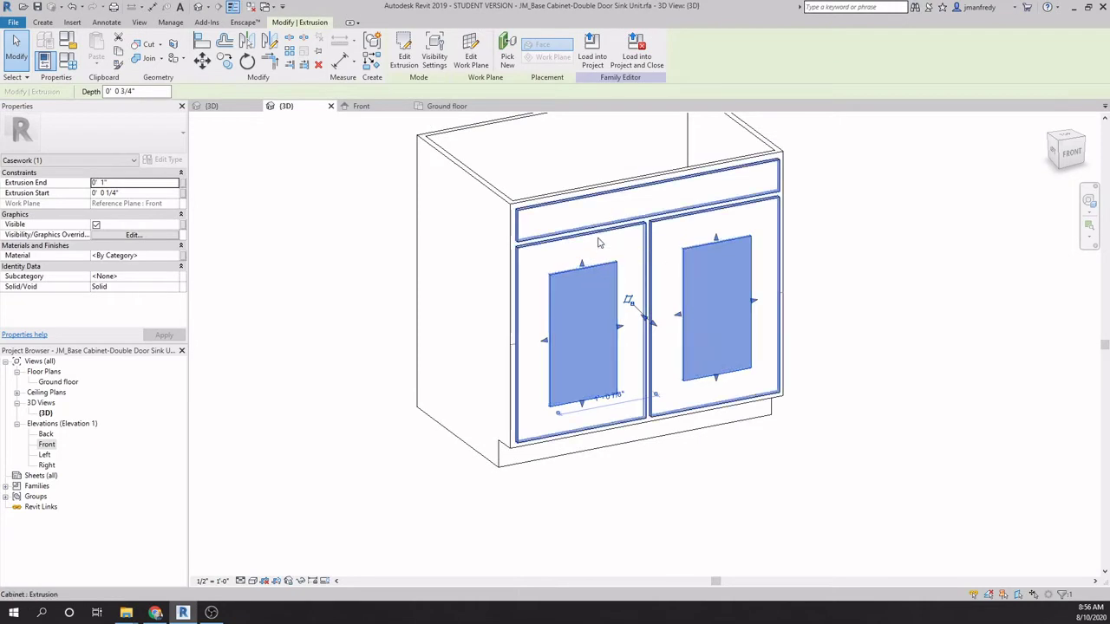
click(598, 242)
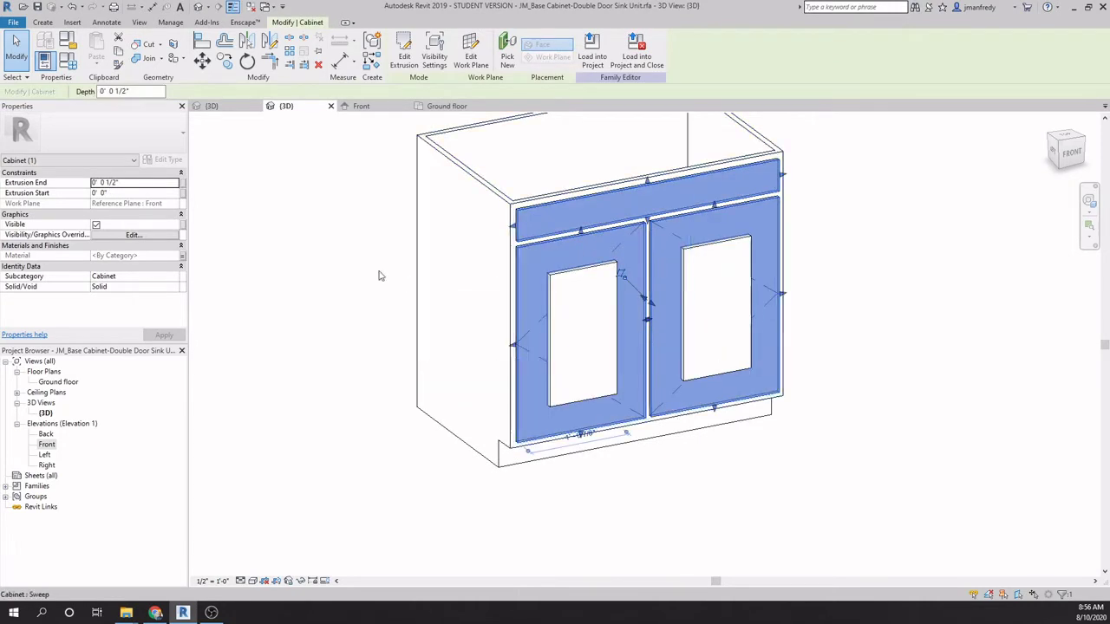
click(406, 281)
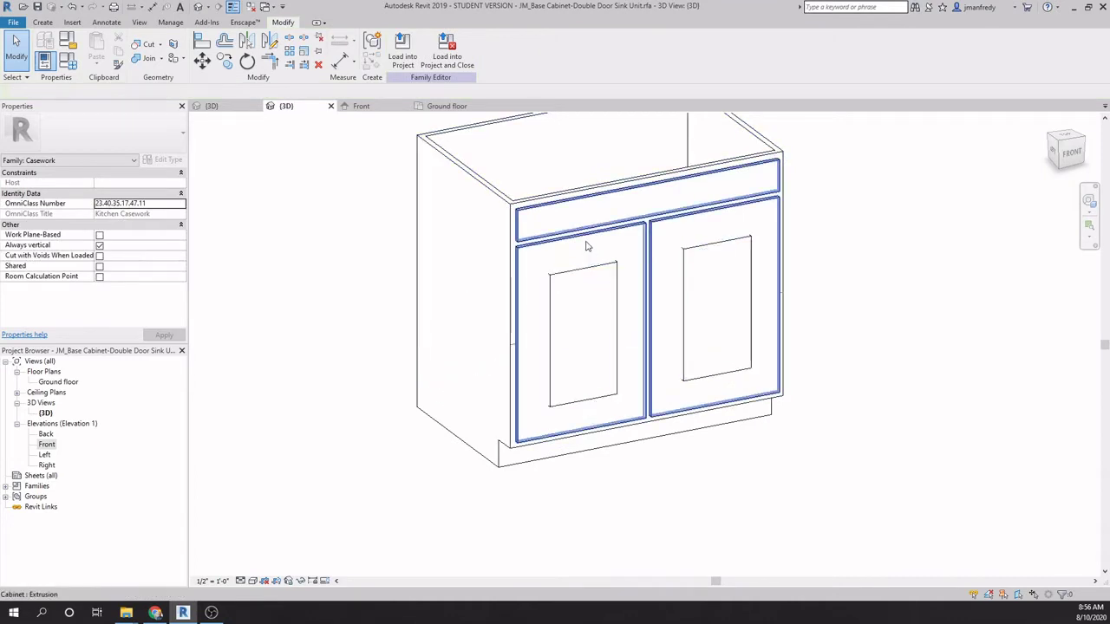
middle_drag(389, 272, 391, 359)
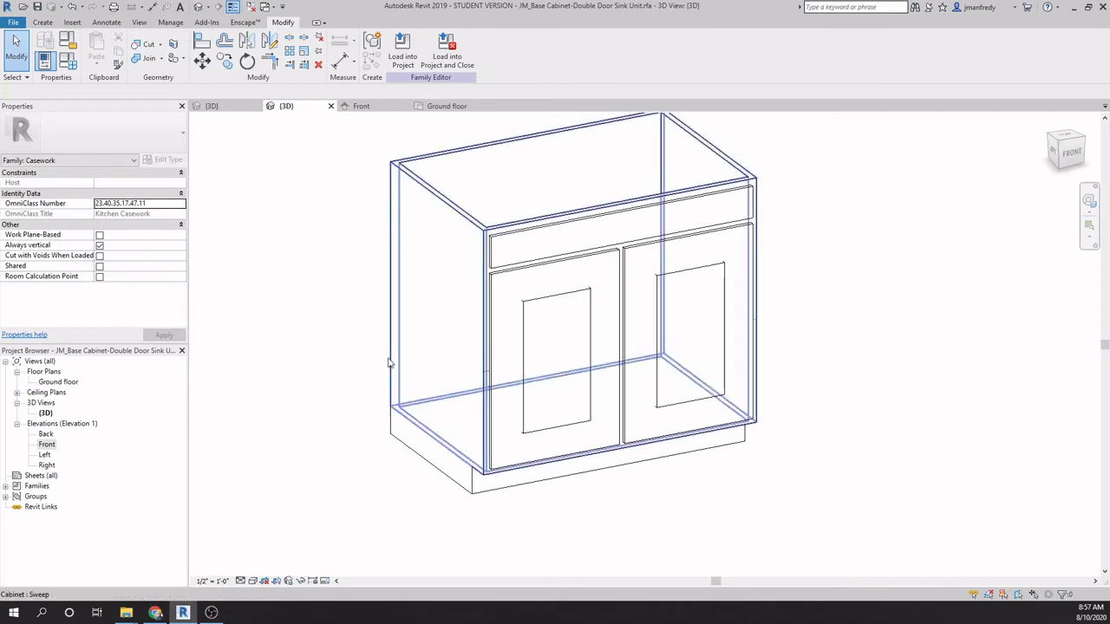
Step: Change the inset door panel extrusion from Solid to Void
click(556, 314)
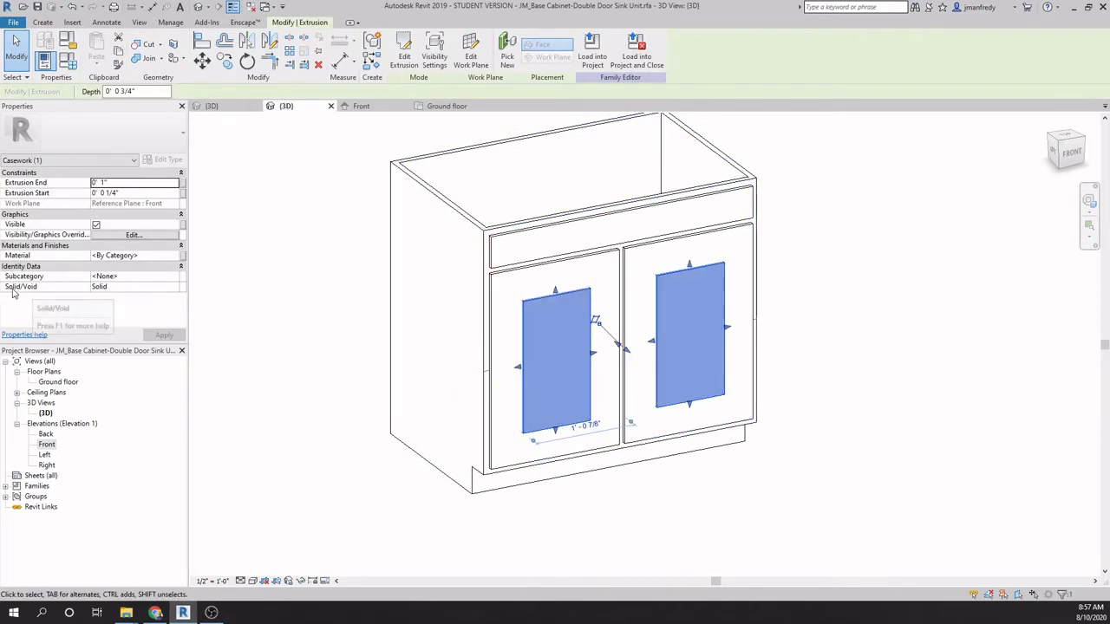
click(166, 293)
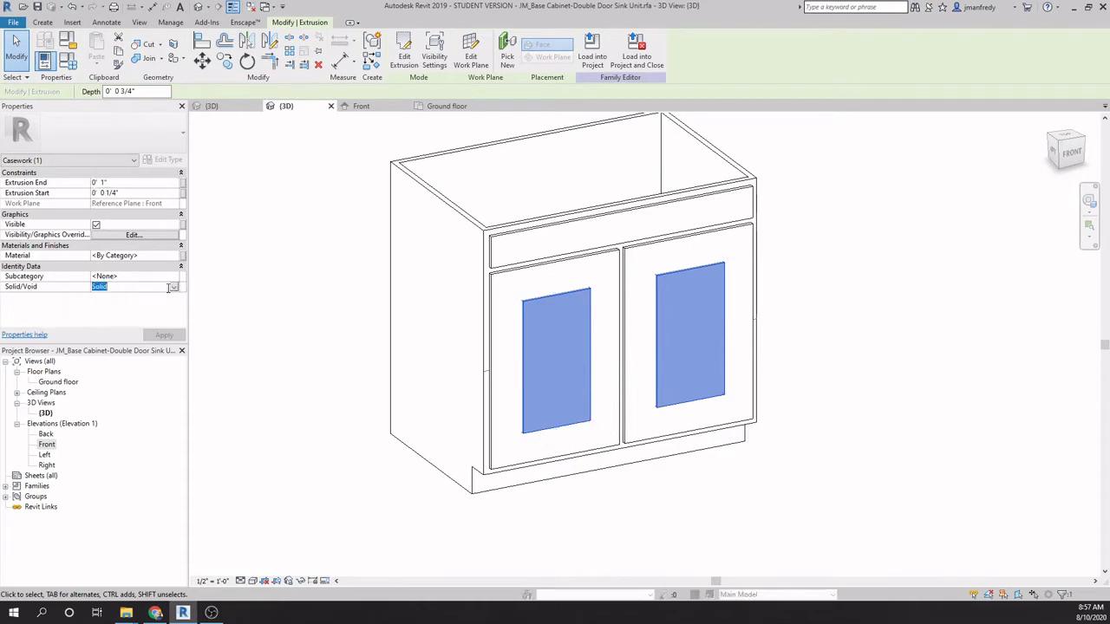
click(174, 287)
click(98, 306)
click(313, 334)
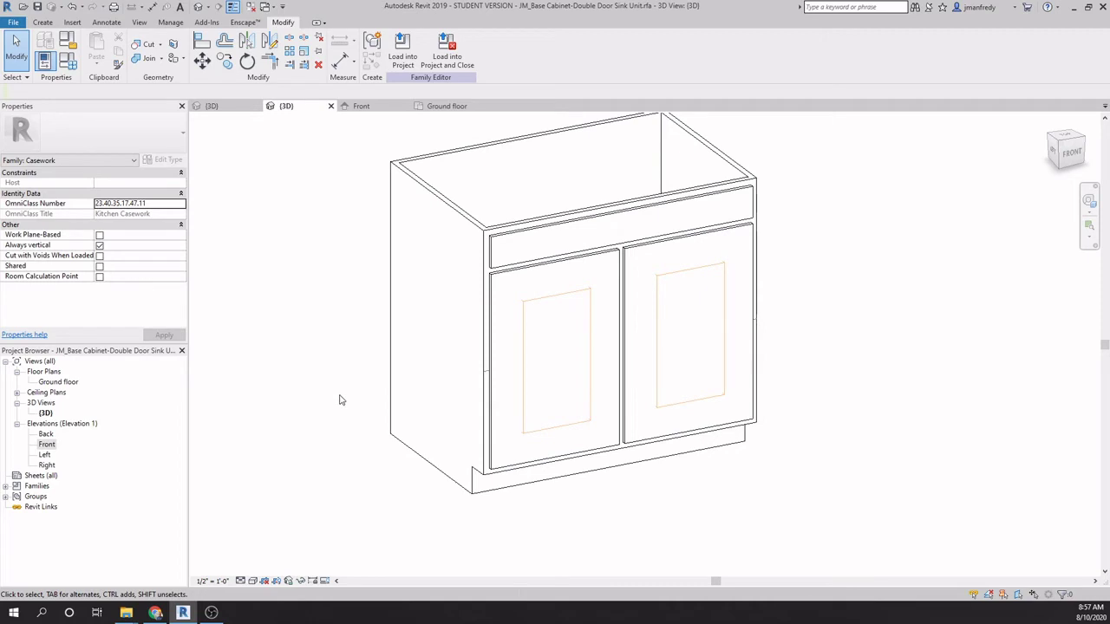
Step: Cut the door front extrusion with the panel void and check the recessed panel edges up close
click(149, 46)
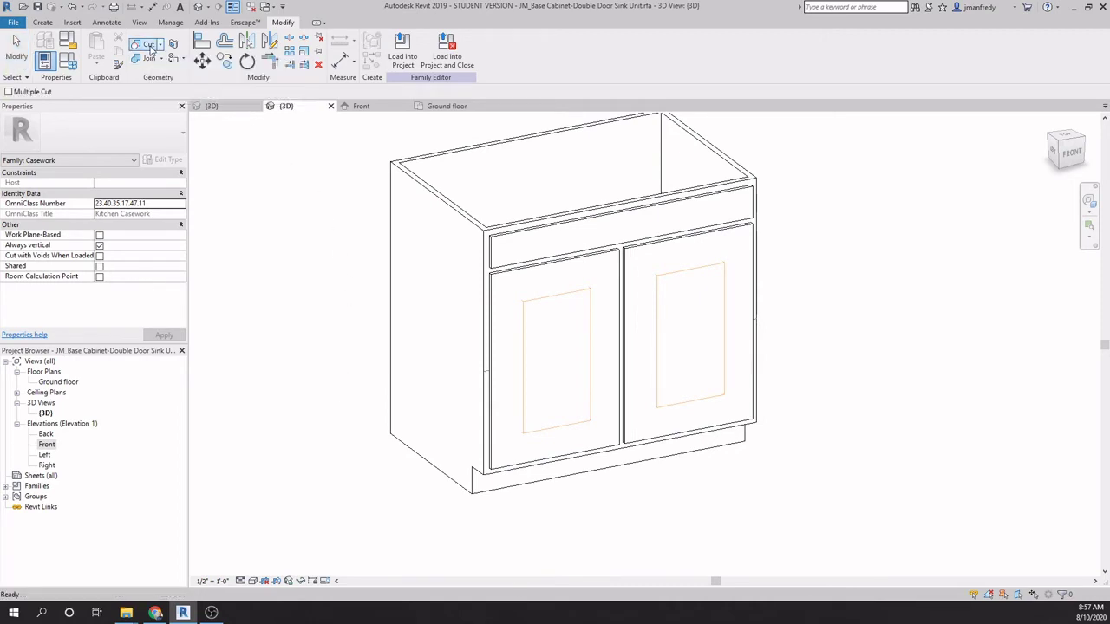
click(508, 274)
click(521, 293)
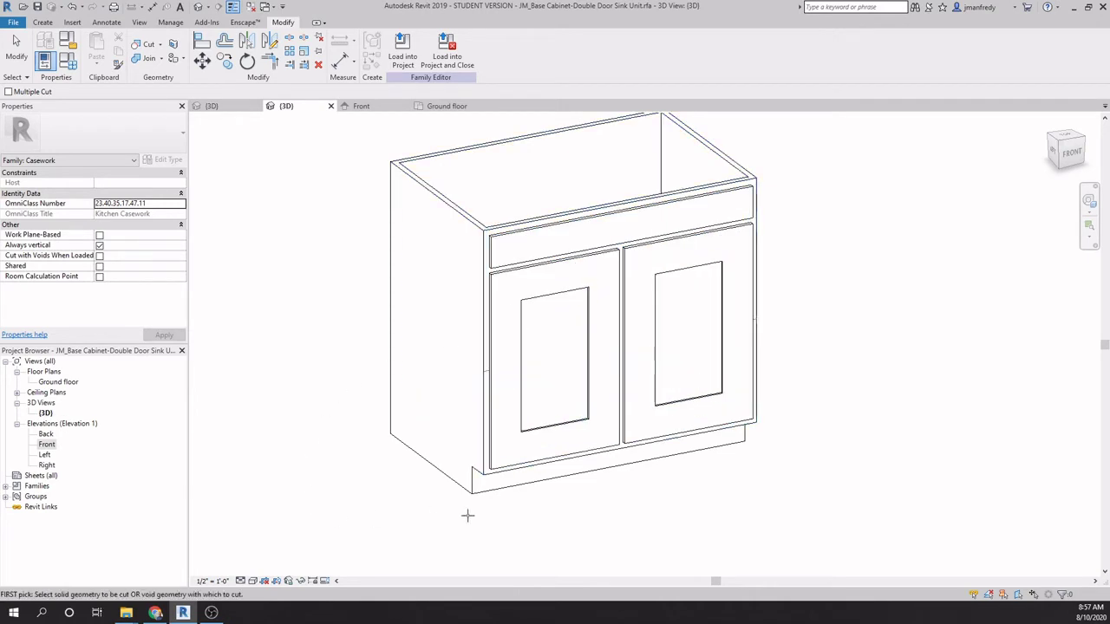
scroll(426, 515, up, 5)
scroll(598, 430, up, 3)
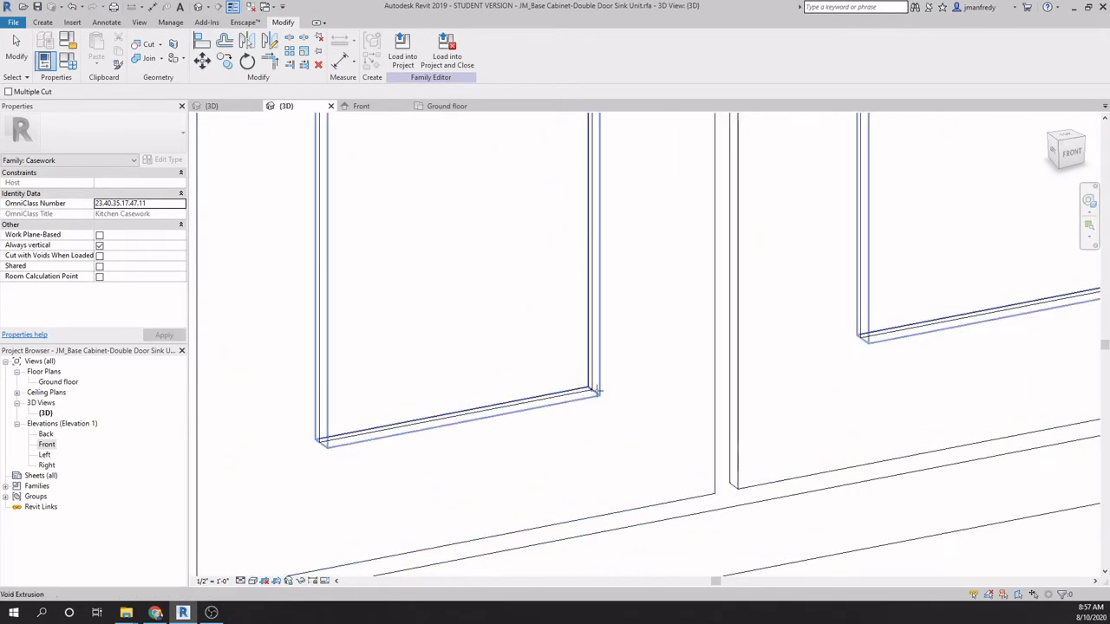
scroll(593, 389, down, 5)
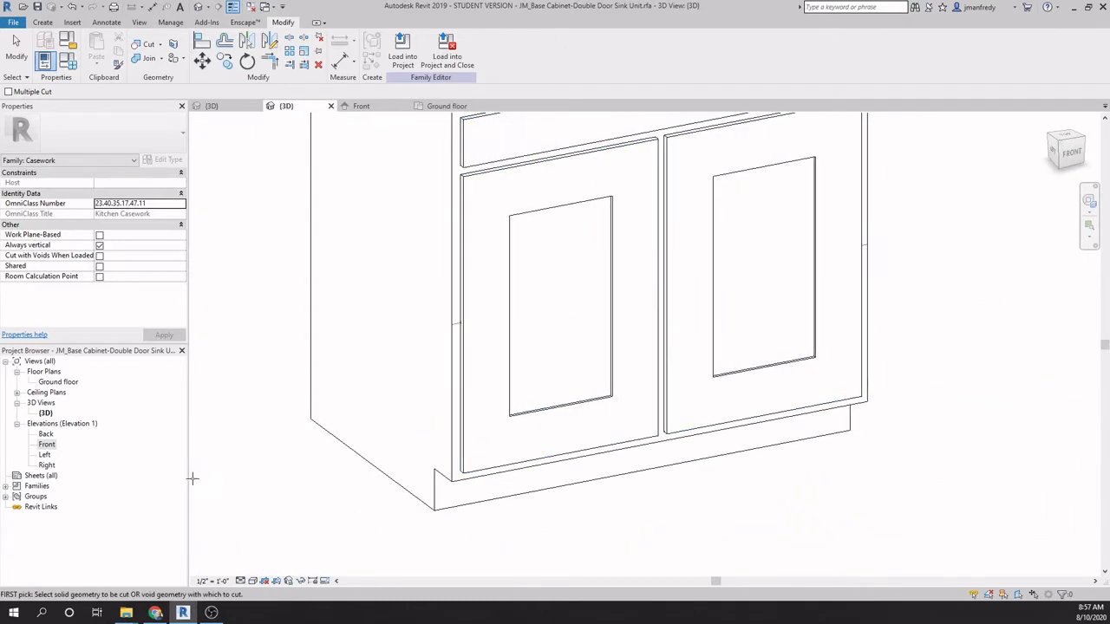
Step: Open the Front elevation and turn off all annotation categories in its visibility/graphic overrides
double_click(47, 444)
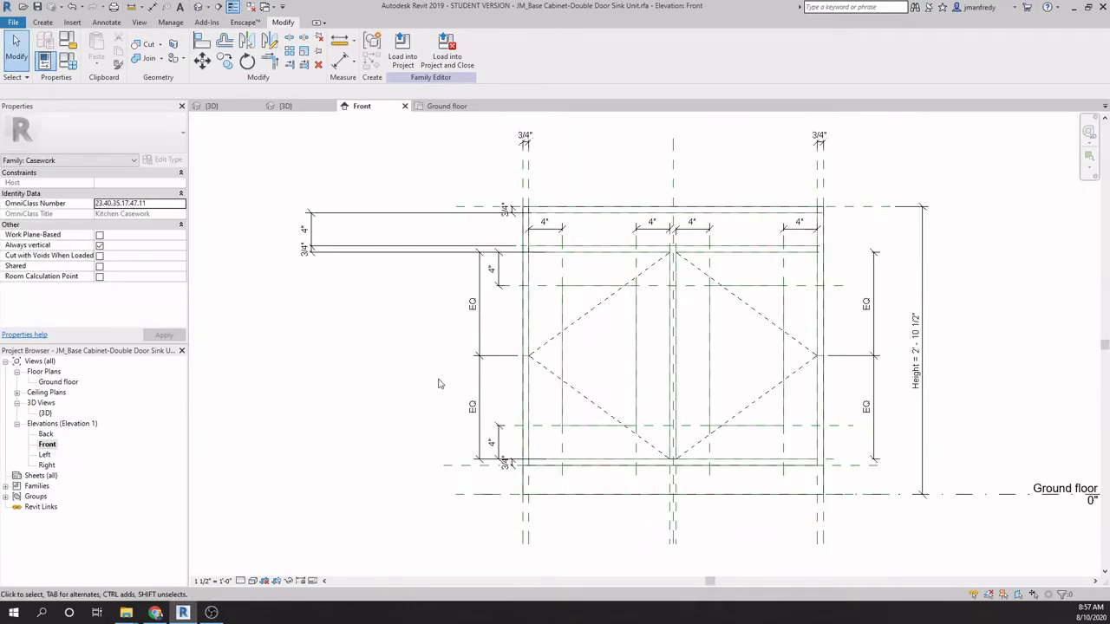
middle_drag(422, 375, 399, 387)
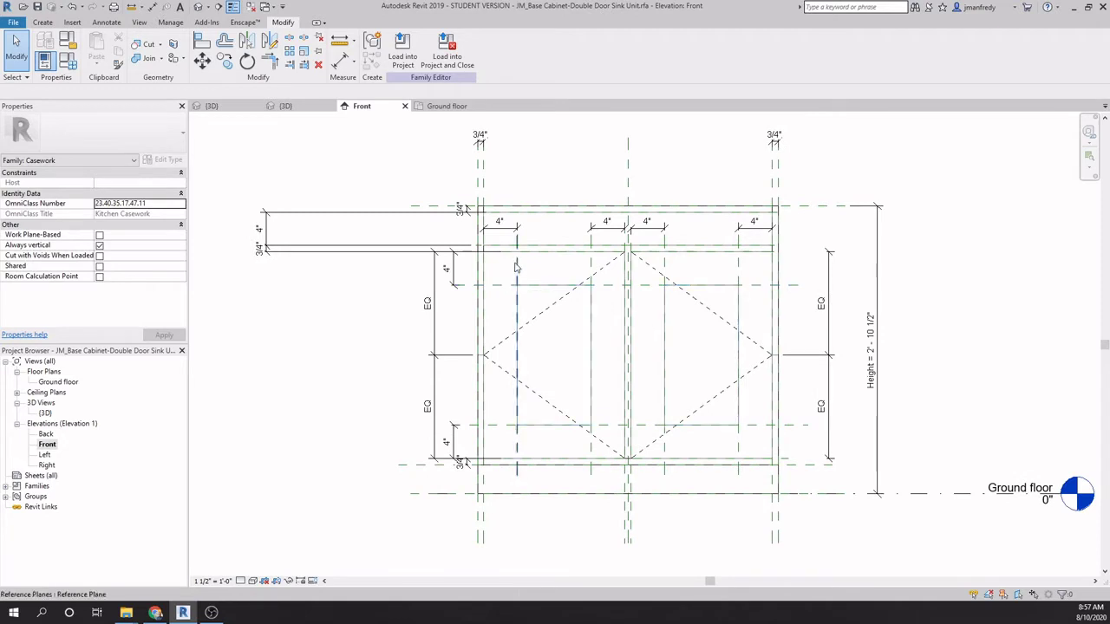
scroll(413, 328, down, 1)
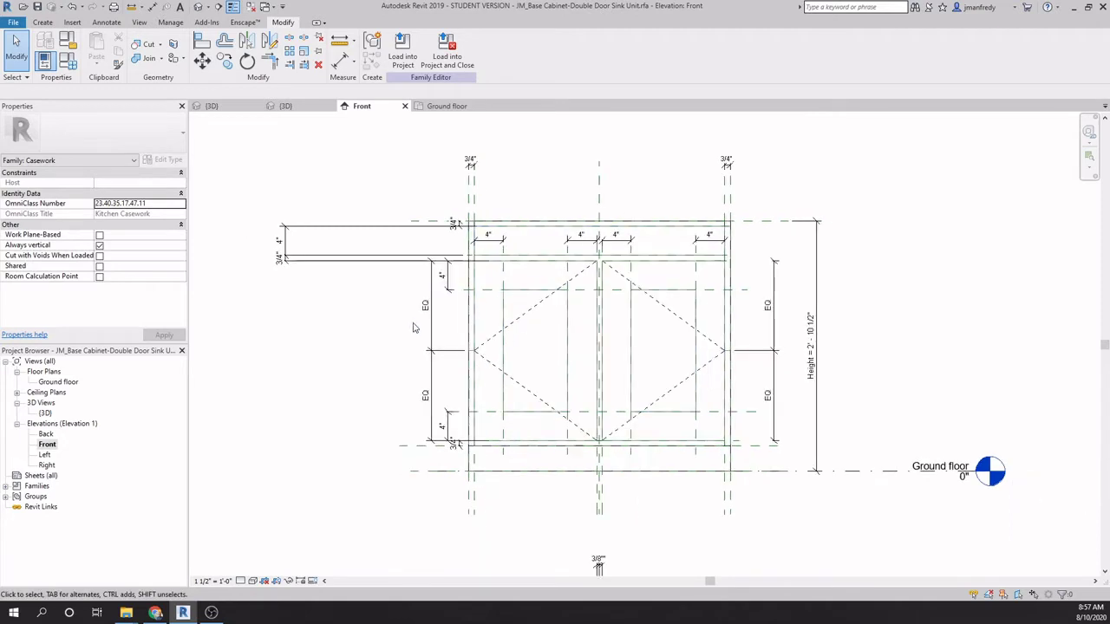
scroll(389, 396, down, 1)
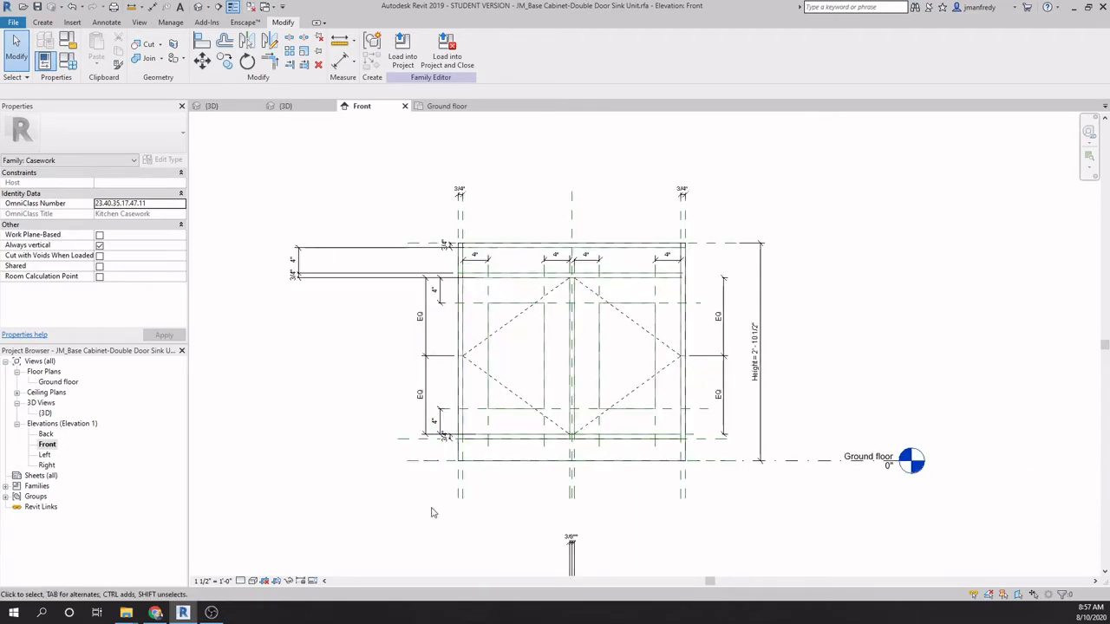
middle_drag(504, 506, 534, 500)
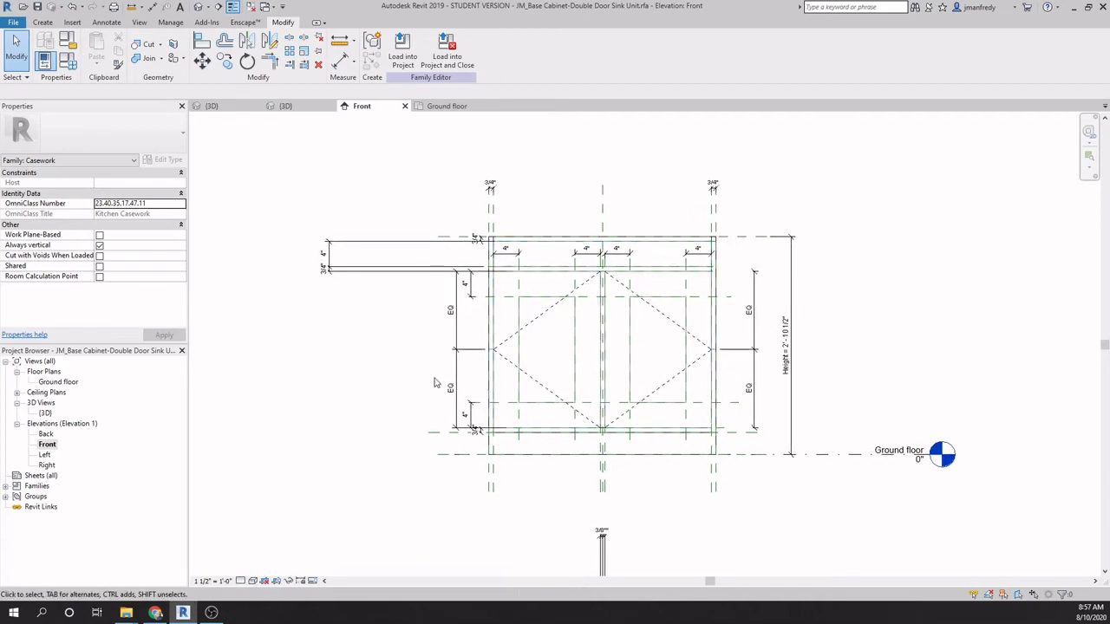
key(v)
key(v)
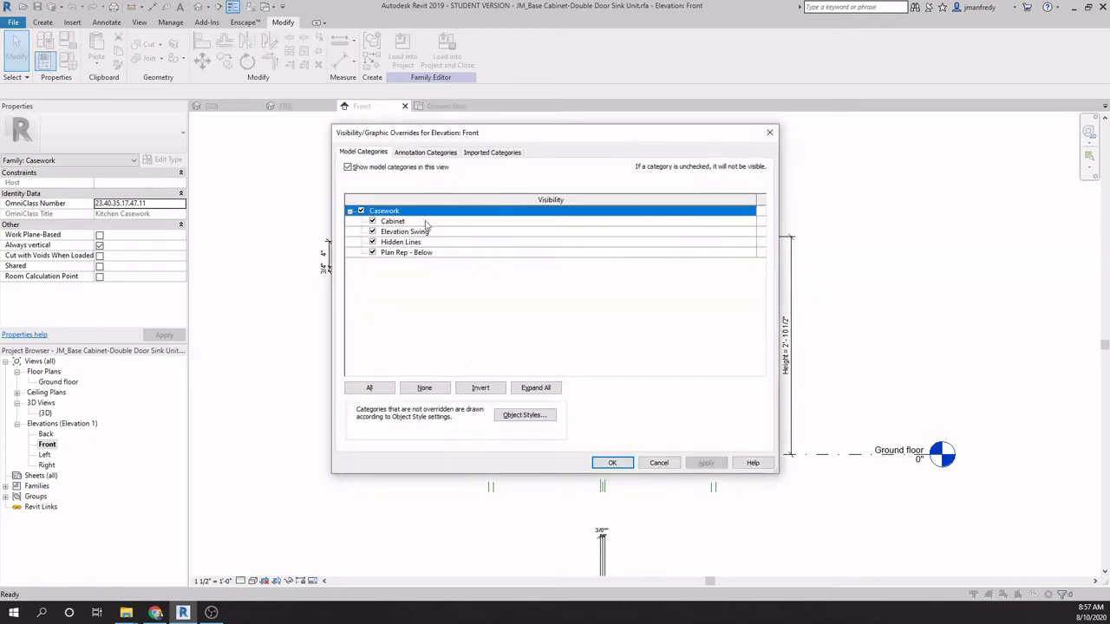
click(422, 154)
click(347, 166)
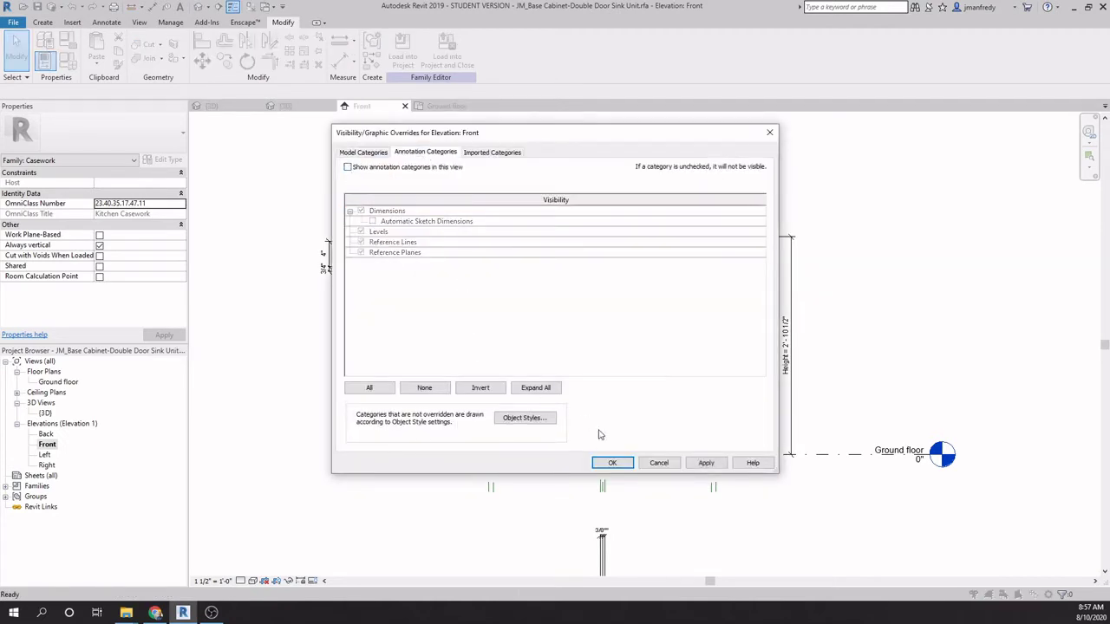
click(612, 462)
scroll(433, 412, up, 4)
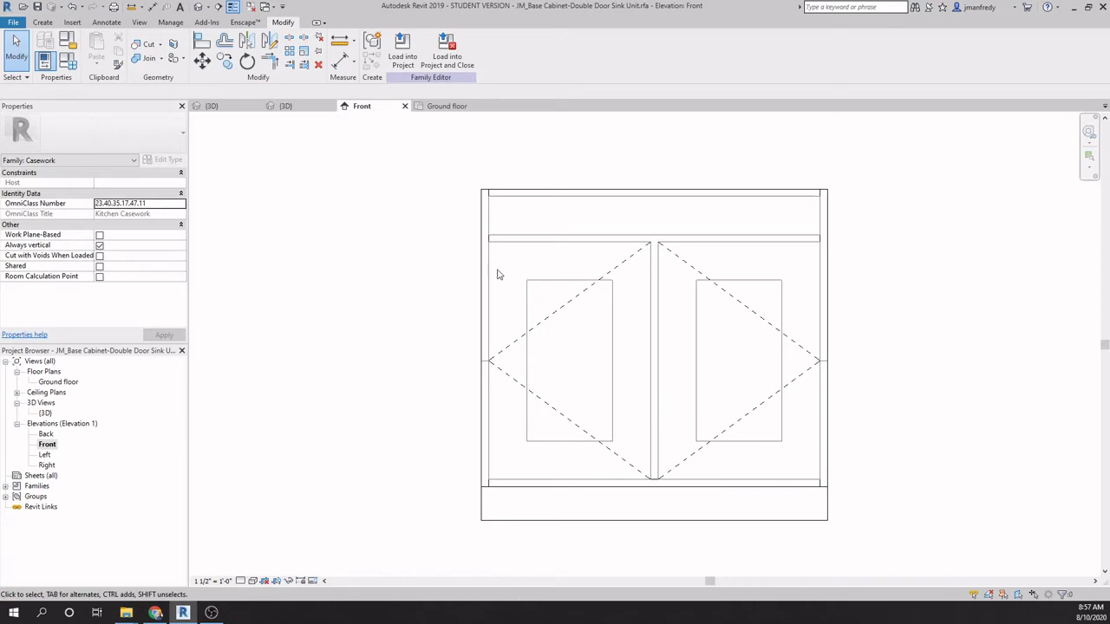
Step: Start a Split Face on the cabinet front and sketch vertical lines from the left door panel's upper corners to the door's top edge
click(494, 276)
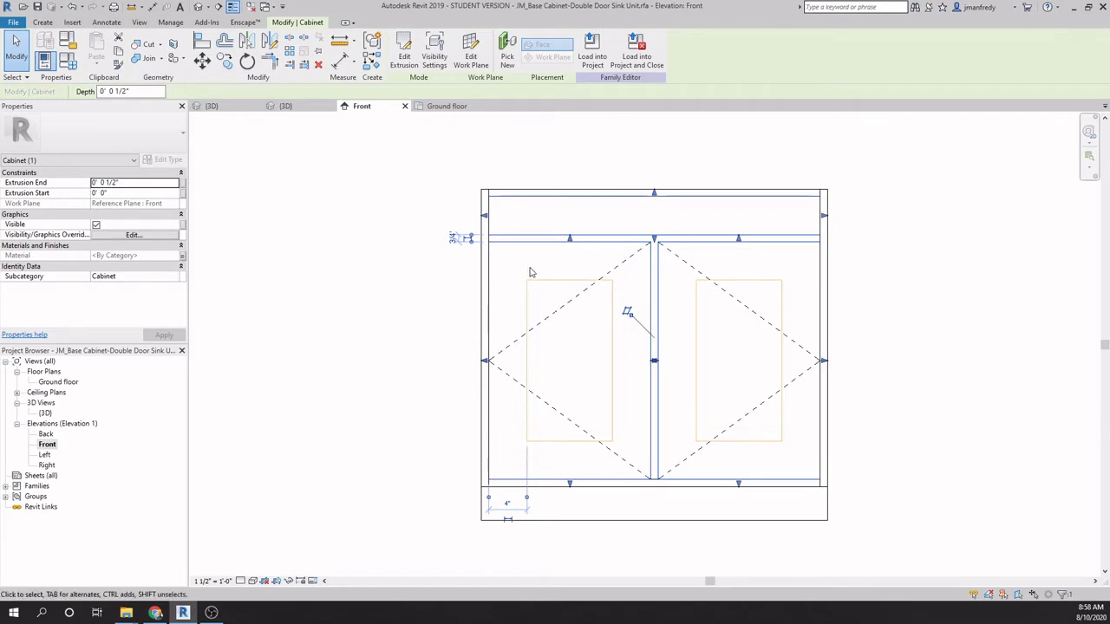
click(435, 295)
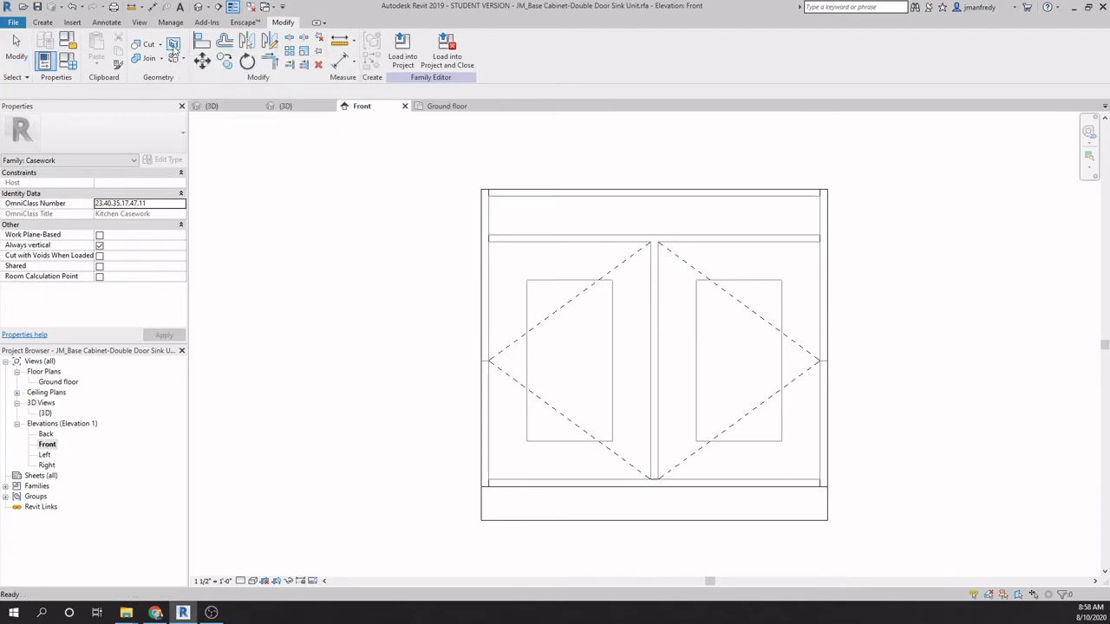
click(491, 255)
scroll(550, 474, down, 1)
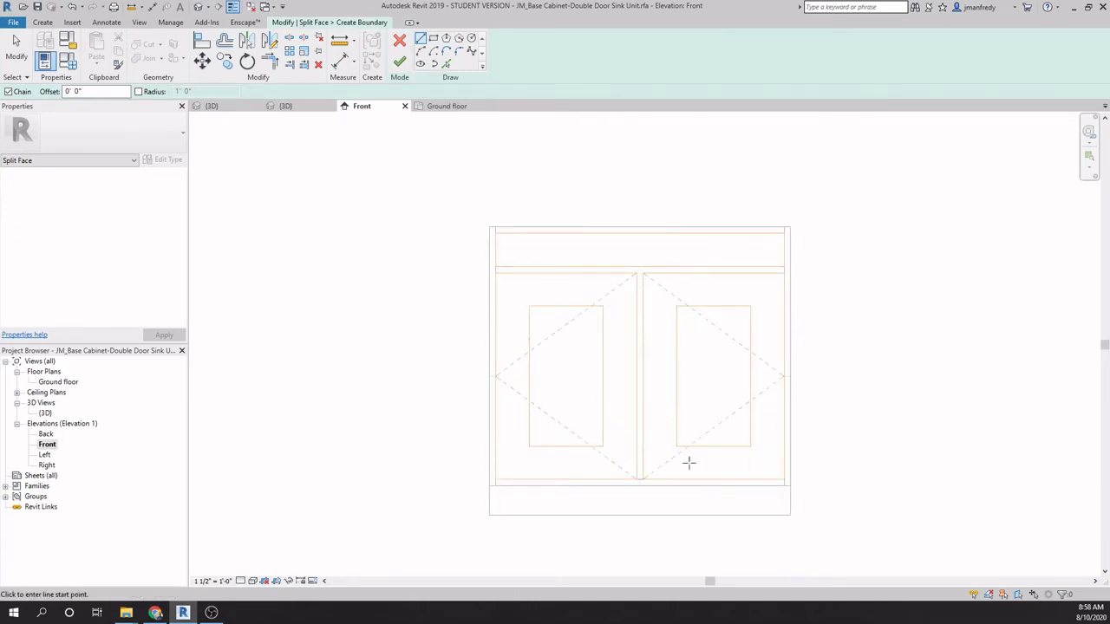
scroll(578, 285, up, 5)
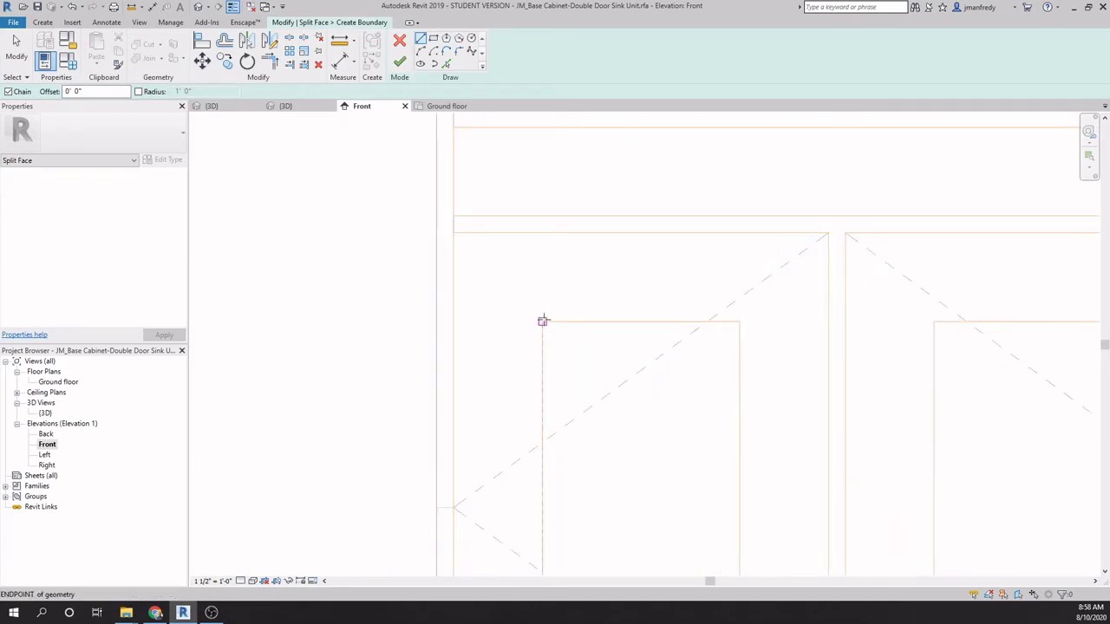
click(542, 320)
click(542, 235)
key(Escape)
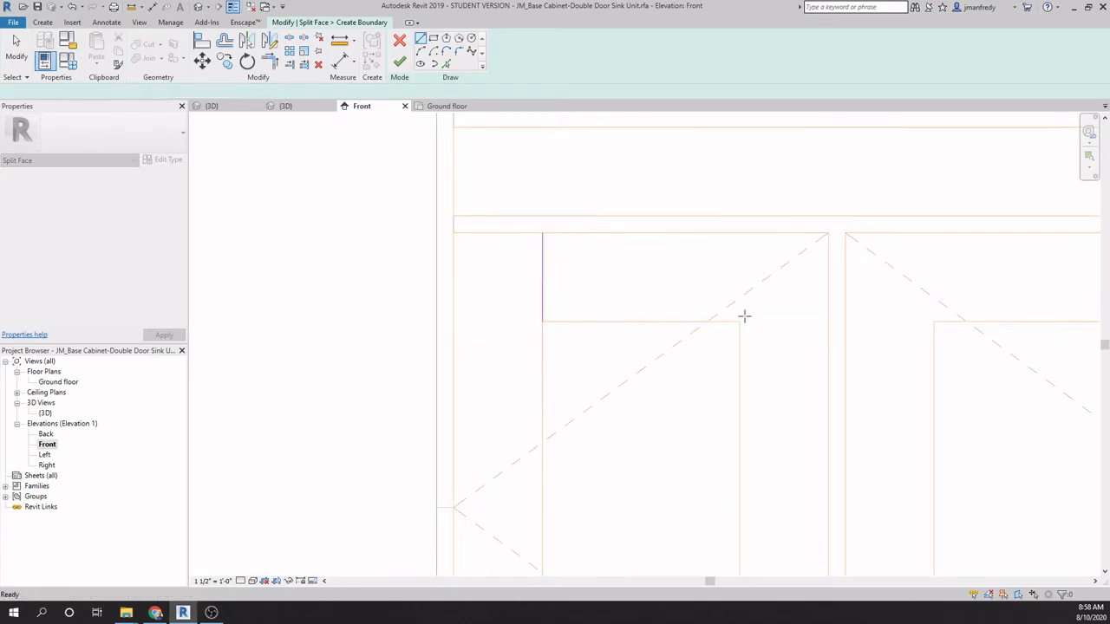
click(738, 322)
Step: Sketch vertical split lines from the right door panel's two upper corners to the door's top edge
middle_drag(758, 250, 577, 305)
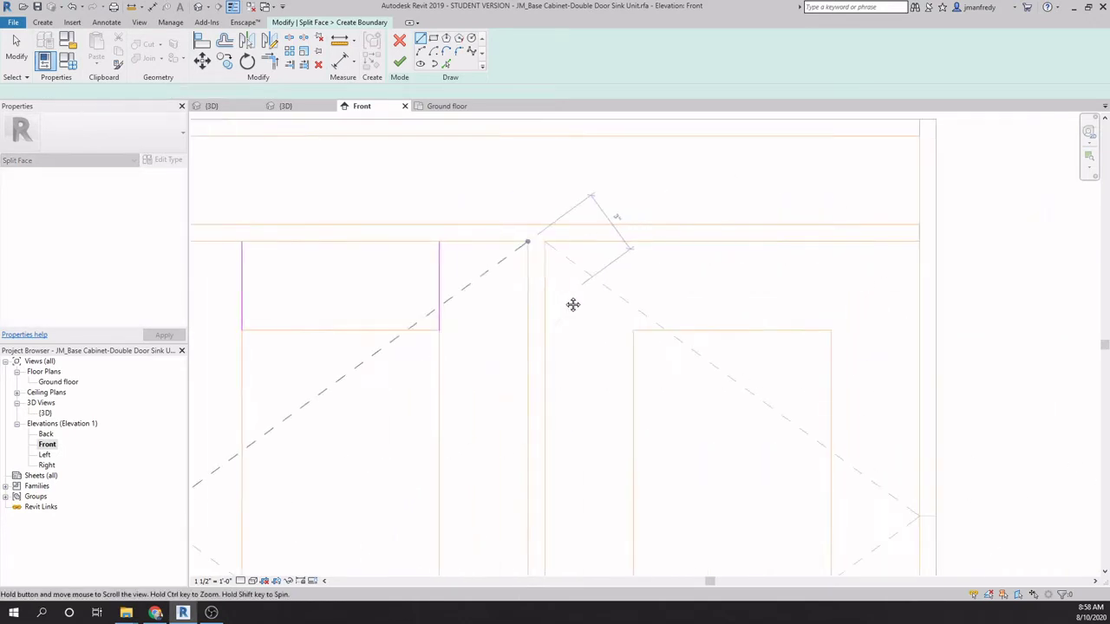
scroll(624, 330, up, 1)
click(632, 230)
key(Escape)
click(856, 331)
click(856, 230)
key(Escape)
scroll(857, 231, down, 2)
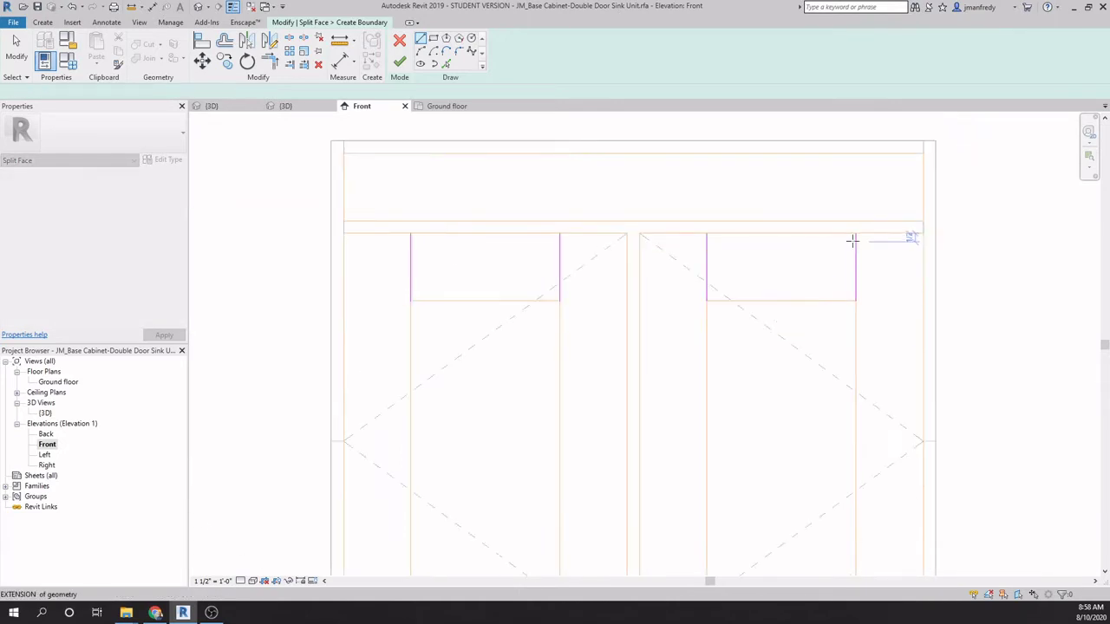
Step: Sketch vertical split lines from the left door panel's two lower corners to the door's bottom edge
scroll(607, 438, down, 1)
middle_drag(607, 438, 688, 261)
click(518, 385)
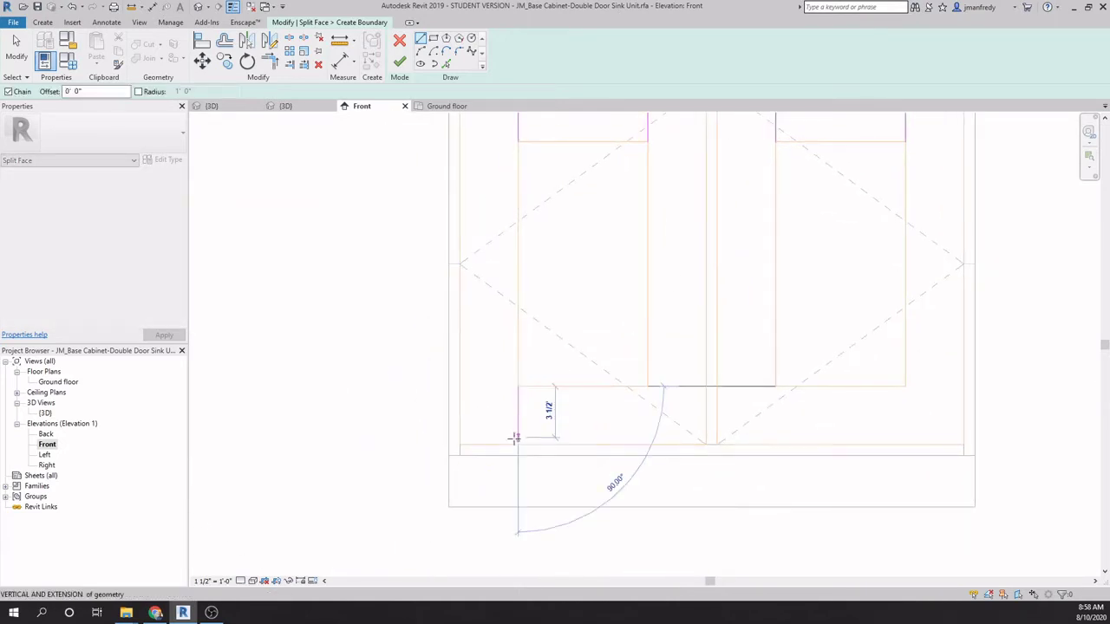
click(517, 444)
key(Escape)
click(648, 386)
click(648, 444)
key(Escape)
Step: Sketch vertical split lines from the right door panel's two lower corners to the door's bottom edge
click(775, 387)
click(775, 444)
key(Escape)
key(Escape)
key(l)
key(i)
click(906, 386)
click(905, 444)
key(Escape)
middle_drag(588, 237, 582, 327)
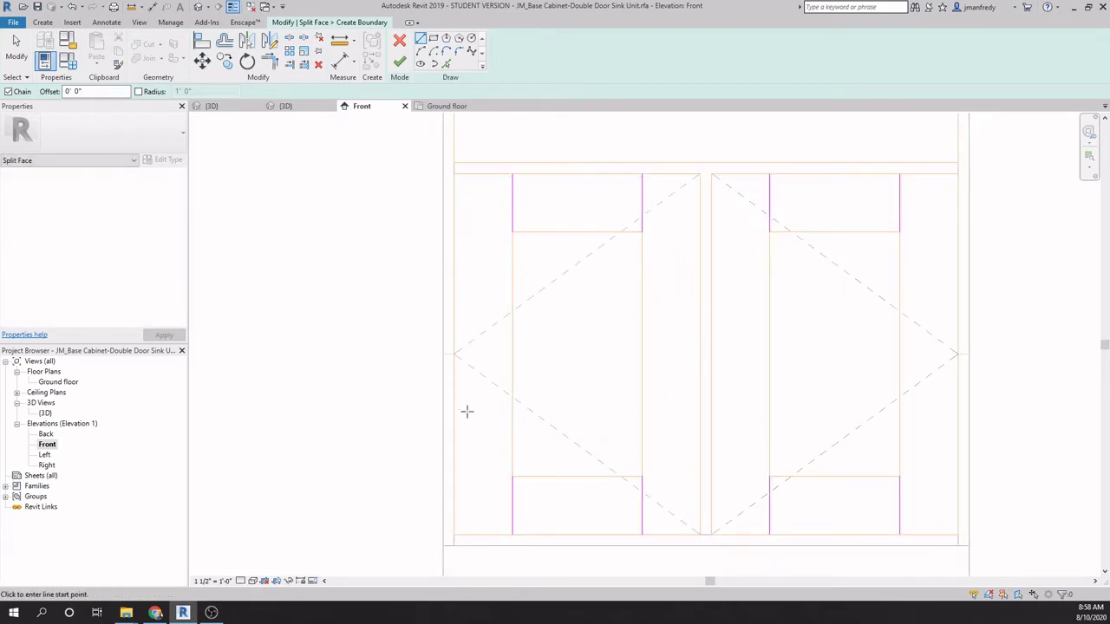
Step: Finish the split-face boundary separating the top and bottom rails on both cabinet doors, and check the result in 3D
middle_drag(489, 487, 474, 478)
scroll(508, 240, up, 1)
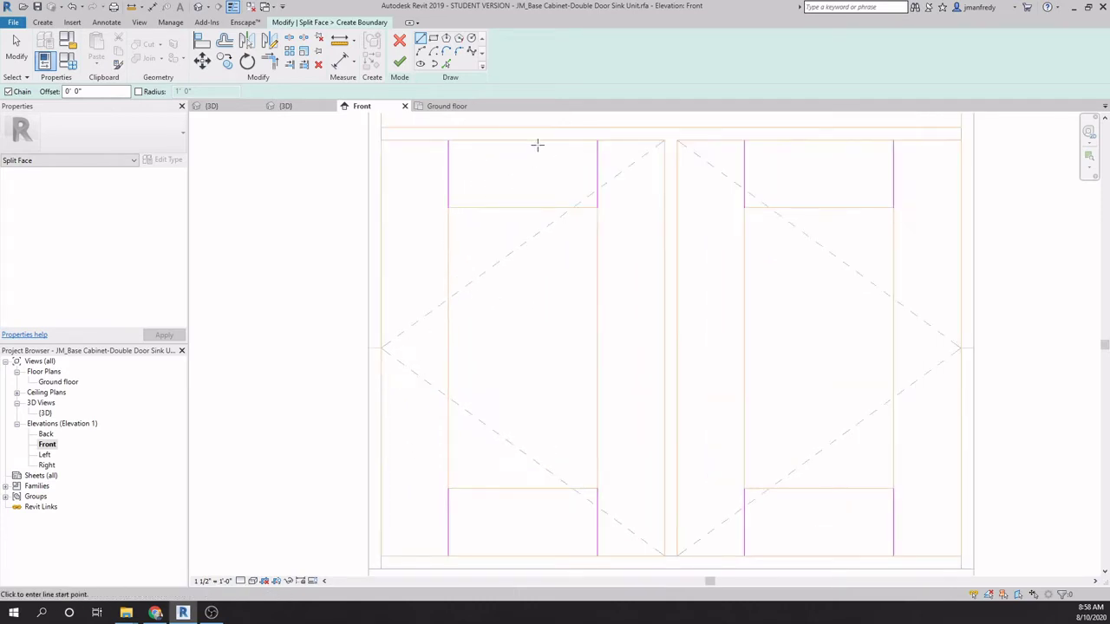
scroll(511, 226, down, 1)
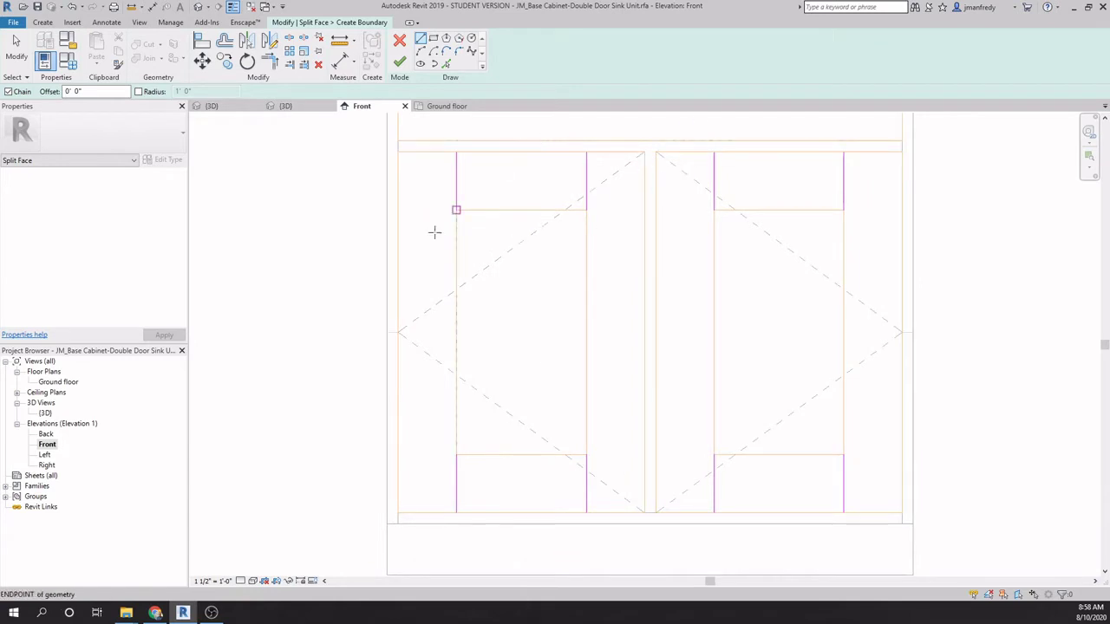
scroll(438, 414, down, 3)
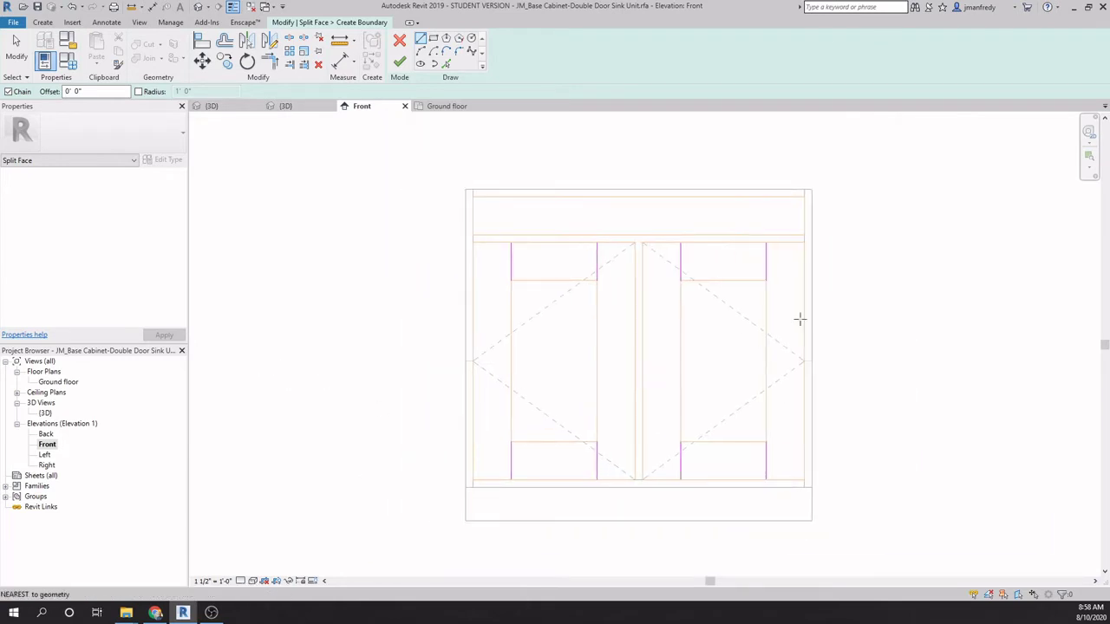
click(399, 64)
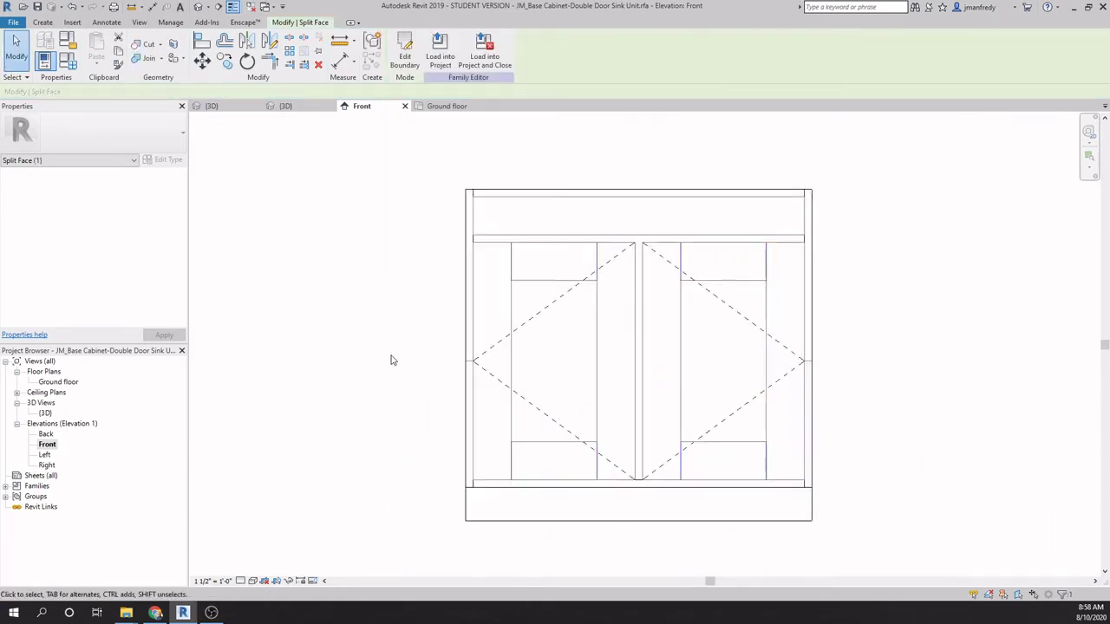
click(198, 7)
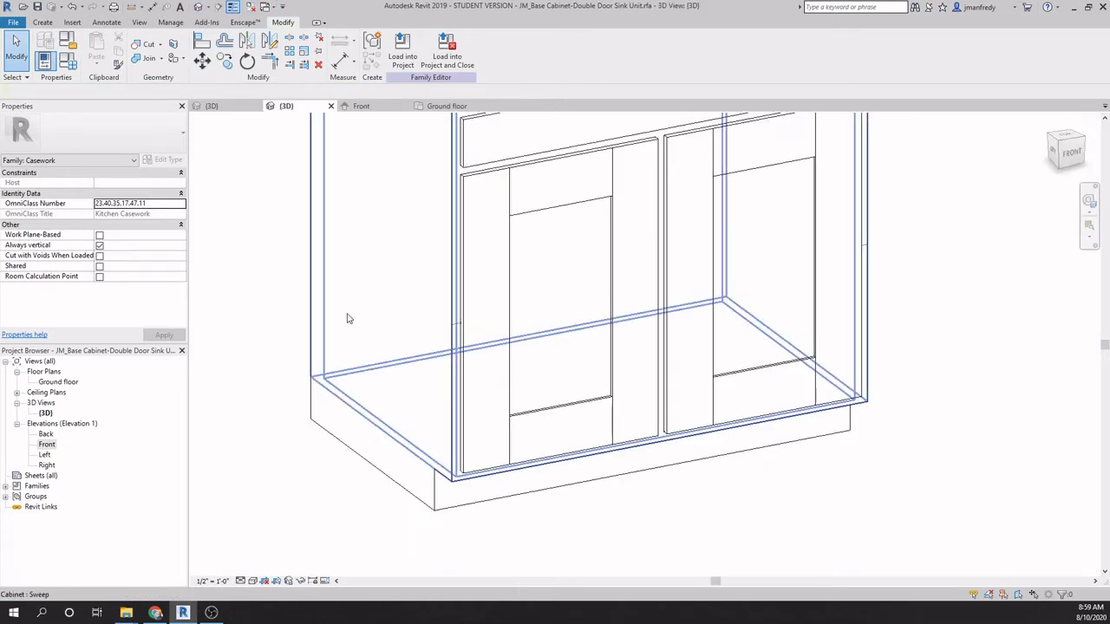
scroll(550, 272, up, 4)
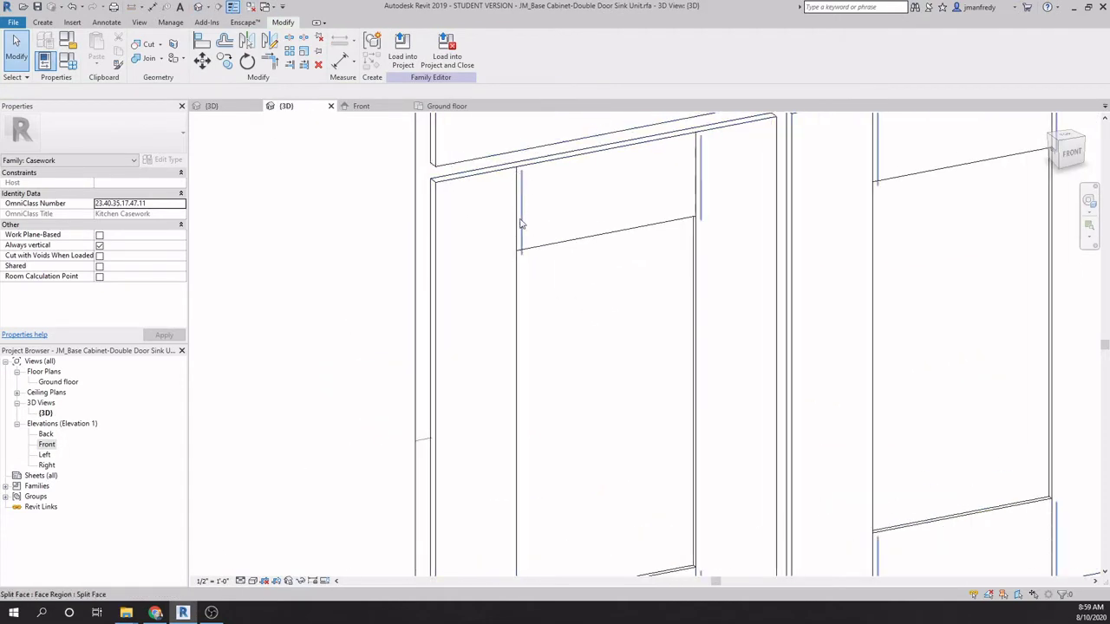
scroll(584, 258, down, 6)
shift+middle_drag(585, 290, 642, 505)
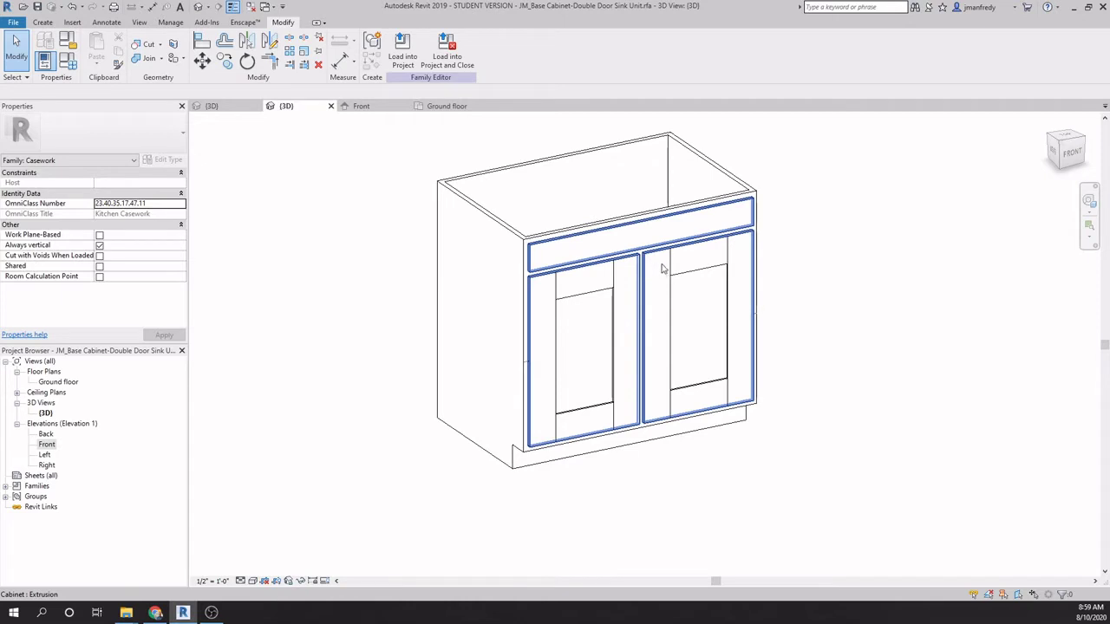
Step: Open the Front elevation and show its annotation categories
double_click(48, 445)
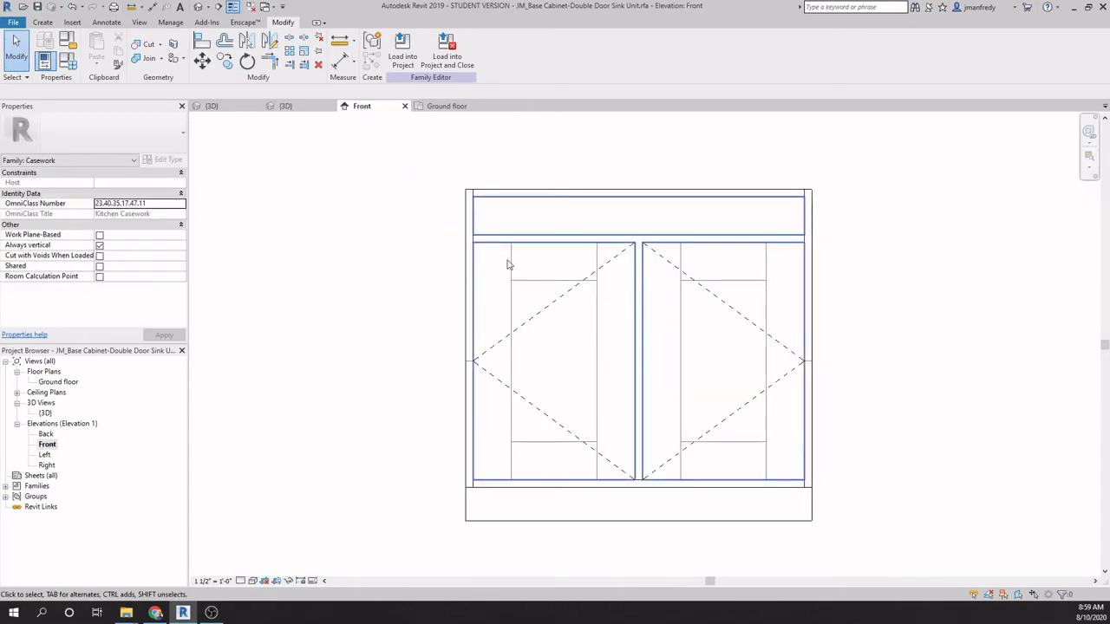
key(v)
key(g)
click(425, 153)
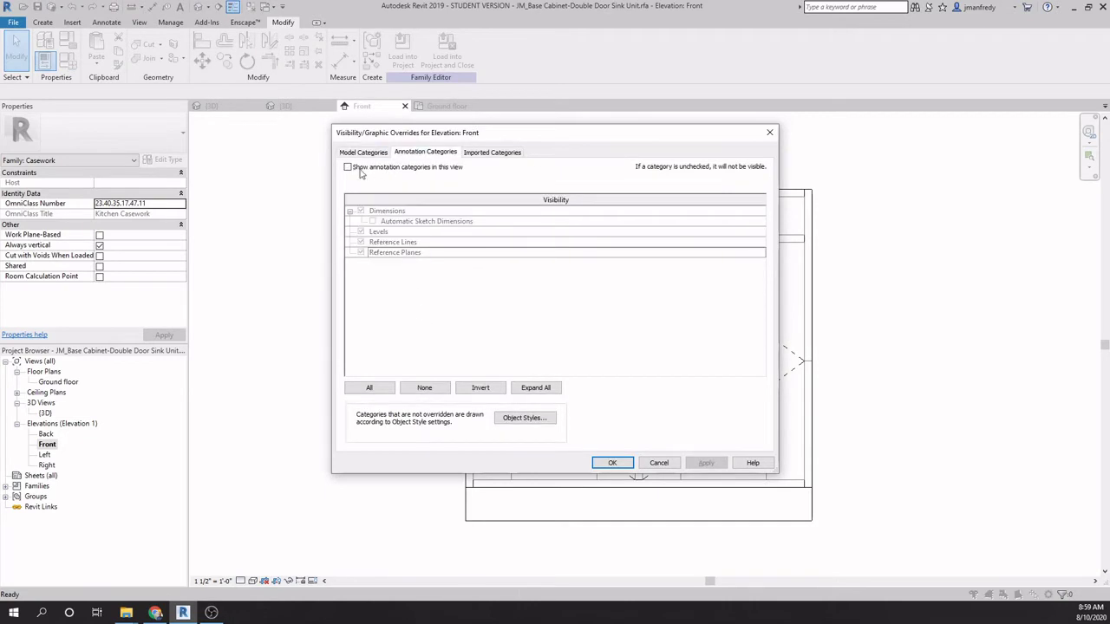
click(612, 462)
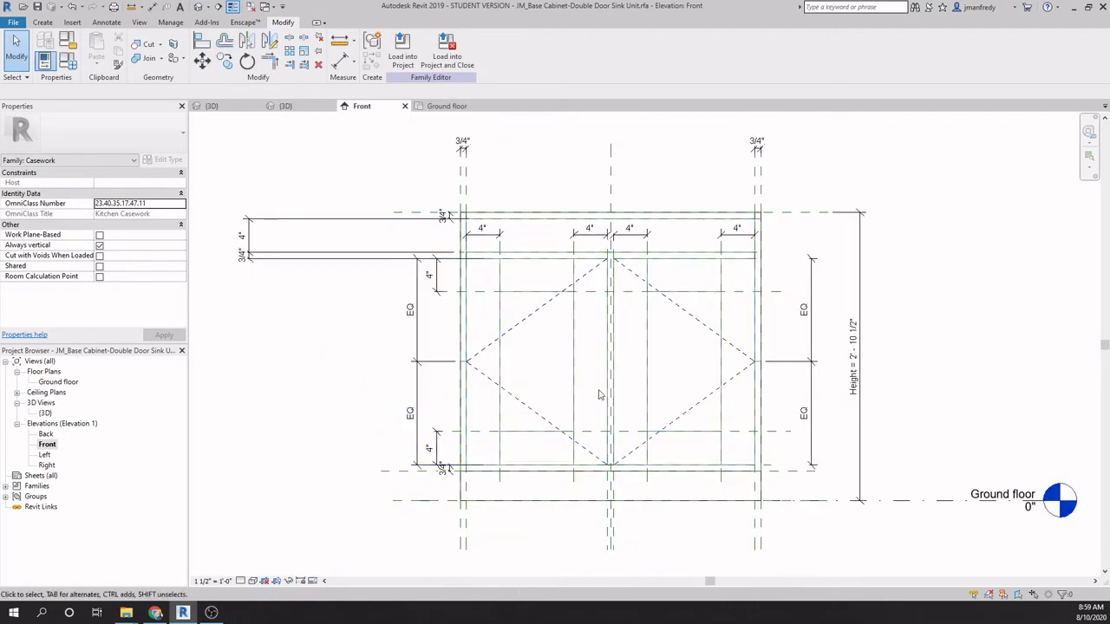
Step: Hide all model categories in the Front elevation
scroll(600, 385, down, 1)
mouse_move(381, 365)
middle_down()
mouse_move(424, 441)
mouse_move(414, 352)
middle_up()
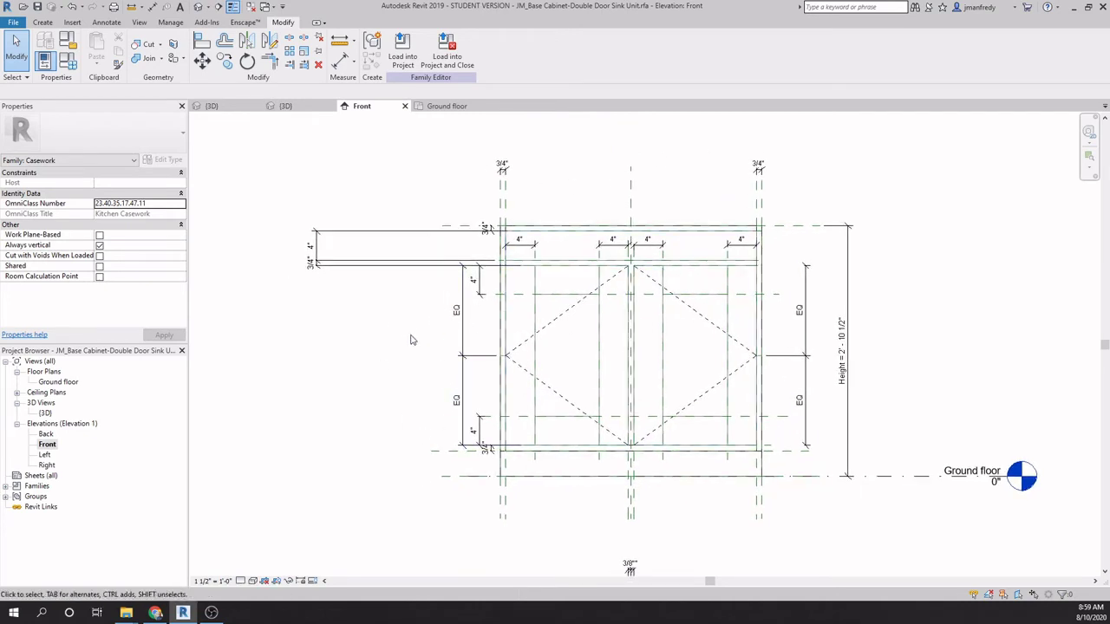
key(v)
key(g)
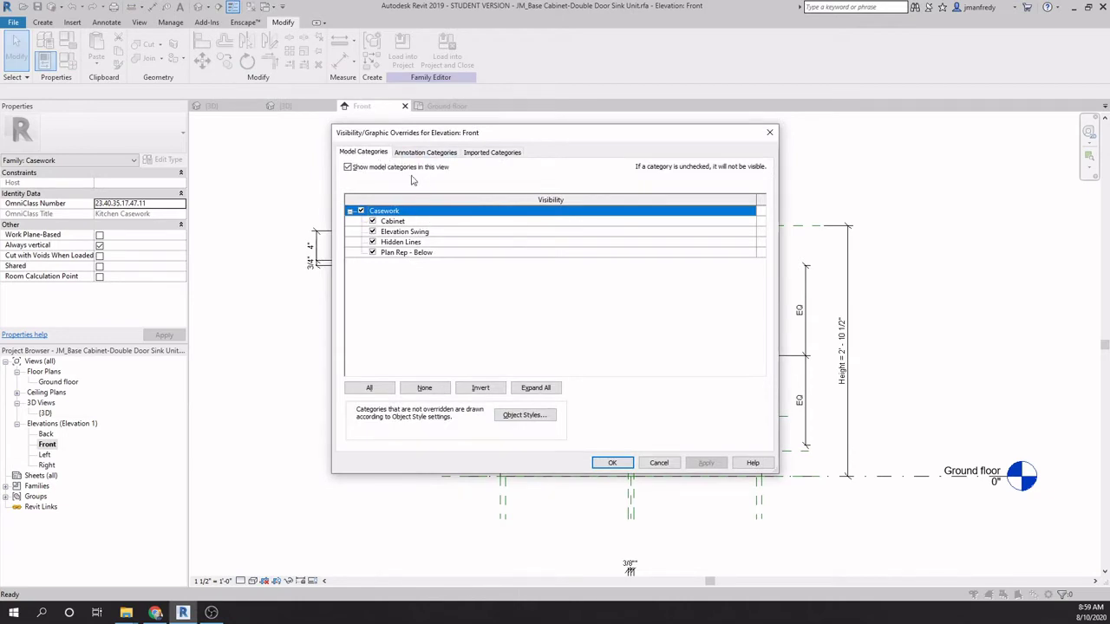
click(348, 166)
click(612, 463)
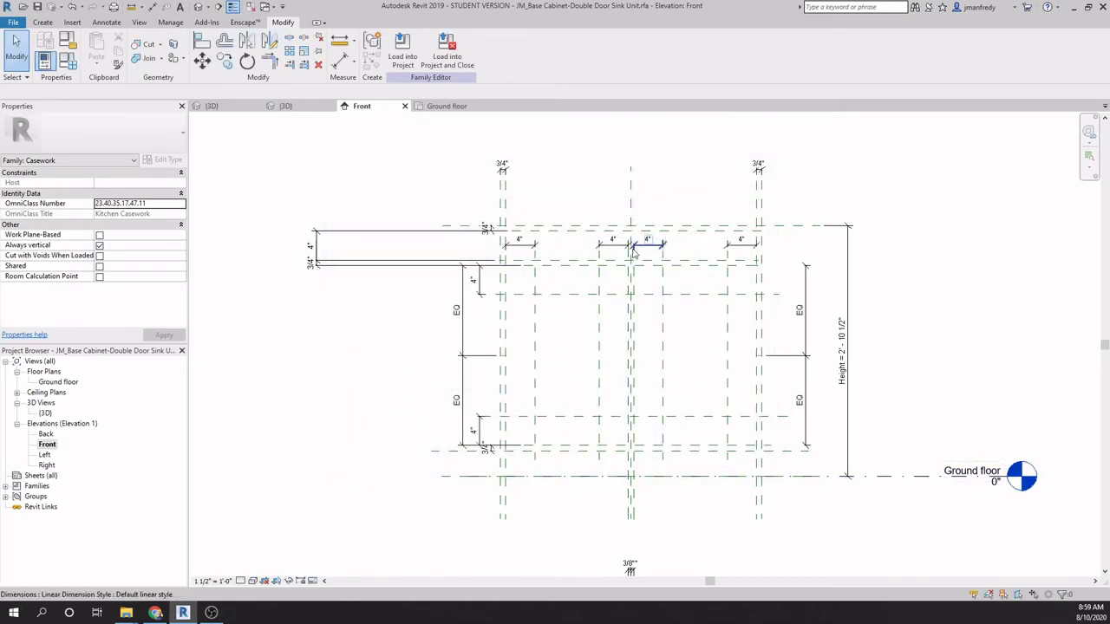
Step: Draw a short vertical reference plane through each inner door stile and one horizontal reference plane crossing both within the top rails
scroll(598, 247, up, 5)
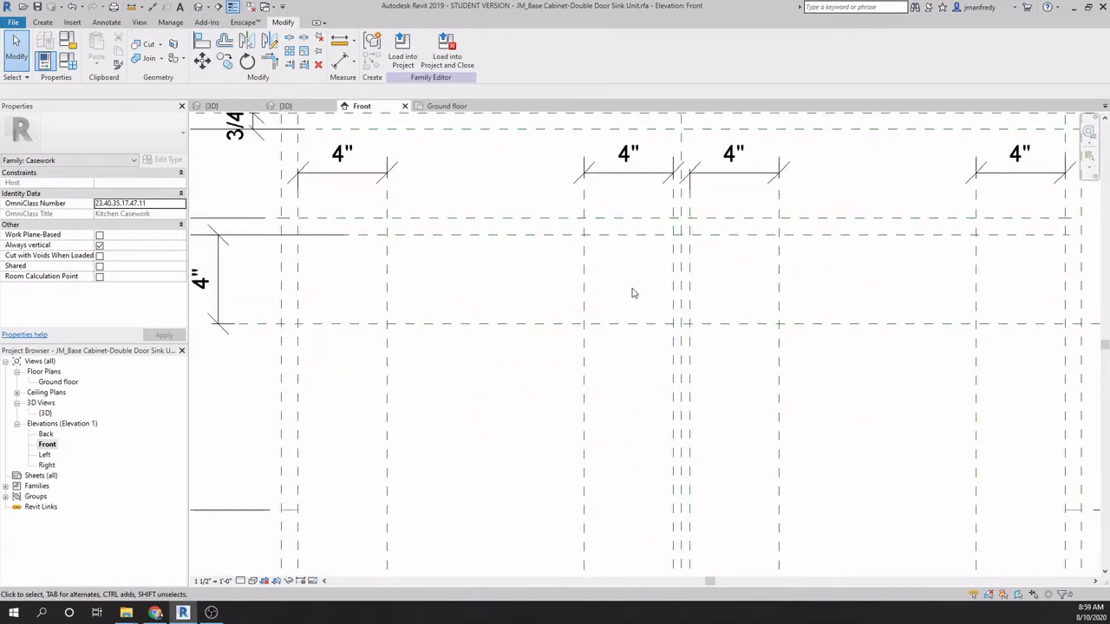
click(43, 22)
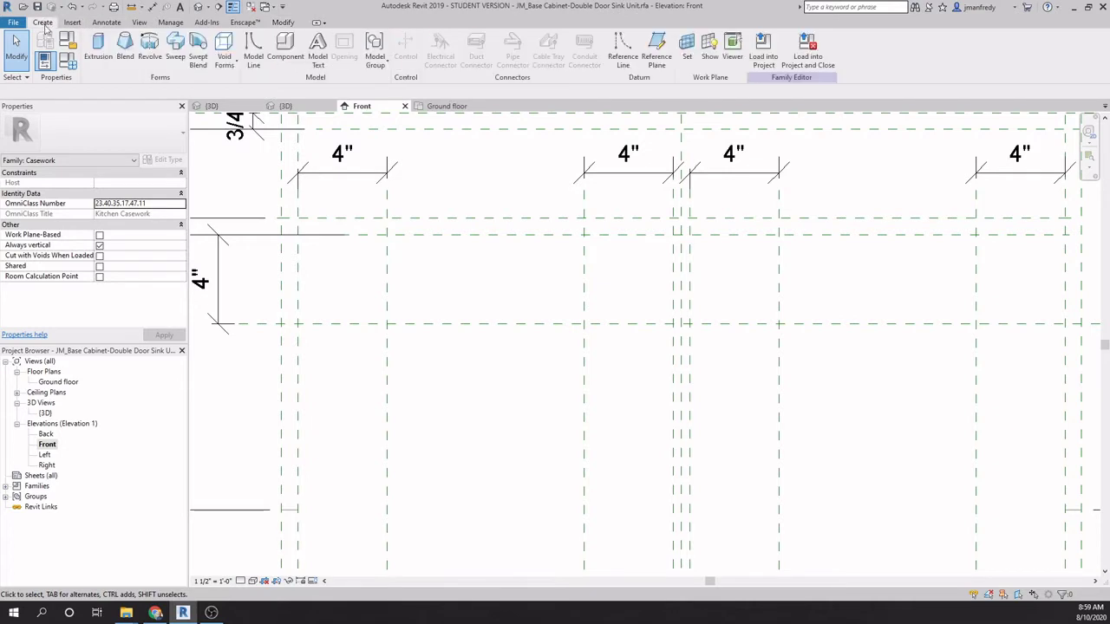
click(657, 48)
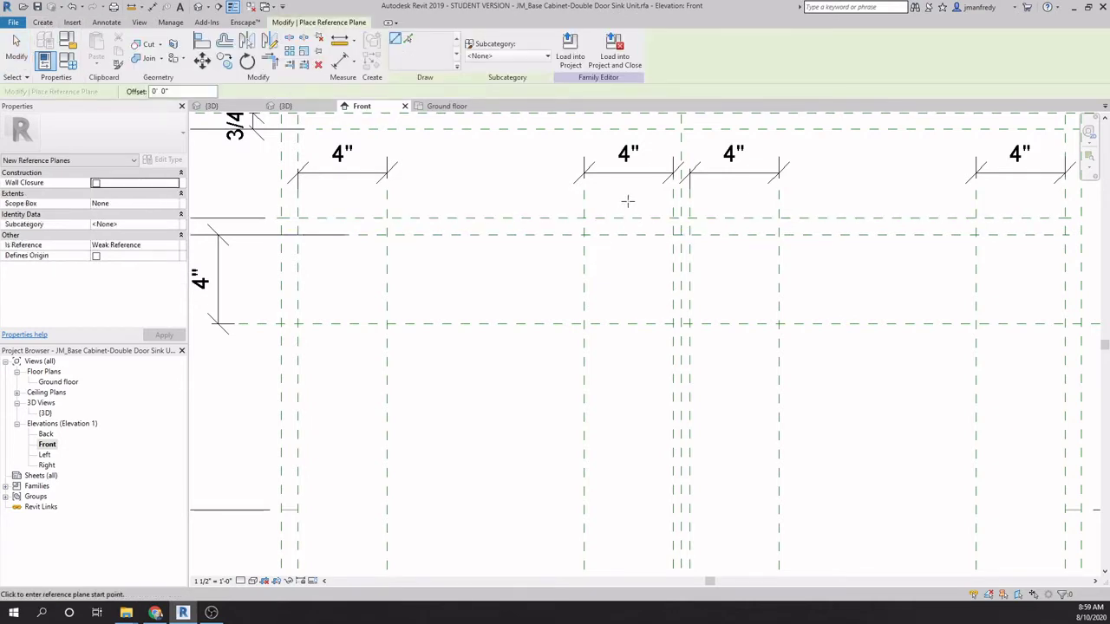
click(627, 201)
click(628, 354)
click(730, 200)
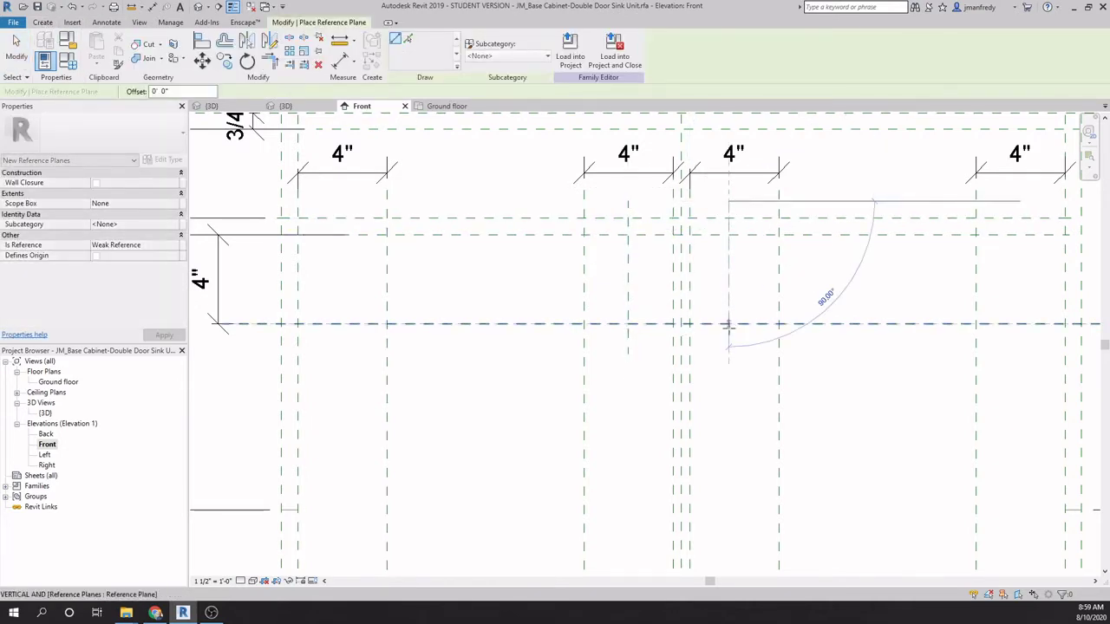
click(728, 353)
click(544, 282)
click(817, 280)
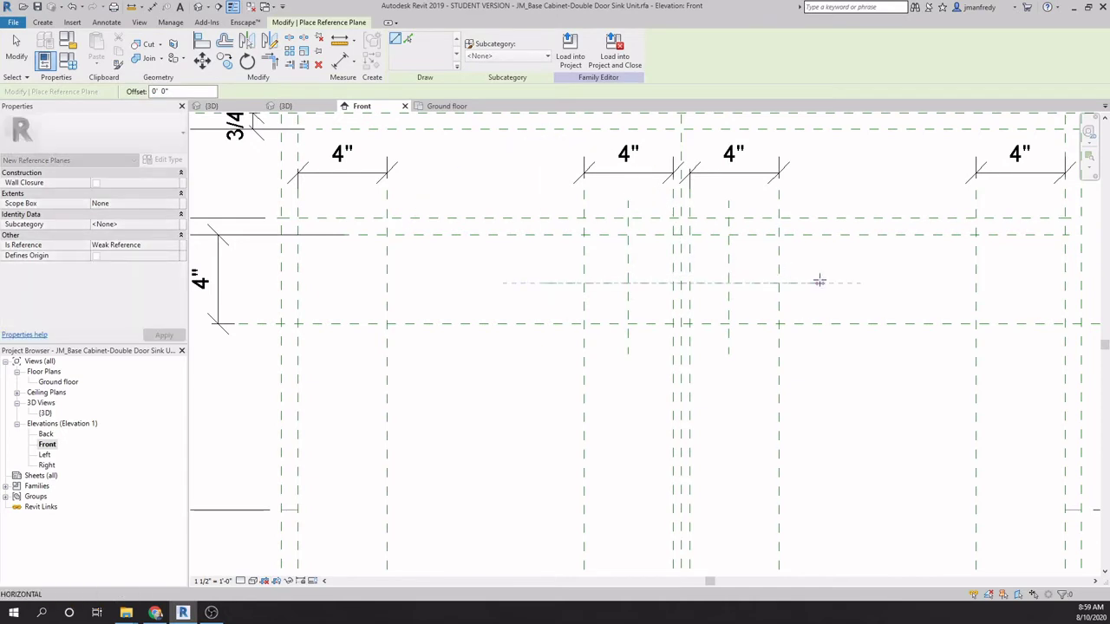
key(Escape)
key(Escape)
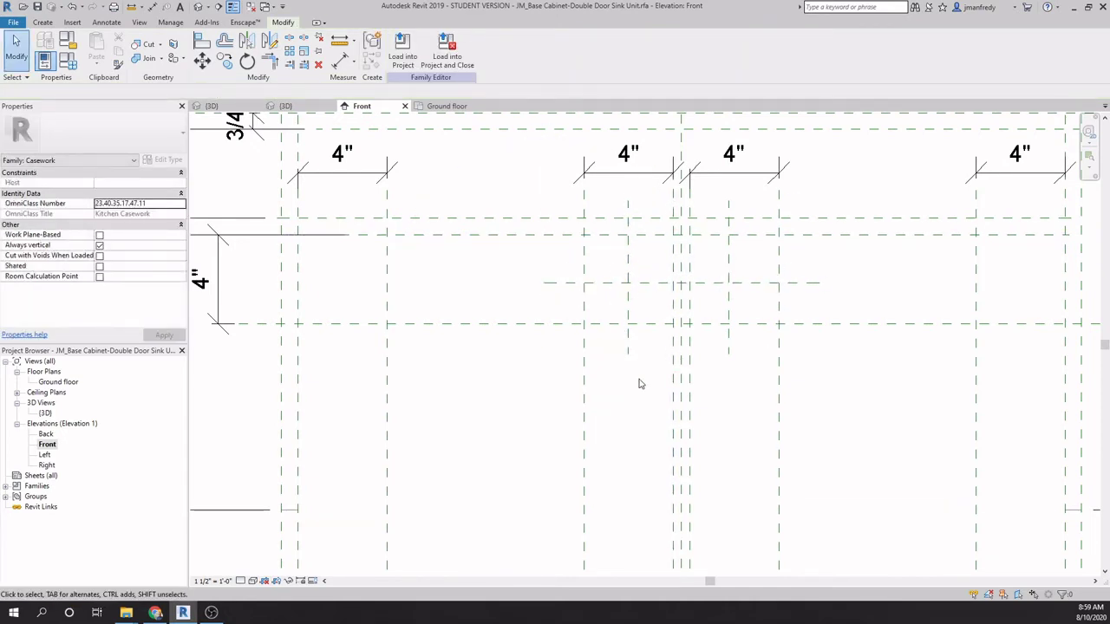
Step: Dimension the short horizontal reference plane between the top rail's upper and lower planes and constrain the segments equal
key(i)
click(562, 235)
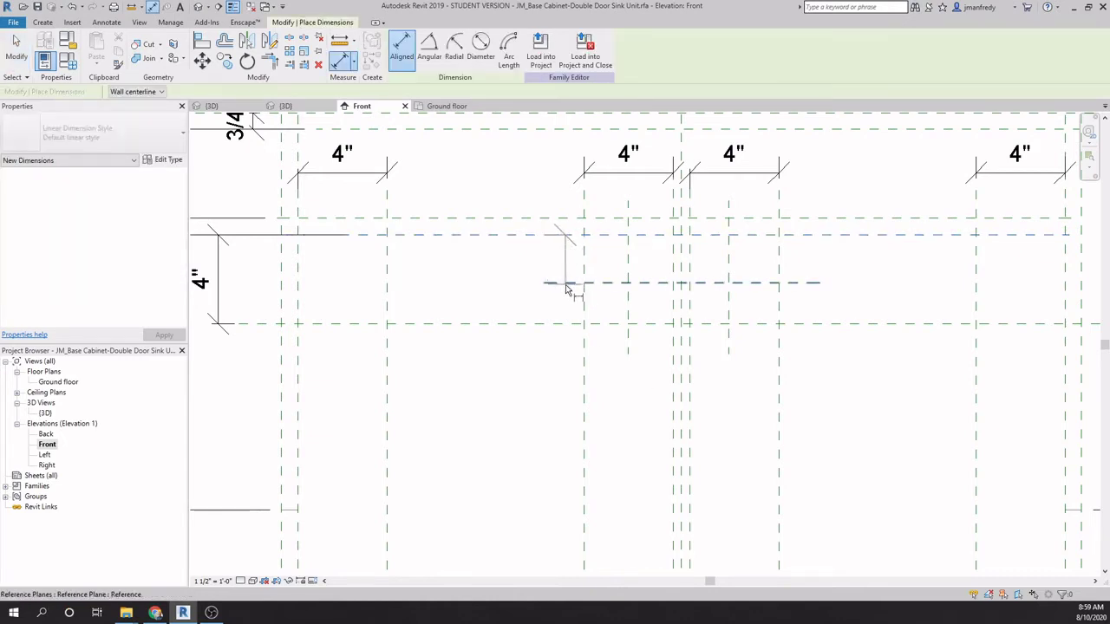
click(570, 283)
click(563, 323)
click(531, 368)
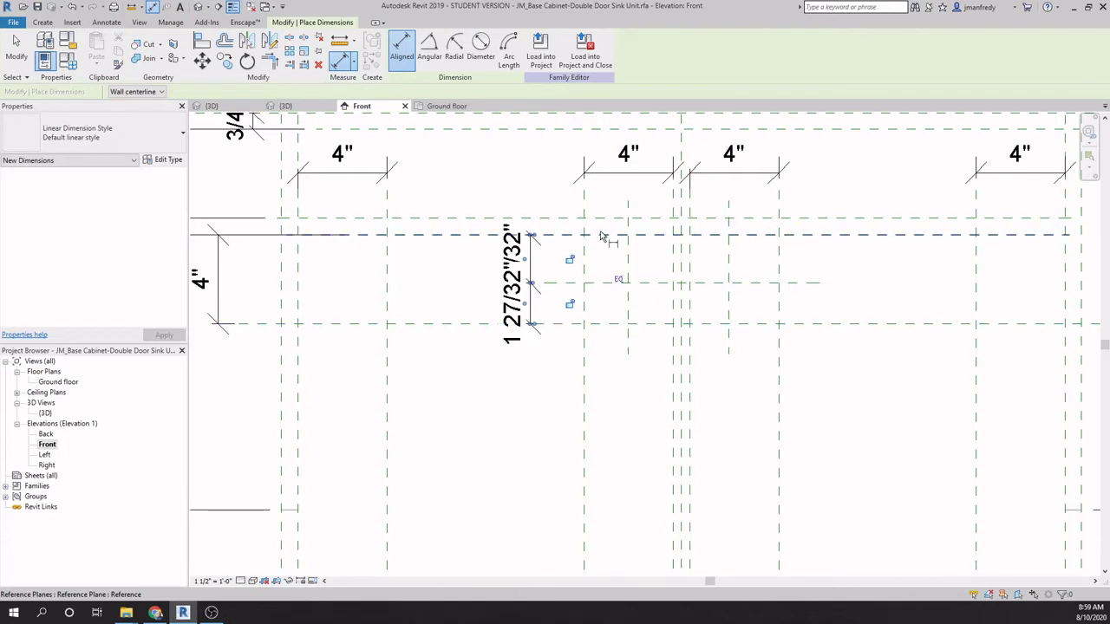
click(618, 280)
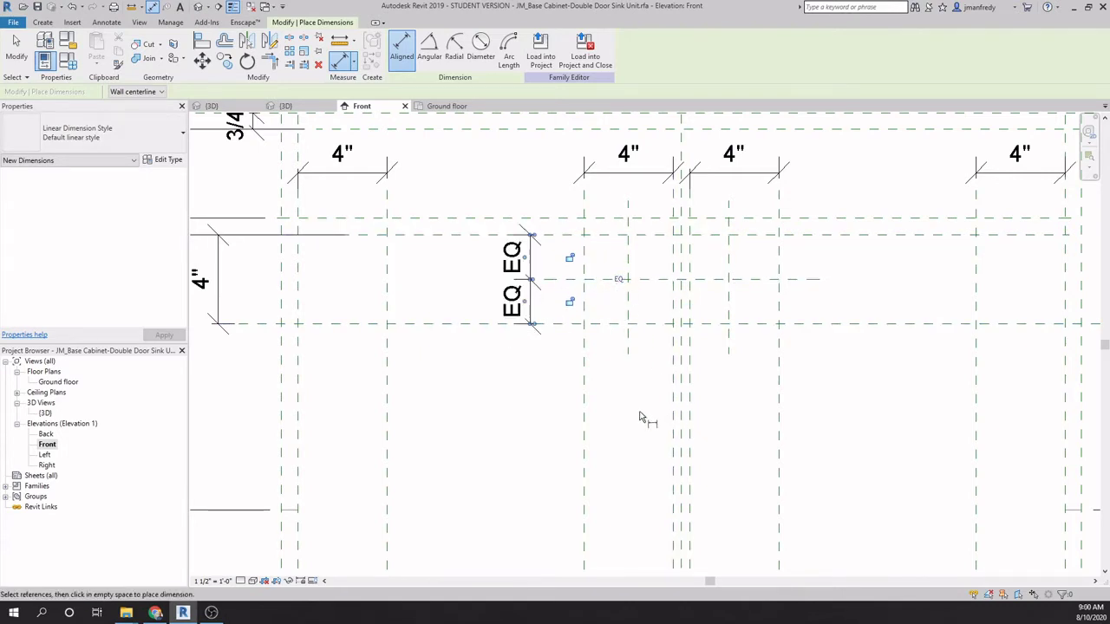
key(Escape)
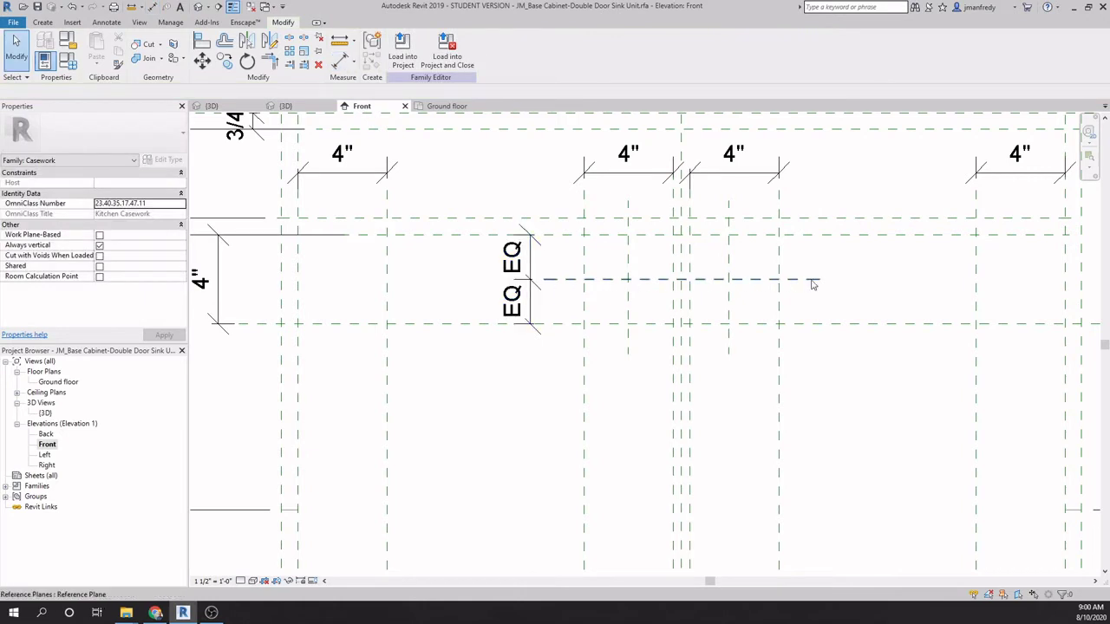
Step: Dimension the short vertical reference plane between the left door's inner stile planes and constrain the two segments equal
key(d)
key(i)
click(629, 363)
click(672, 369)
click(651, 399)
click(628, 482)
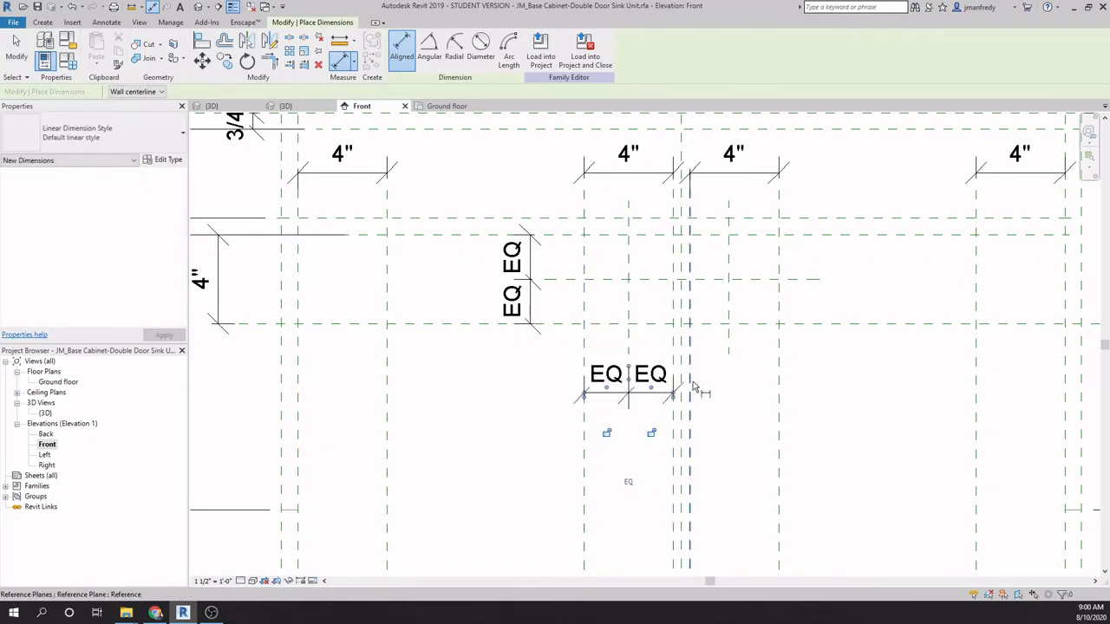
Step: Dimension the short vertical reference plane between the right door's inner stile planes and constrain the two segments equal
click(694, 388)
click(729, 360)
click(778, 372)
click(745, 397)
click(734, 310)
key(Escape)
key(Escape)
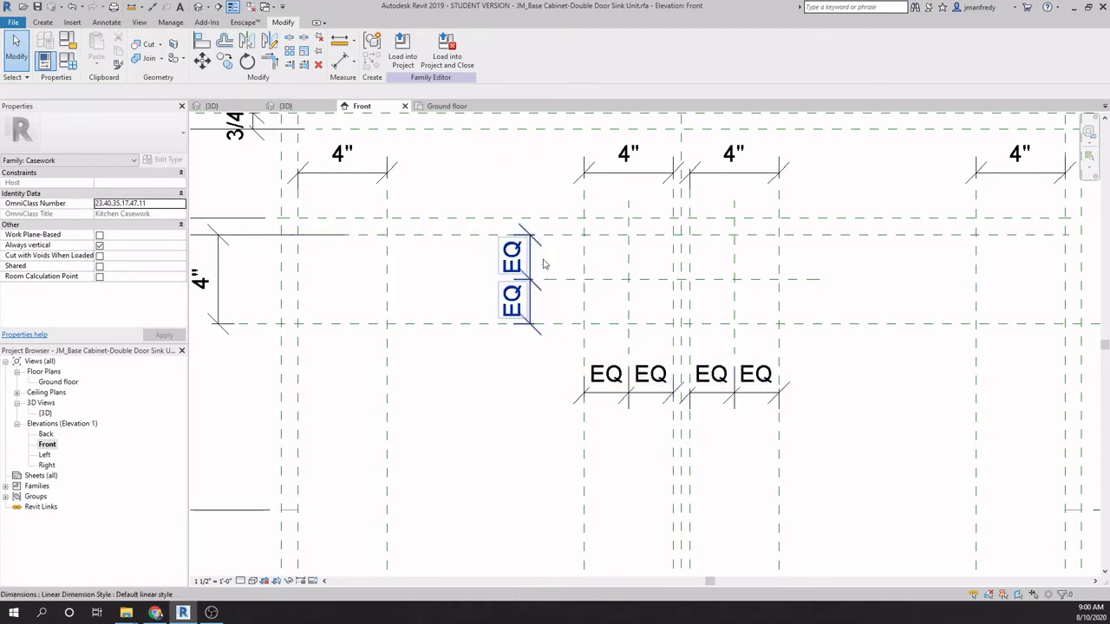
Step: Show the model categories again in the Front elevation and fit the whole cabinet in the view
scroll(751, 378, down, 5)
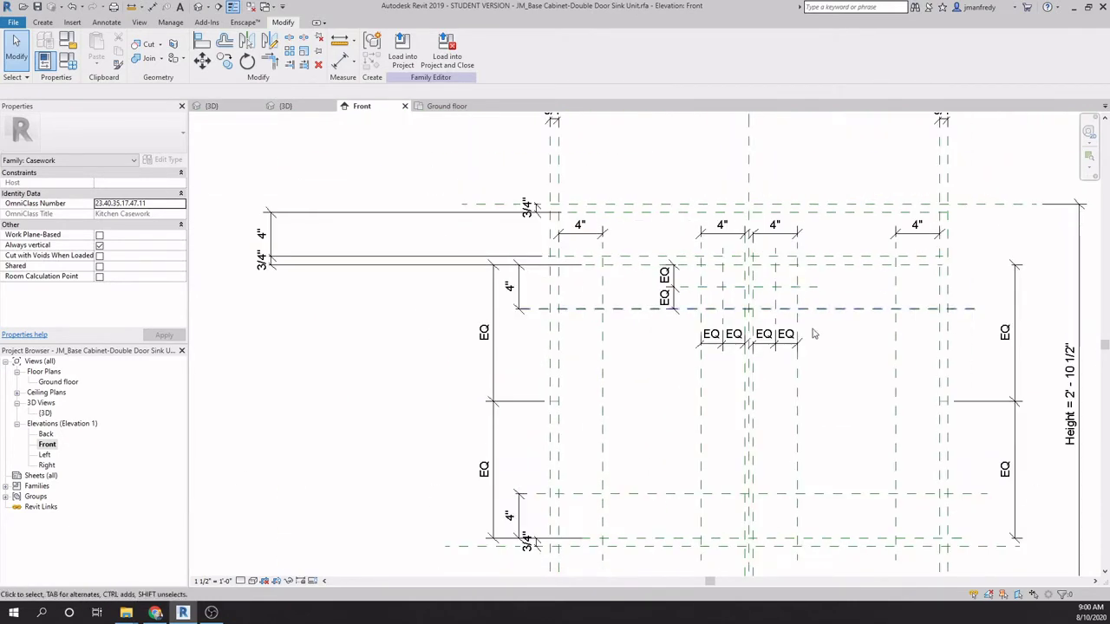
middle_drag(752, 378, 707, 369)
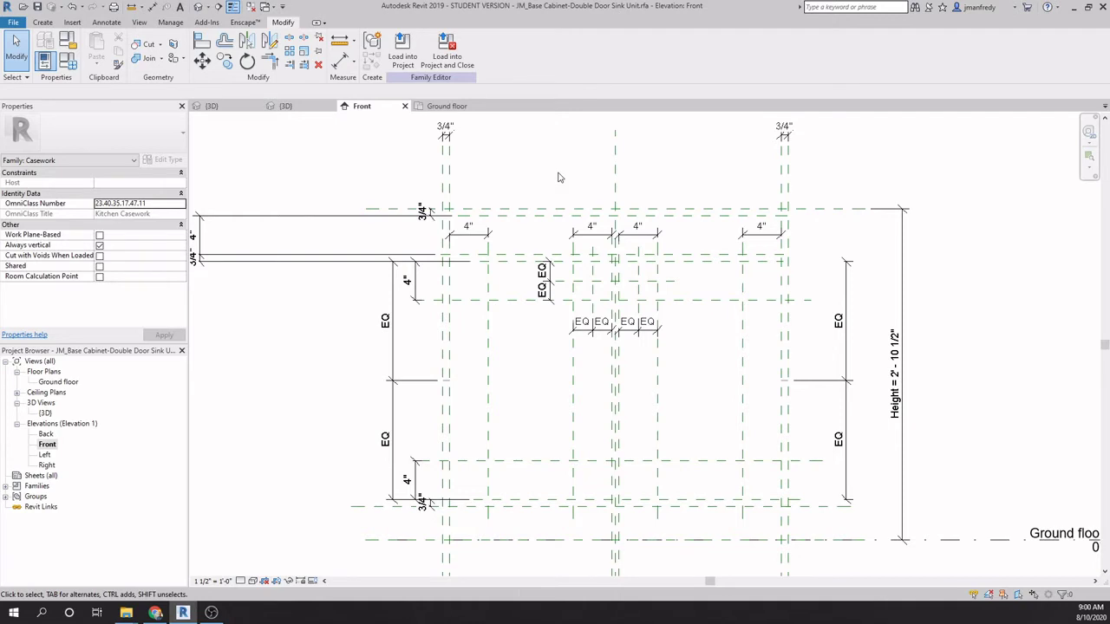
key(v)
key(g)
click(348, 170)
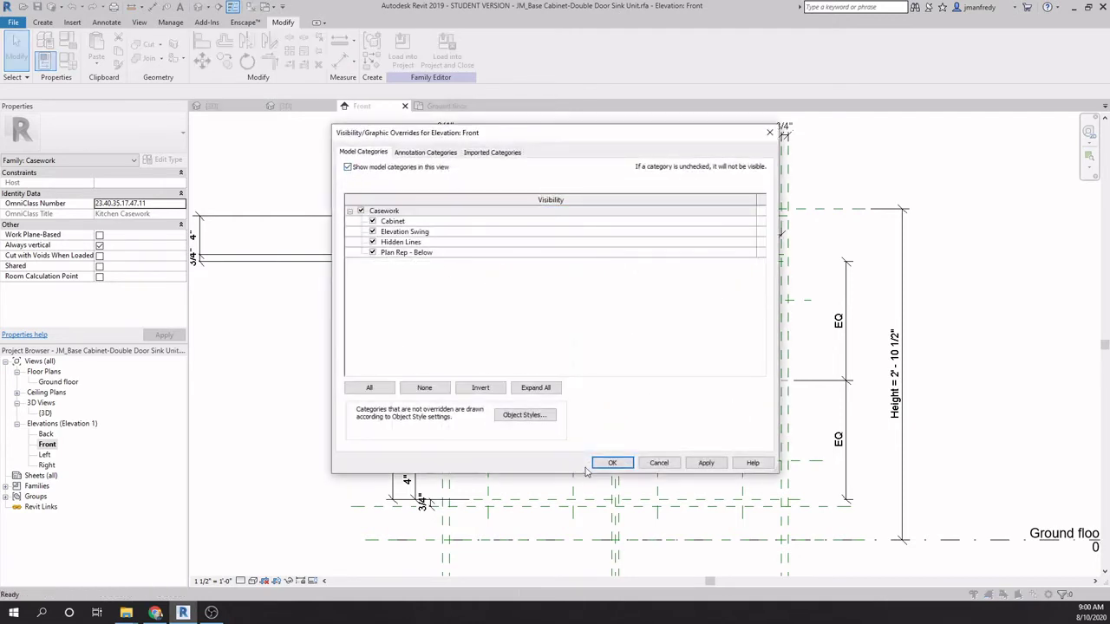
click(611, 463)
key(z)
key(f)
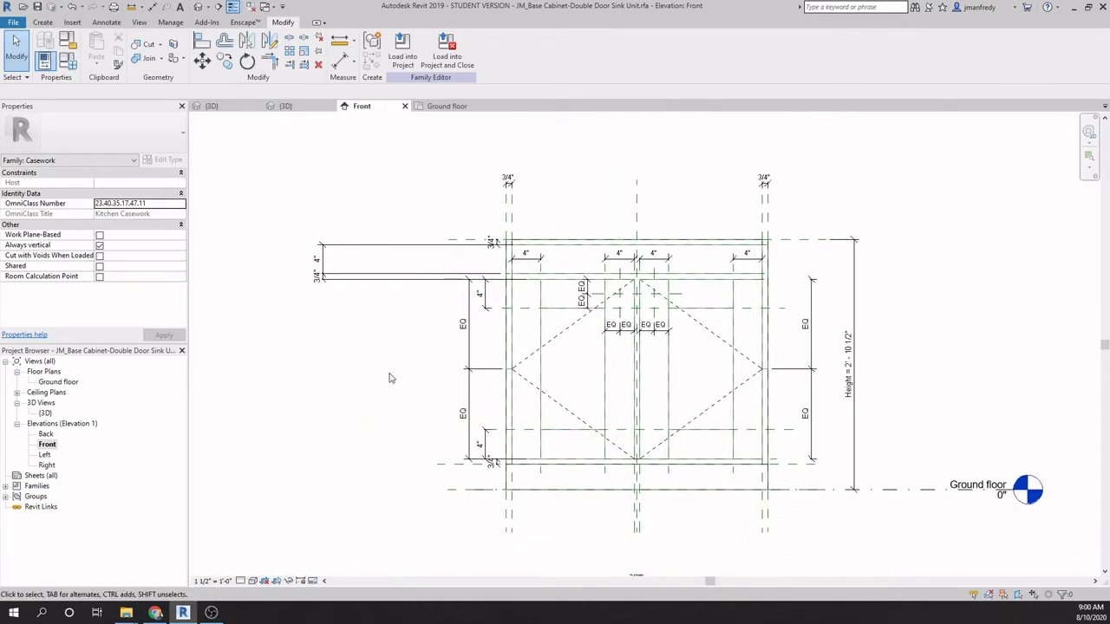
Step: Examine the new reference planes against the door panels in the Front elevation, and inspect the cabinet doors in 3D
scroll(389, 378, down, 1)
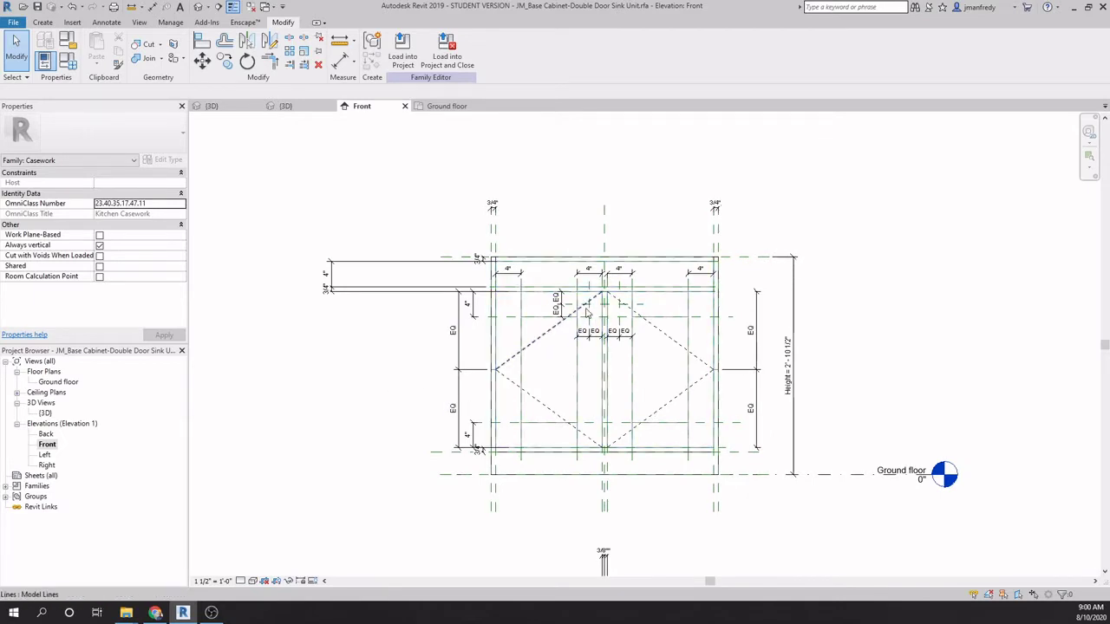
scroll(596, 300, up, 2)
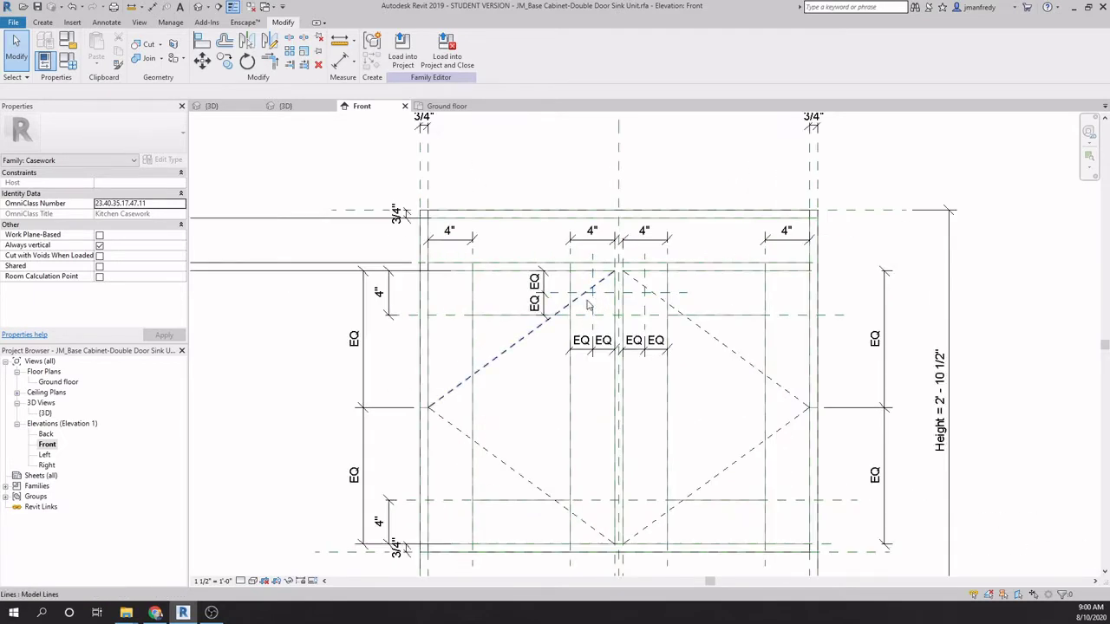
scroll(452, 364, down, 1)
scroll(386, 397, up, 3)
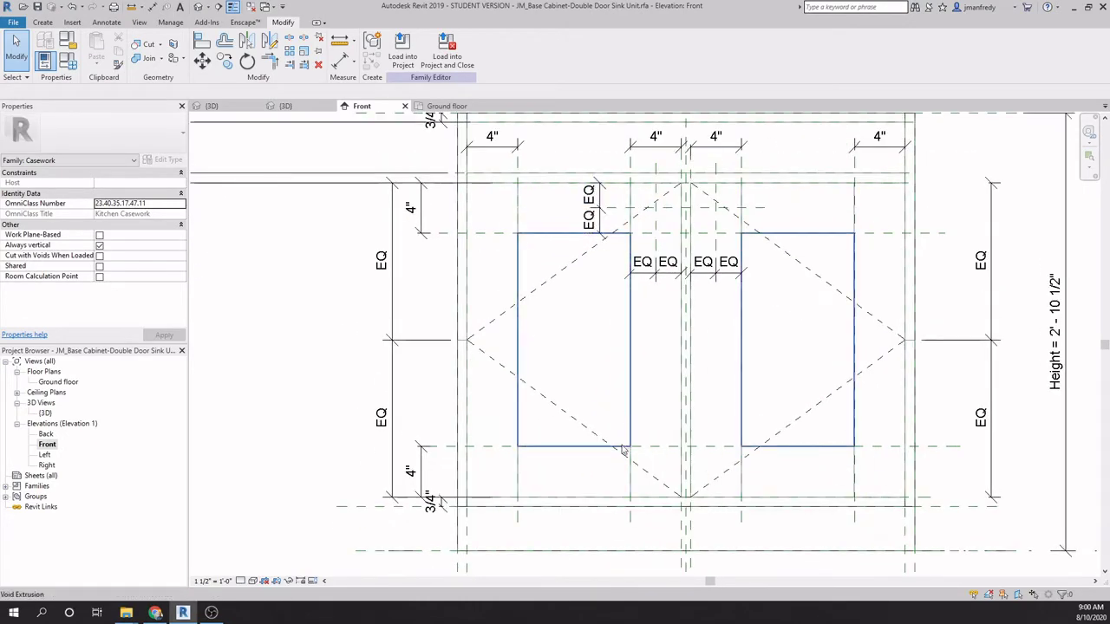
scroll(521, 390, down, 2)
middle_drag(340, 419, 324, 410)
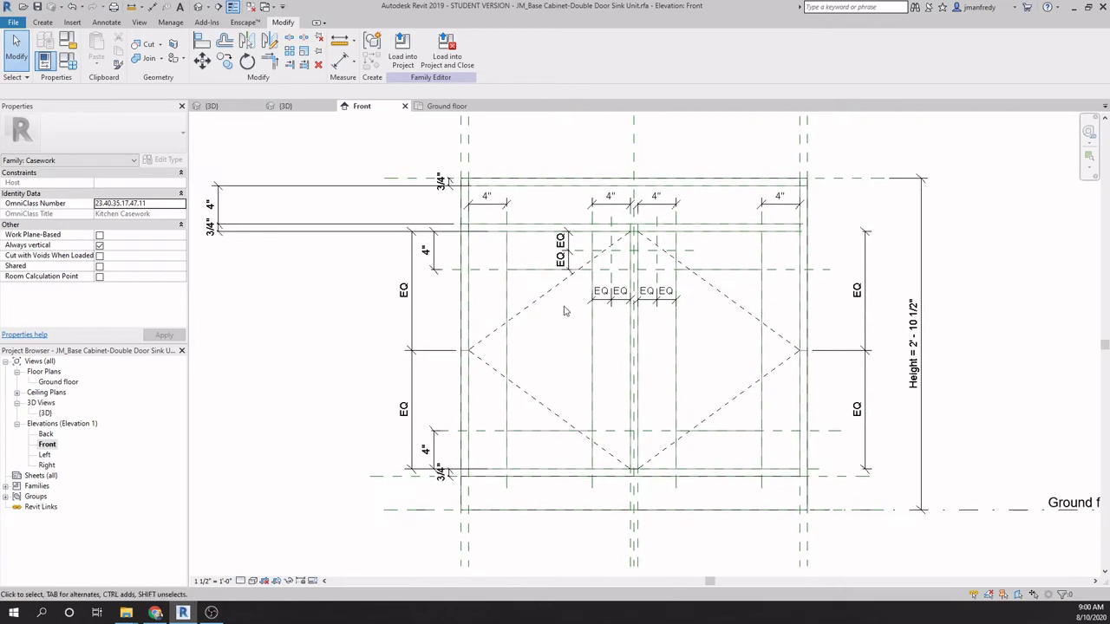
click(198, 6)
scroll(410, 344, up, 5)
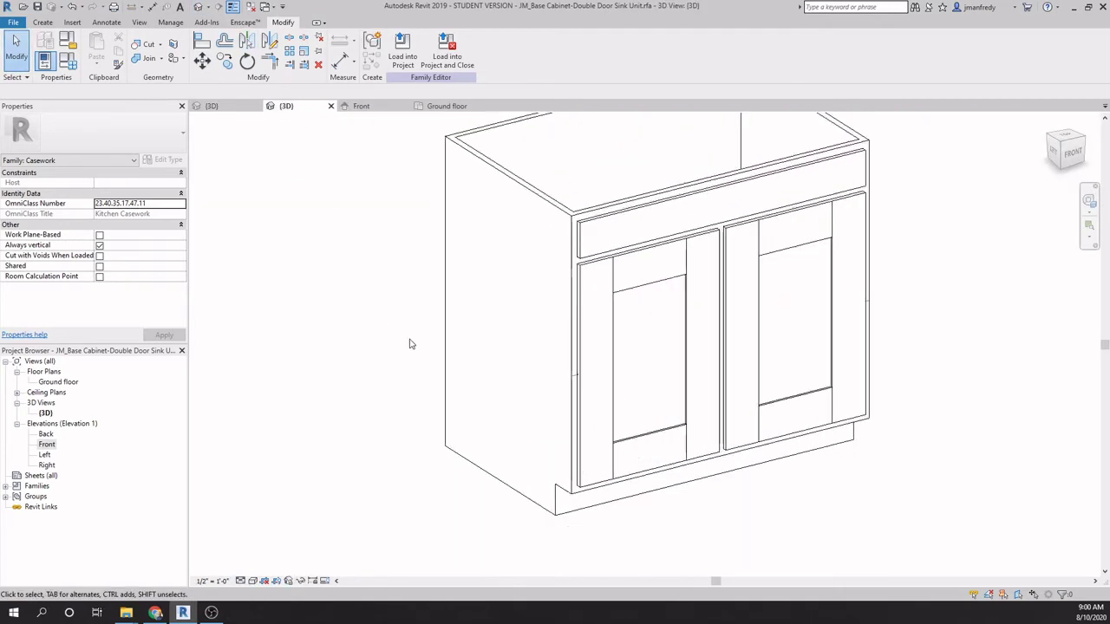
scroll(368, 359, down, 1)
scroll(368, 359, down, 3)
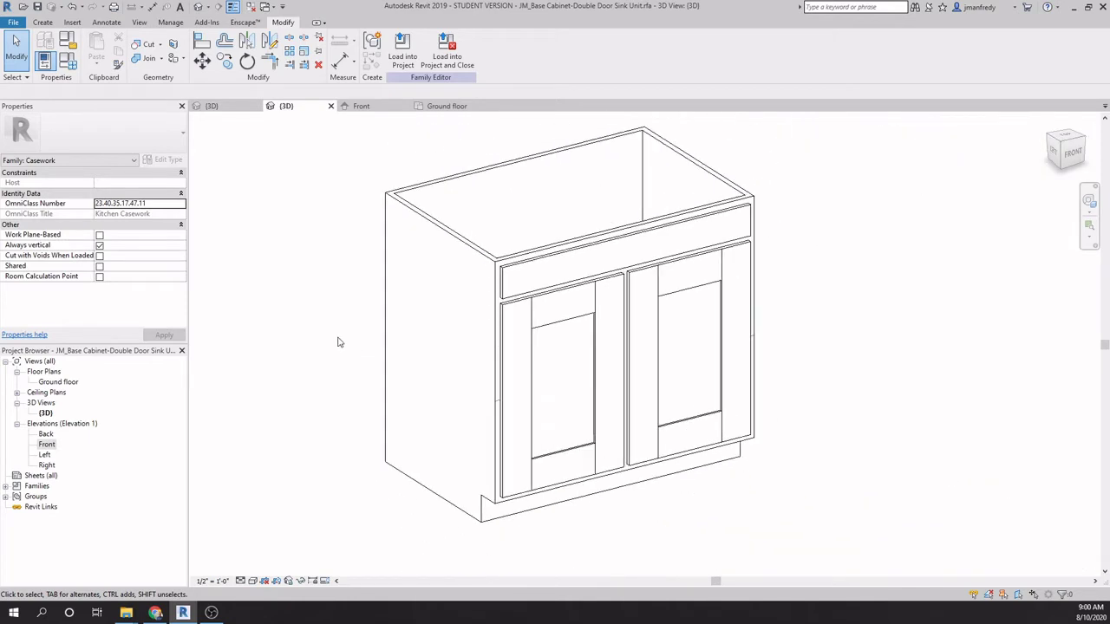
Step: Examine the family's material parameters in Family Types and the parameter associated with the cabinet box's material, without changing them
click(421, 233)
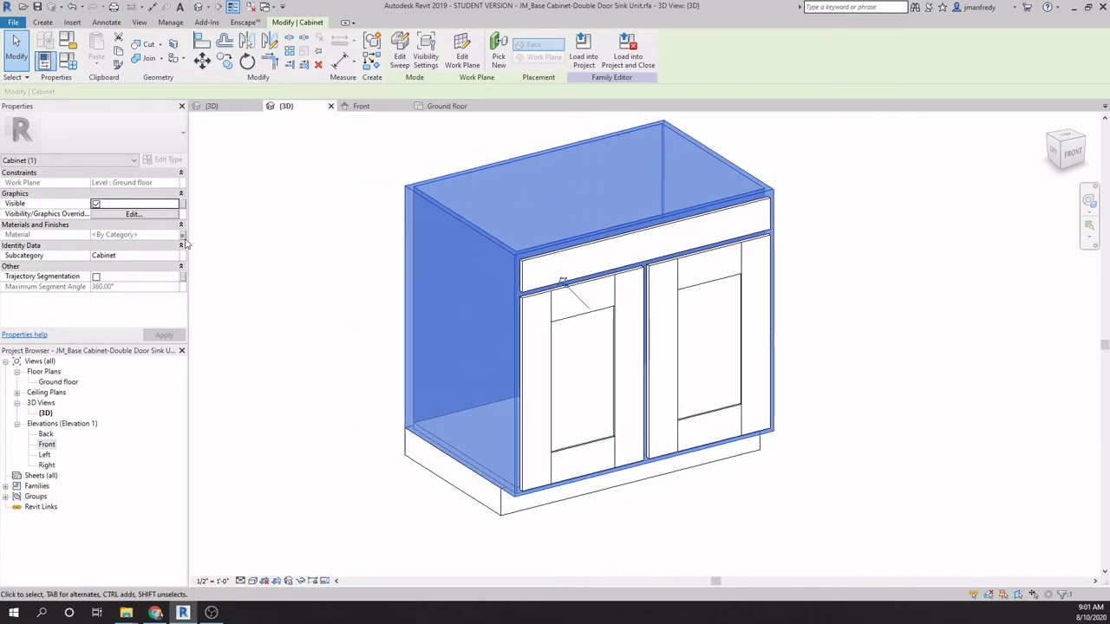
click(231, 185)
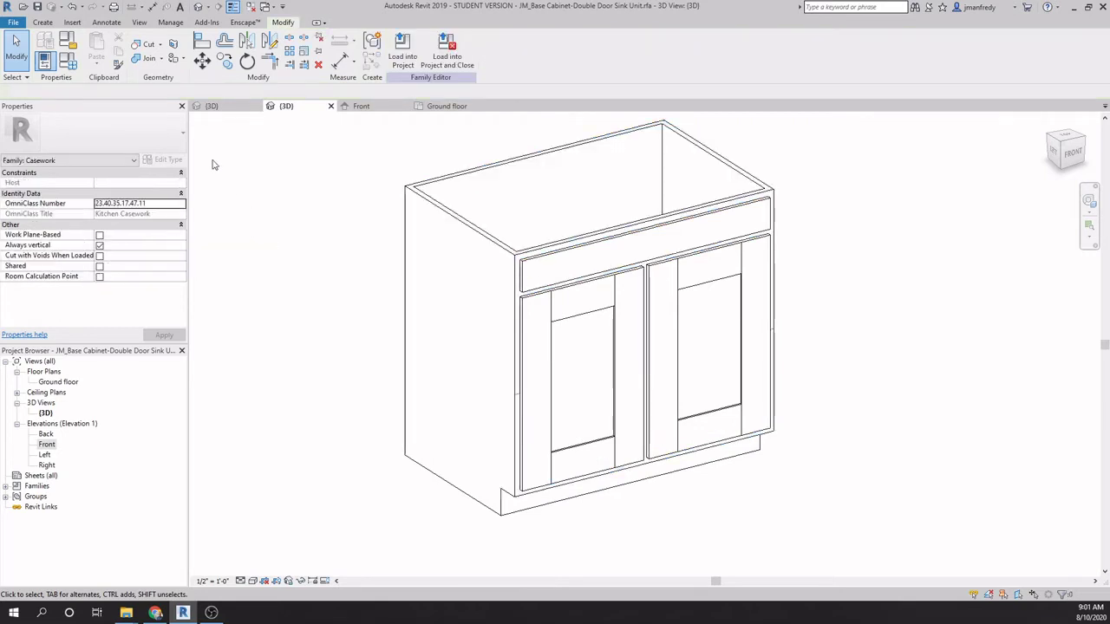
click(73, 64)
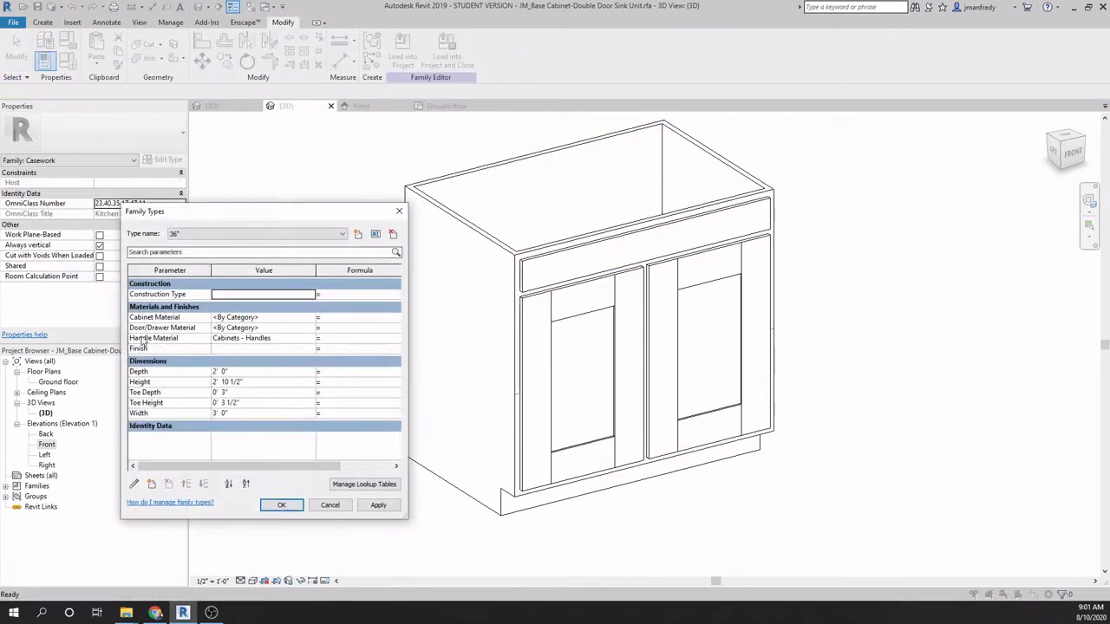
click(400, 213)
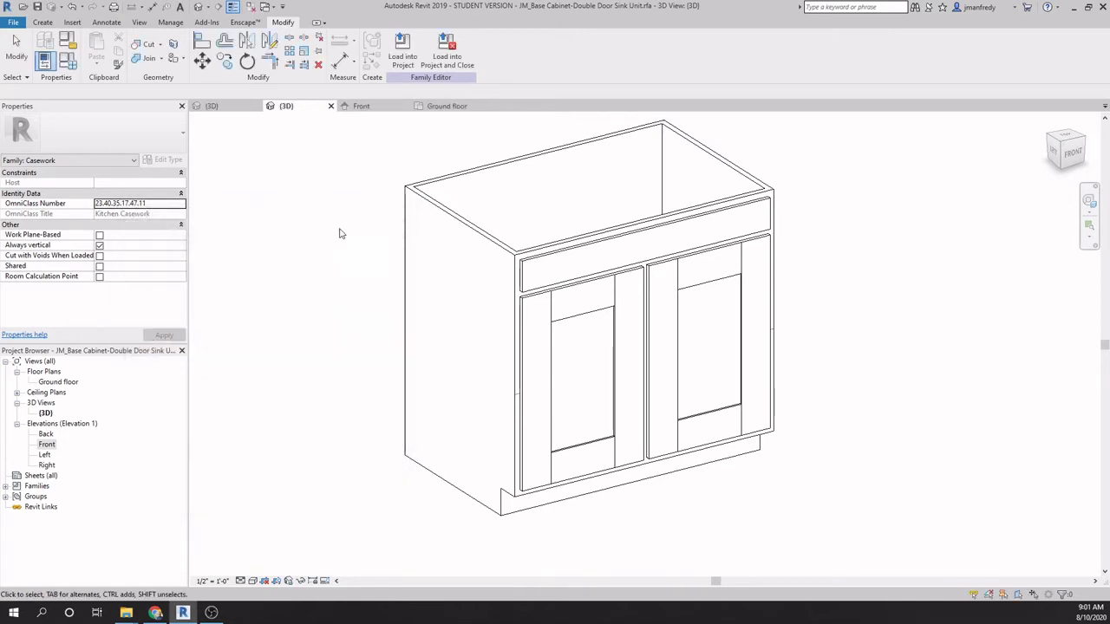
click(419, 195)
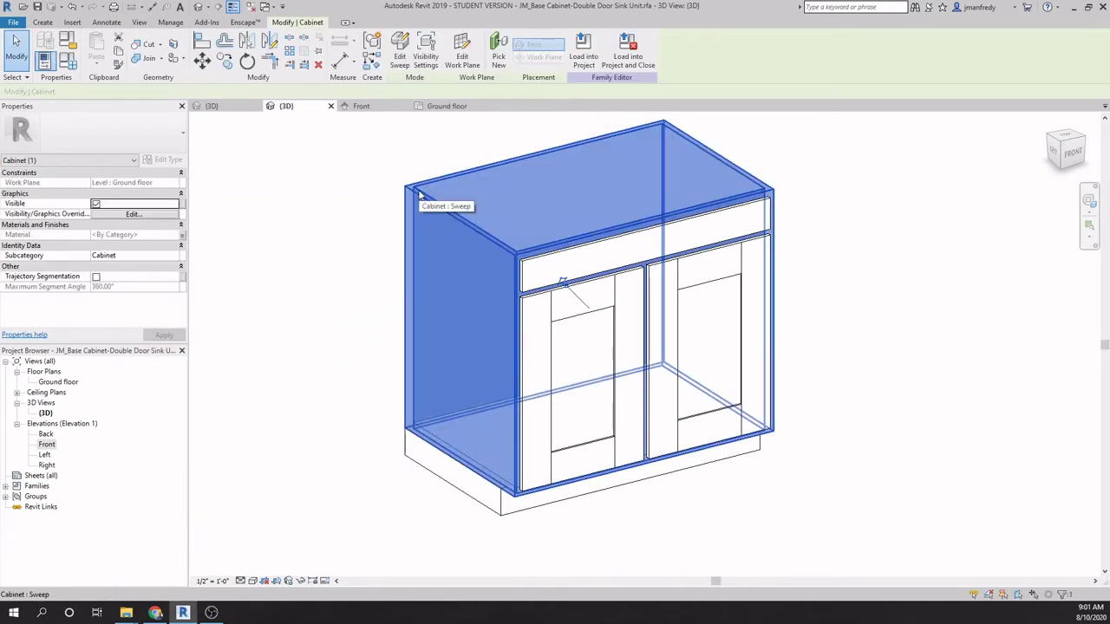
click(183, 239)
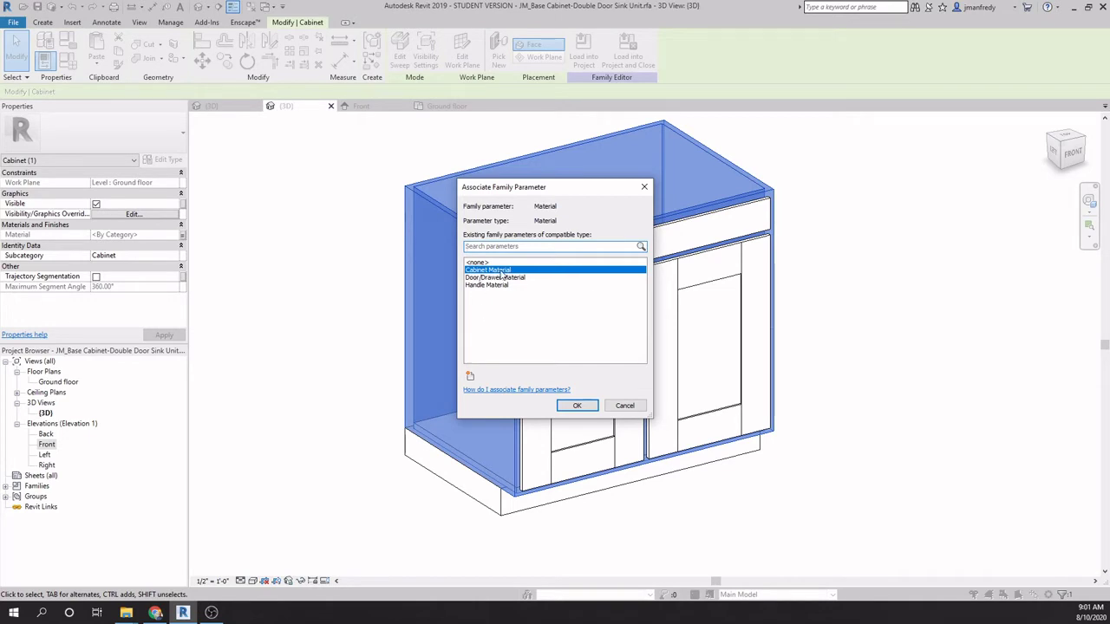
click(623, 406)
click(315, 220)
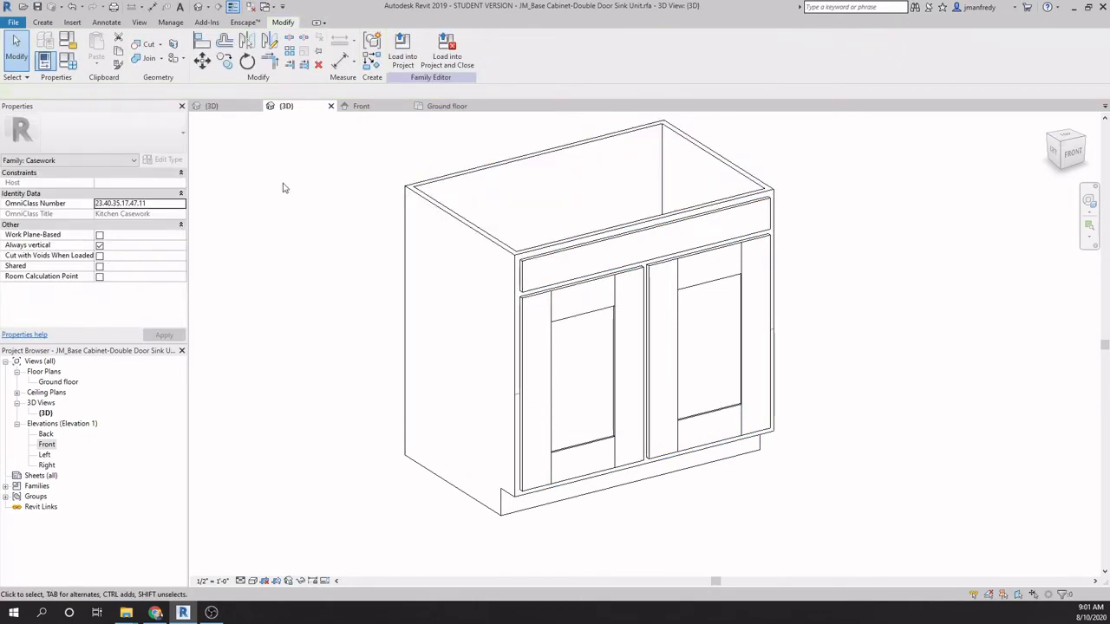
click(69, 60)
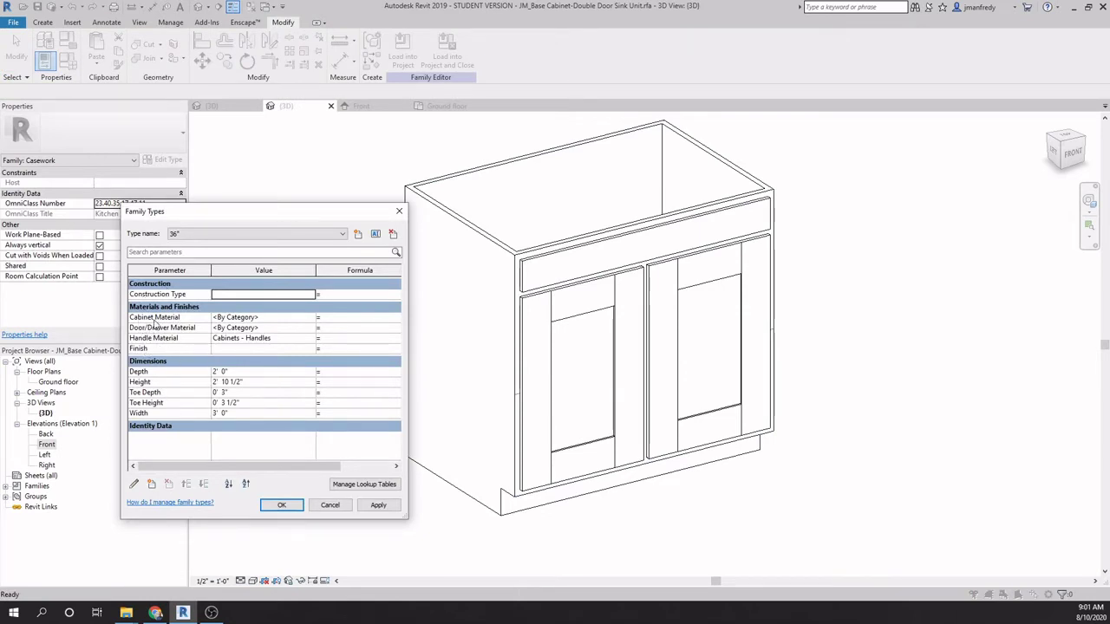
click(399, 211)
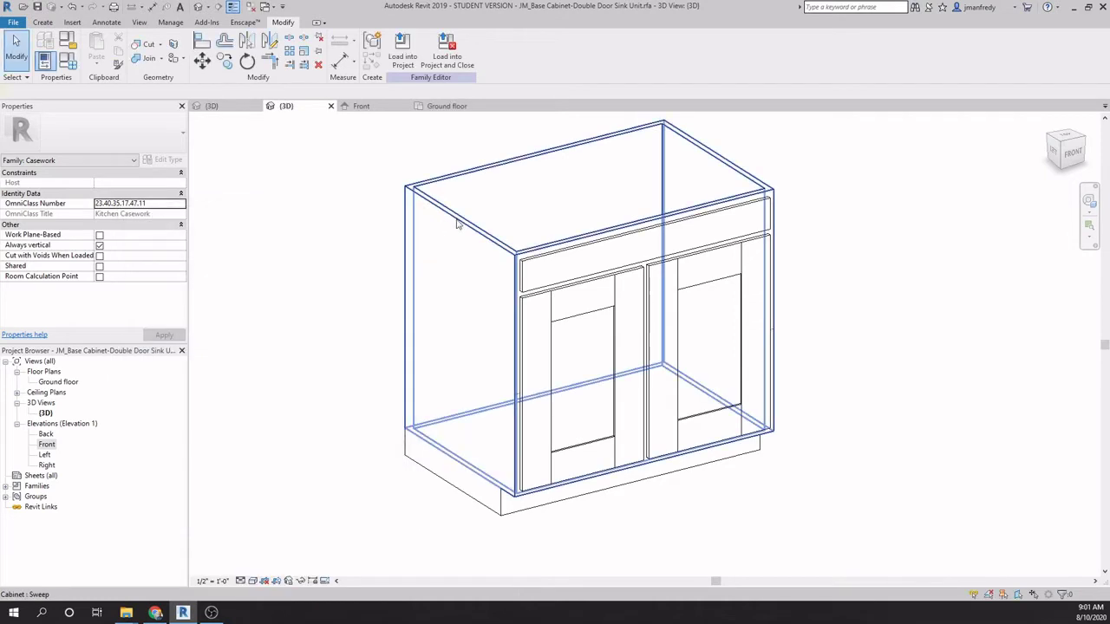
Step: Associate the cabinet box sweep's material with the Cabinet Material family parameter
click(457, 223)
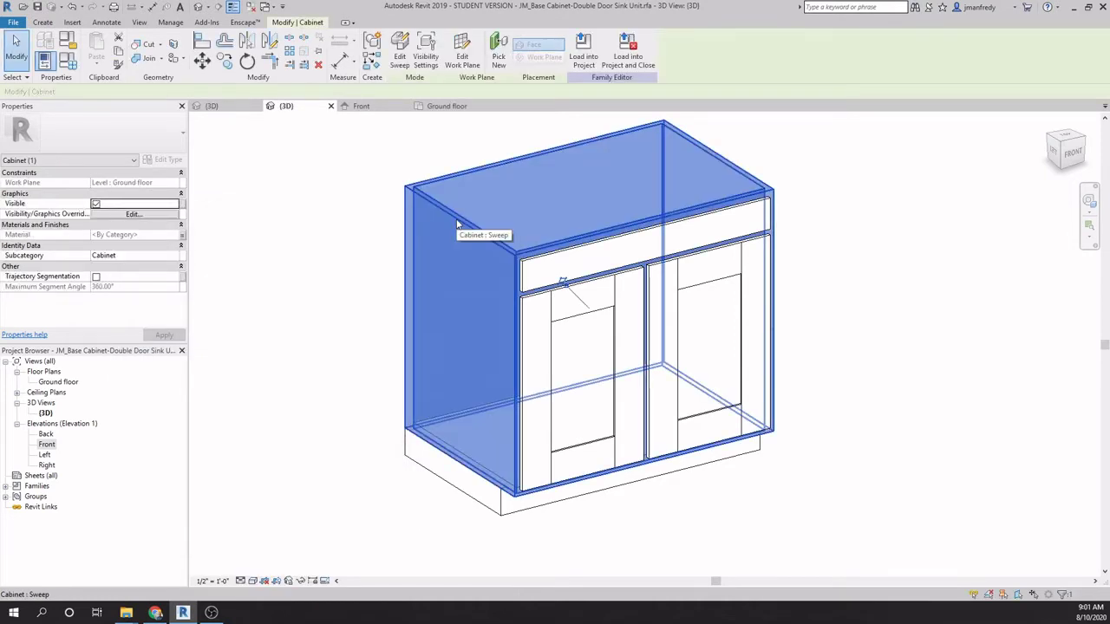
click(182, 236)
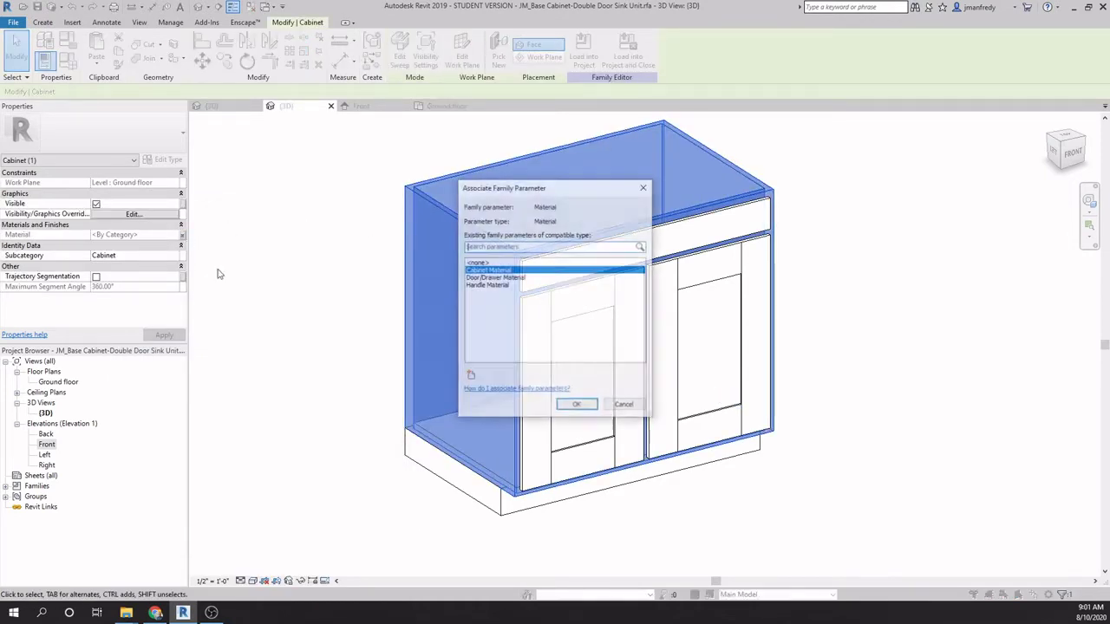
click(577, 405)
click(304, 314)
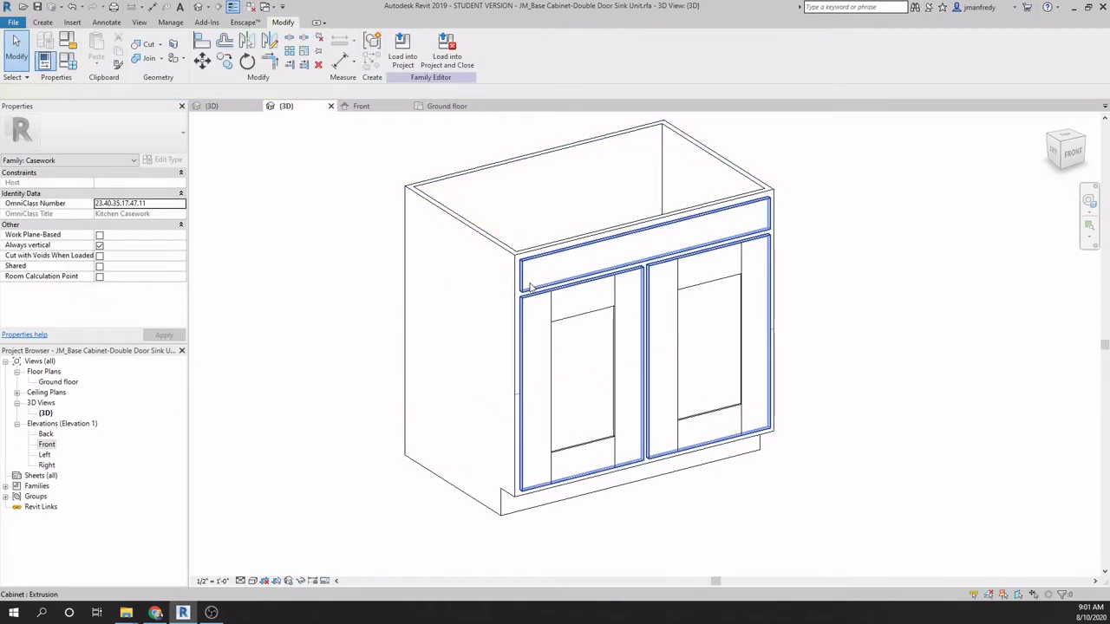
Step: Associate the material of the door and drawer face extrusion with the Door/Drawer Material family parameter
click(530, 287)
click(182, 257)
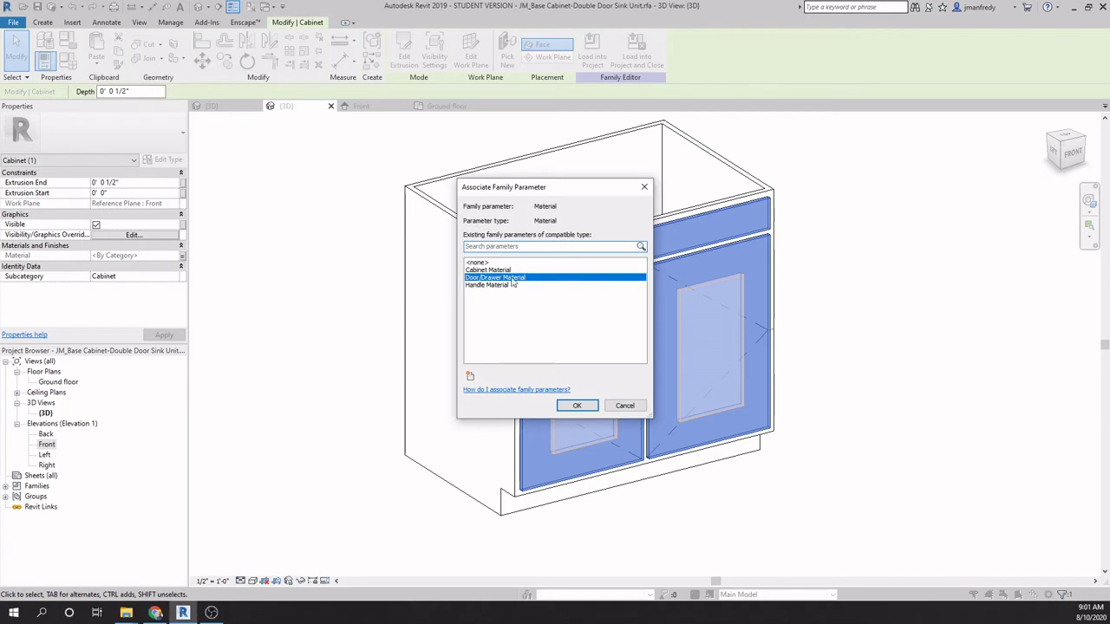
click(579, 406)
click(334, 359)
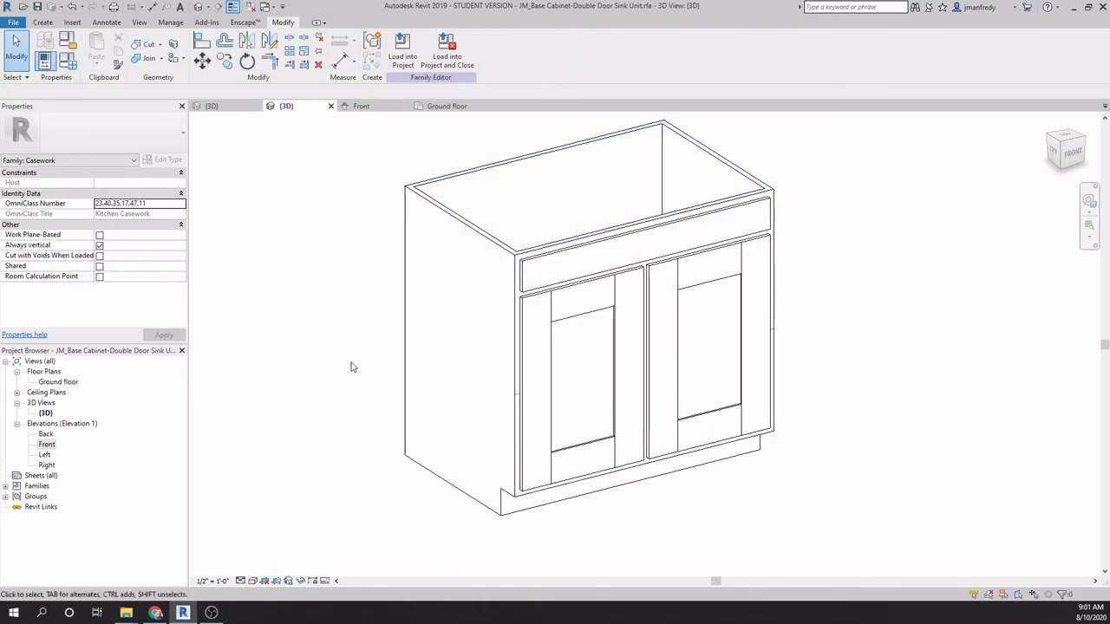
Step: For the Cabinet Material parameter, search the materials for CHERRY and add the second library Cherry material to the document
middle_drag(354, 307, 375, 311)
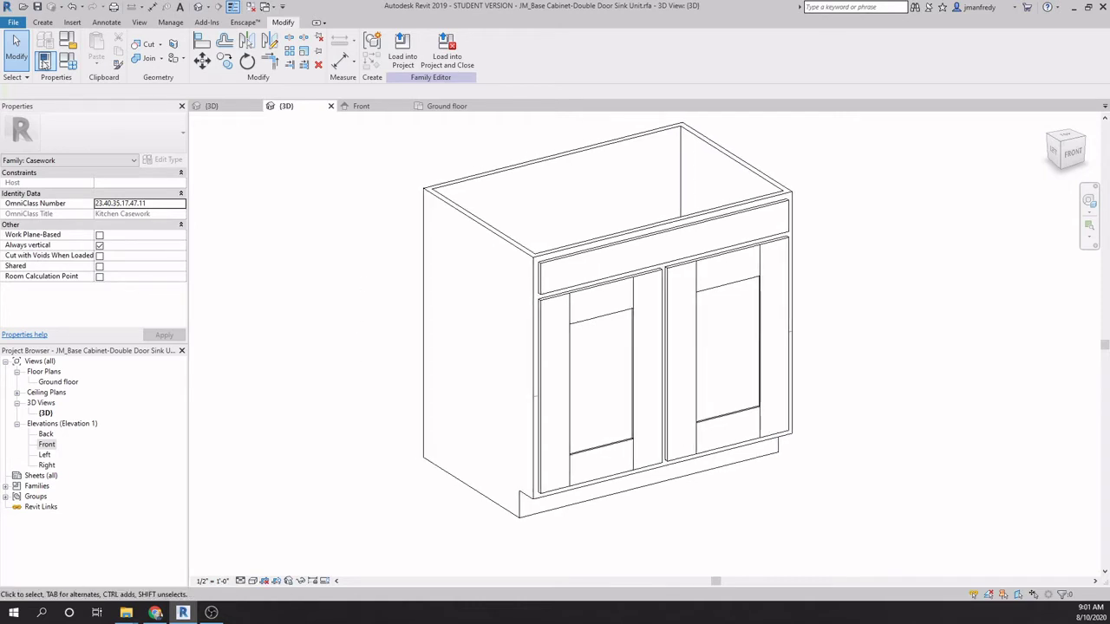
click(68, 62)
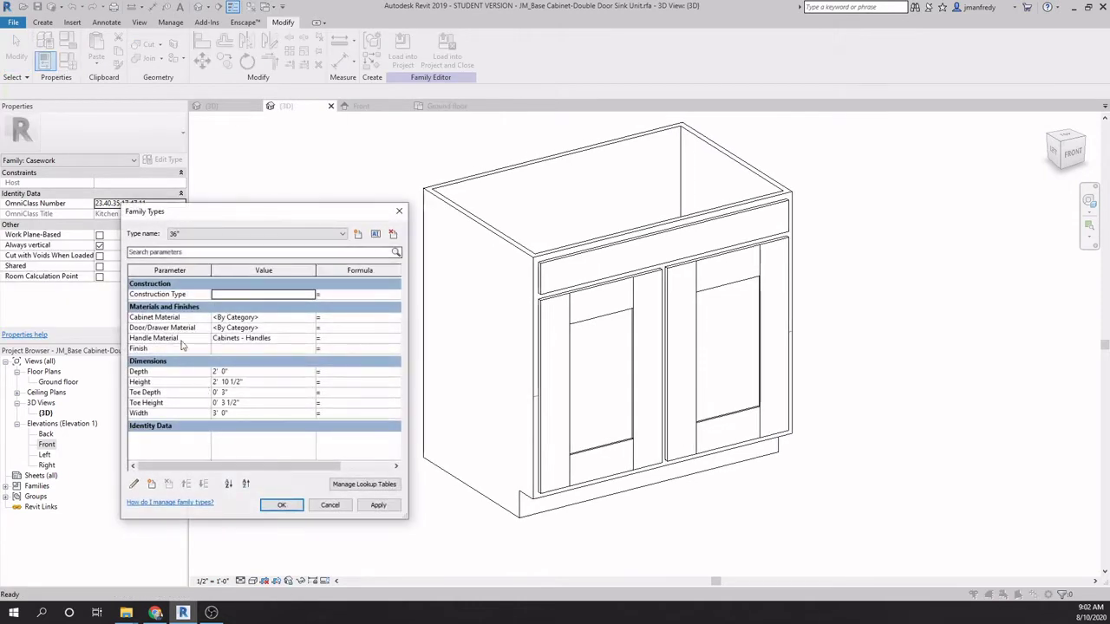
click(282, 318)
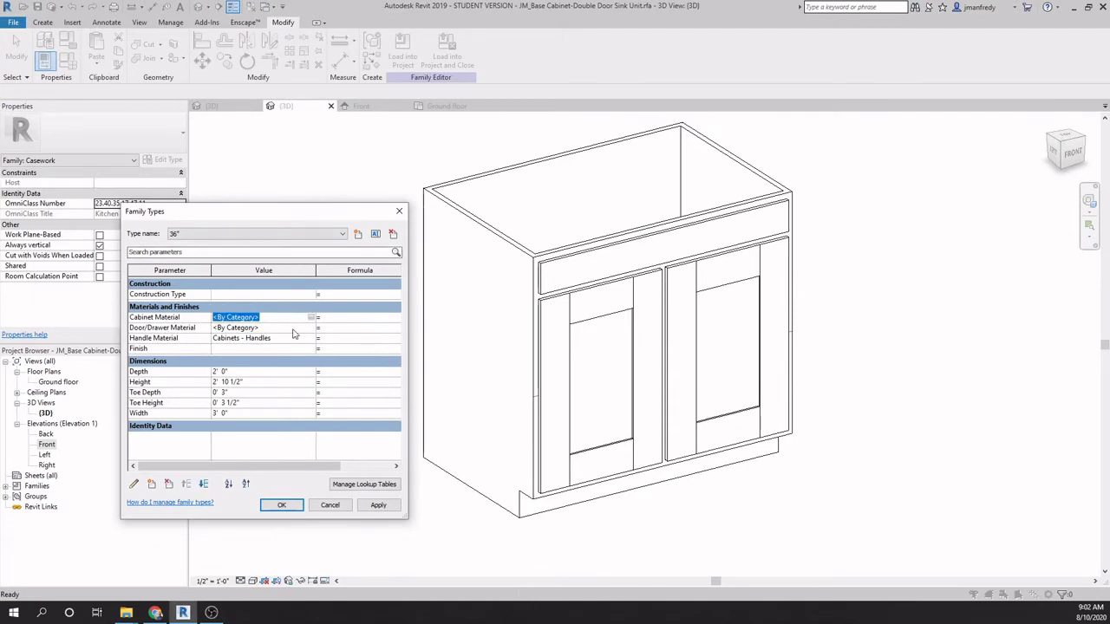
click(281, 317)
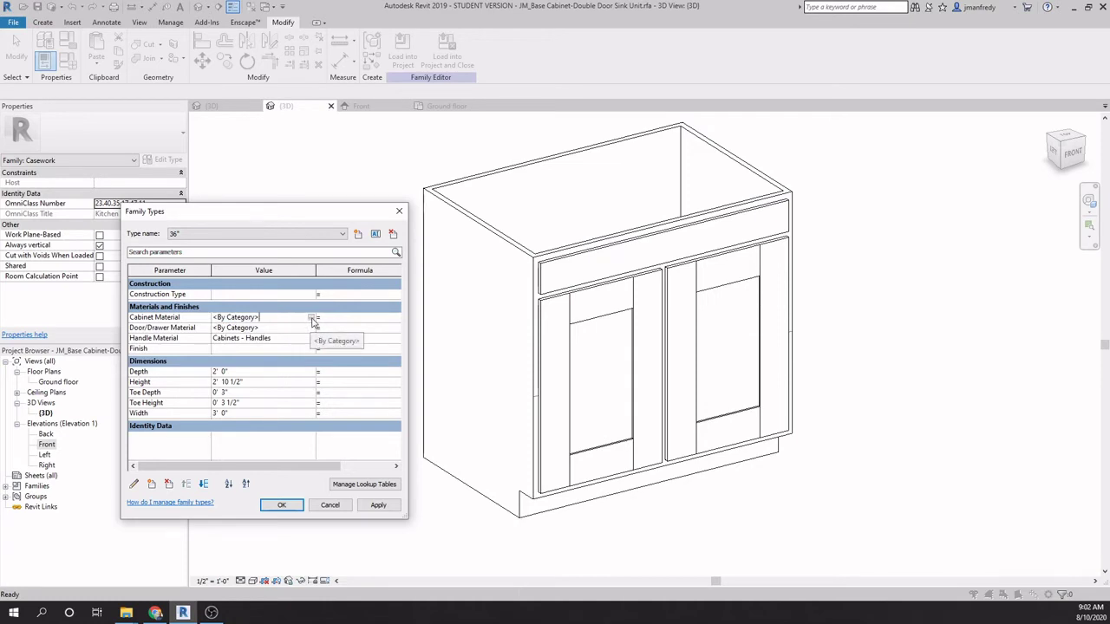
click(312, 319)
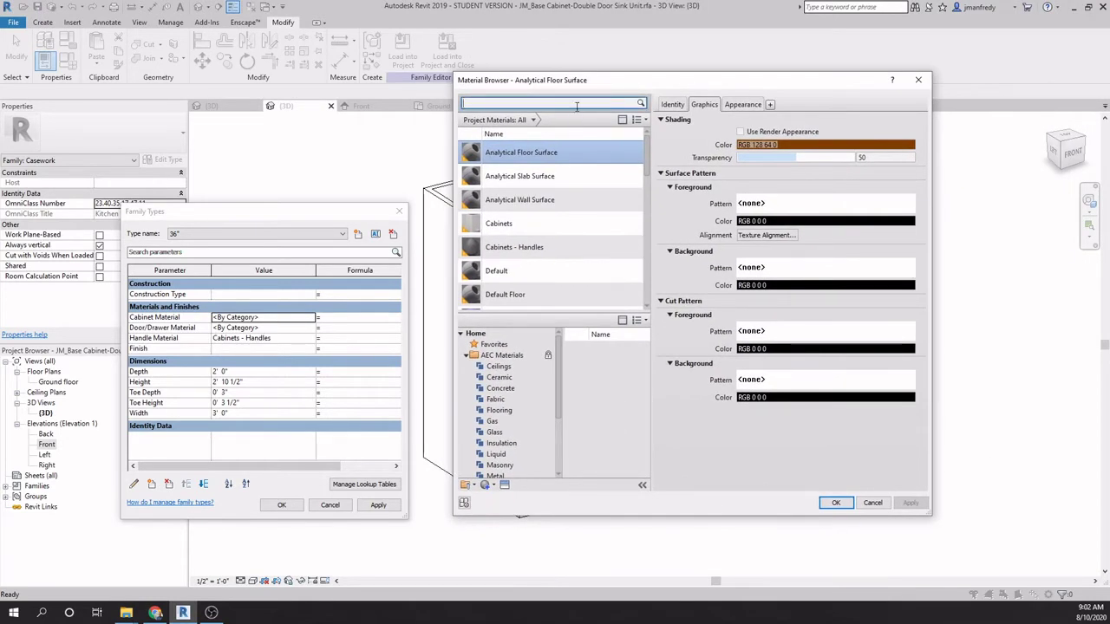
text(CHERRY)
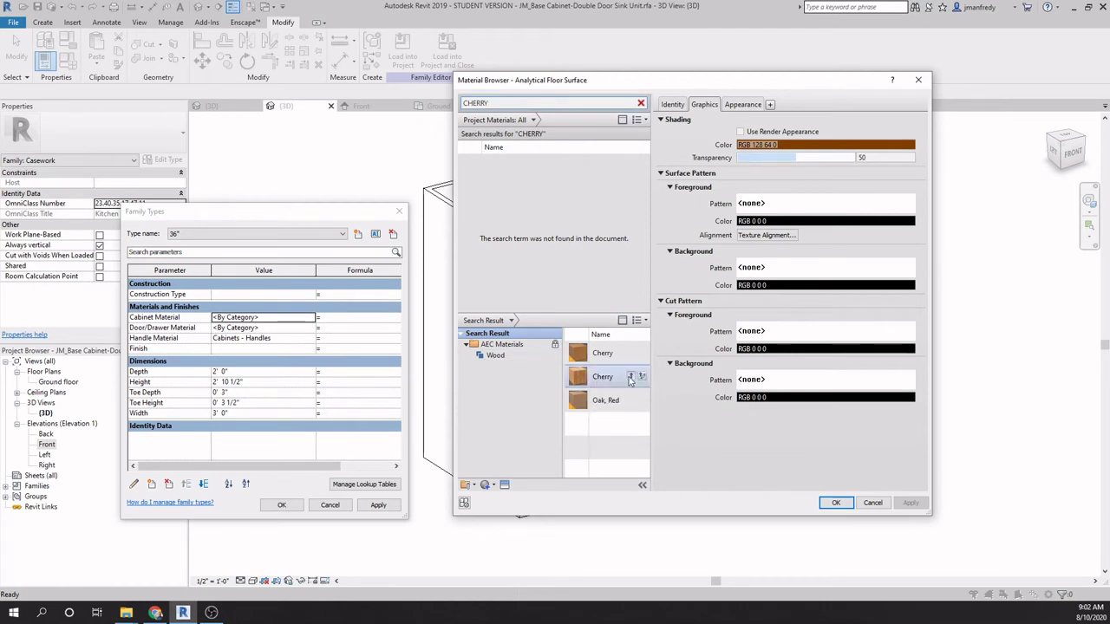
click(632, 377)
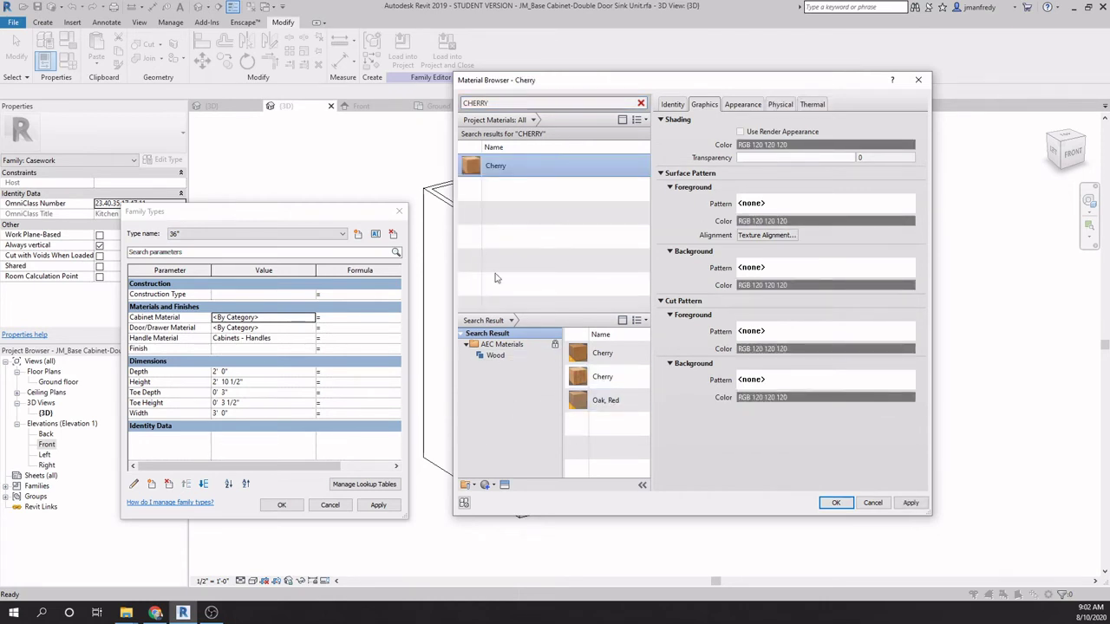
Step: Duplicate the Cherry material and name the copy "JM Cherry Horizontal"
right_click(499, 171)
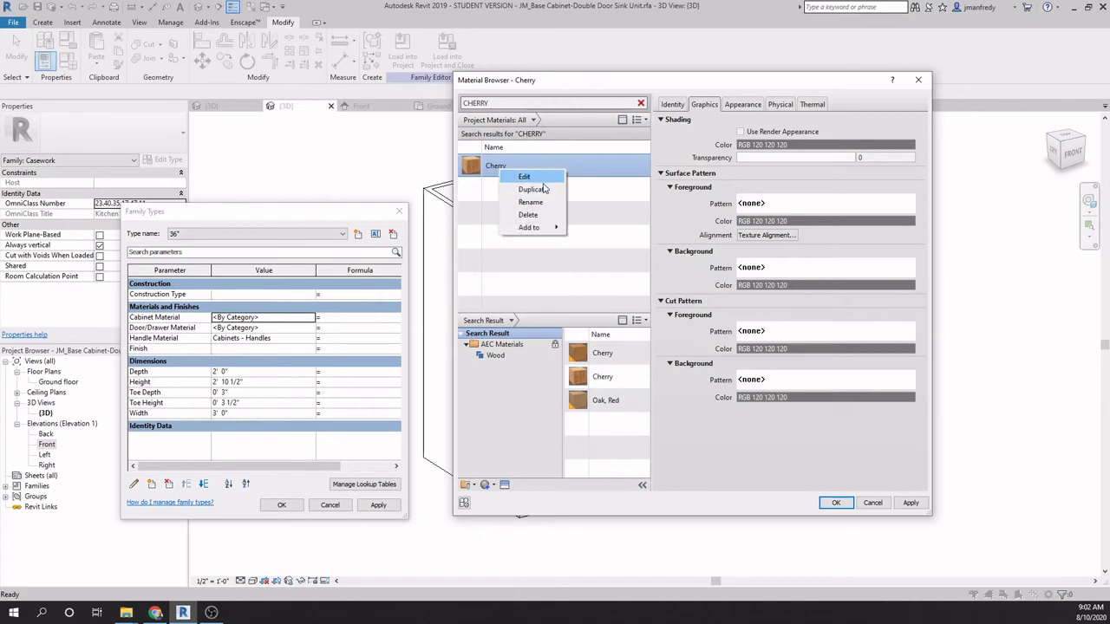
click(513, 187)
right_click(499, 193)
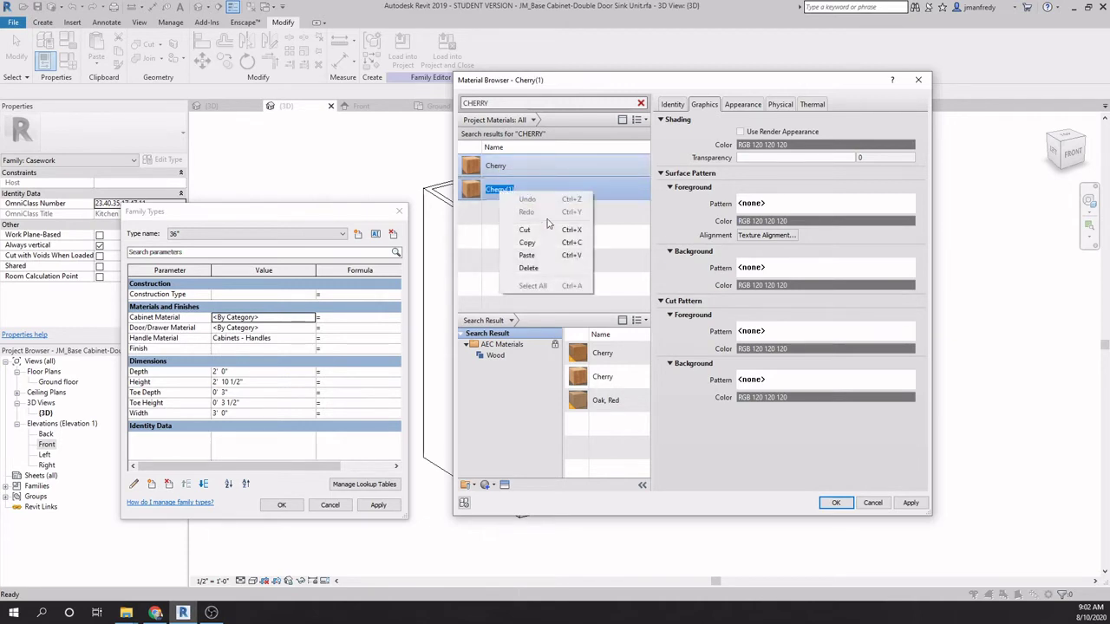
click(530, 253)
click(488, 189)
text(JM_)
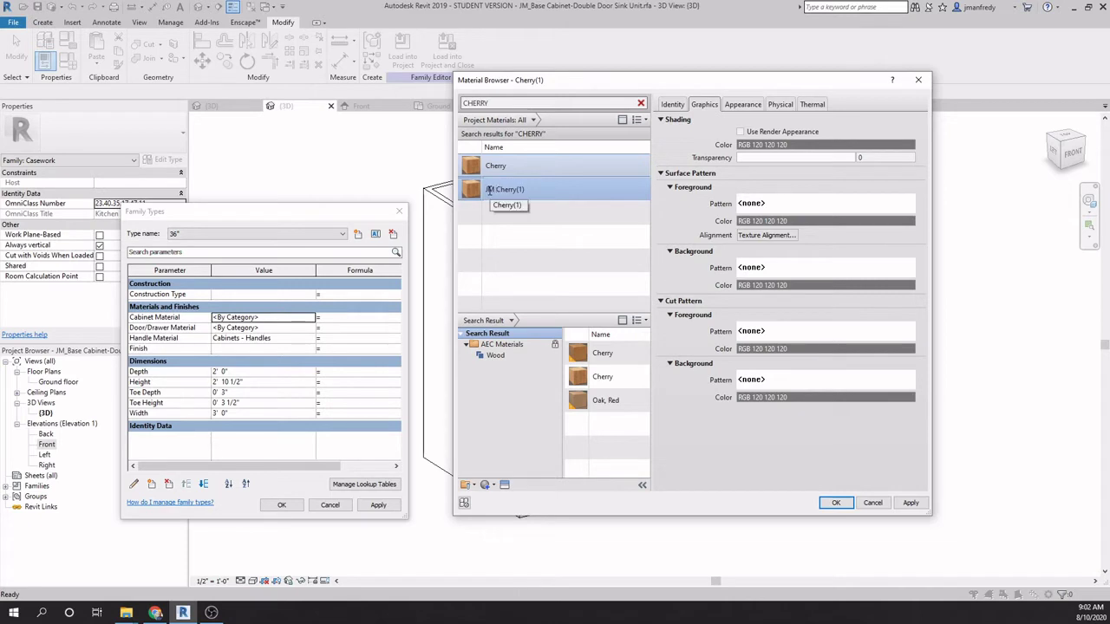
drag(516, 188, 567, 188)
text(_Horizontal)
key(Return)
Step: Rename the original Cherry material as "JM Cherry Vertical"
right_click(492, 175)
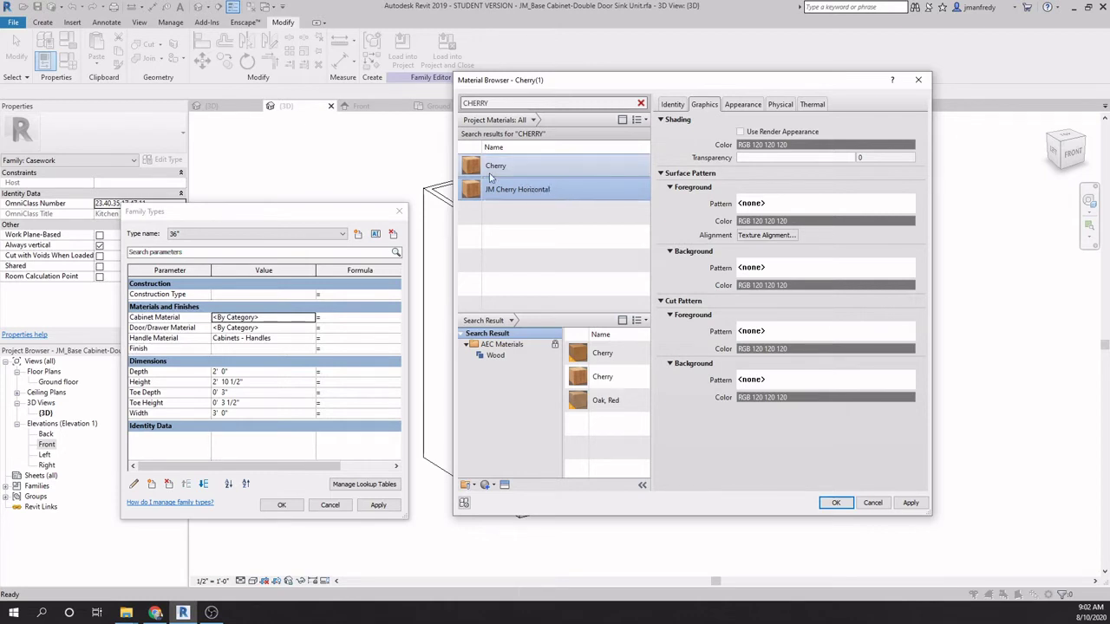
click(526, 206)
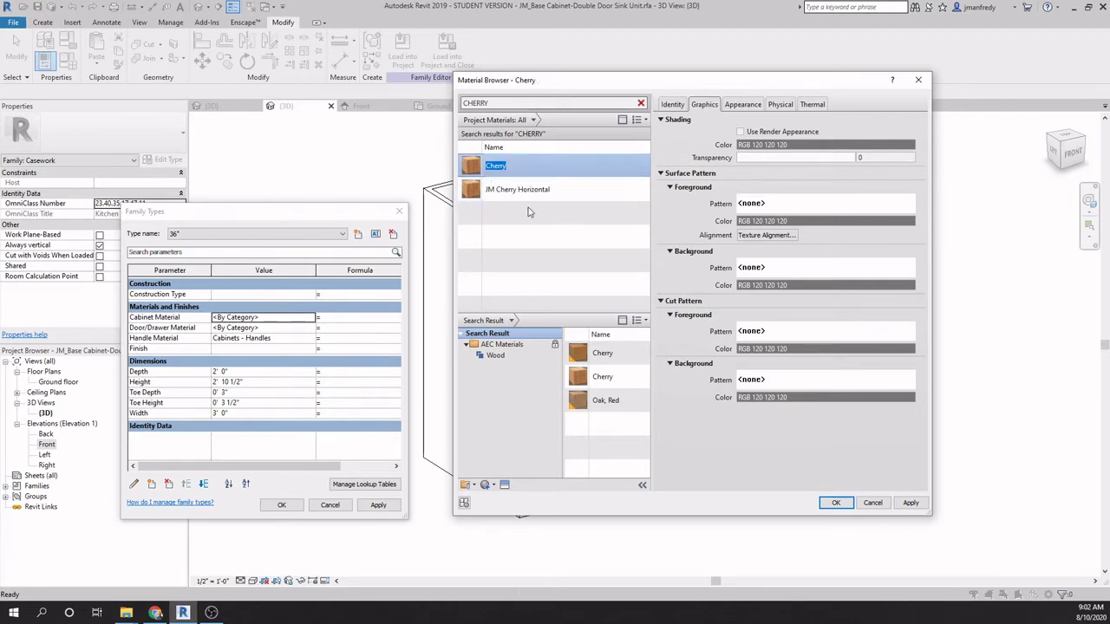
text(JM)
key(Return)
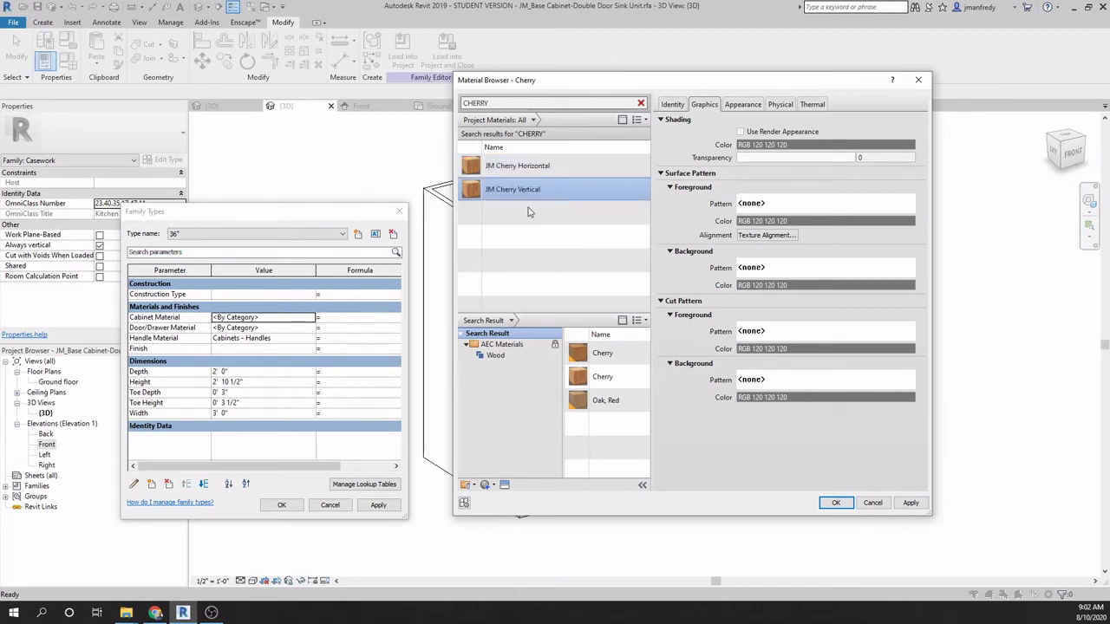
Step: Give JM Cherry Horizontal and JM Cherry Vertical their own separate appearance assets by duplicating the shared Cherry asset
click(547, 174)
click(548, 177)
click(743, 105)
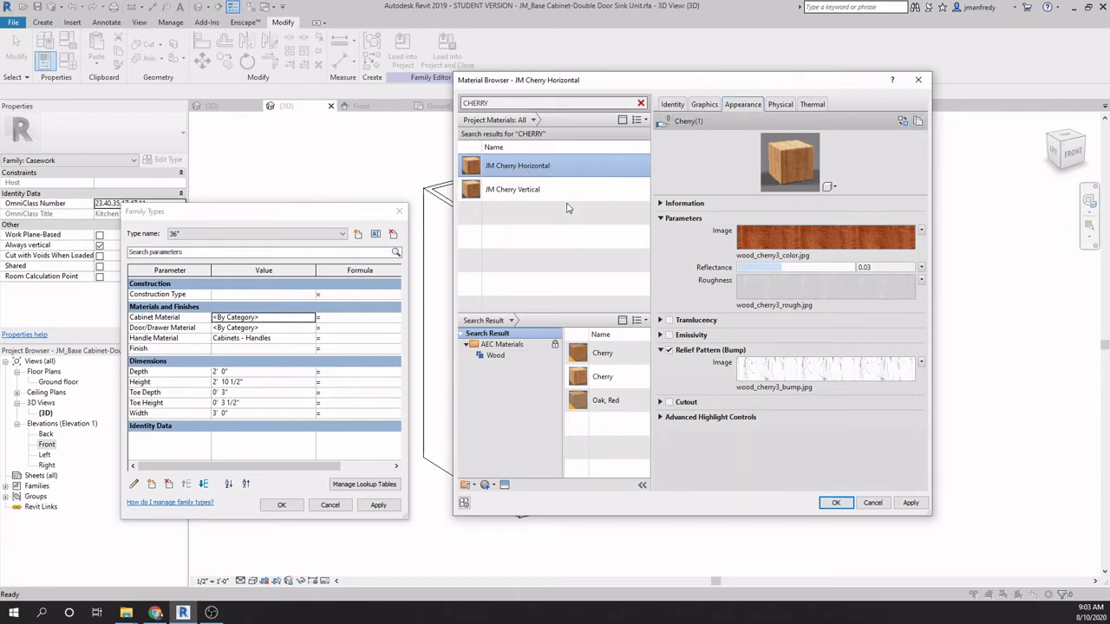
click(561, 193)
click(918, 121)
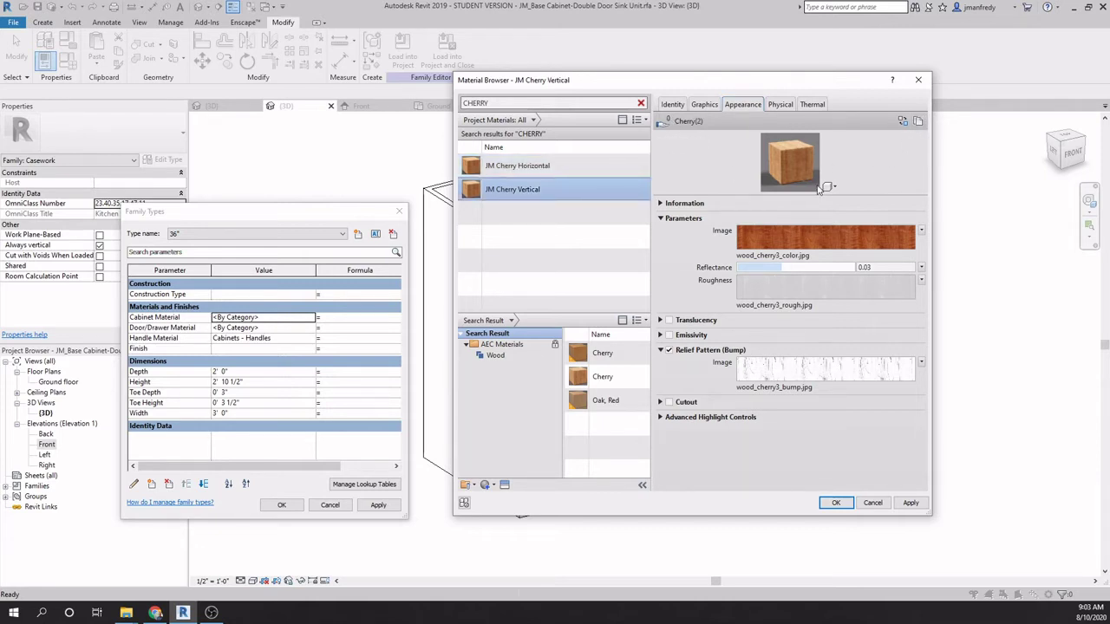
mouse_move(612, 377)
Step: Rotate the colour texture wood_cherry3_color.jpg of JM Cherry Horizontal by 90°
click(537, 166)
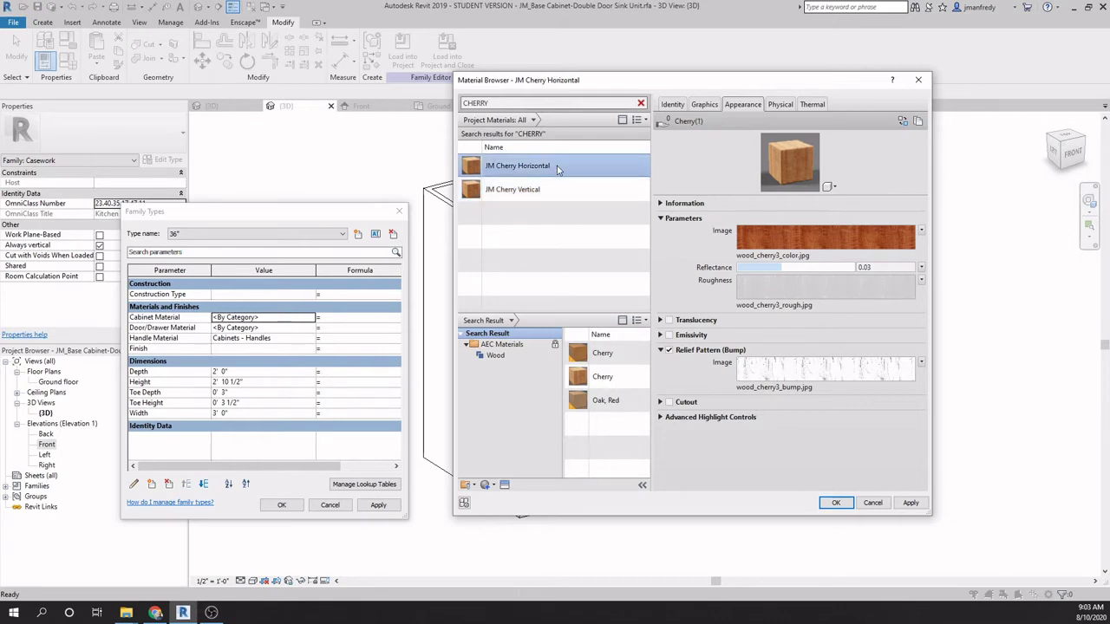
click(785, 233)
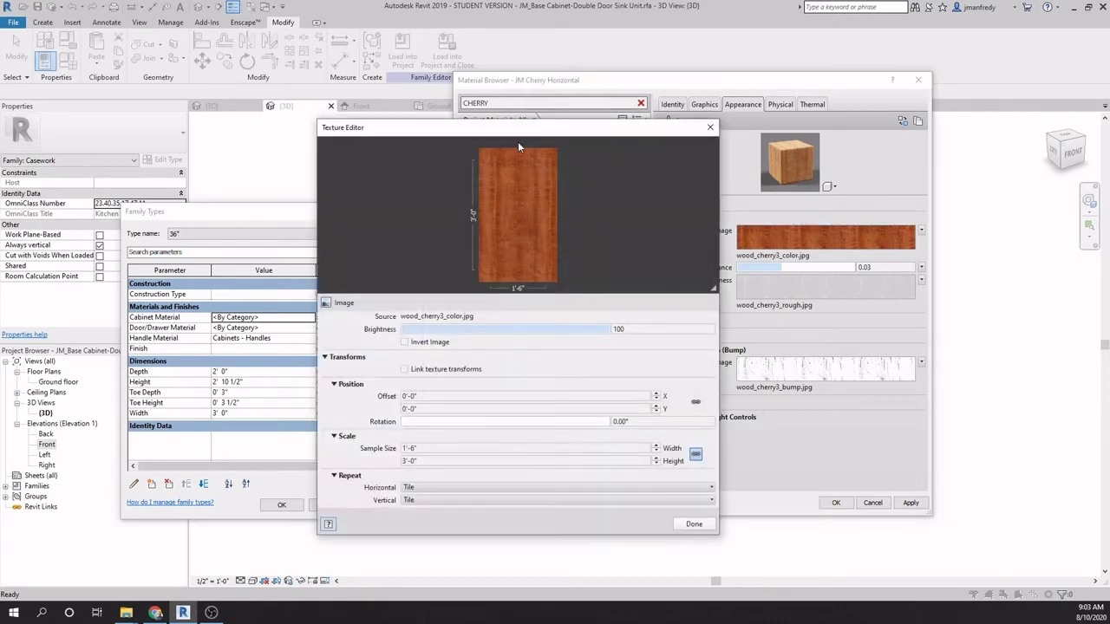
drag(534, 131, 531, 98)
double_click(647, 388)
text(90)
click(695, 489)
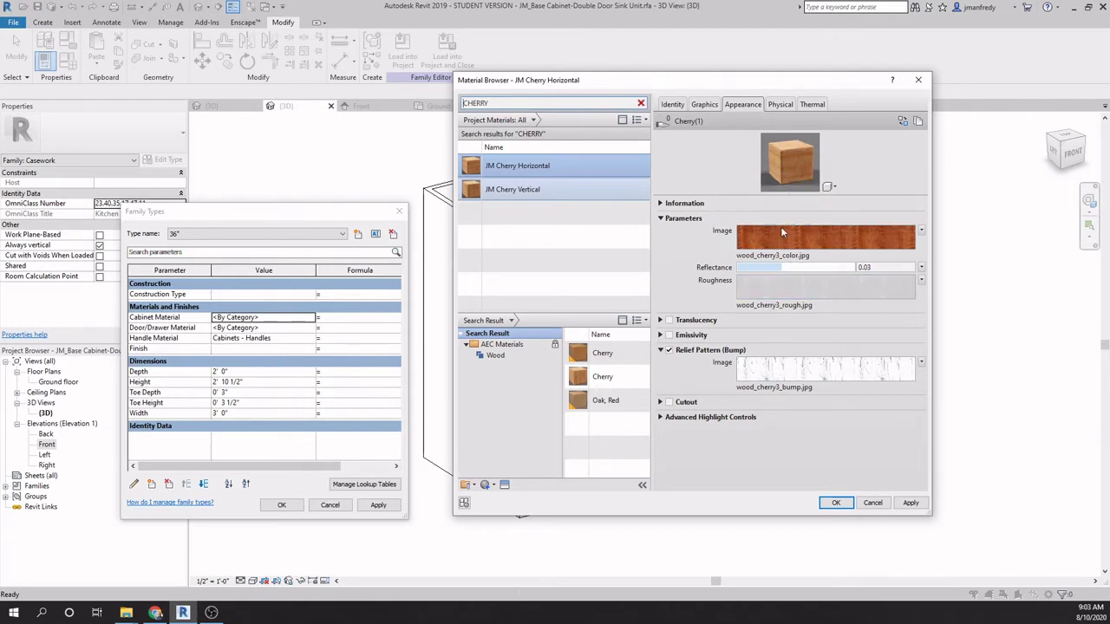
Step: Rotate the roughness texture wood_cherry3_rough.jpg of JM Cherry Horizontal by 90°
click(828, 293)
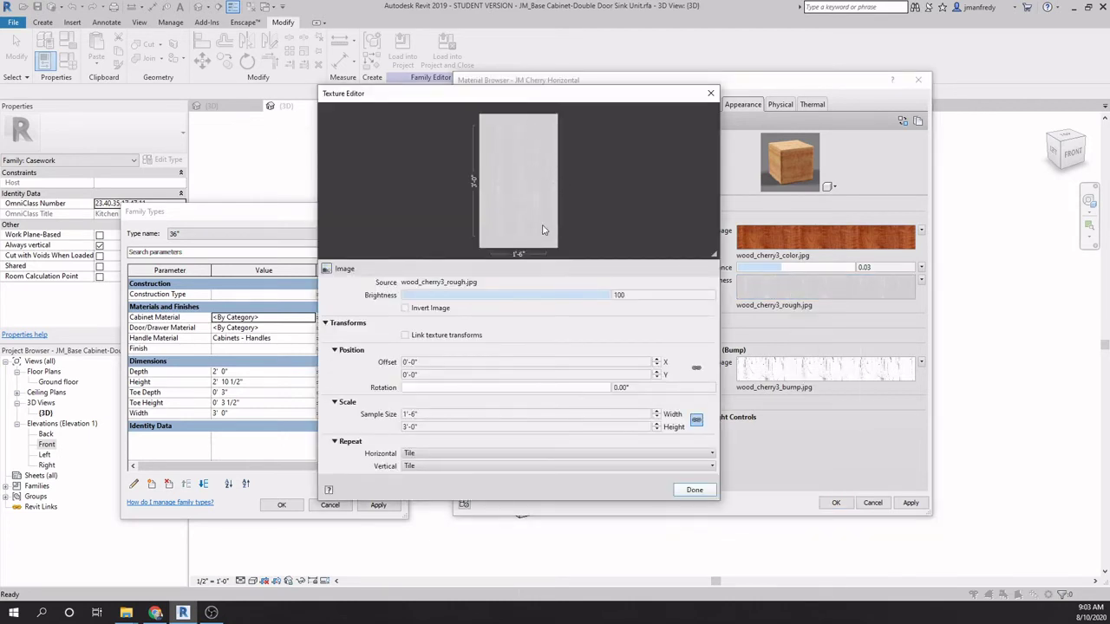
click(655, 388)
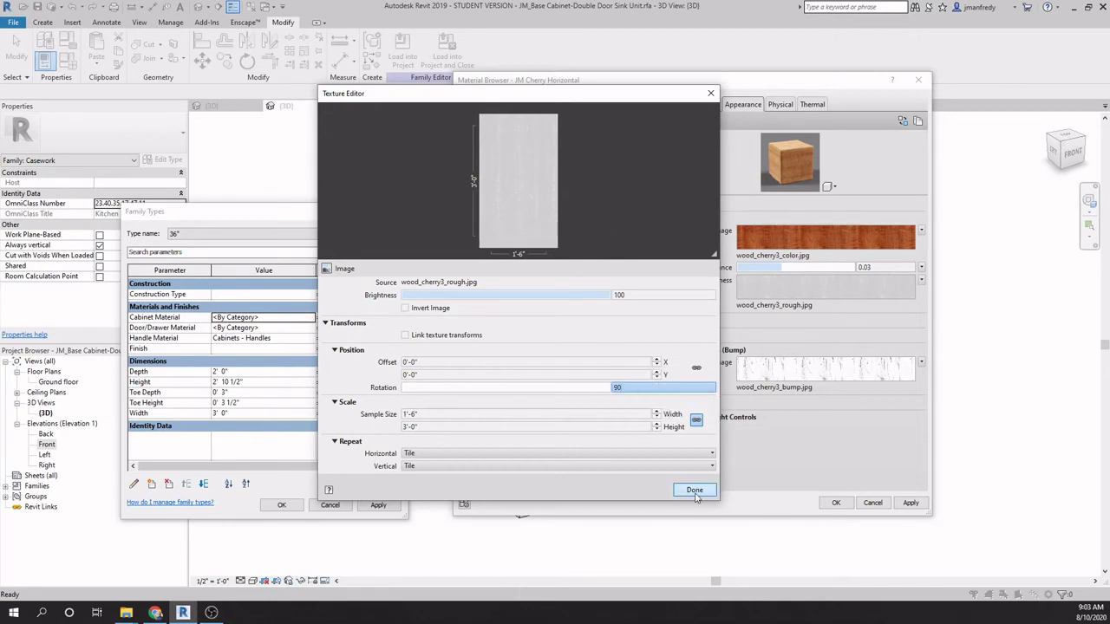
click(695, 490)
Step: Rotate the bump texture wood_cherry3_bump.jpg of JM Cherry Horizontal to match its colour and roughness textures, and apply the material changes
click(797, 372)
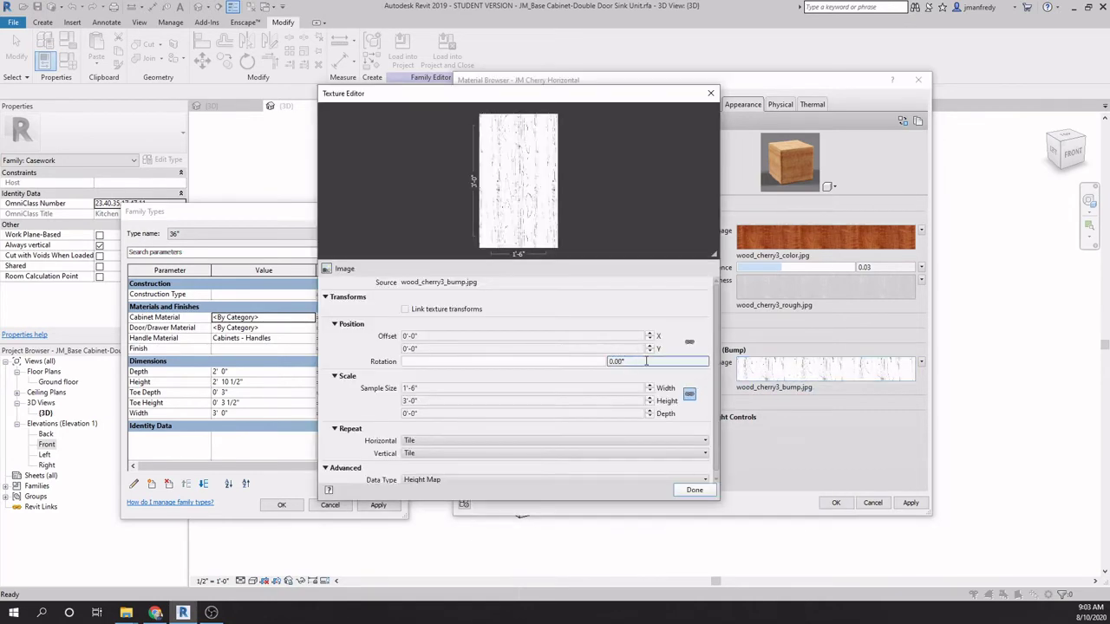
click(694, 490)
click(910, 502)
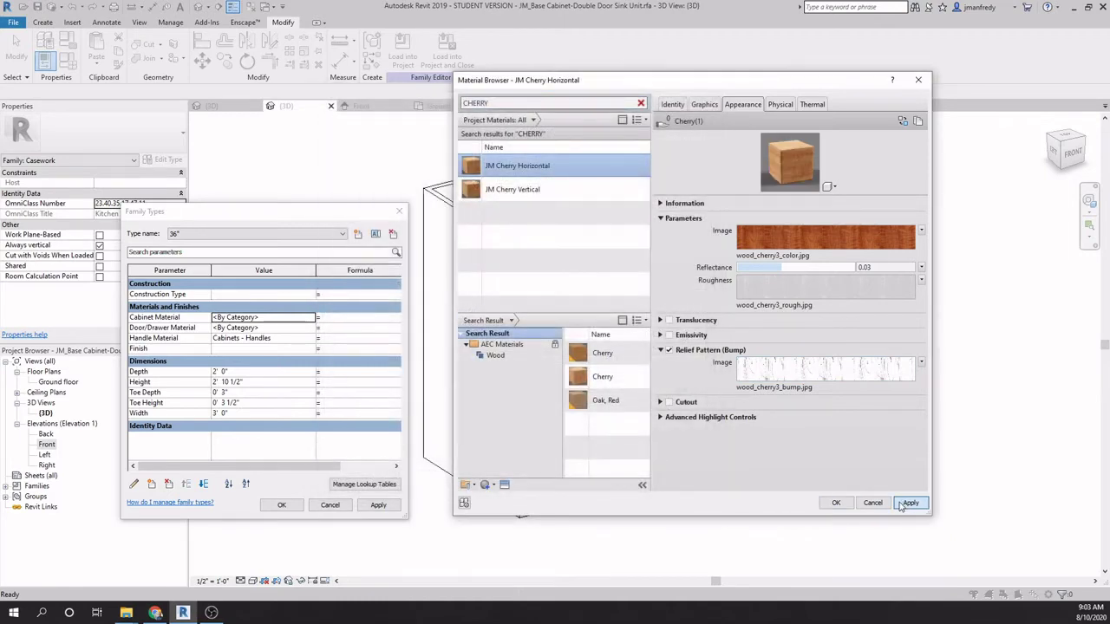
Step: Compare the grain direction of the colour textures of JM Cherry Horizontal and JM Cherry Vertical
click(811, 243)
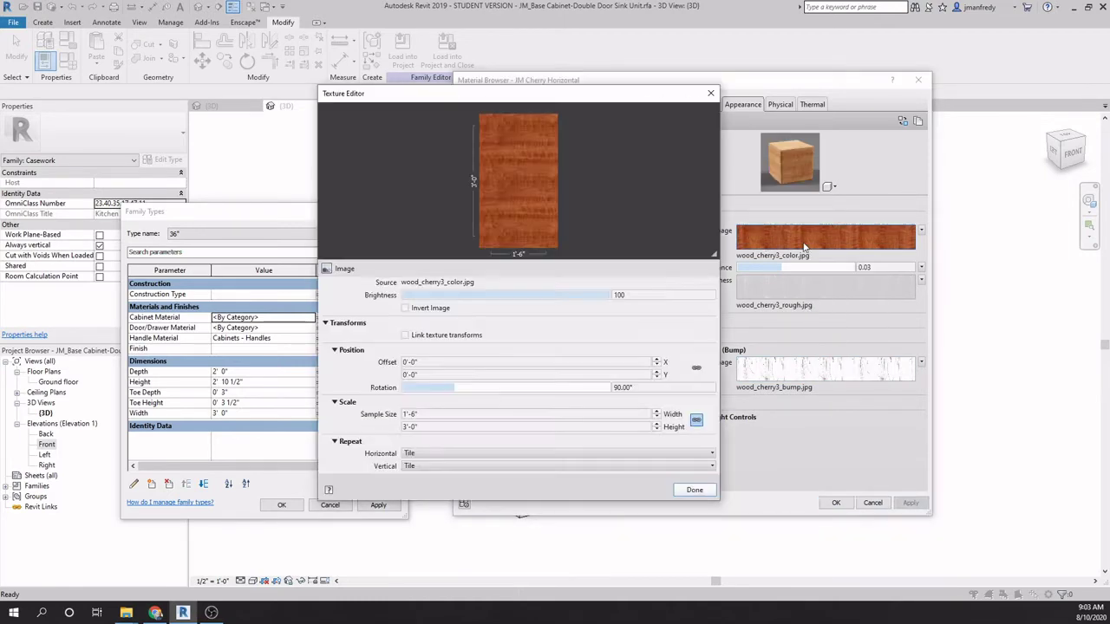
click(711, 490)
click(512, 189)
click(782, 238)
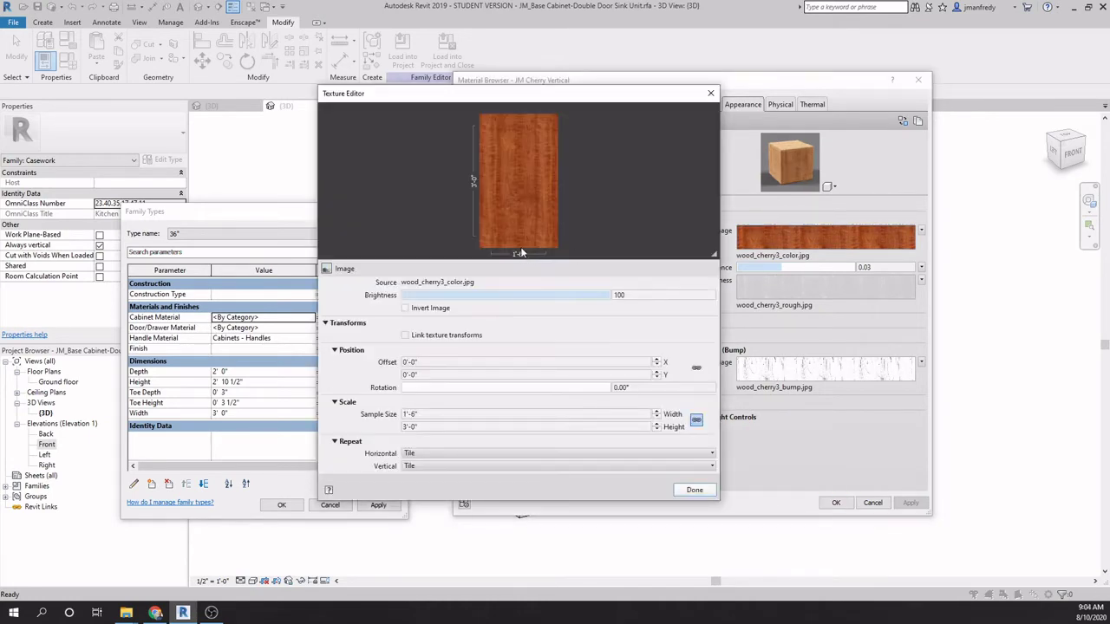
click(694, 490)
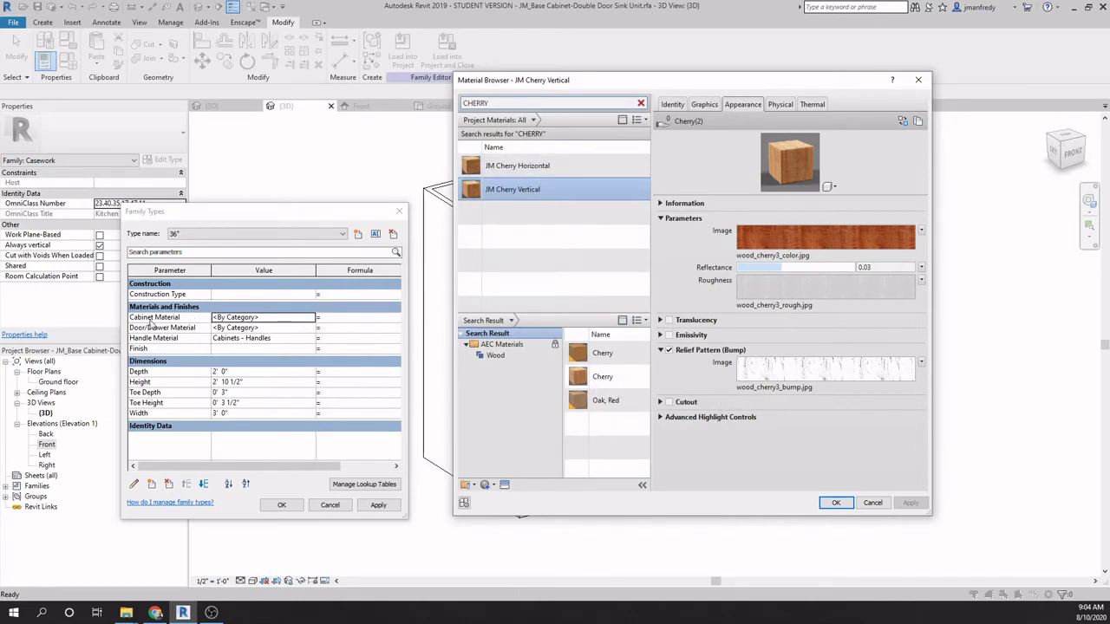
Step: Assign JM CHERRY VERTICAL to the Cabinet Material parameter and JM CHERRY HORIZONTAL to Door/Drawer Material, and apply the family type changes
double_click(535, 191)
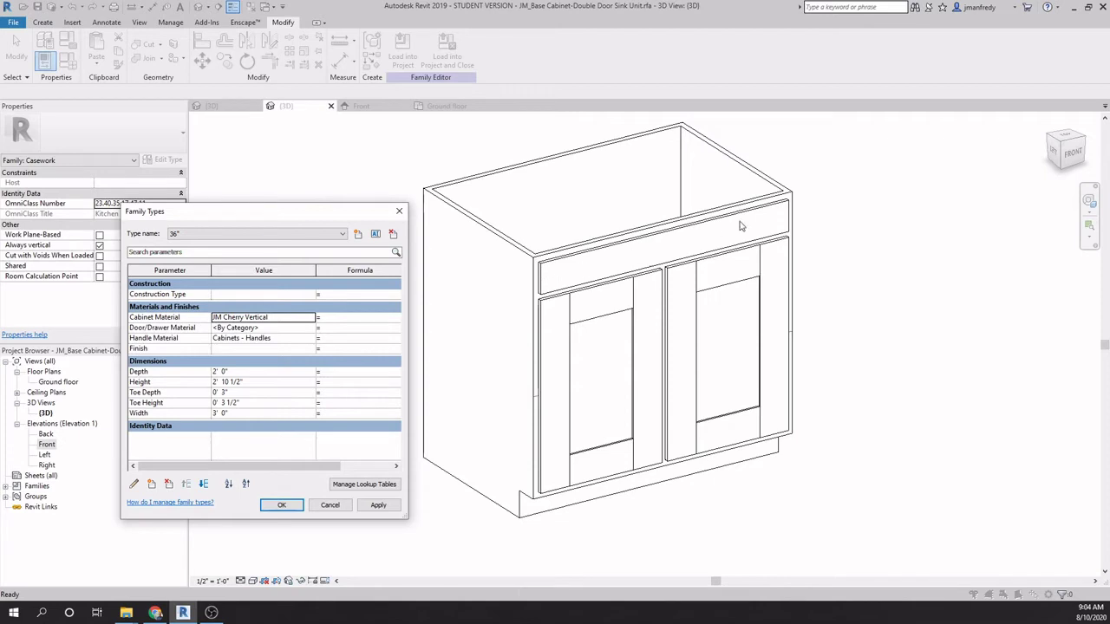
click(299, 318)
key(ctrl+c)
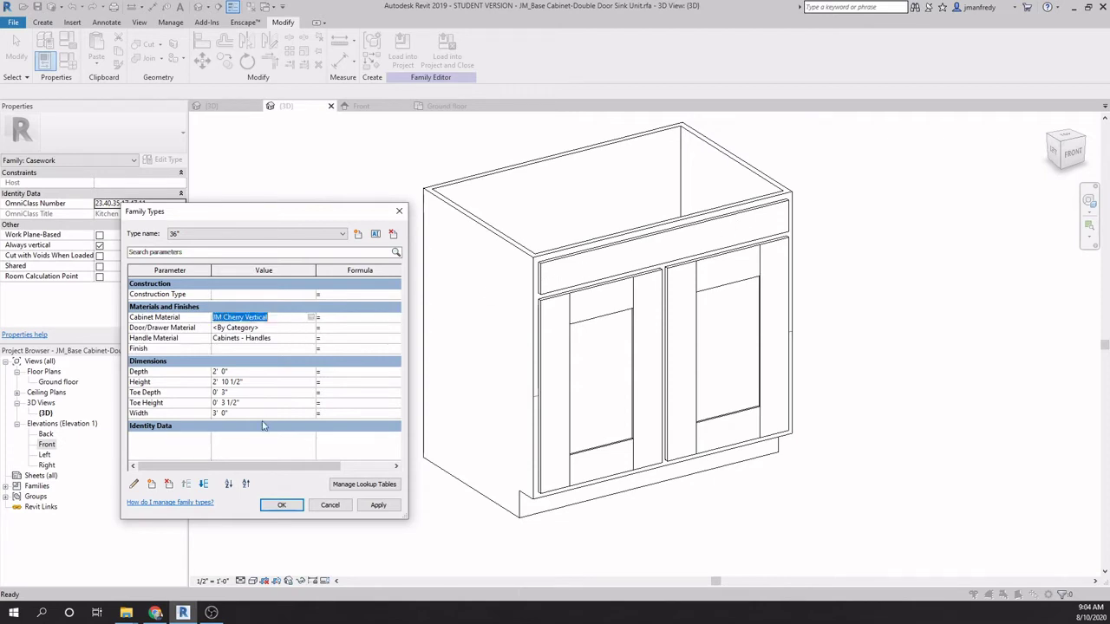
click(286, 328)
key(ctrl+v)
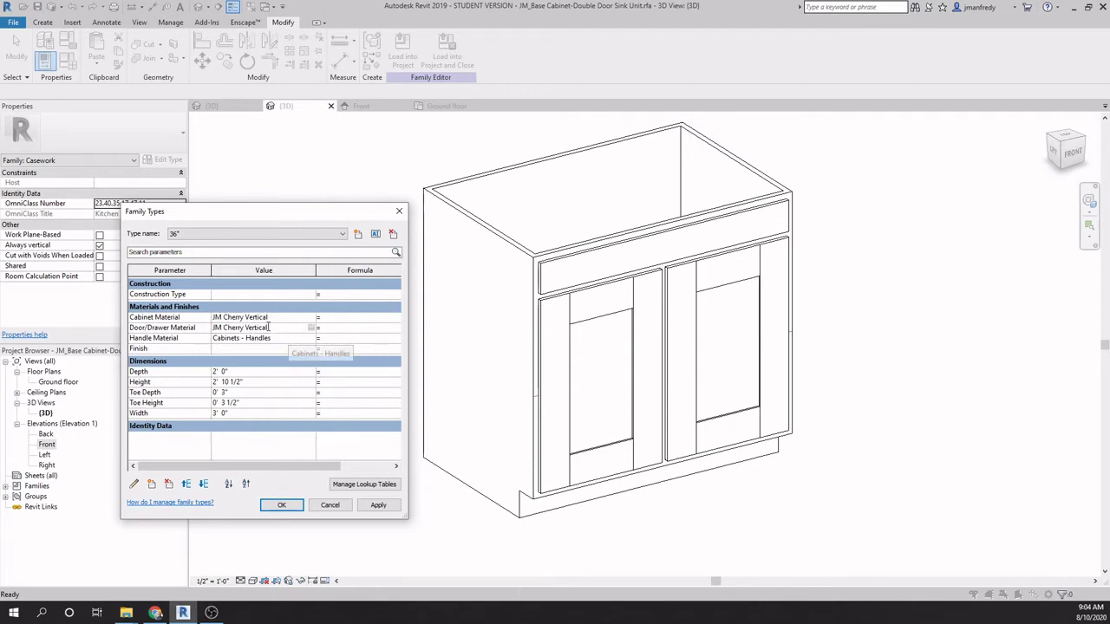
double_click(256, 329)
text(Horizon)
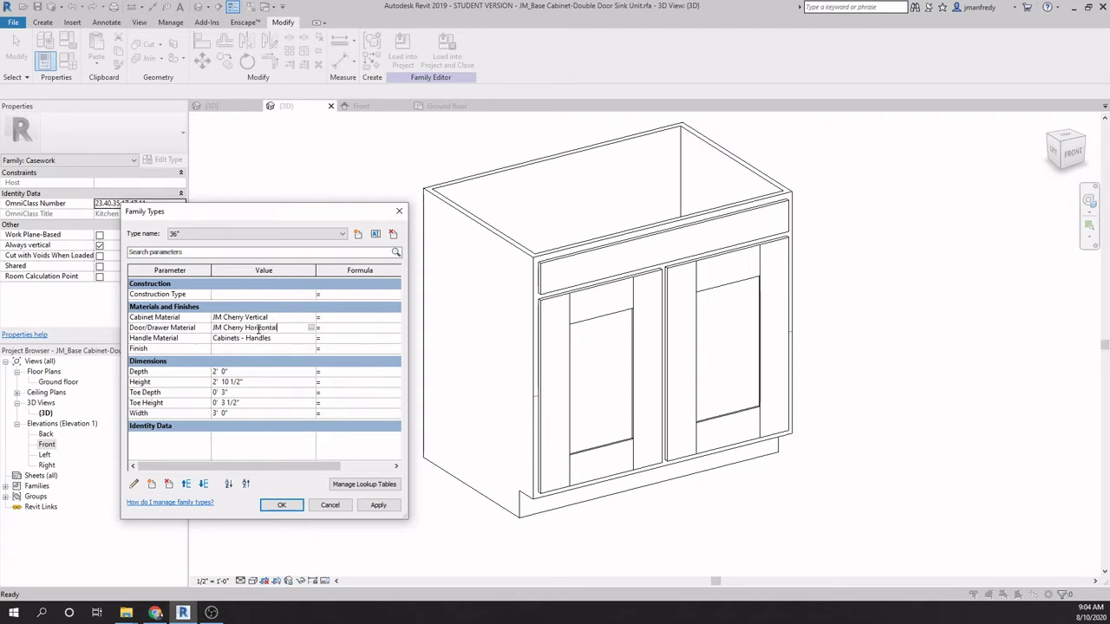
text(tal)
click(285, 318)
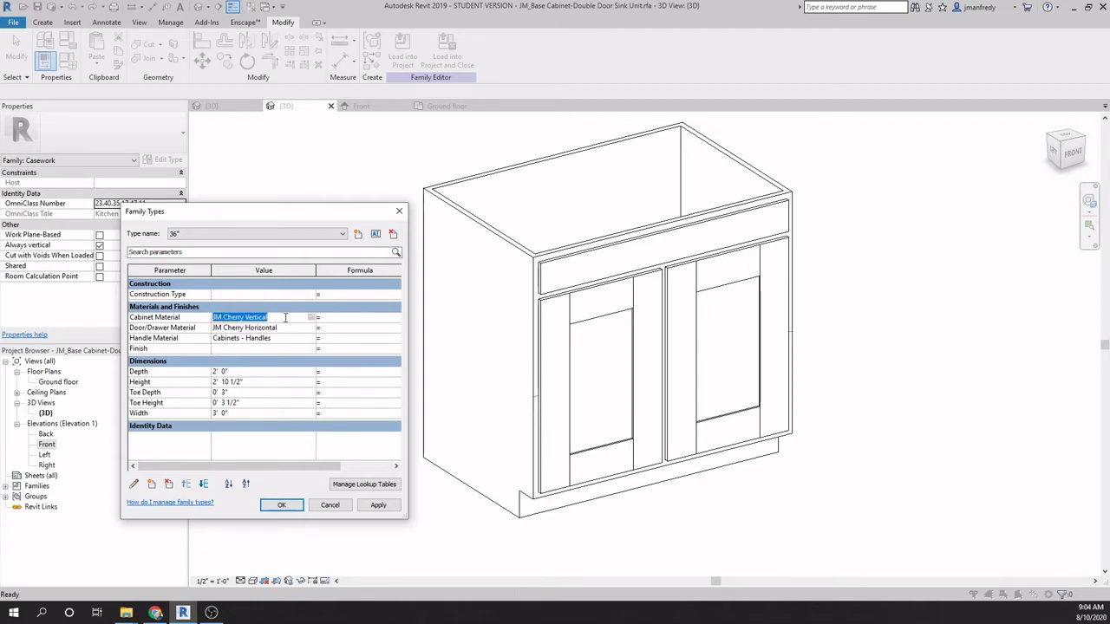
click(289, 328)
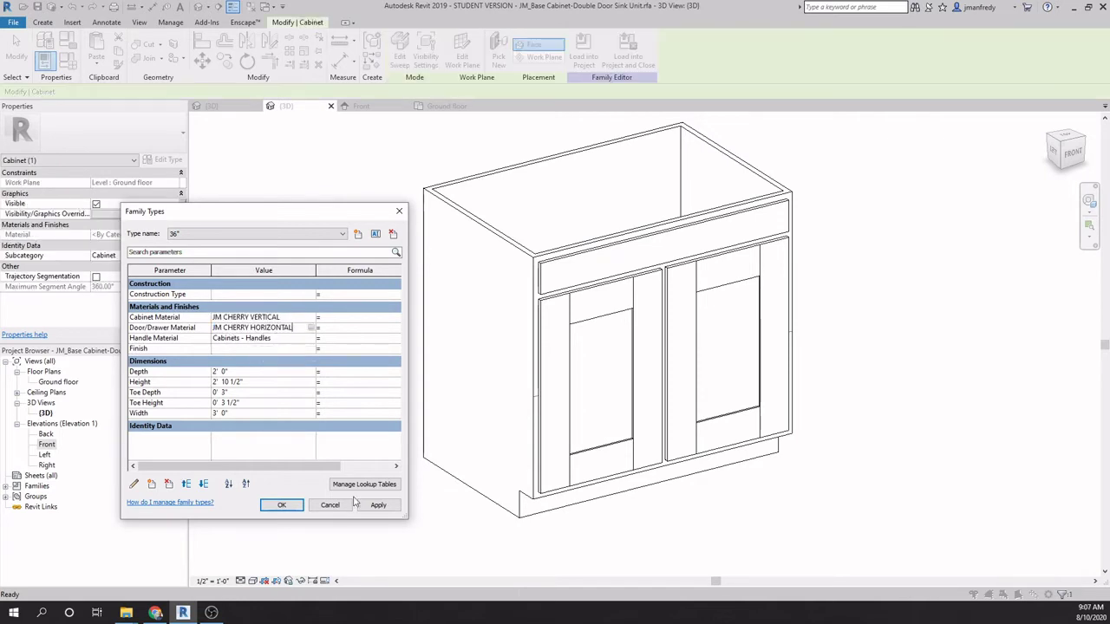
click(378, 505)
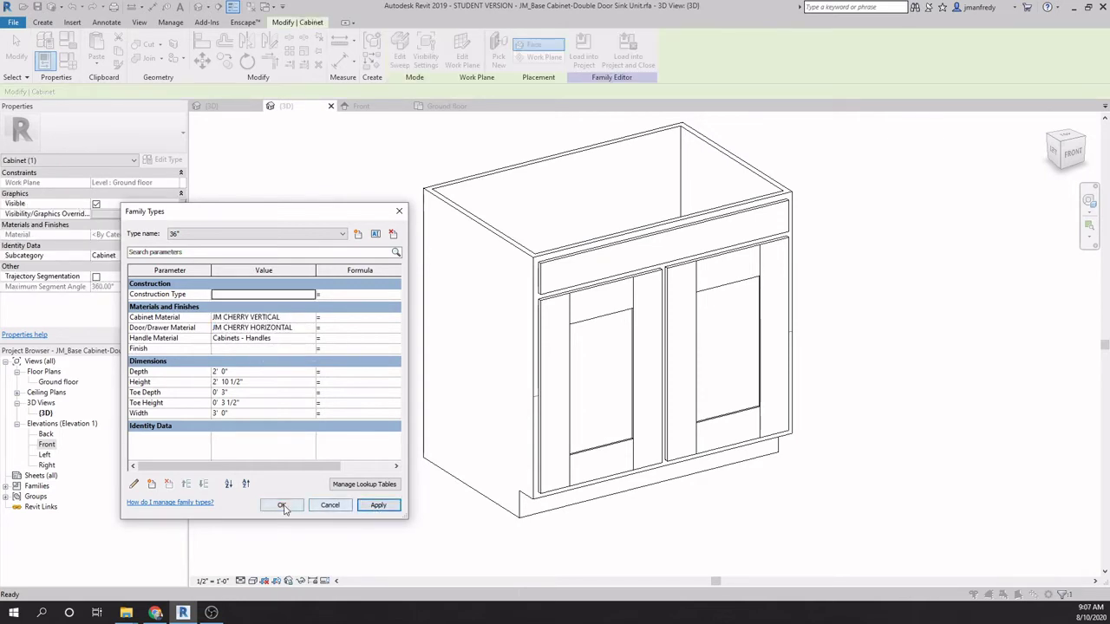
click(282, 505)
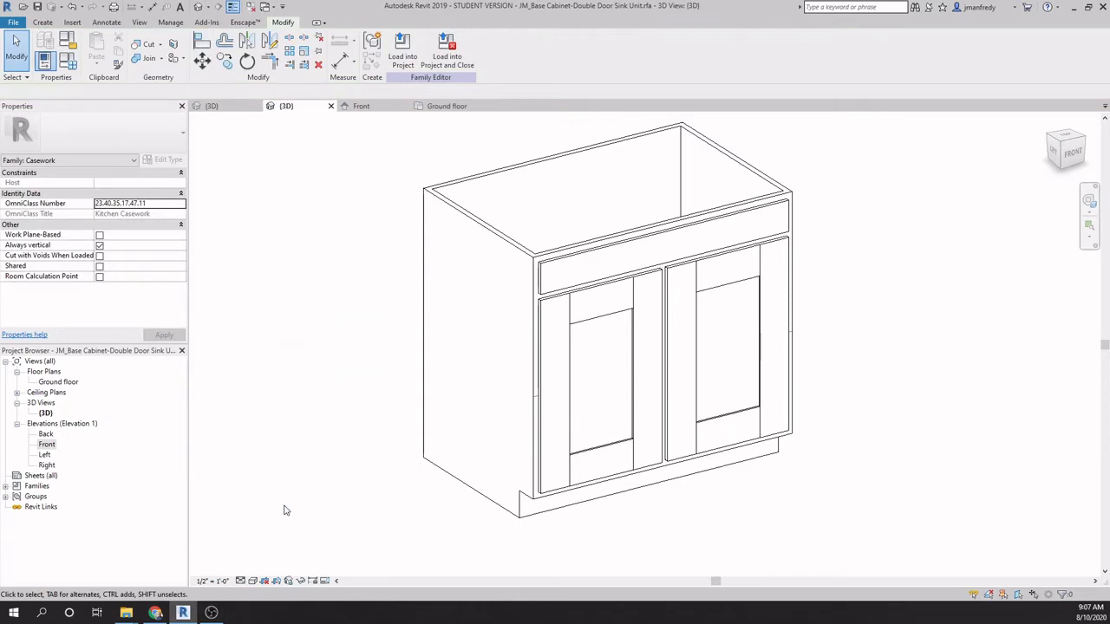
Step: Review the material parameters assigned to the 36" family type
click(68, 60)
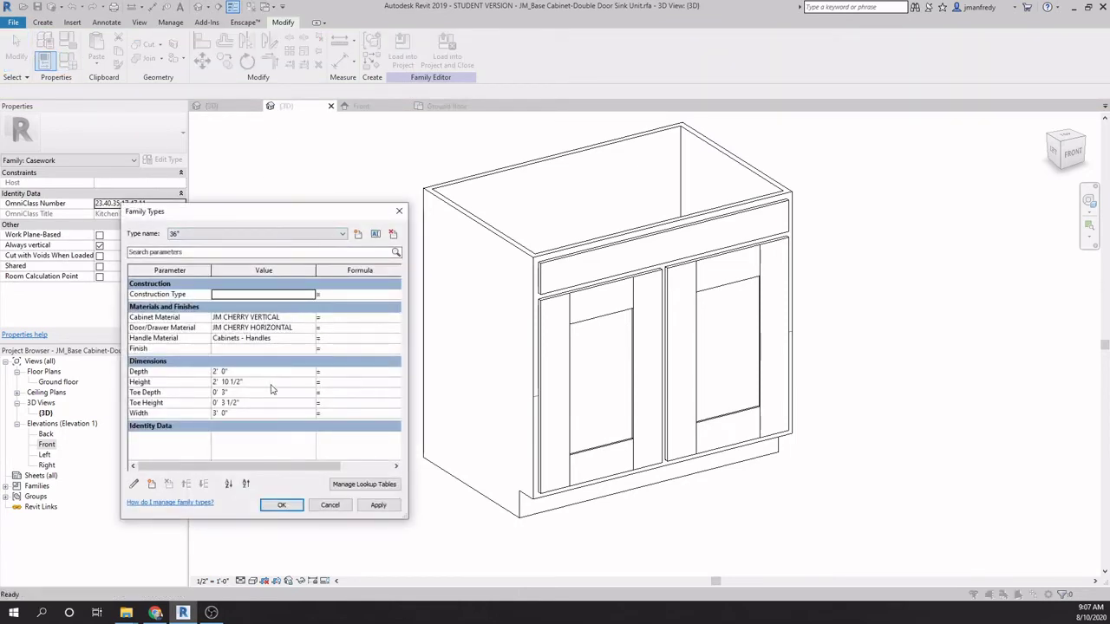
drag(339, 212, 426, 169)
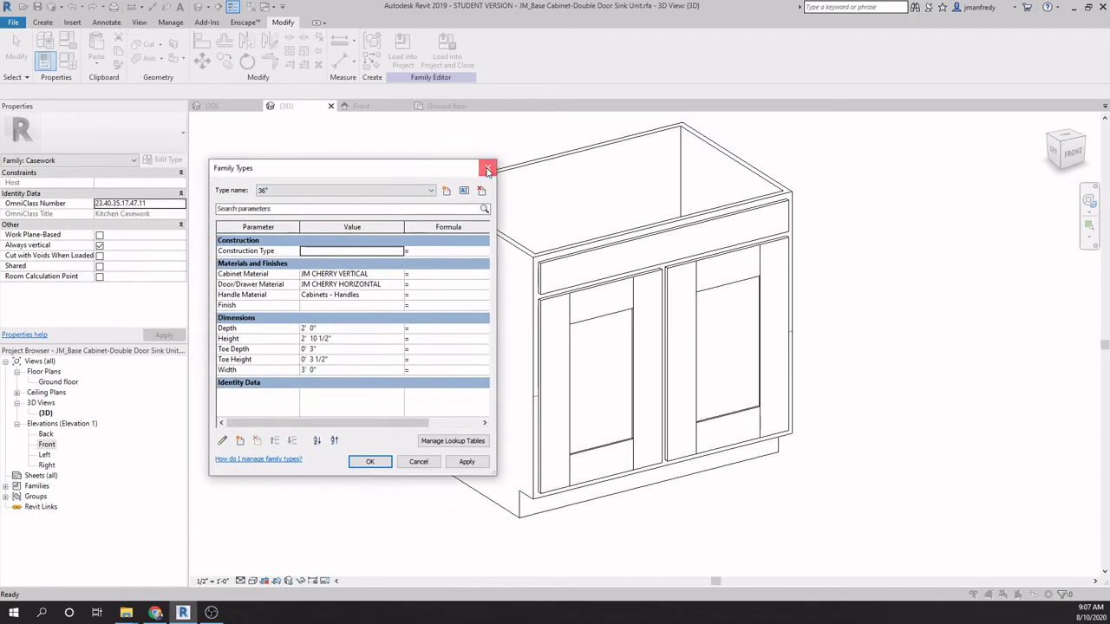
click(487, 169)
Step: Preview the cabinet's 3D view in the Shaded visual style and switch it to Realistic
click(252, 581)
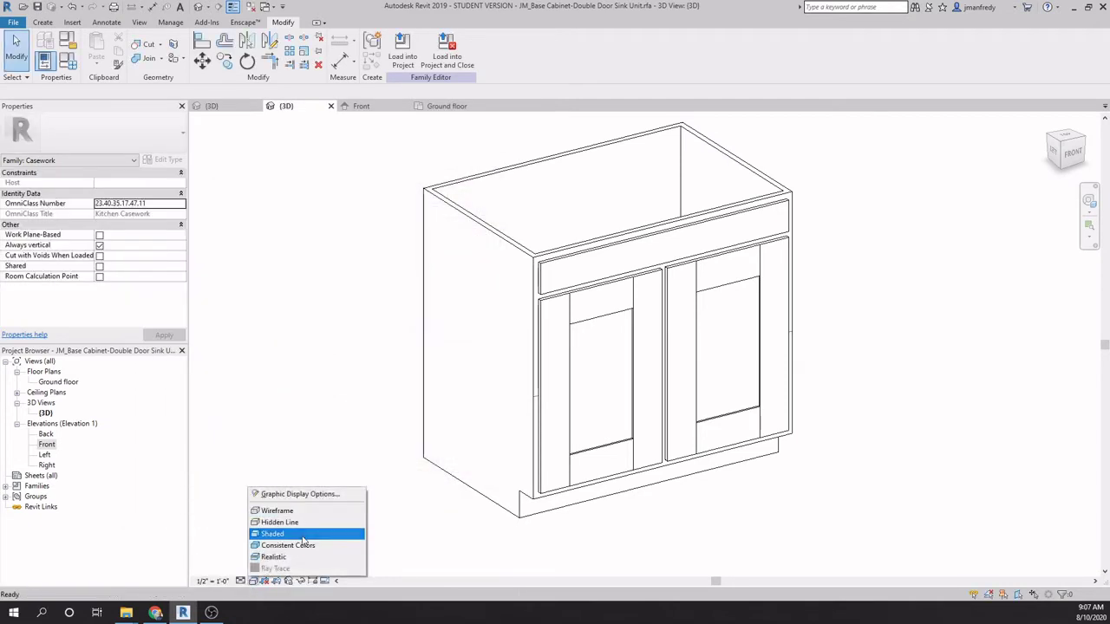
click(303, 534)
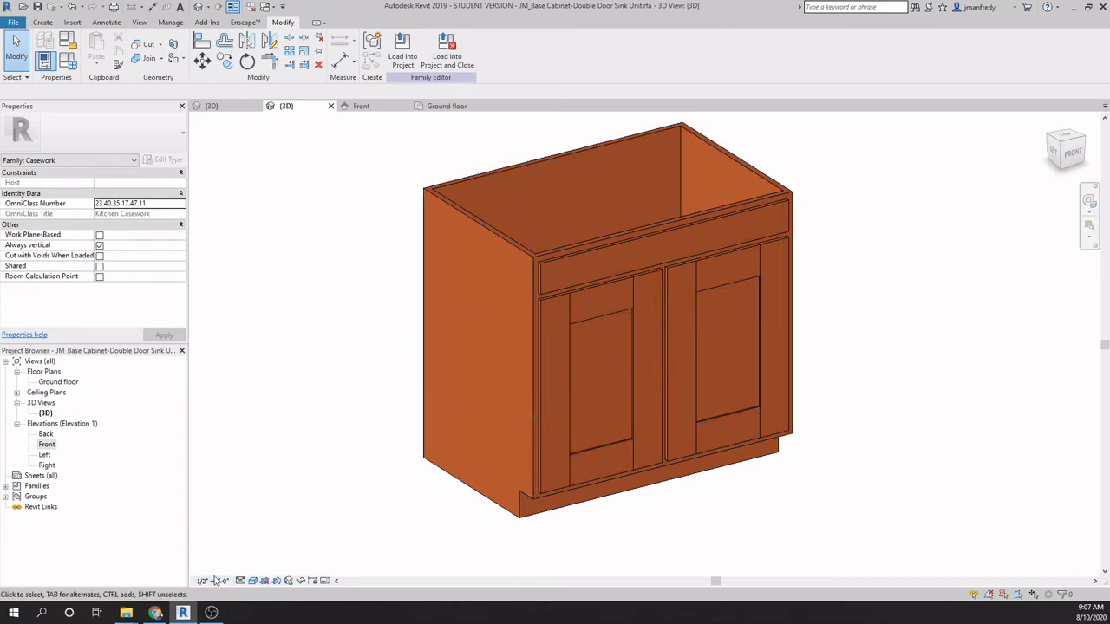
click(252, 581)
click(290, 557)
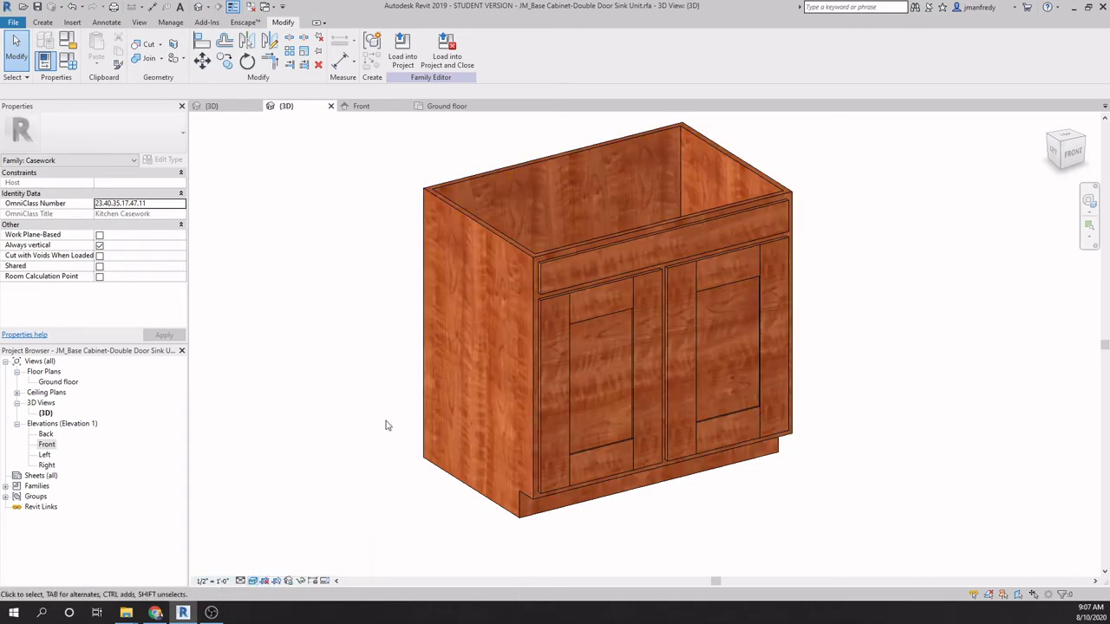
Step: Examine the wood grain direction on the cabinet sides, drawer front and doors, and check the material assigned to the door and drawer extrusion
scroll(661, 535, up, 2)
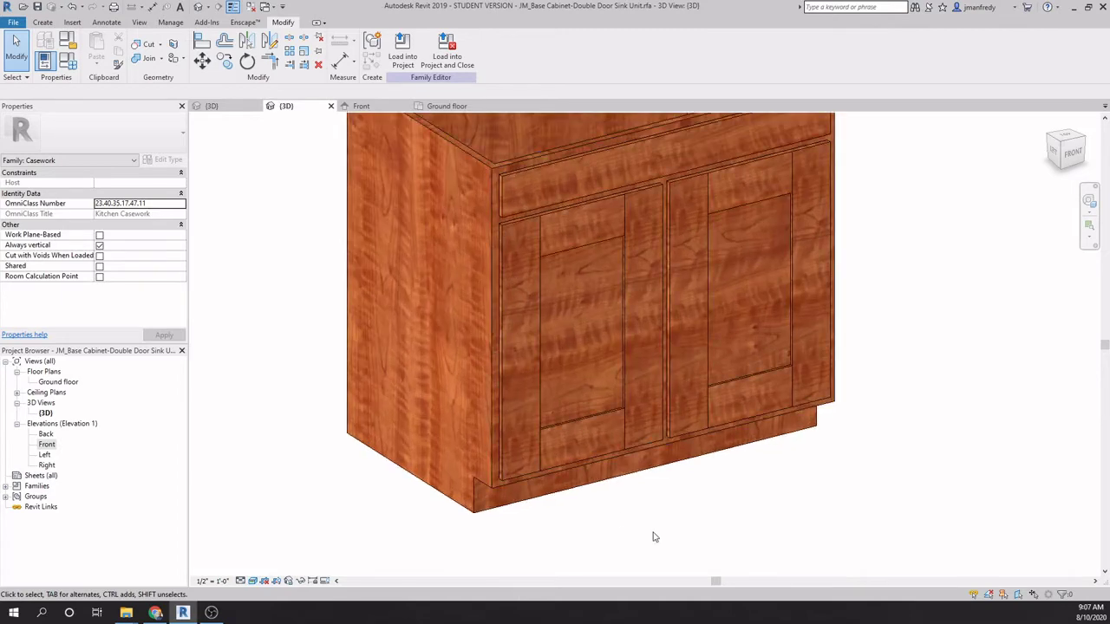
middle_drag(440, 307, 404, 343)
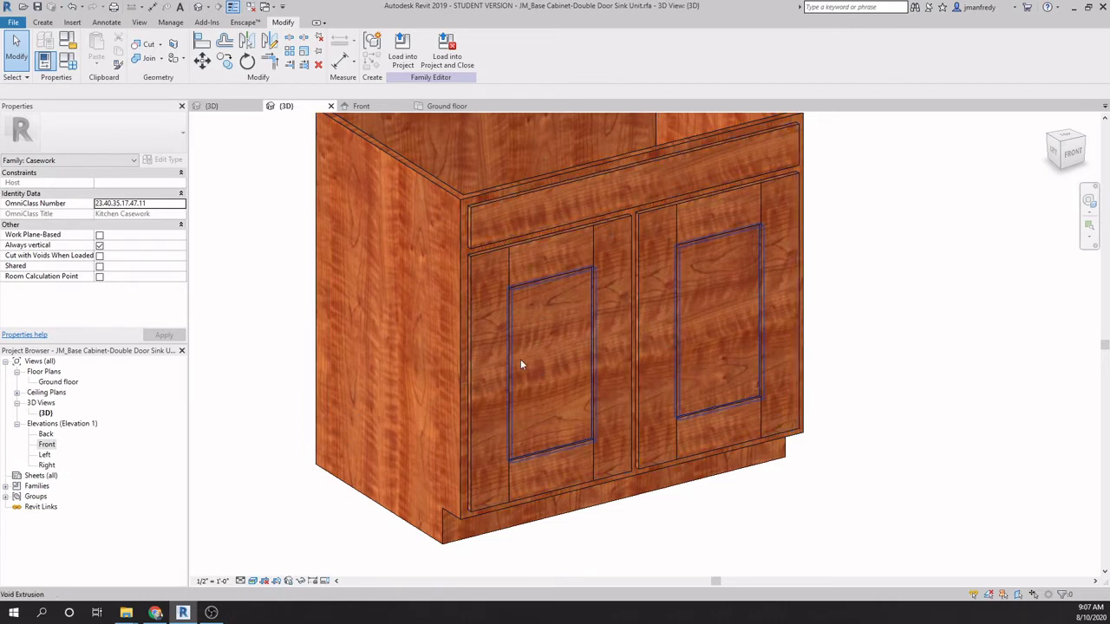
middle_drag(501, 295, 483, 271)
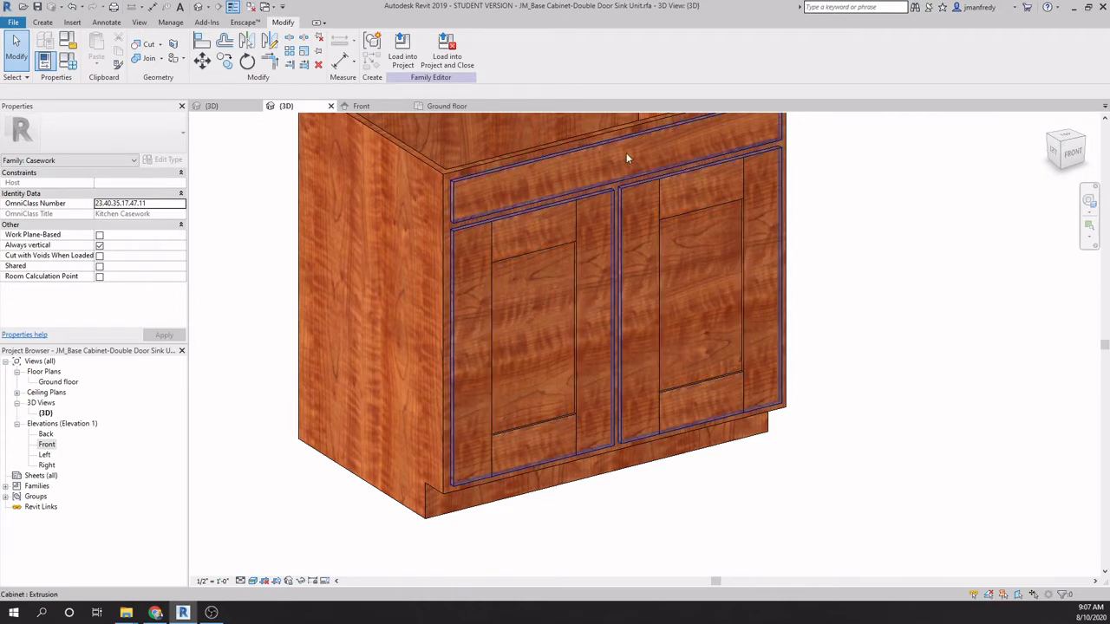
click(546, 171)
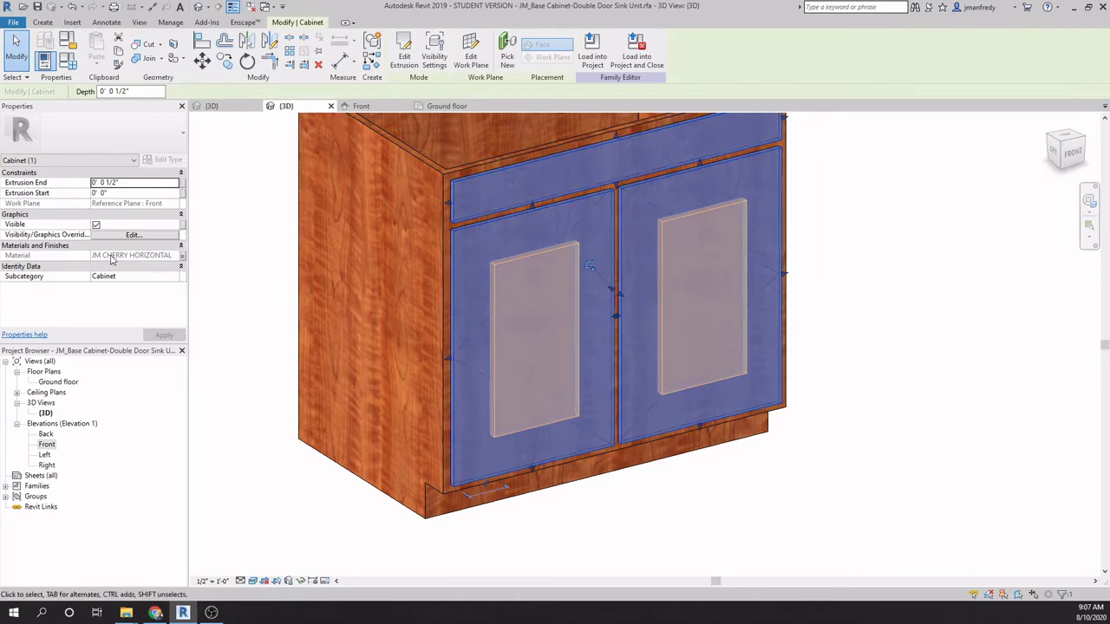
click(265, 273)
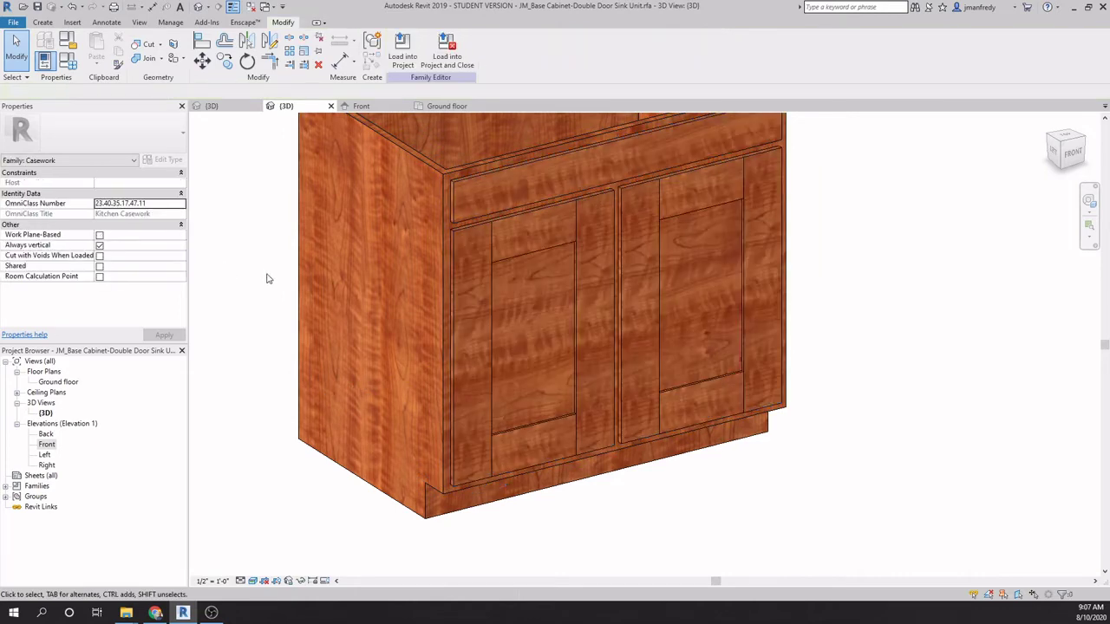
middle_drag(268, 278, 272, 297)
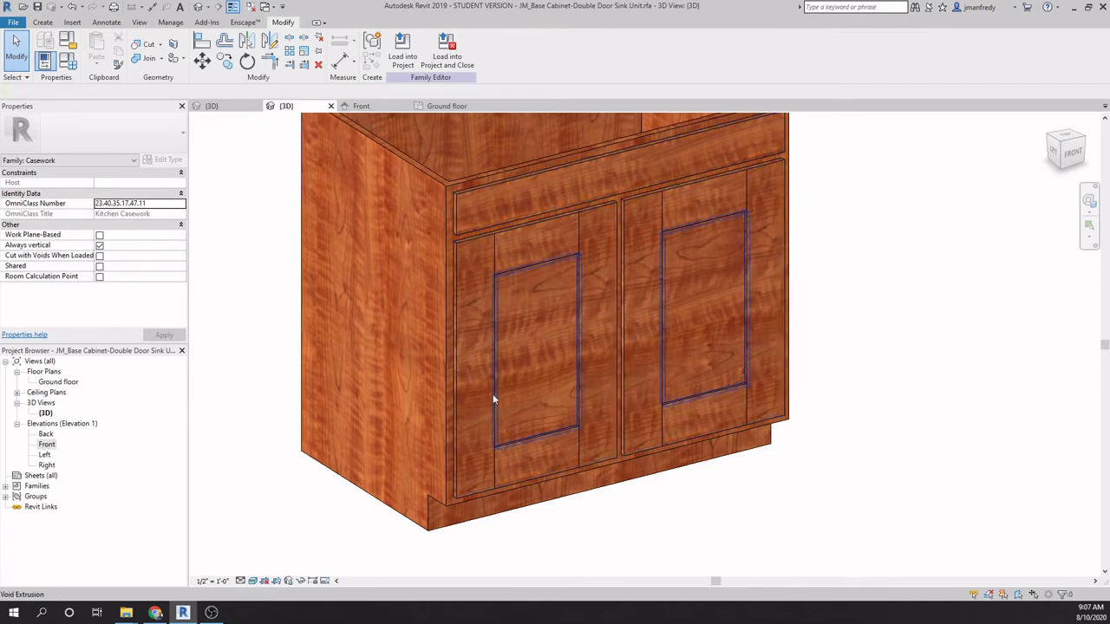
scroll(757, 360, down, 1)
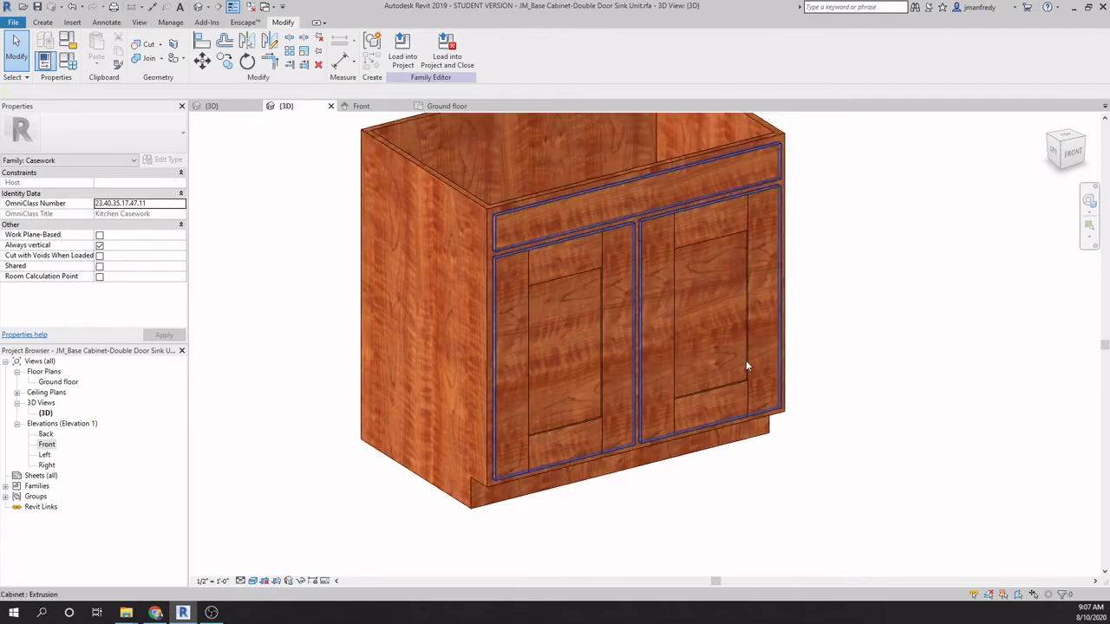
middle_drag(266, 226, 283, 235)
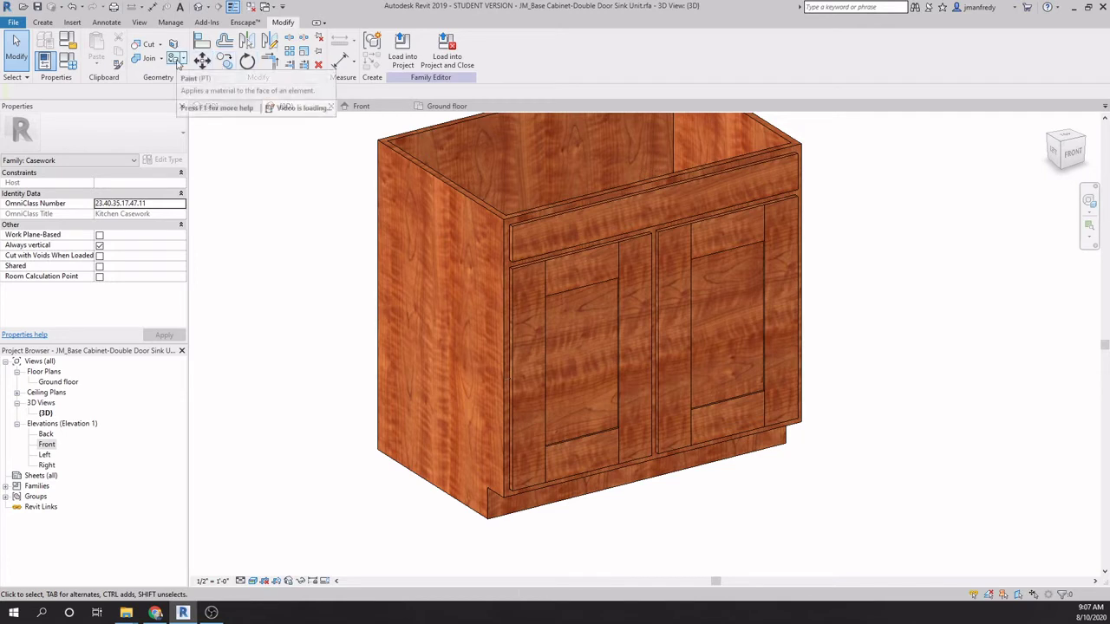
Step: Paint the vertical stile faces on both sides of each cabinet door with the JM CHERRY VERTICAL material
click(181, 58)
click(203, 80)
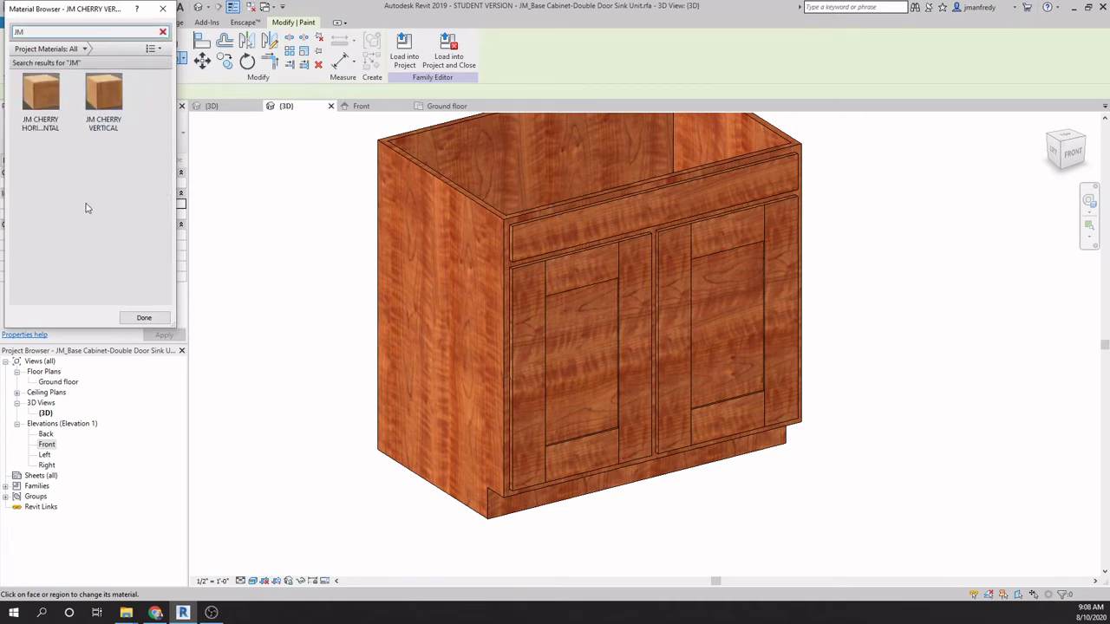
click(108, 104)
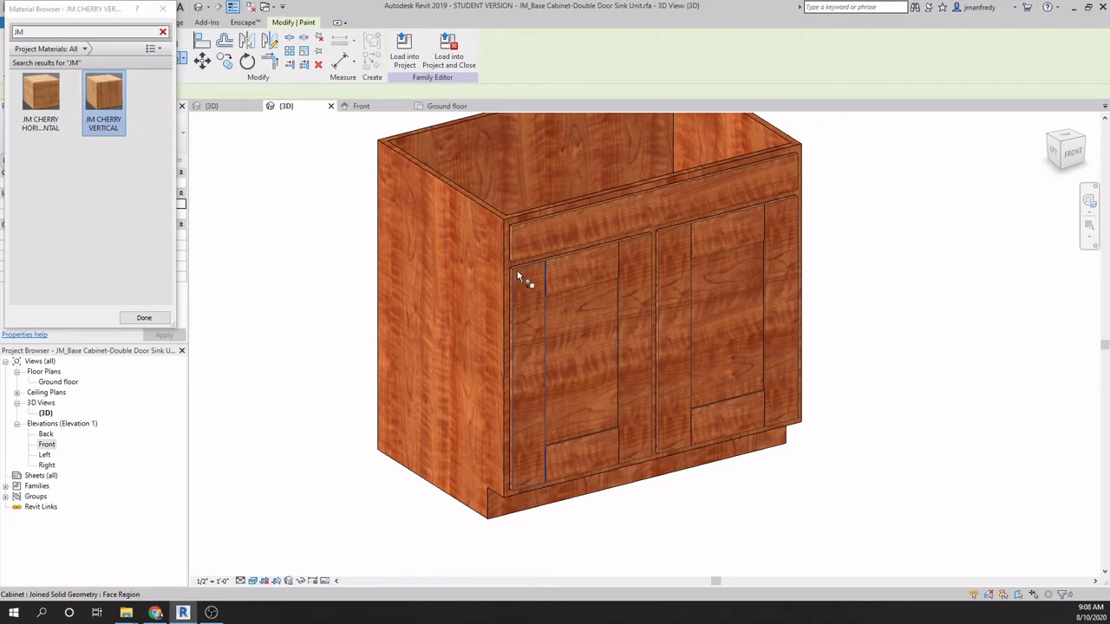
click(525, 346)
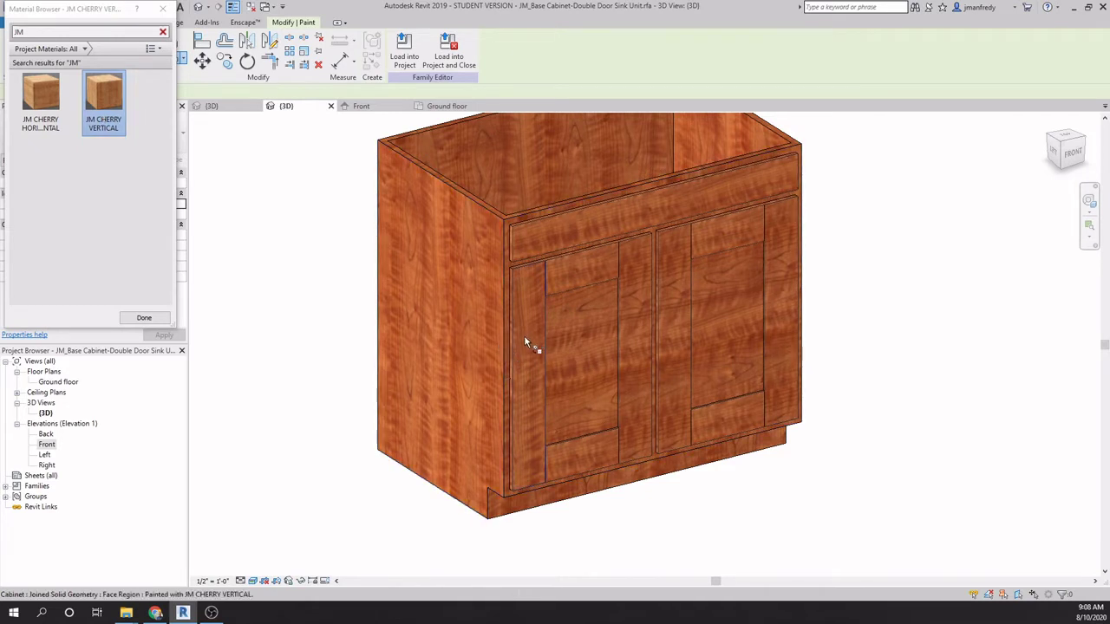
click(466, 313)
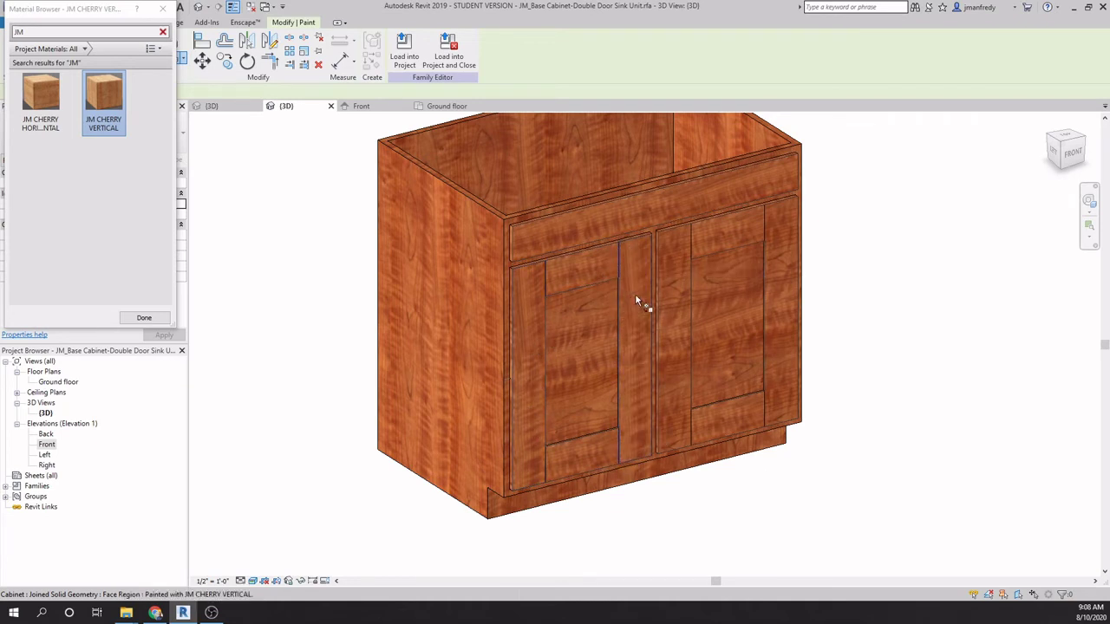
click(672, 310)
click(782, 298)
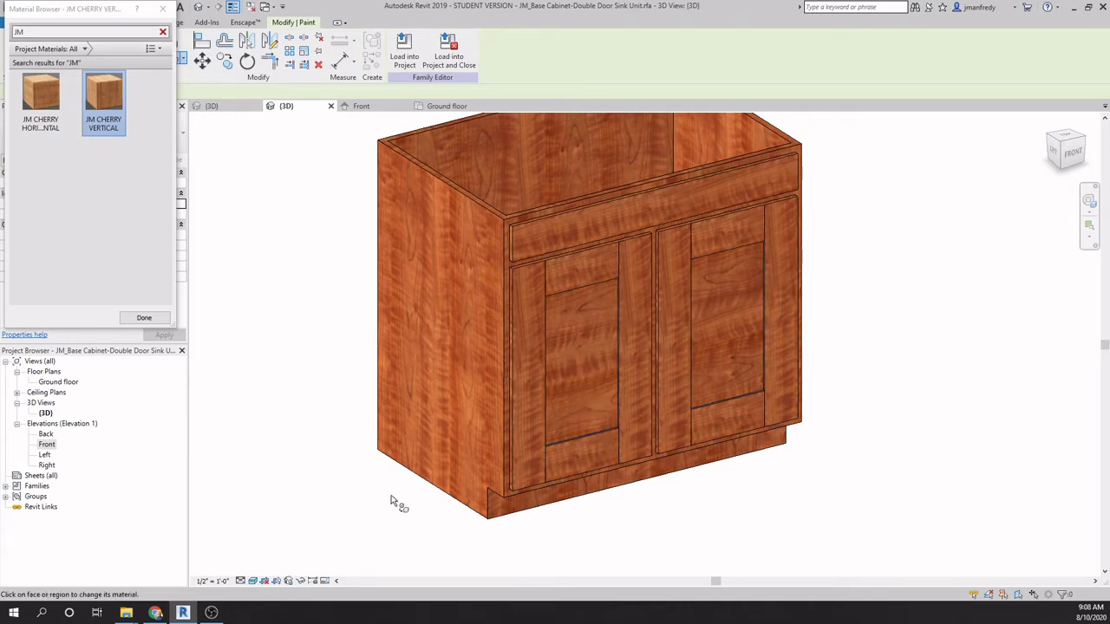
click(151, 318)
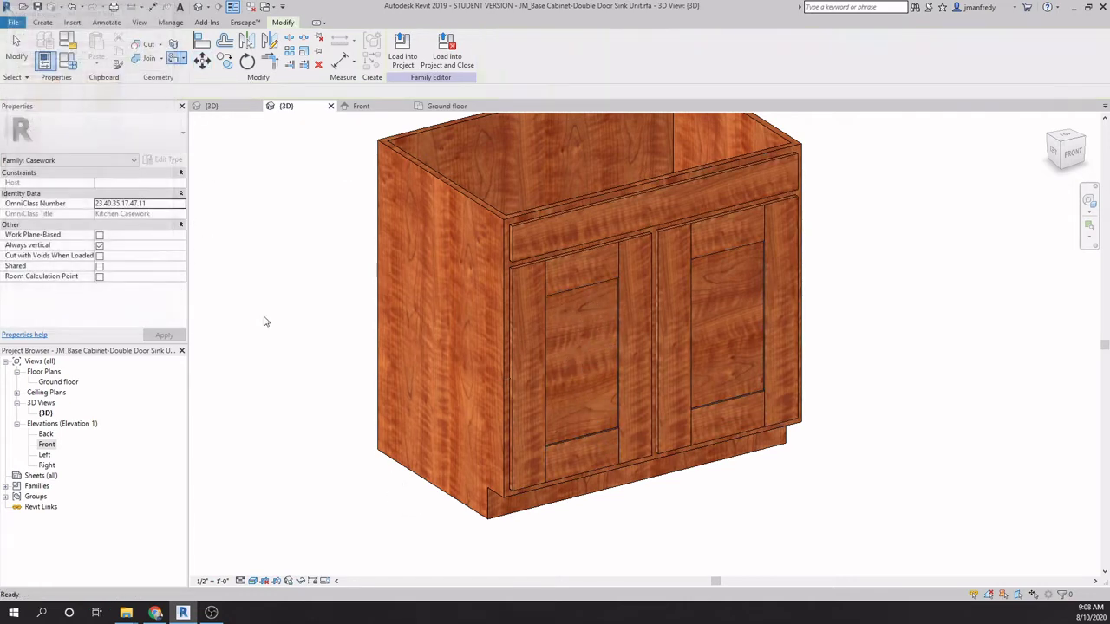
Step: Set the visual style of the cabinet's 3D view to Shaded
scroll(359, 376, down, 2)
scroll(359, 376, up, 3)
scroll(359, 377, down, 3)
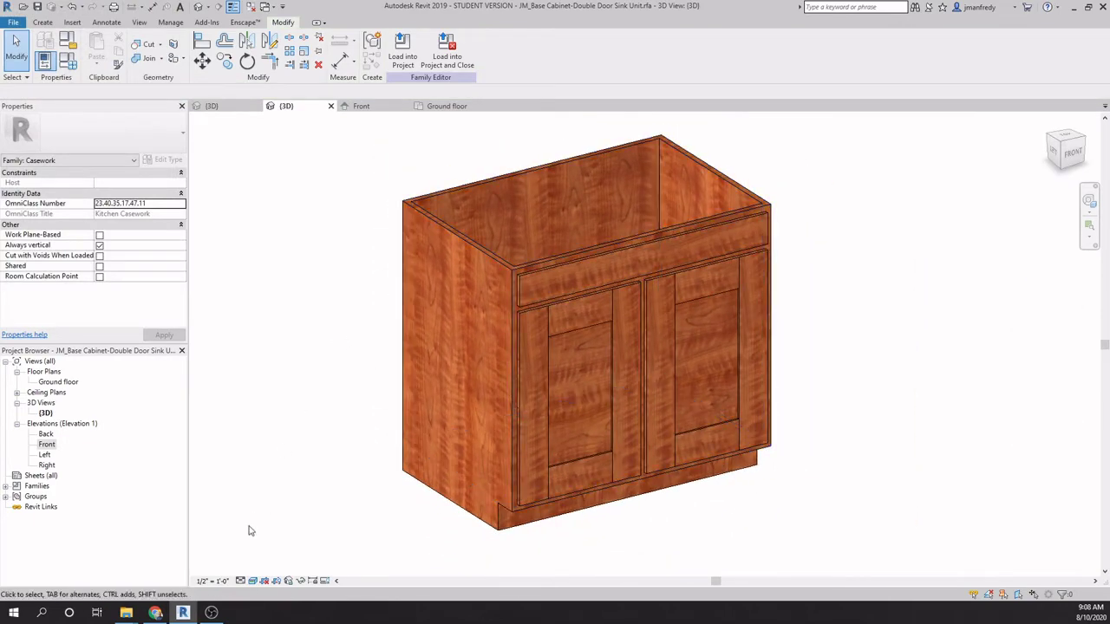
click(254, 581)
click(304, 532)
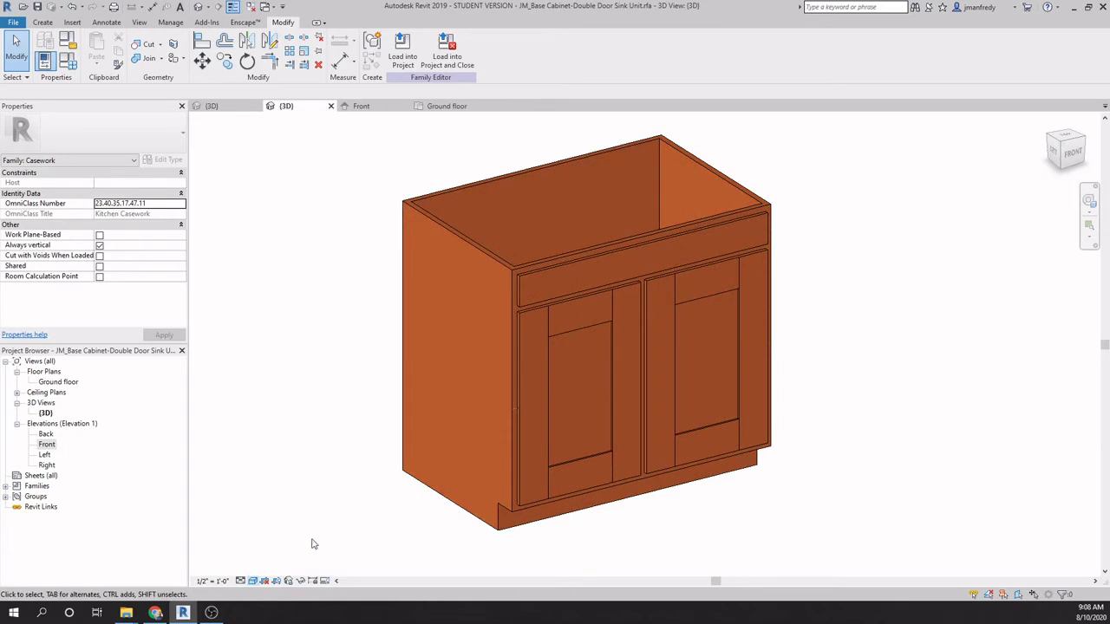
shift+middle_drag(373, 458, 384, 424)
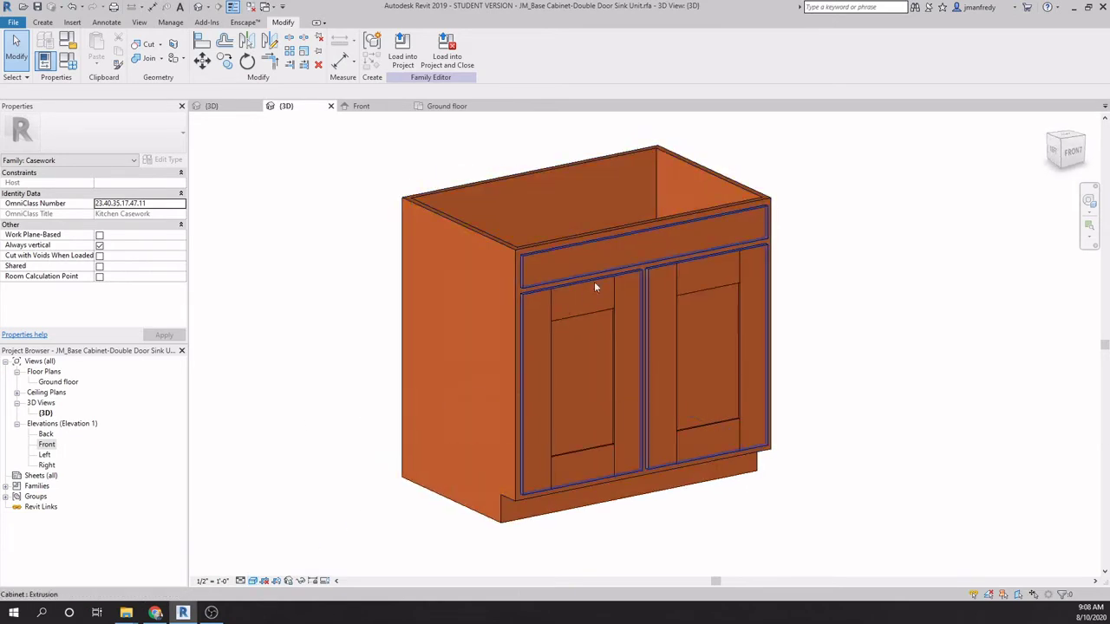
Step: Open the cabinet family's Front elevation and show the full elevation with its dimensions
double_click(46, 444)
middle_drag(607, 323, 556, 329)
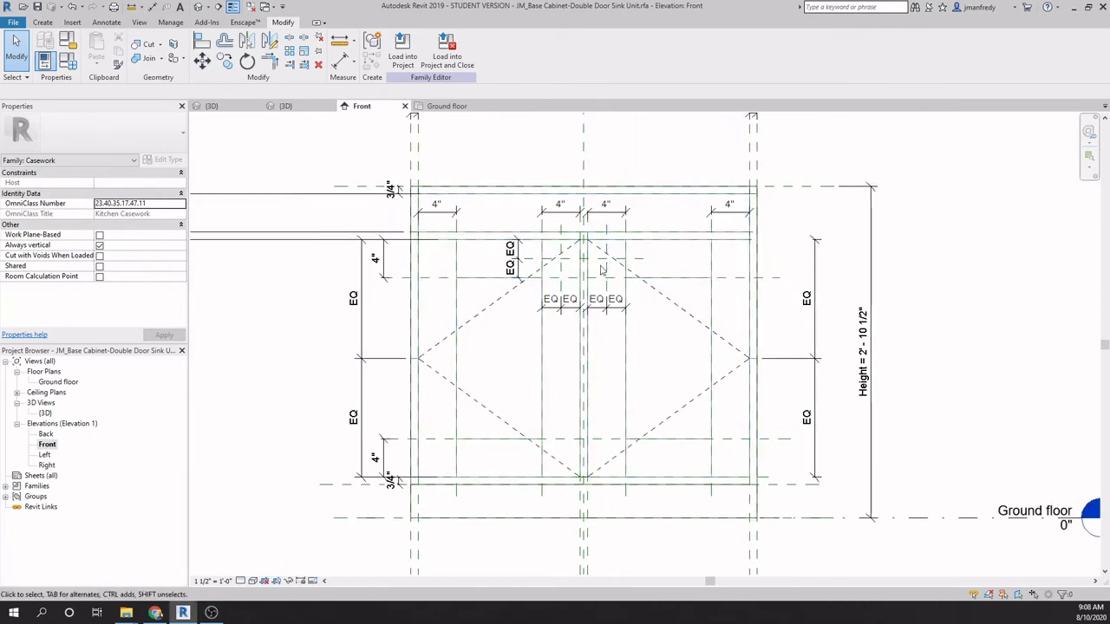
scroll(528, 406, down, 2)
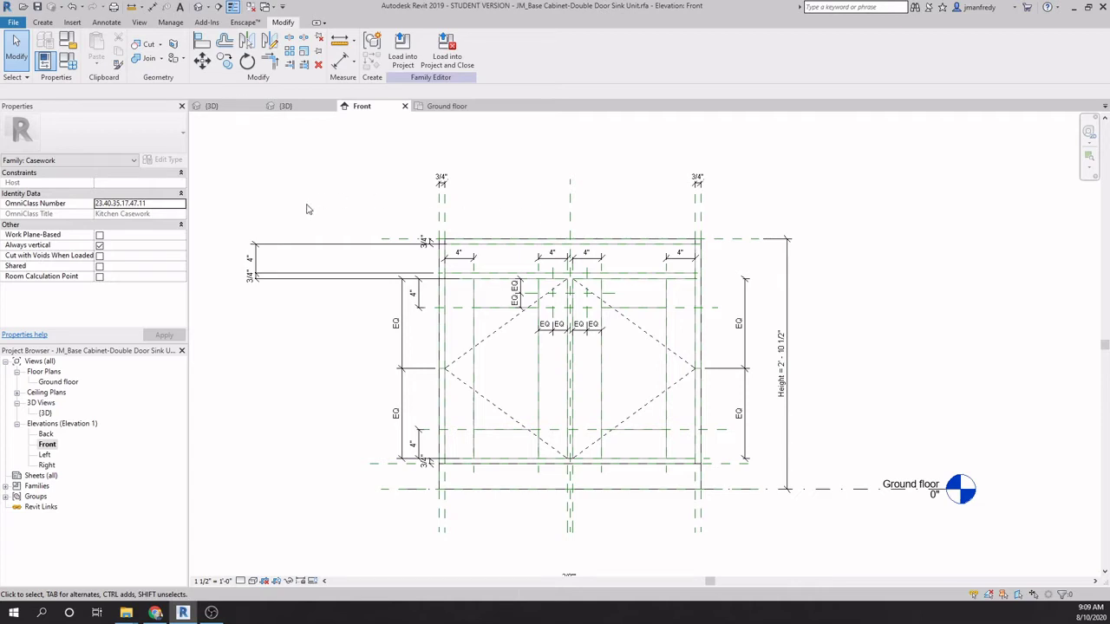
Step: Open the JM_doorPull.rfa family from the ARCHIVE folder
click(16, 24)
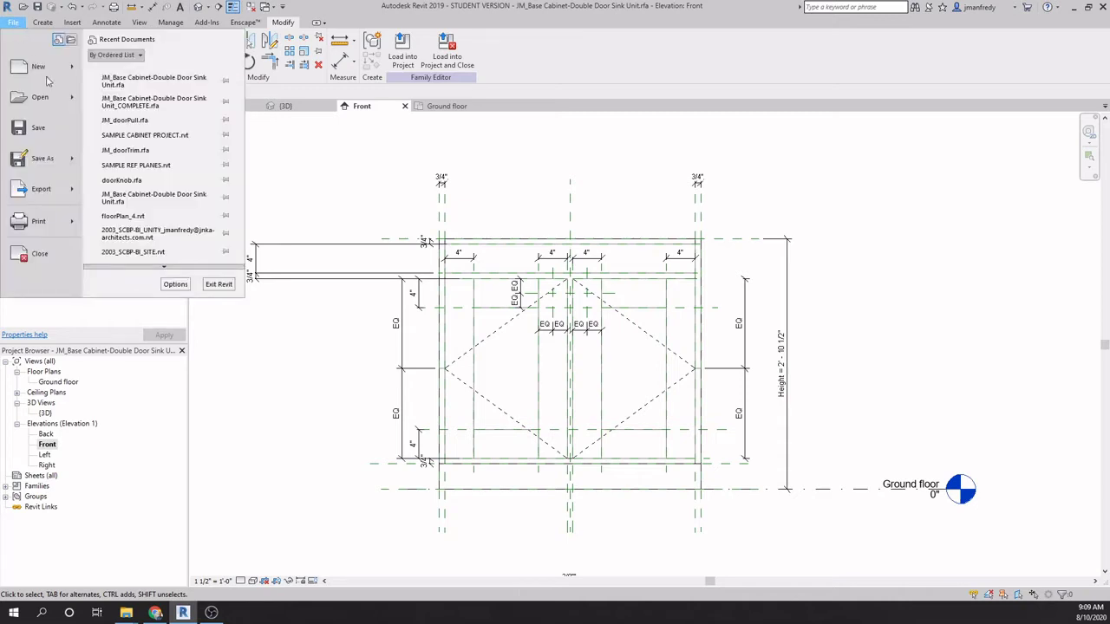
mouse_move(49, 111)
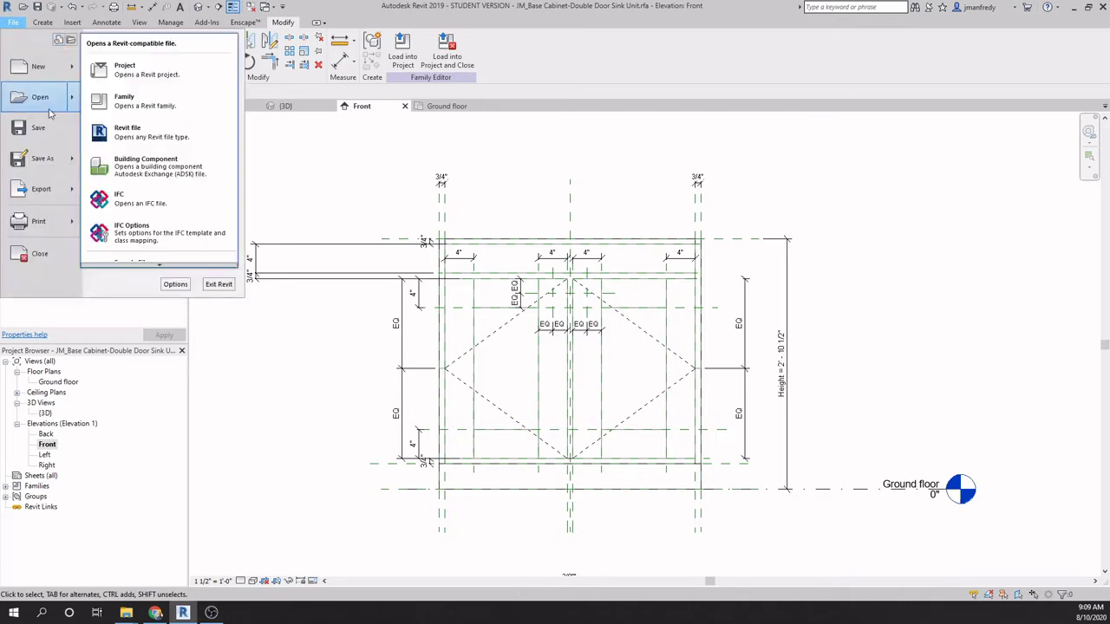
click(149, 105)
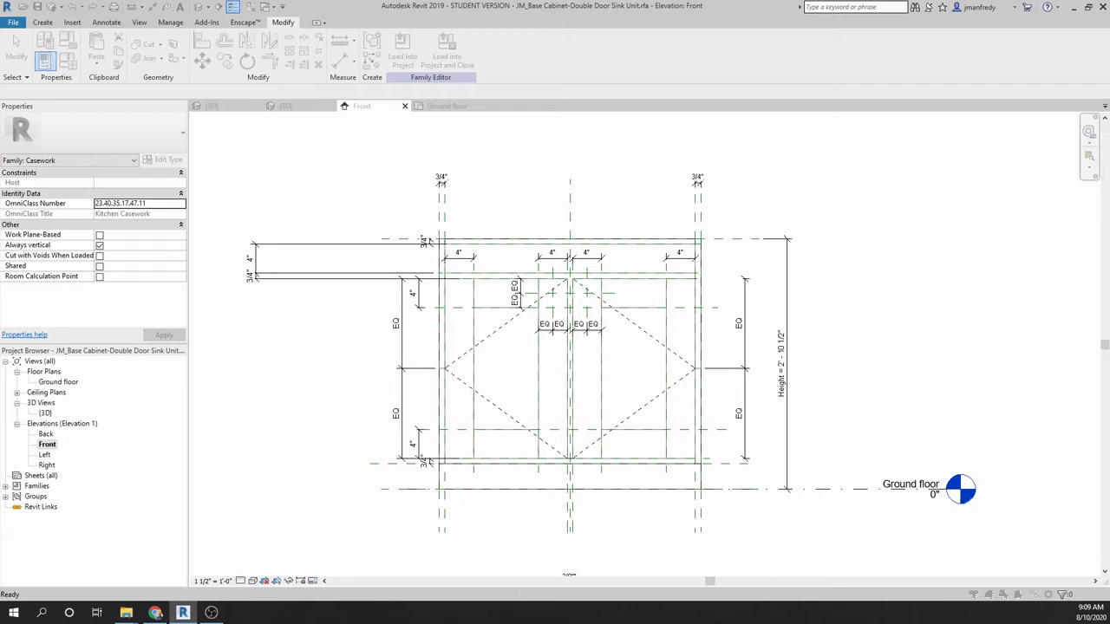
drag(850, 168, 587, 168)
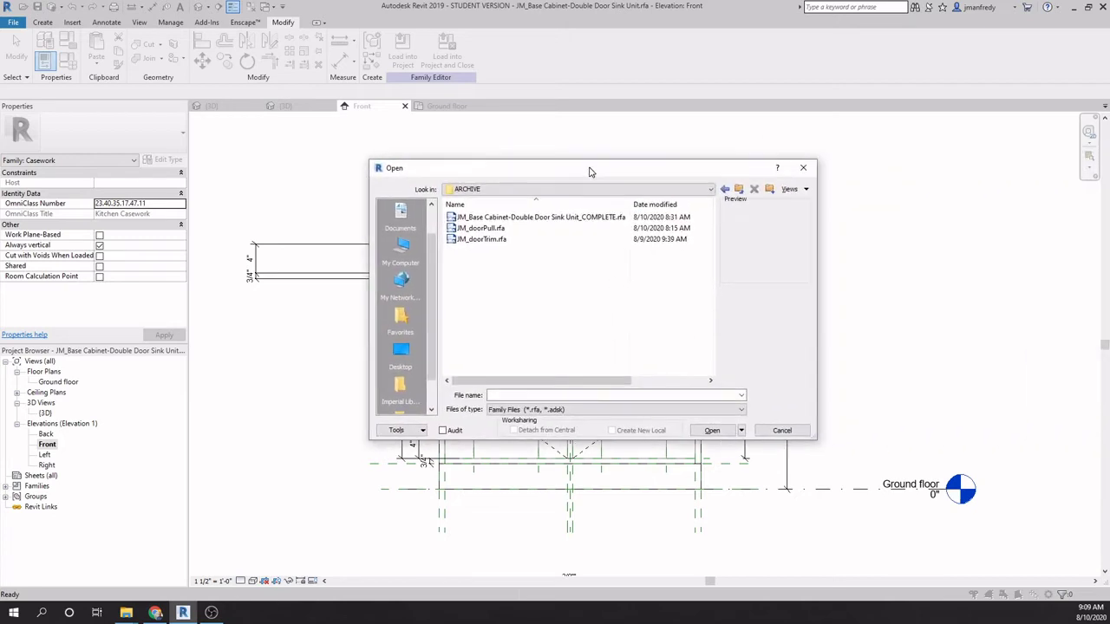
click(490, 229)
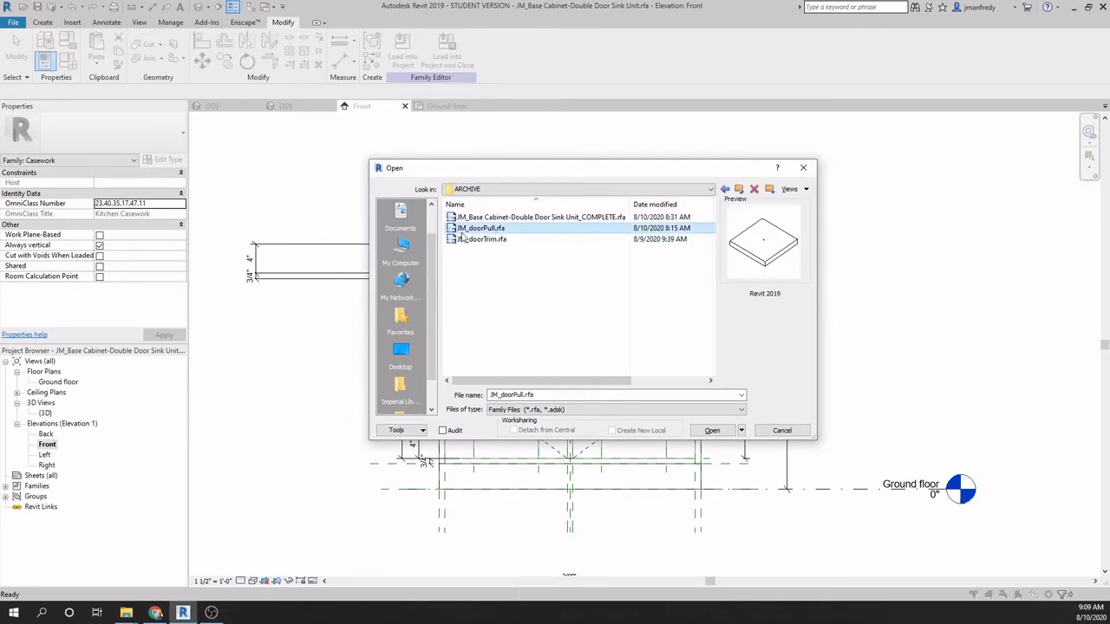
click(711, 430)
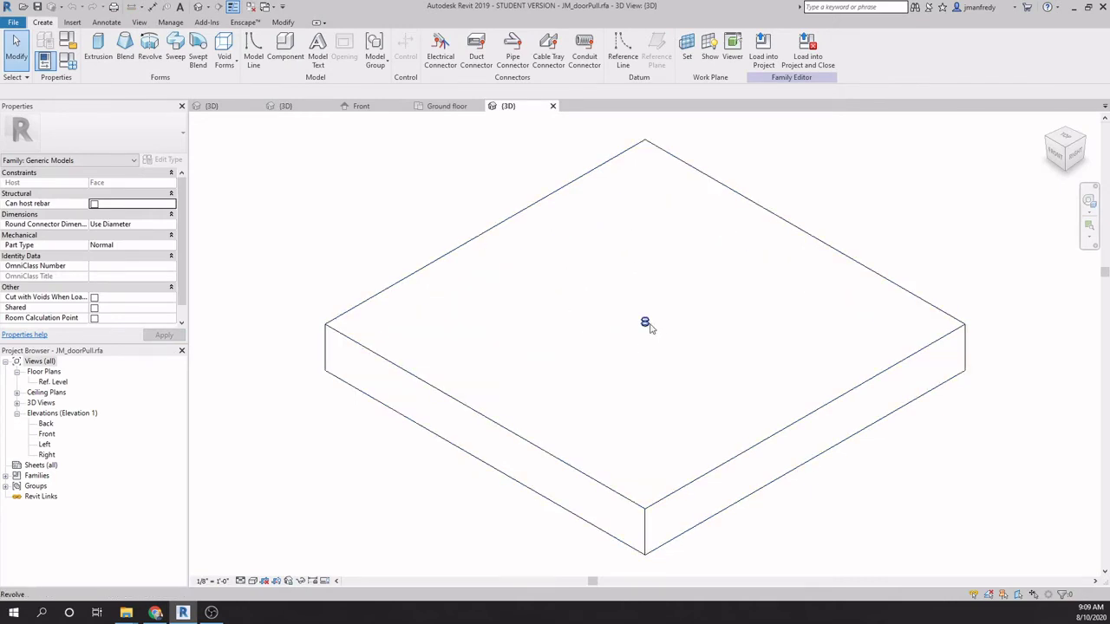
click(644, 322)
click(403, 223)
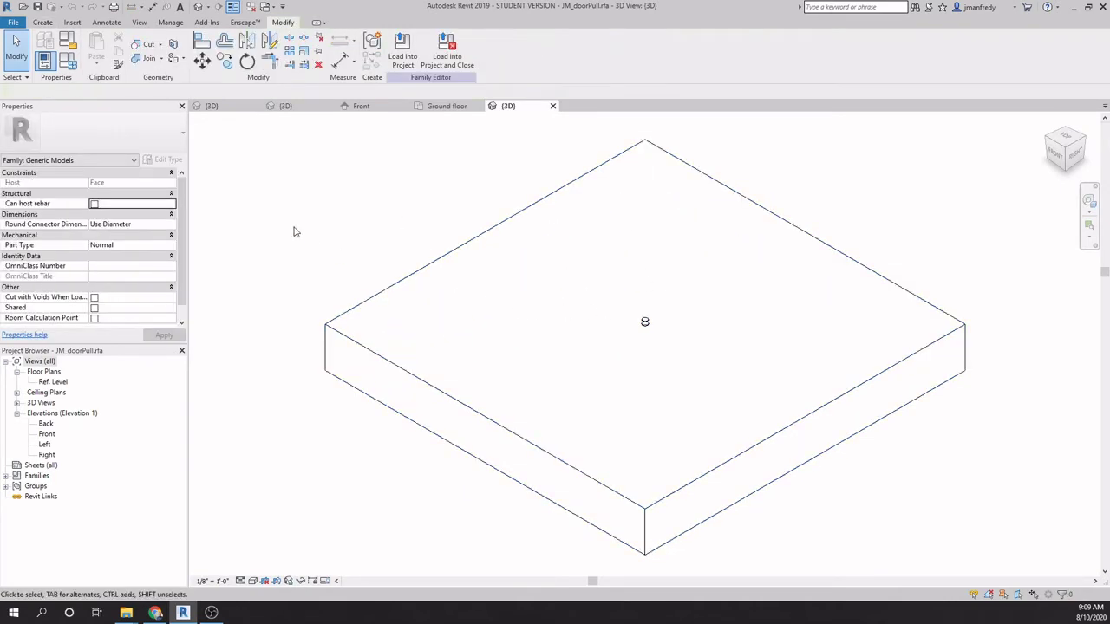
Step: Browse the templates for a new family and preview Generic Model face based.rft, without creating a family
click(15, 23)
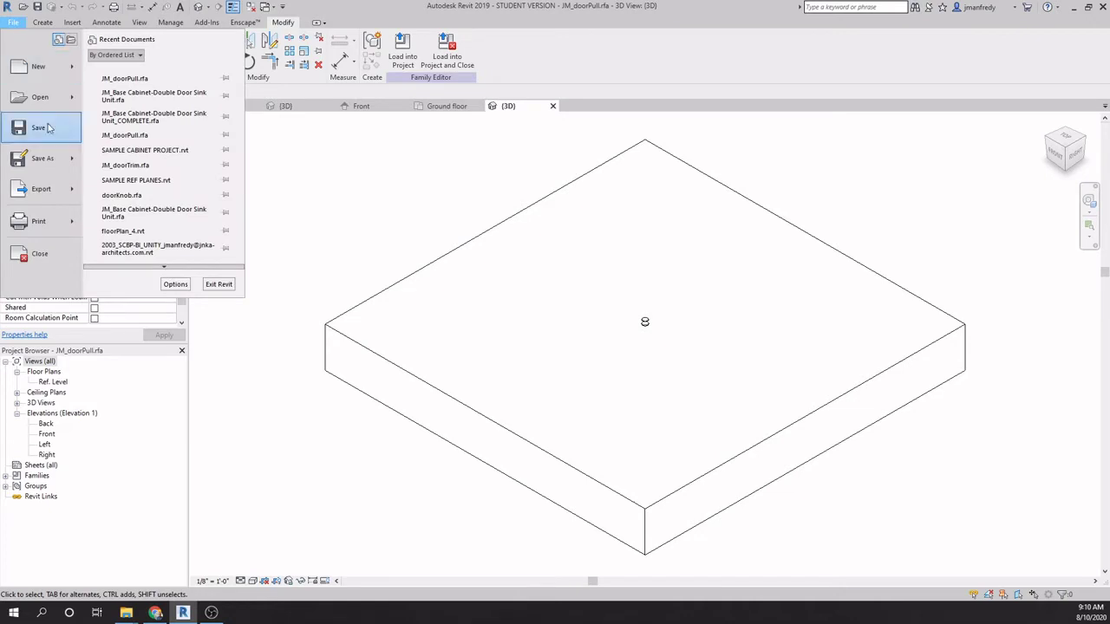
mouse_move(74, 78)
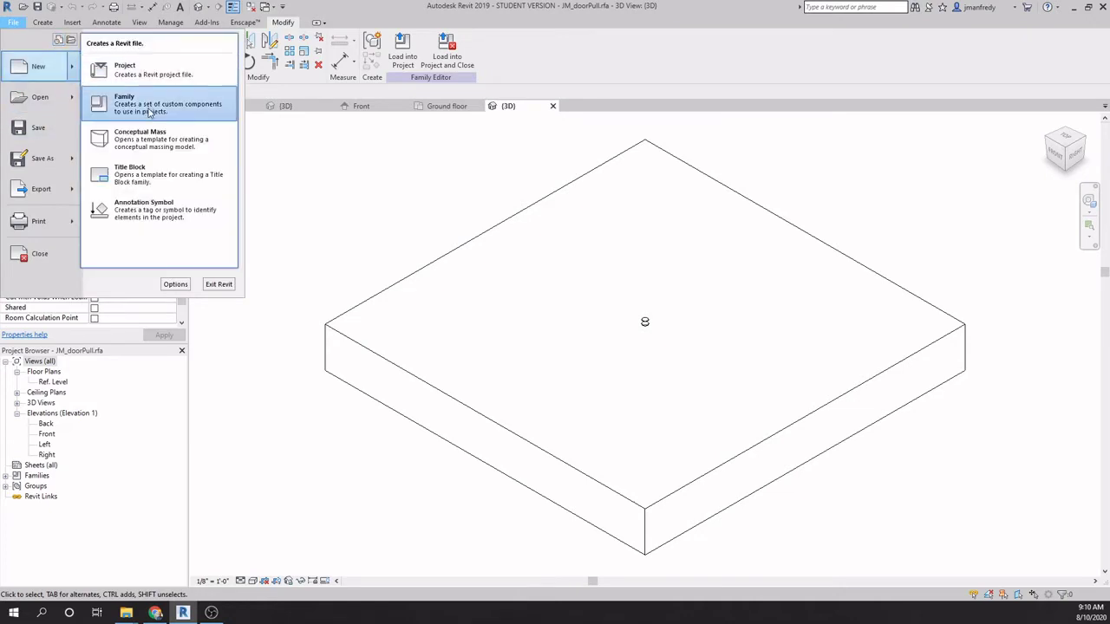
click(111, 102)
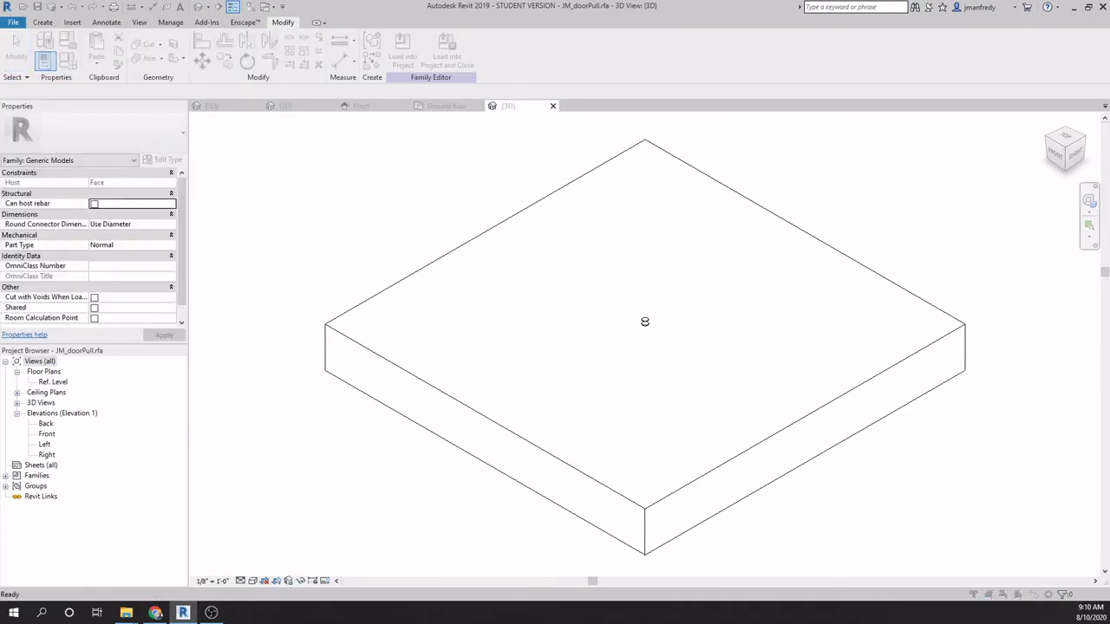
drag(693, 42, 520, 109)
scroll(501, 219, down, 6)
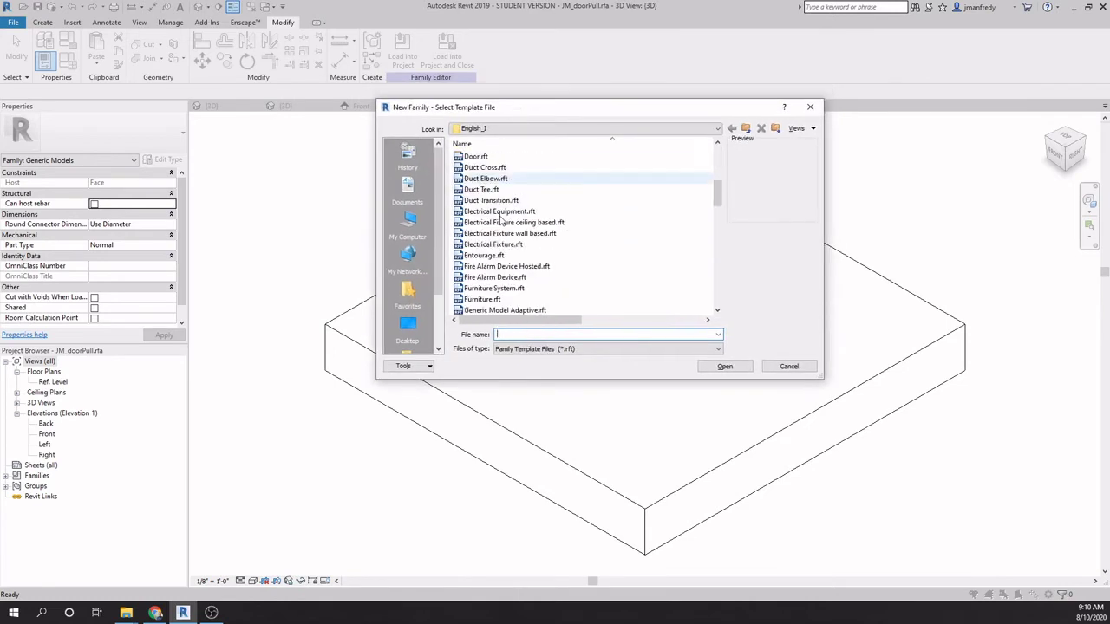
scroll(500, 219, down, 4)
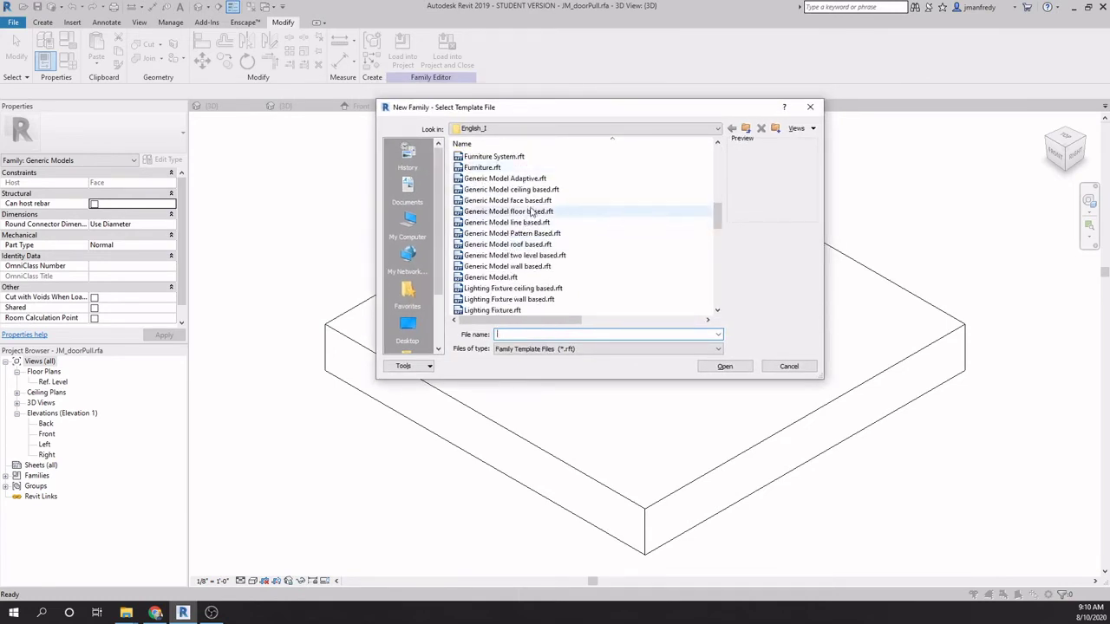
click(529, 203)
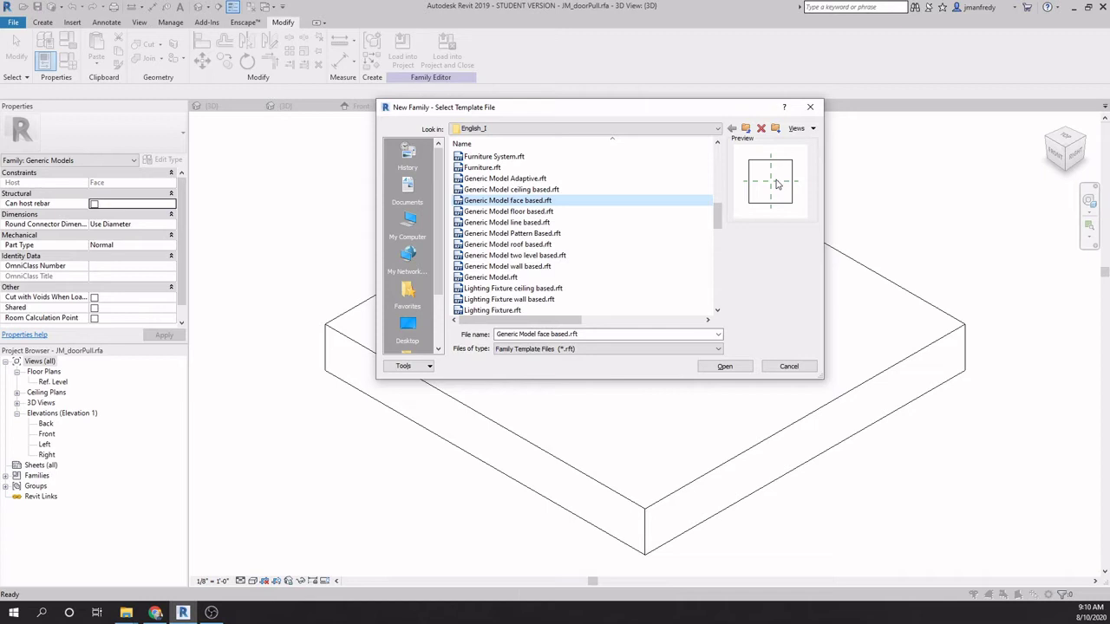
click(810, 106)
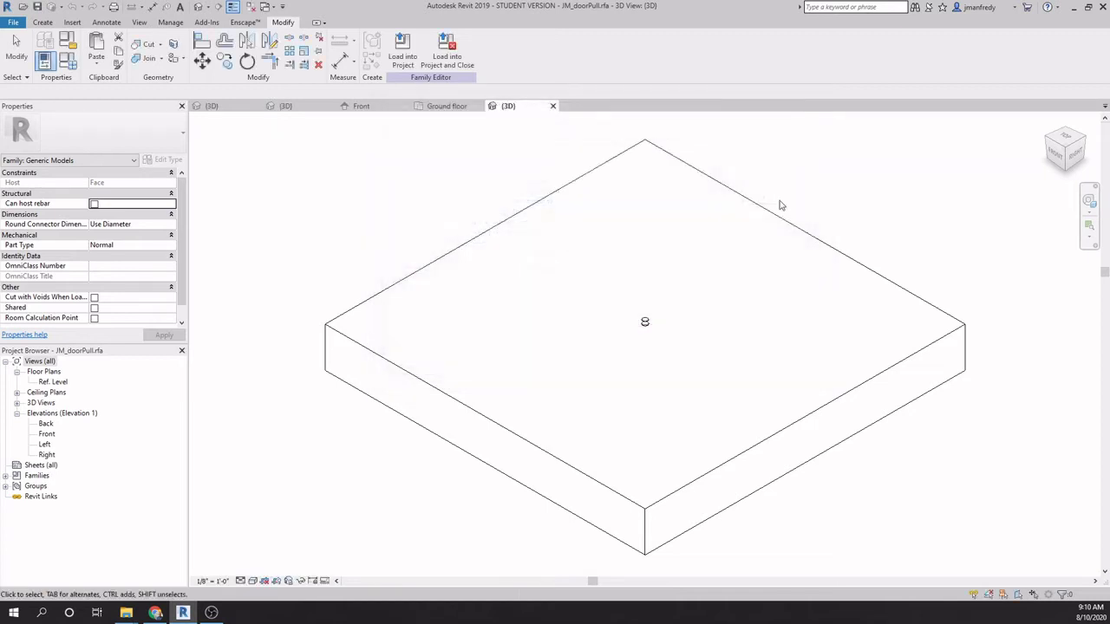
Step: Examine the host extrusion in the door pull's 3D view, and view the knob closely in the Front elevation
click(808, 241)
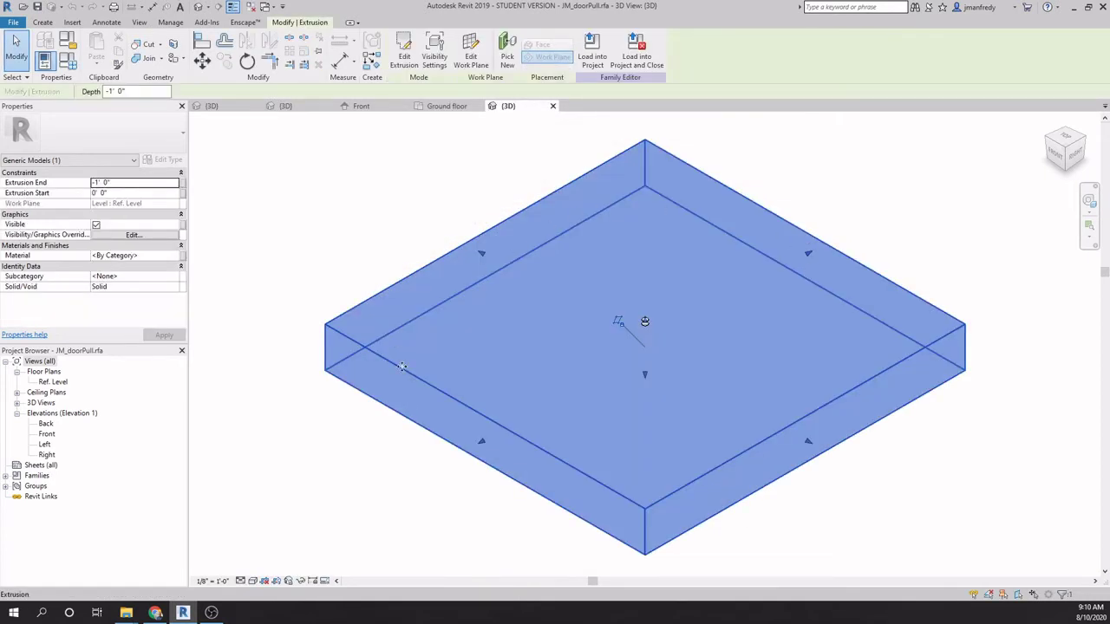
key(Escape)
scroll(664, 338, up, 5)
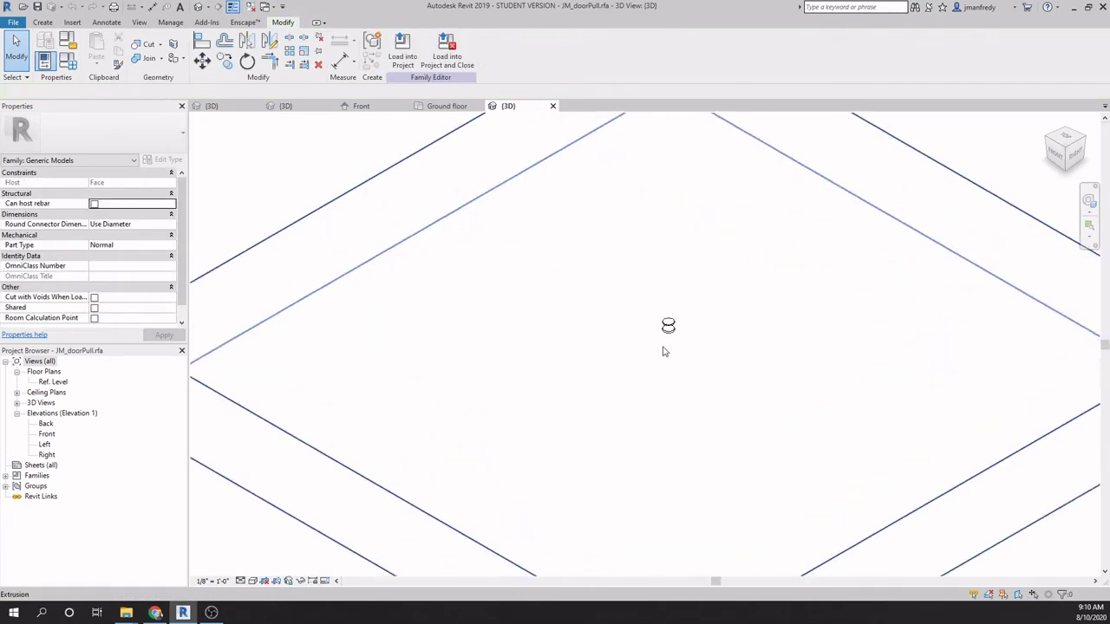
scroll(668, 342, down, 6)
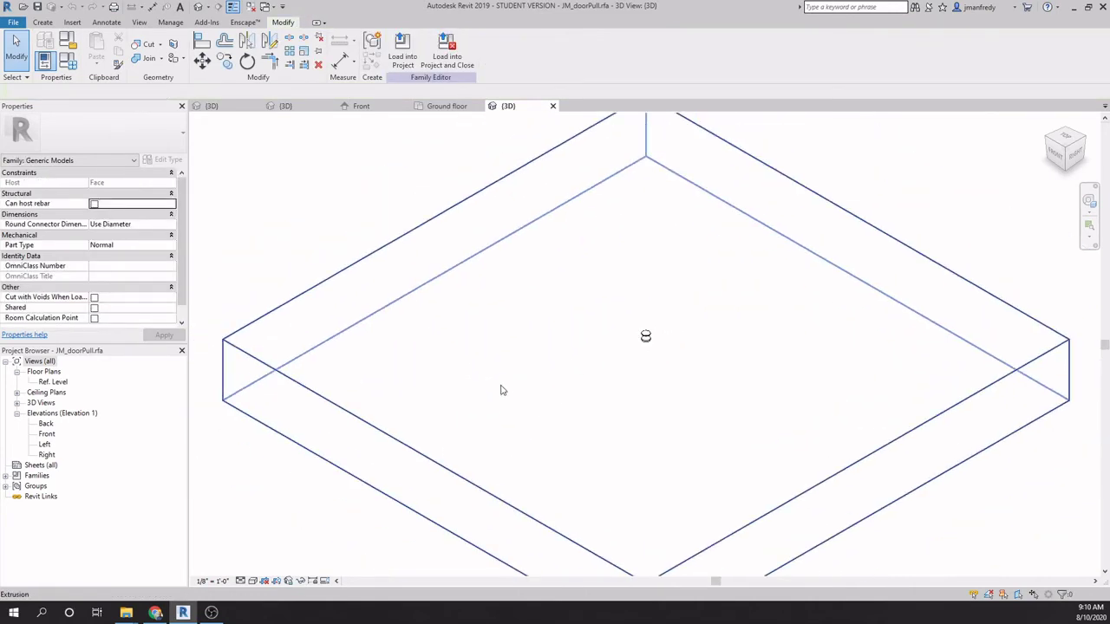
click(46, 434)
double_click(46, 433)
scroll(632, 518, up, 5)
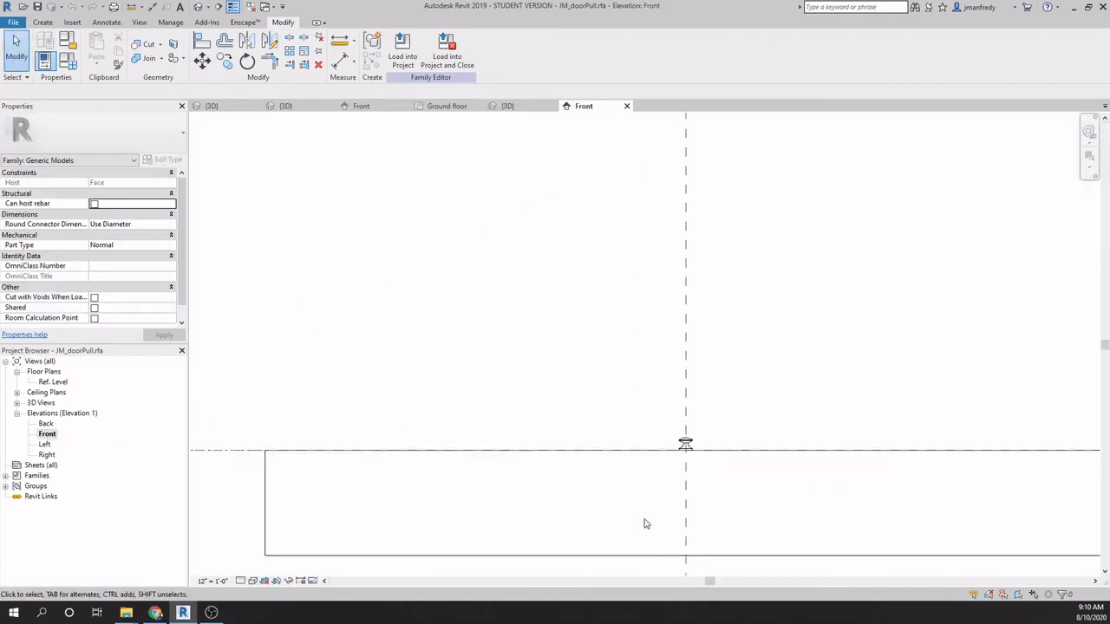
scroll(745, 451, up, 2)
scroll(584, 310, up, 3)
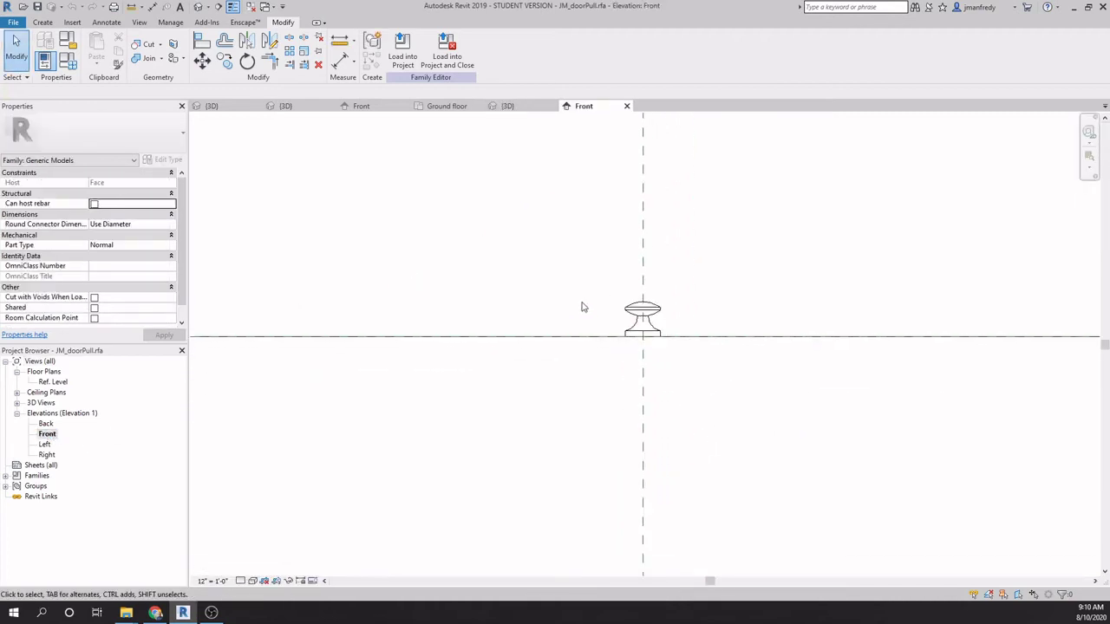
scroll(583, 310, up, 1)
Step: Examine the profile and dimensions in the knob's revolve sketch, and finish the sketch
click(733, 319)
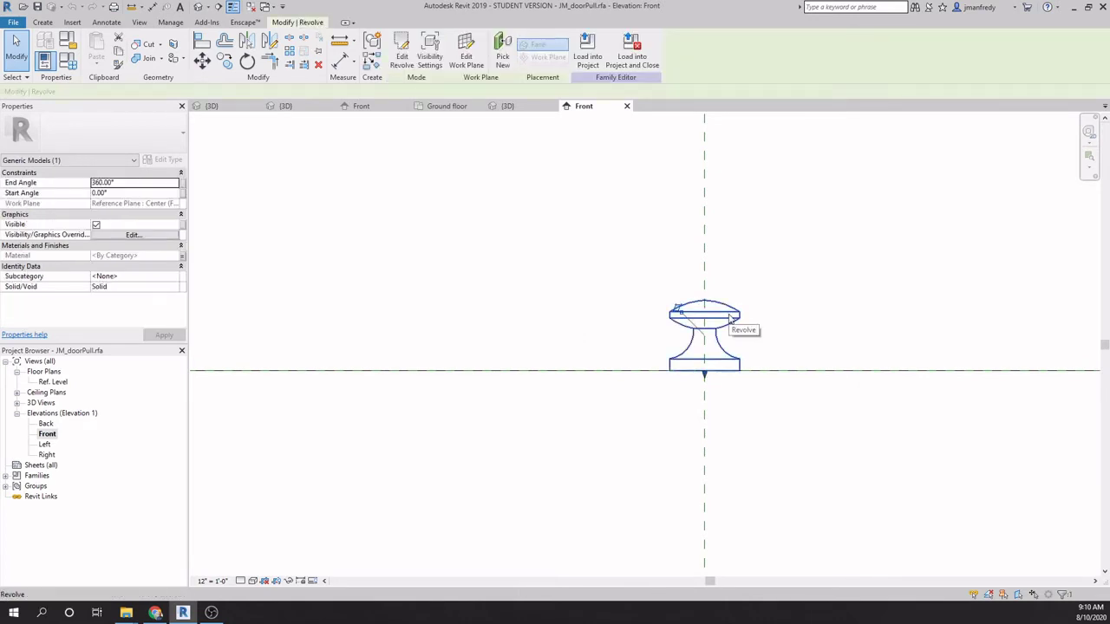
click(402, 52)
scroll(632, 411, up, 3)
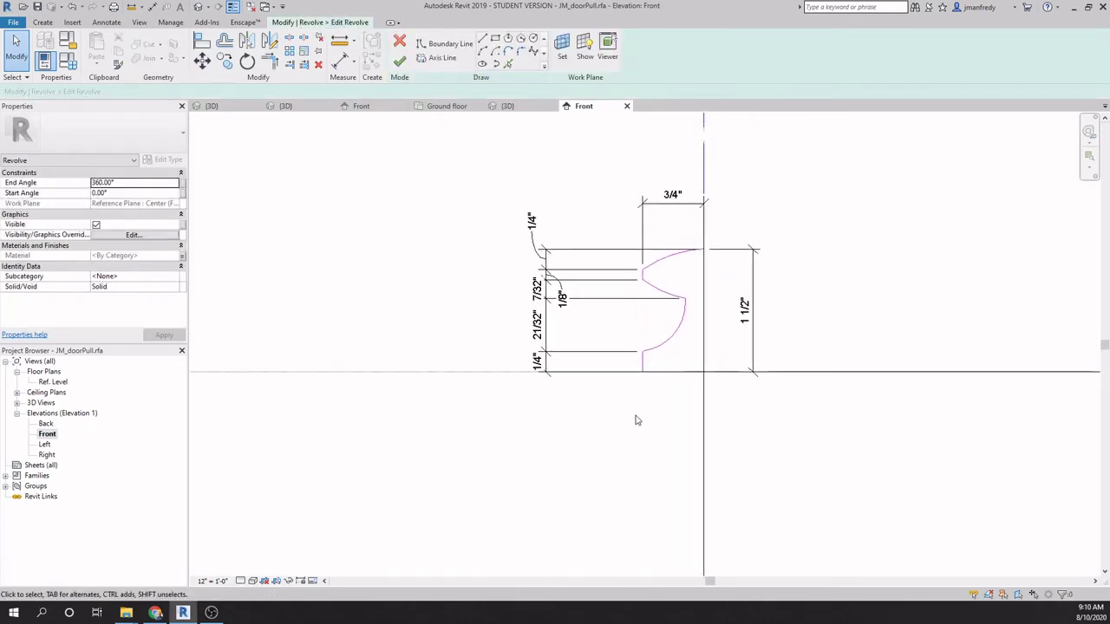
middle_drag(619, 419, 497, 431)
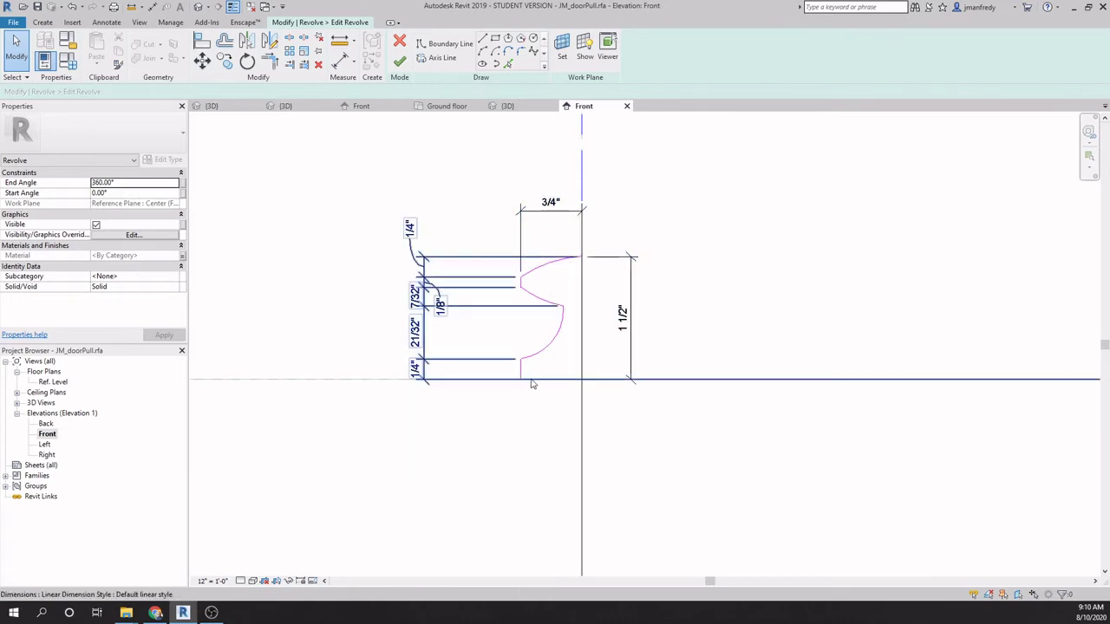
scroll(496, 412, up, 1)
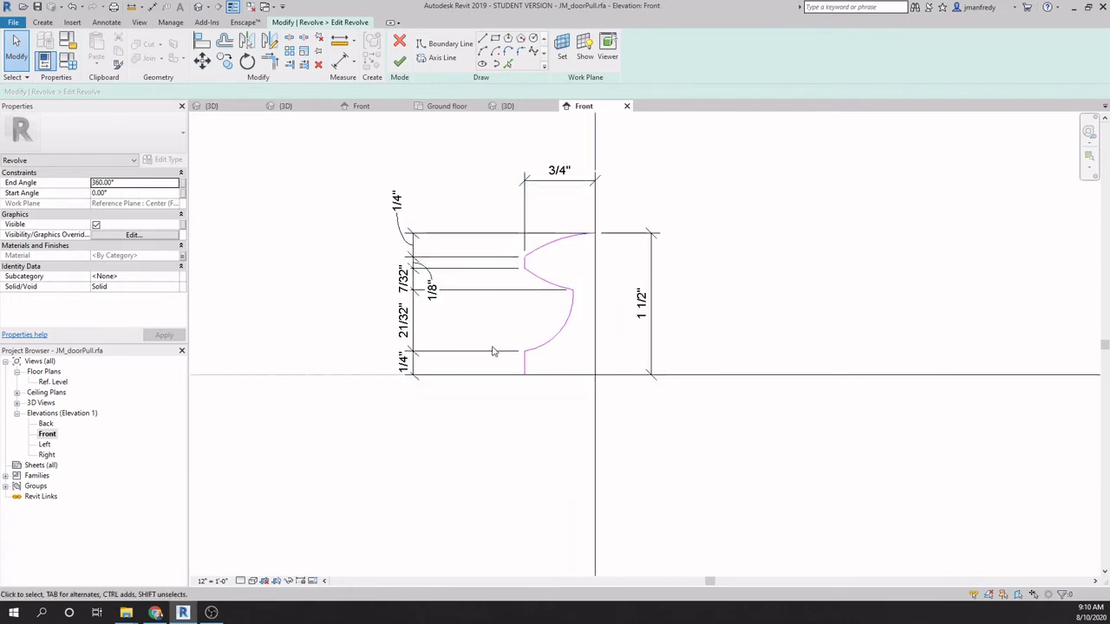
scroll(585, 240, down, 1)
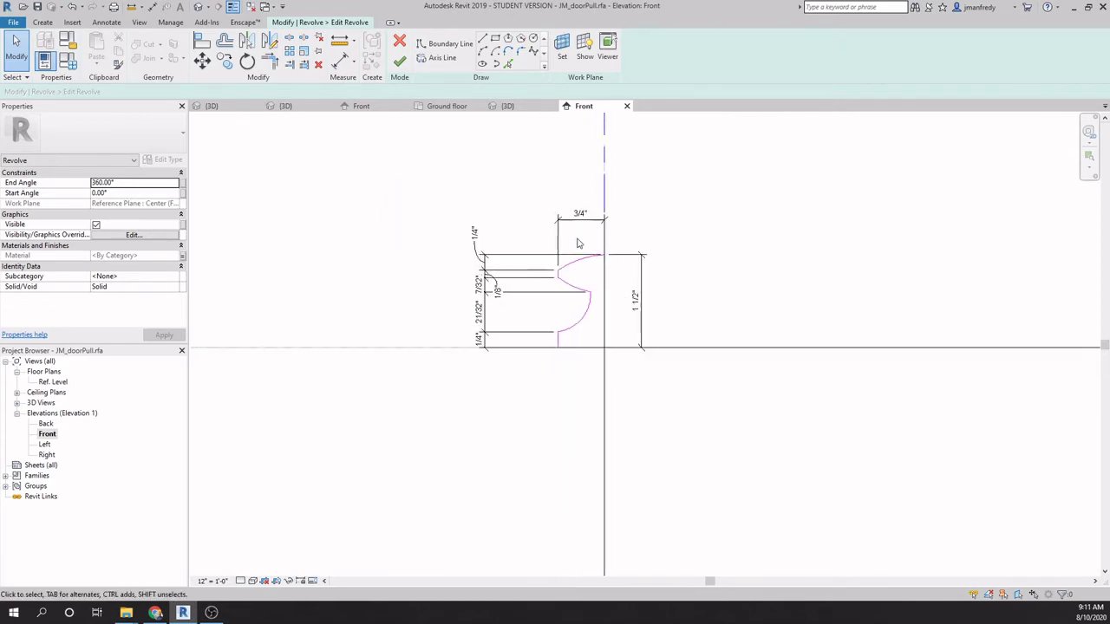
scroll(492, 366, down, 1)
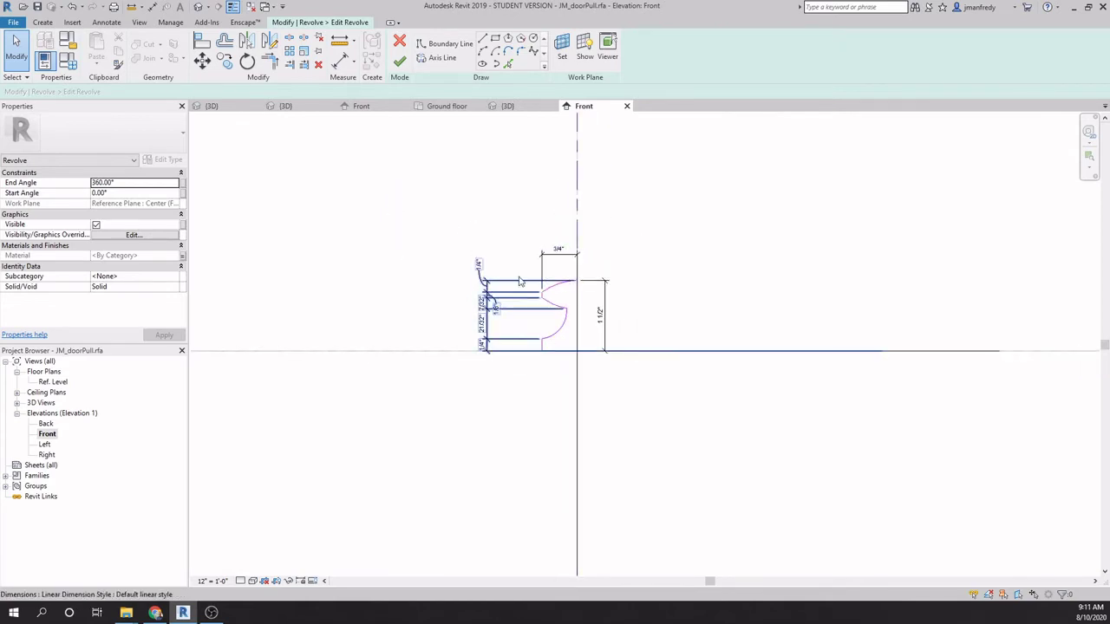
click(401, 65)
scroll(456, 251, down, 1)
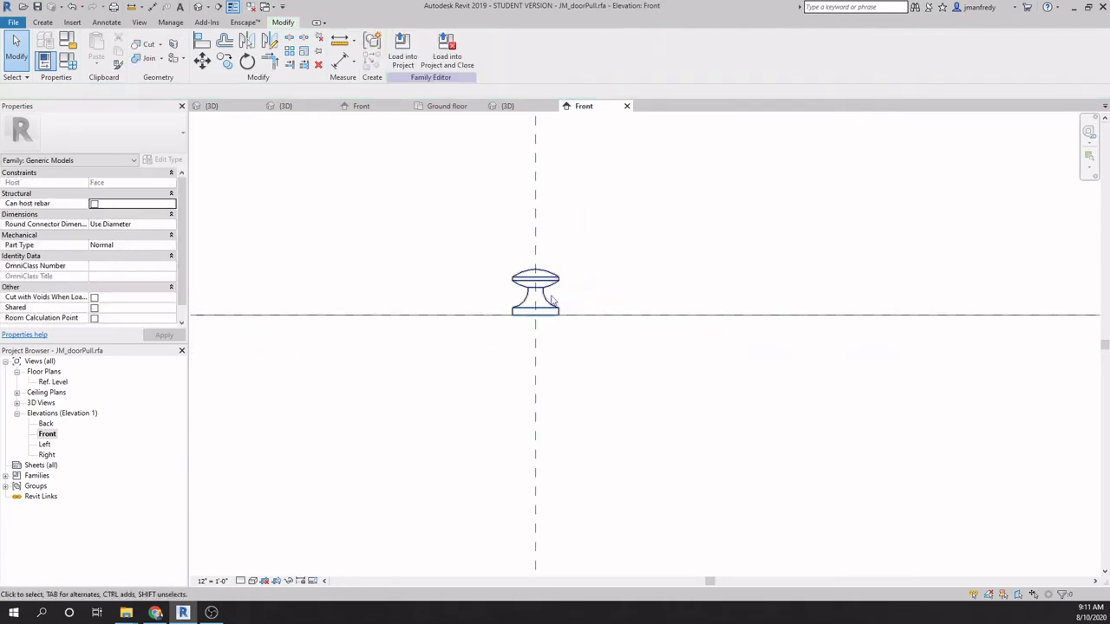
scroll(496, 291, up, 1)
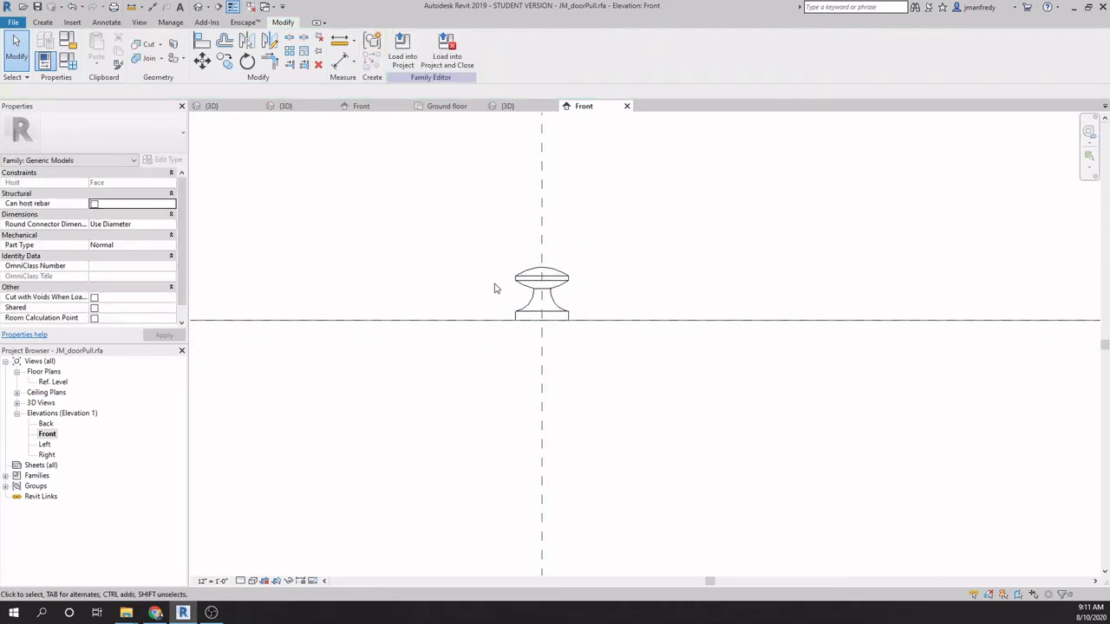
scroll(451, 295, up, 1)
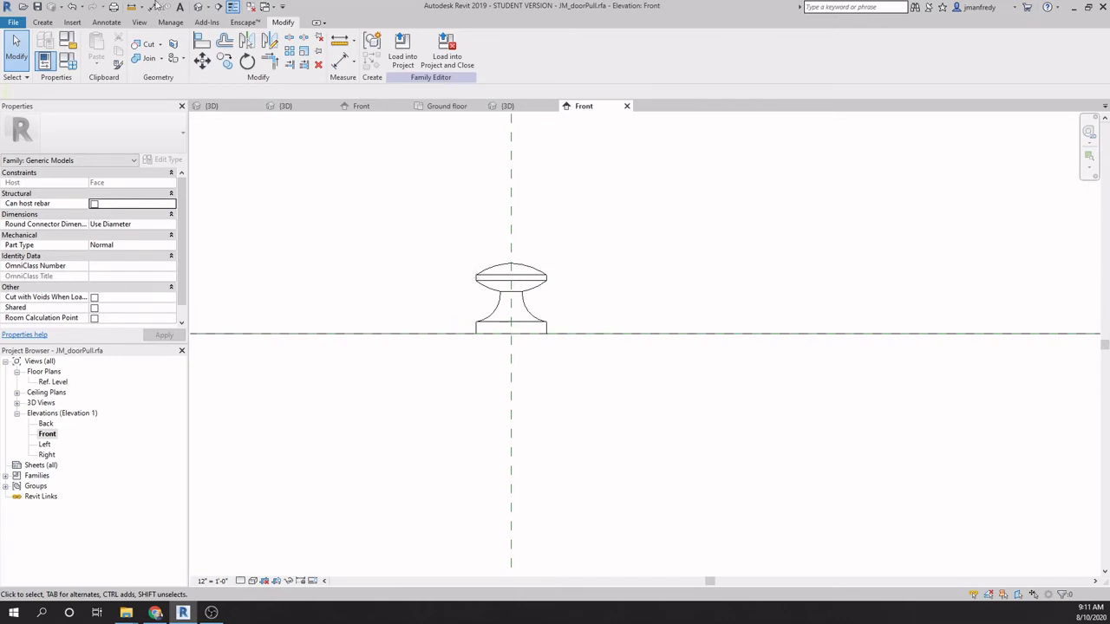
Step: Start a Revolve and sketch a rectangular boundary standing on the reference level, to the right of the existing knob
click(44, 22)
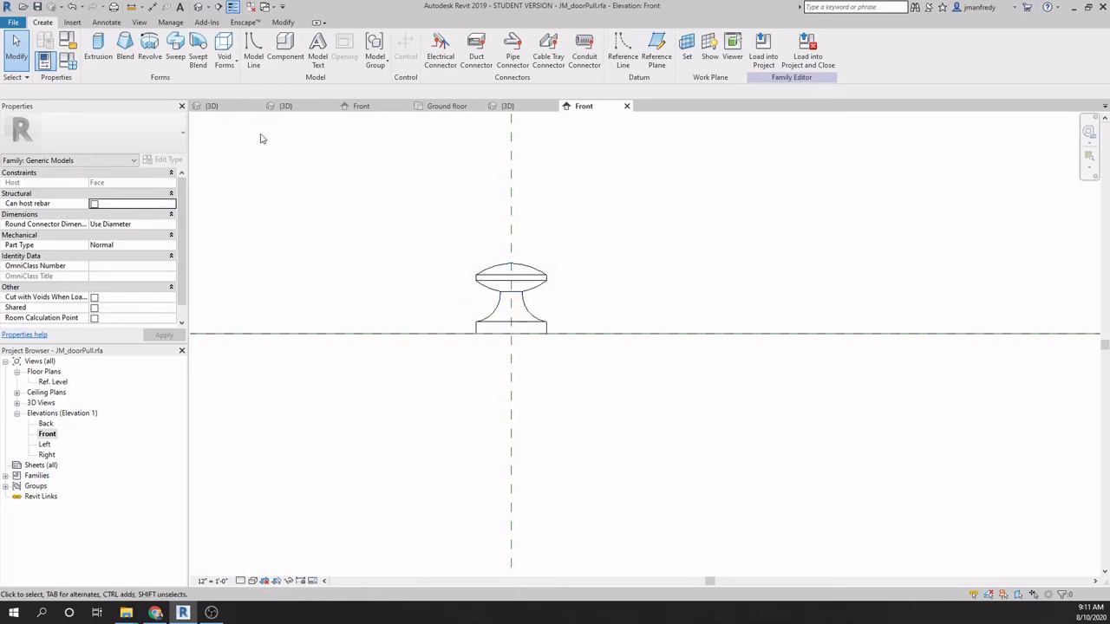
click(149, 47)
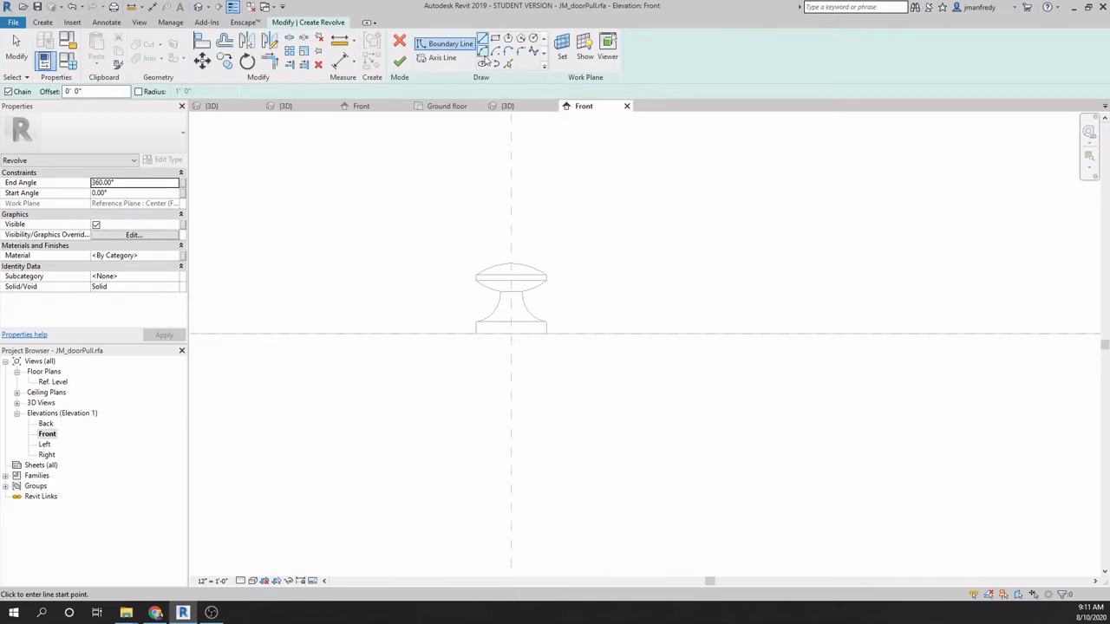
click(494, 39)
click(672, 333)
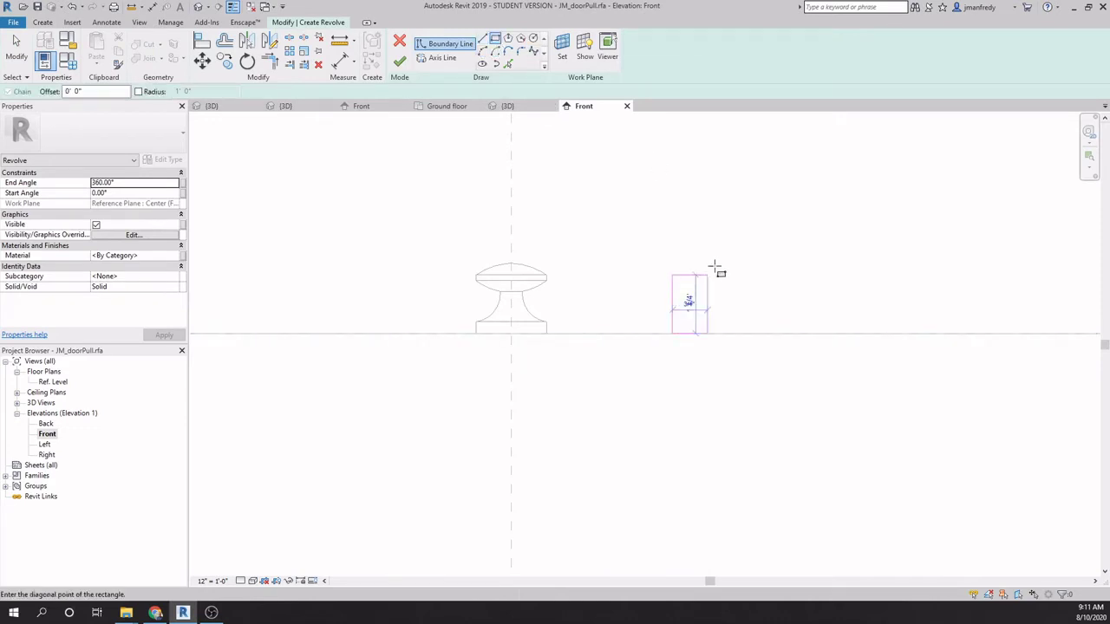
click(731, 252)
key(Escape)
key(Escape)
Step: Set the sketched rectangle's width to 3/4" and its height to 1 1/2"
click(731, 286)
click(703, 357)
text(3/4)
key(Return)
click(700, 253)
click(731, 293)
text(1 1/2)
key(Return)
click(785, 292)
scroll(763, 296, up, 2)
scroll(723, 316, up, 1)
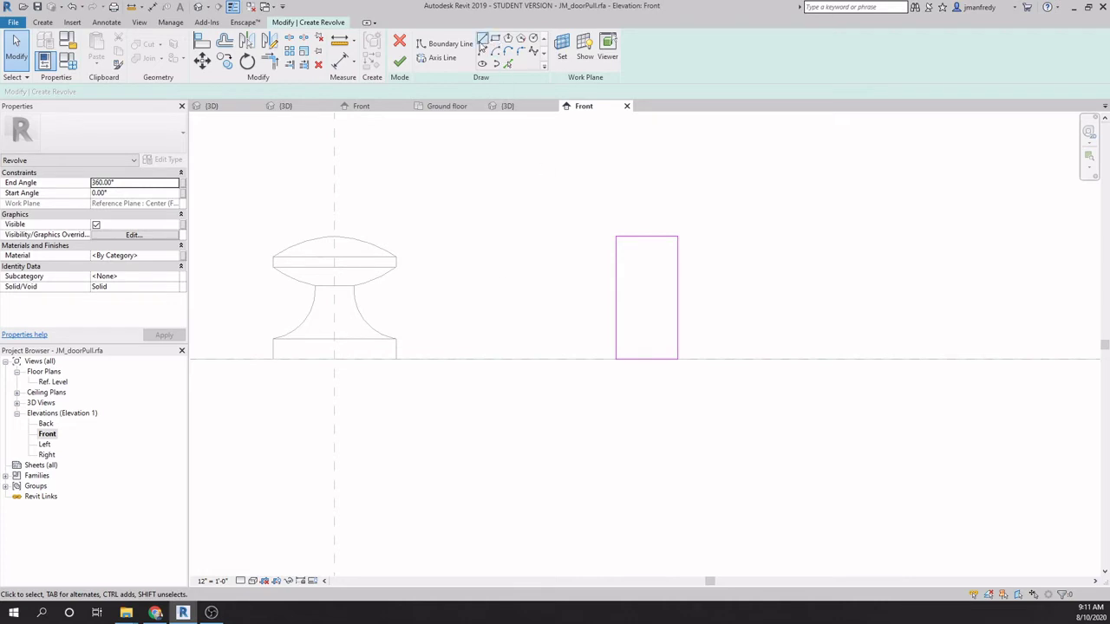
Step: Sketch a stepped chain of boundary lines inside the rectangle, starting and ending on its left edge
click(483, 39)
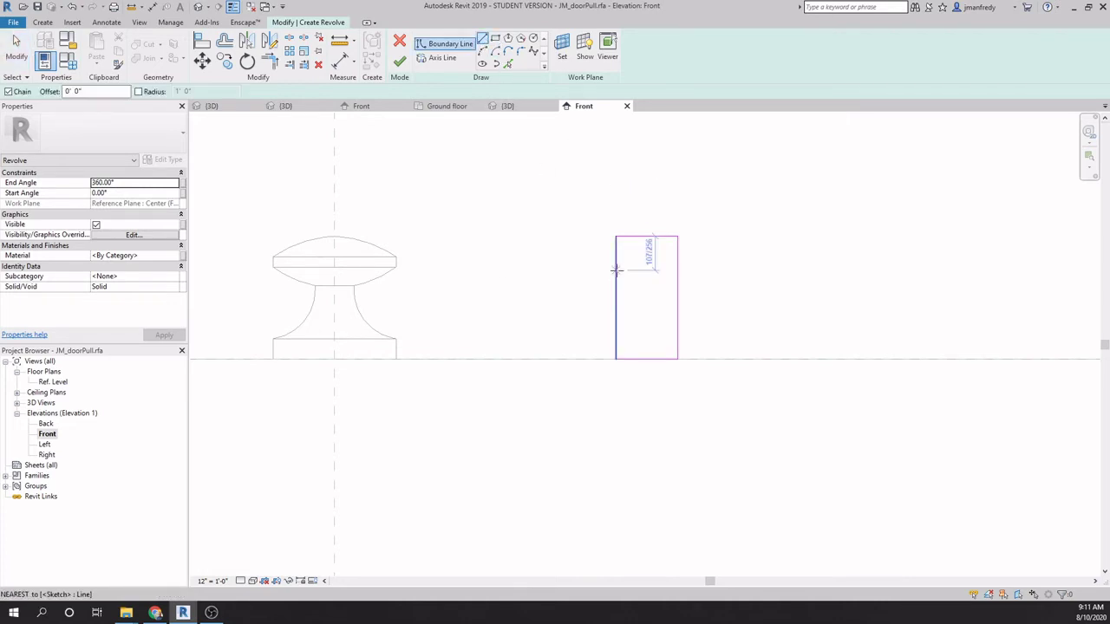
click(615, 270)
click(657, 270)
click(657, 310)
click(636, 311)
click(637, 331)
click(616, 332)
key(Escape)
key(Escape)
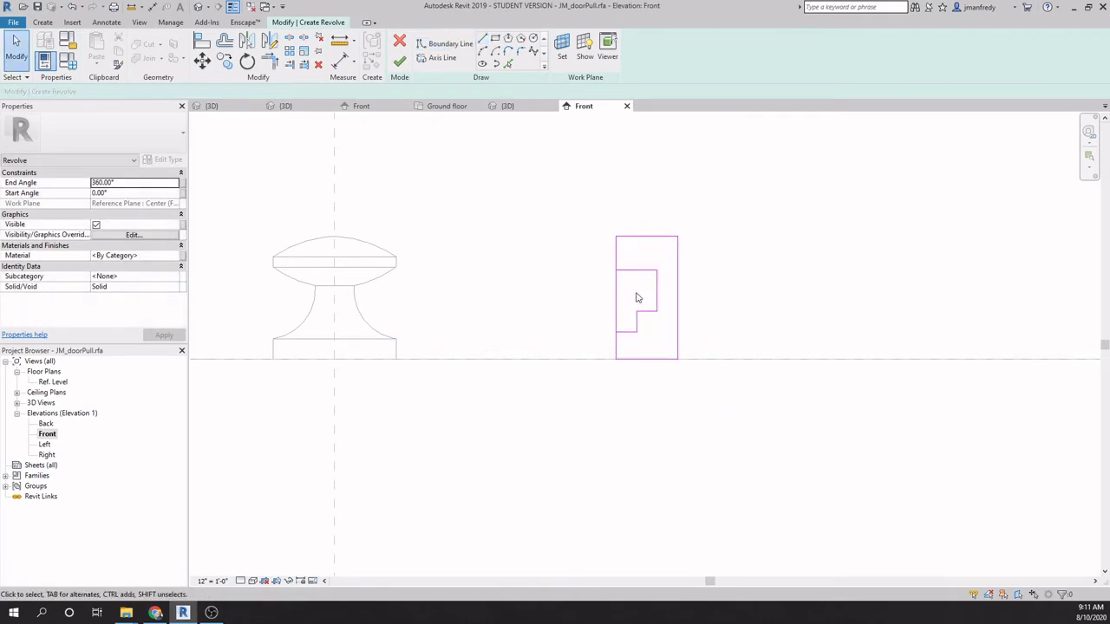
Step: Trim away the left edge between the stepped lines, and move the neck's vertical line closer to the rectangle's right edge
click(289, 39)
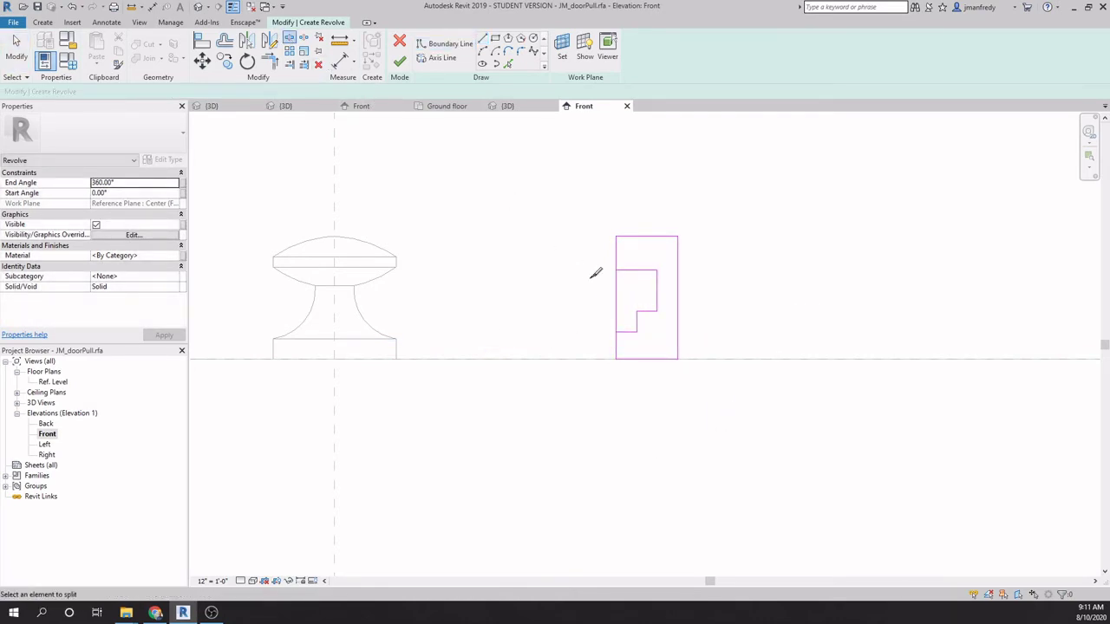
key(Escape)
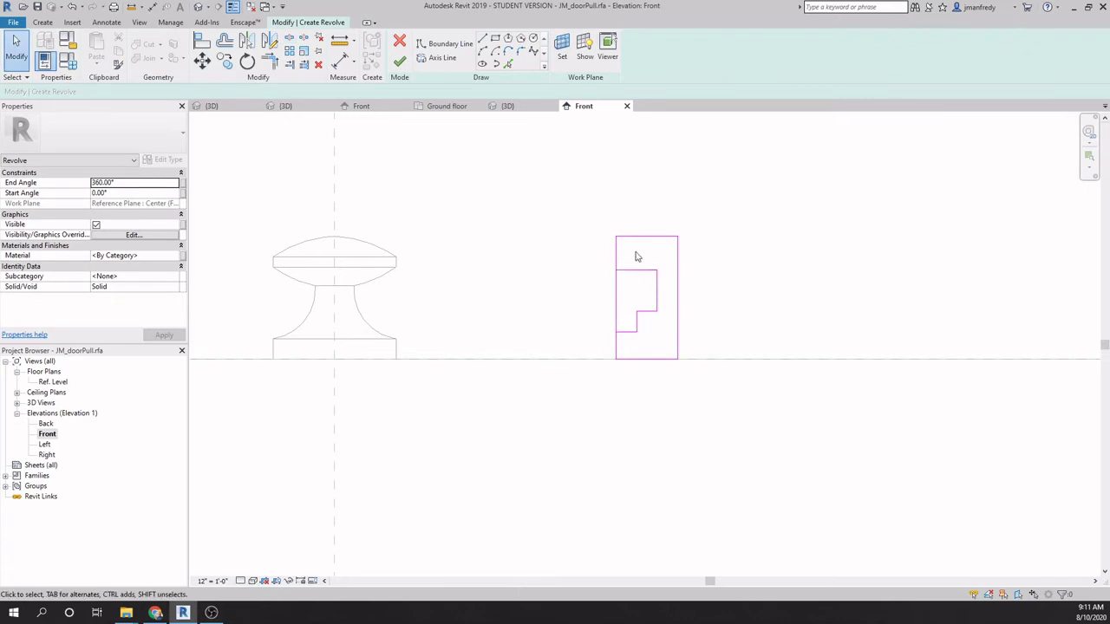
click(279, 67)
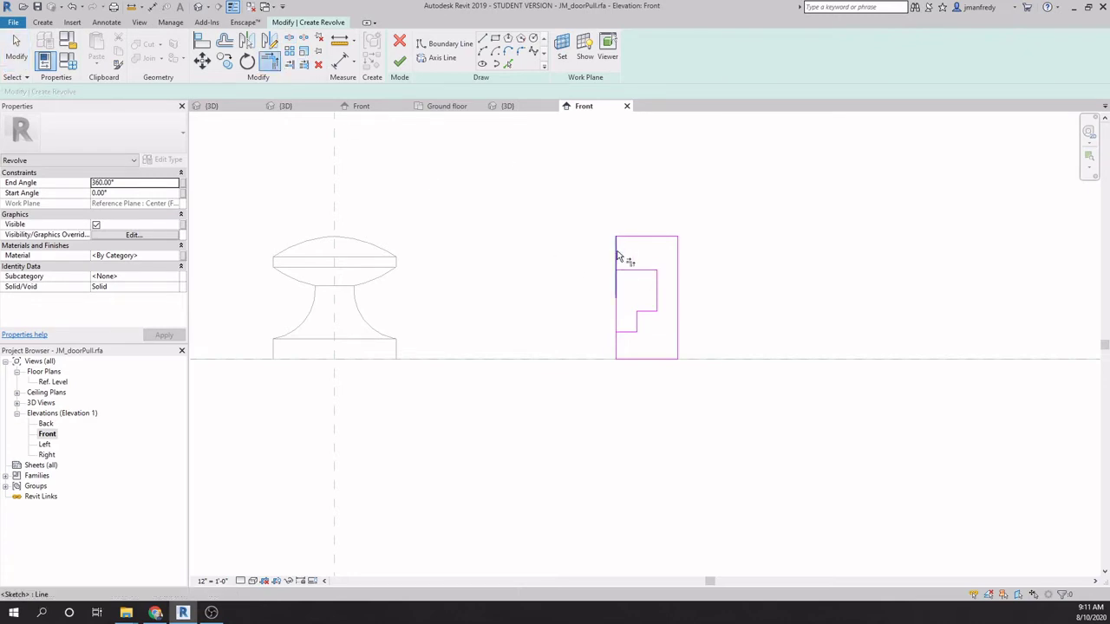
click(618, 351)
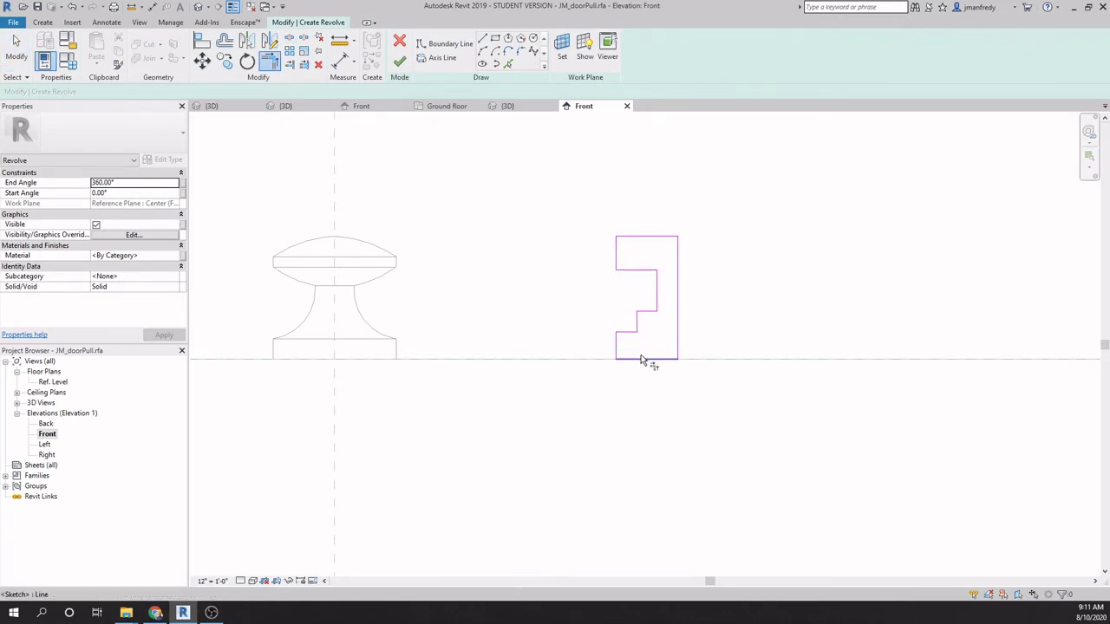
key(Escape)
click(676, 293)
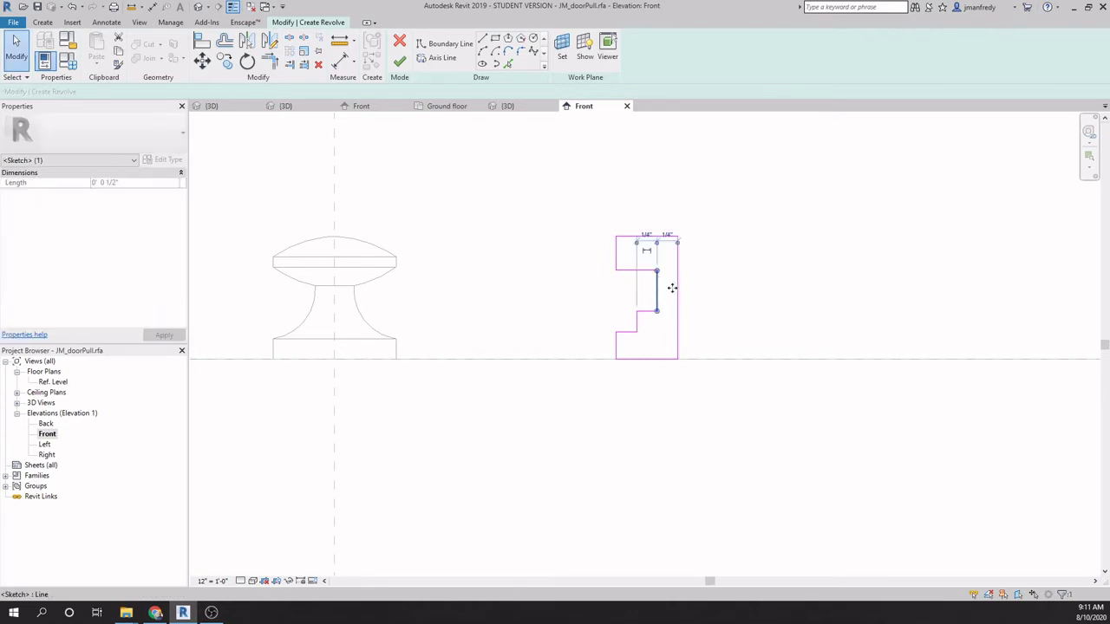
key(Delete)
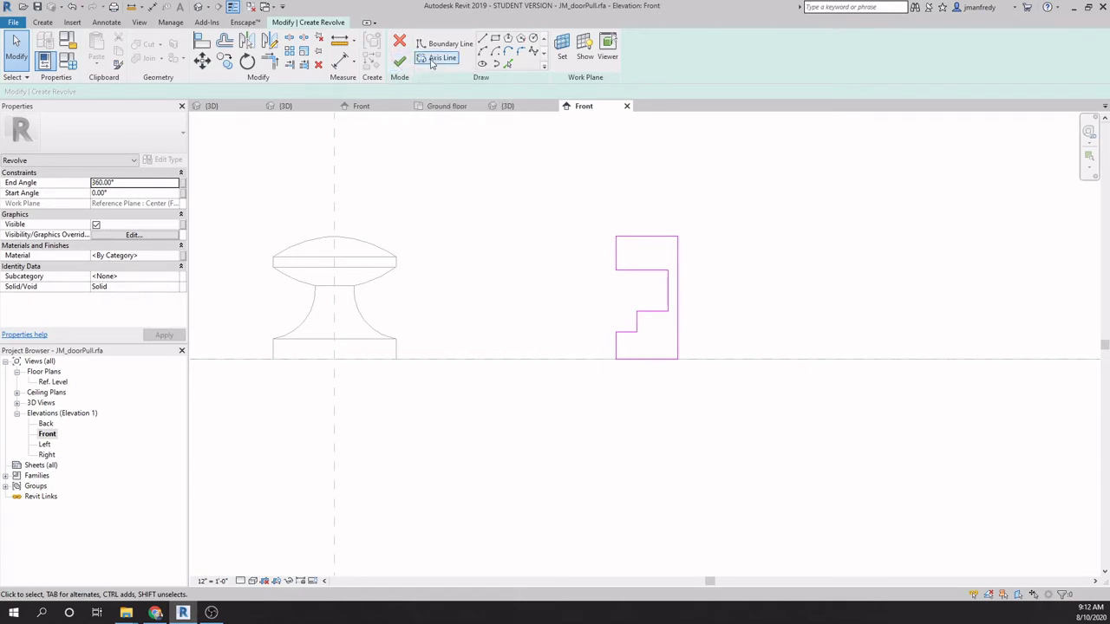
Step: Try to finish the revolve sketch without an axis line, and continue sketching
click(397, 66)
drag(956, 486, 569, 422)
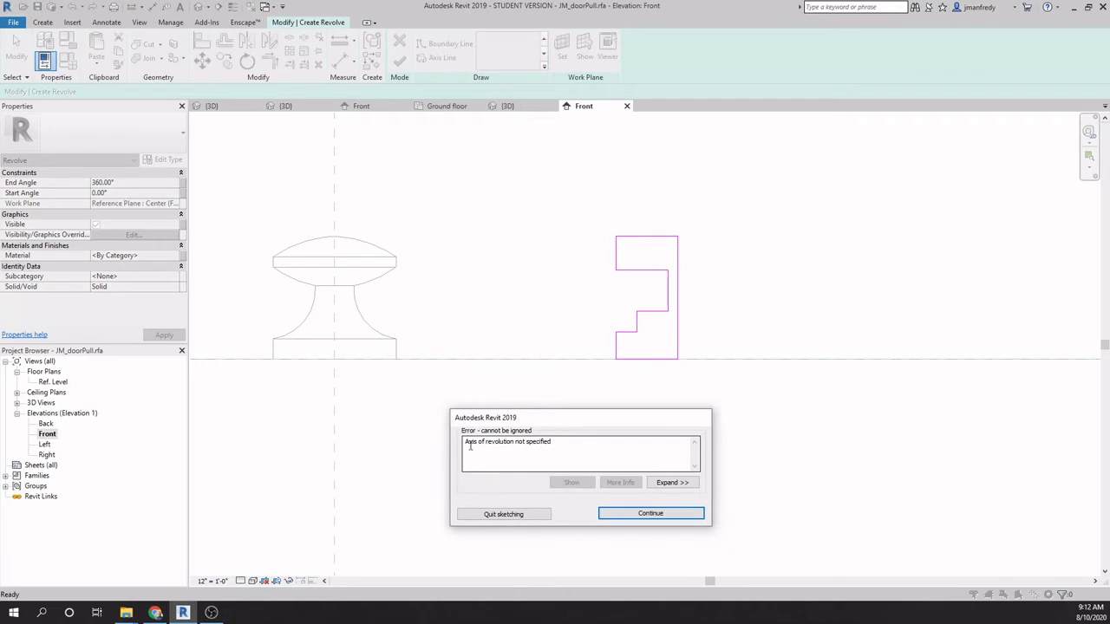
click(631, 513)
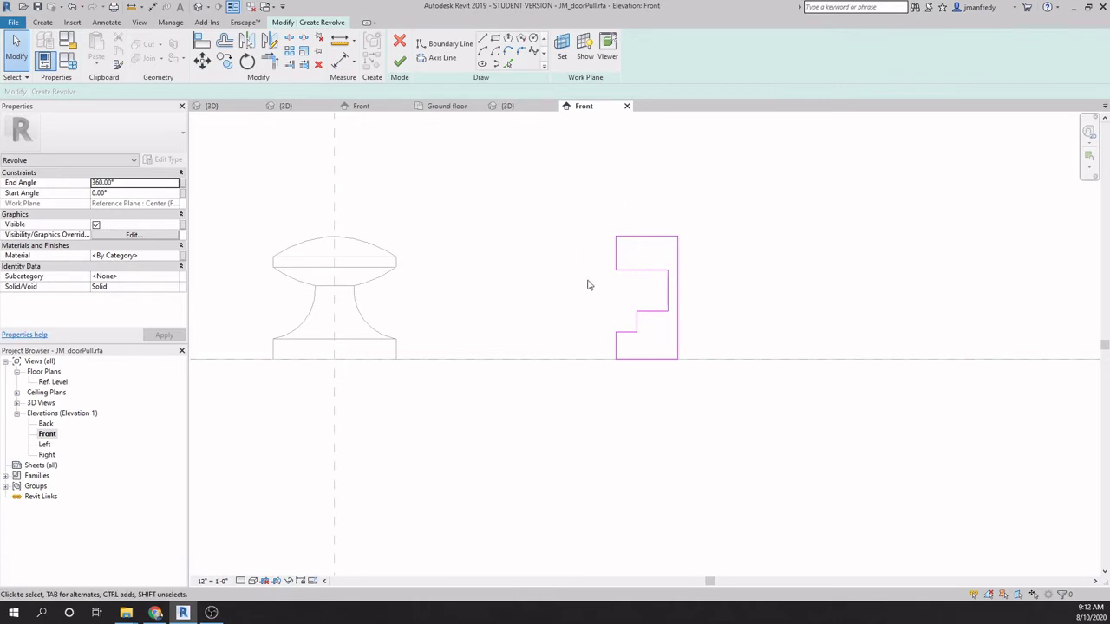
Step: Draw a vertical axis line upward from the stepped profile's upper right corner, and finish the 360° revolve
click(440, 58)
click(495, 40)
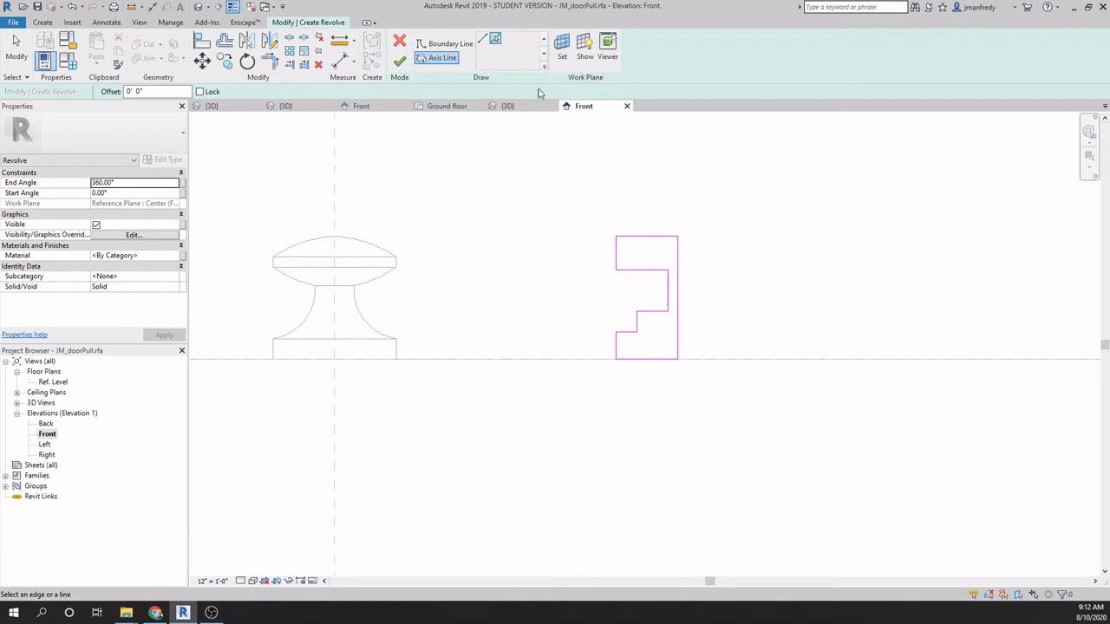
click(482, 40)
click(677, 236)
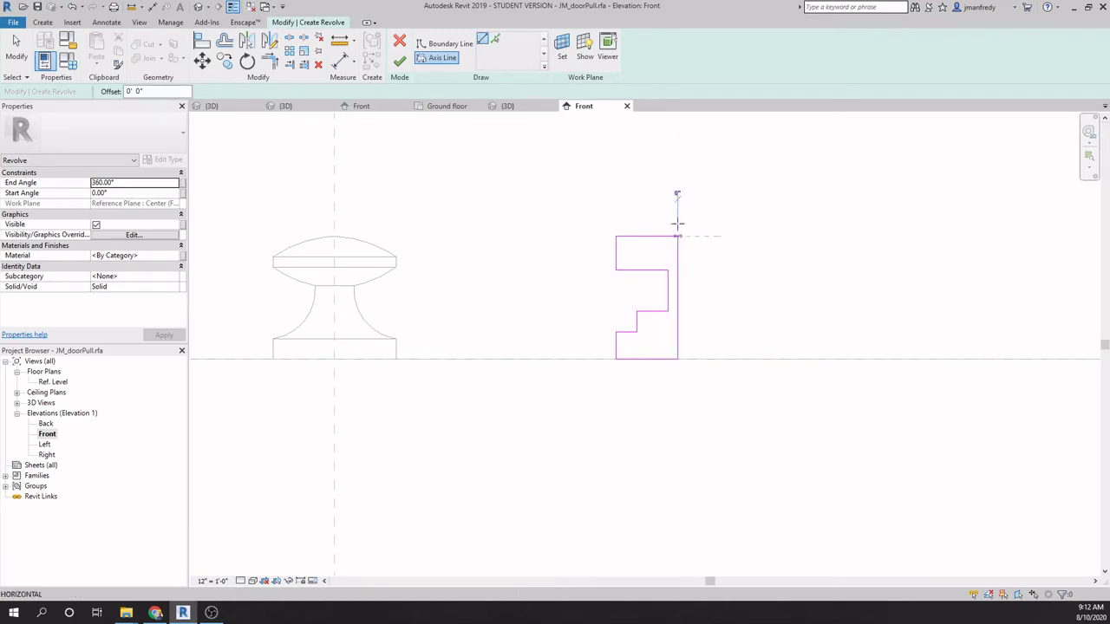
click(677, 172)
key(Escape)
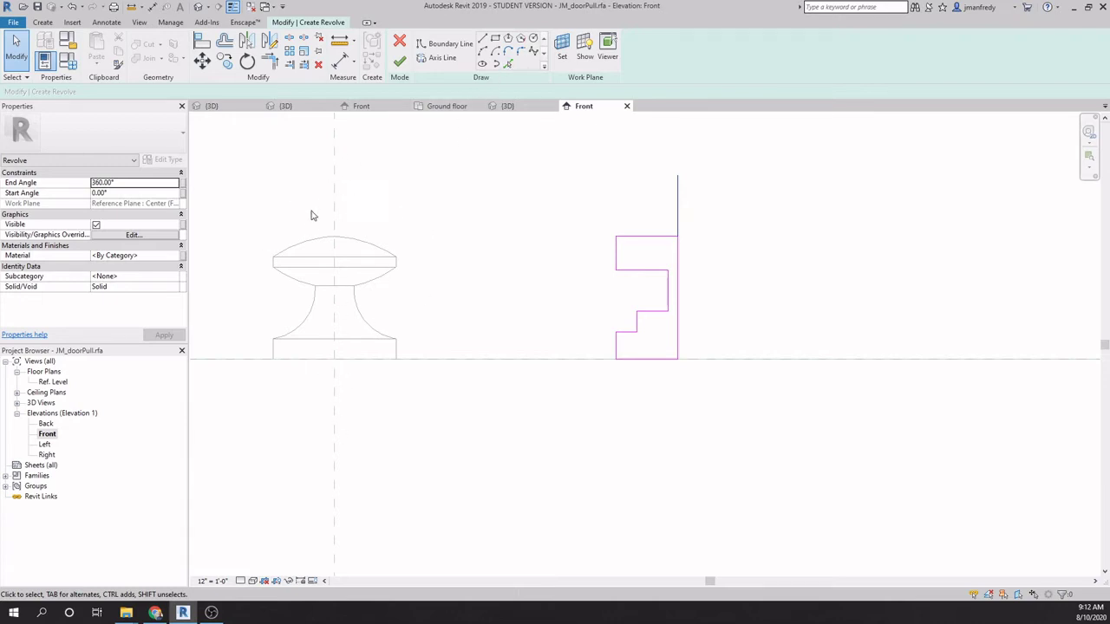
click(400, 61)
click(559, 241)
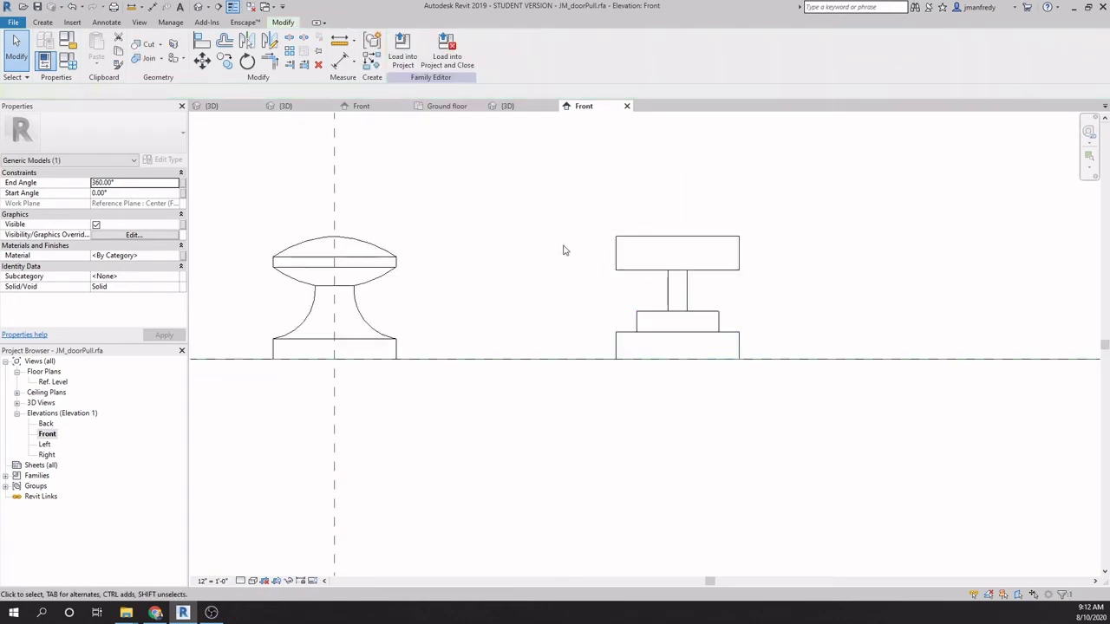
Step: Examine the stepped knob beside the original knob in the 3D view
scroll(586, 340, down, 1)
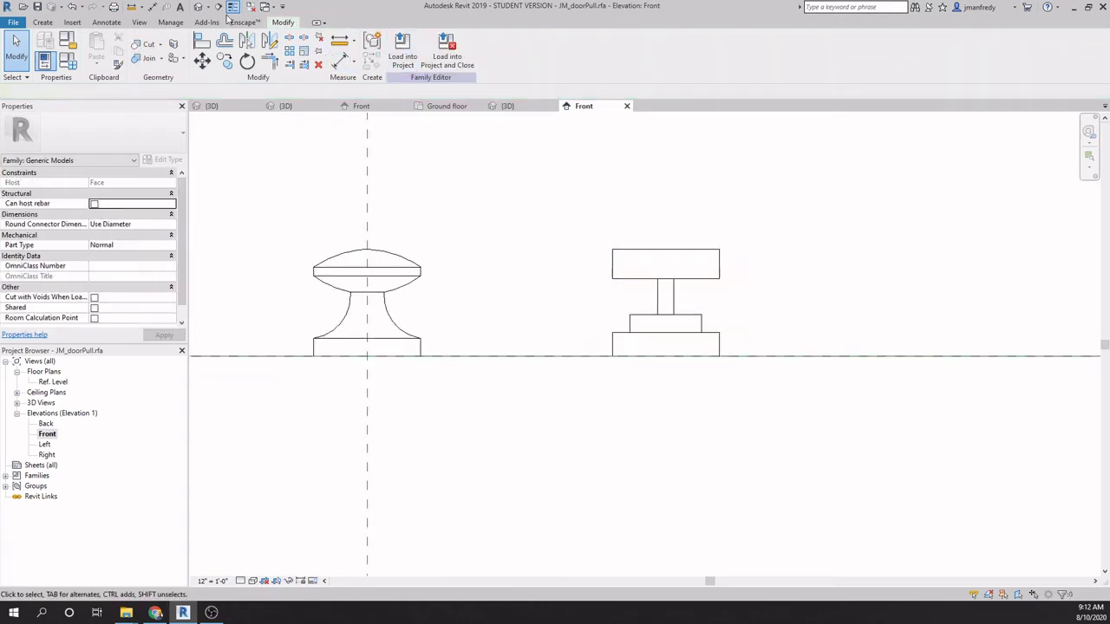
click(208, 9)
click(221, 22)
scroll(619, 380, up, 5)
scroll(659, 373, up, 5)
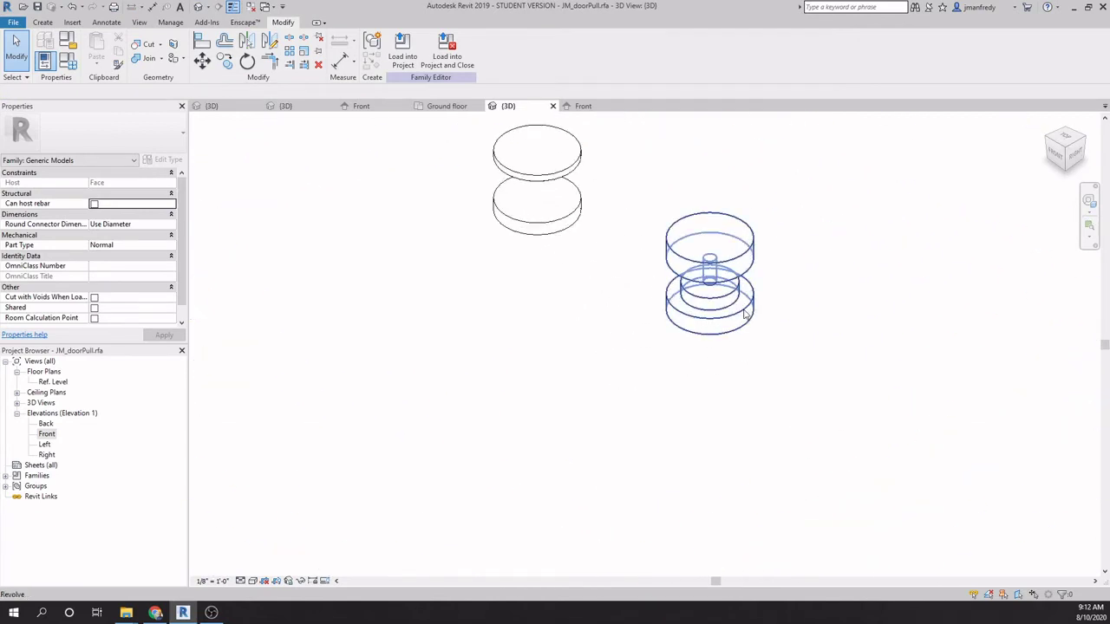
click(751, 319)
shift+middle_drag(769, 316, 795, 251)
click(751, 372)
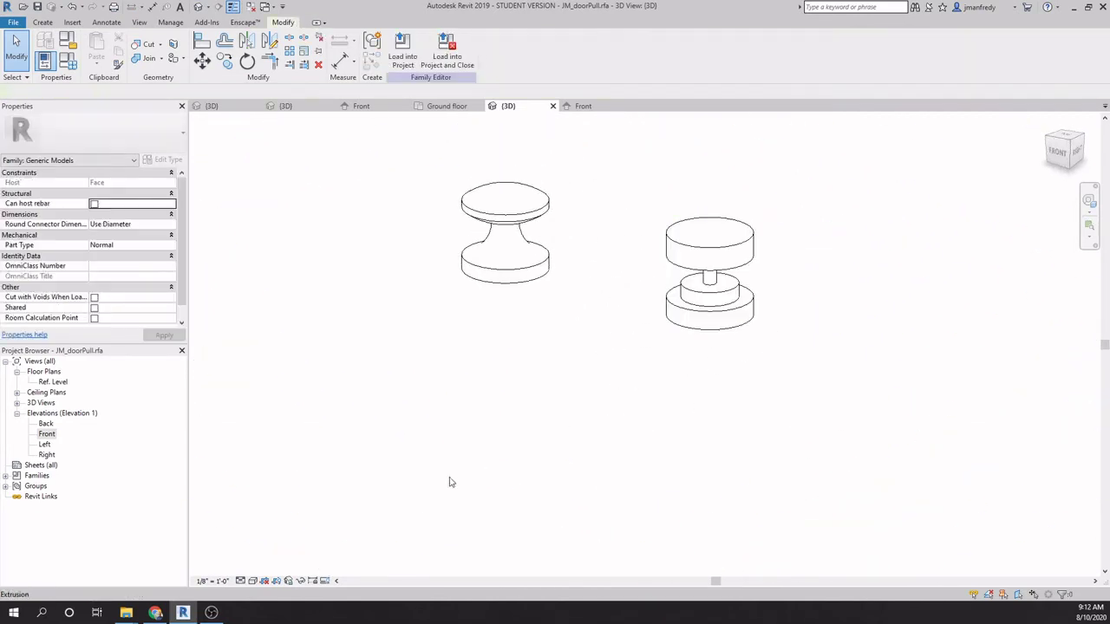
Step: Set the 3D view's visual style to Shaded, and delete the stepped knob
click(252, 580)
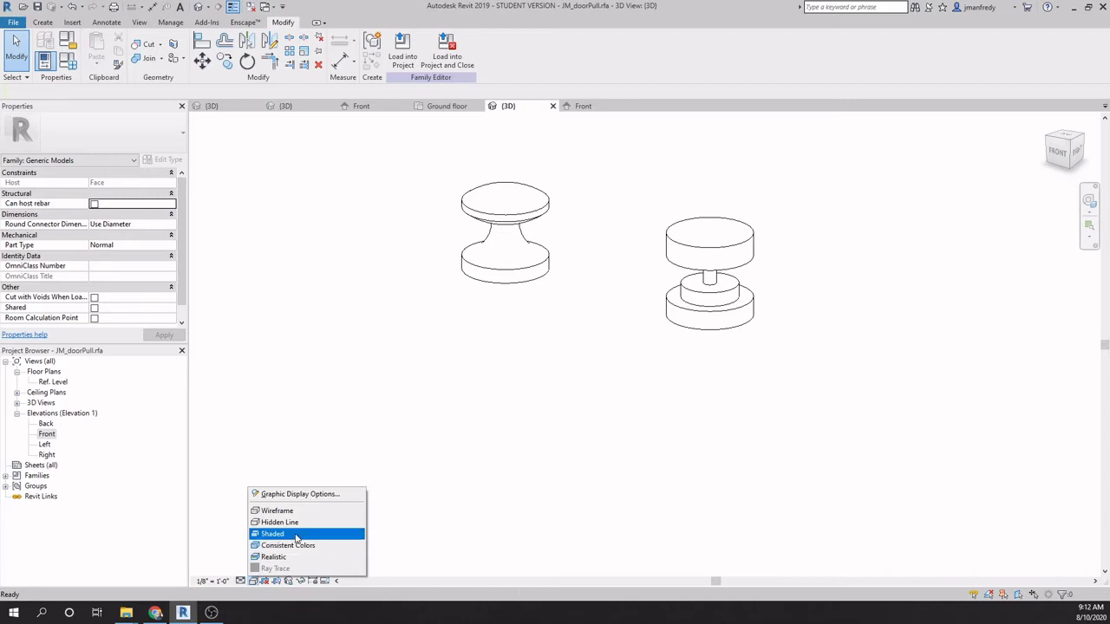
click(286, 533)
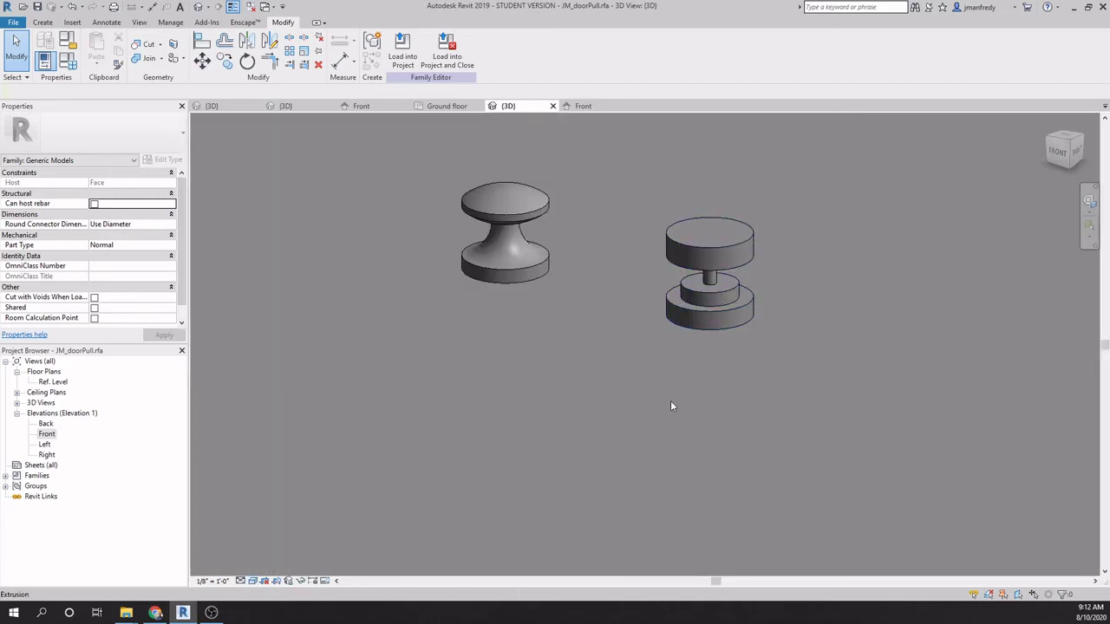
click(711, 286)
key(Delete)
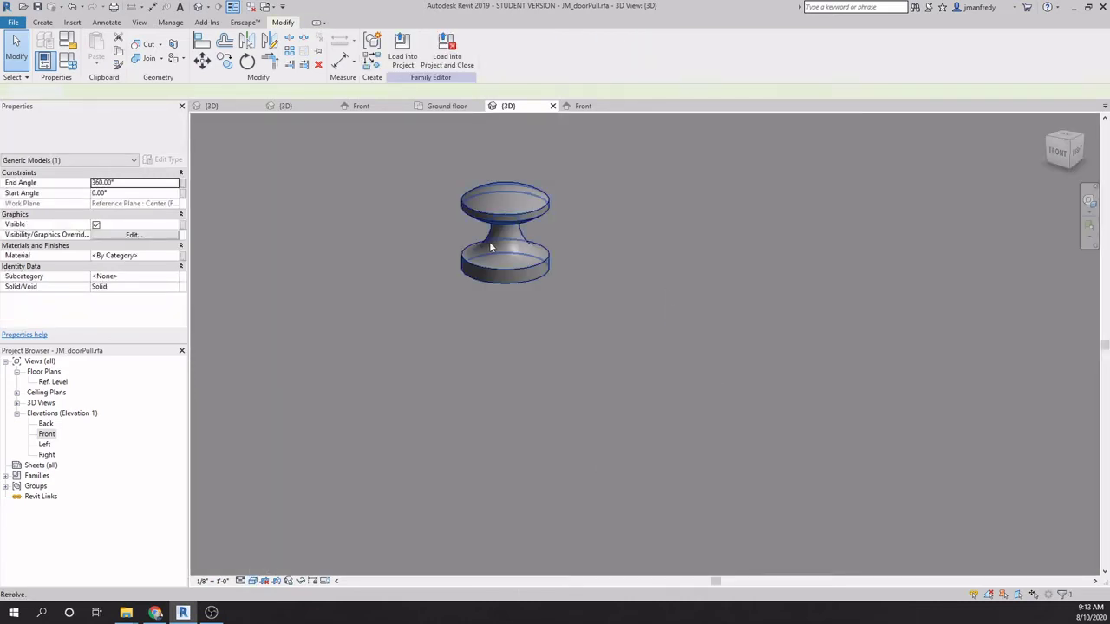
Step: Open the original knob's revolve sketch for editing in the Front elevation, and check its profile lines by selecting them
double_click(49, 435)
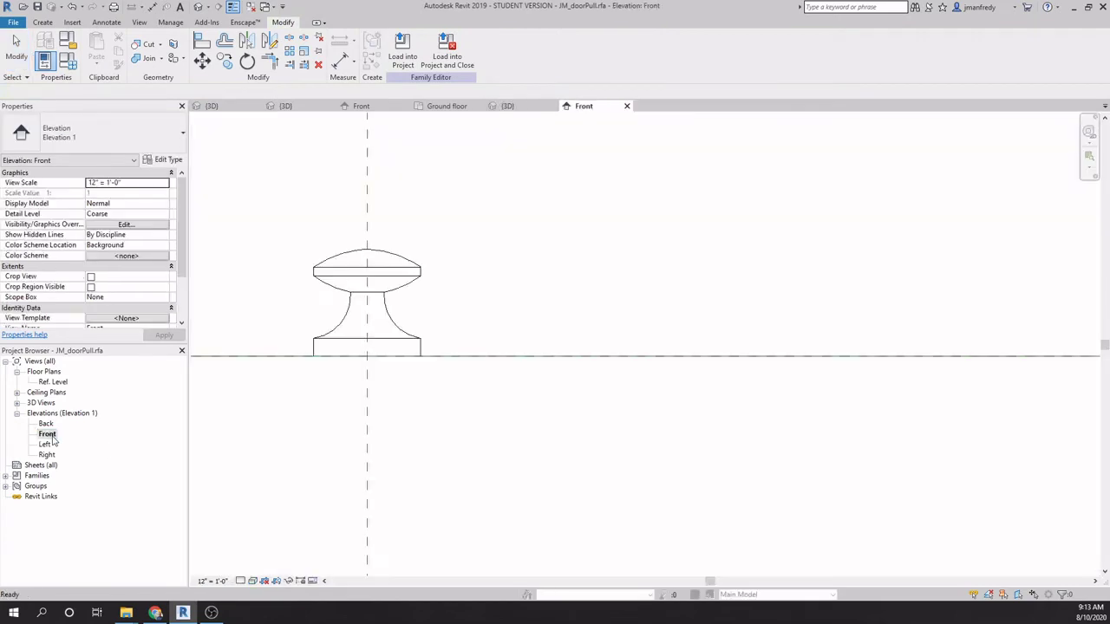
middle_drag(455, 248, 733, 264)
scroll(634, 275, up, 2)
double_click(565, 290)
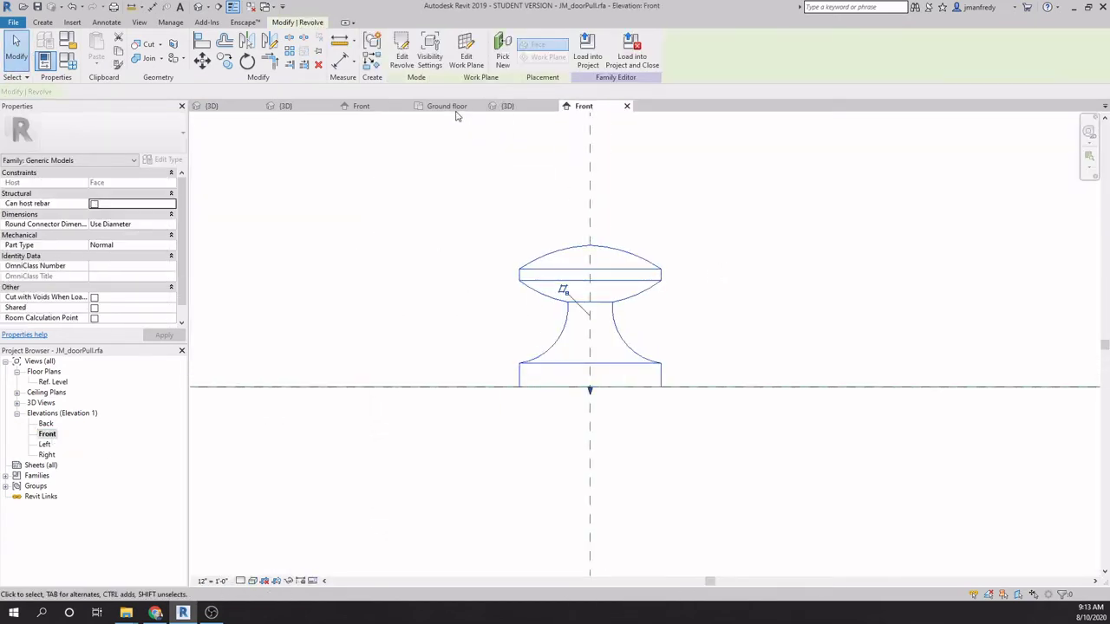
scroll(572, 259, up, 2)
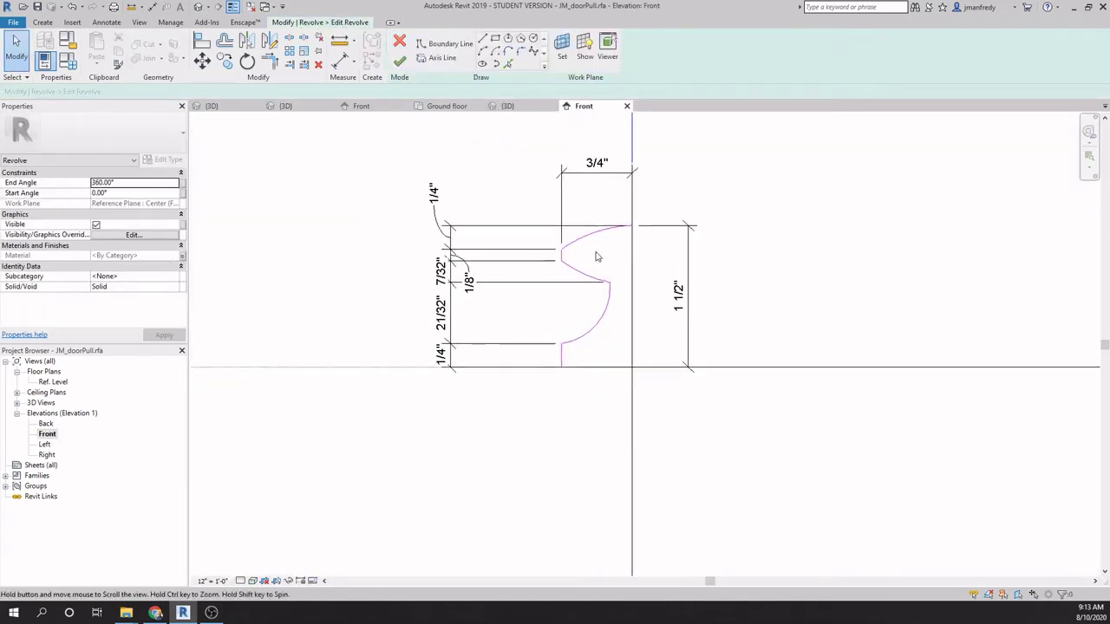
drag(539, 205, 680, 458)
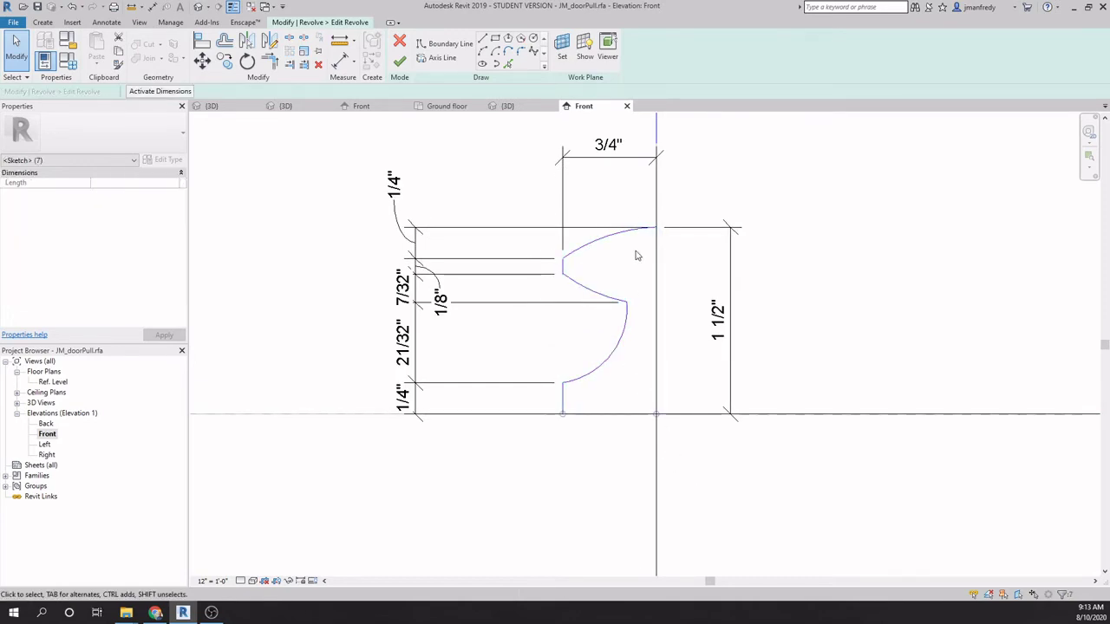
scroll(606, 410, down, 2)
click(587, 458)
middle_drag(587, 458, 606, 430)
Step: Hide all annotation categories in the Front elevation, and select the knob's whole profile to check it without dimensions
key(v)
key(v)
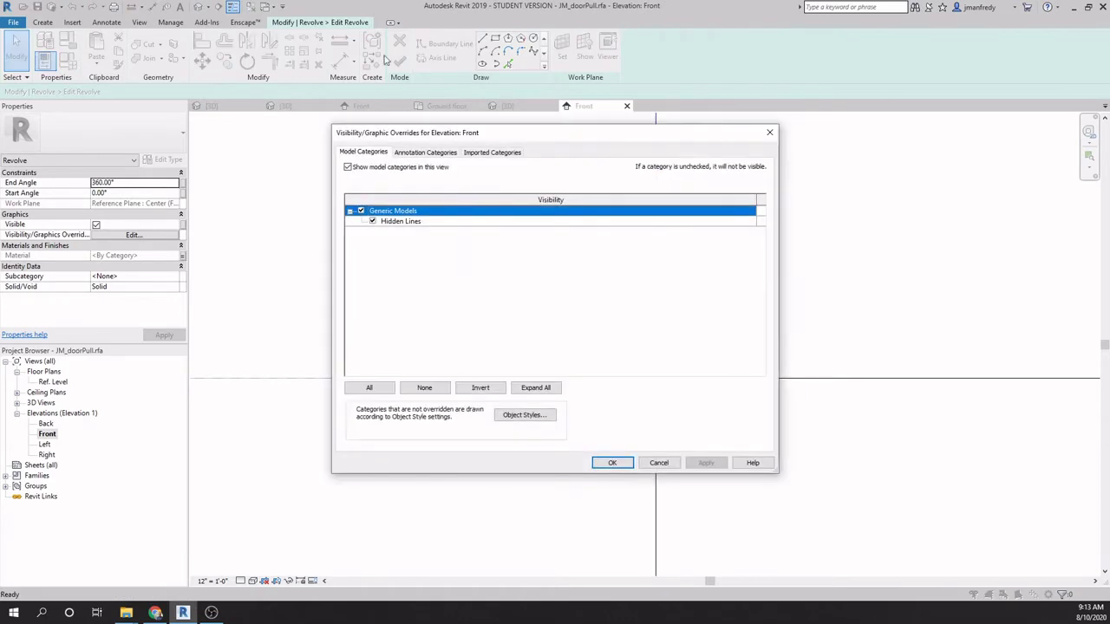
click(425, 153)
click(349, 168)
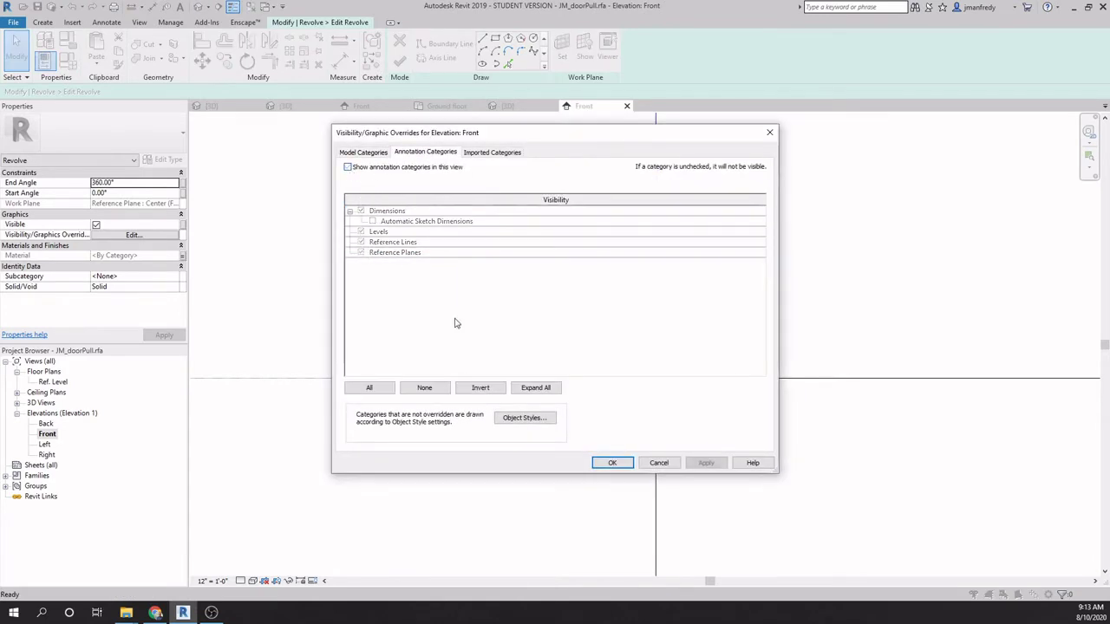
click(611, 463)
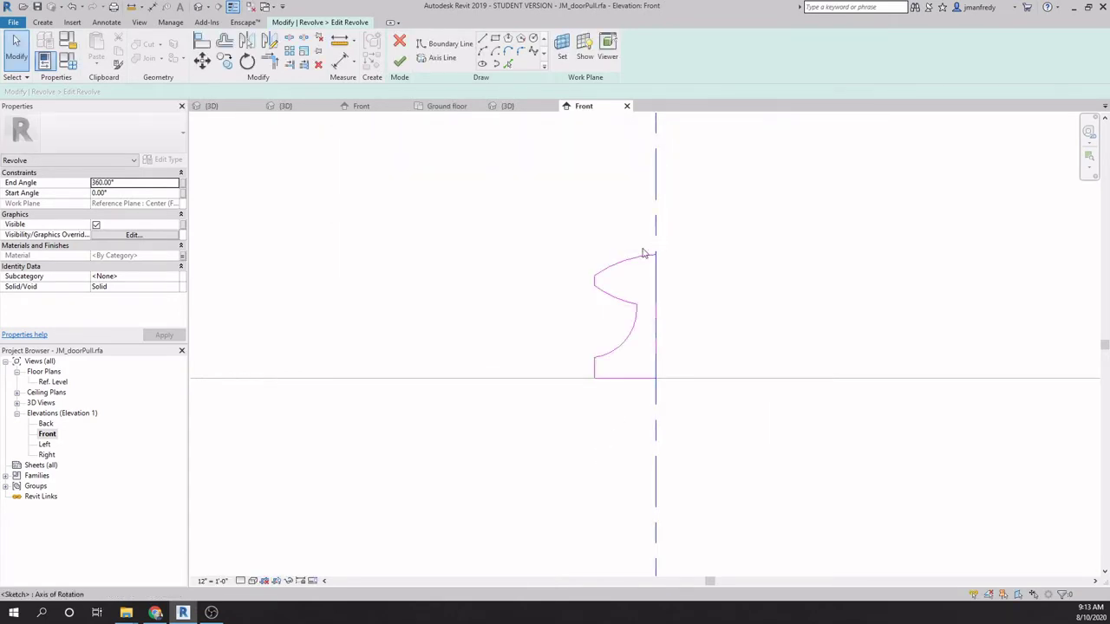
drag(551, 218, 695, 411)
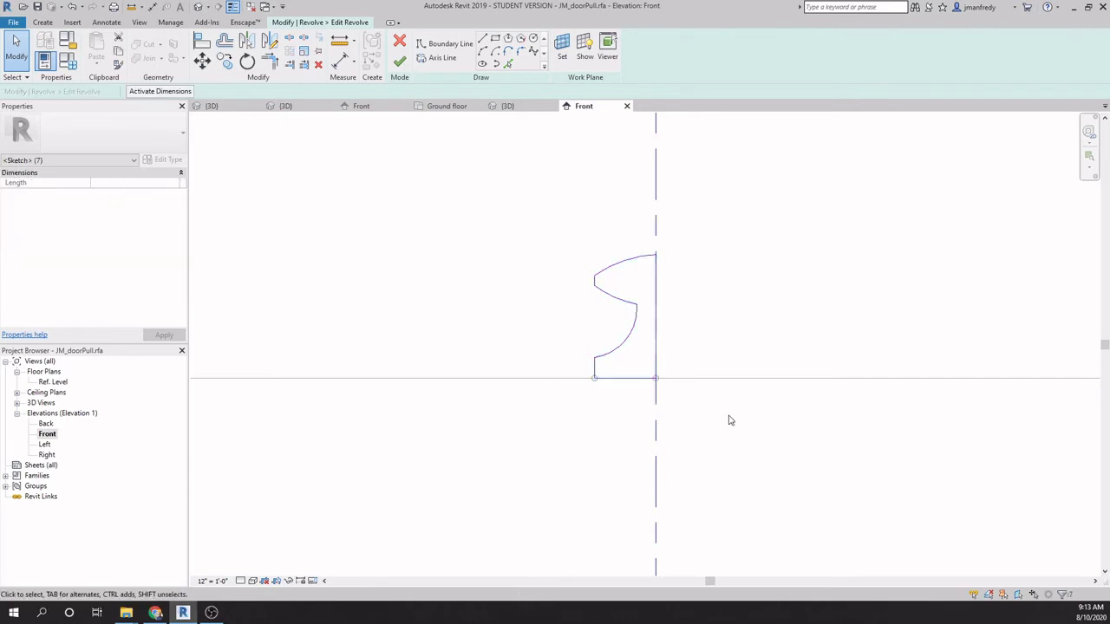
click(524, 285)
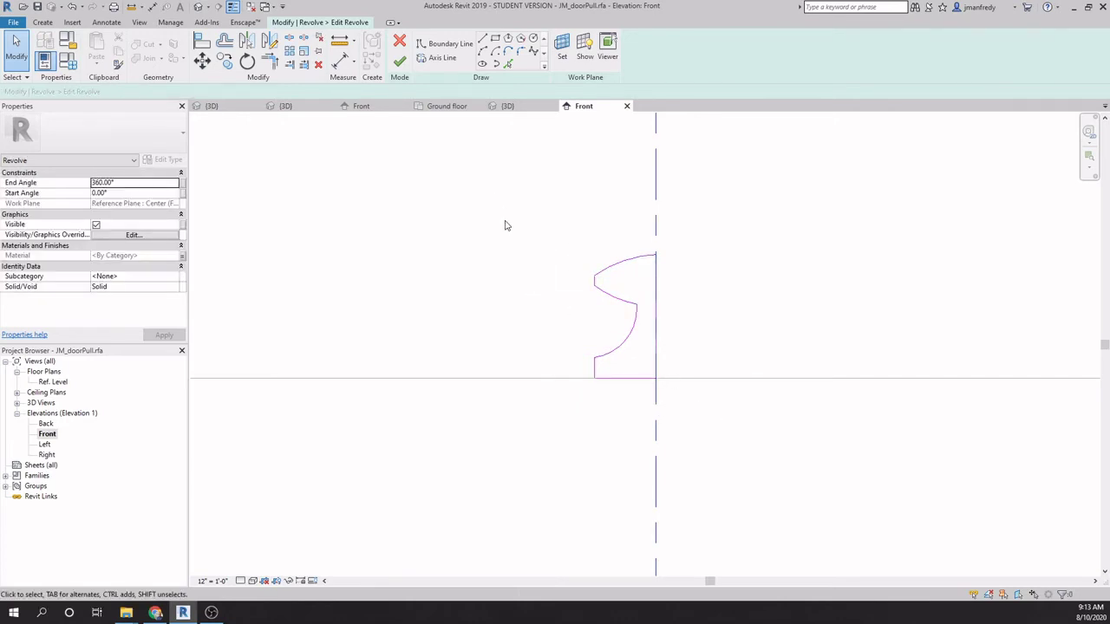
Step: Turn the annotation categories back on in the Front elevation
key(v)
key(v)
click(416, 153)
click(371, 169)
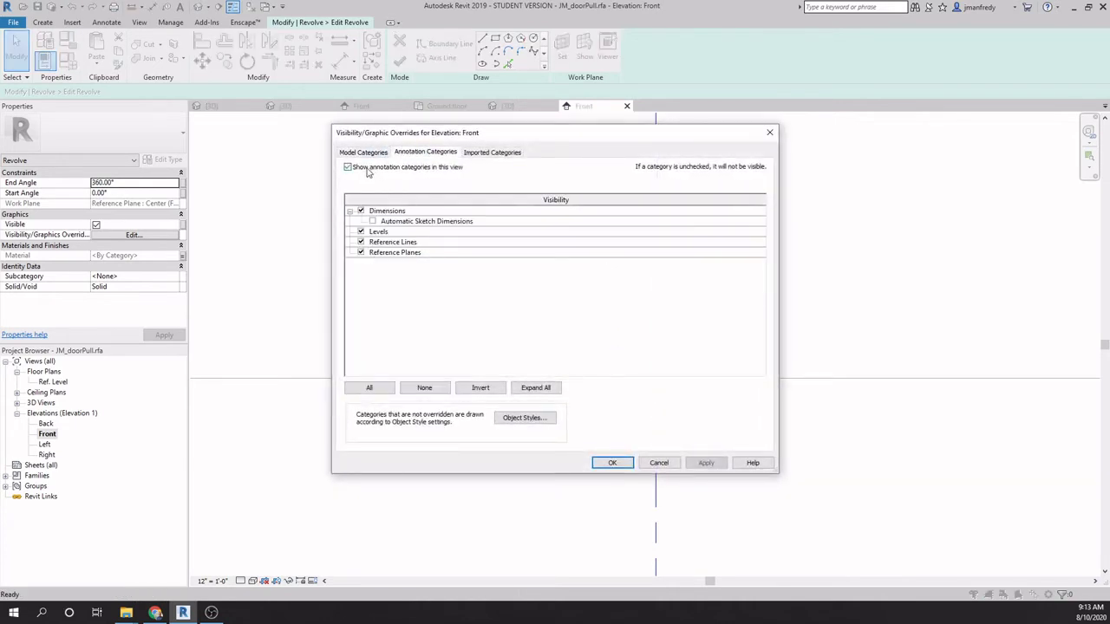
click(610, 463)
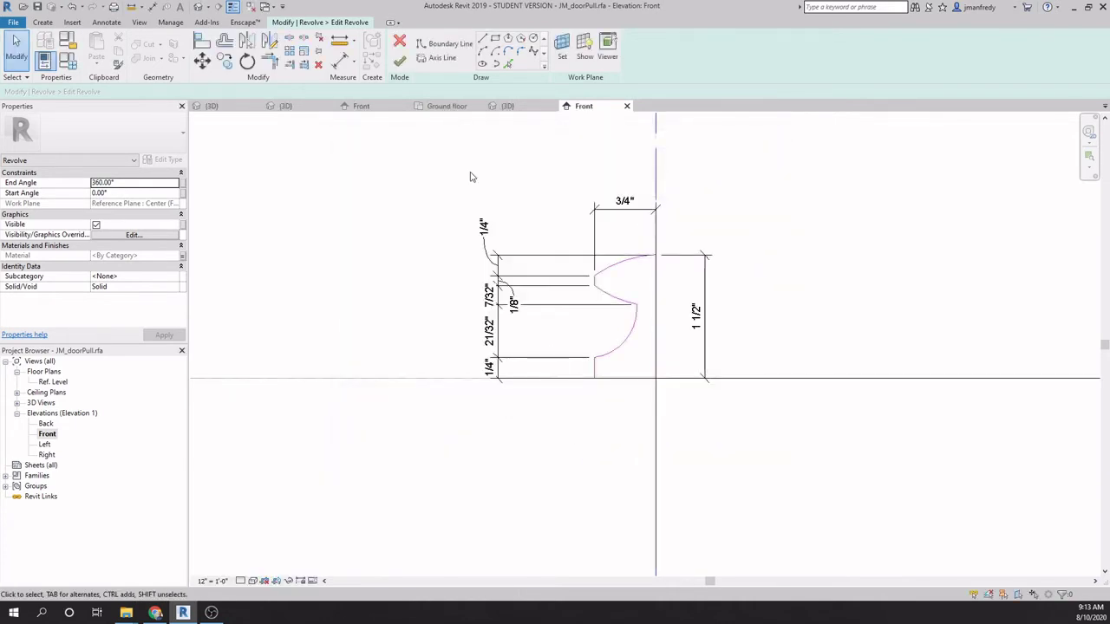
Step: Examine the profile's dimension strings and the temporary dimensions of the short vertical line at the knob's base
click(106, 23)
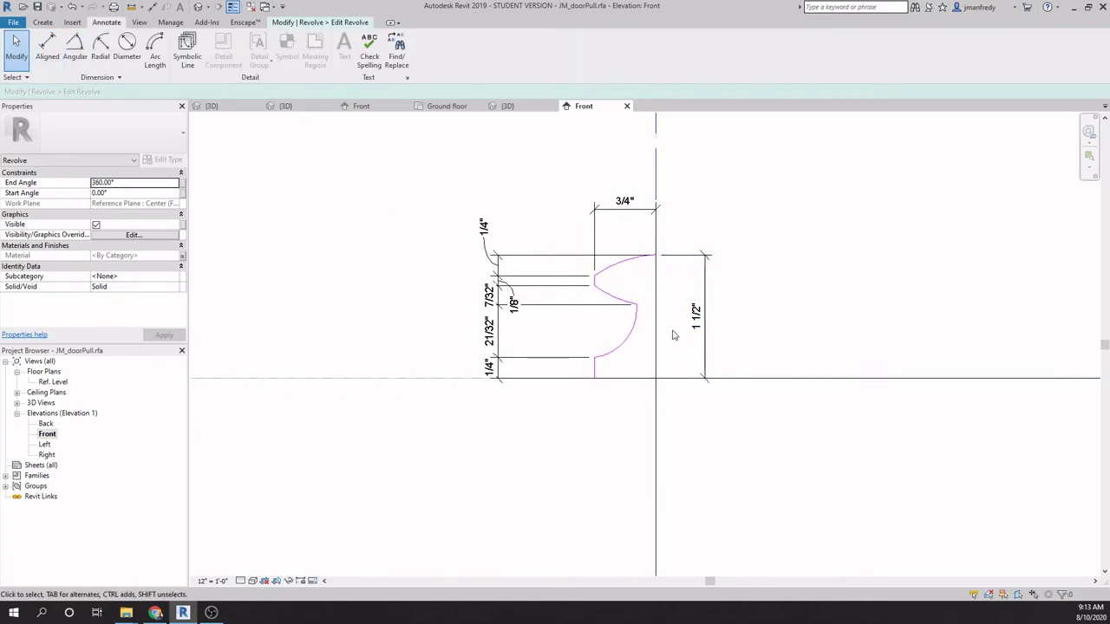
scroll(538, 359, up, 1)
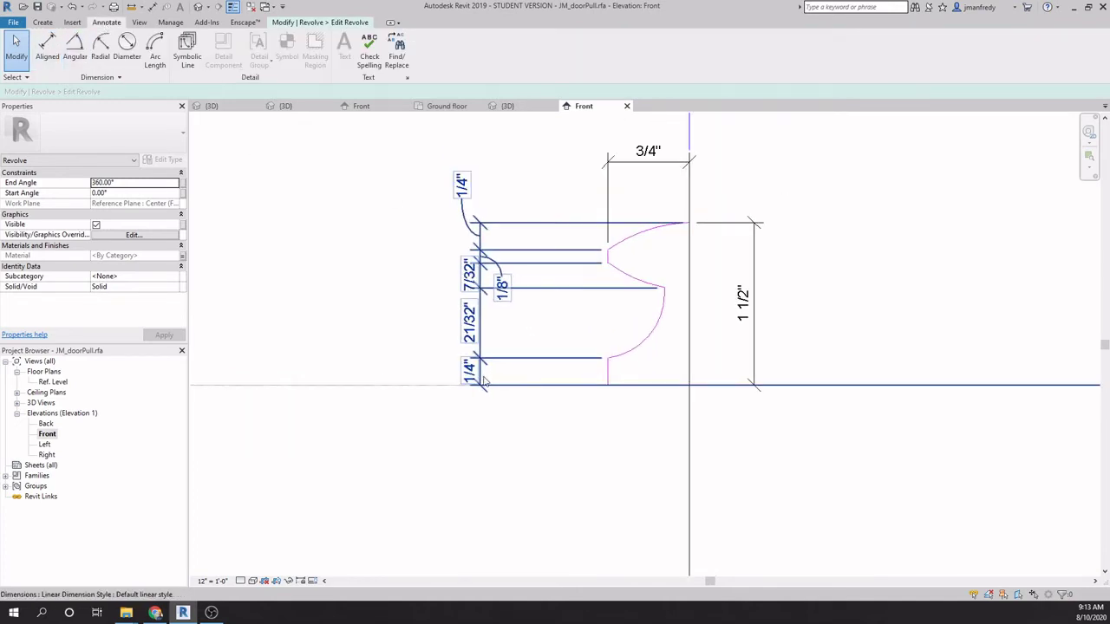
click(610, 369)
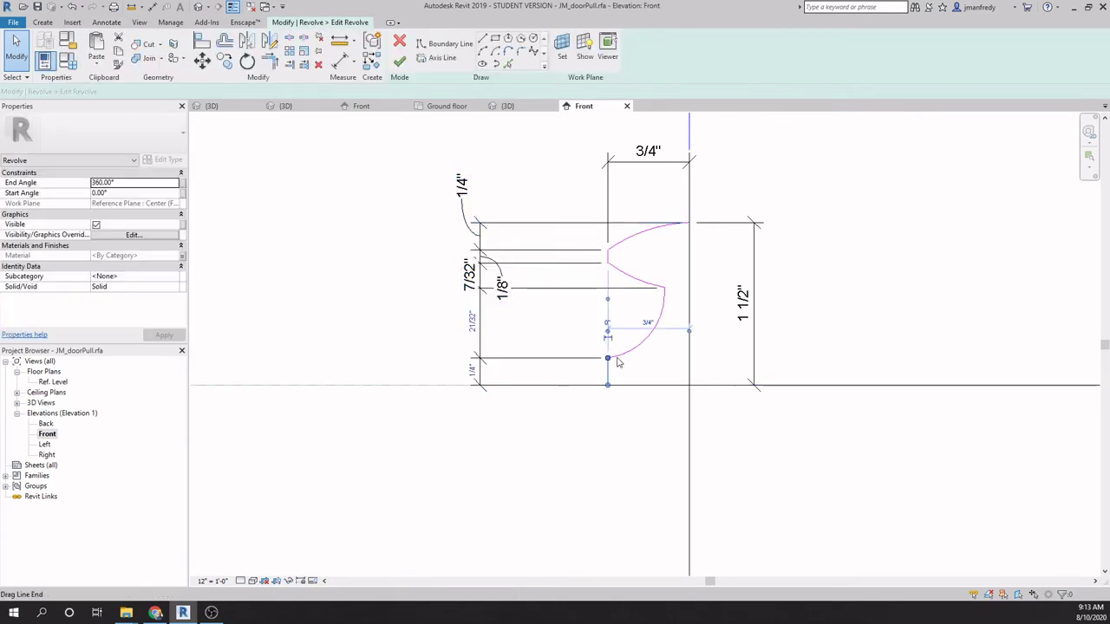
click(579, 334)
scroll(573, 343, down, 2)
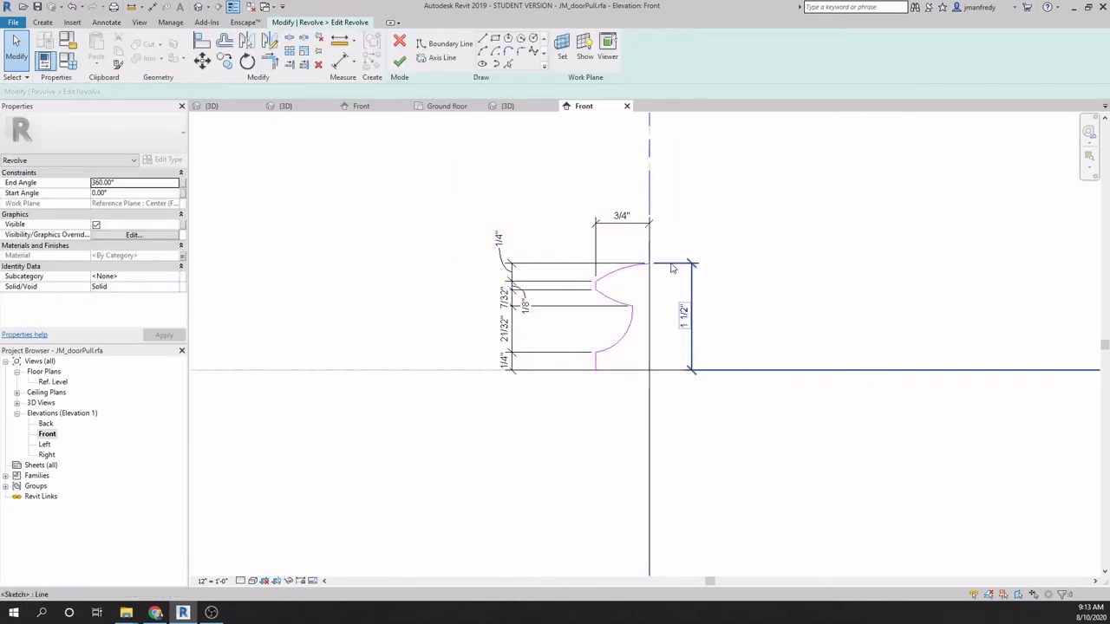
Step: Finish editing the knob's revolve sketch
scroll(500, 197, down, 2)
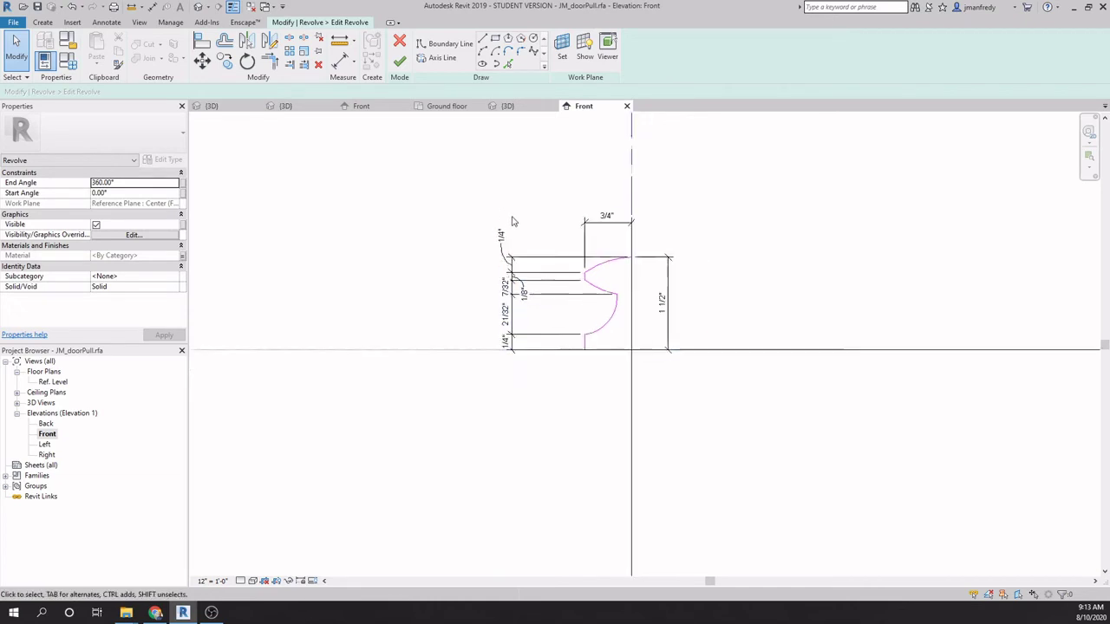
click(400, 63)
scroll(649, 189, down, 3)
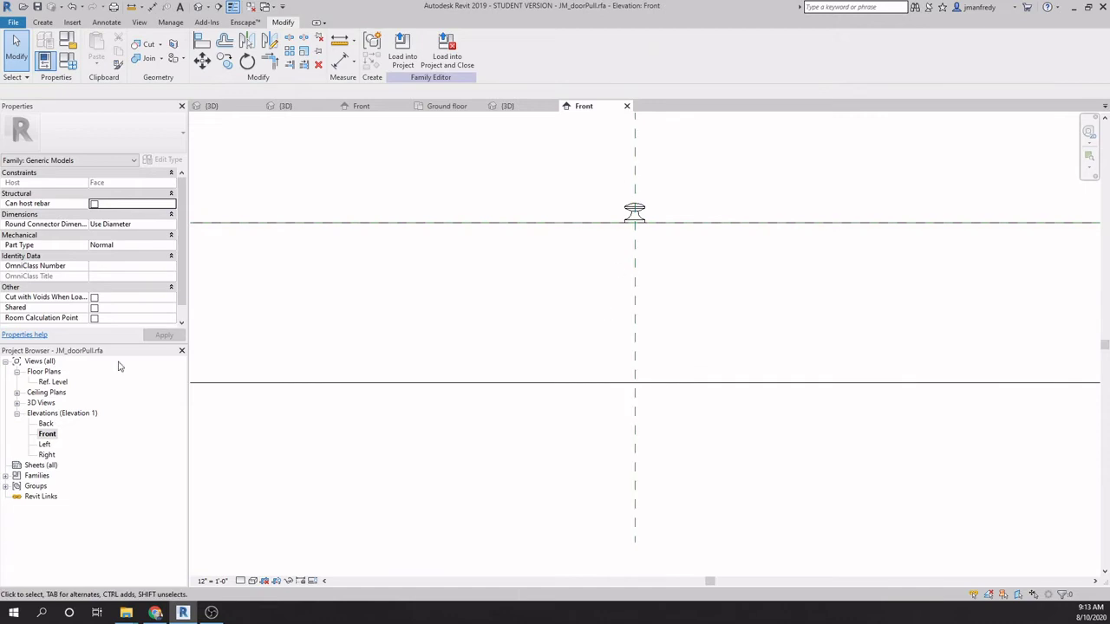
Step: Open the Ref. Level floor plan and examine the knob's position at the intersection of the centre reference planes
double_click(57, 384)
scroll(607, 334, up, 3)
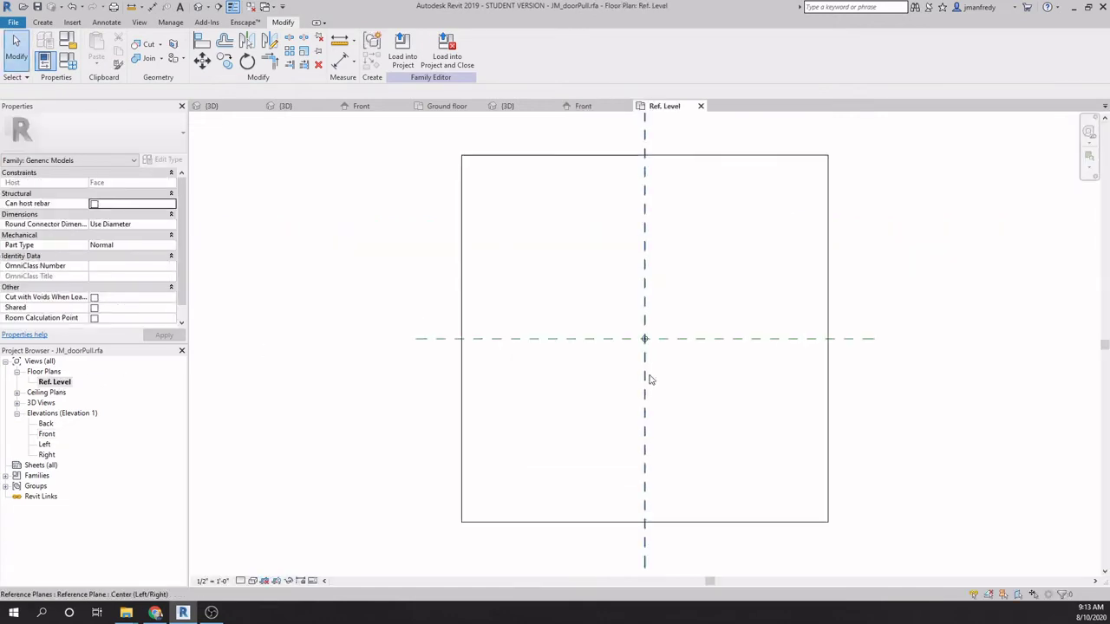
click(644, 365)
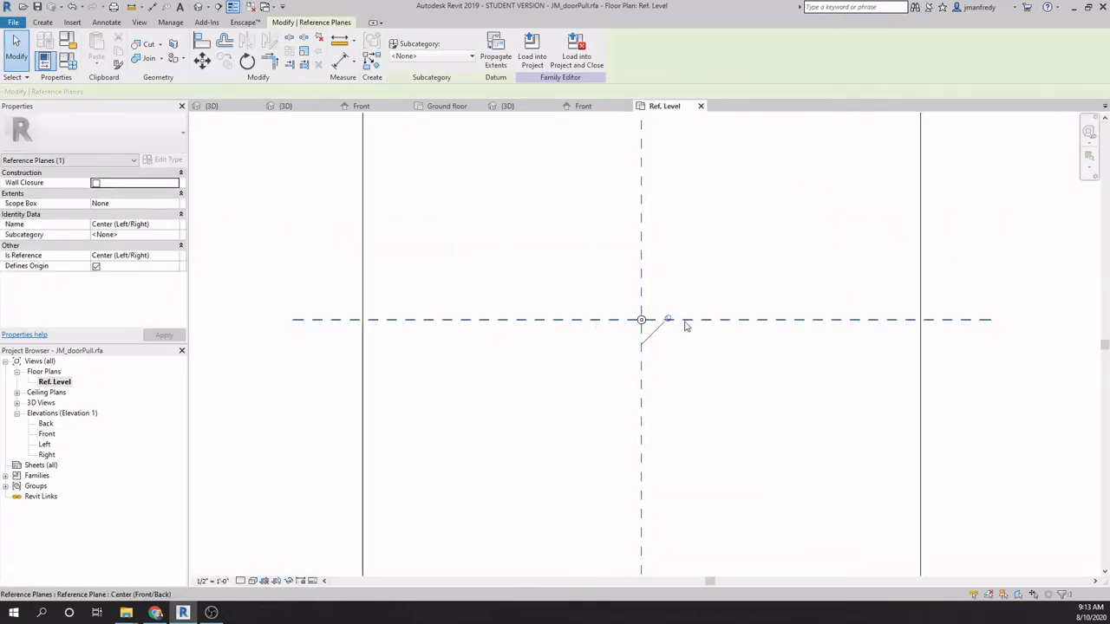
key(Escape)
scroll(664, 319, up, 2)
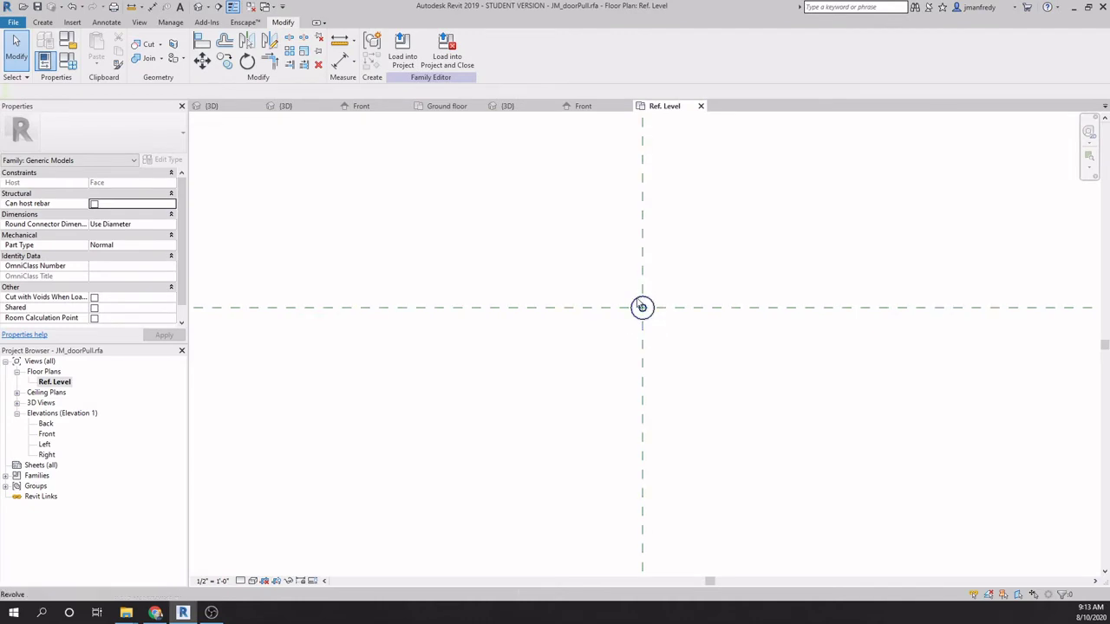
scroll(596, 328, down, 4)
scroll(577, 347, up, 1)
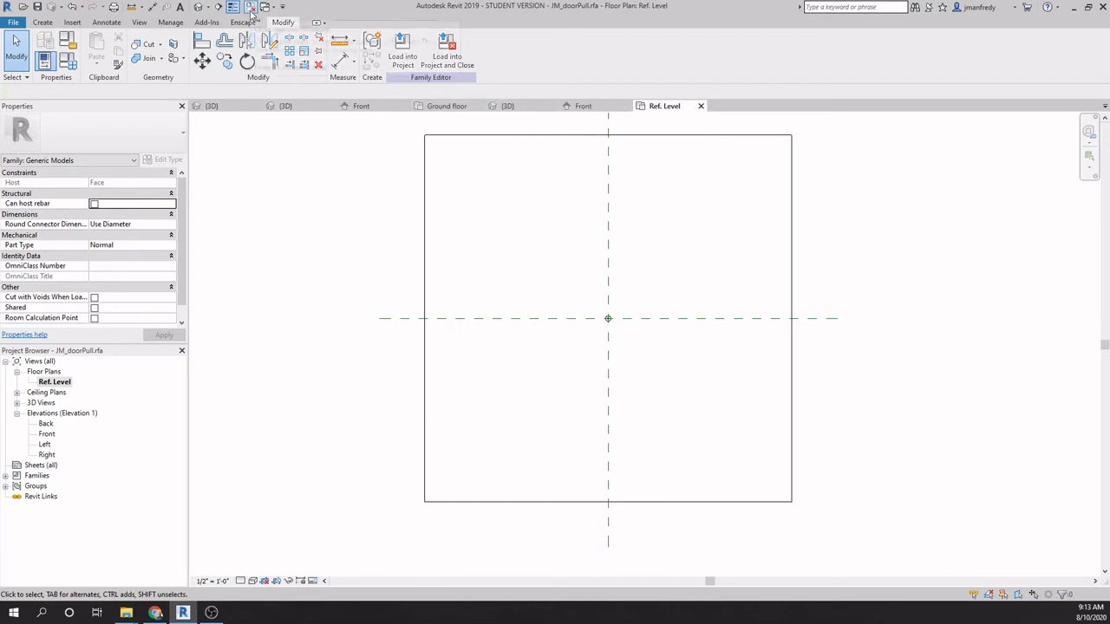
Step: Close the inactive views and load the door pull family into JM_Base Cabinet-Double Door Sink Unit.rfa, without placing it or saving
click(251, 8)
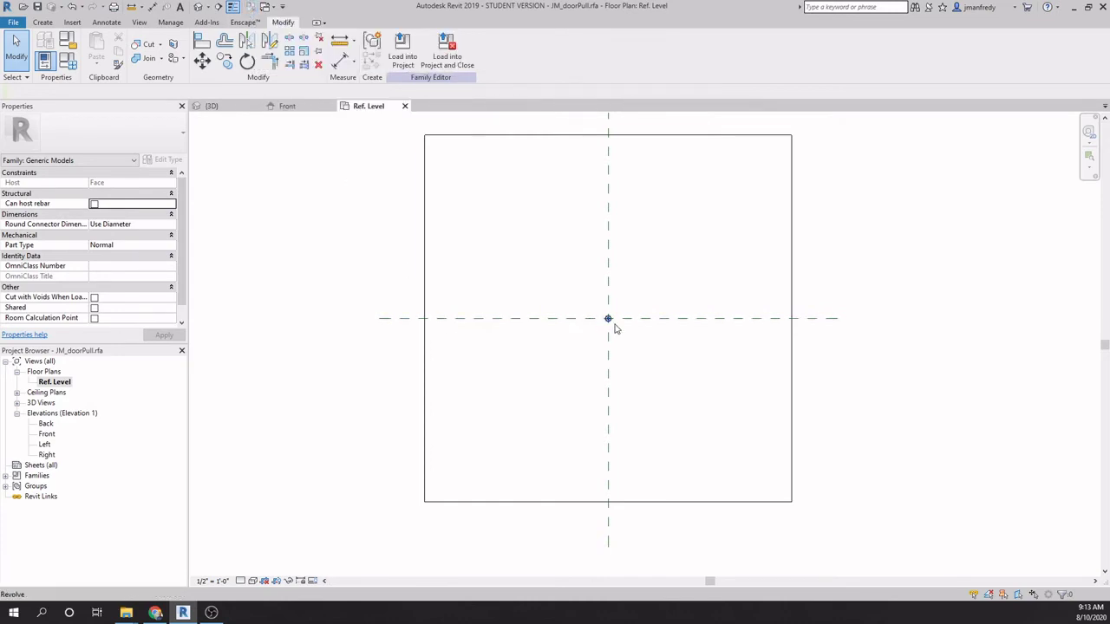
click(404, 58)
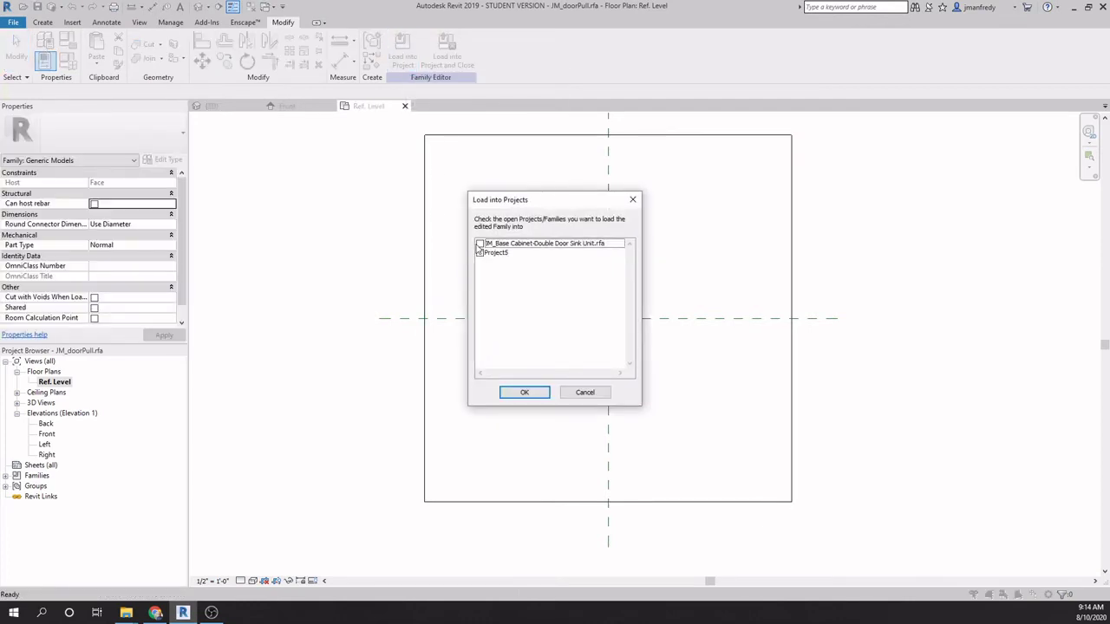
click(479, 244)
click(535, 392)
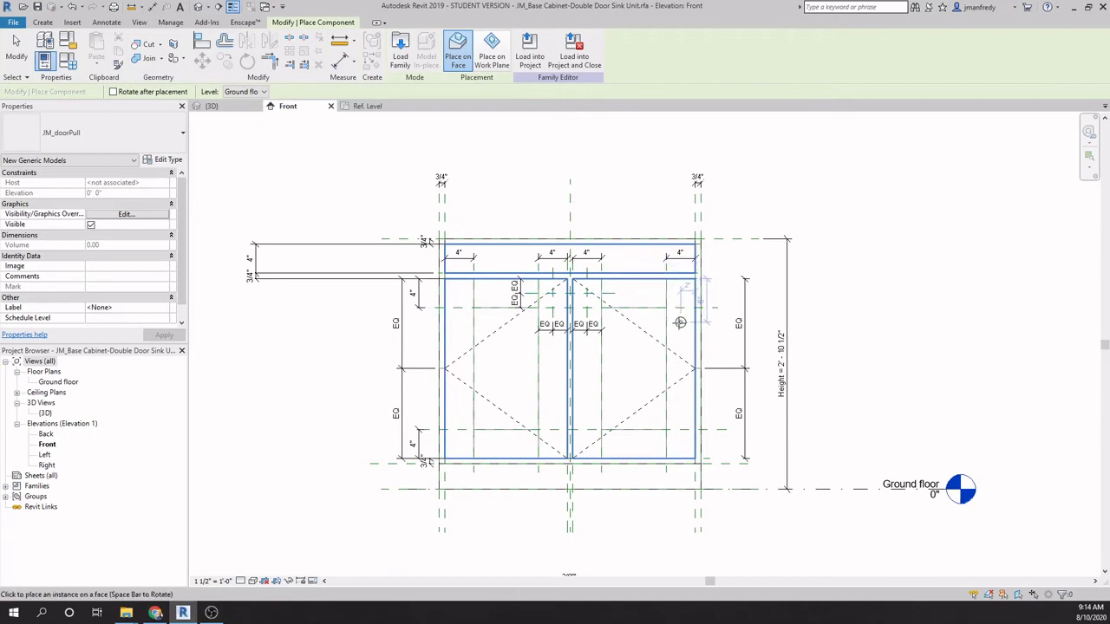
key(Escape)
key(Escape)
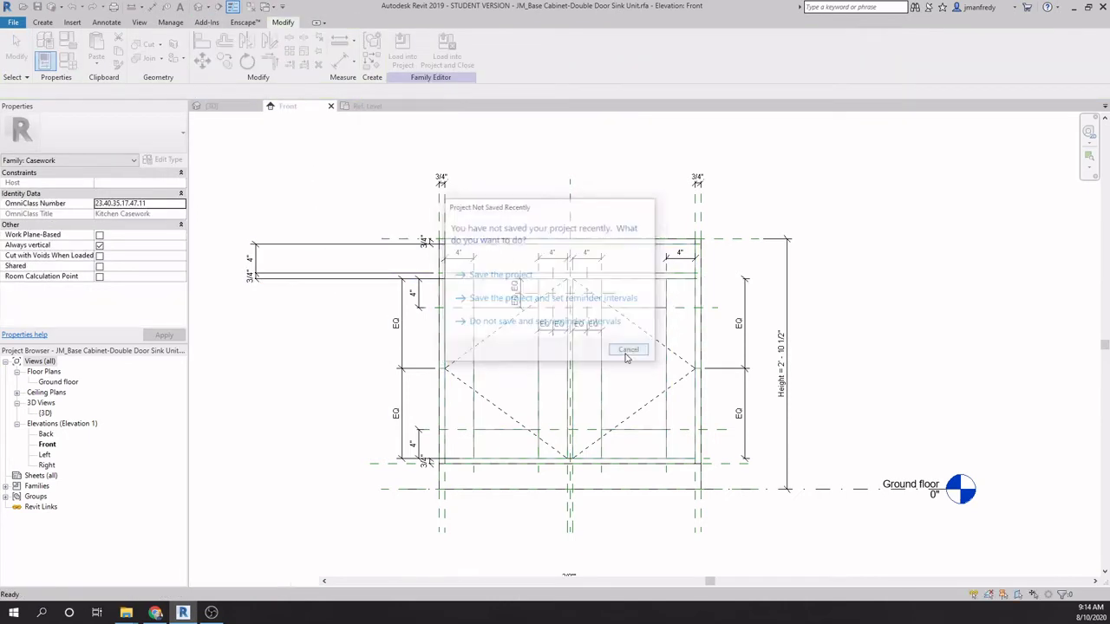
click(626, 351)
Step: Place a JM_doorPull component on the upper inner stile of each cabinet door in the 3D view
shift+middle_drag(538, 334, 537, 389)
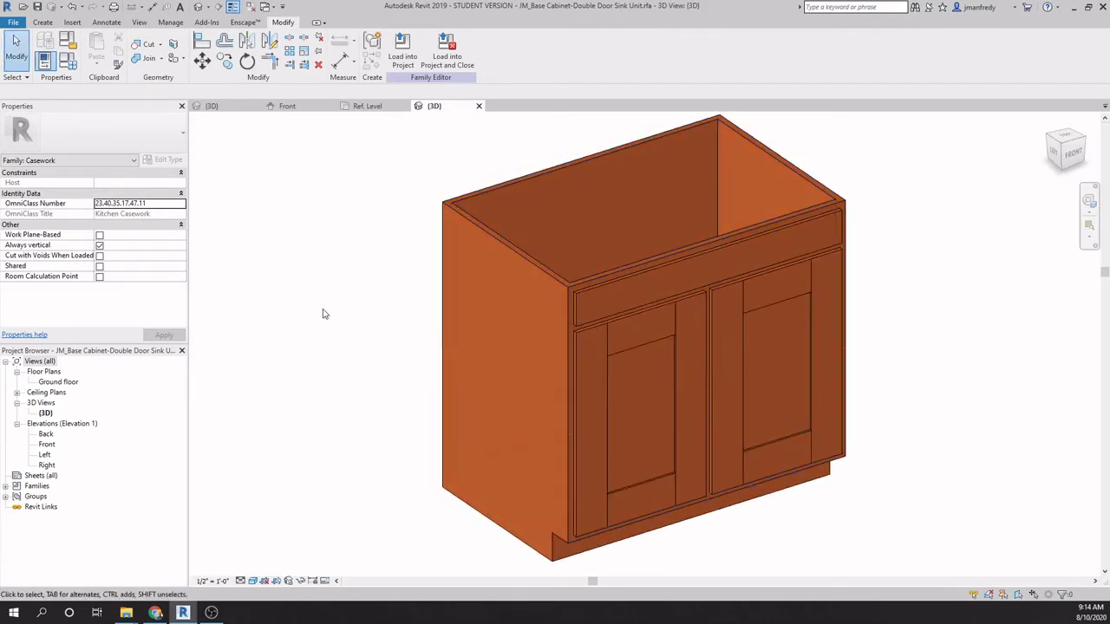
mouse_move(377, 375)
middle_down()
mouse_move(391, 359)
mouse_move(385, 334)
mouse_move(349, 318)
middle_up()
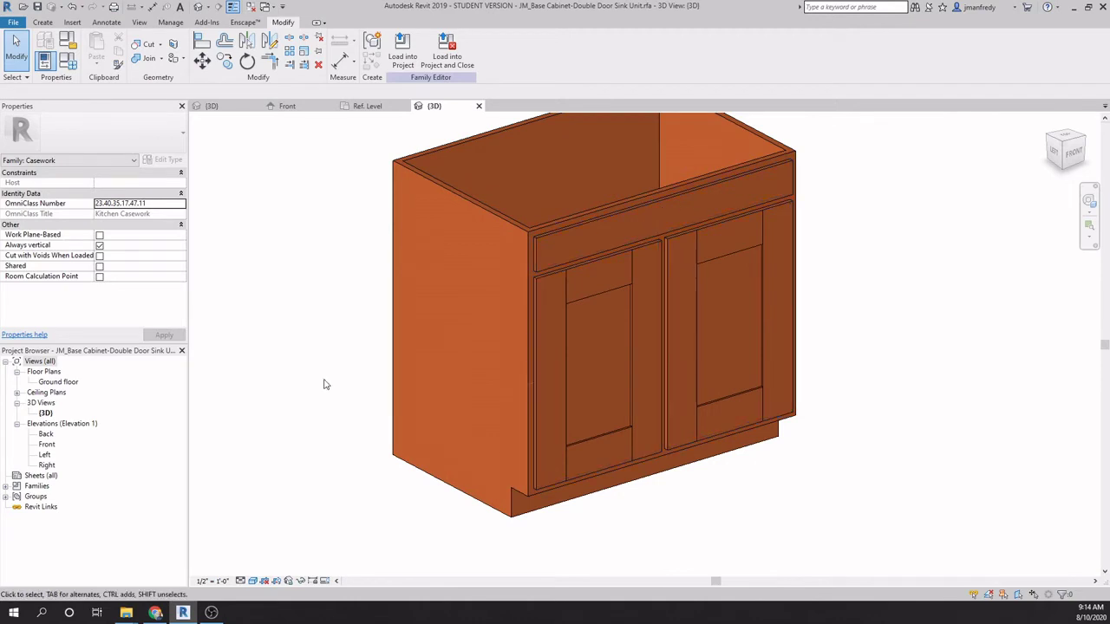
click(42, 23)
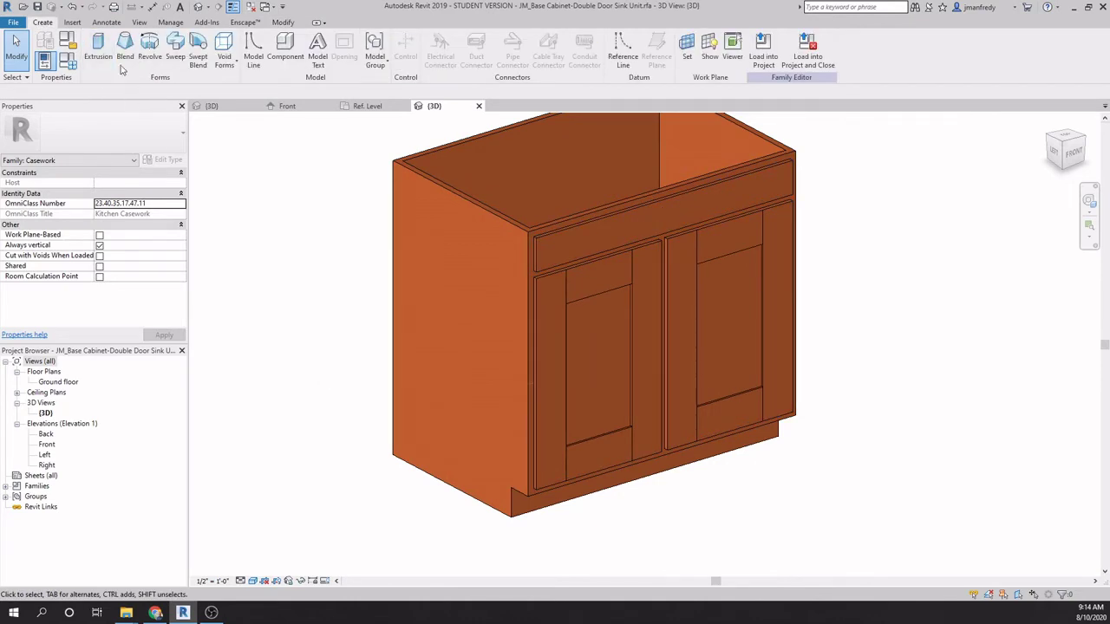
click(285, 48)
click(167, 139)
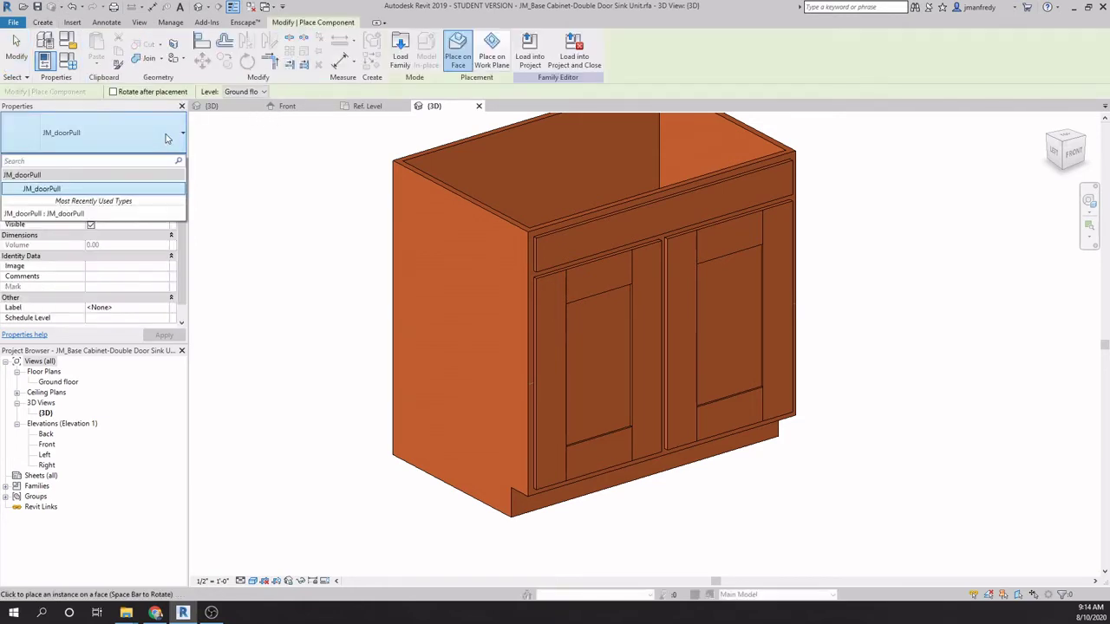
click(168, 139)
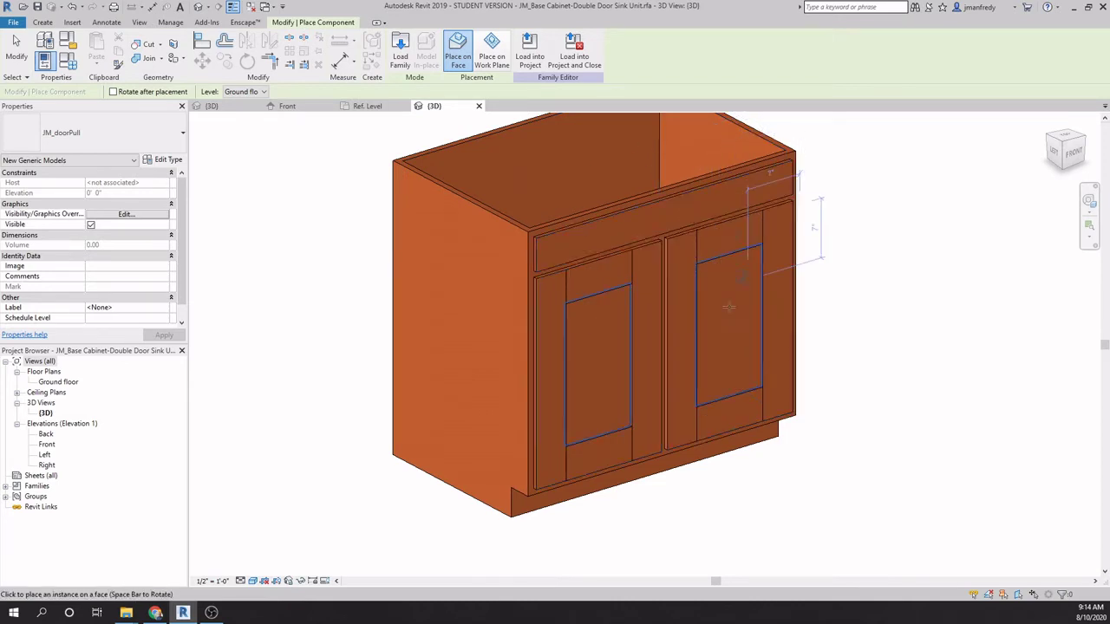
scroll(656, 297, up, 5)
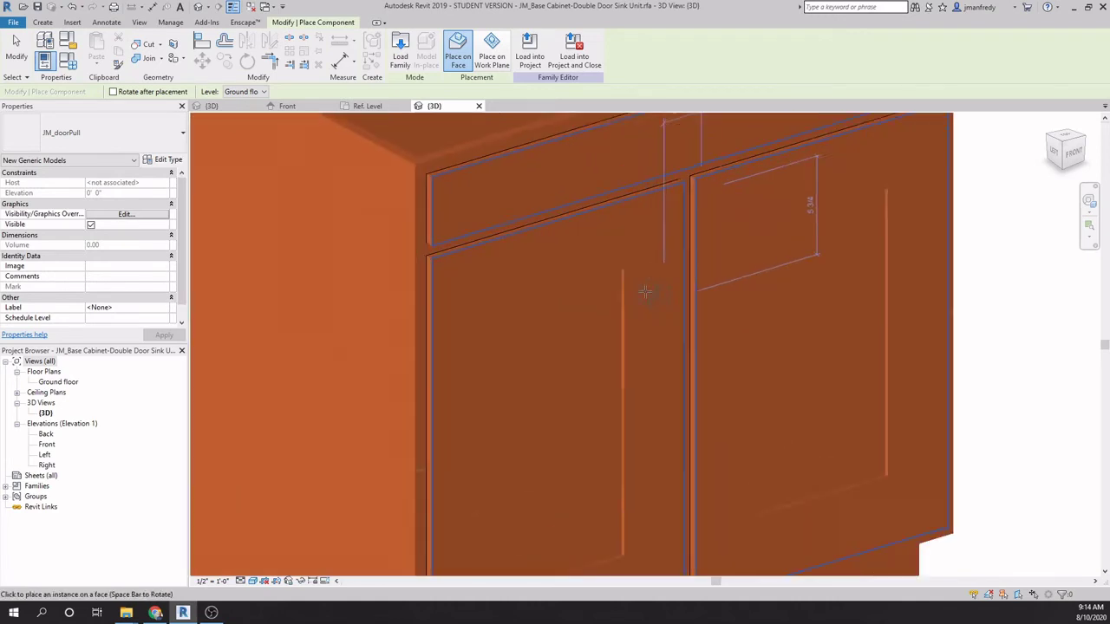
scroll(738, 205, down, 5)
click(750, 201)
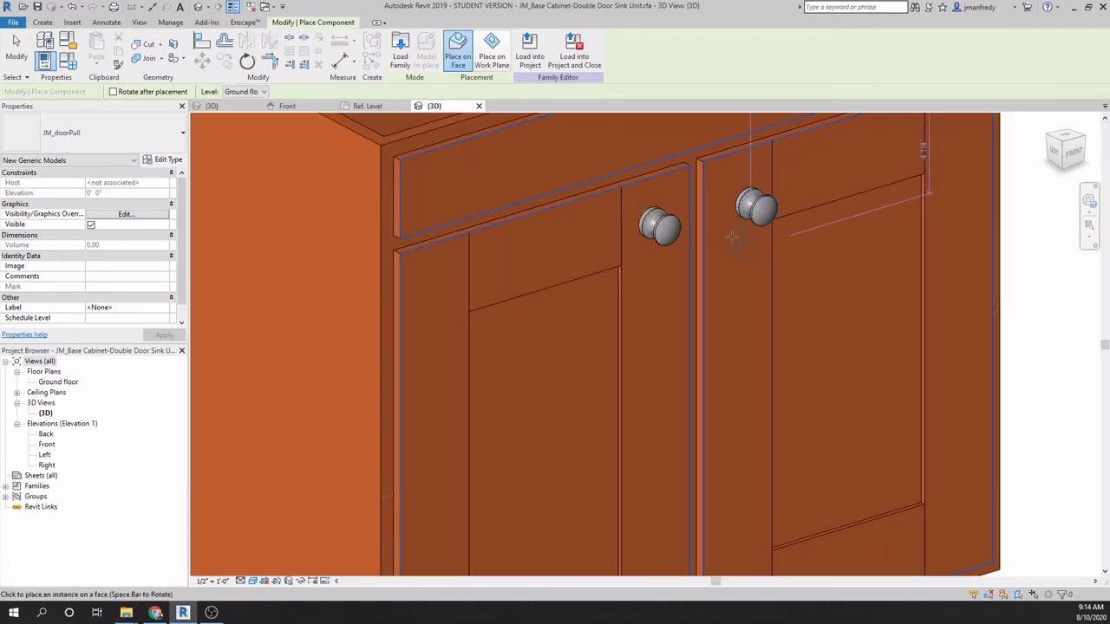
key(Escape)
scroll(597, 352, down, 3)
Step: Align and lock the left door's knob to the horizontal and vertical centre reference planes of its stile and rail in the Front elevation
double_click(47, 444)
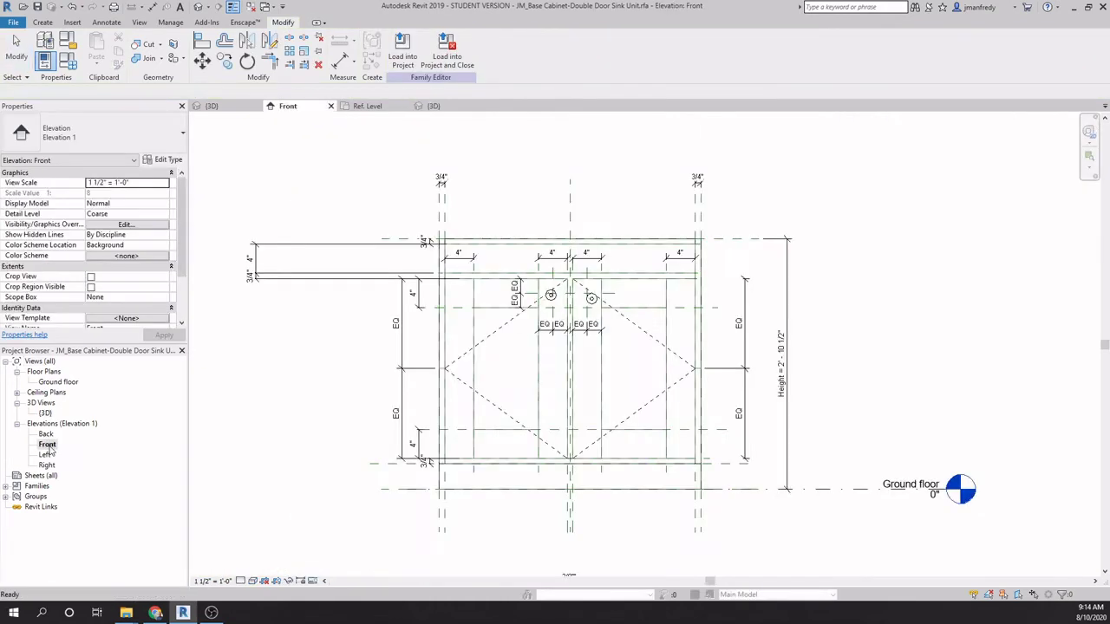
scroll(548, 314, up, 4)
scroll(548, 315, up, 6)
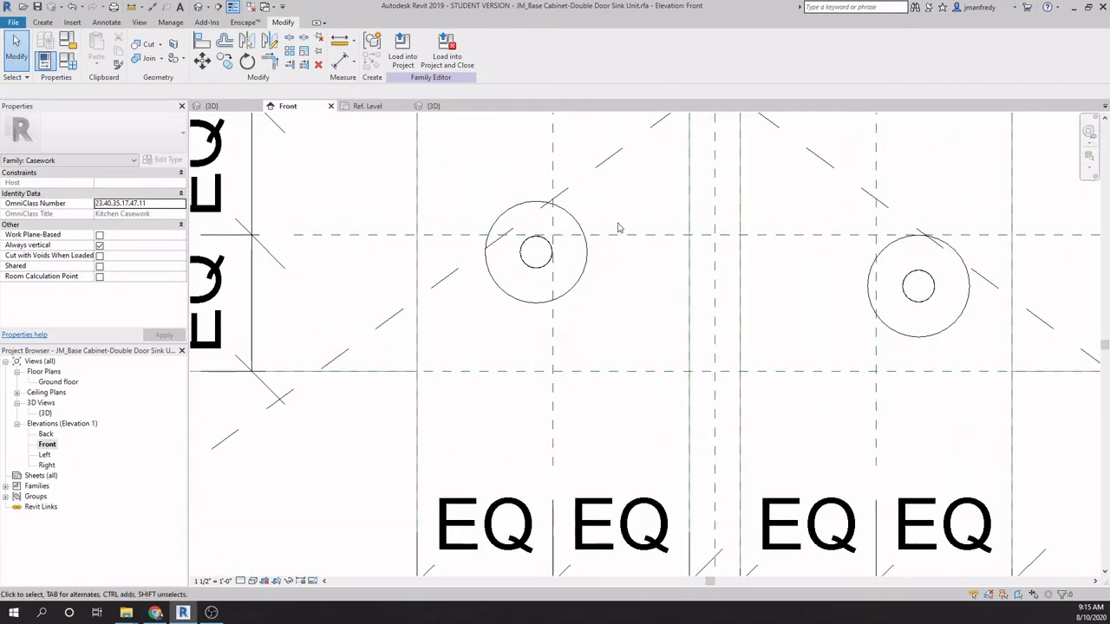
scroll(618, 275, down, 3)
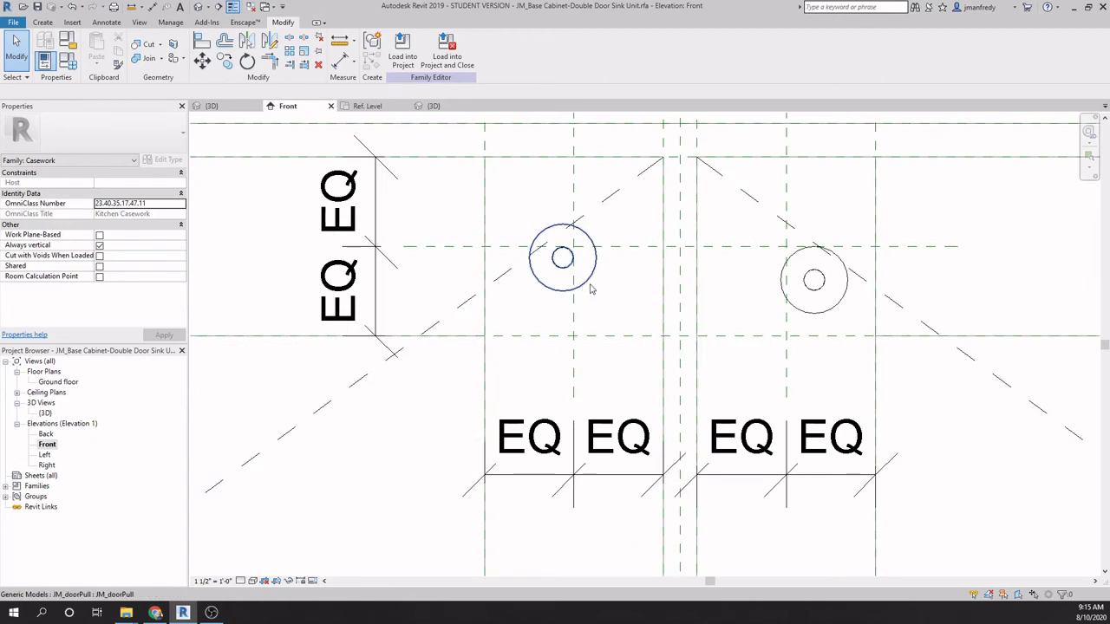
scroll(606, 273, down, 2)
scroll(606, 273, down, 4)
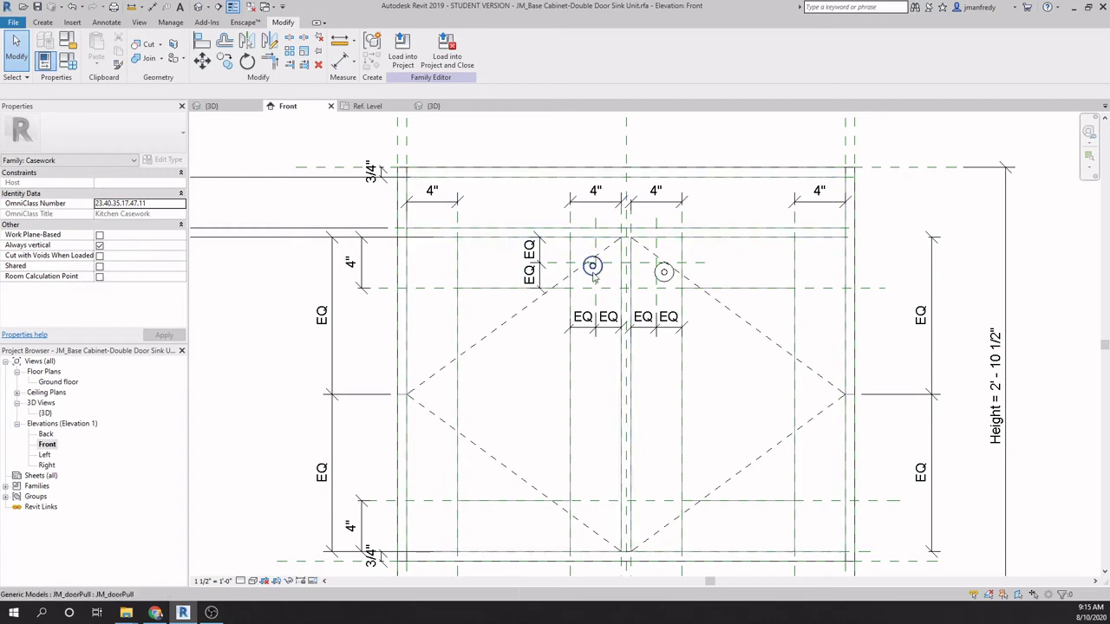
scroll(594, 276, up, 2)
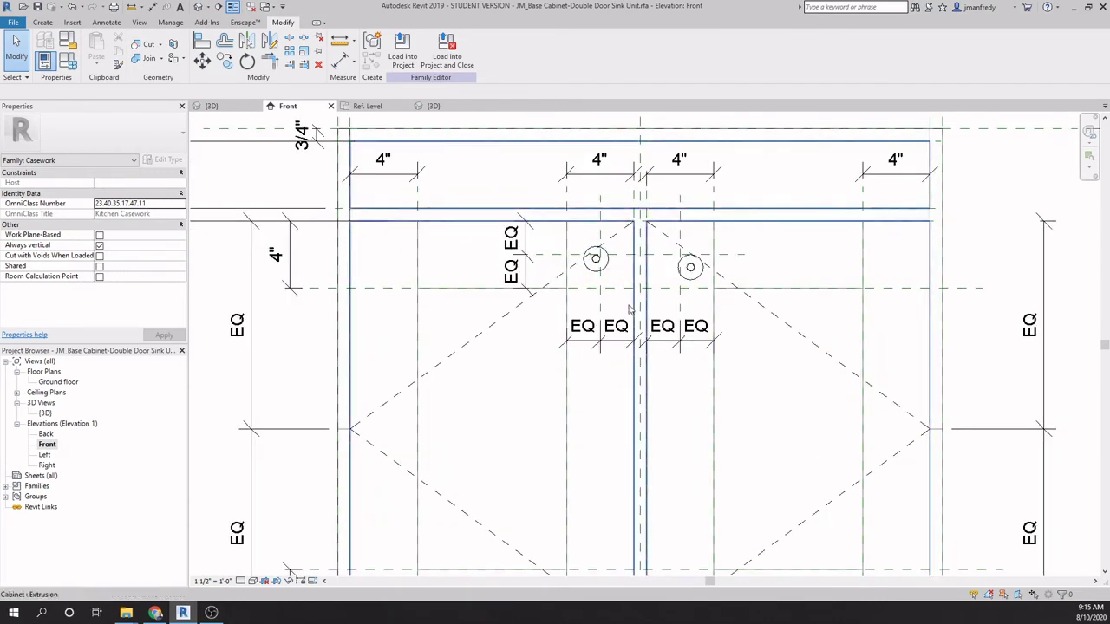
scroll(610, 297, up, 2)
key(a)
key(l)
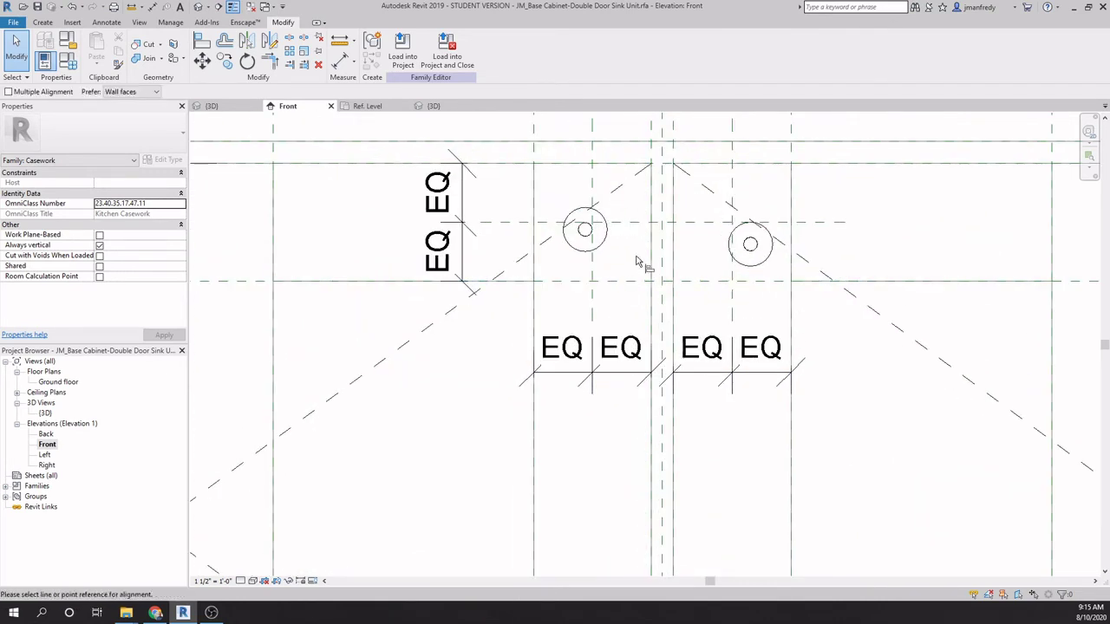
click(633, 222)
click(607, 241)
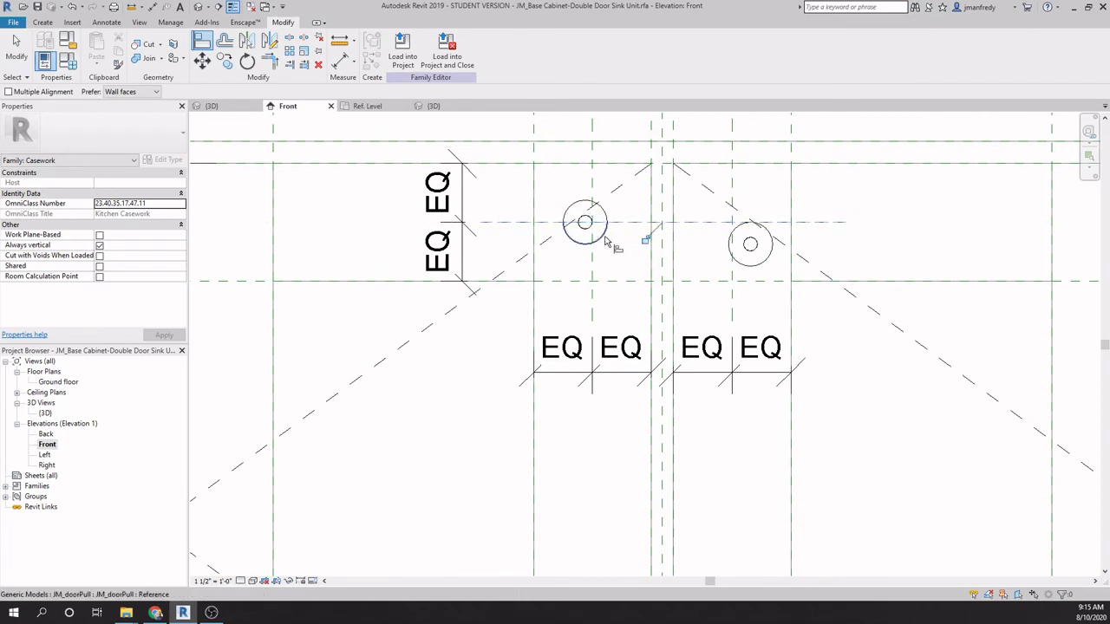
click(593, 182)
click(586, 220)
Step: Align and lock the right door's knob to the same horizontal reference plane and to its stile's vertical centre plane
click(690, 223)
click(744, 243)
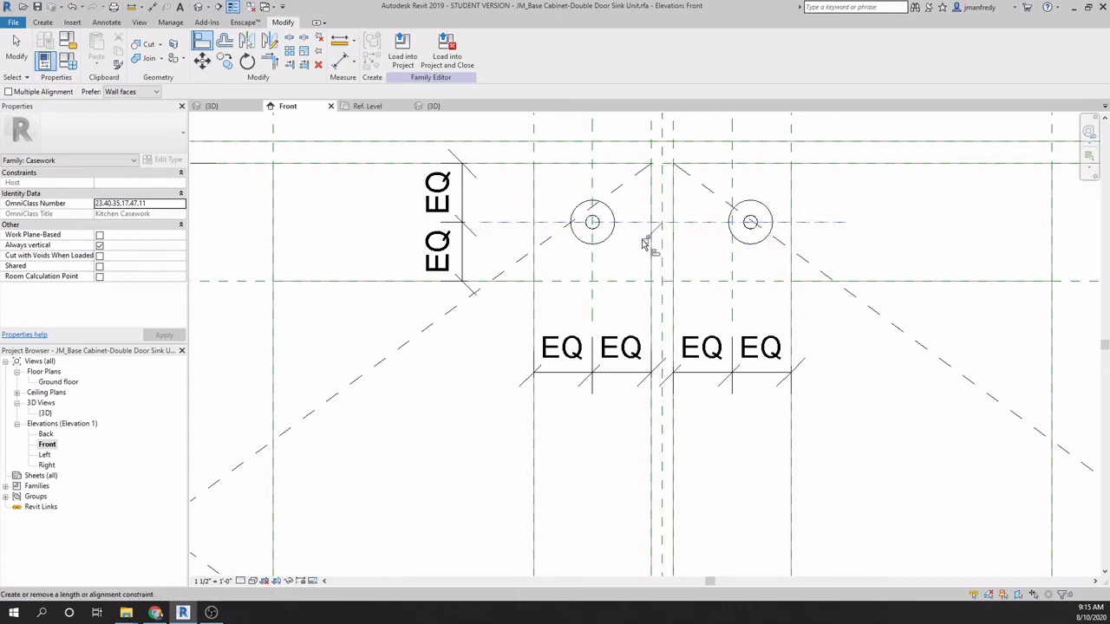
click(733, 186)
click(752, 227)
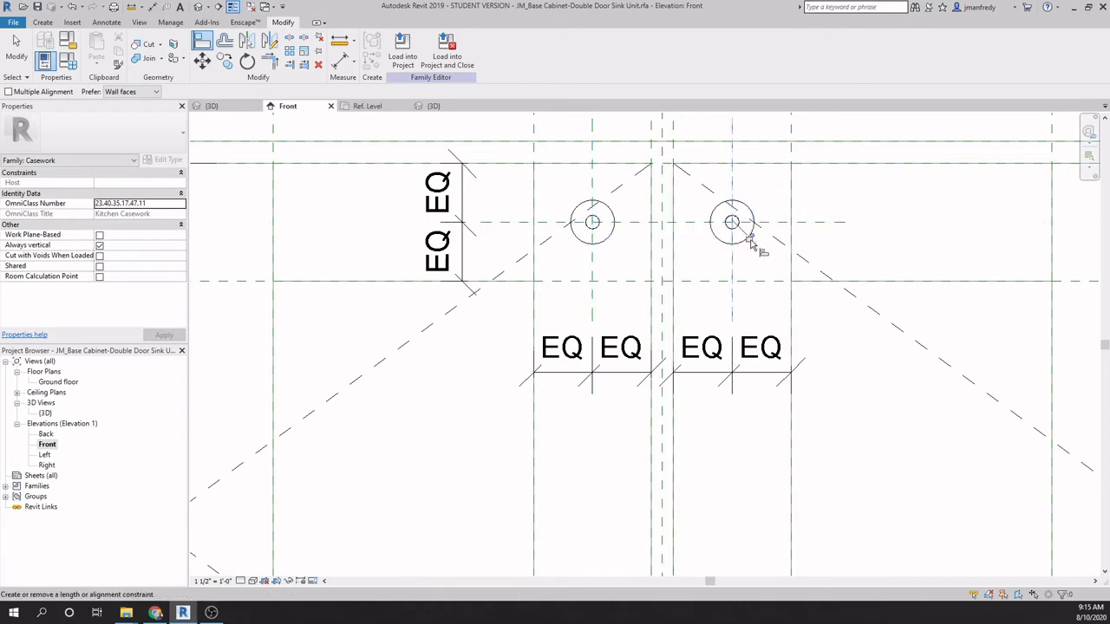
key(Escape)
key(Escape)
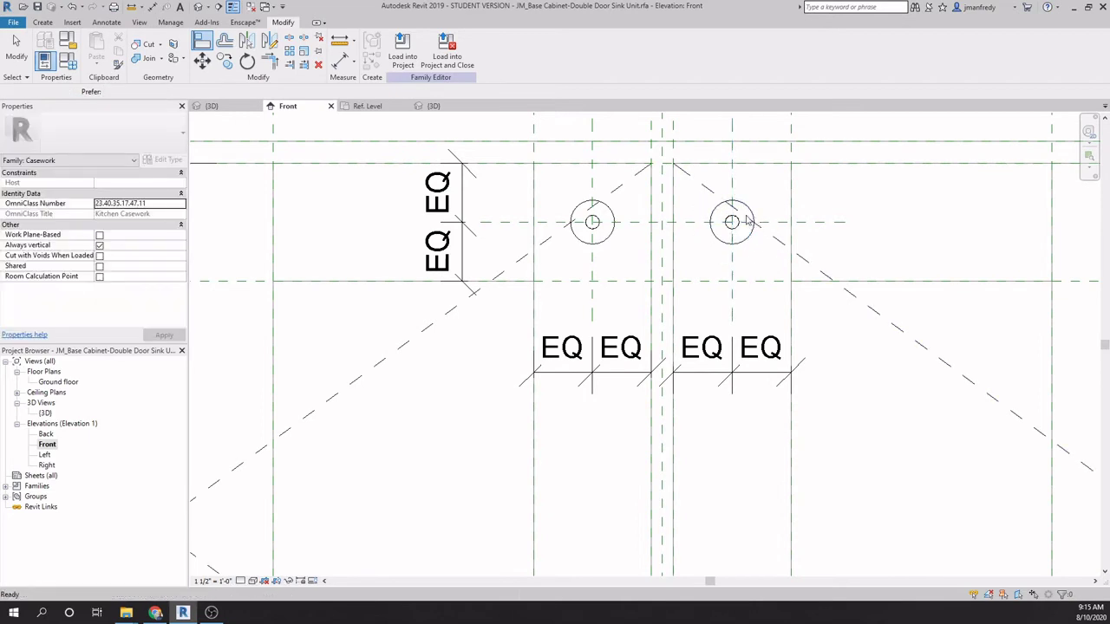
Step: Check the aligned knobs on the cabinet in 3D, and view the door pull family's reference planes in Ref. Level
click(433, 105)
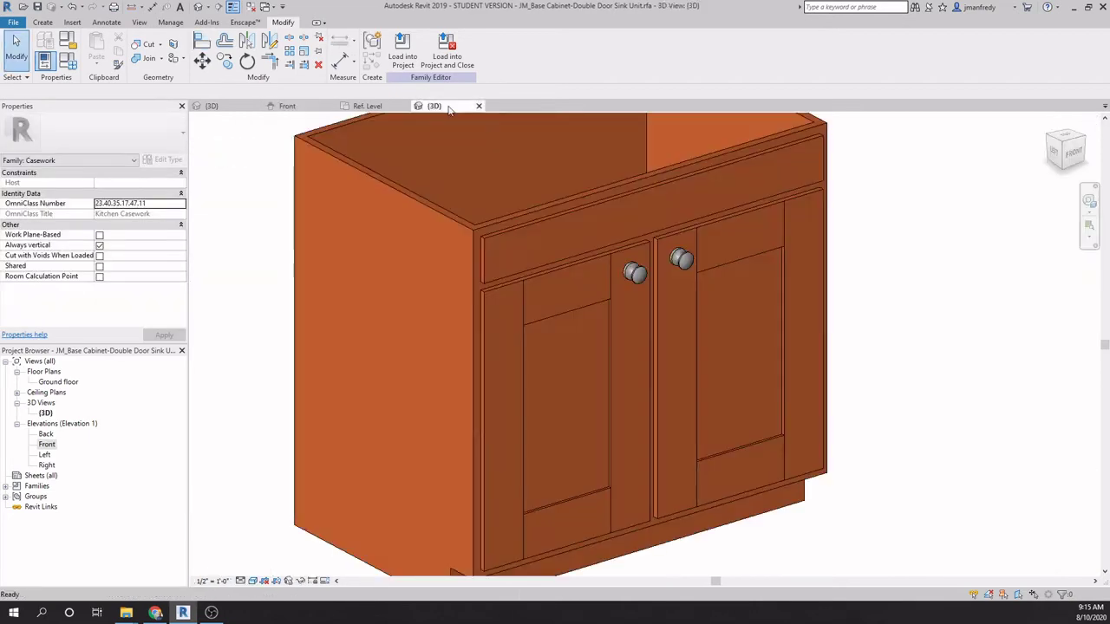
click(368, 105)
scroll(586, 355, up, 2)
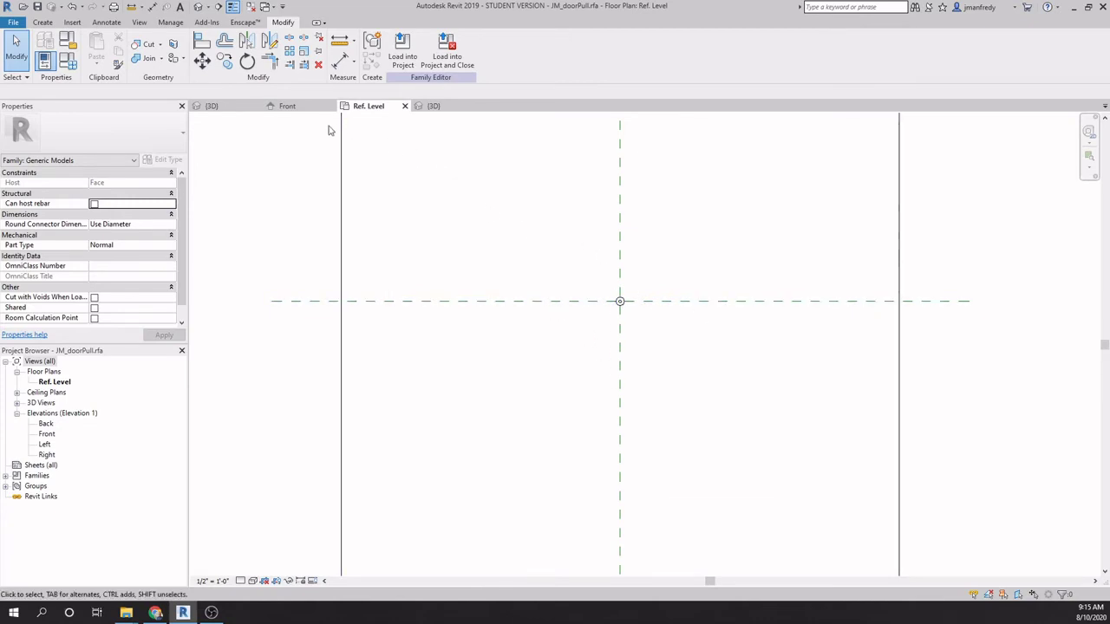
Step: Examine the type properties of the left door's knob in the cabinet's Front elevation, including its knobMaterial parameter
click(304, 107)
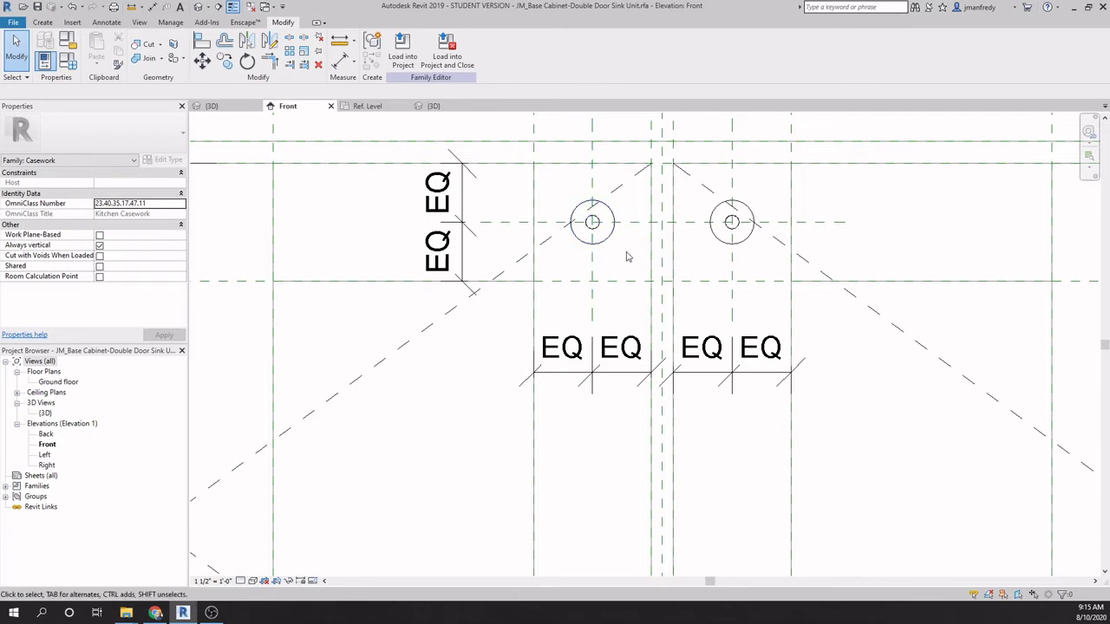
scroll(628, 256, down, 5)
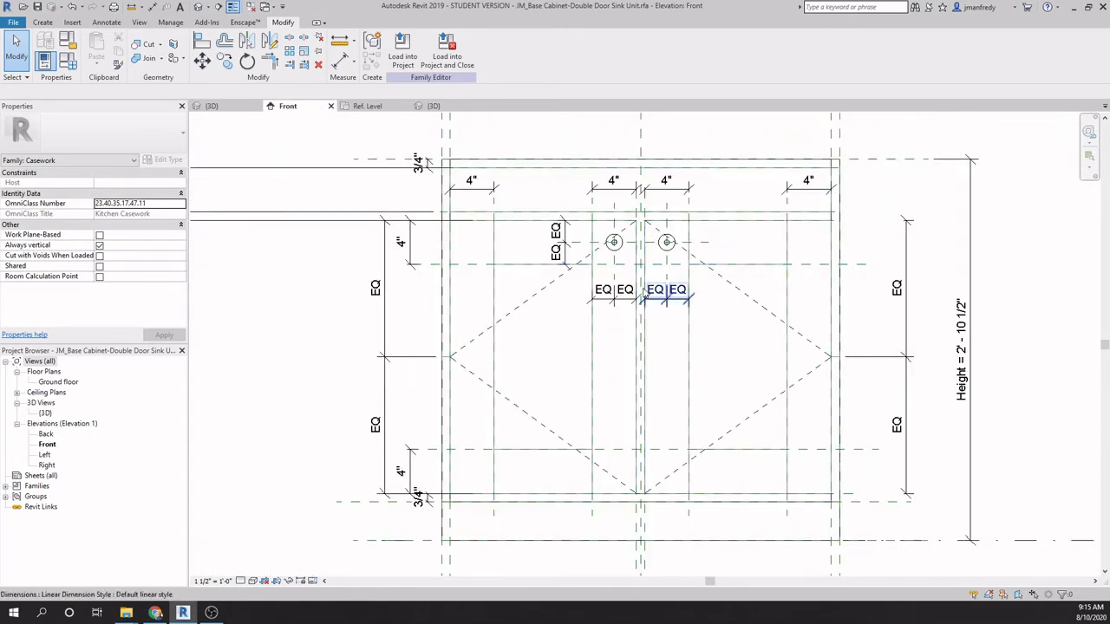
click(625, 257)
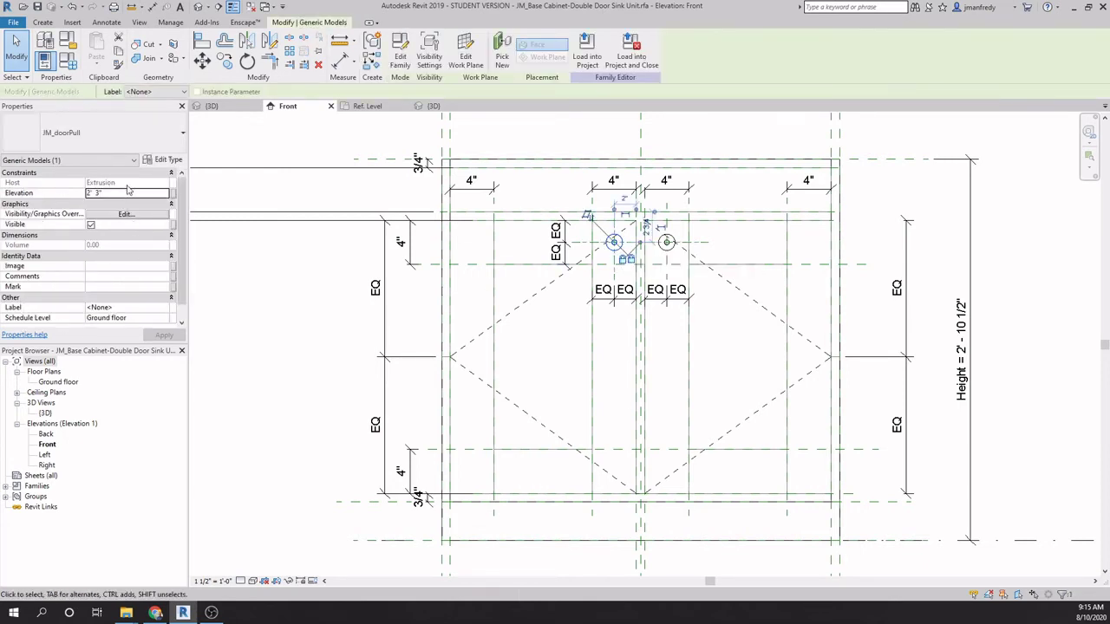
click(169, 160)
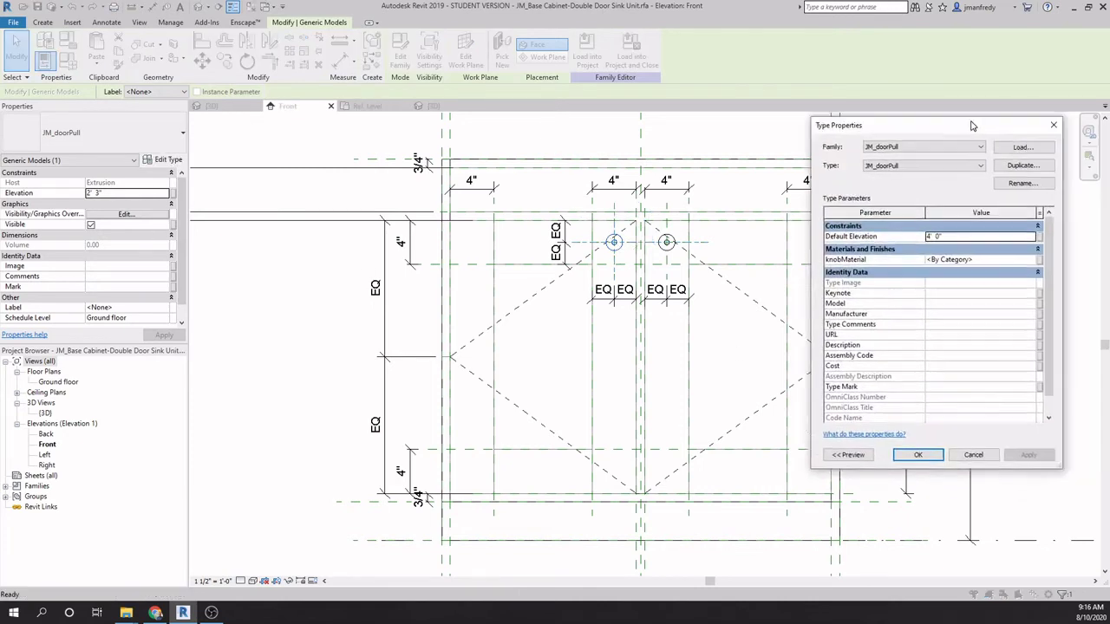
drag(1015, 124, 611, 151)
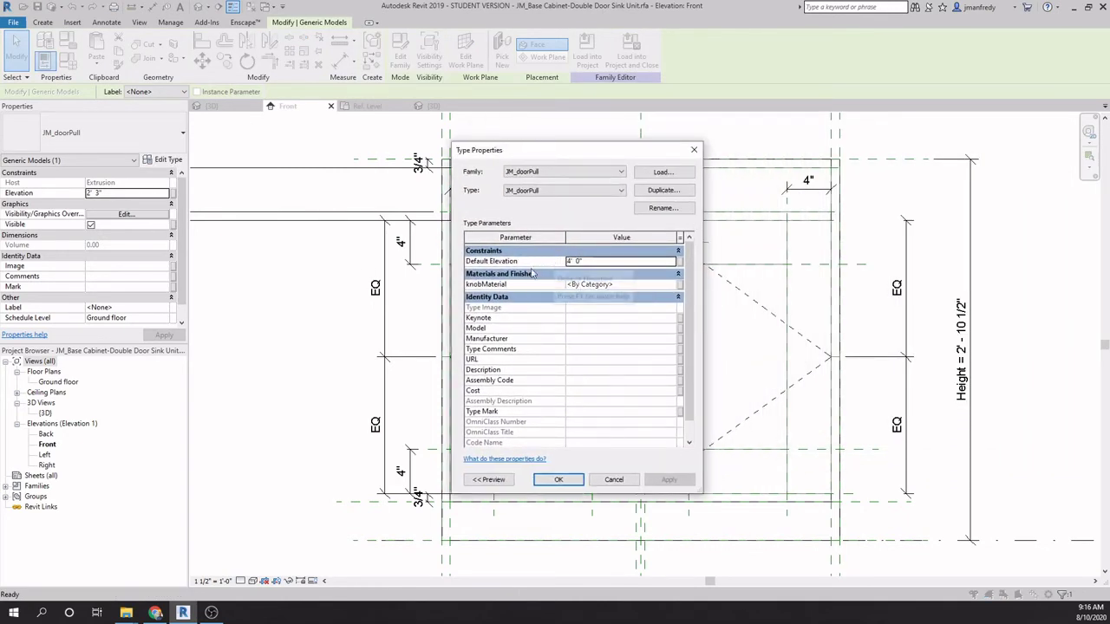
click(694, 150)
click(403, 143)
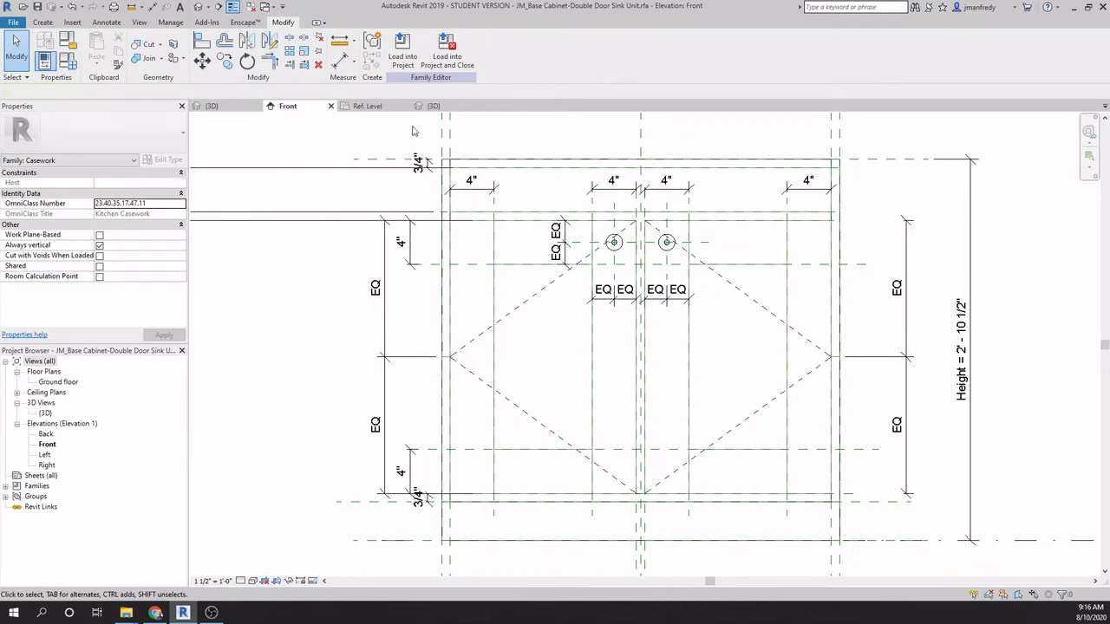
Step: Inspect the Material parameter association of the revolved knob in the door pull family, keeping it linked to knobMaterial
click(368, 108)
scroll(620, 316, up, 2)
click(640, 294)
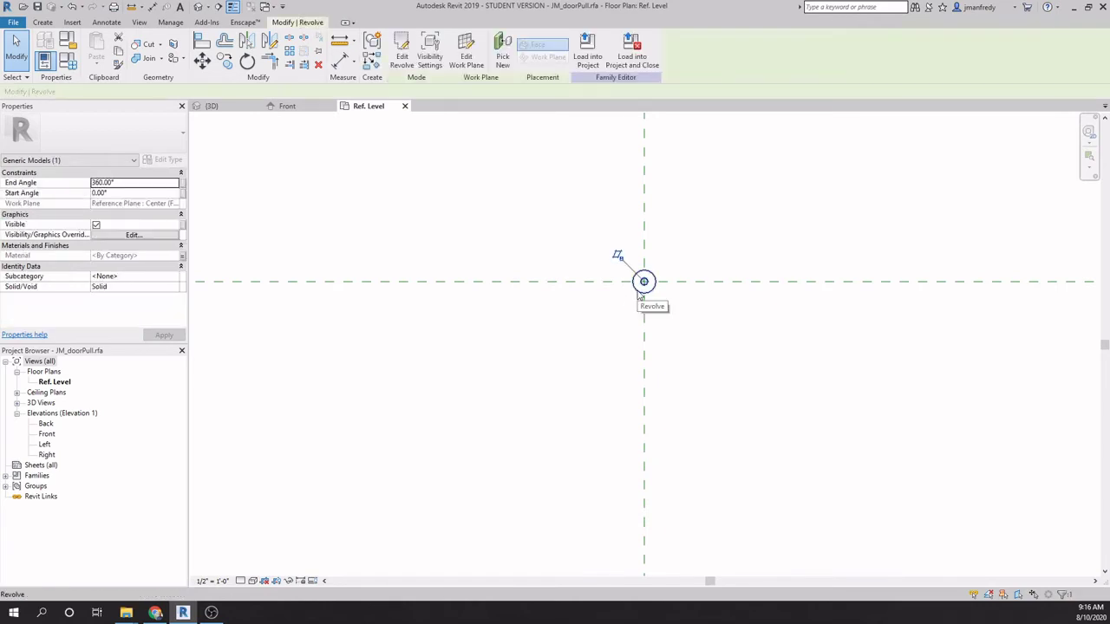
click(183, 260)
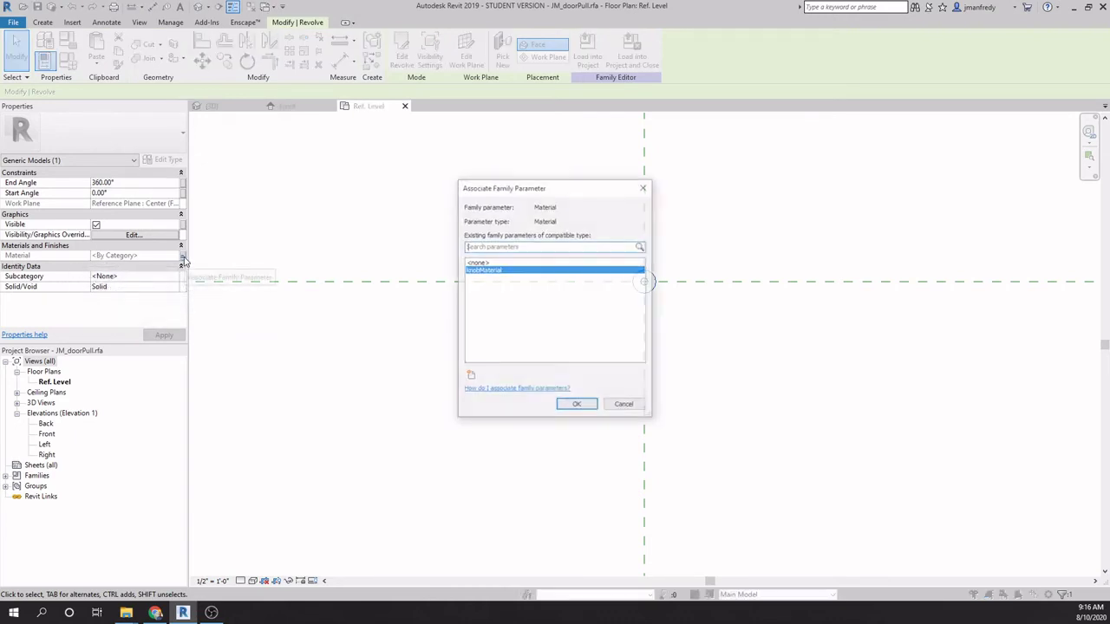
click(470, 378)
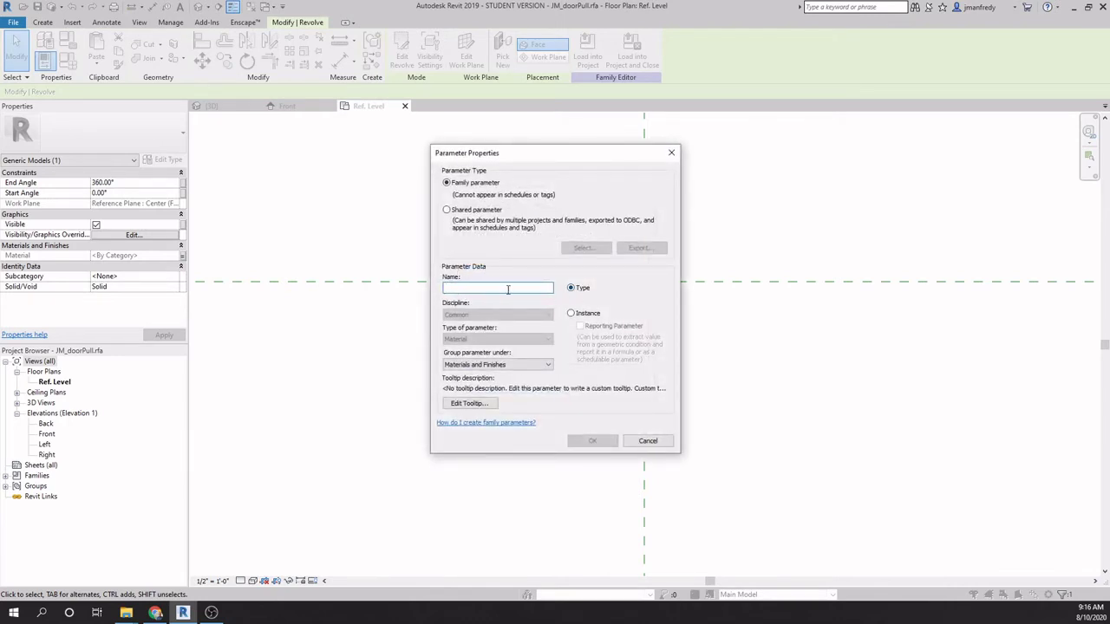
click(644, 441)
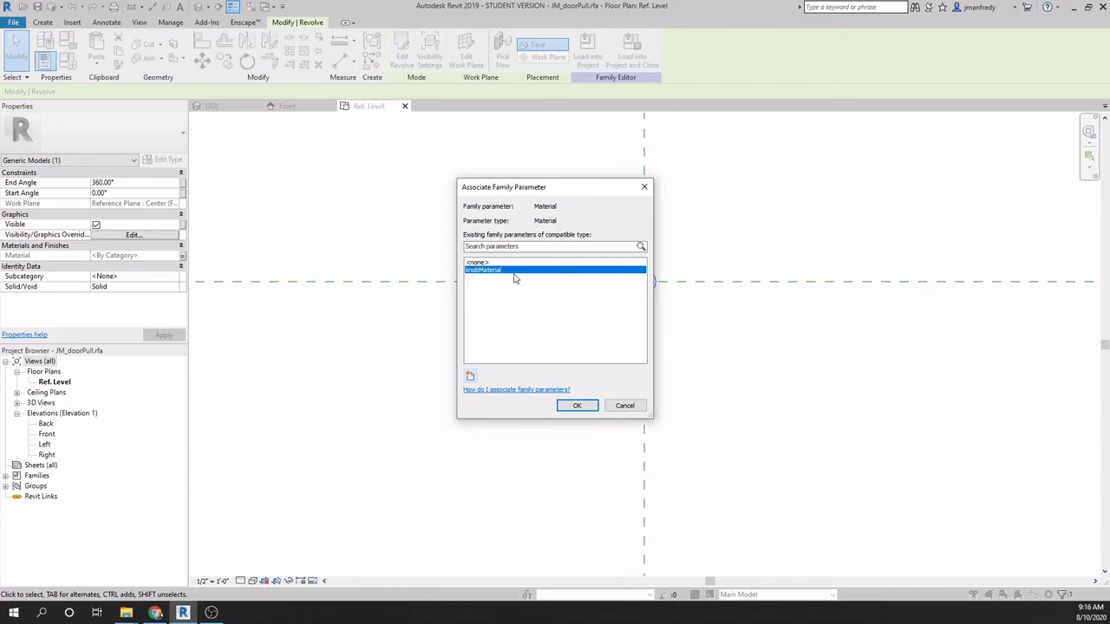
click(574, 405)
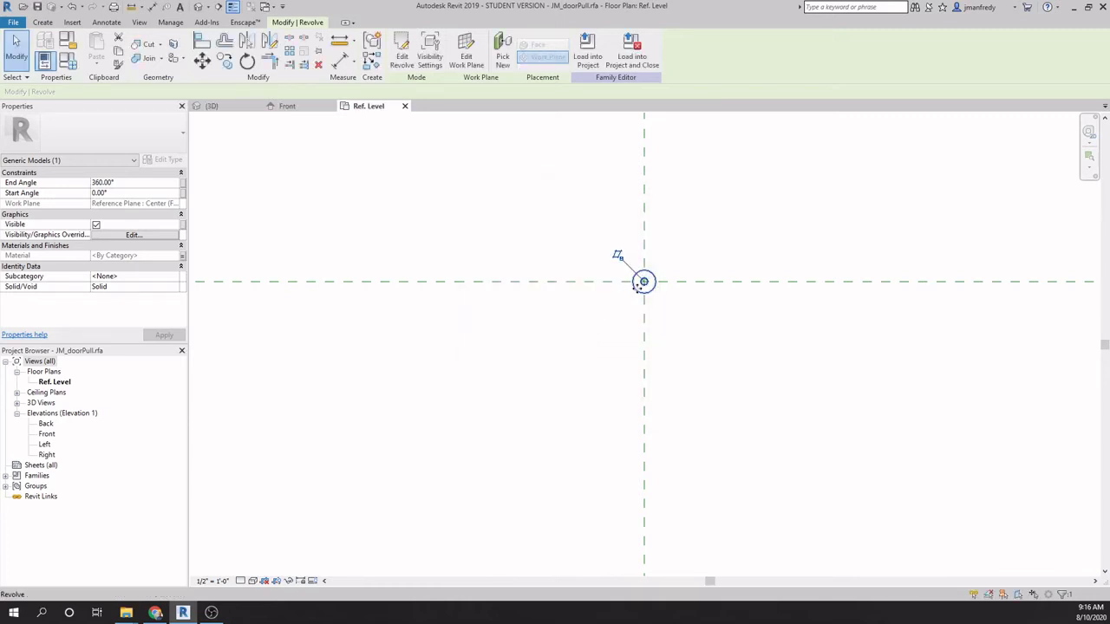
click(607, 320)
middle_drag(684, 315, 664, 327)
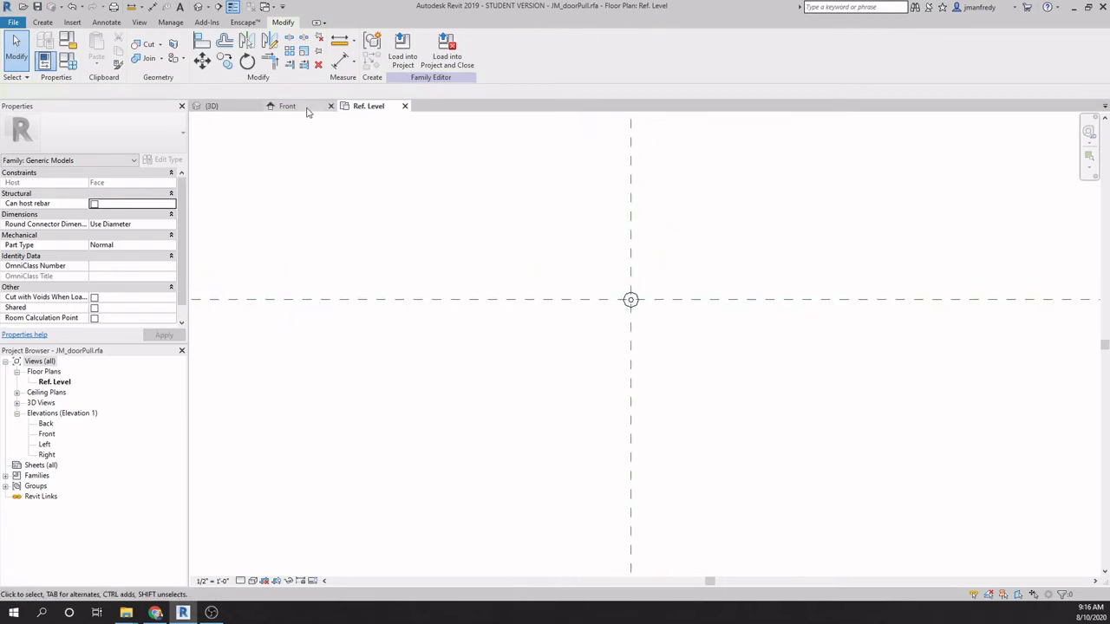
Step: Examine the left knob's knobMaterial type parameter in the cabinet's Front elevation and browse its available materials without changing it
click(305, 108)
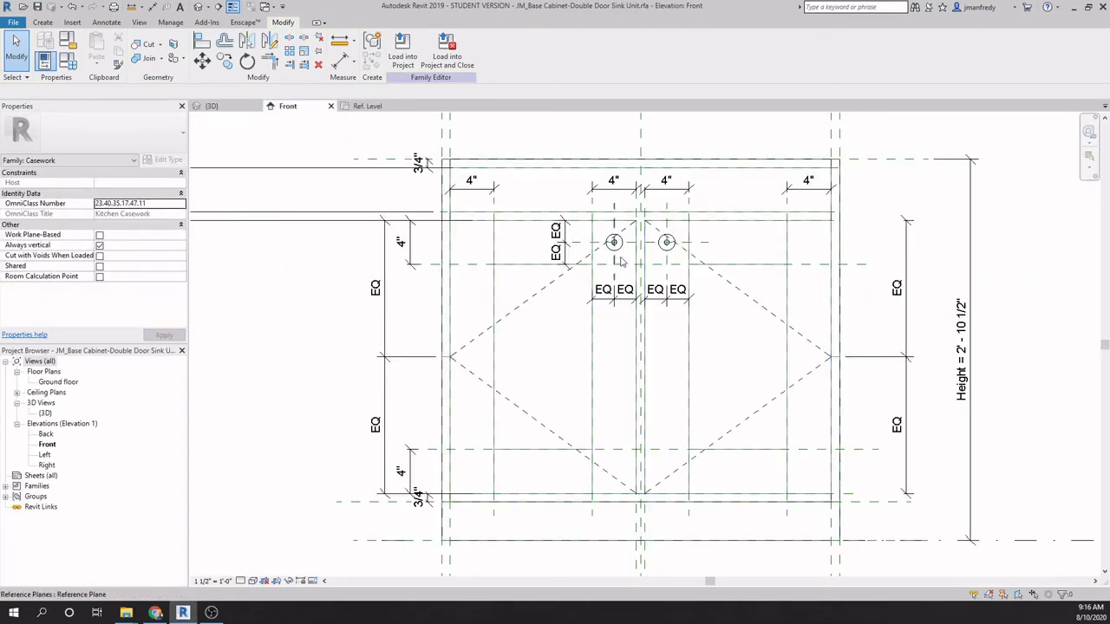
click(621, 254)
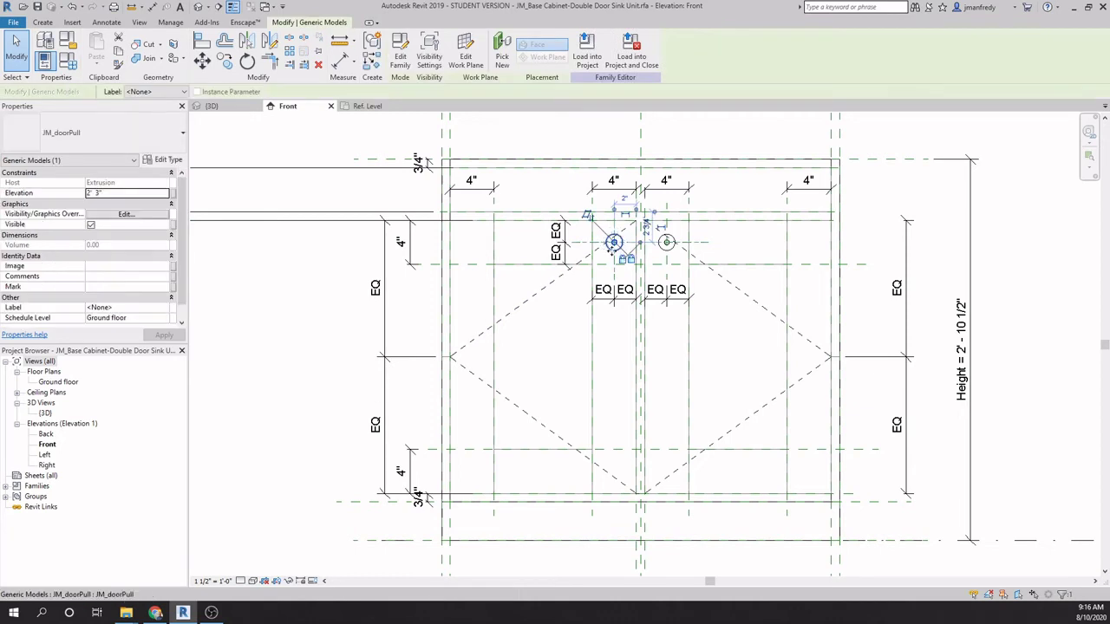
click(163, 160)
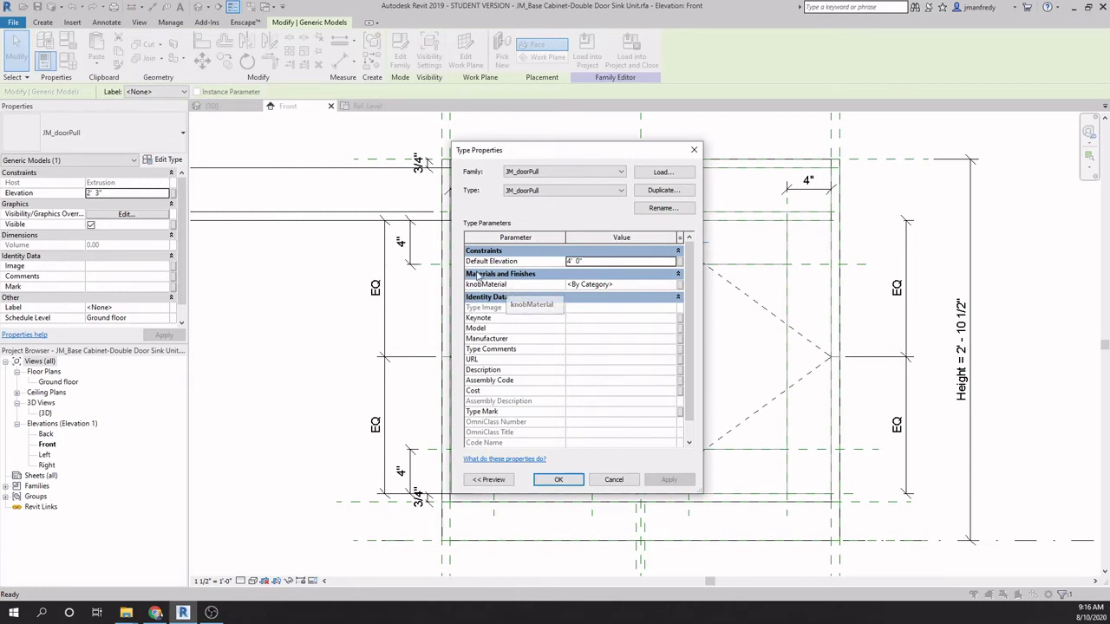
click(568, 286)
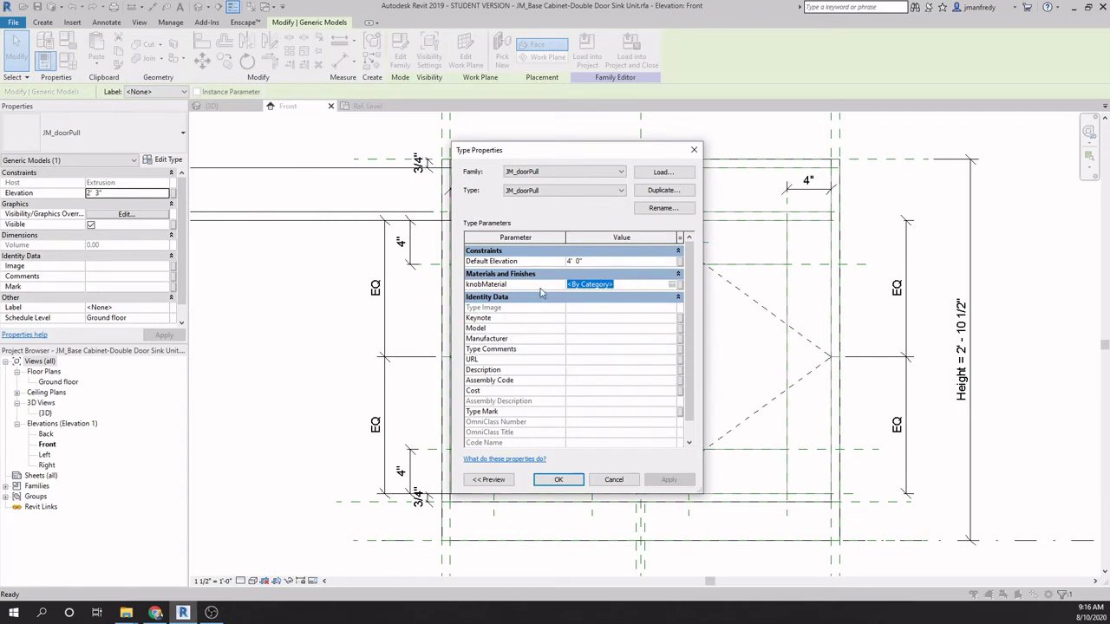
drag(521, 150, 472, 157)
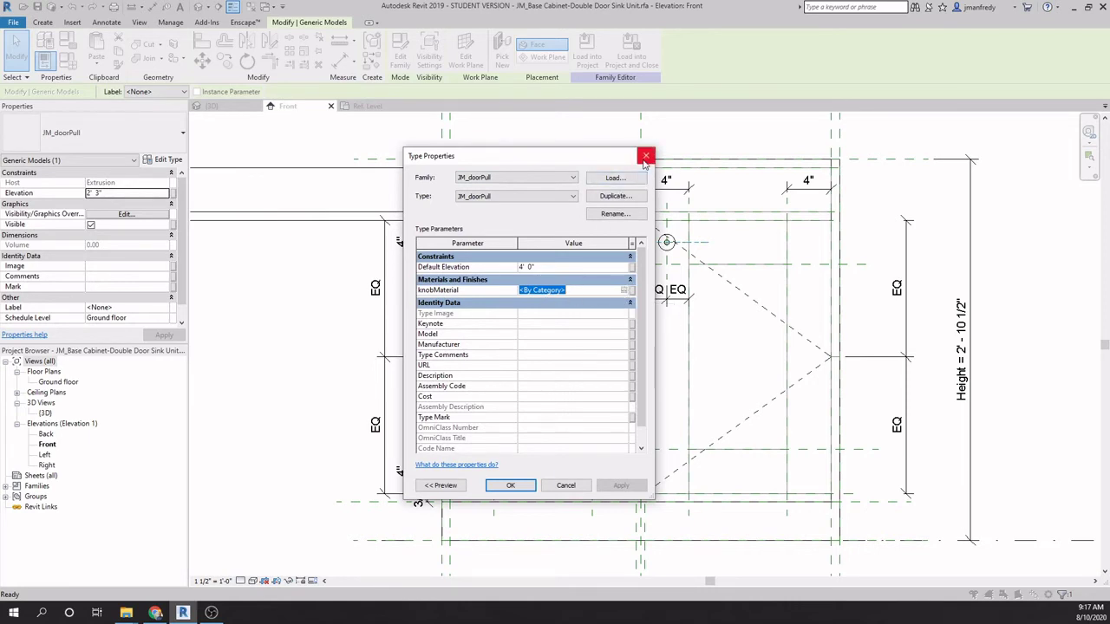
click(624, 291)
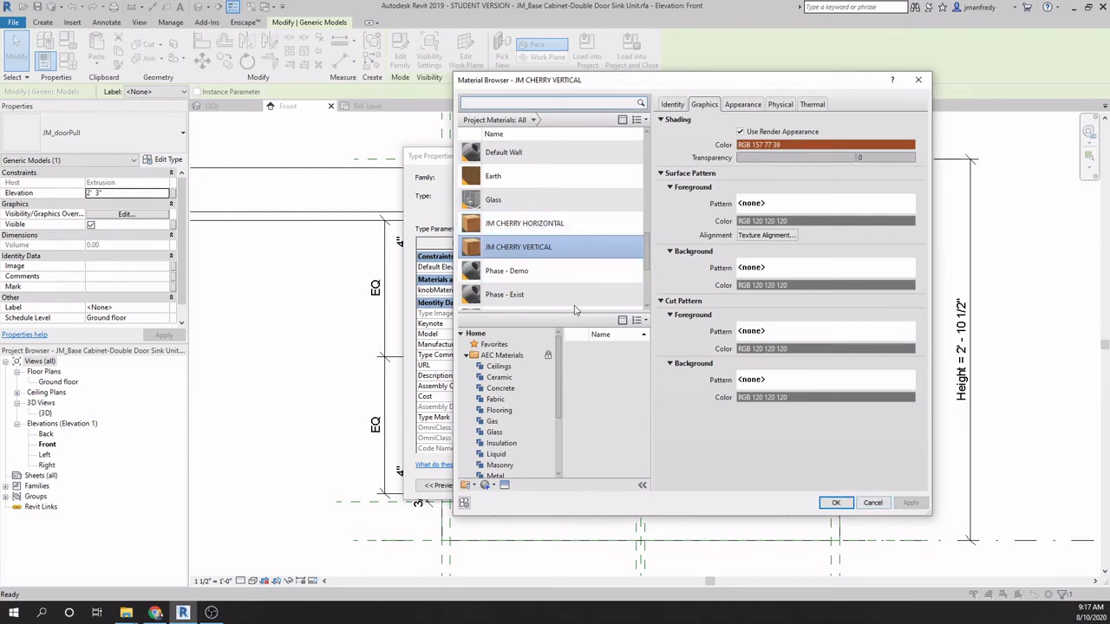
click(871, 503)
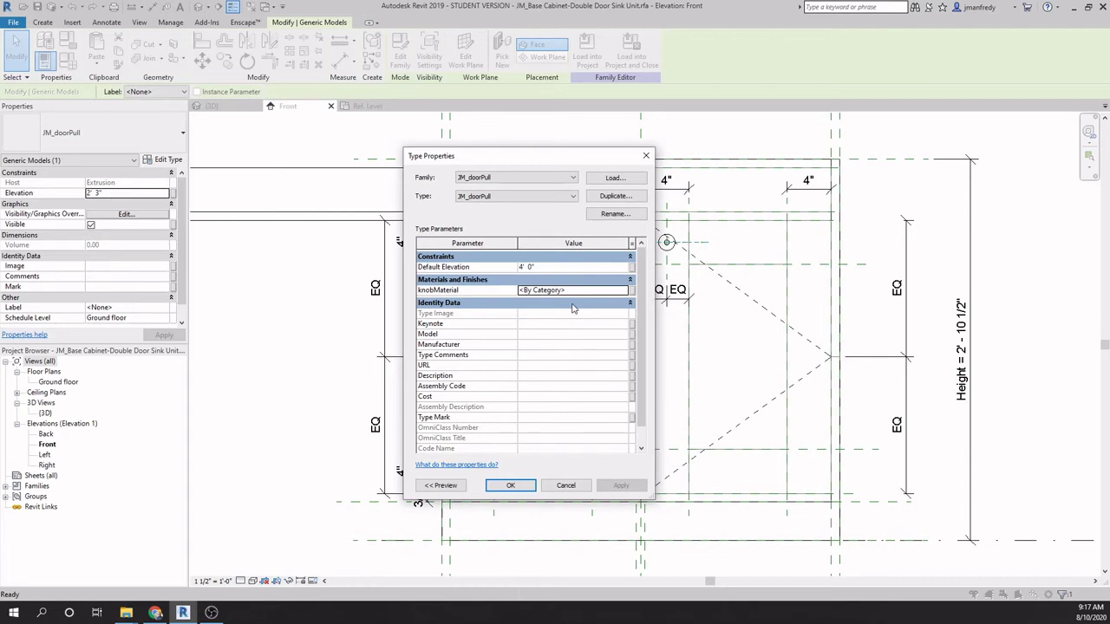
click(574, 290)
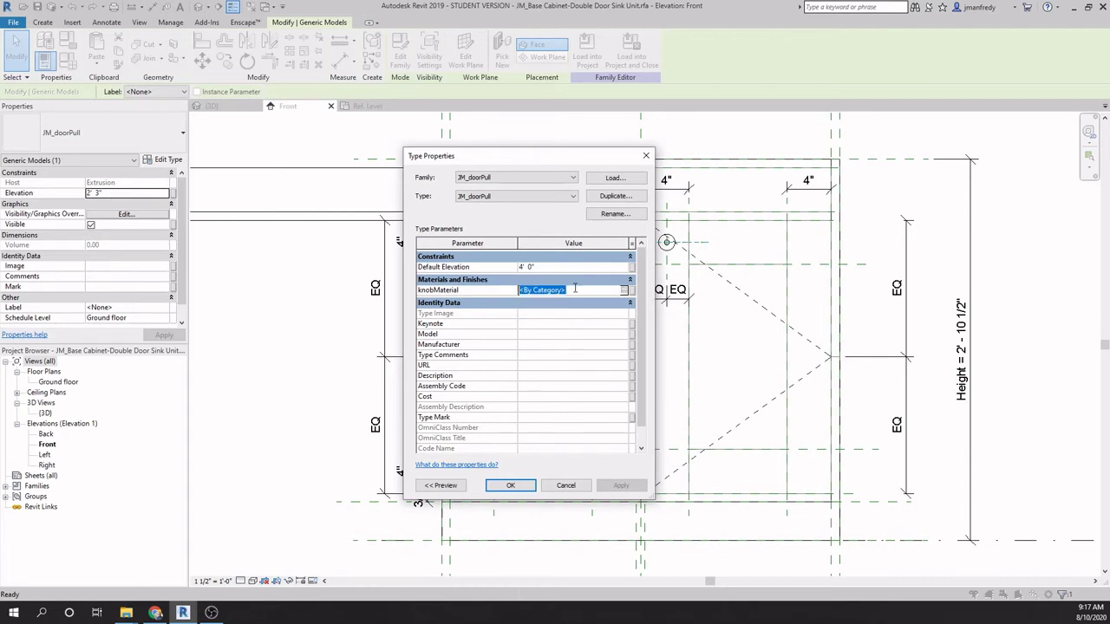
click(646, 156)
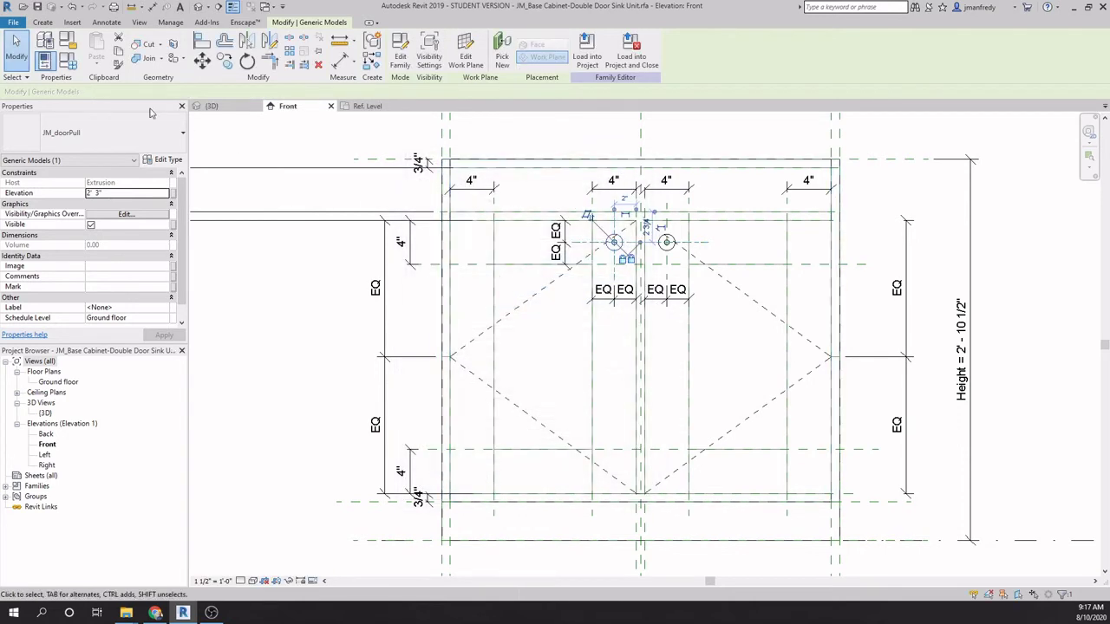
Step: Review the cabinet's Handle Material parameter in Family Types for the 36" type
click(69, 61)
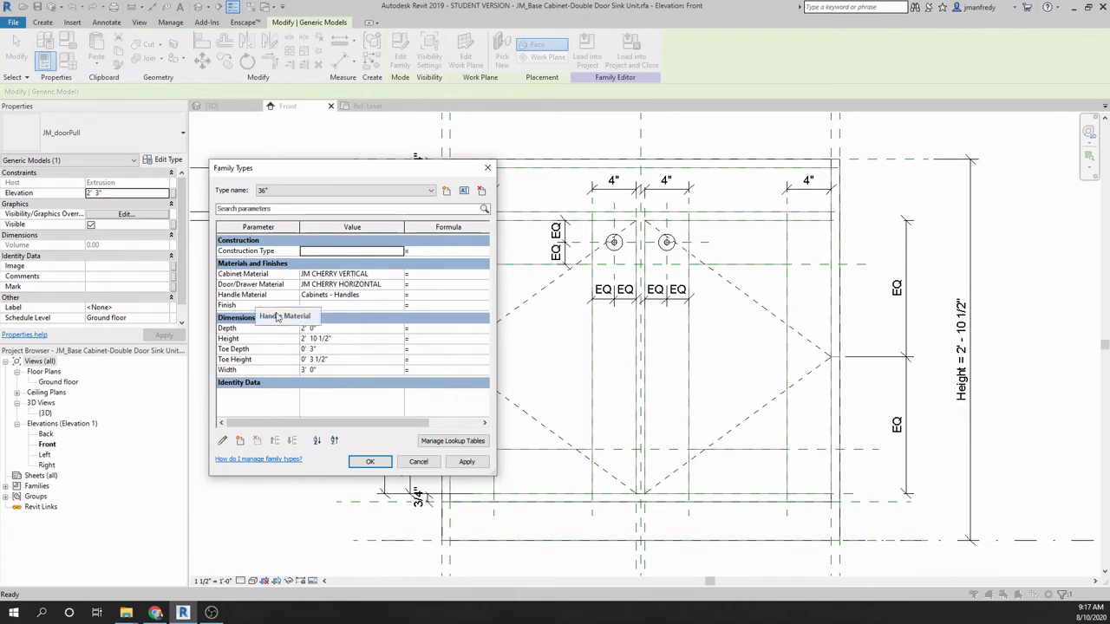
click(368, 295)
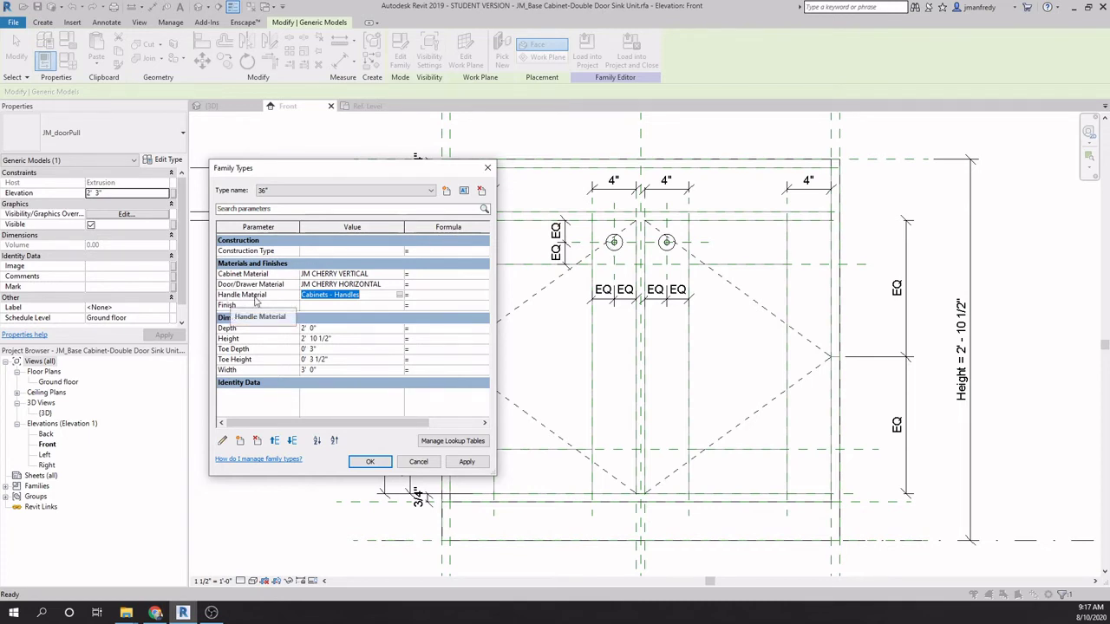
click(316, 295)
double_click(355, 295)
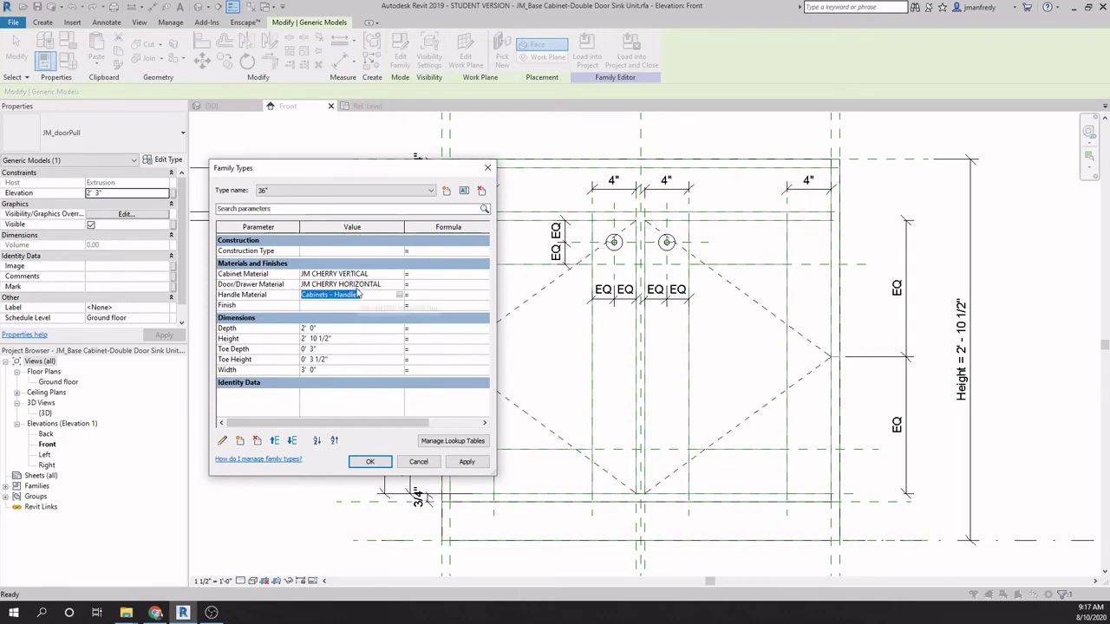
click(423, 463)
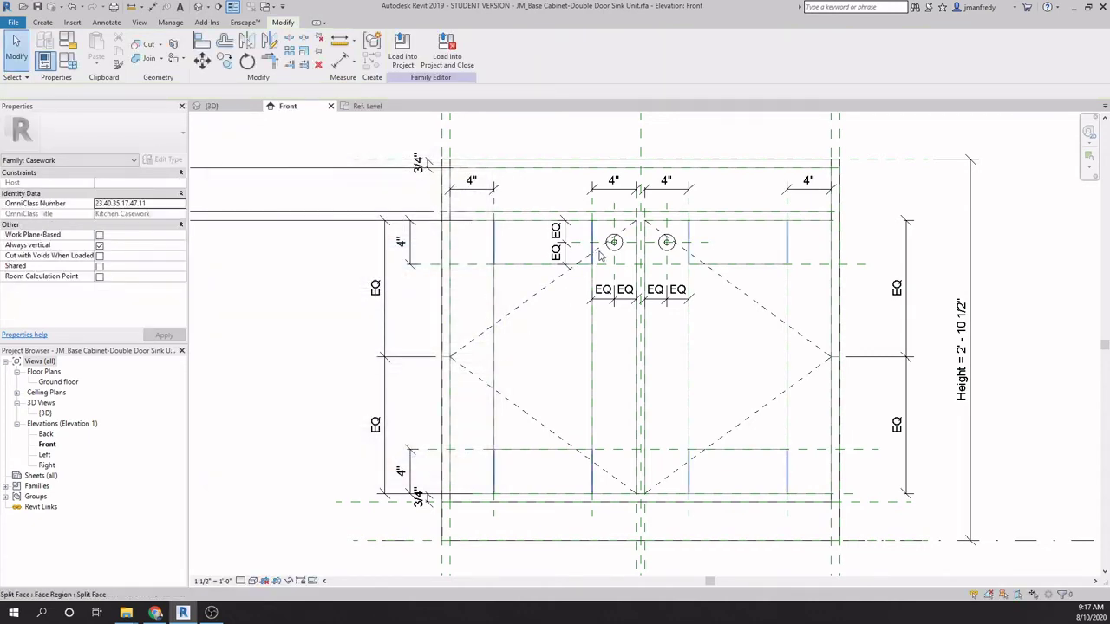
Step: Associate the door pull's knobMaterial type parameter with the cabinet's Handle Material family parameter and apply the change
click(603, 251)
click(167, 161)
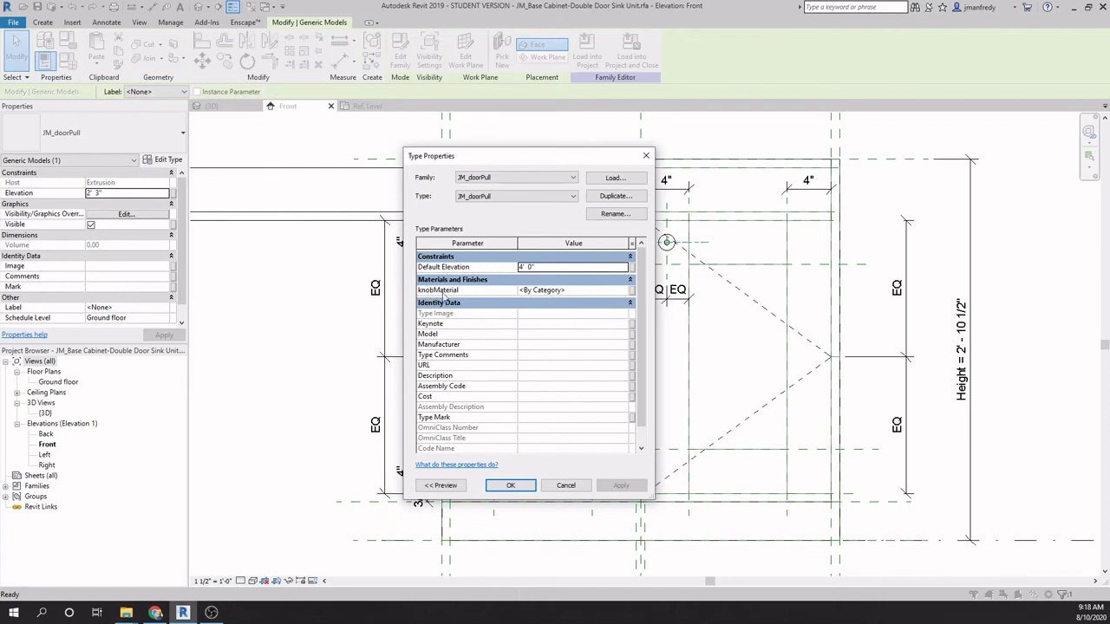
click(632, 291)
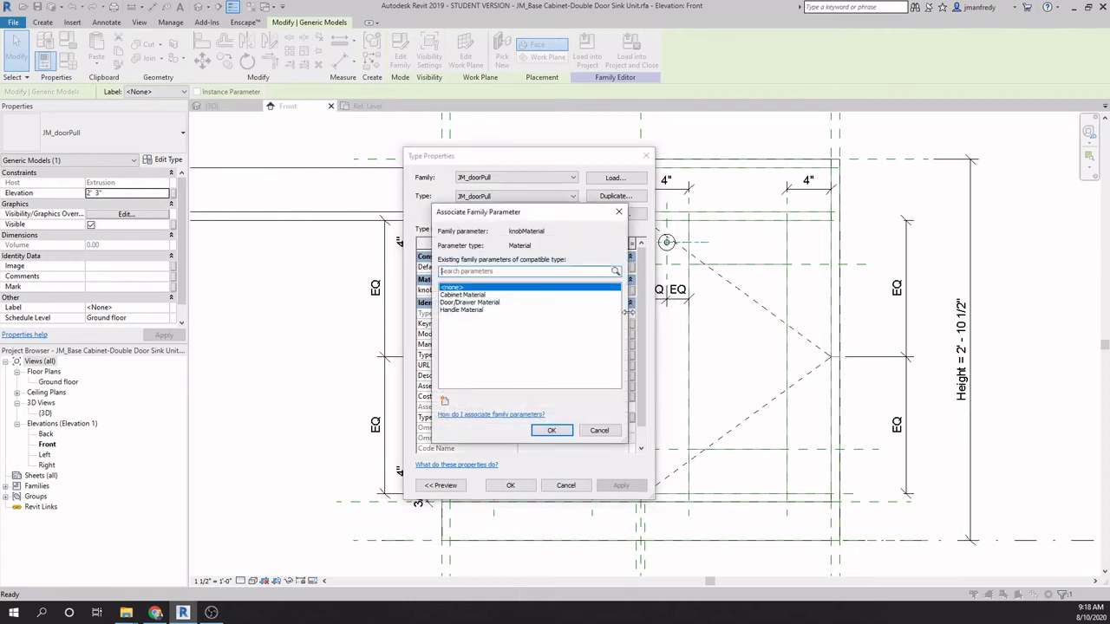
click(459, 309)
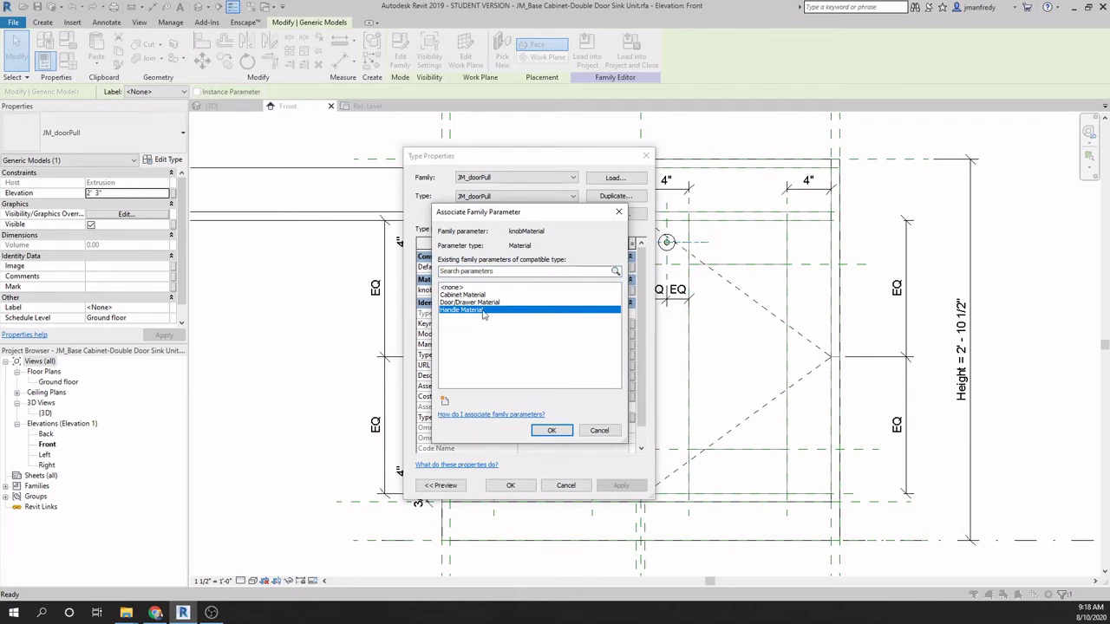
click(551, 433)
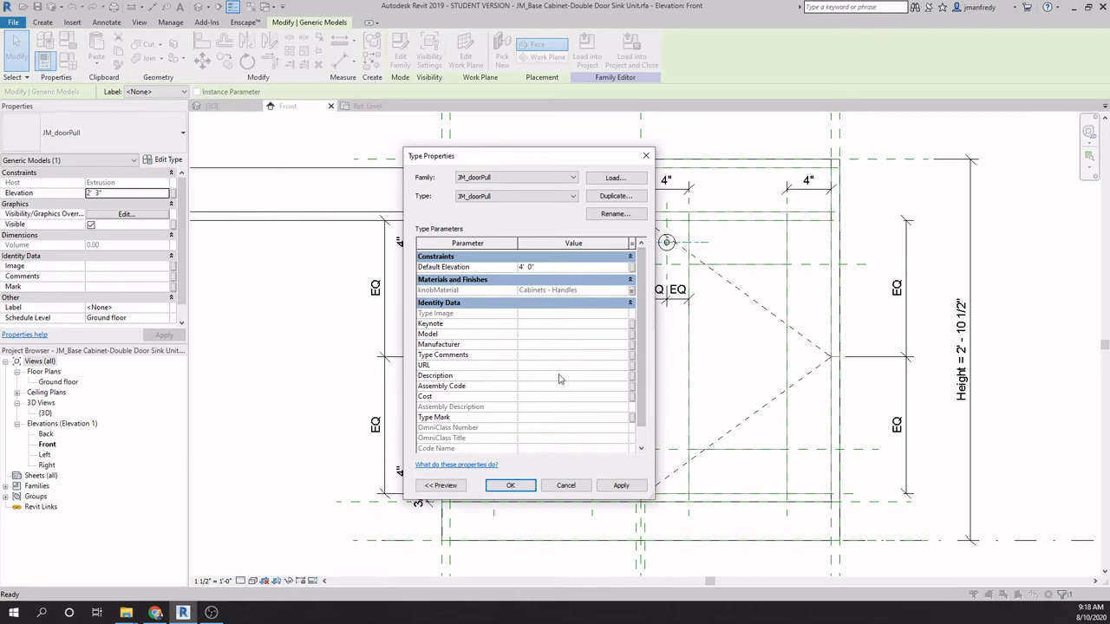
click(621, 490)
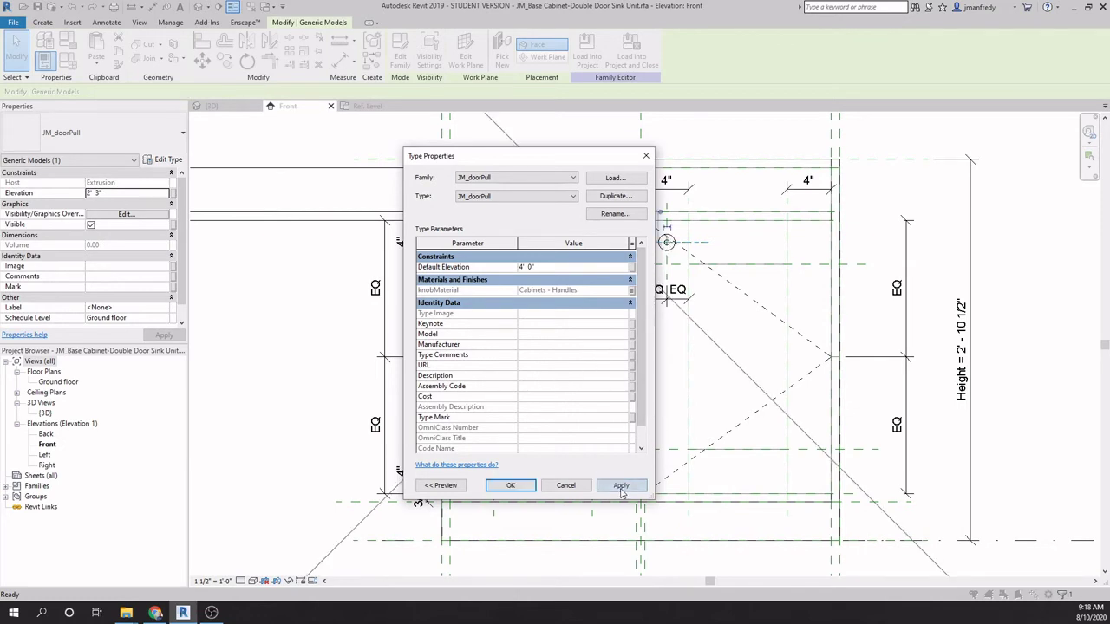
click(520, 486)
click(294, 393)
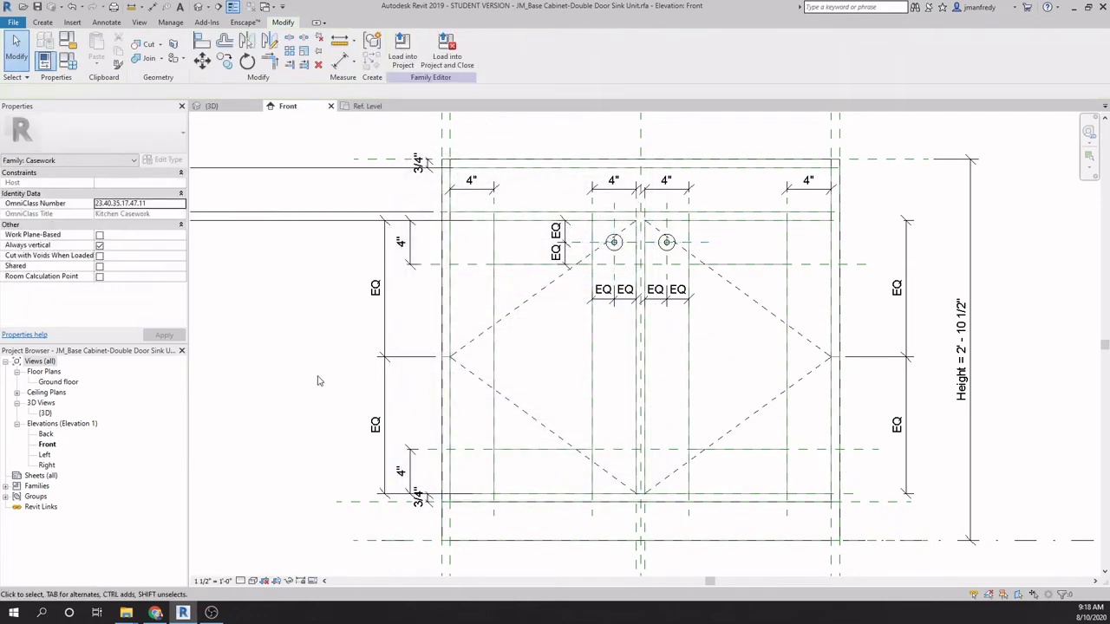
Step: Check the knobs on the cabinet in 3D and review the handle, cabinet and door/drawer material parameters in Family Types
click(198, 6)
shift+middle_drag(639, 365, 456, 339)
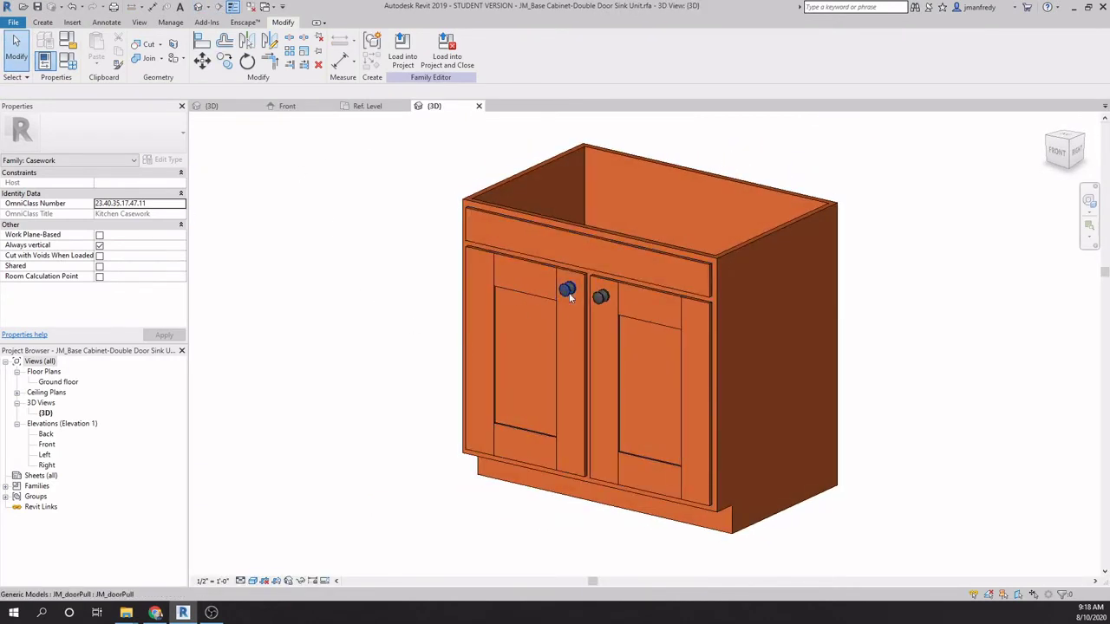
scroll(570, 294, up, 3)
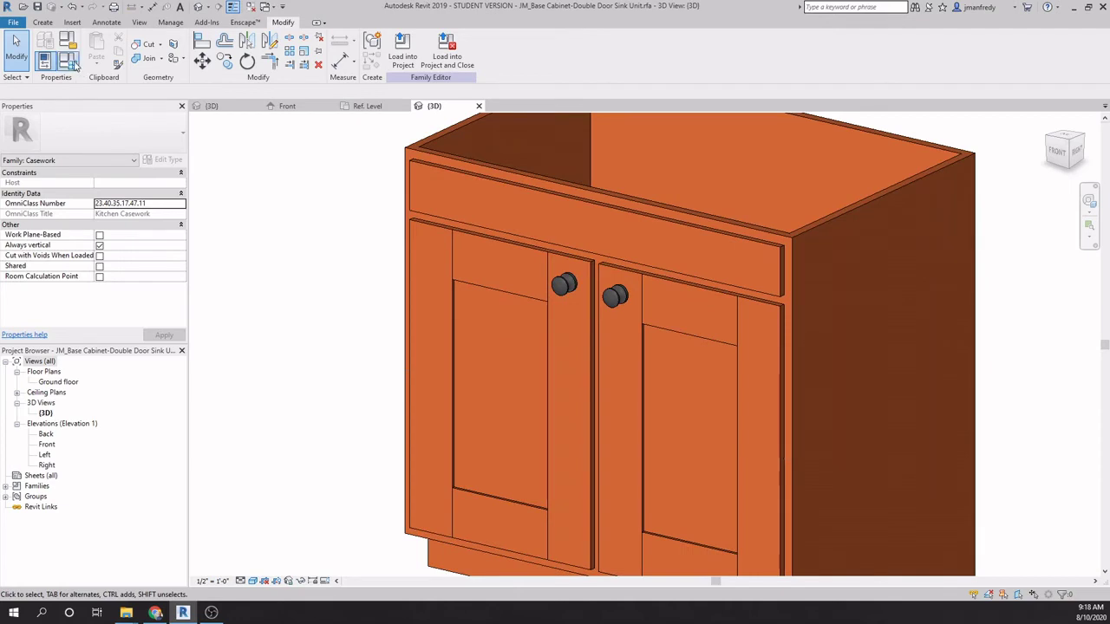
click(70, 62)
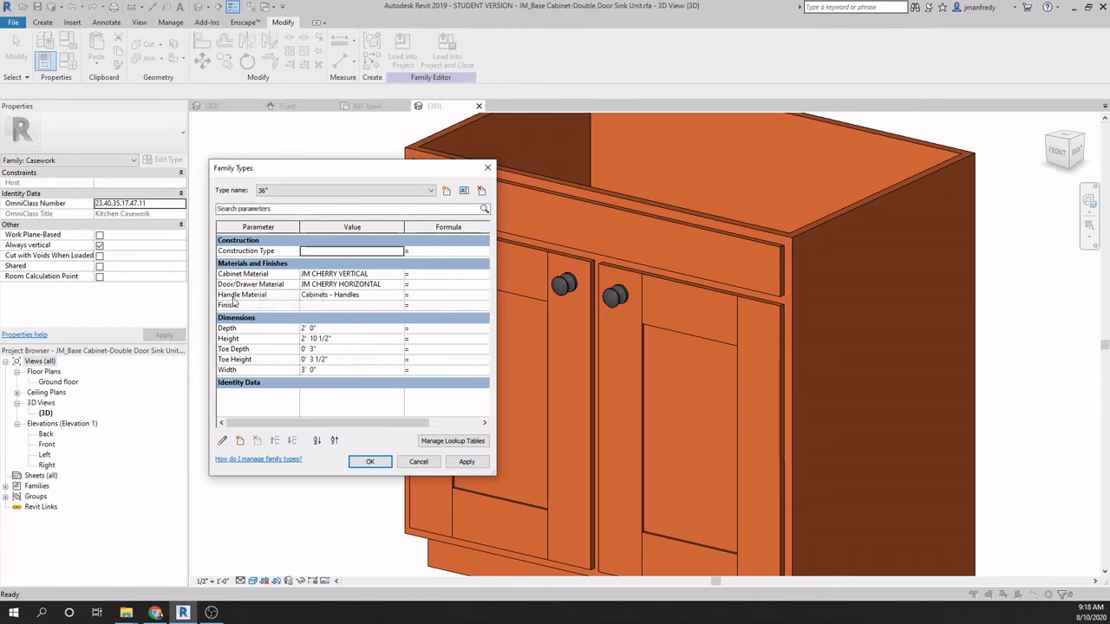
click(361, 295)
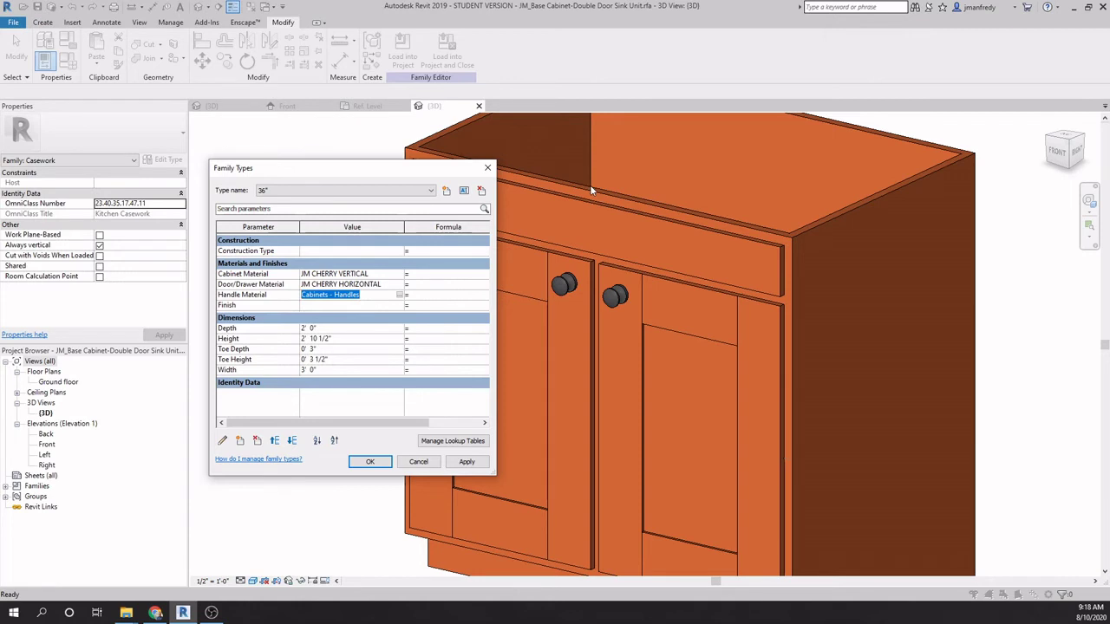
click(264, 274)
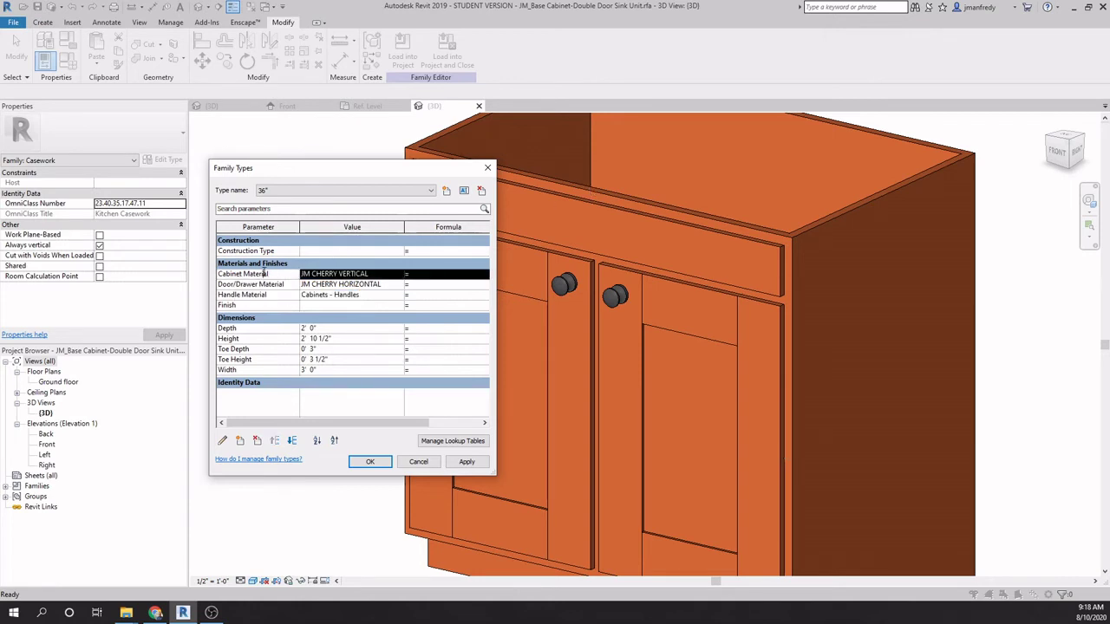
click(334, 274)
drag(369, 274, 313, 274)
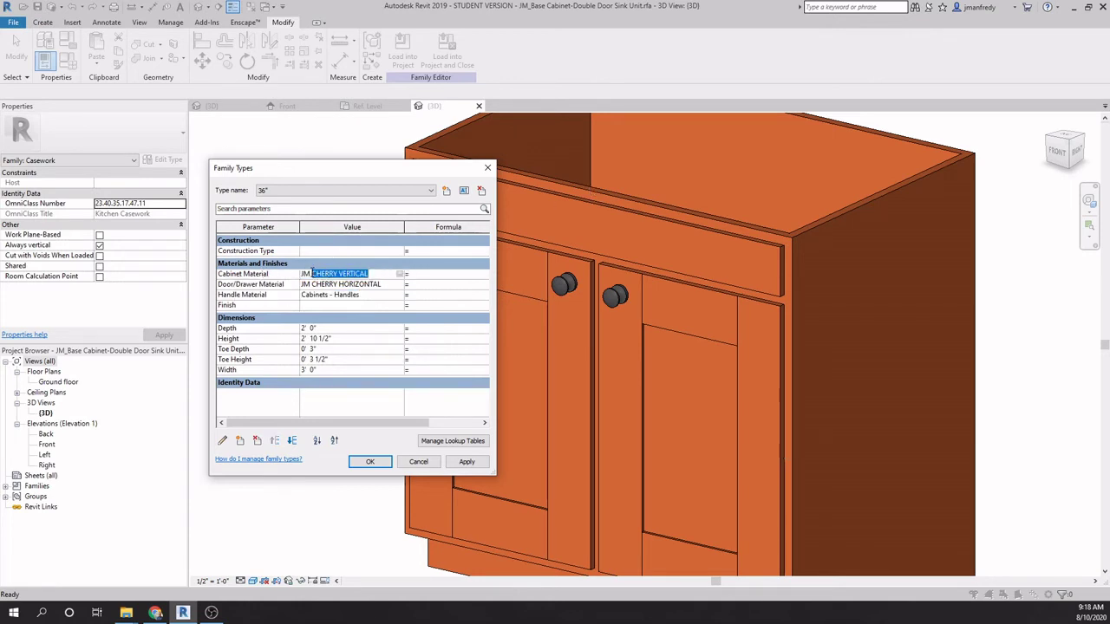
click(312, 274)
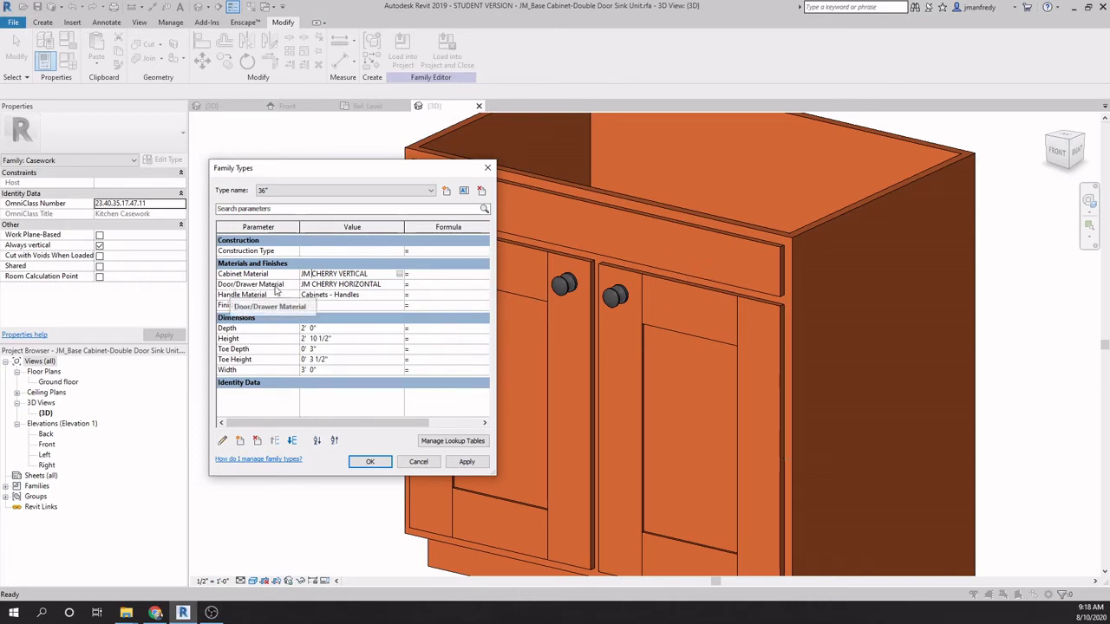
click(381, 284)
drag(392, 285, 288, 286)
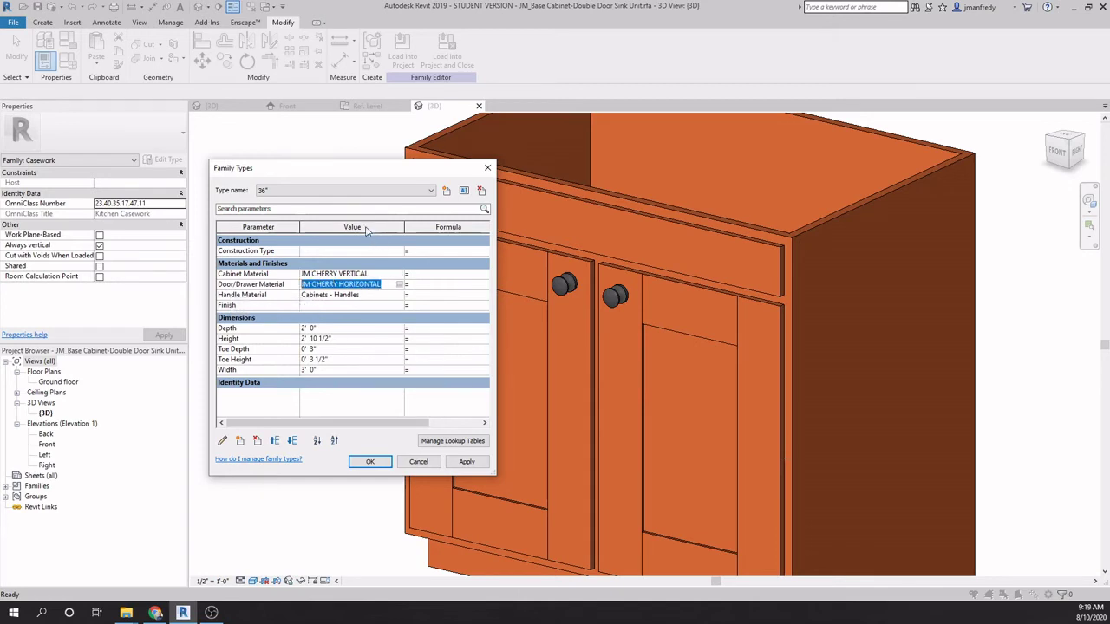
click(390, 289)
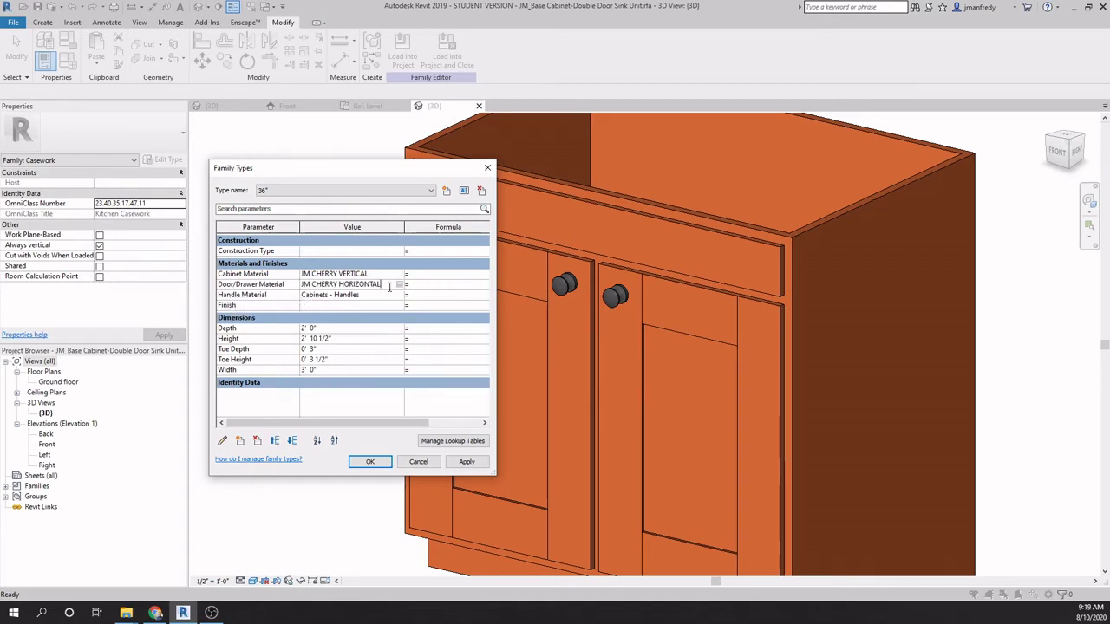
click(369, 462)
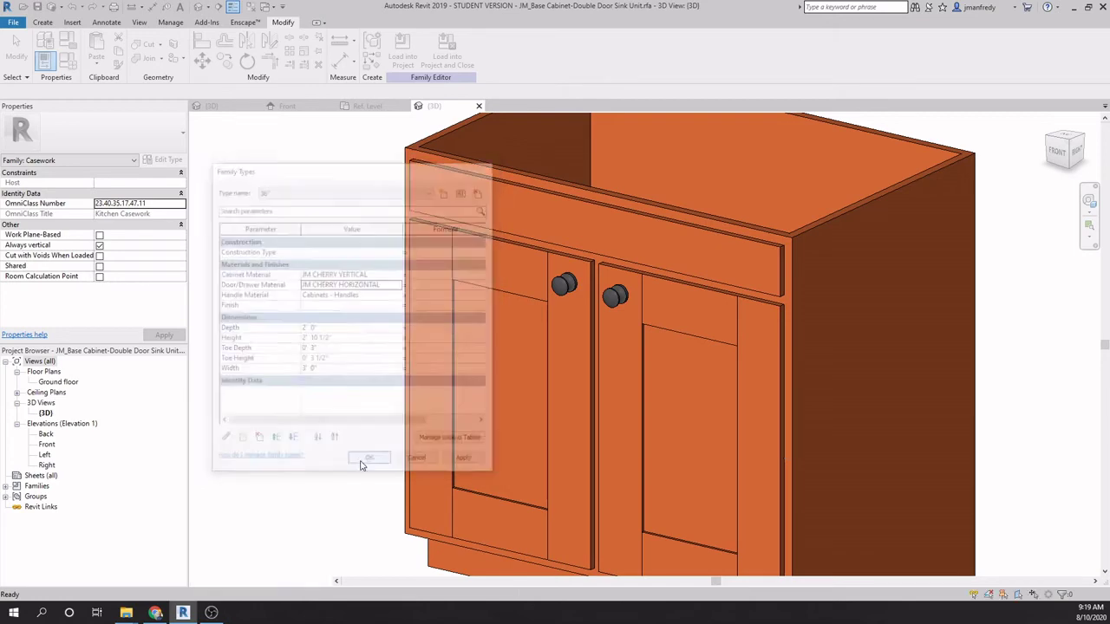
Step: Set the cabinet family's 3D view to the Realistic visual style and check the wood grain on the doors and body
click(241, 581)
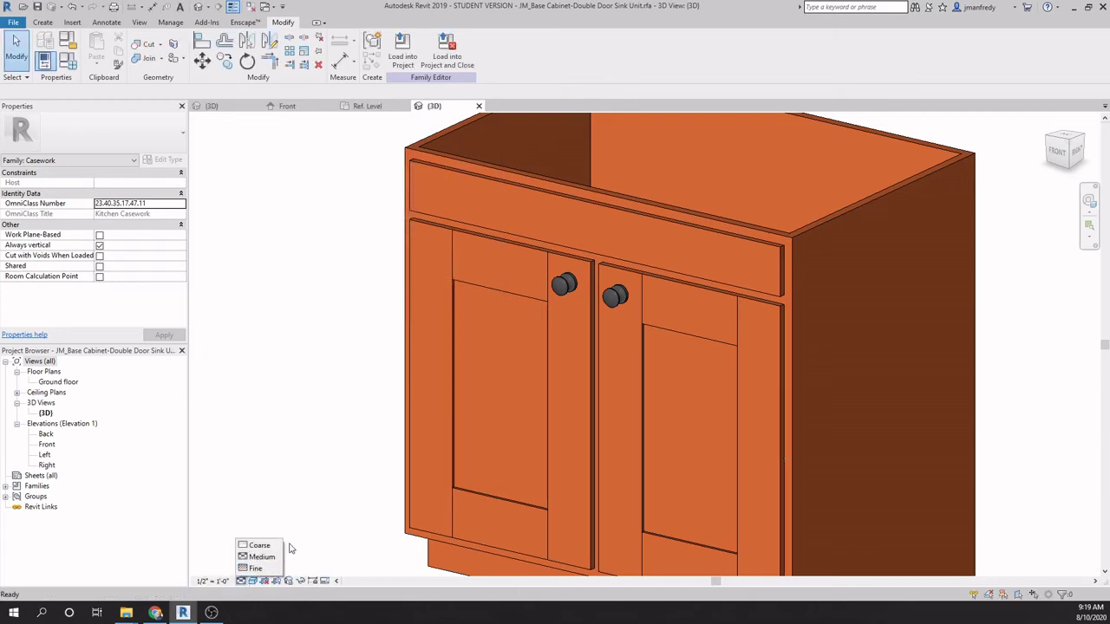
click(252, 581)
click(274, 557)
mouse_move(364, 355)
shift+middle_down()
mouse_move(337, 323)
mouse_move(356, 350)
mouse_move(362, 338)
shift+middle_up()
scroll(322, 383, up, 2)
scroll(321, 383, down, 2)
scroll(321, 383, up, 2)
scroll(322, 382, down, 2)
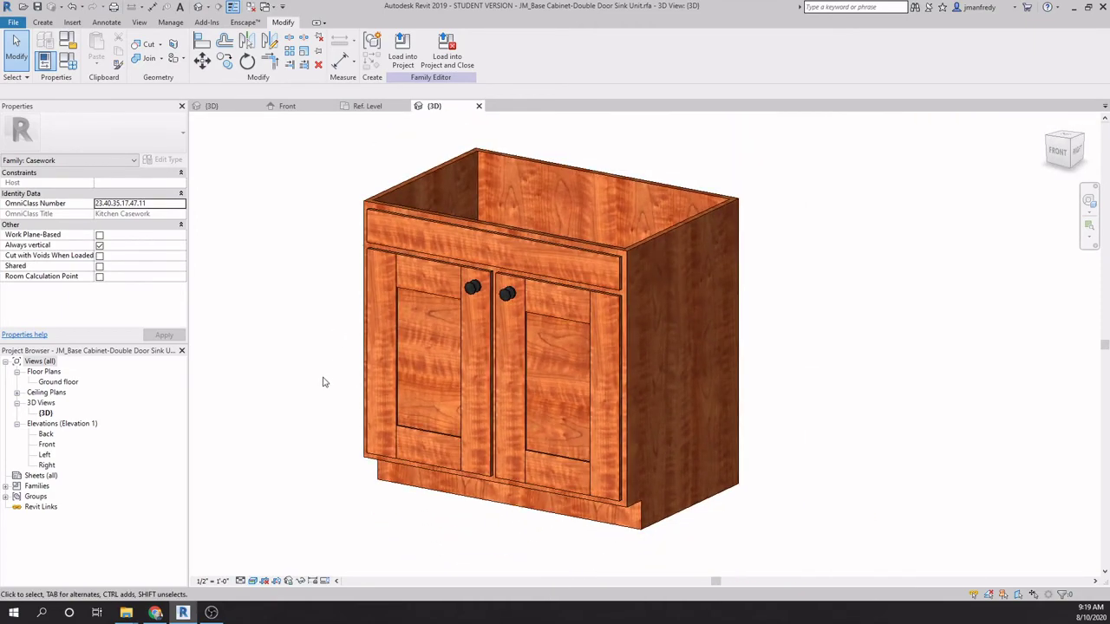
Step: Close the inactive views and the door pull family, leaving only the cabinet family's and the project's 3D views open
click(250, 7)
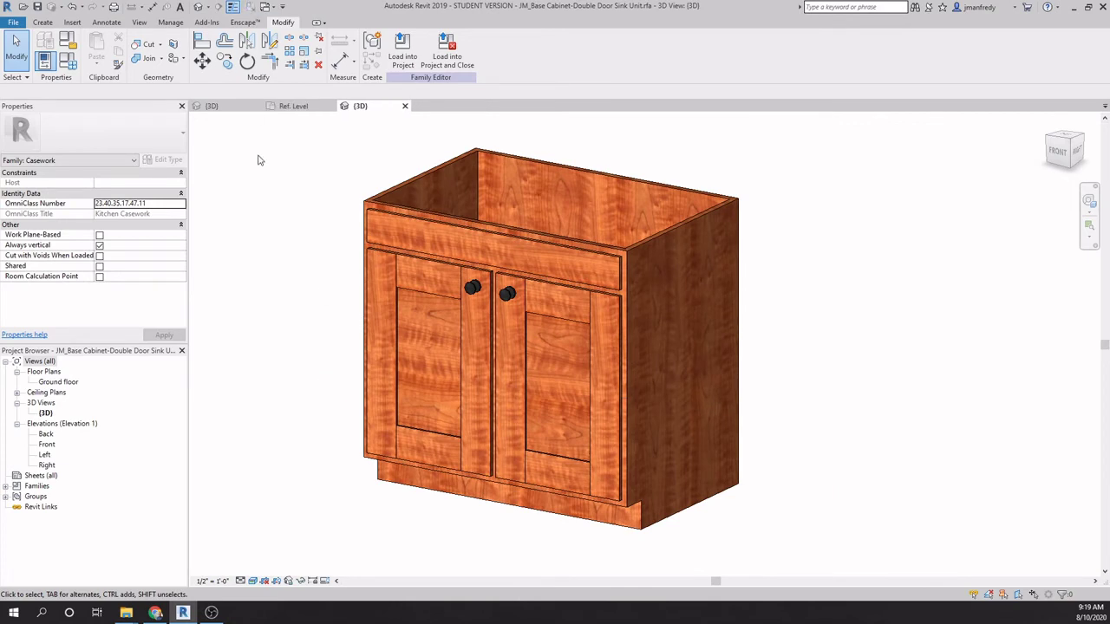
click(295, 106)
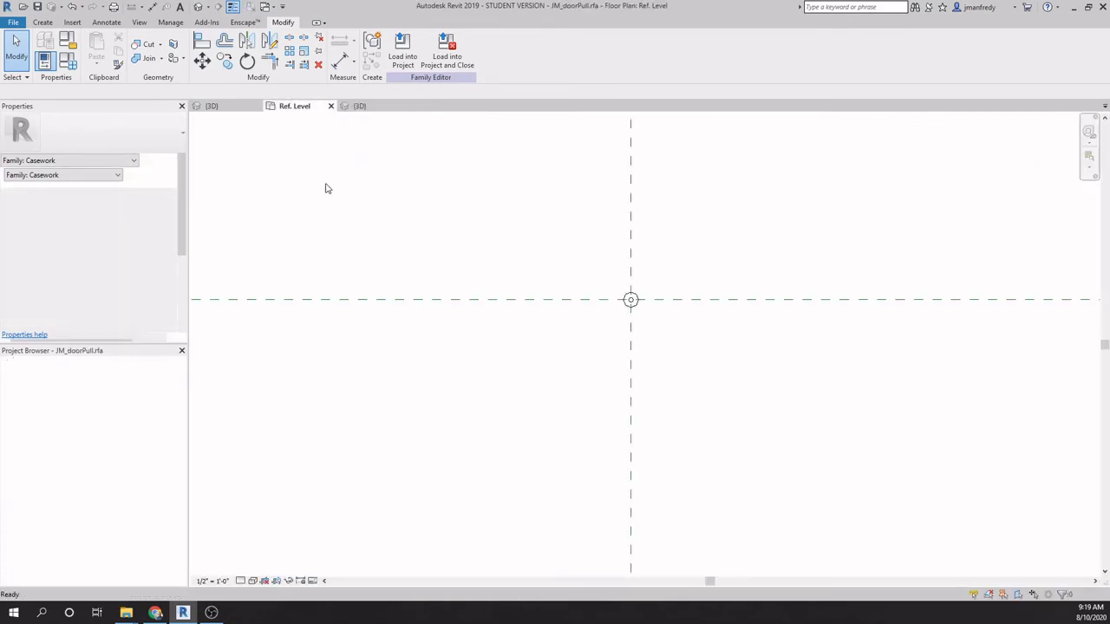
click(330, 107)
click(578, 314)
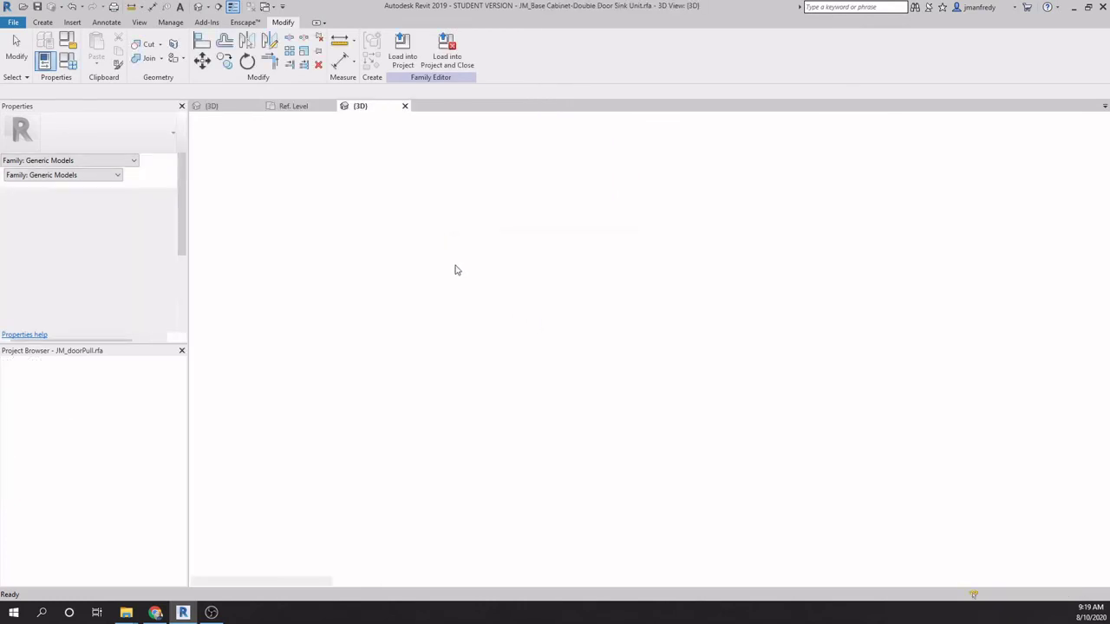
click(331, 106)
scroll(548, 267, down, 5)
shift+middle_drag(548, 267, 612, 390)
scroll(612, 390, up, 6)
click(291, 106)
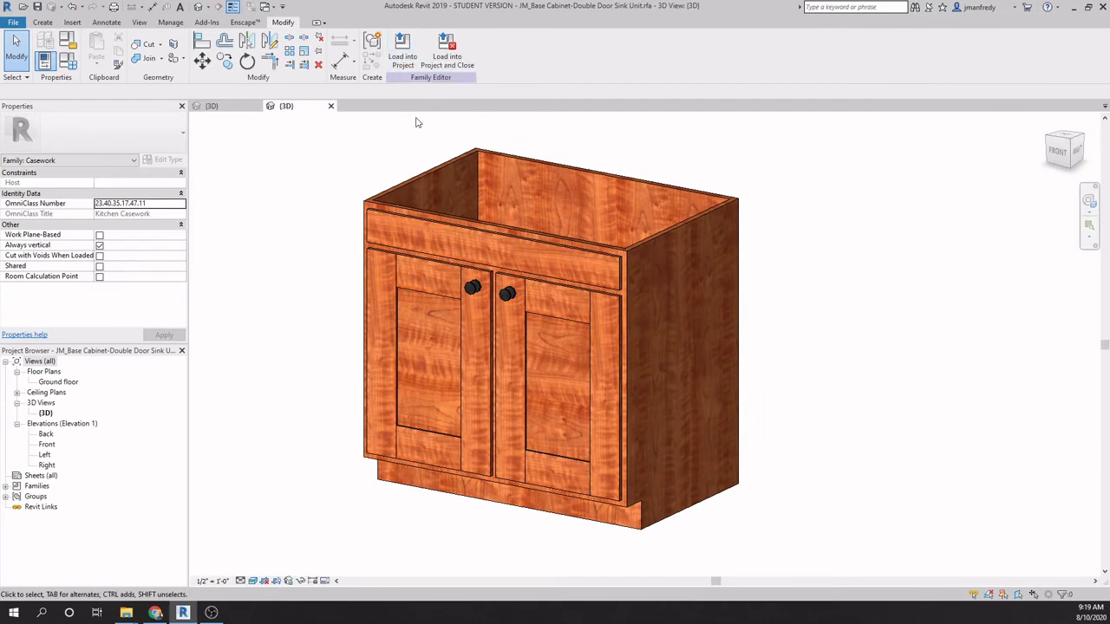
Step: Load the cabinet family into the project and place a 30" JM_Base Cabinet-Double Door Sink Unit beside the existing base cabinet
middle_drag(565, 201, 572, 207)
click(402, 51)
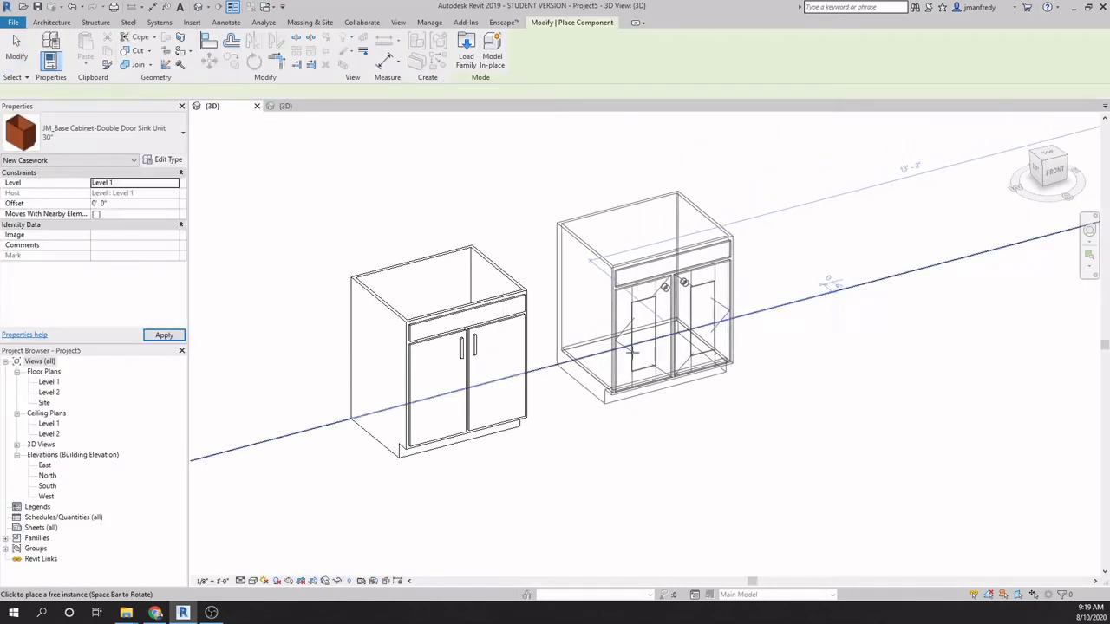
click(641, 340)
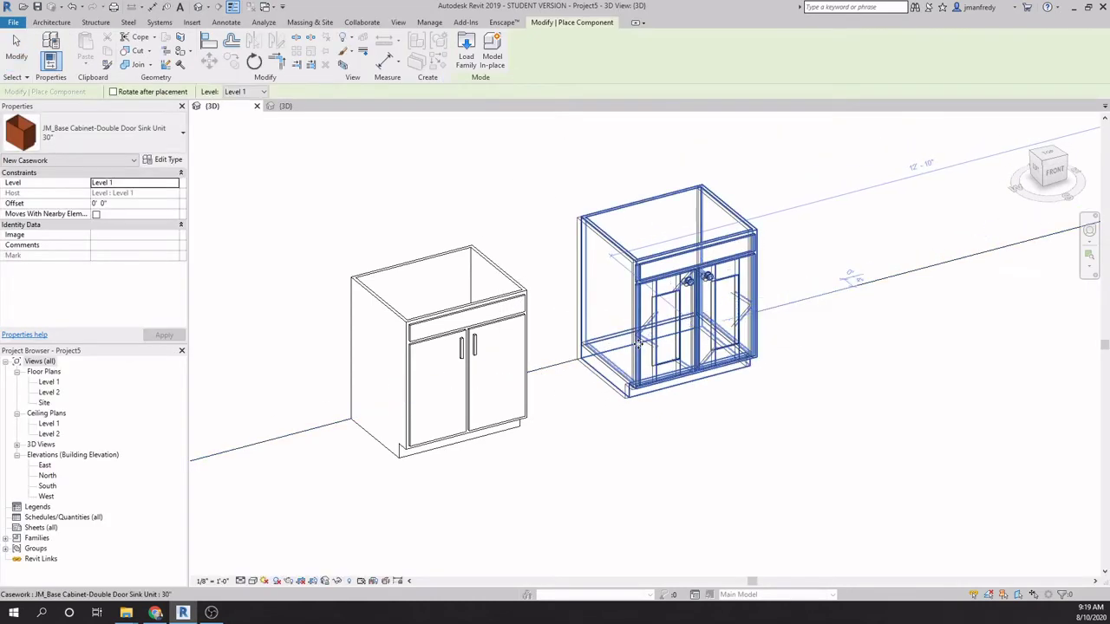
key(Escape)
key(Escape)
Step: Browse the placeable component types, comparing the Base Cabinet and JM_Base Cabinet double door sink unit families, without placing another component
click(51, 21)
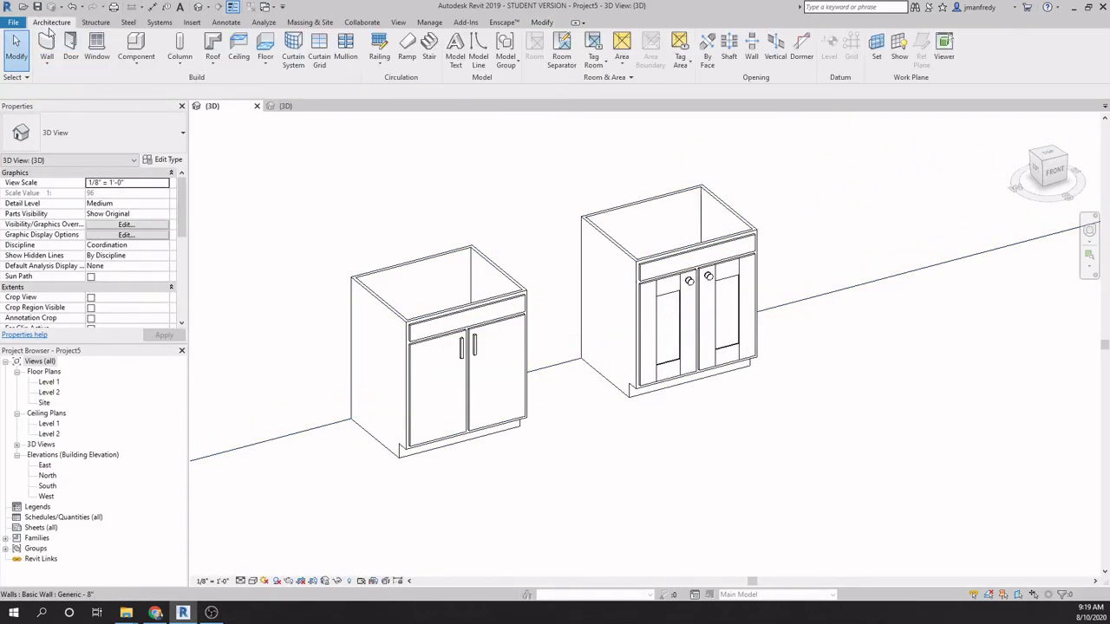
click(136, 63)
click(148, 84)
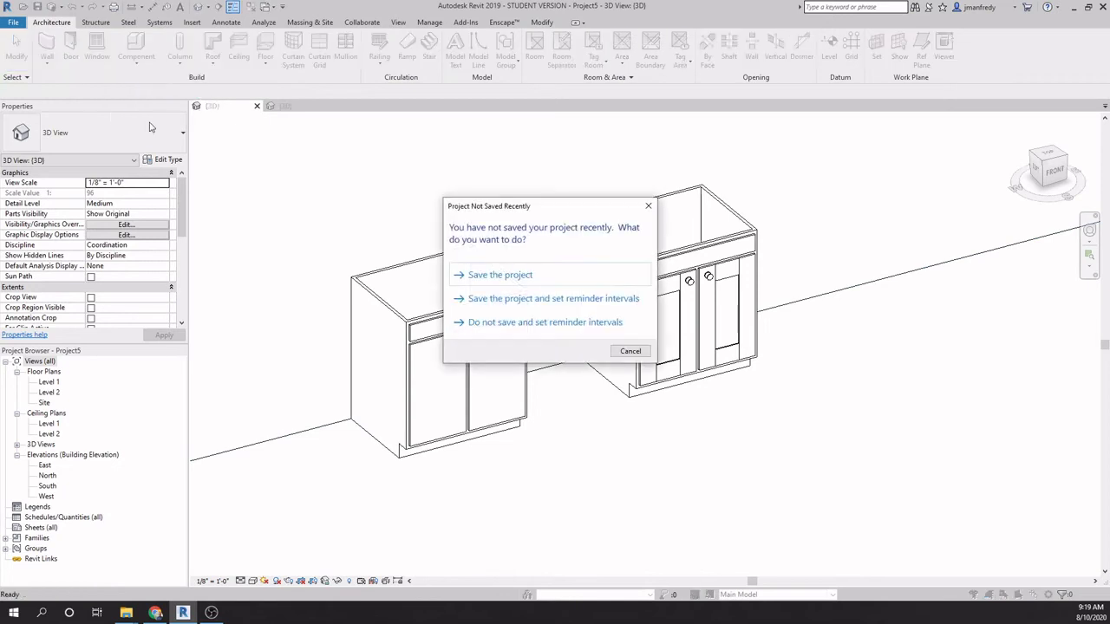
click(571, 329)
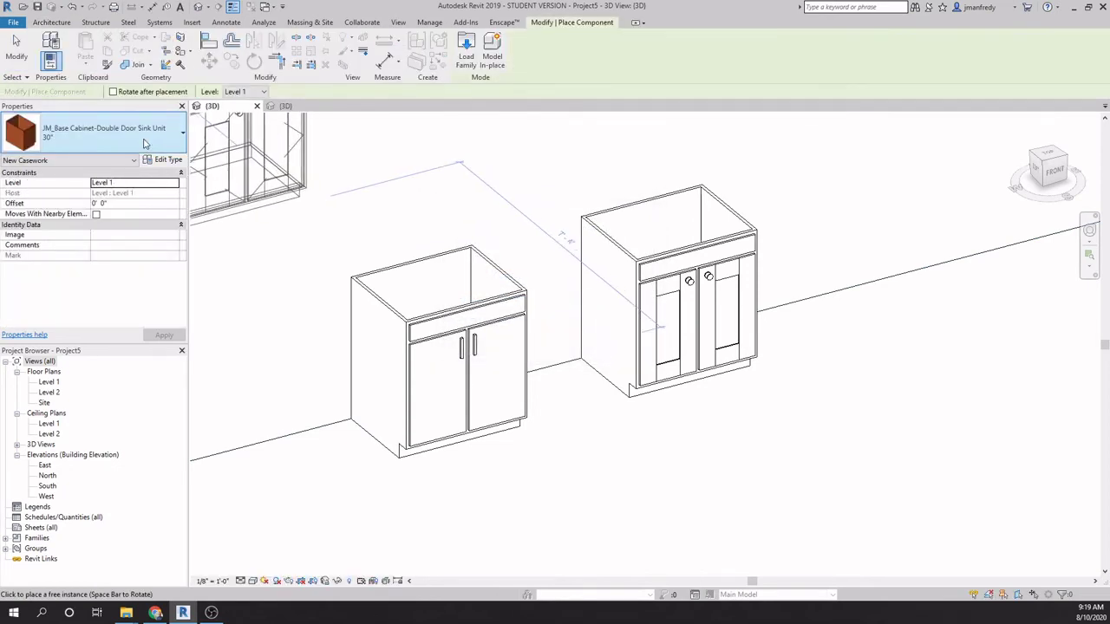
click(144, 142)
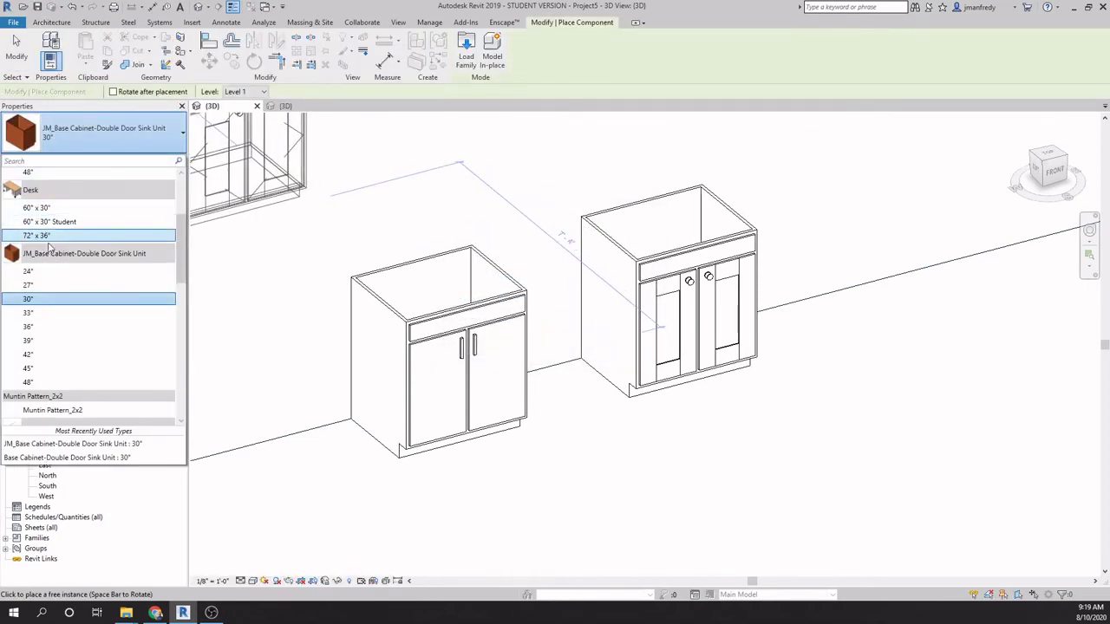
scroll(52, 261, down, 3)
scroll(59, 266, up, 6)
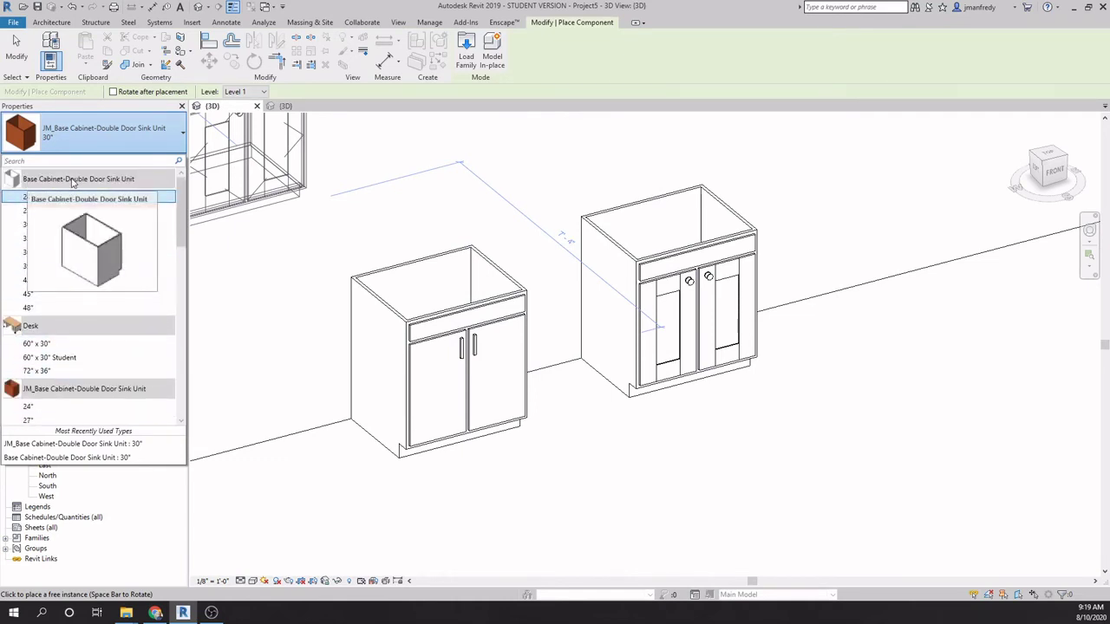
scroll(39, 251, down, 3)
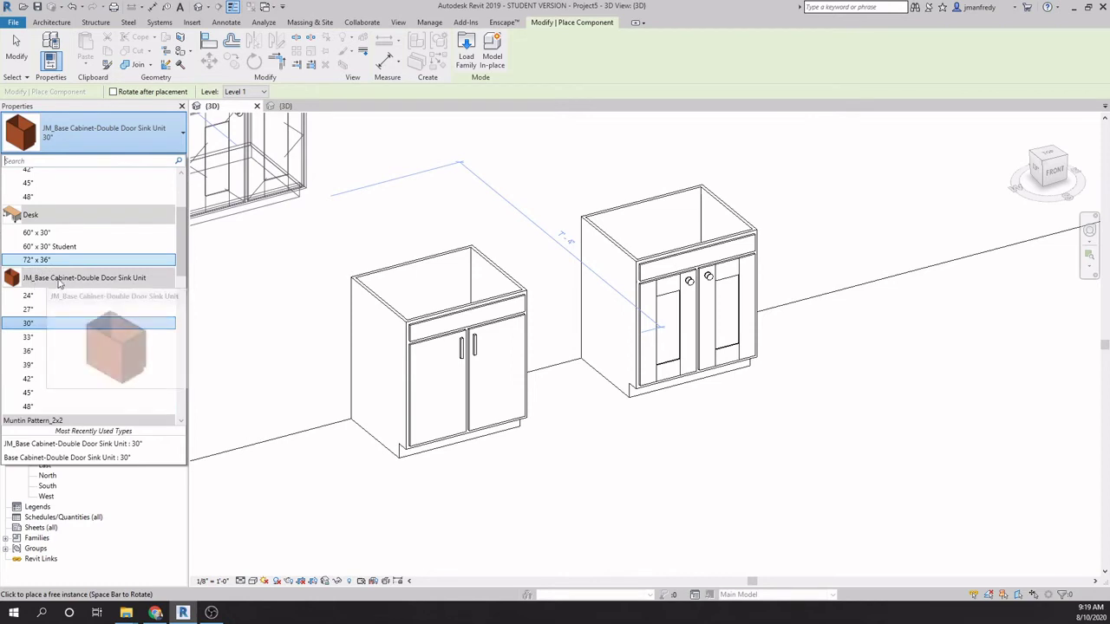
scroll(35, 295, down, 1)
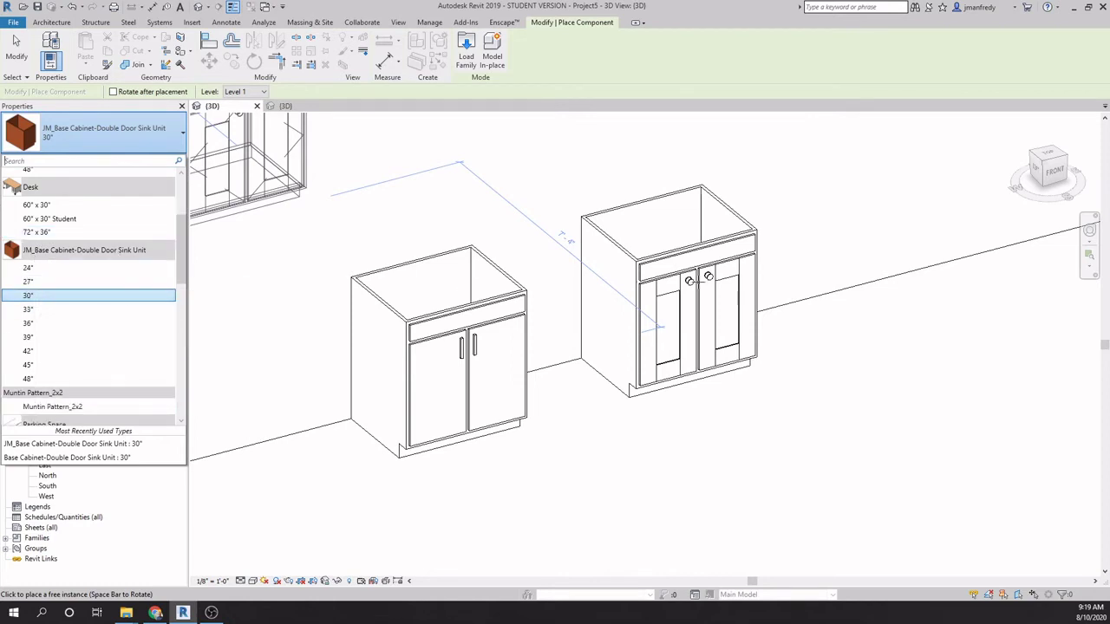
click(669, 291)
key(Escape)
key(Escape)
Step: Set the project's 3D view to the Realistic visual style
scroll(681, 439, up, 2)
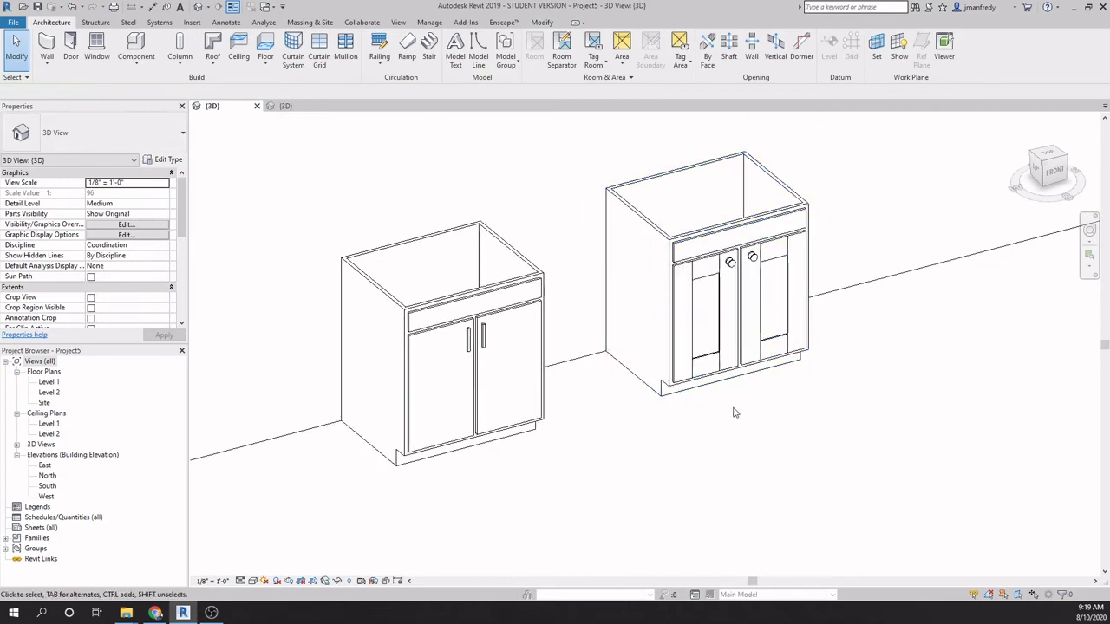
click(252, 581)
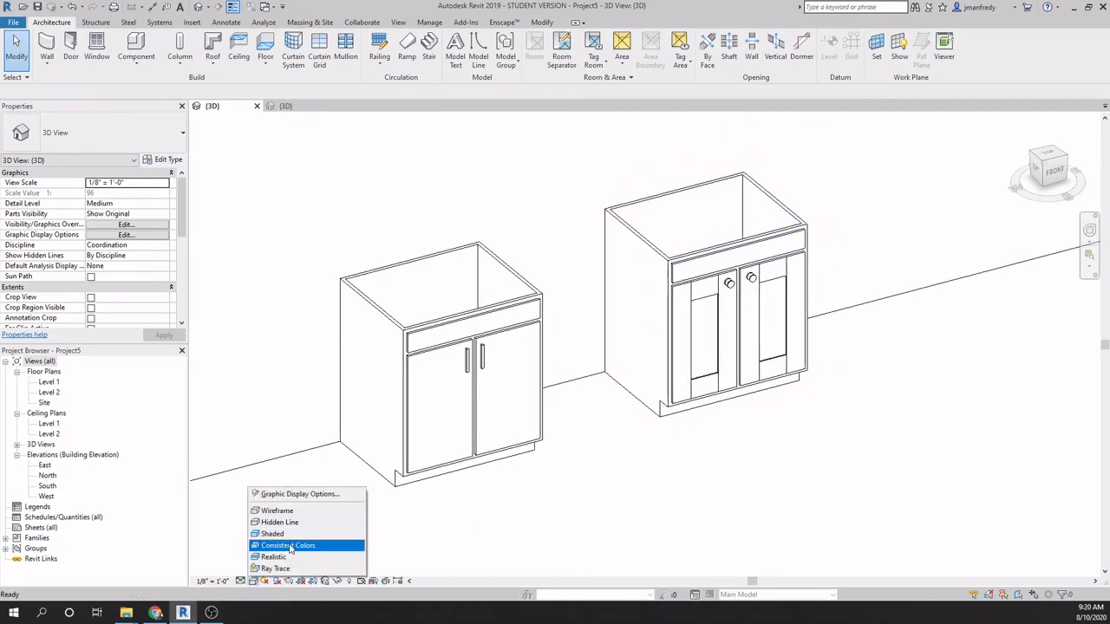
click(275, 557)
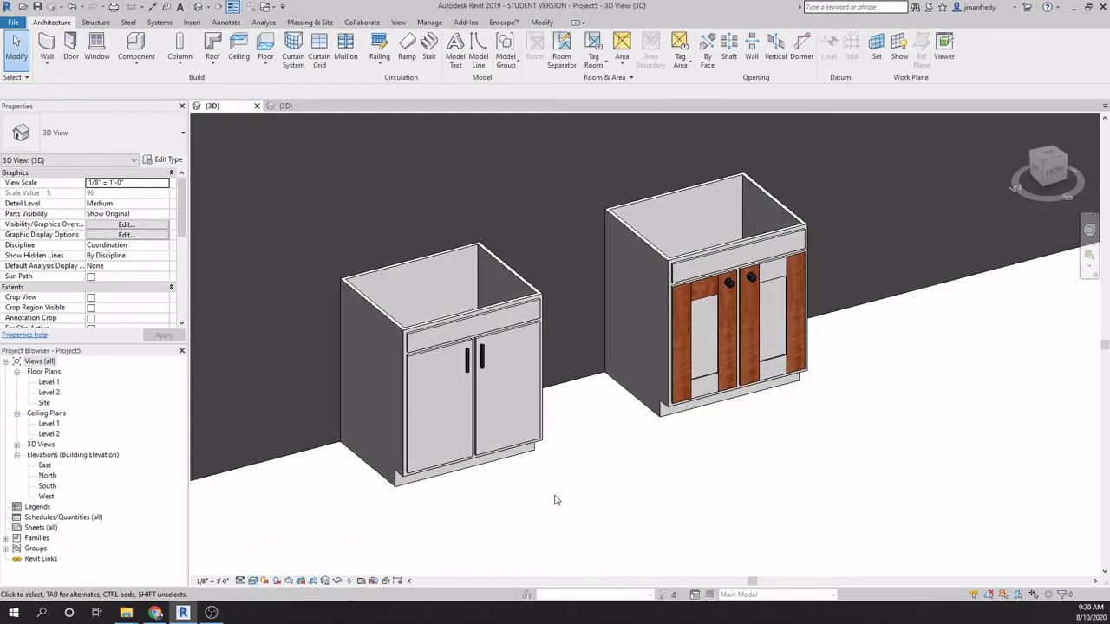
Step: Examine the placed 30" cabinet's door stiles, rails, panels, knobs and body for how the materials are applied
scroll(783, 398, up, 5)
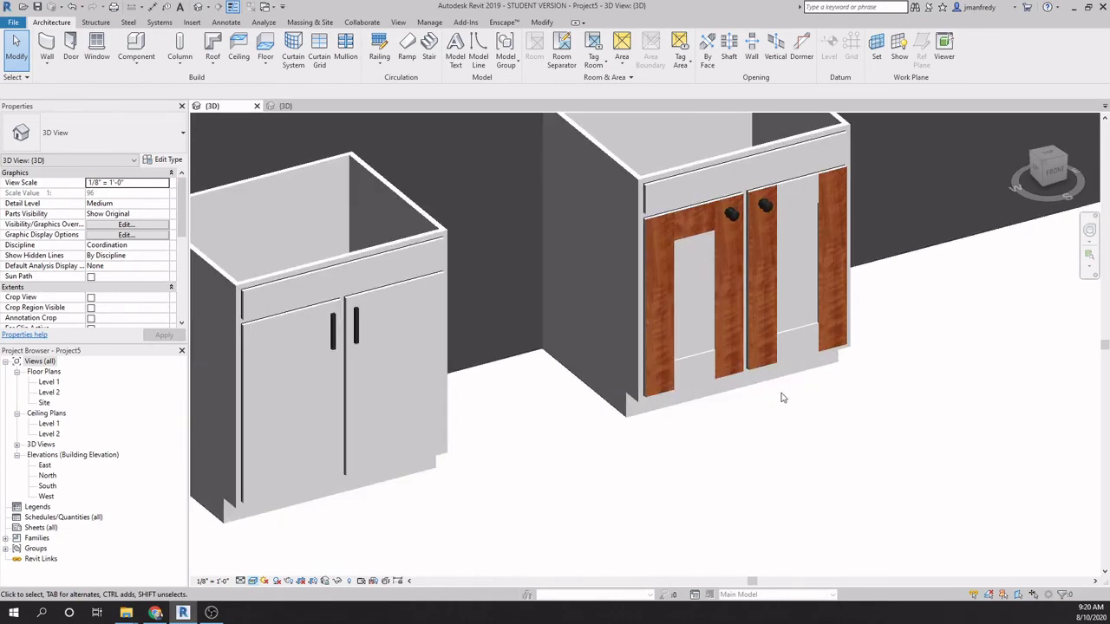
scroll(783, 399, down, 5)
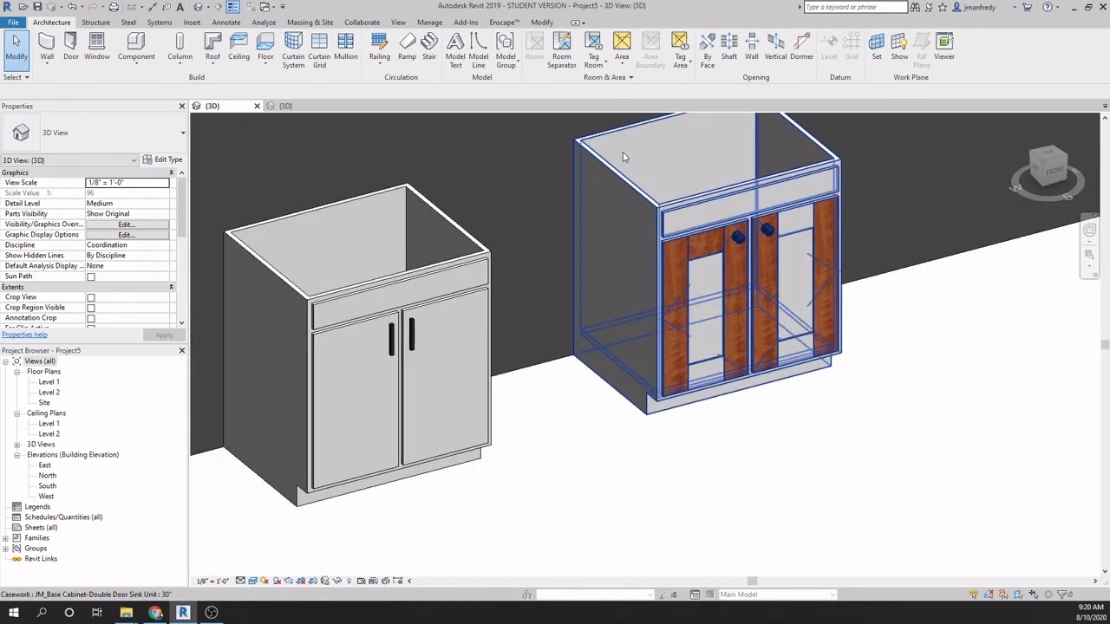
scroll(852, 460, down, 2)
scroll(694, 284, up, 4)
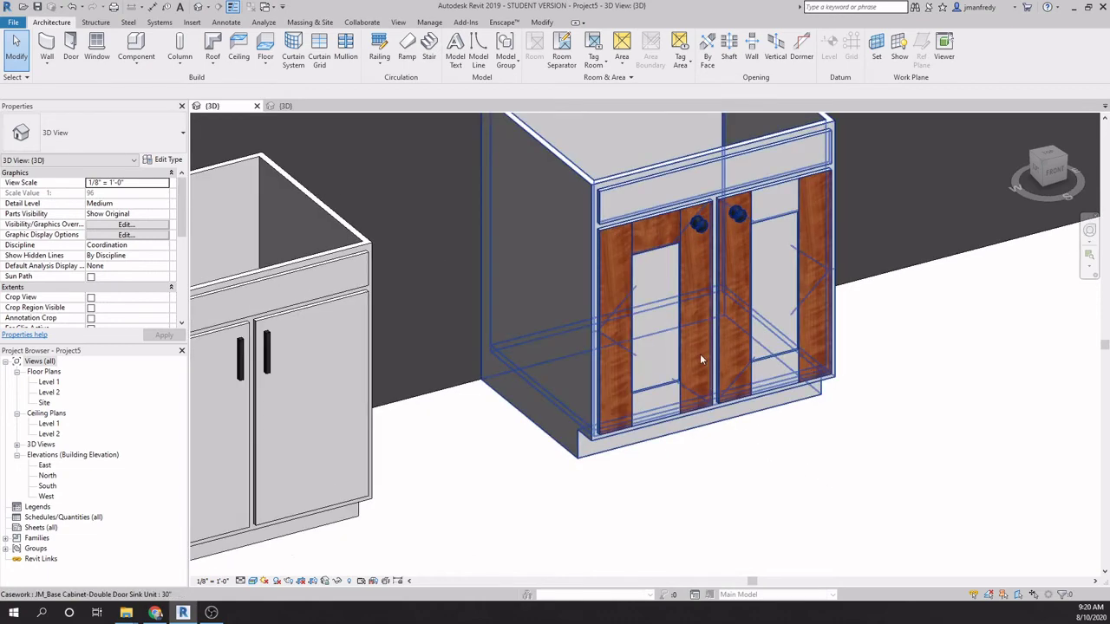
scroll(646, 260, up, 2)
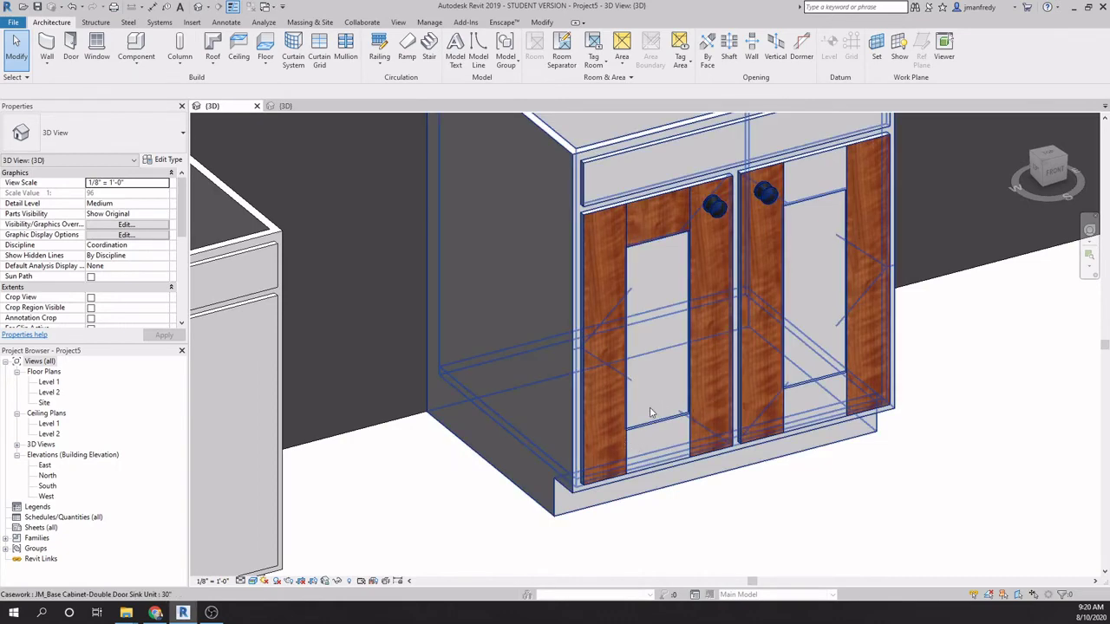
scroll(665, 207, up, 4)
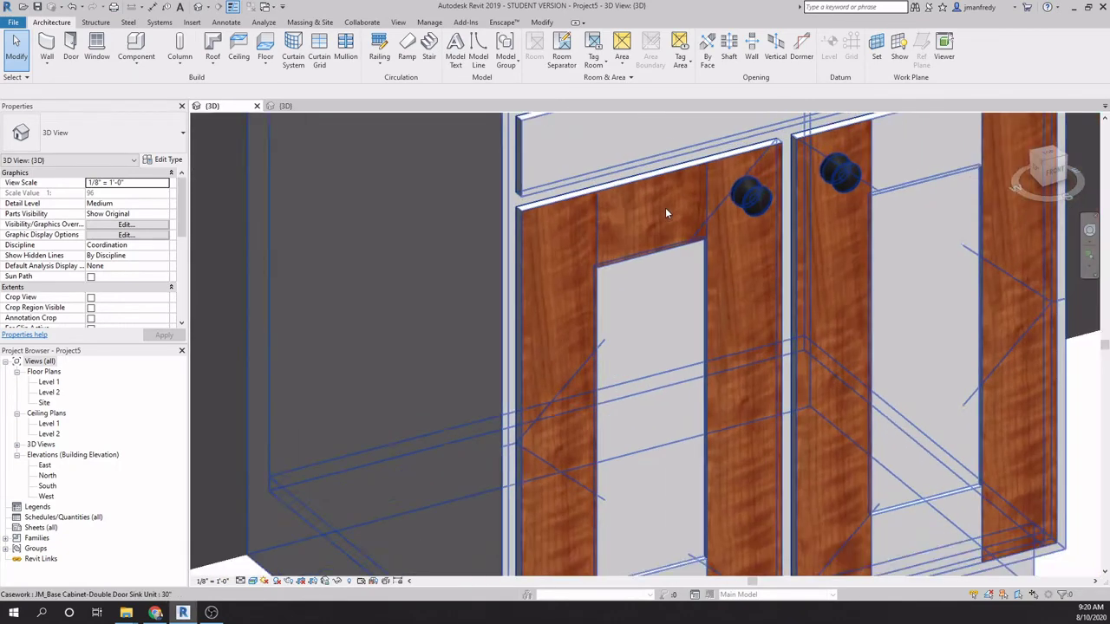
scroll(605, 185, up, 2)
scroll(636, 214, down, 2)
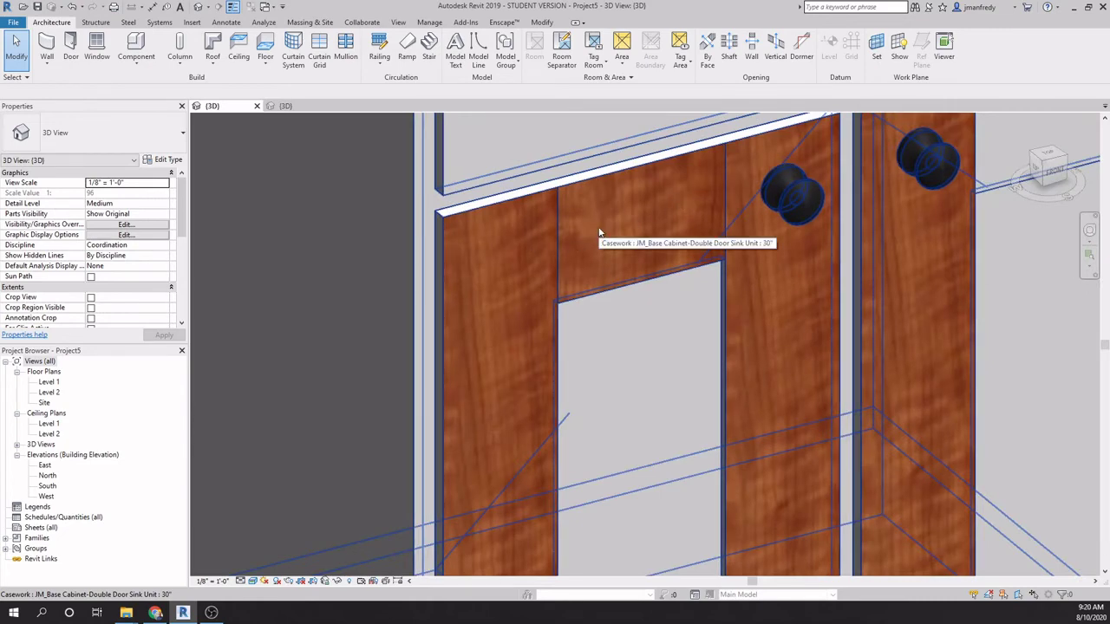
scroll(619, 230, down, 5)
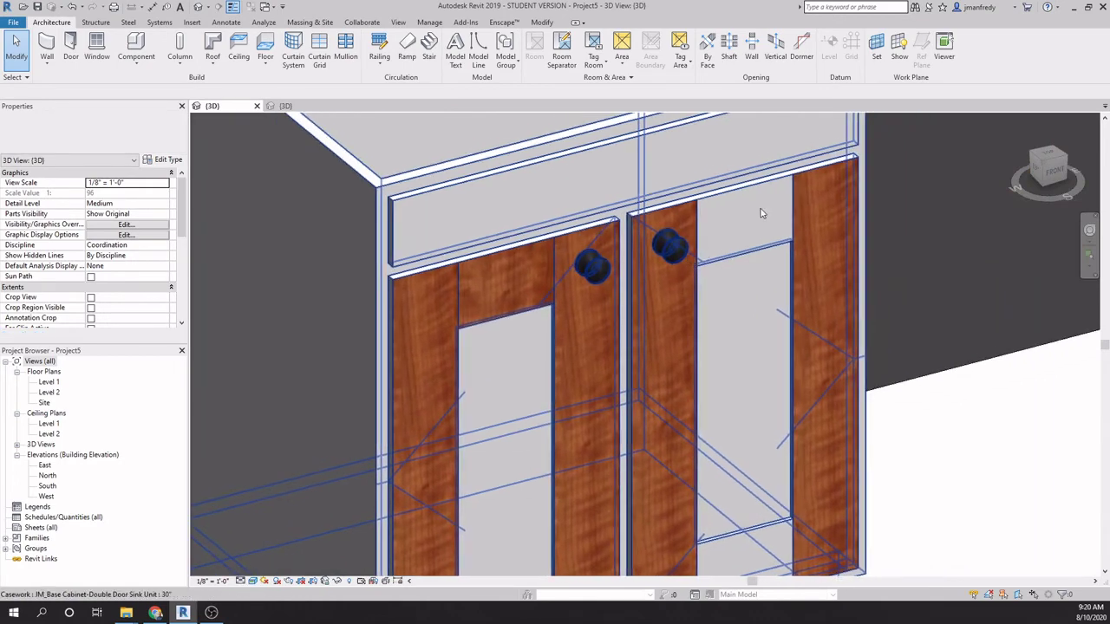
scroll(768, 454, down, 5)
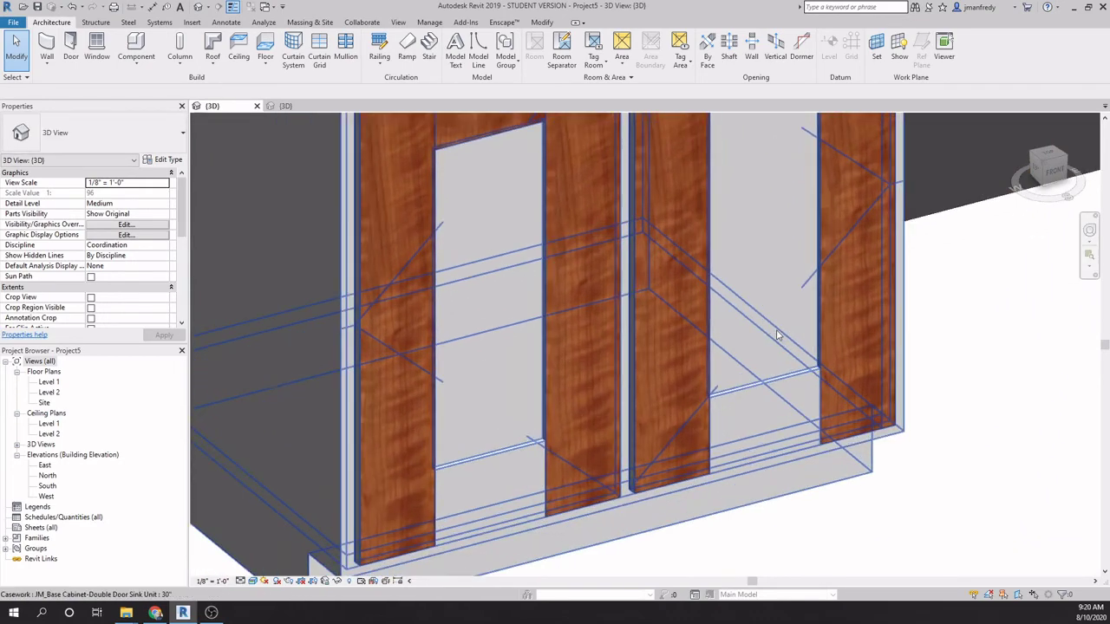
shift+middle_drag(805, 409, 852, 391)
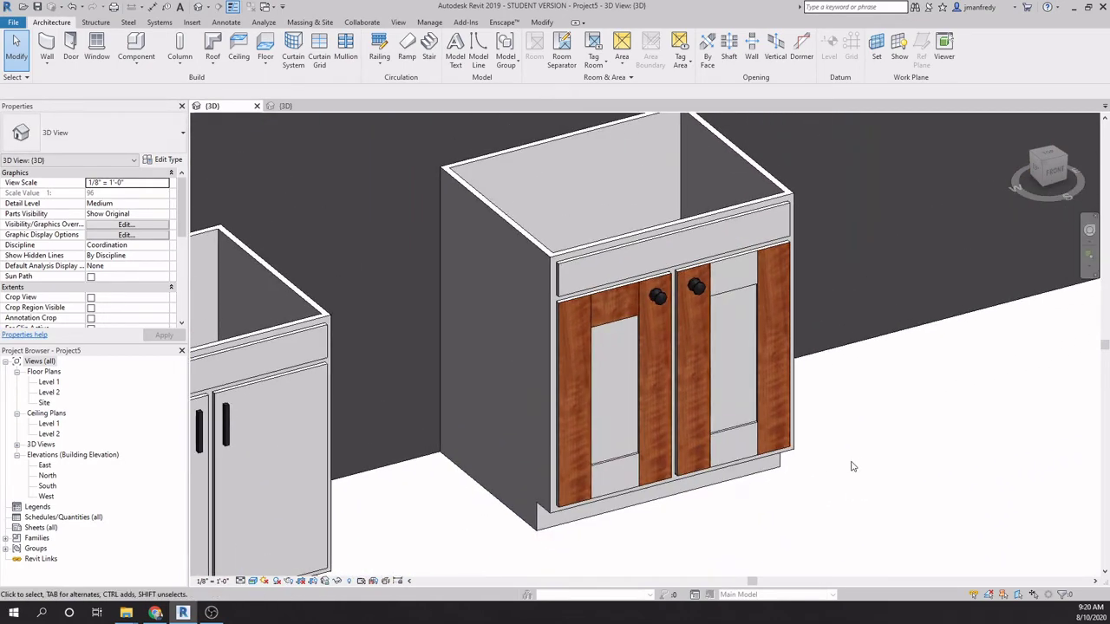
scroll(845, 474, up, 2)
shift+middle_drag(844, 473, 761, 363)
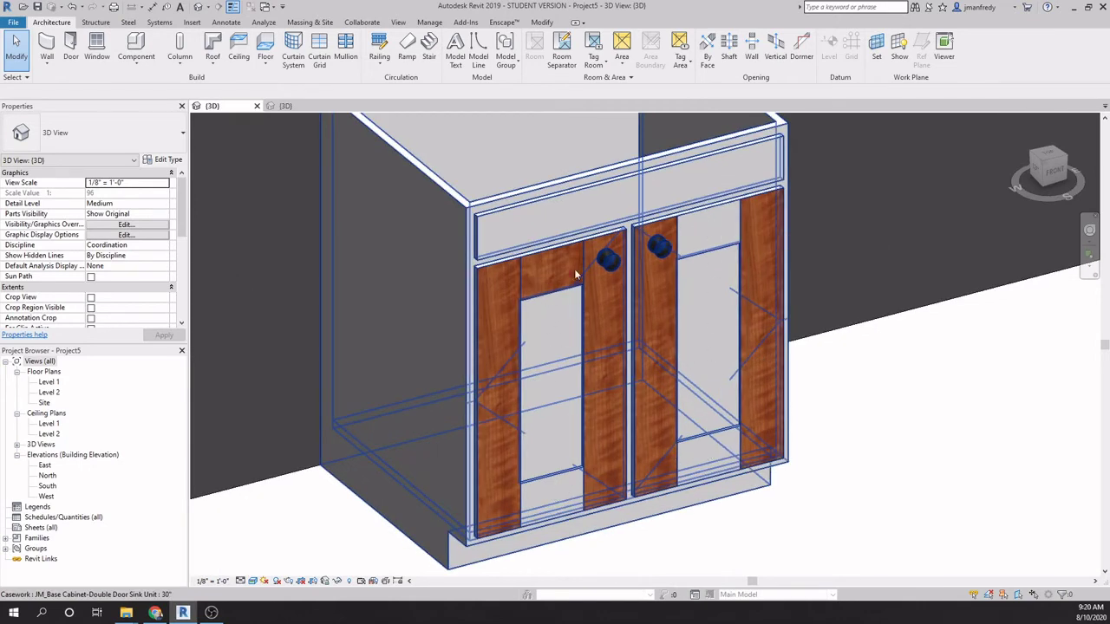
shift+middle_drag(855, 421, 903, 468)
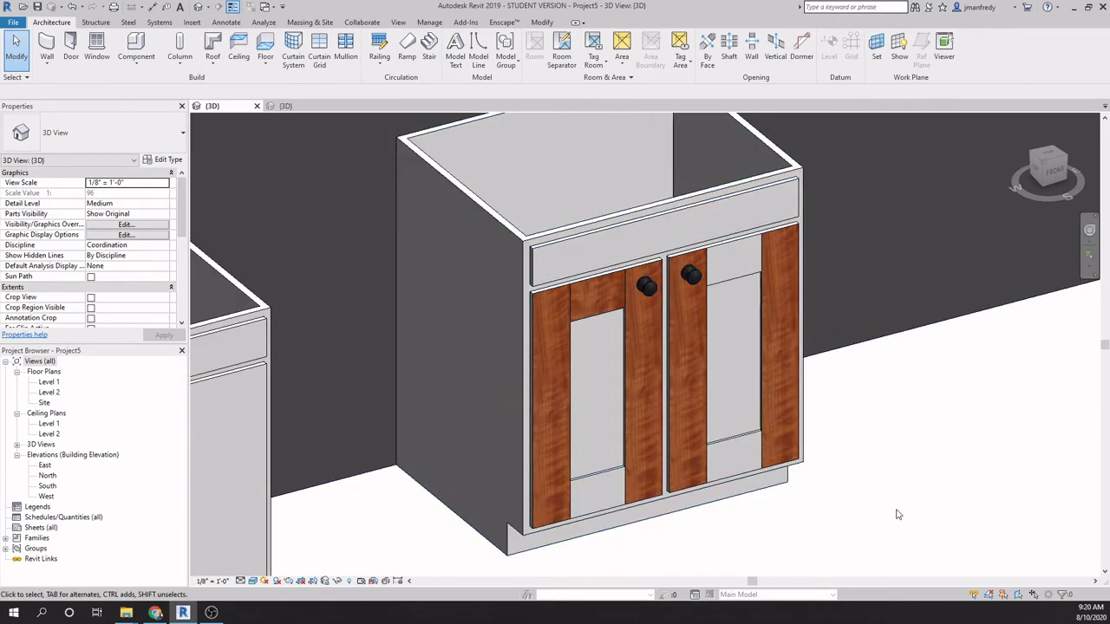
shift+middle_drag(957, 491, 937, 520)
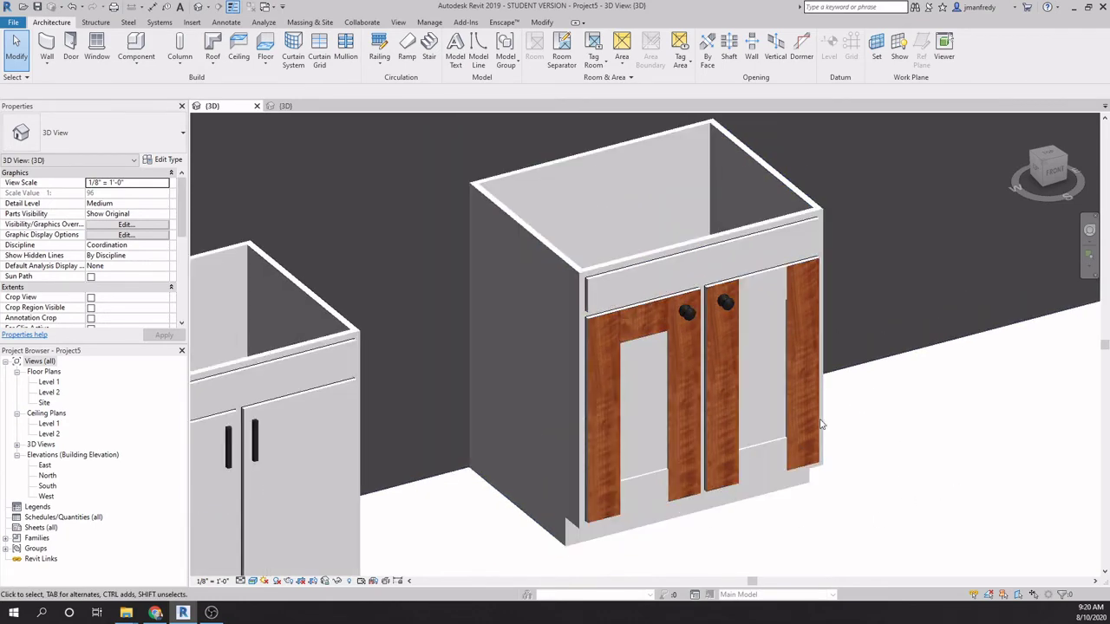
Step: Review the cabinet, door/drawer and handle materials in the placed 30" cabinet's type properties without changing them
click(516, 224)
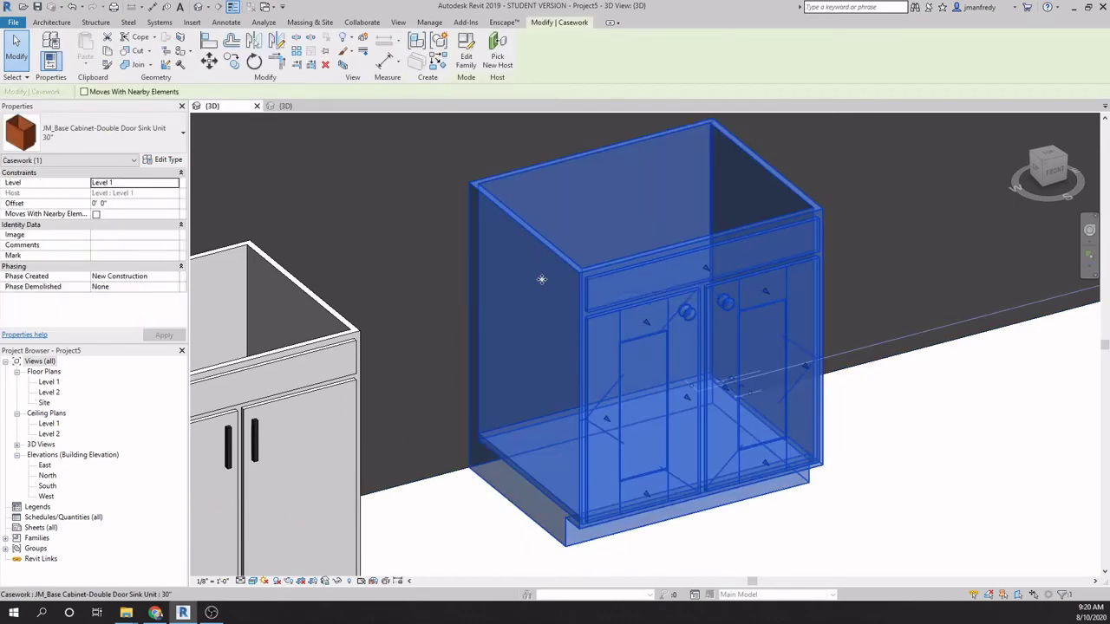
click(167, 160)
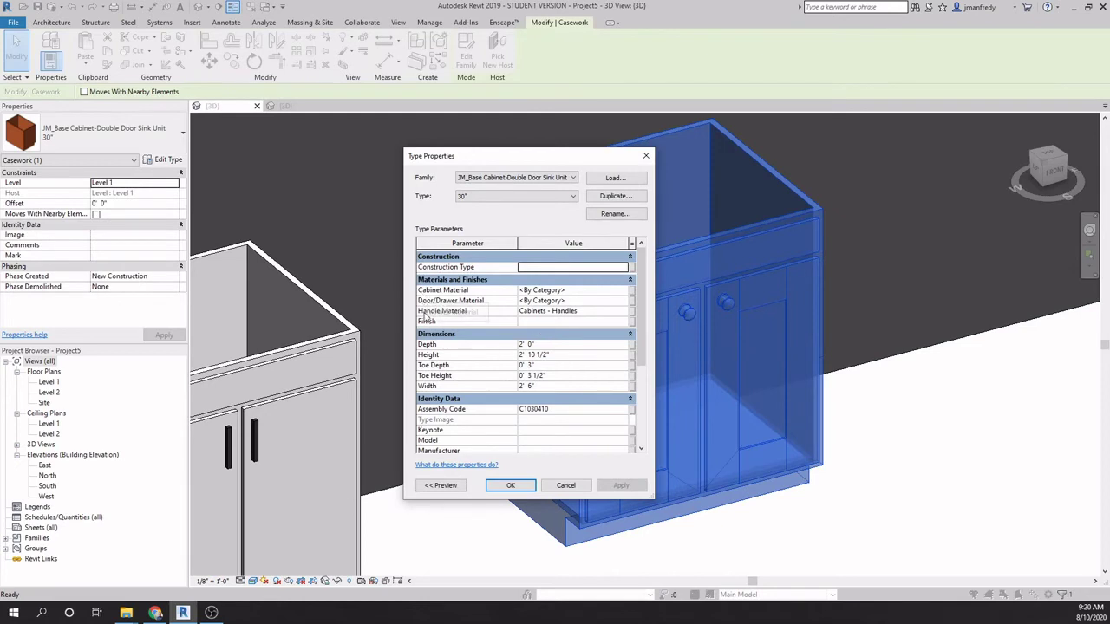
click(540, 312)
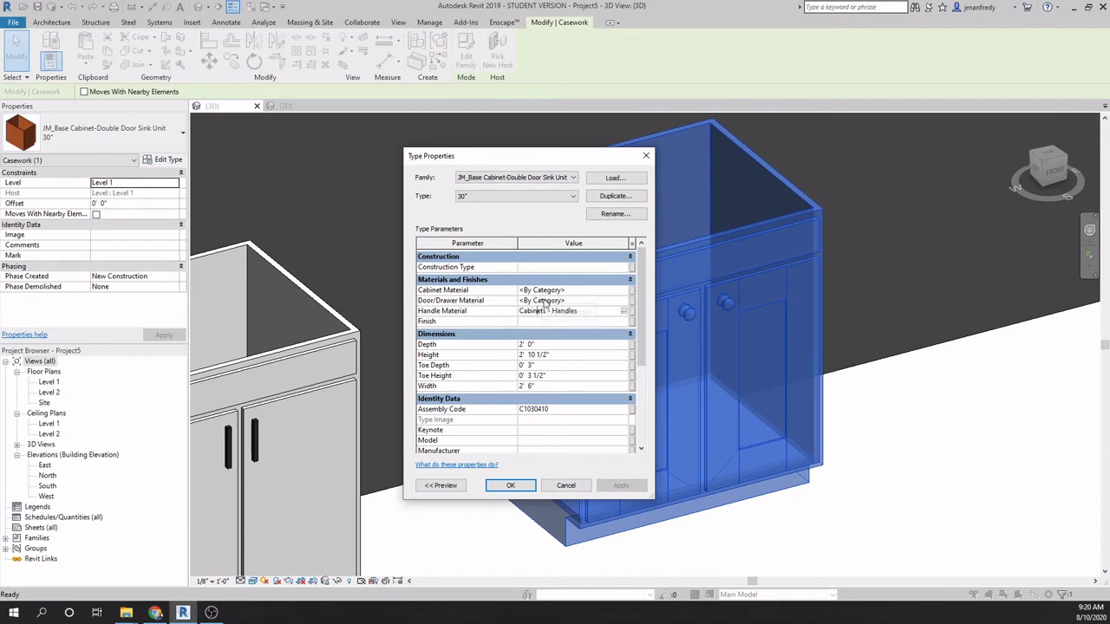
click(566, 485)
key(Escape)
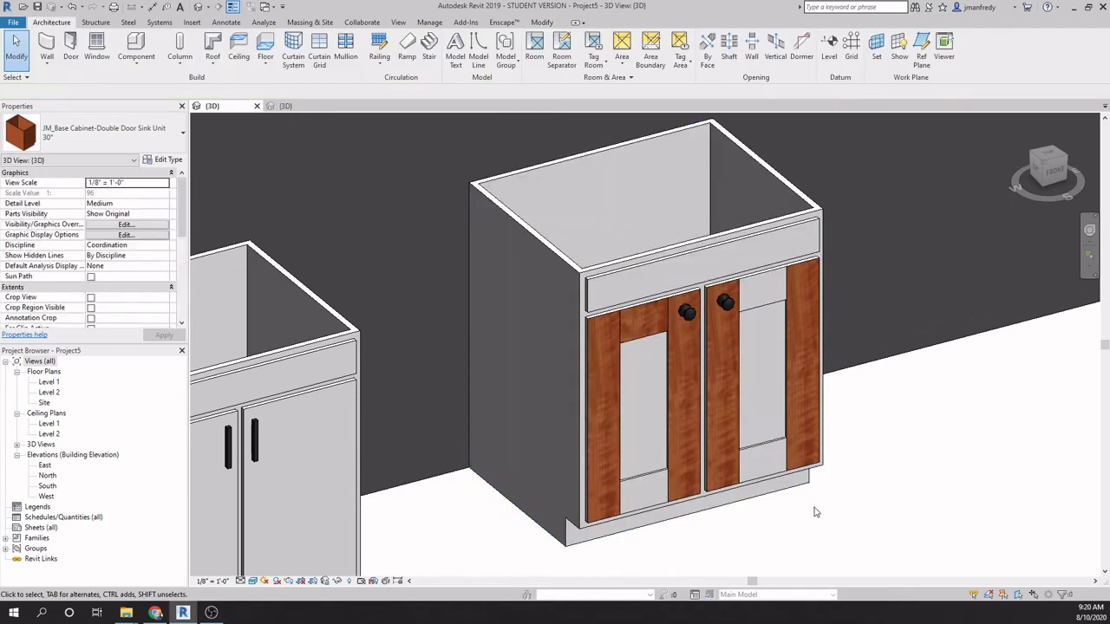
Step: In the sink cabinet family's 3D view, paint the remaining top and bottom door rails with JM CHERRY HORIZONTAL
scroll(885, 505, up, 3)
middle_drag(884, 505, 798, 454)
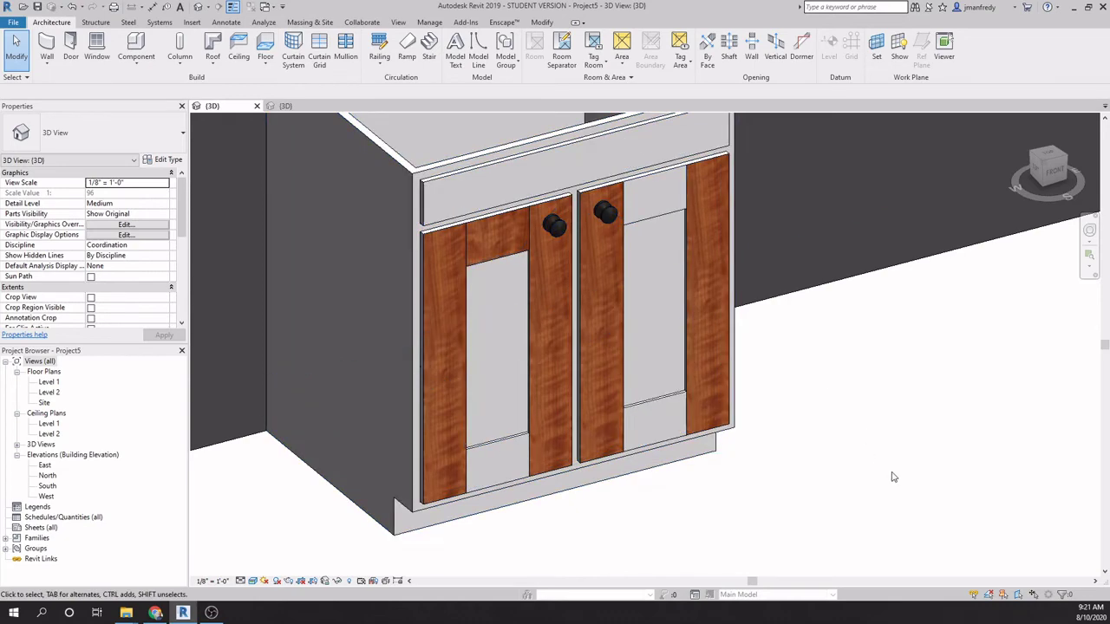
shift+middle_drag(898, 478, 852, 469)
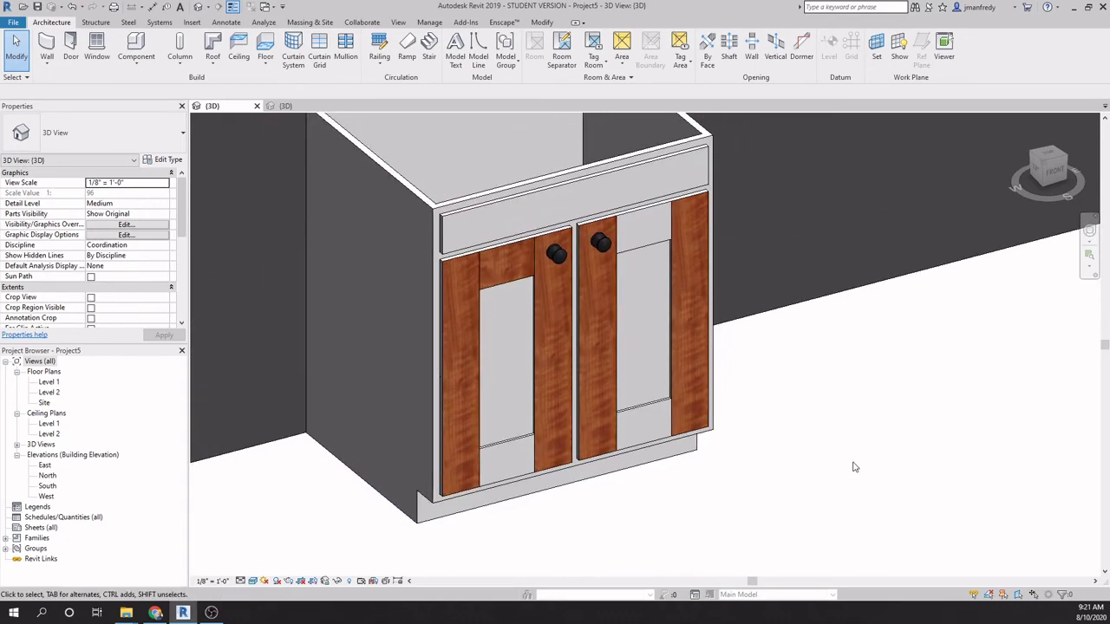
scroll(719, 351, up, 3)
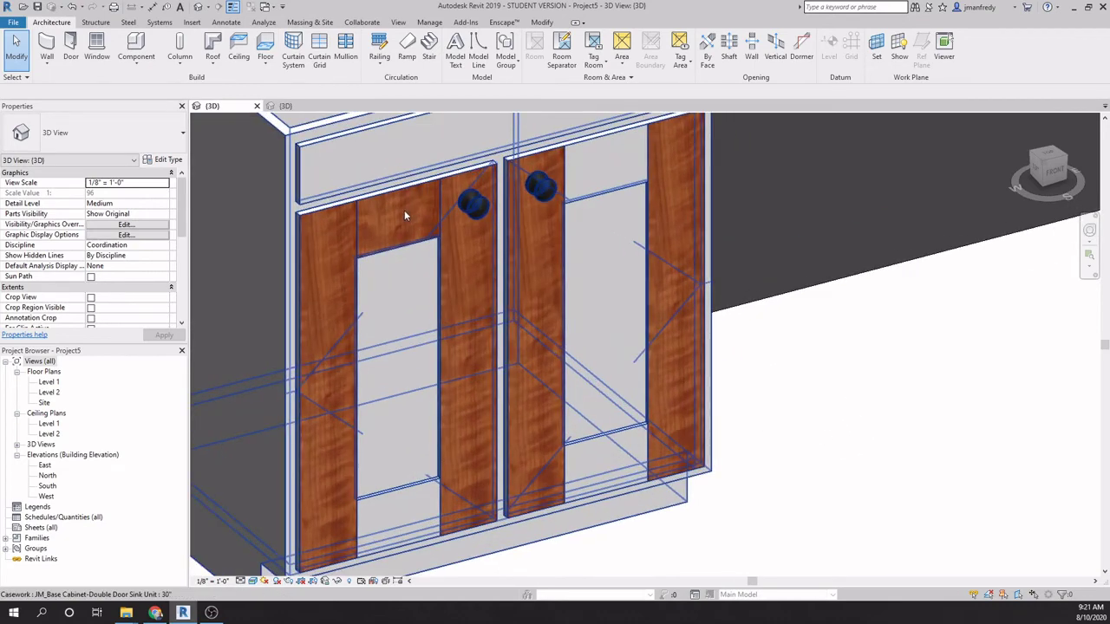
scroll(691, 328, down, 3)
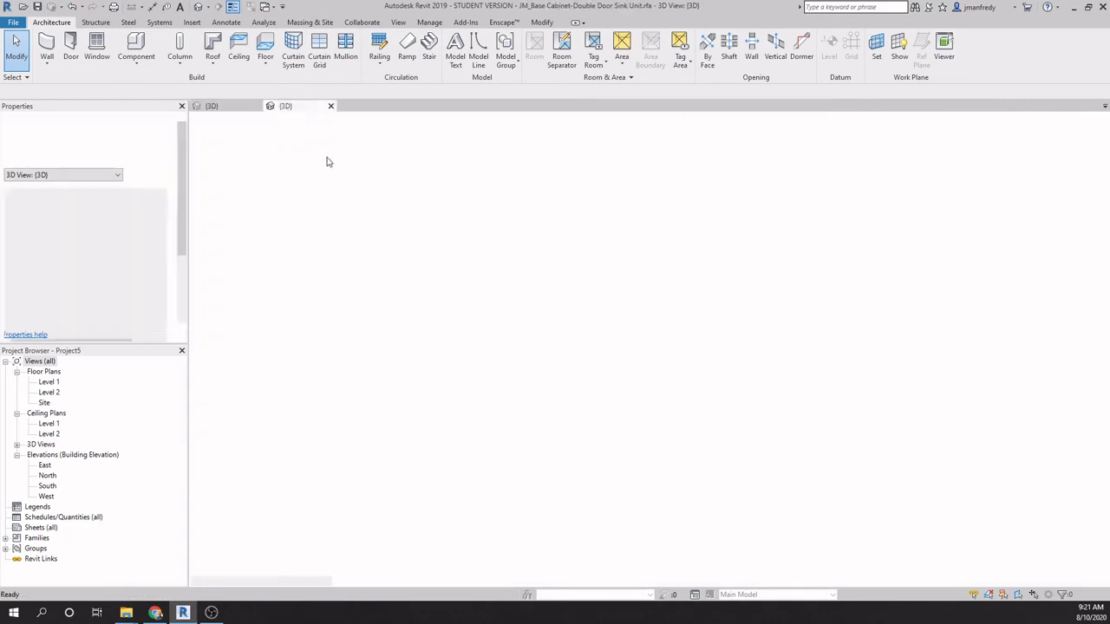
scroll(338, 364, up, 2)
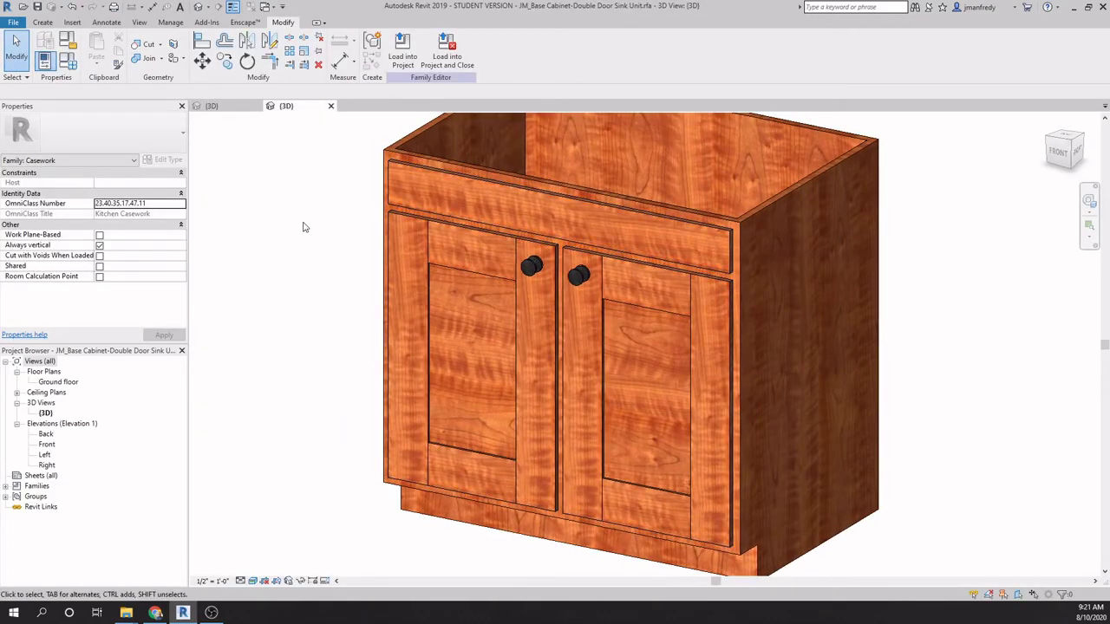
click(182, 59)
click(195, 76)
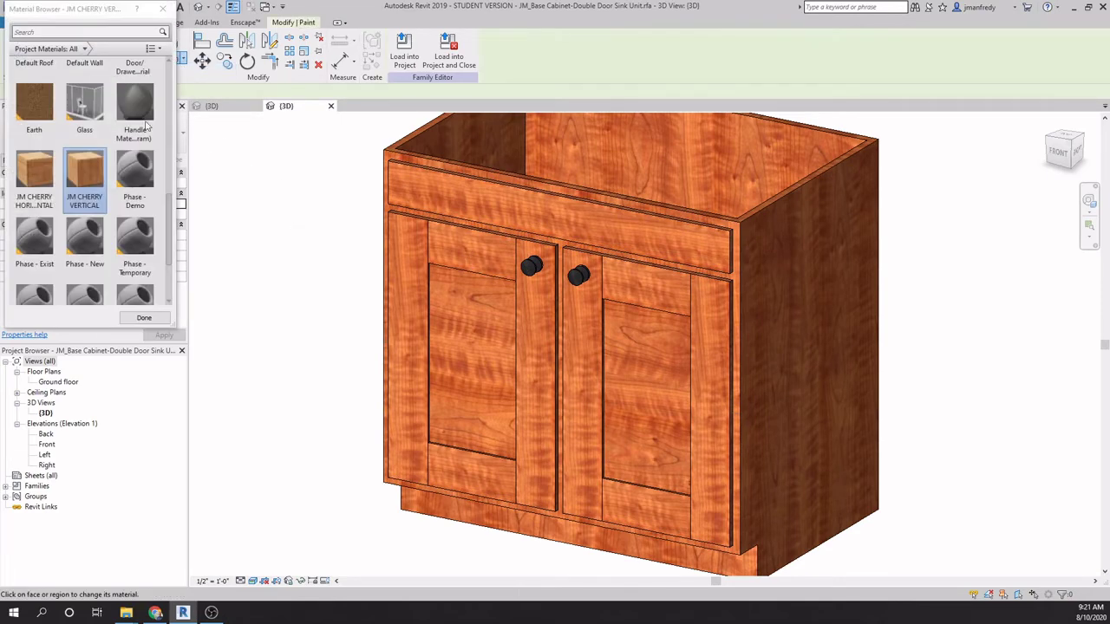
click(35, 173)
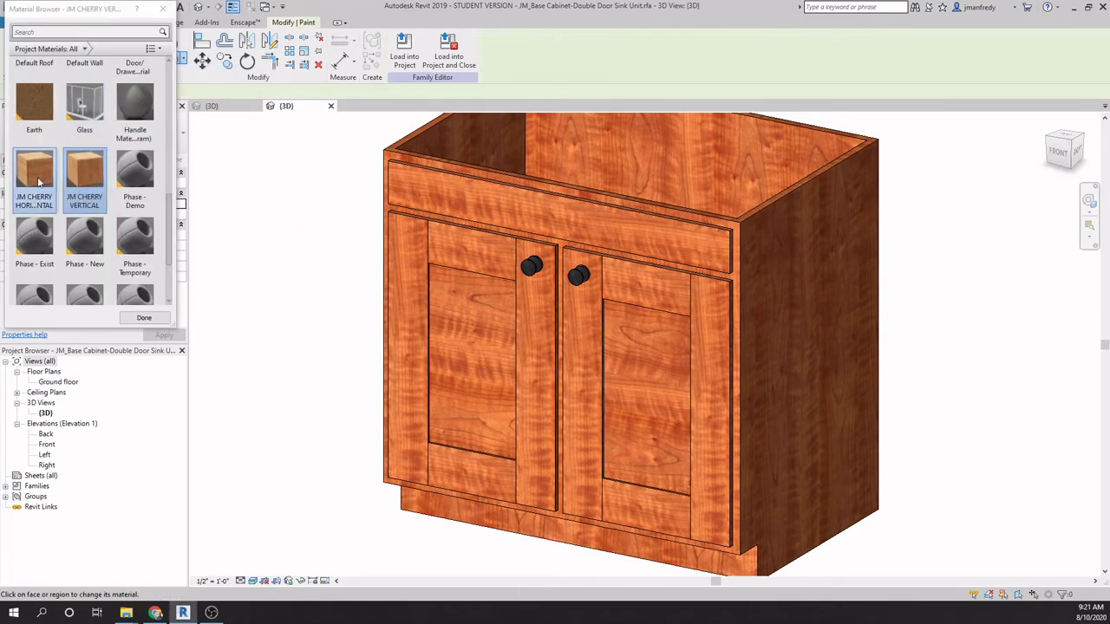
click(467, 247)
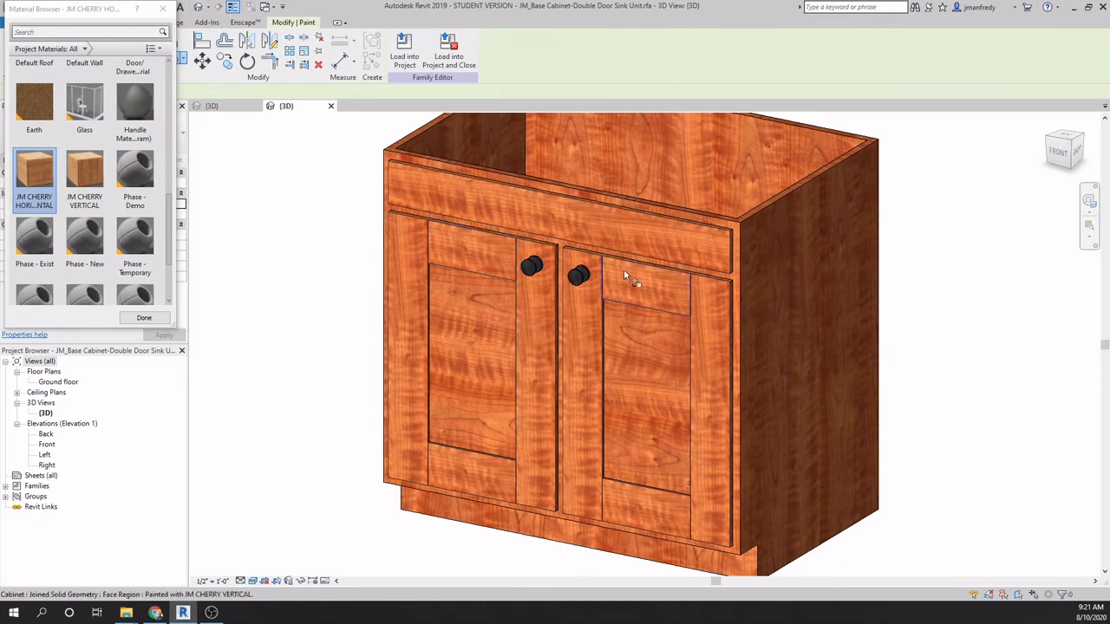
click(651, 444)
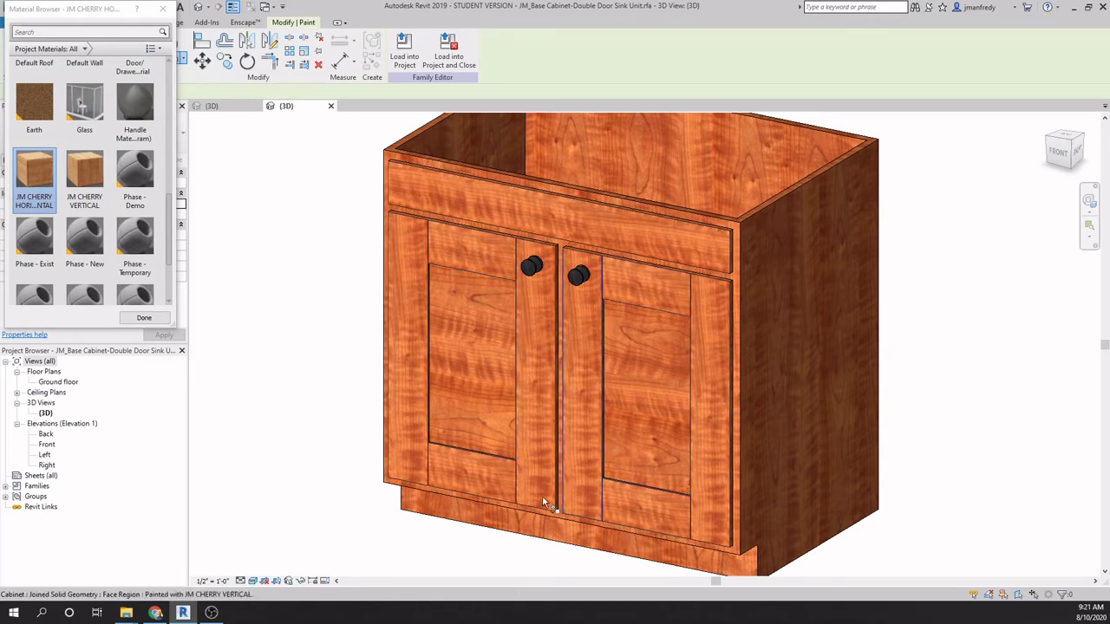
click(474, 477)
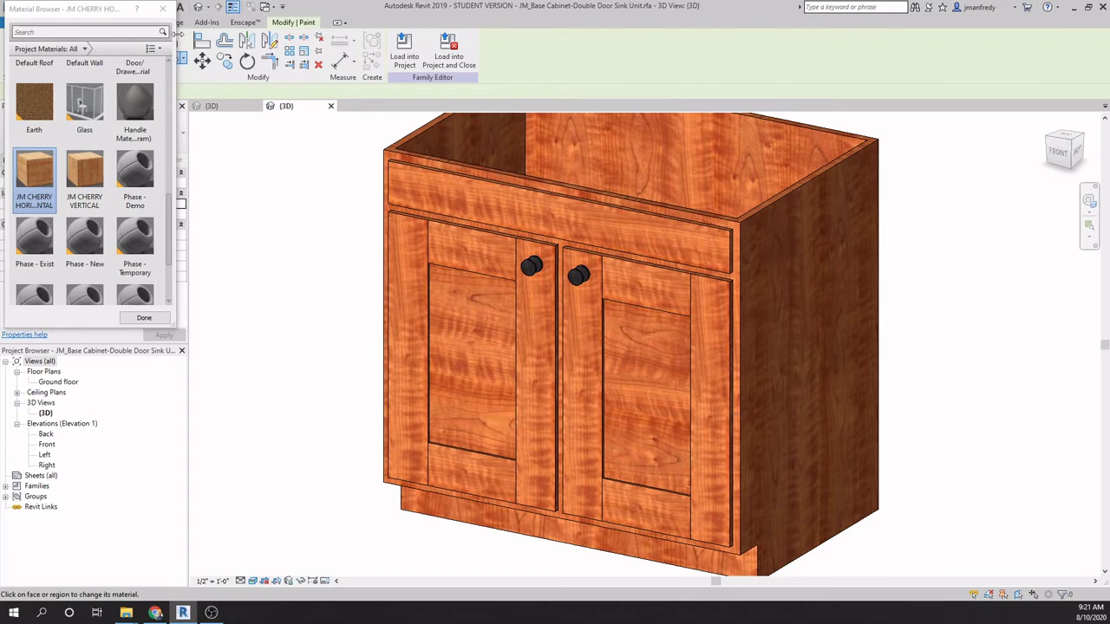
click(162, 9)
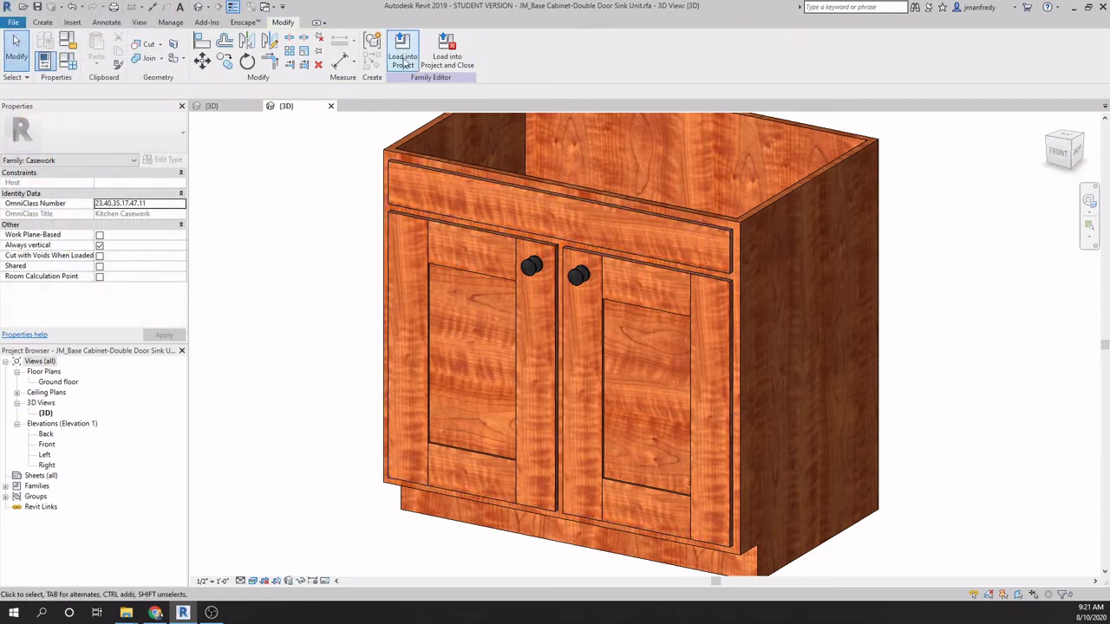
Step: Load the repainted sink cabinet family into the project, overwriting the existing version
click(404, 69)
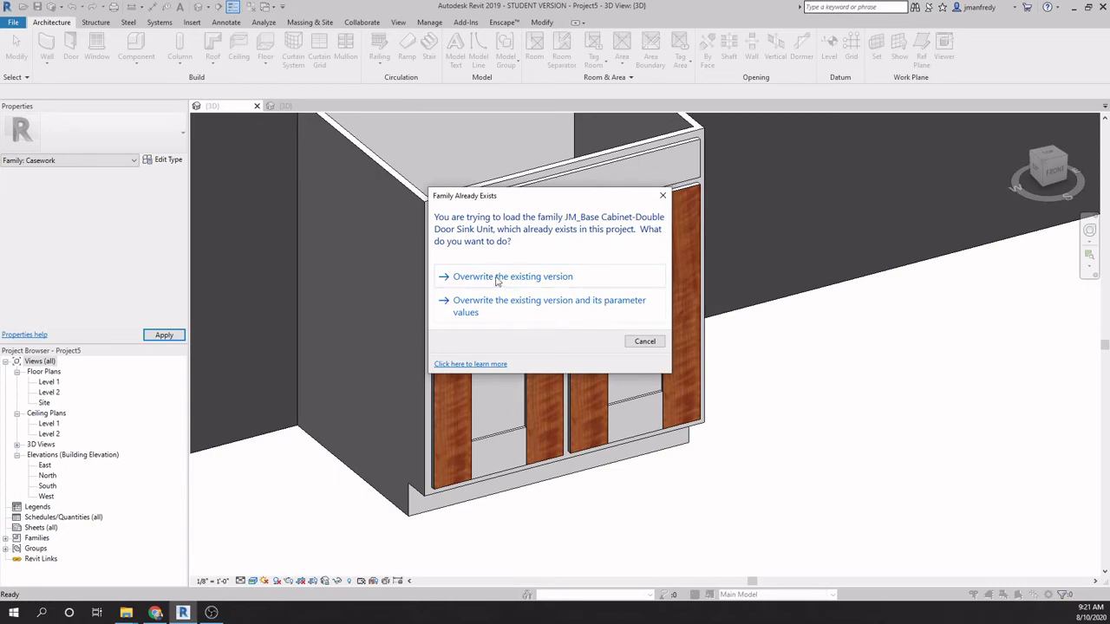
click(517, 278)
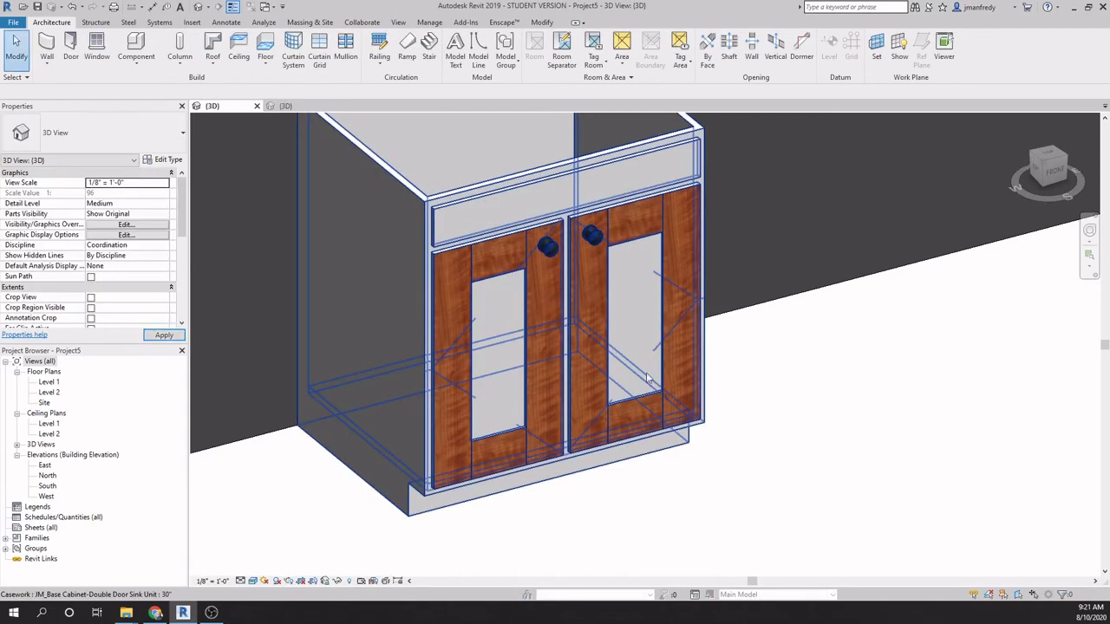
scroll(508, 512, up, 5)
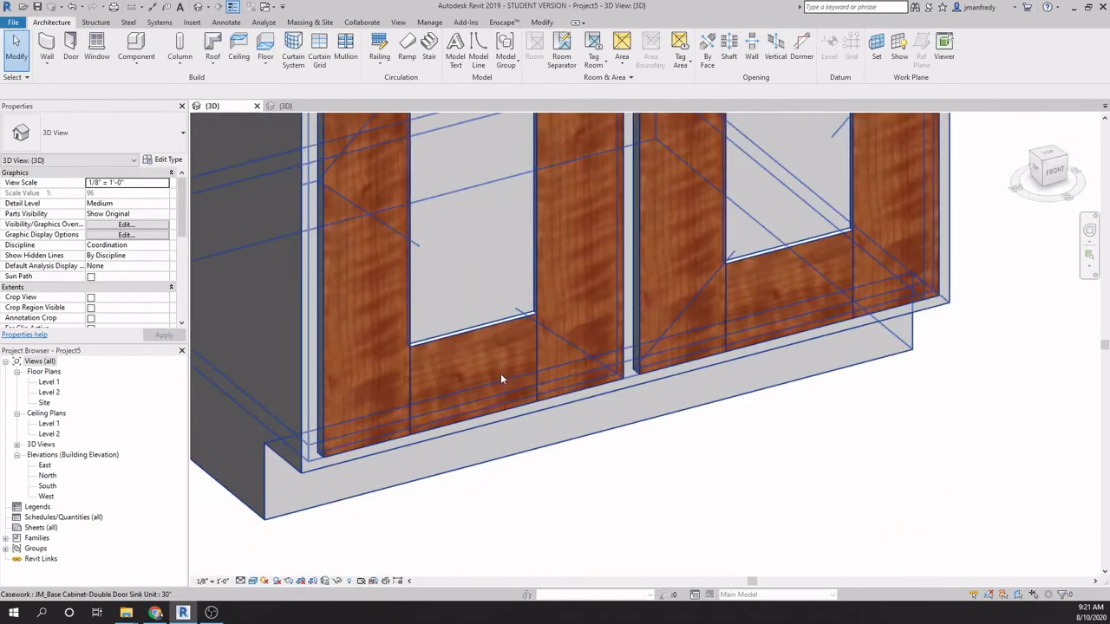
scroll(510, 379, down, 8)
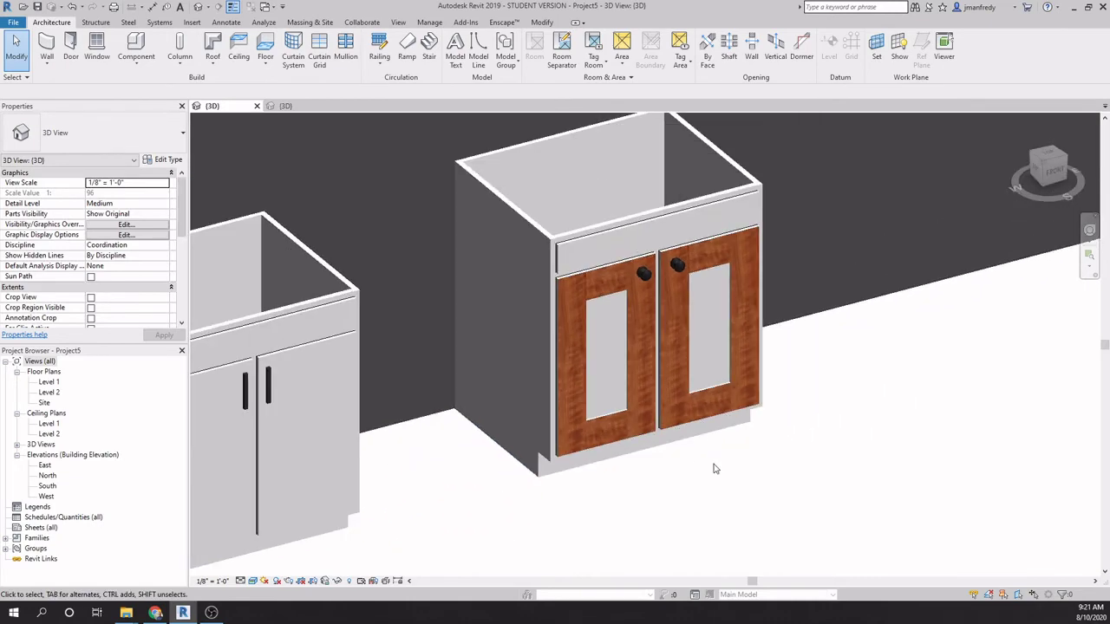
Step: In the 30" double door sink cabinet's type properties, set Cabinet Material to JM CHERRY VERTICAL
middle_drag(795, 489, 869, 446)
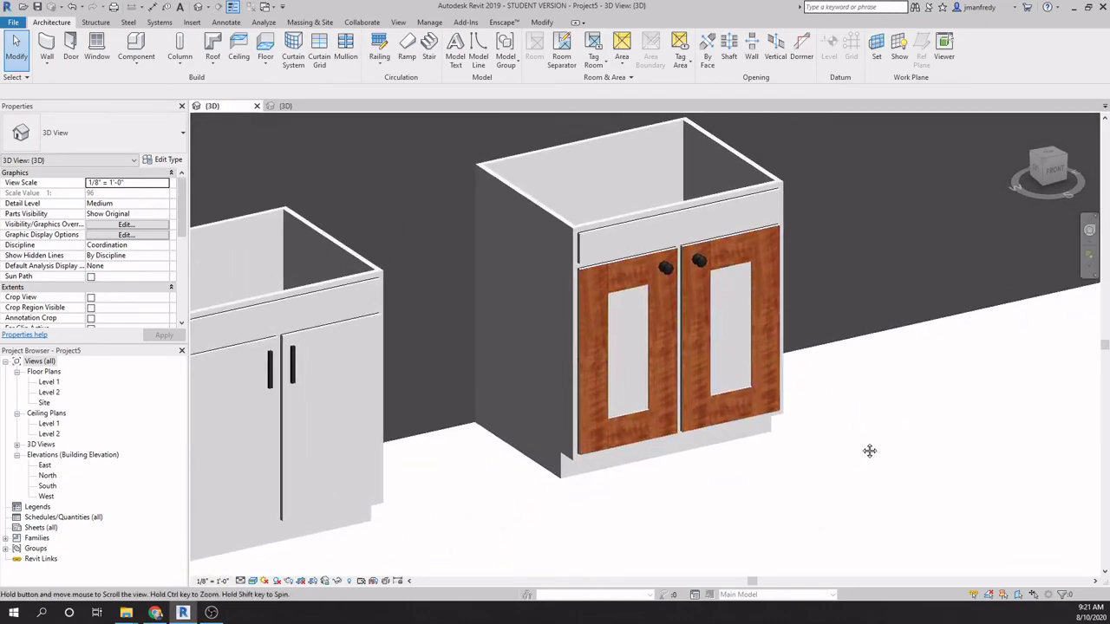
scroll(858, 451, up, 1)
scroll(461, 321, up, 2)
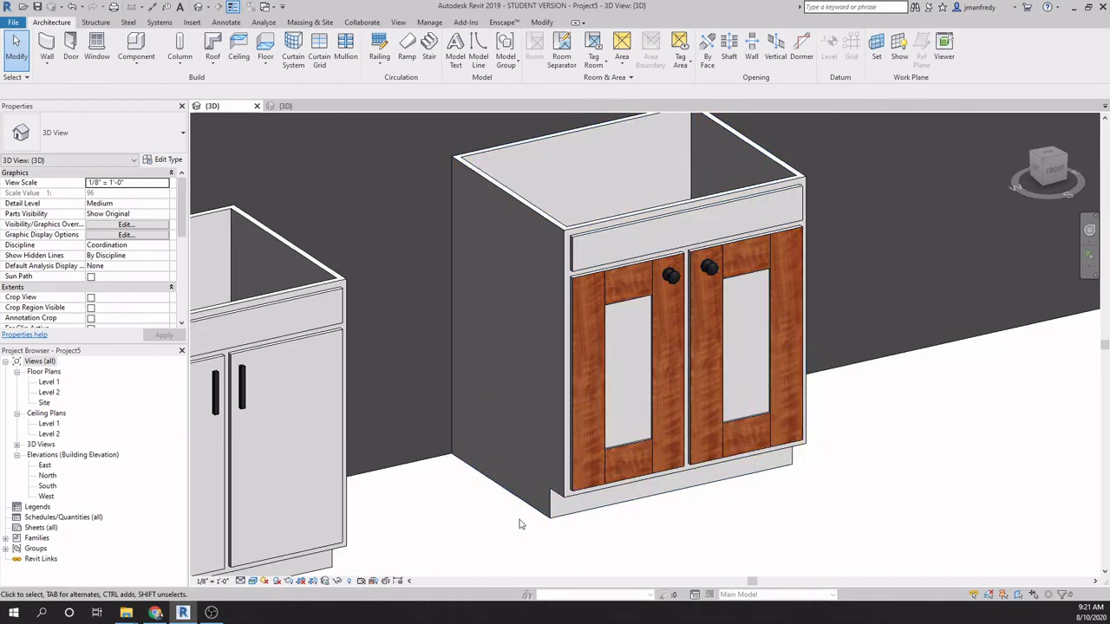
scroll(436, 306, up, 2)
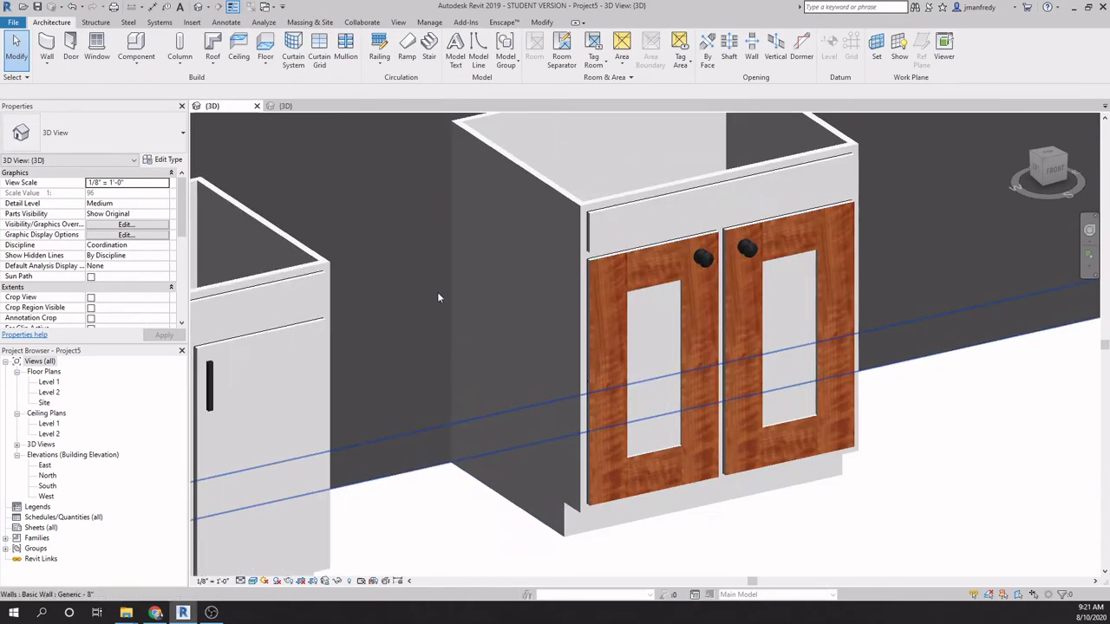
scroll(506, 263, down, 3)
click(515, 206)
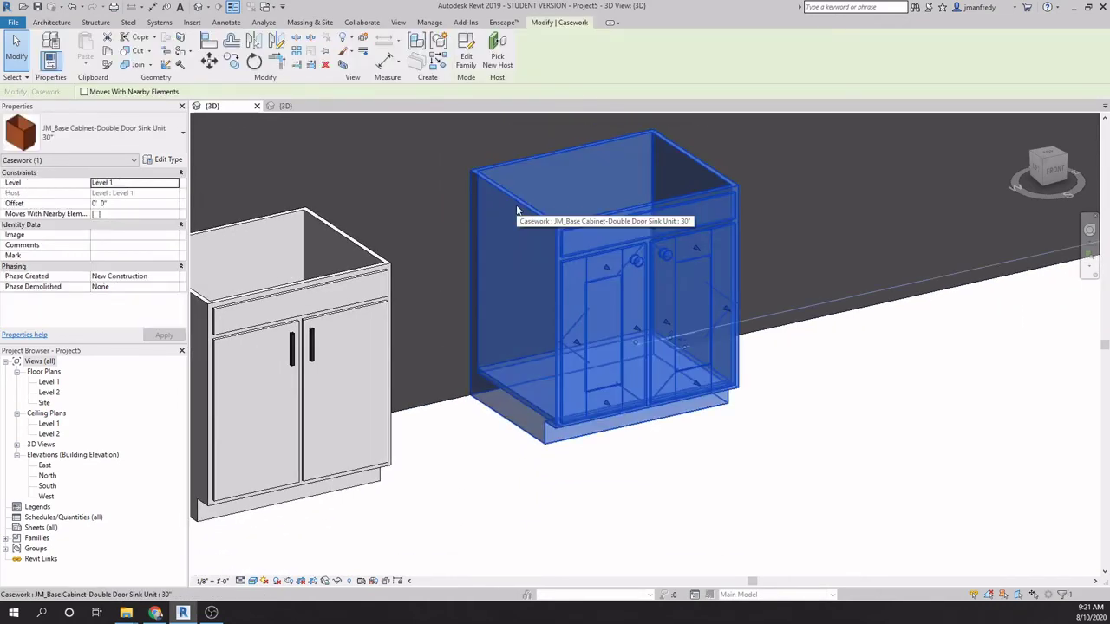
click(163, 159)
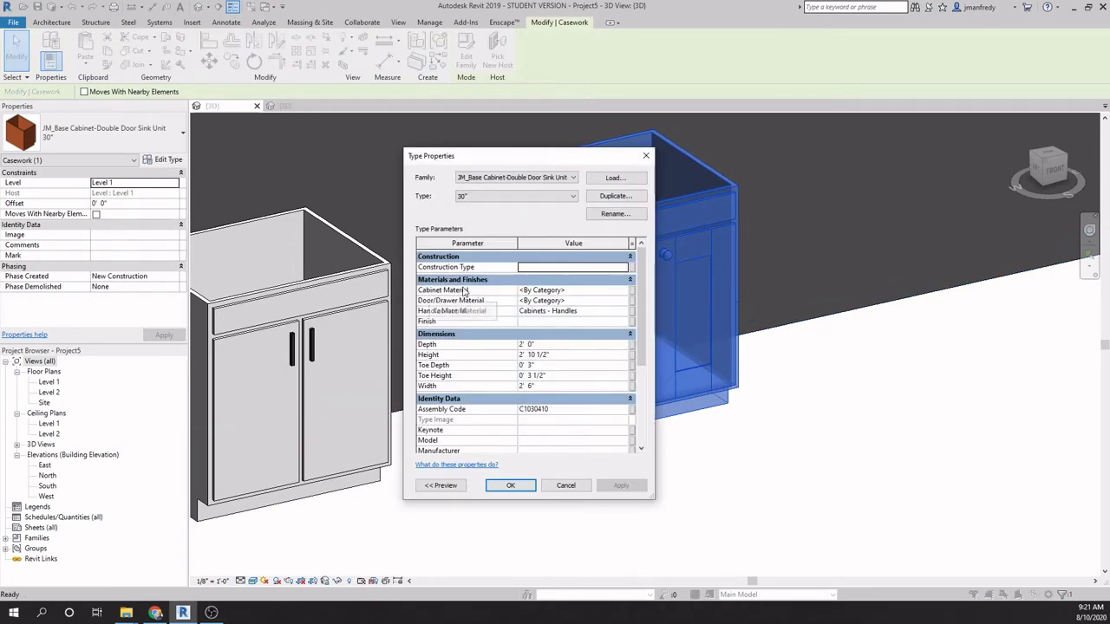
click(590, 291)
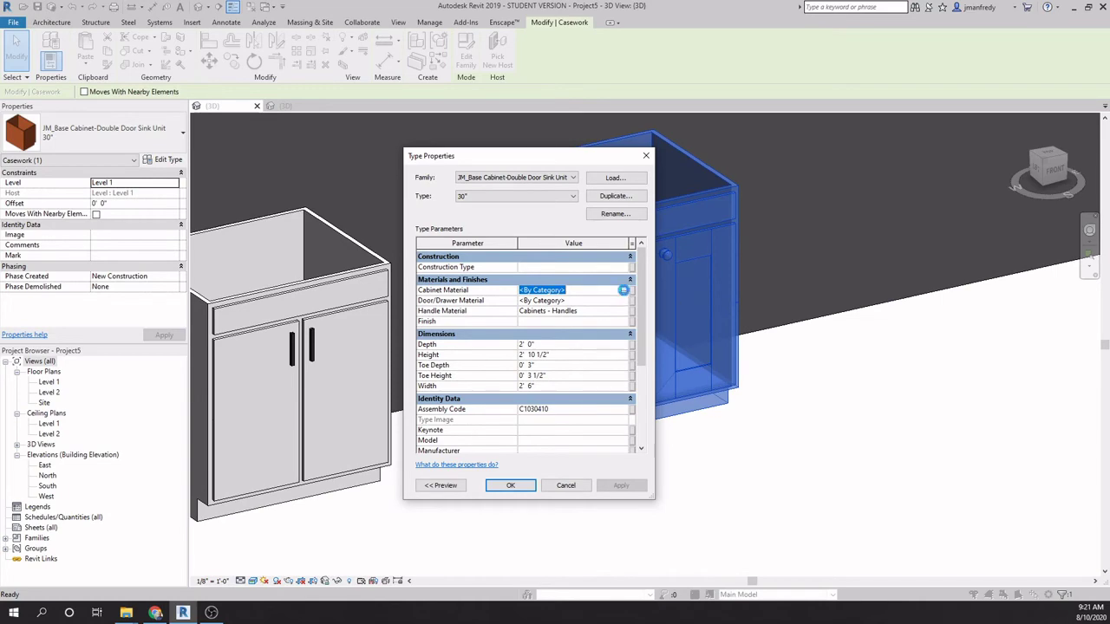
click(623, 291)
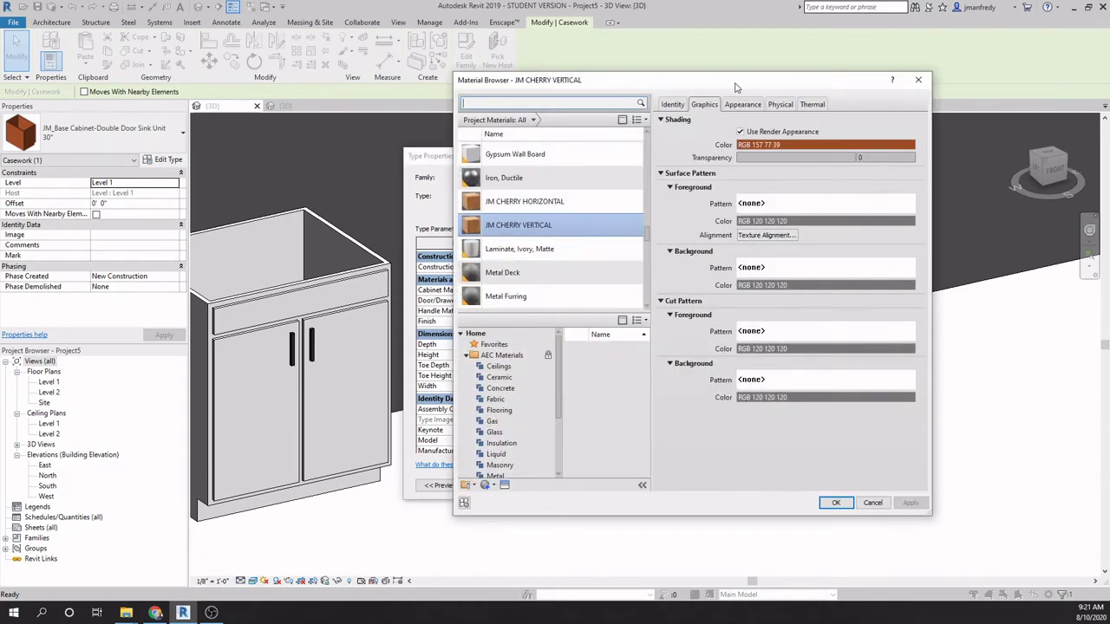
drag(736, 88, 331, 228)
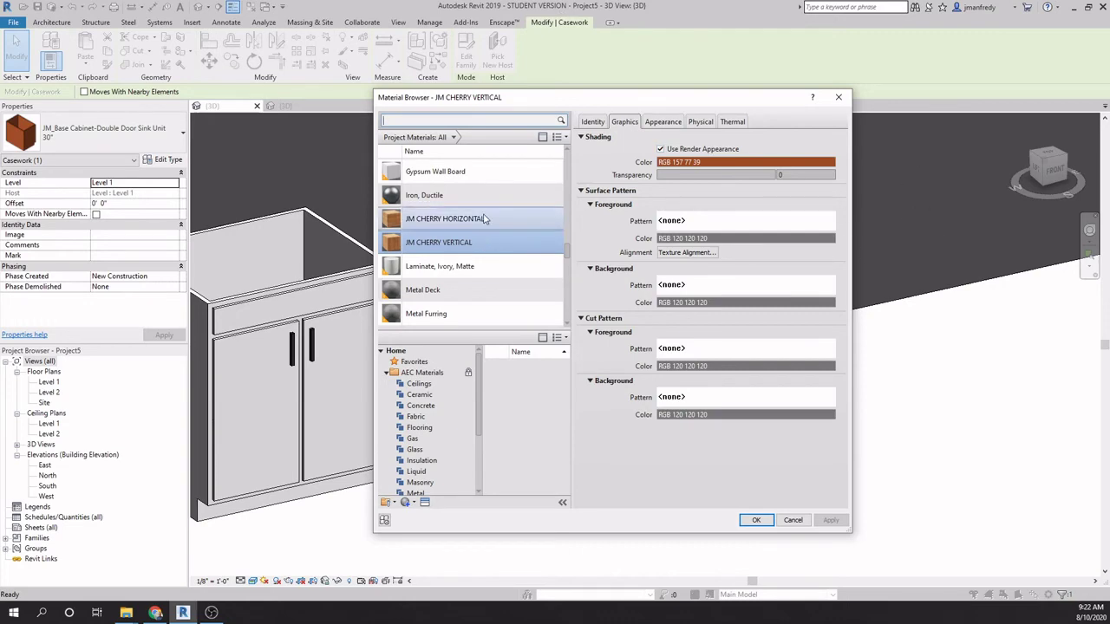
drag(564, 105, 556, 146)
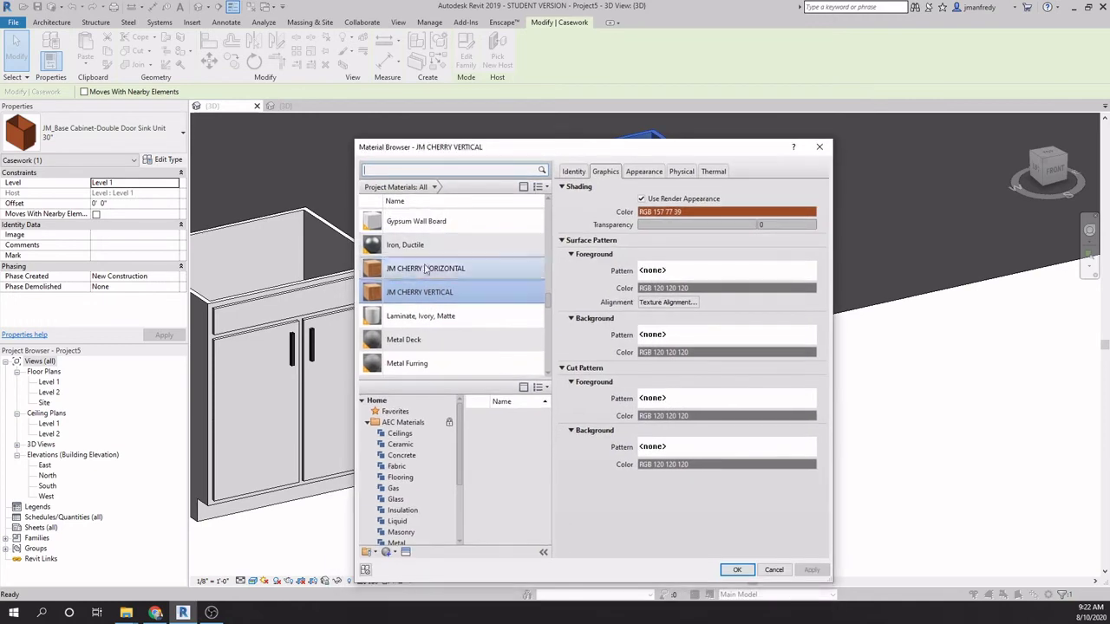
double_click(442, 299)
Step: Set the cabinet type's Door/Drawer Material to JM CHERRY HORIZONTAL and accept the type properties
click(595, 302)
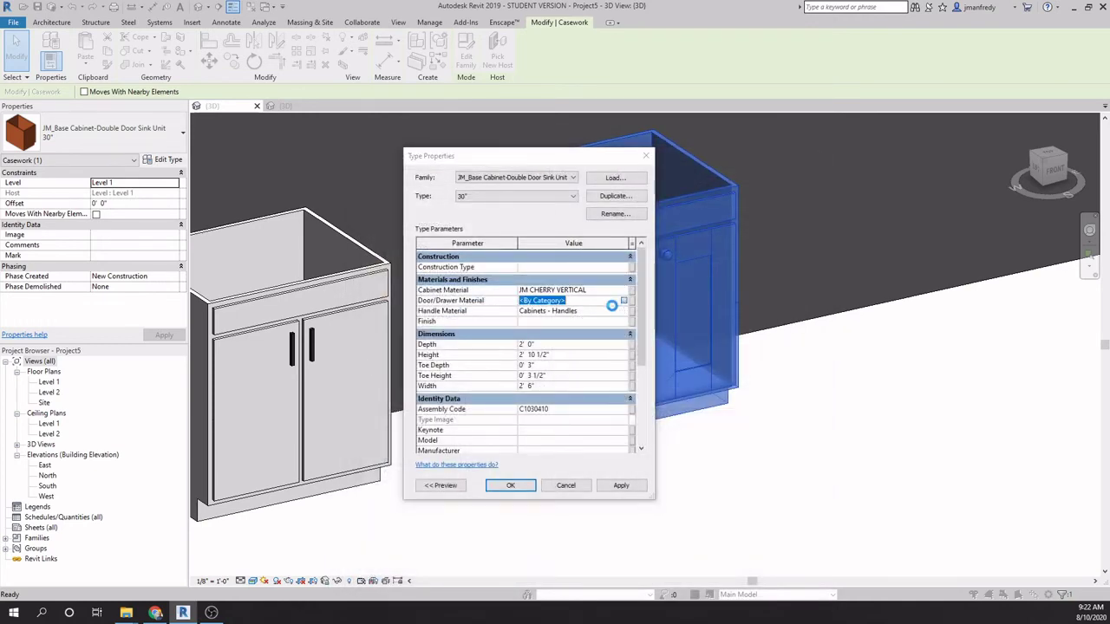
click(617, 303)
double_click(451, 268)
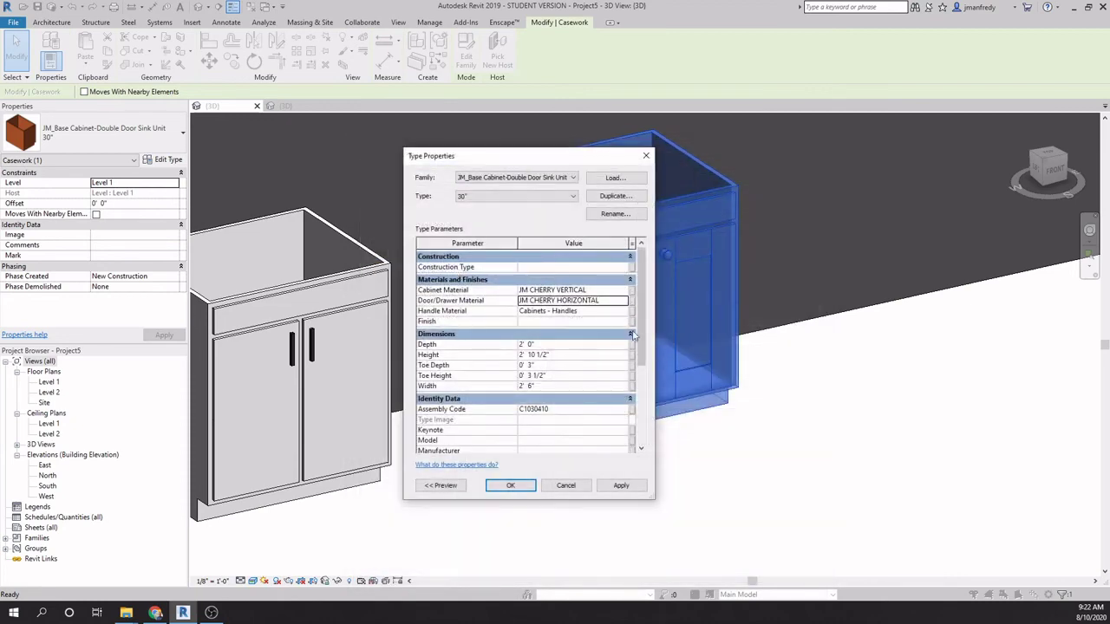
click(597, 312)
click(509, 485)
Step: Examine the wood grain on the sink cabinet's doors, drawer front and sides in the project's 3D view
scroll(664, 453, up, 3)
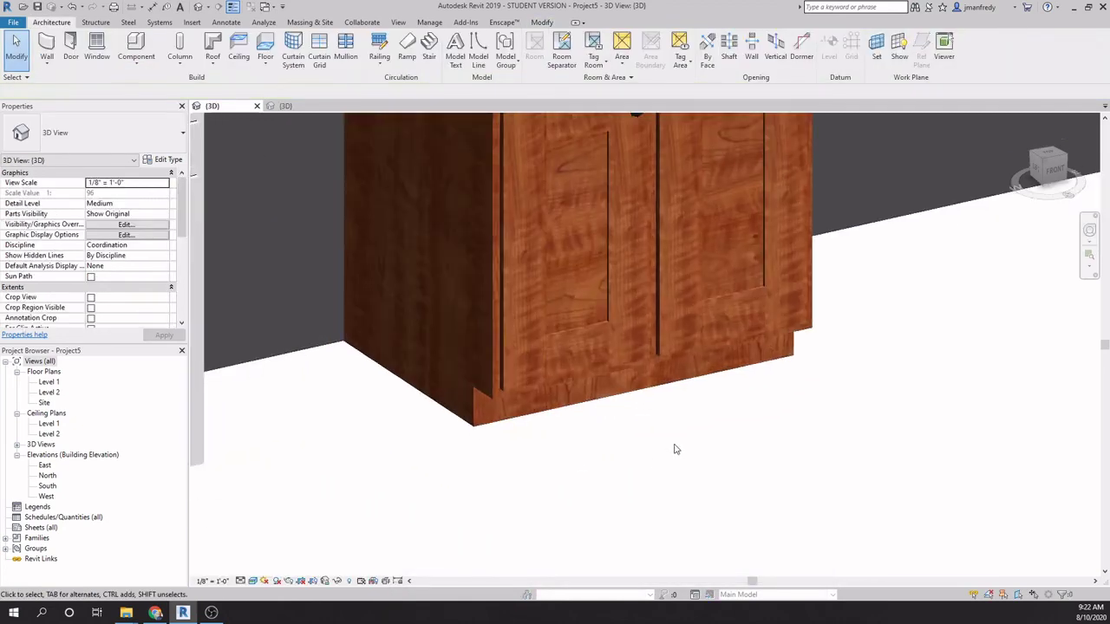
scroll(696, 535, down, 1)
scroll(696, 536, down, 1)
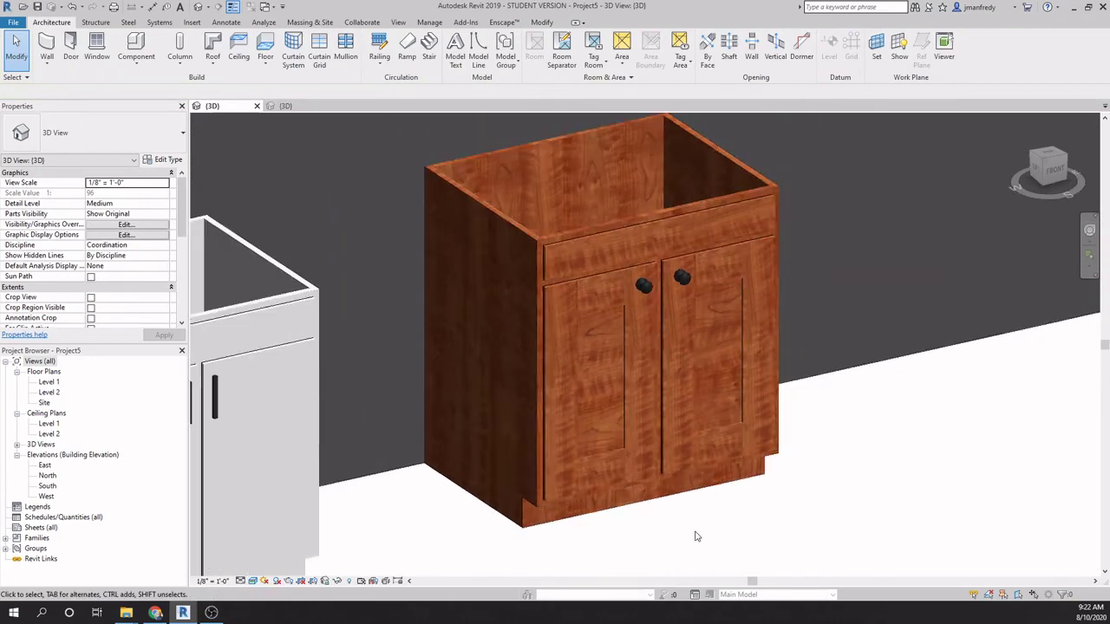
scroll(696, 537, up, 2)
scroll(841, 465, up, 2)
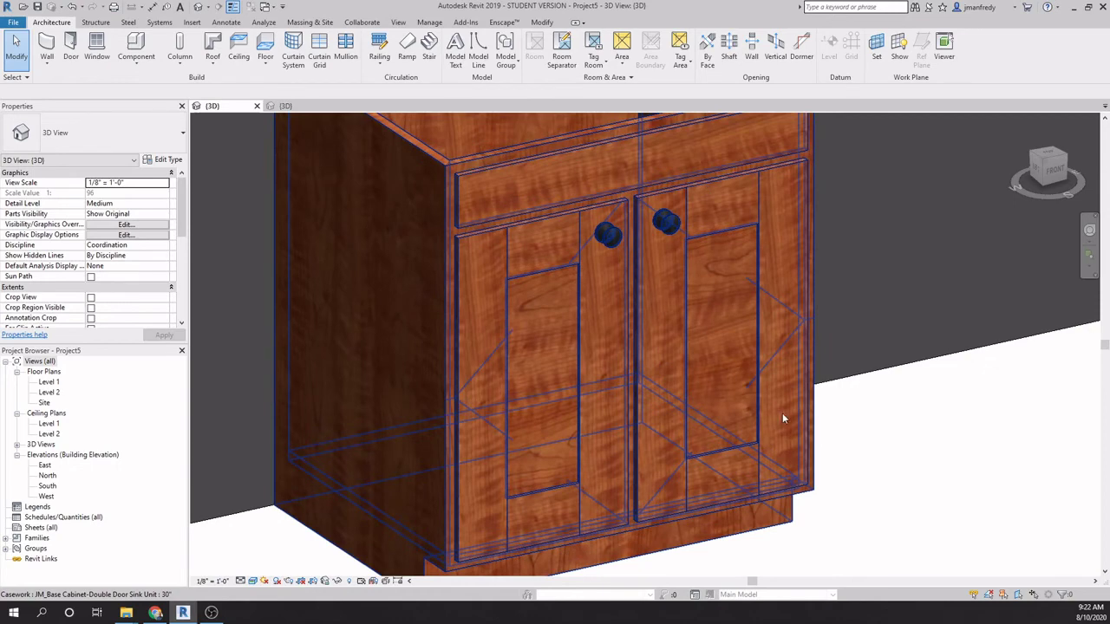
scroll(782, 413, down, 3)
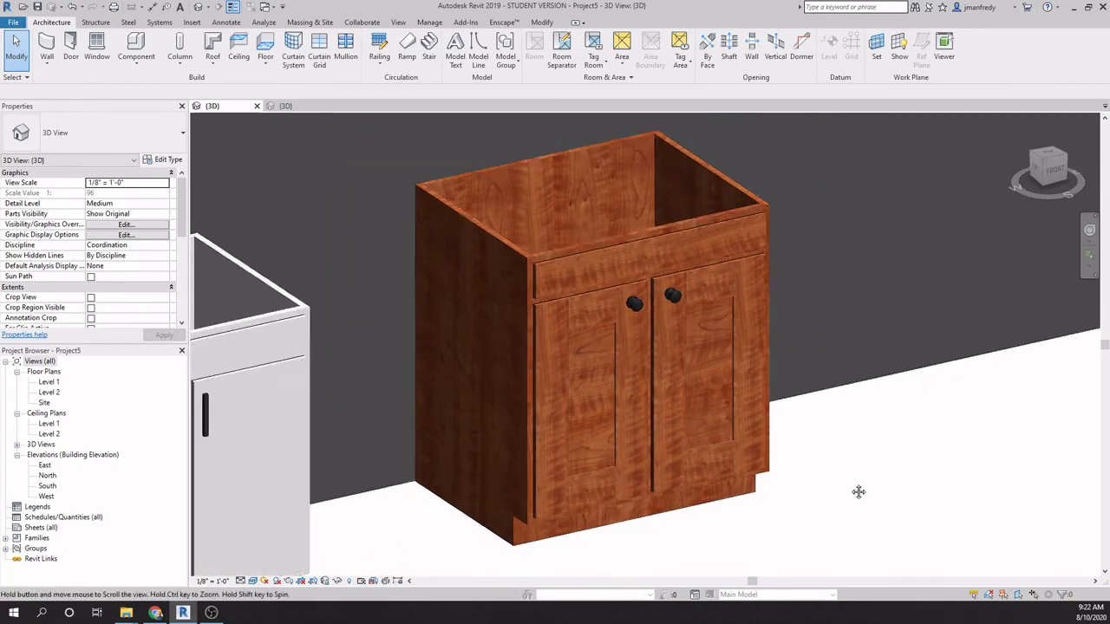
scroll(845, 473, up, 2)
scroll(834, 455, down, 4)
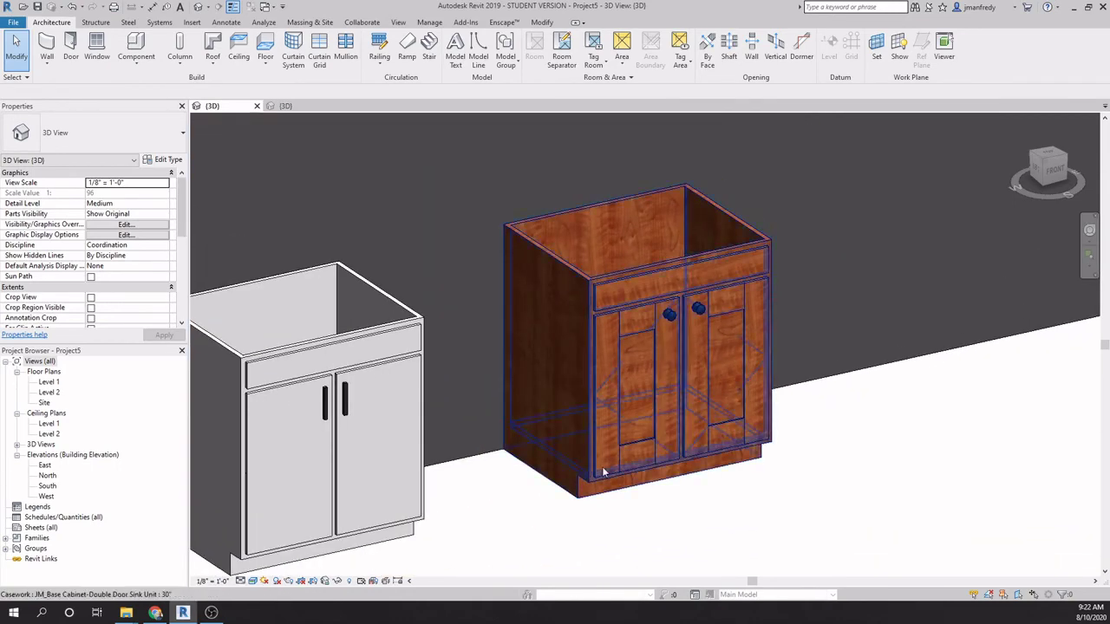
Step: Open the East elevation and view the base cabinets' side profile around the door hardware
double_click(45, 466)
scroll(641, 406, up, 4)
scroll(651, 394, up, 6)
scroll(565, 272, up, 1)
middle_drag(581, 286, 564, 345)
scroll(562, 346, down, 1)
scroll(775, 277, down, 1)
middle_drag(793, 290, 673, 298)
scroll(563, 364, up, 1)
scroll(463, 394, down, 1)
scroll(595, 526, up, 1)
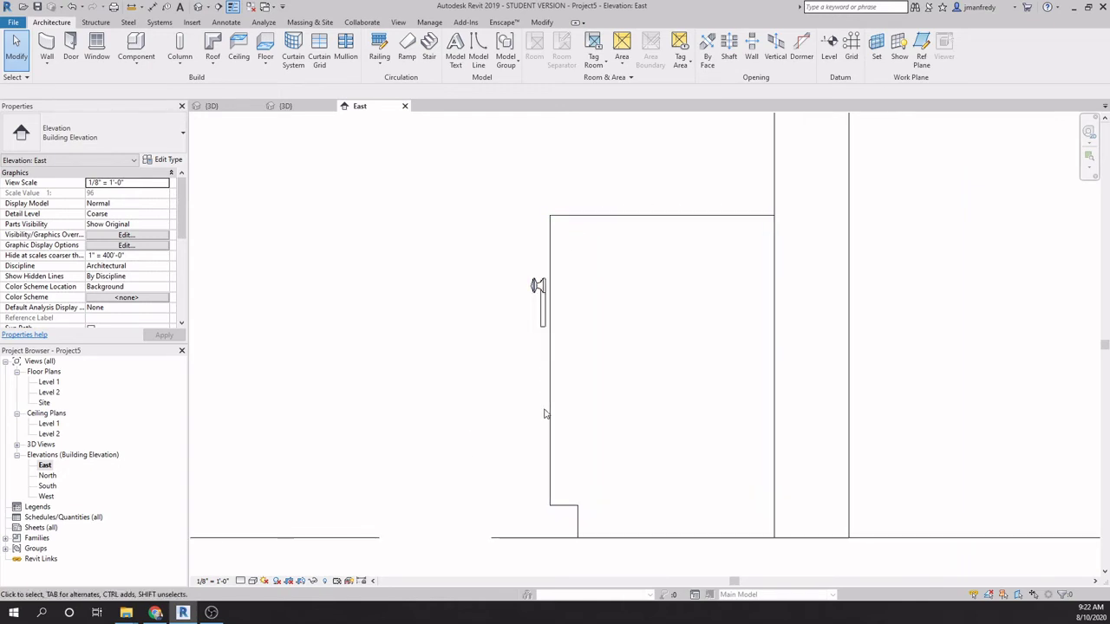
Step: Select the original base cabinet at its bar handle and compare its side profile with the knob
scroll(514, 308, up, 3)
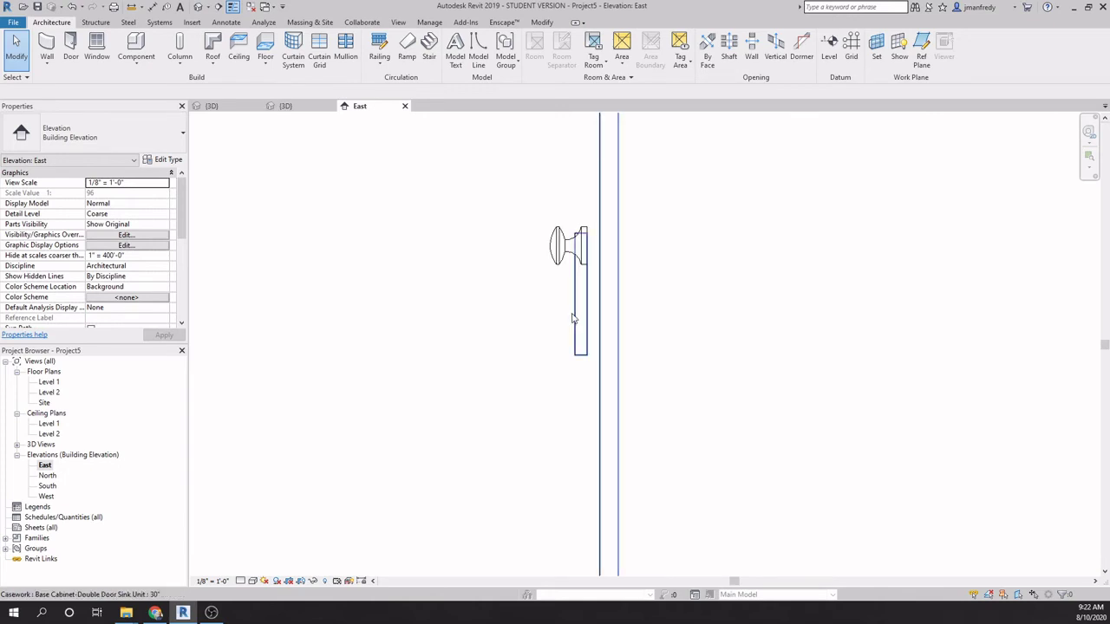
click(572, 319)
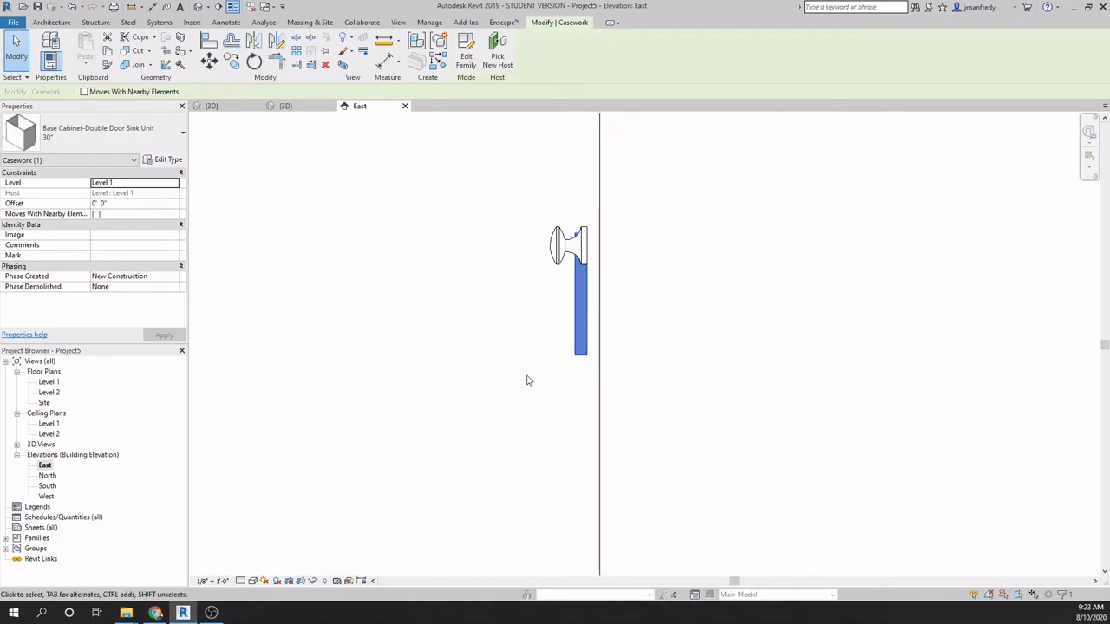
scroll(535, 373, down, 5)
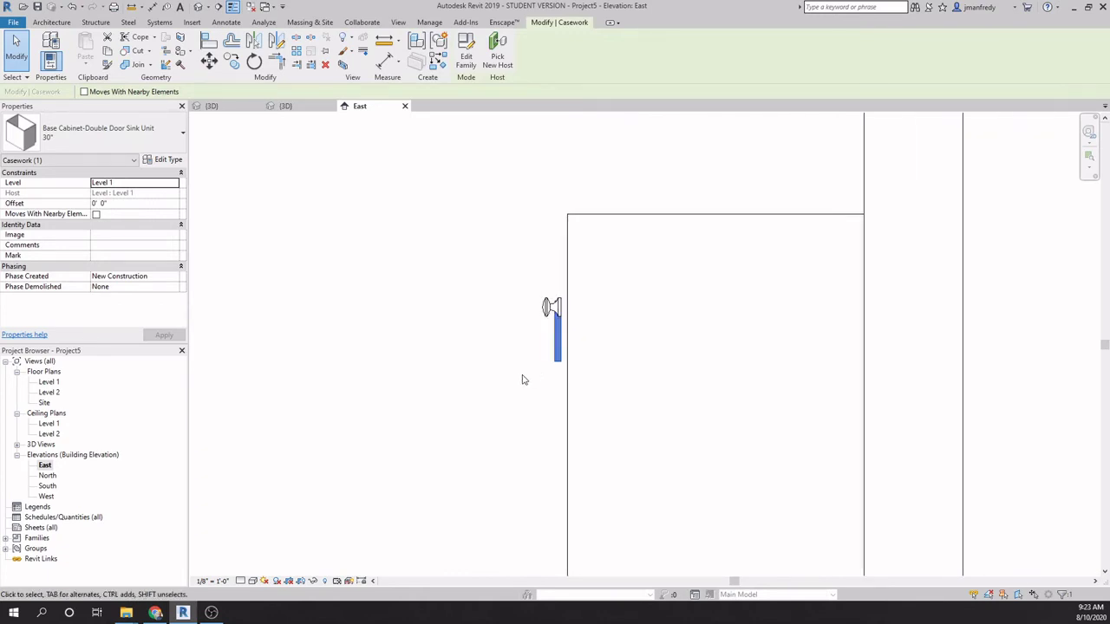
Step: Inspect how far the knob and the bar handle project from the cabinet fronts in the East elevation
middle_drag(508, 396, 610, 339)
click(609, 352)
scroll(682, 270, up, 5)
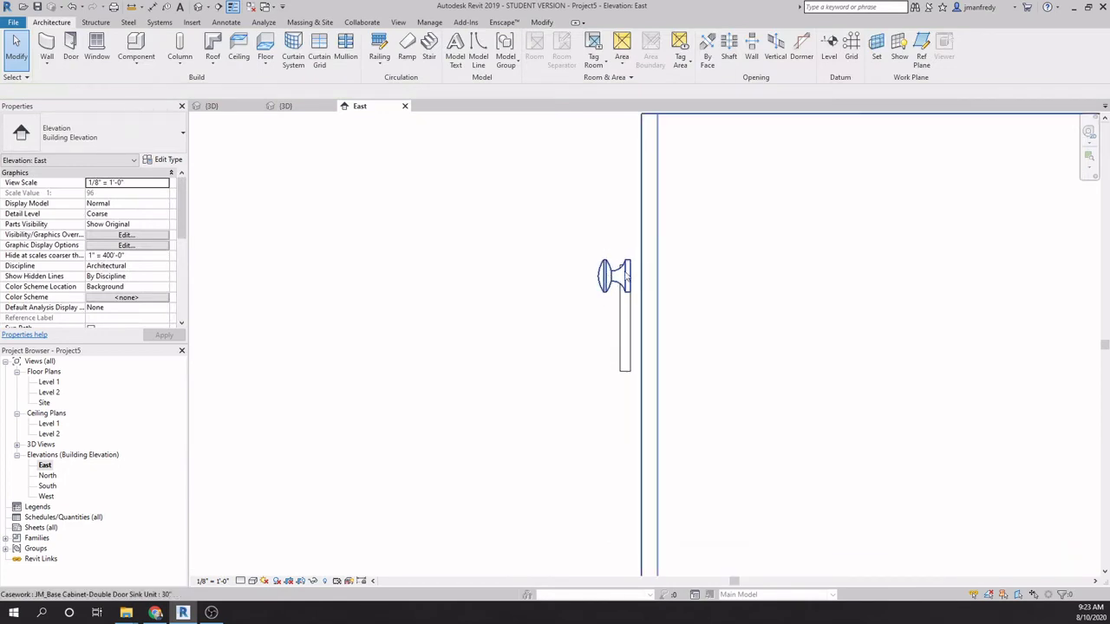
scroll(613, 268, down, 5)
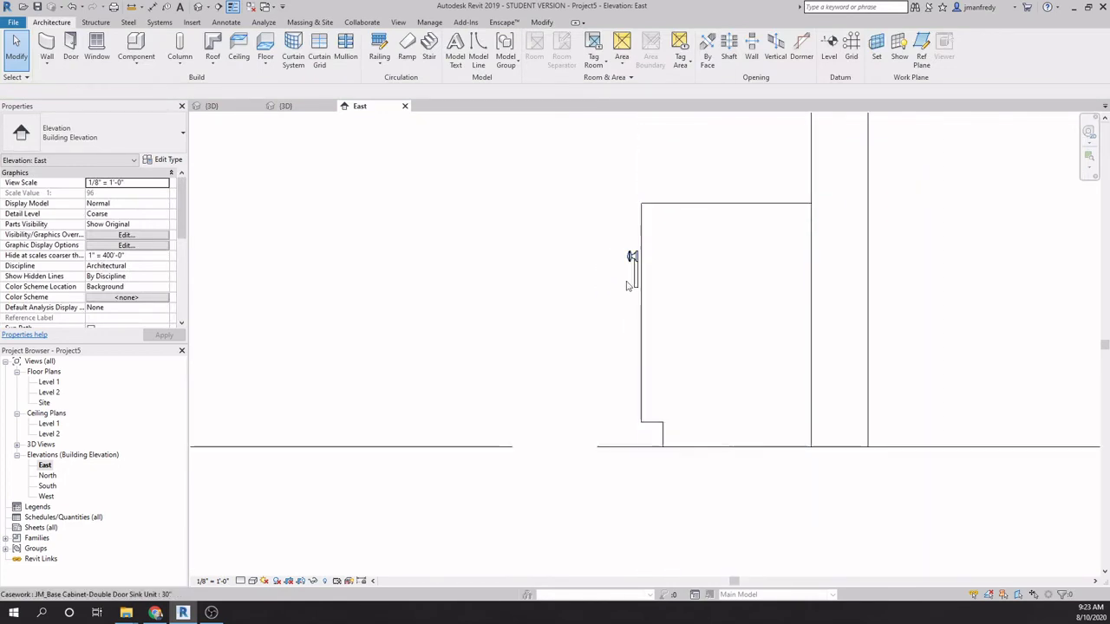
scroll(650, 317, down, 2)
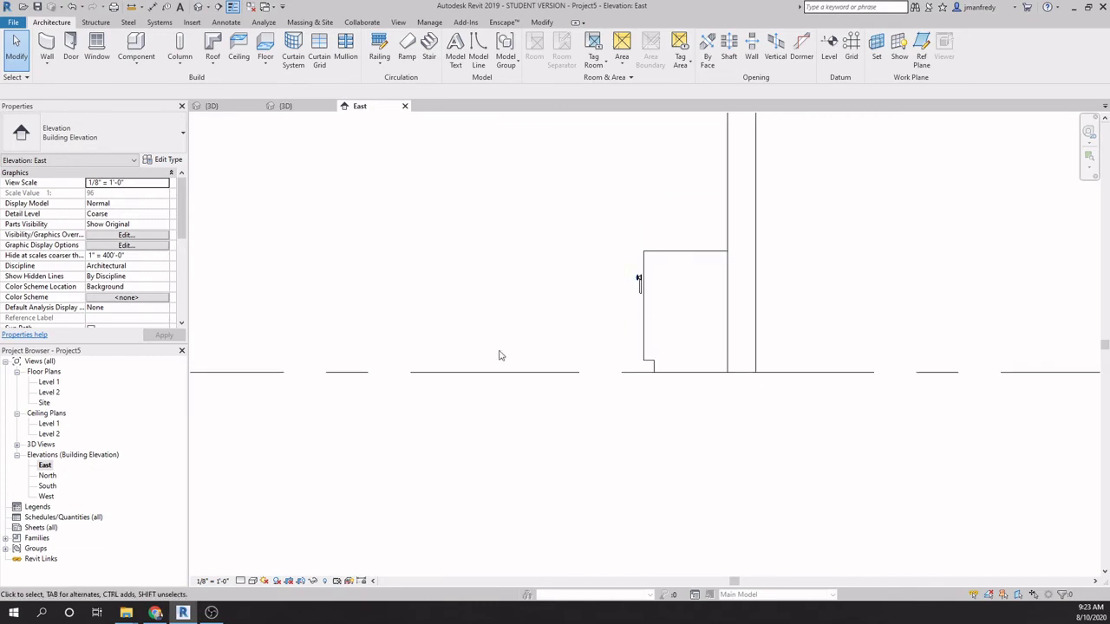
Step: Open the North, South and West elevations in turn and inspect the door hardware on both base cabinets
double_click(49, 477)
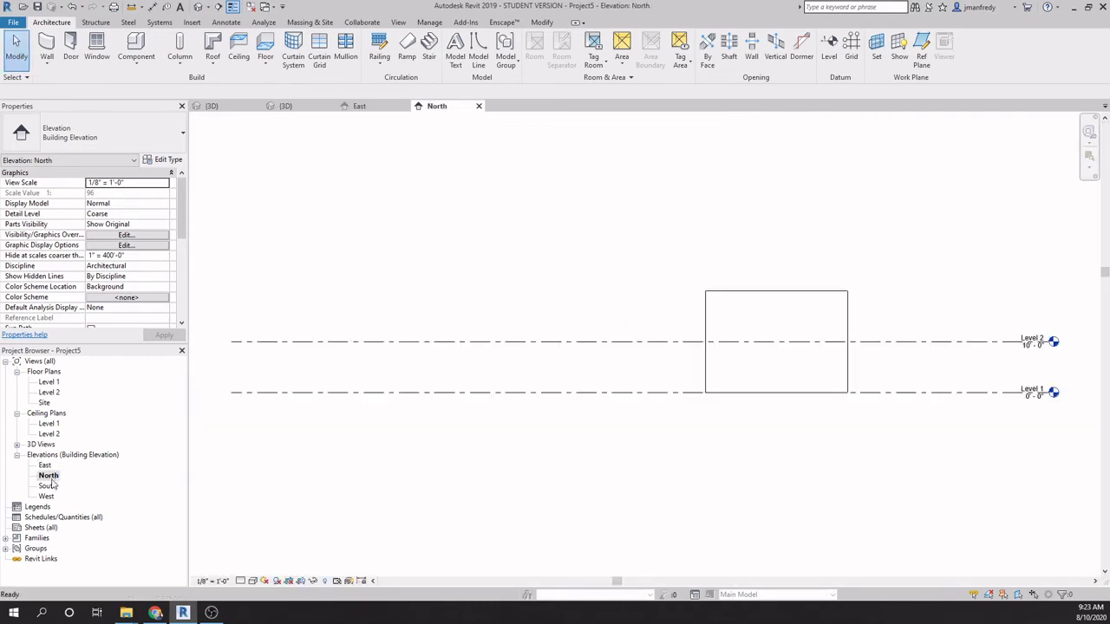
double_click(47, 486)
scroll(527, 371, up, 4)
scroll(598, 384, up, 4)
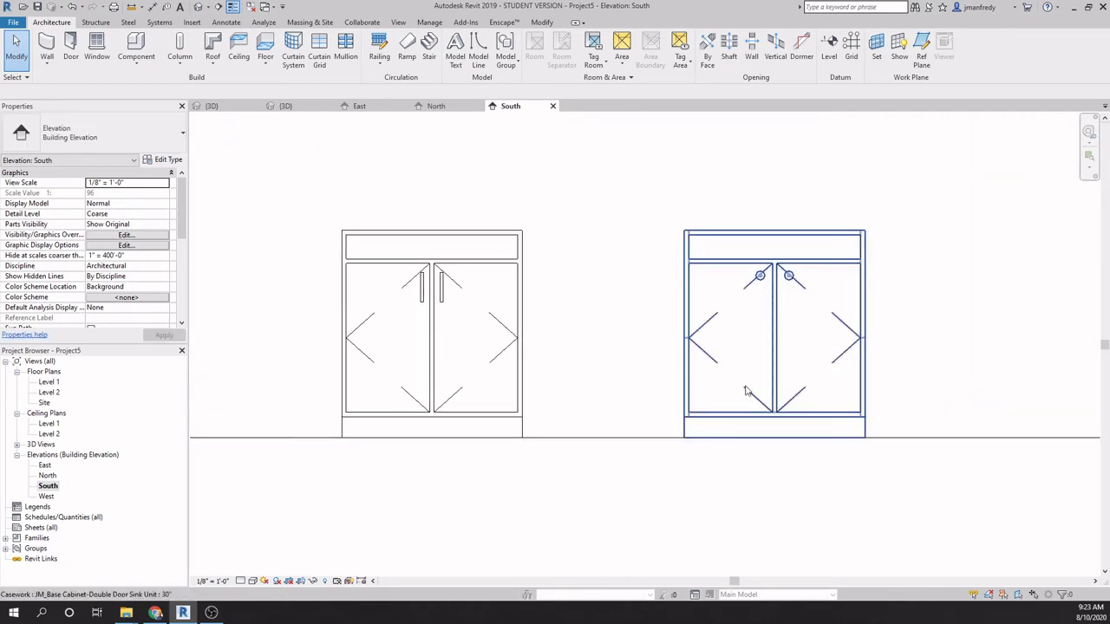
double_click(47, 496)
scroll(668, 384, up, 4)
scroll(613, 413, up, 3)
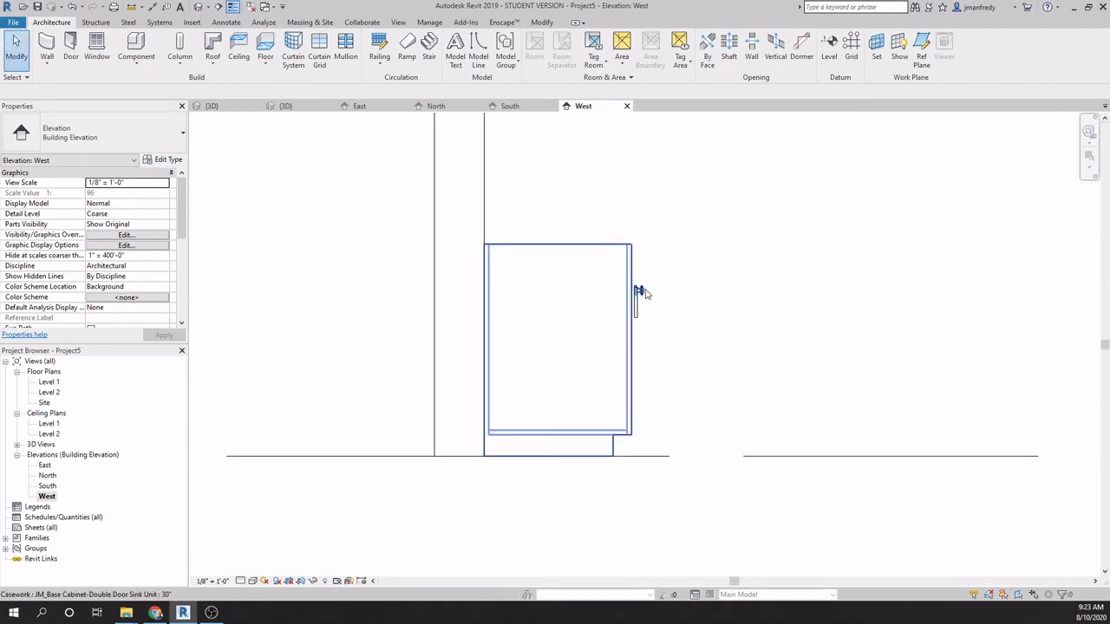
Step: Open the Level 1 floor plan and compare how the hardware of the two base cabinets displays in plan
double_click(51, 384)
scroll(525, 352, up, 4)
scroll(627, 344, up, 5)
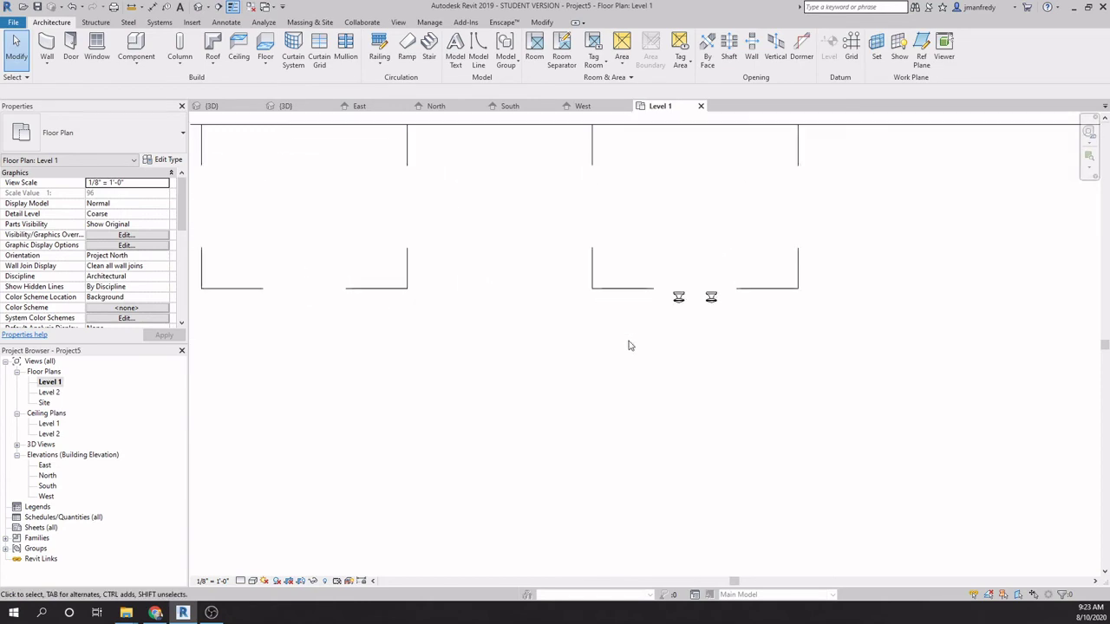
scroll(766, 276, down, 5)
scroll(677, 433, up, 2)
scroll(476, 381, down, 2)
middle_drag(945, 411, 627, 419)
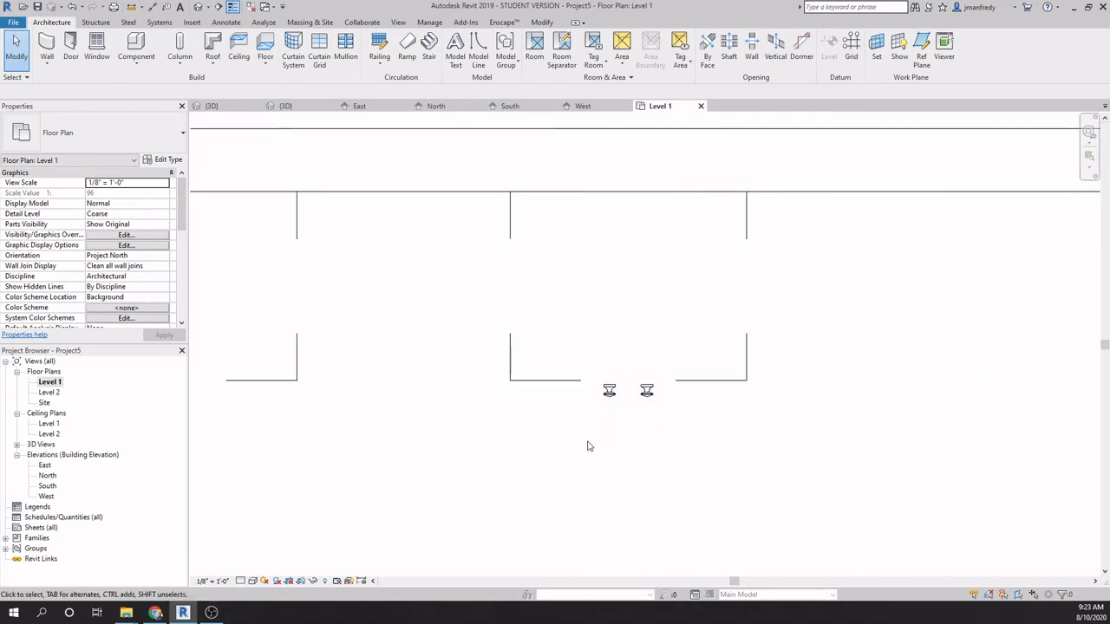
scroll(587, 446, down, 1)
scroll(587, 446, down, 2)
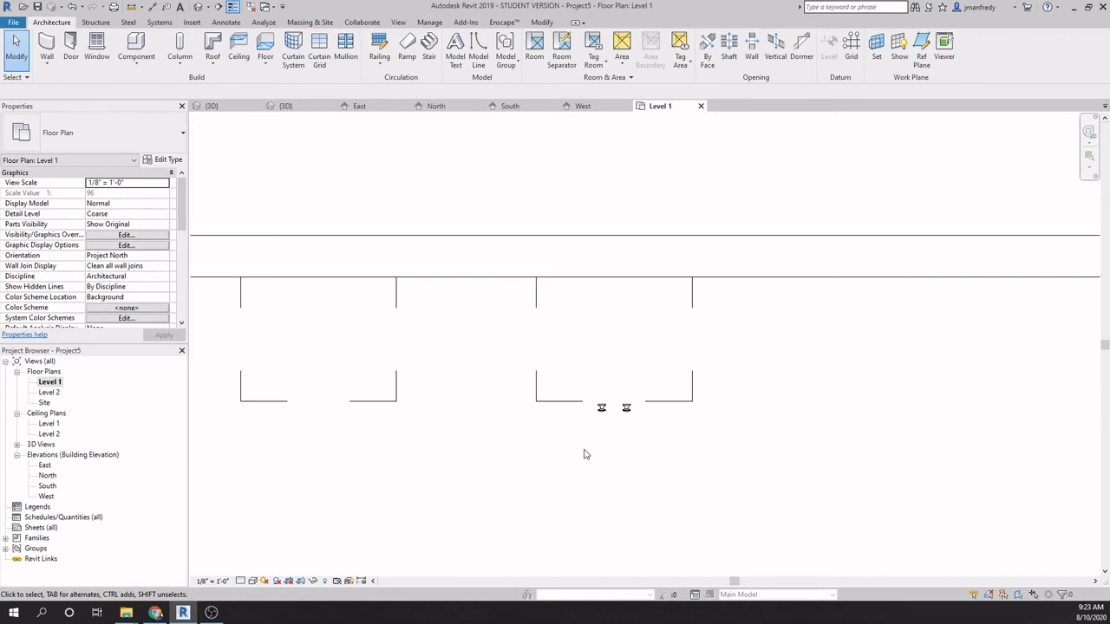
Step: Return to the project's 3D view of both cabinets and close the inactive project views
click(205, 8)
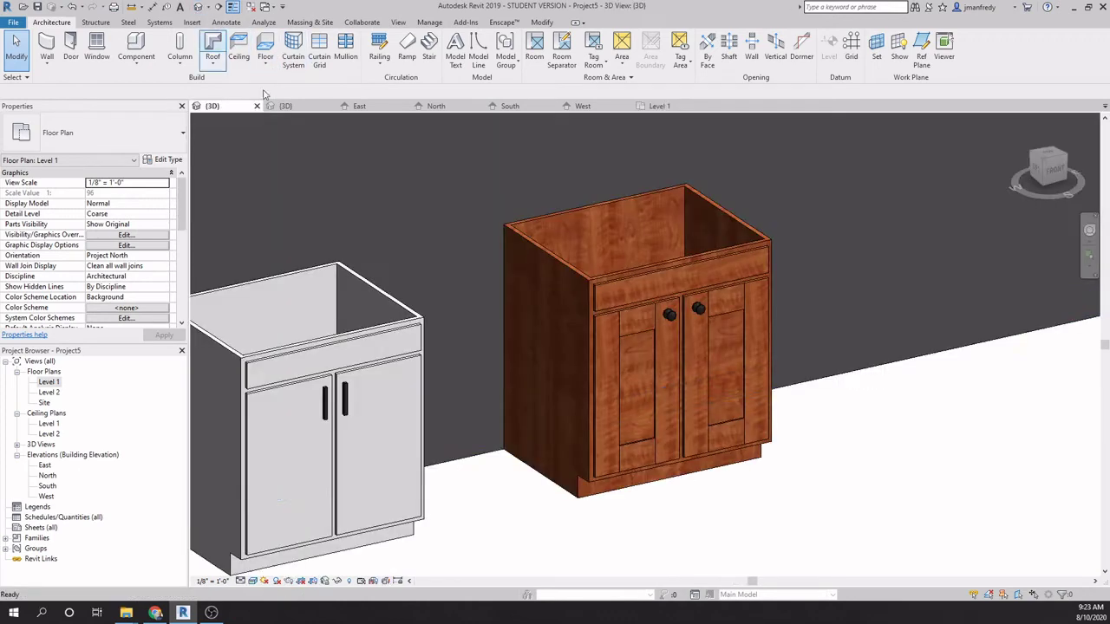
shift+middle_drag(543, 387, 640, 362)
scroll(640, 362, down, 4)
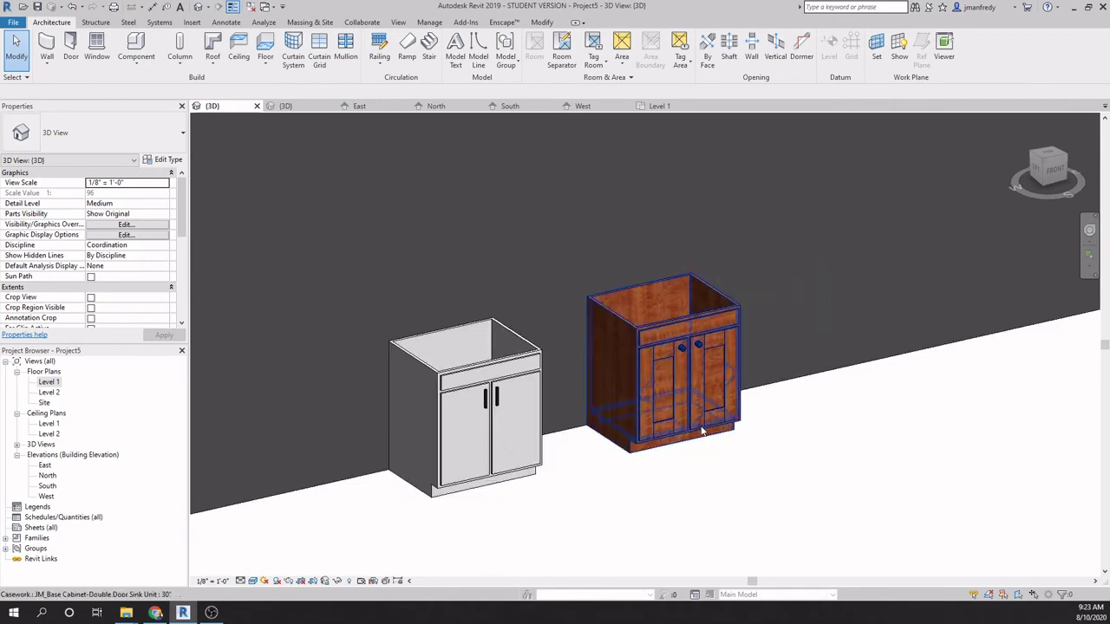
scroll(707, 477, up, 1)
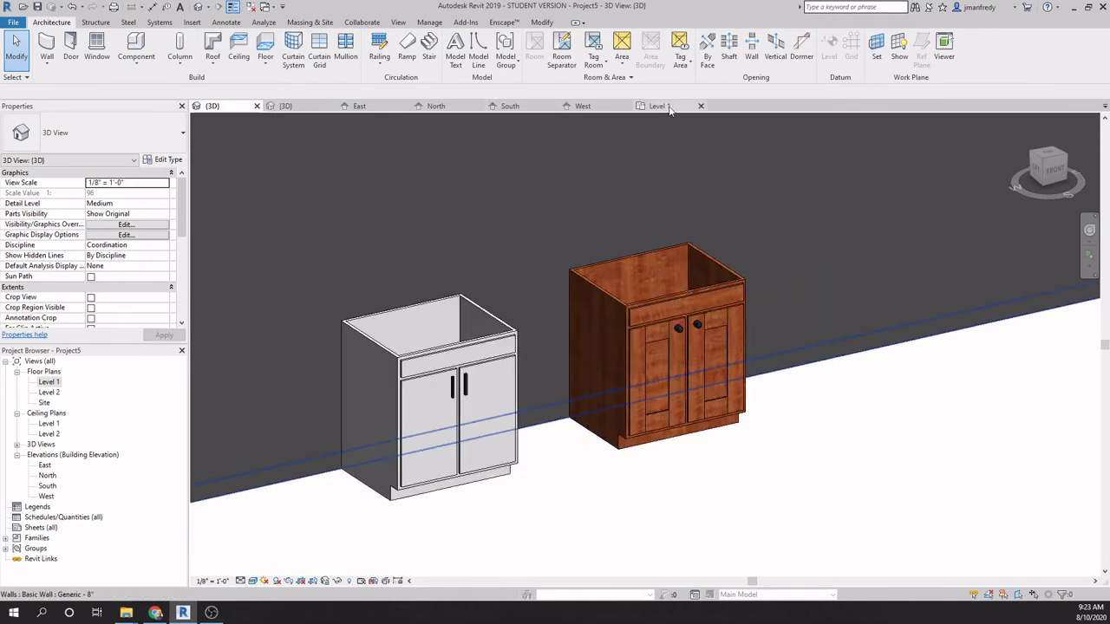
click(250, 7)
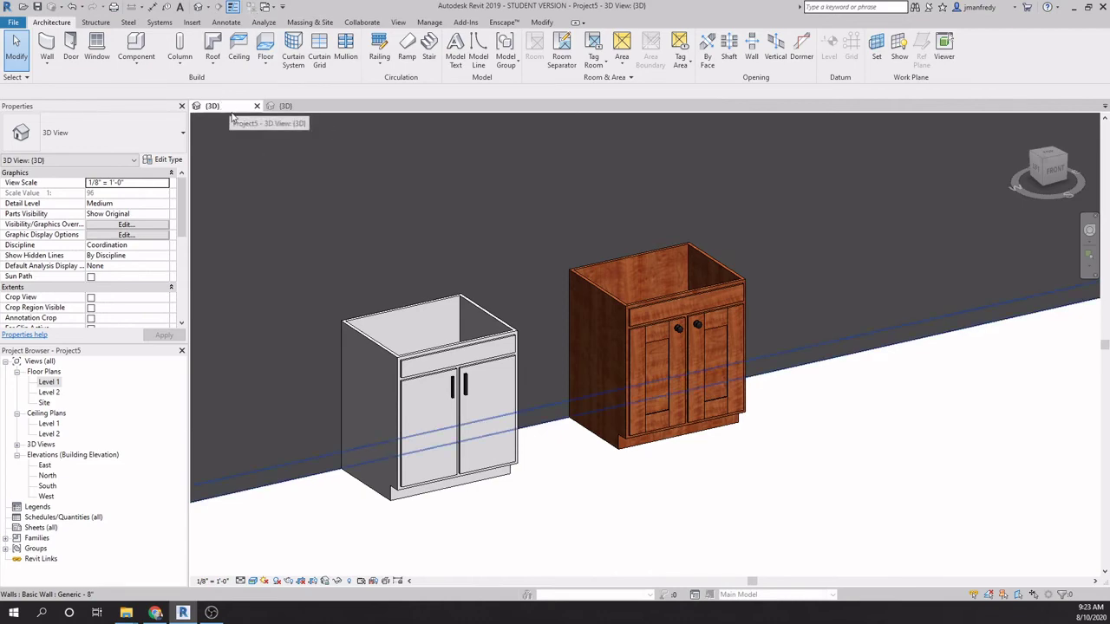
Step: In the cabinet family, turn off Plan/RCP and Left/Right visibility for the left door's knob, keeping Front/Back on
click(301, 106)
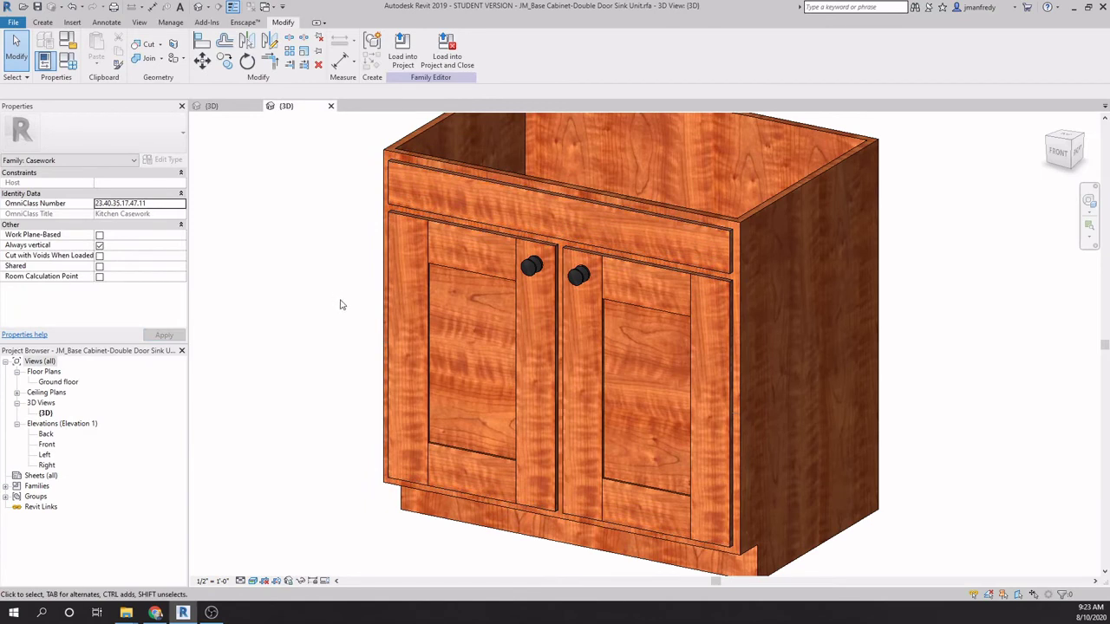
click(533, 269)
click(579, 276)
click(532, 267)
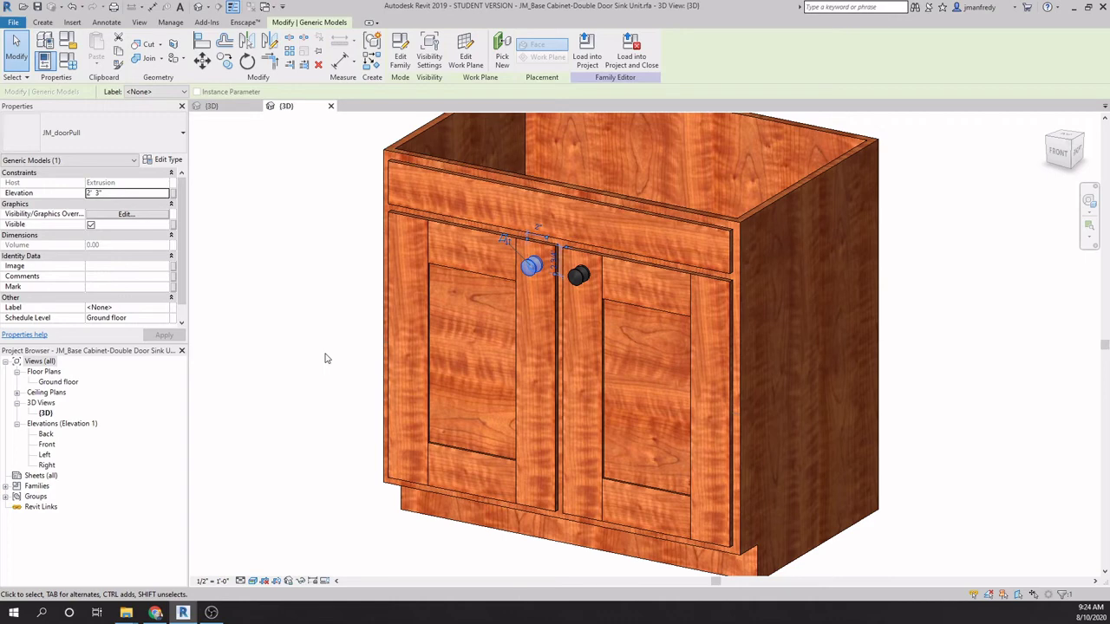
click(430, 53)
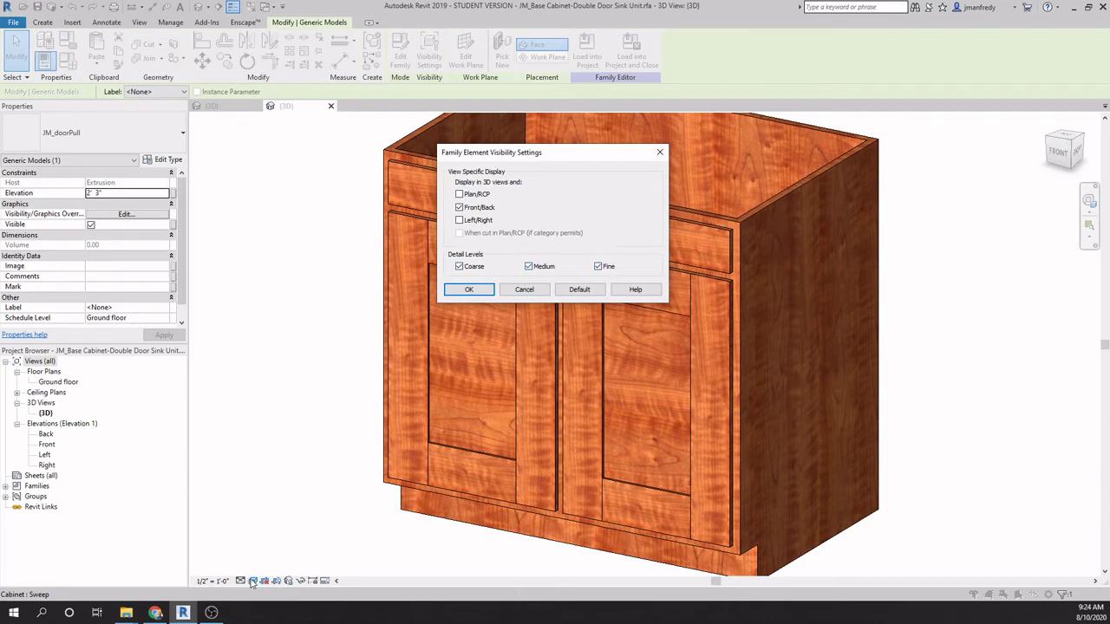
click(468, 290)
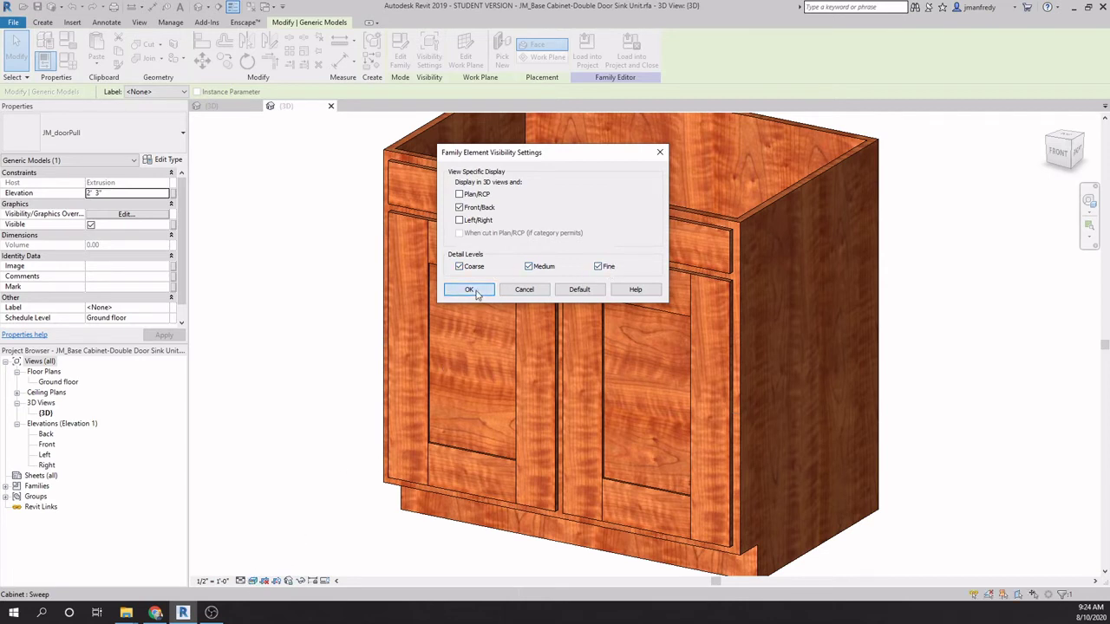
click(323, 355)
scroll(327, 351, down, 1)
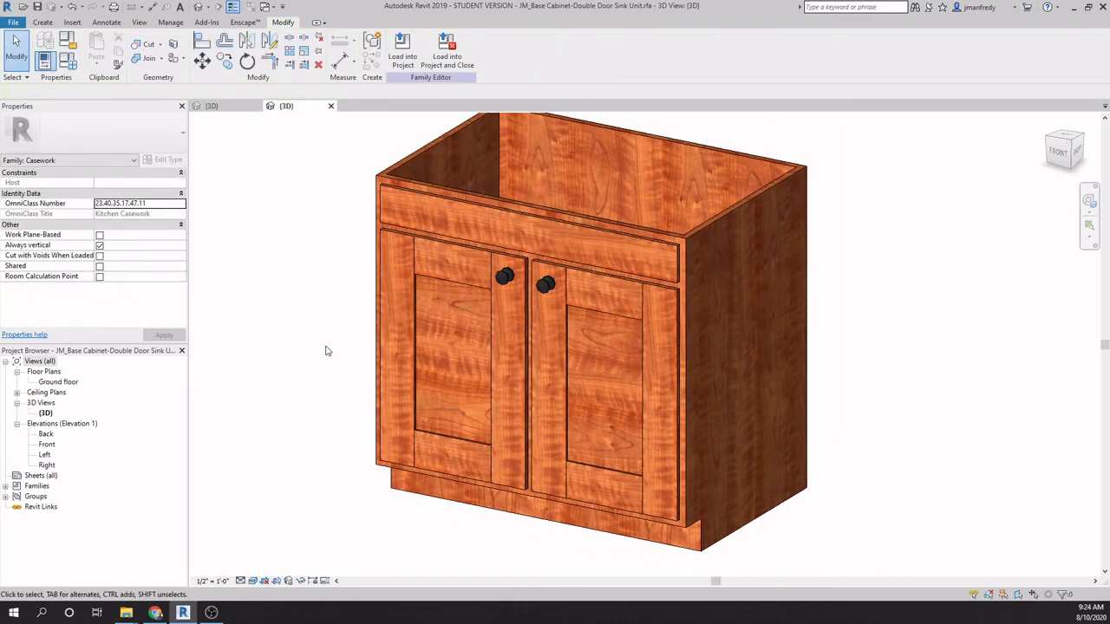
Step: Load the cabinet family into the project, overwriting the existing version, and check its knobs in the Level 1 floor plan
click(402, 49)
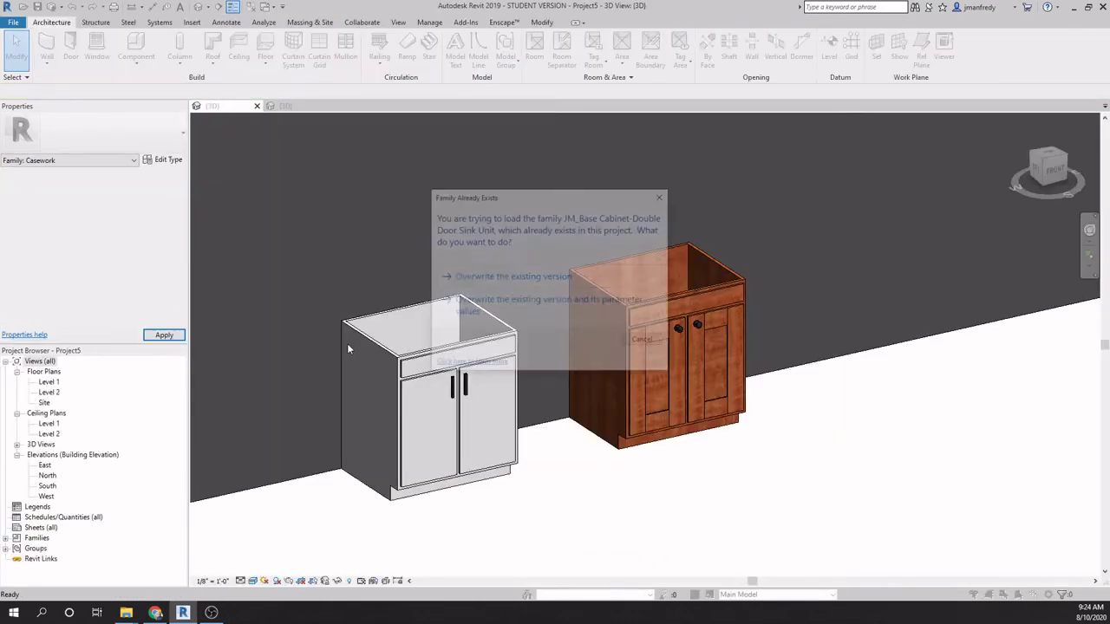
click(521, 278)
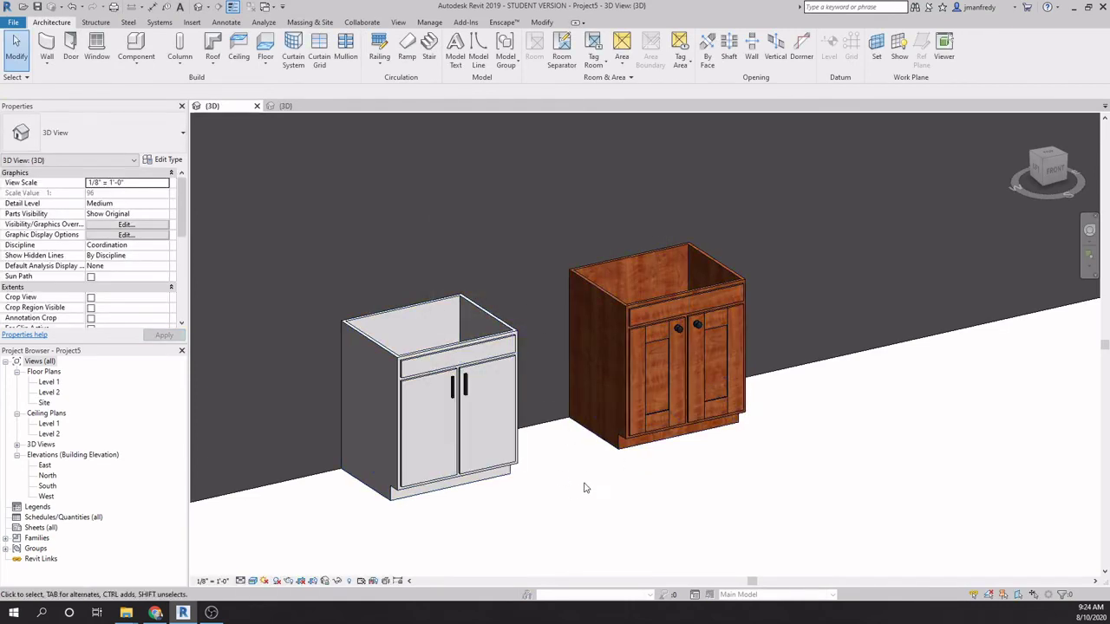
middle_drag(572, 493, 597, 495)
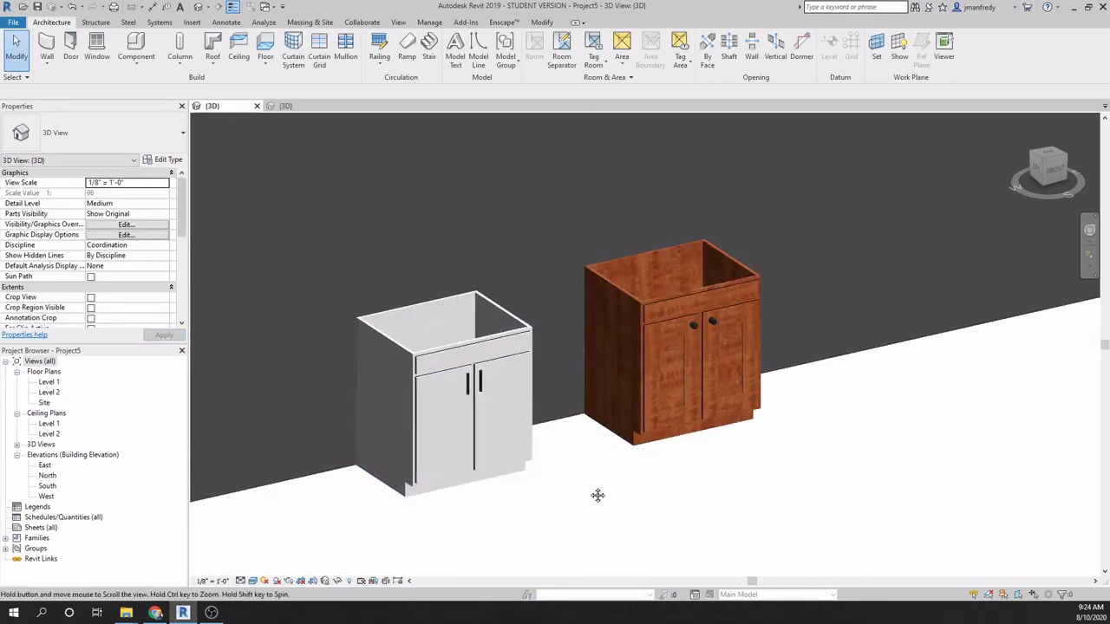
double_click(49, 383)
scroll(595, 309, up, 8)
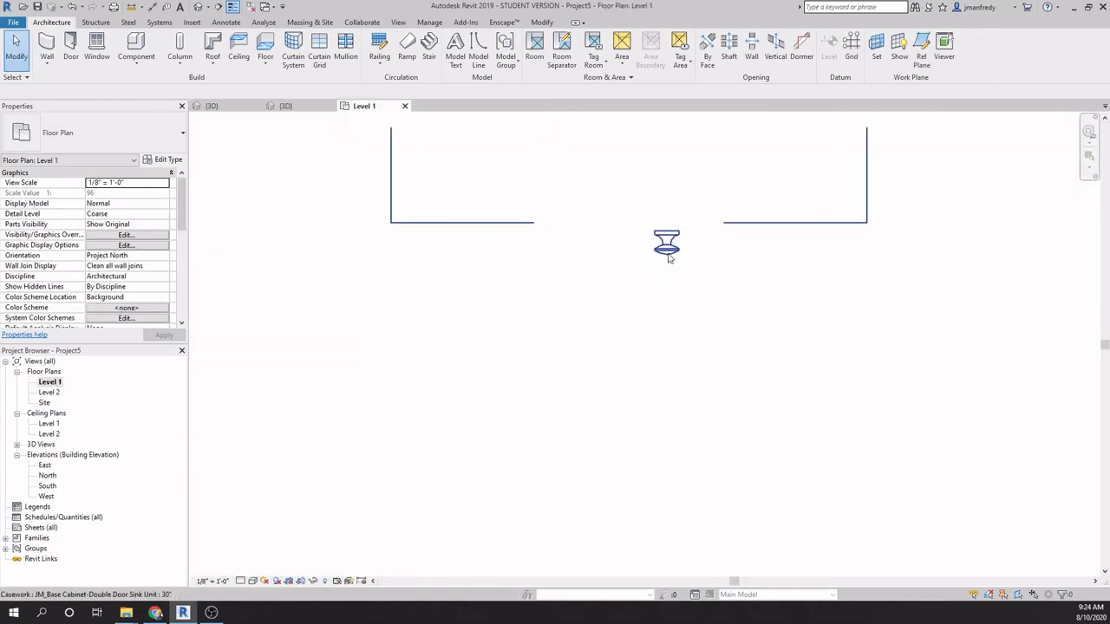
Step: Back in the cabinet family, turn off Plan/RCP and Left/Right visibility for the right door's knob
click(293, 105)
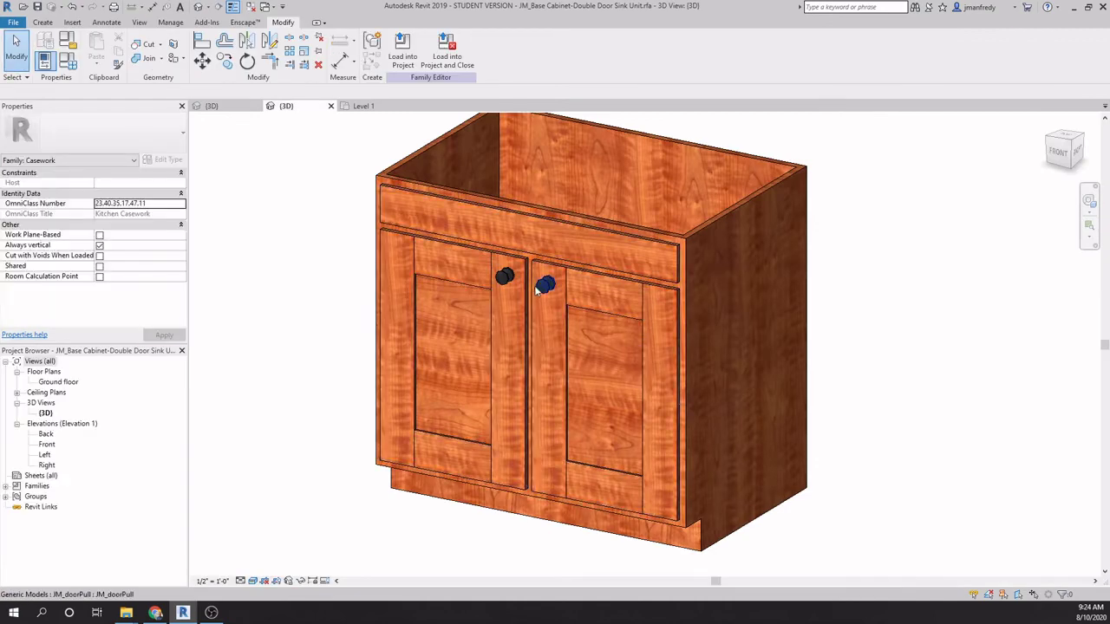
click(545, 285)
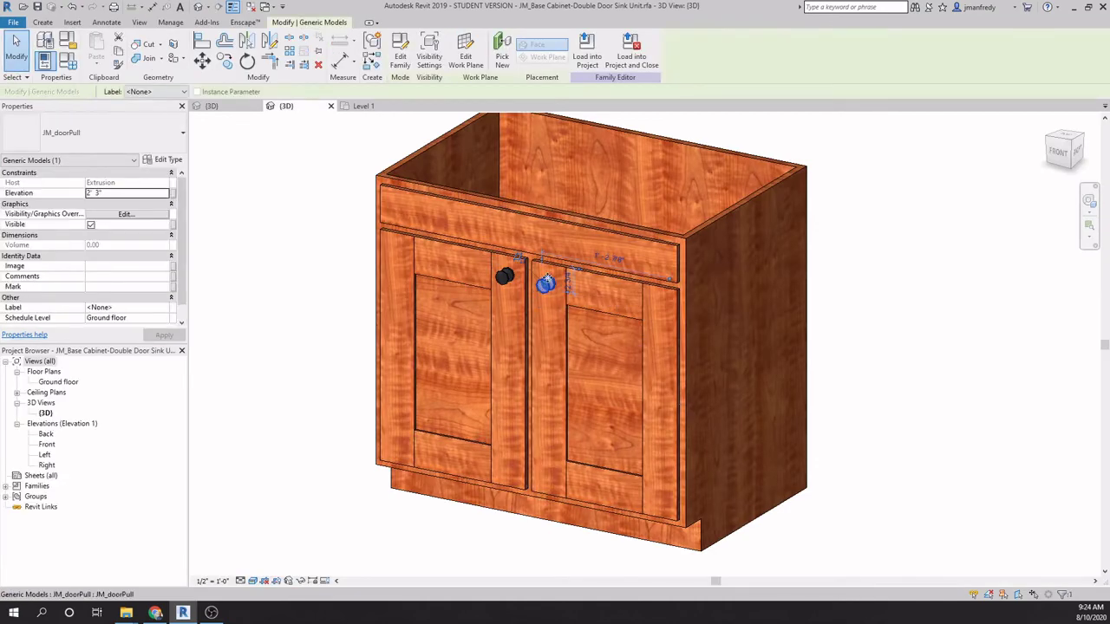
click(430, 54)
click(460, 196)
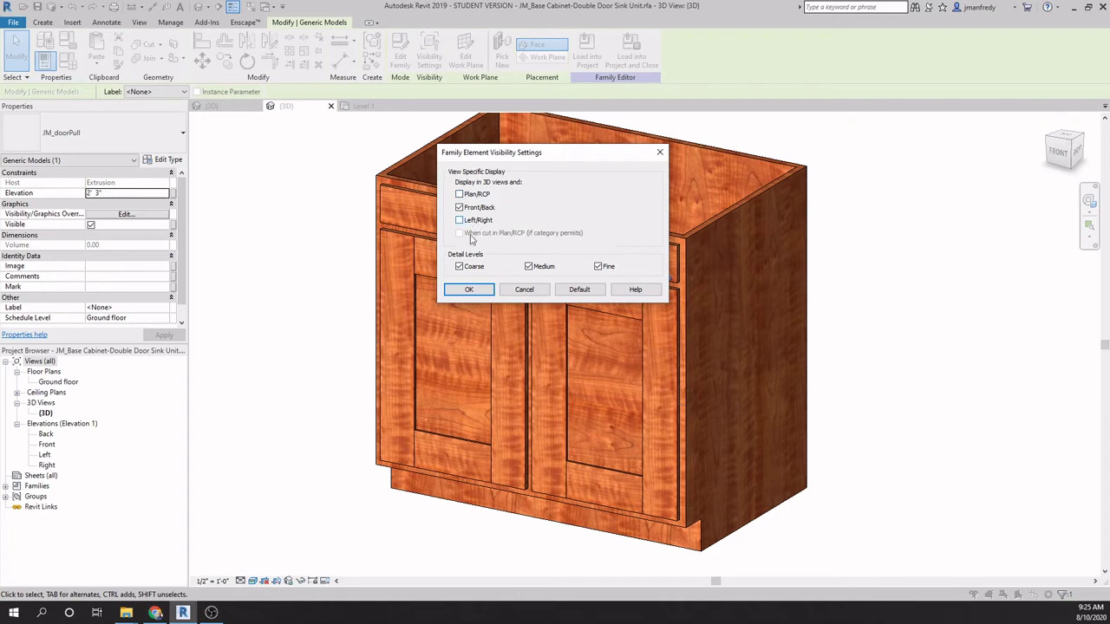
click(468, 289)
Step: Reload the family into the project over the existing version and recheck the cabinet fronts in the Level 1 plan
click(586, 54)
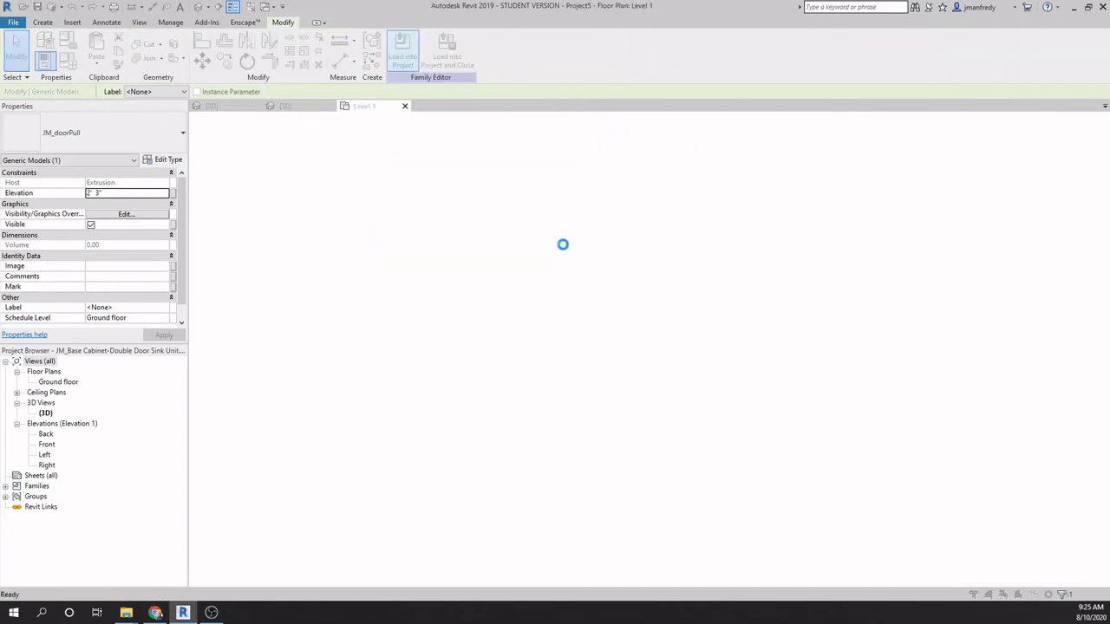
click(516, 275)
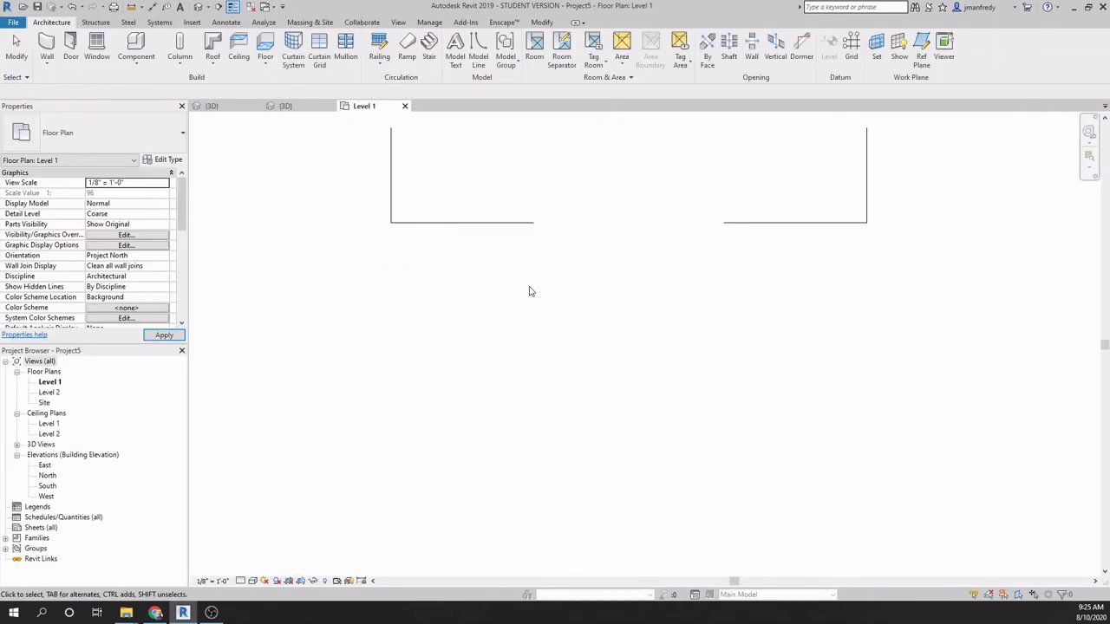
scroll(590, 292, down, 4)
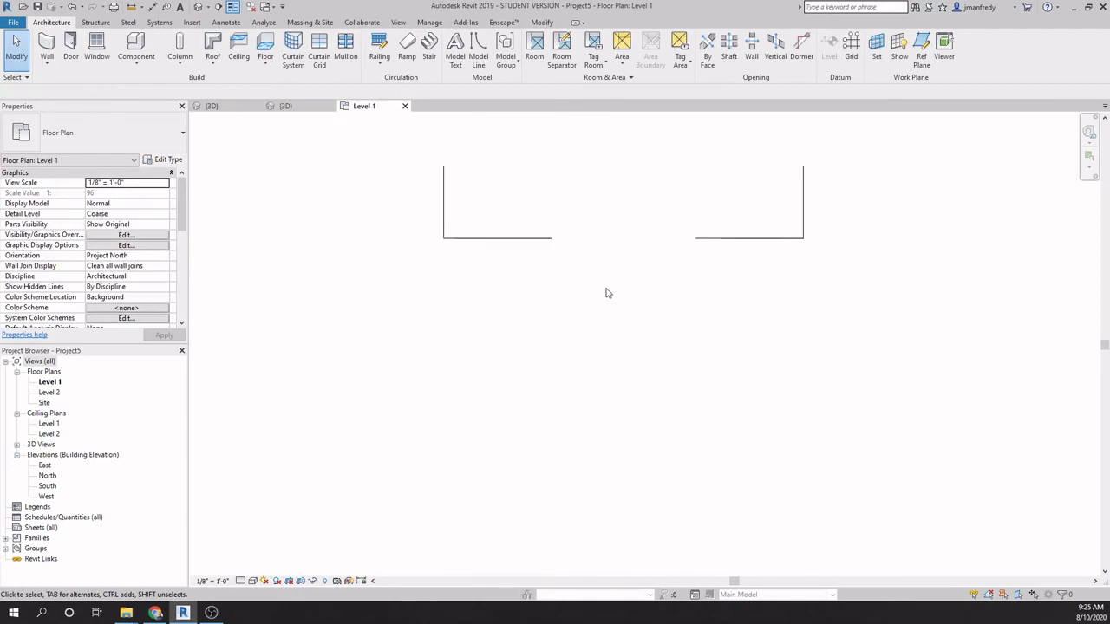
Step: Open the South elevation and check the knobs on the front of the custom sink cabinet
click(48, 475)
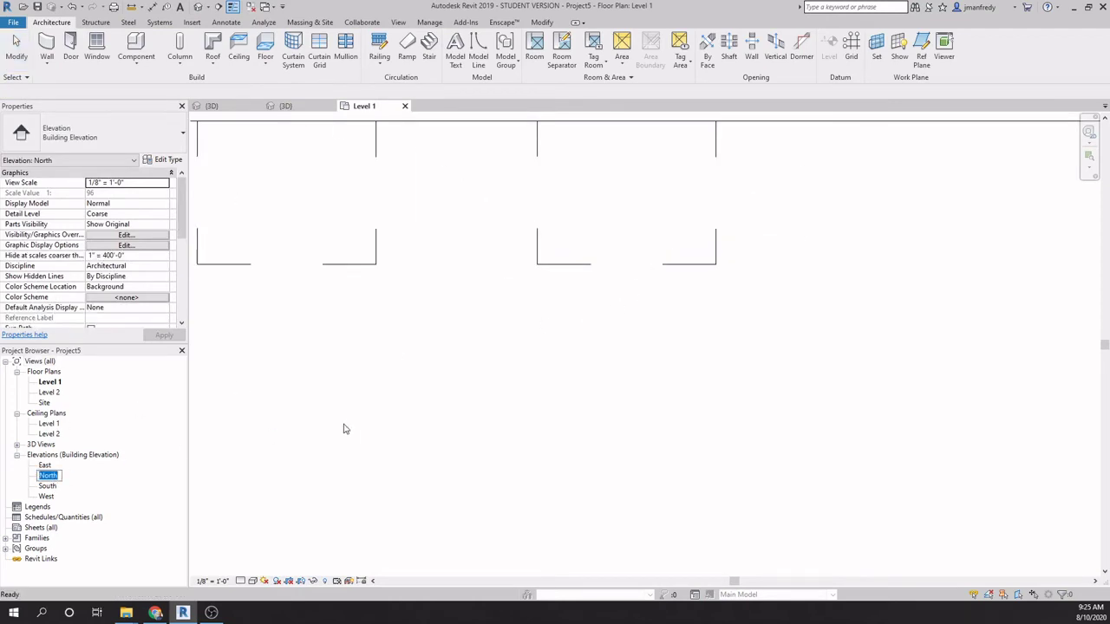
double_click(47, 485)
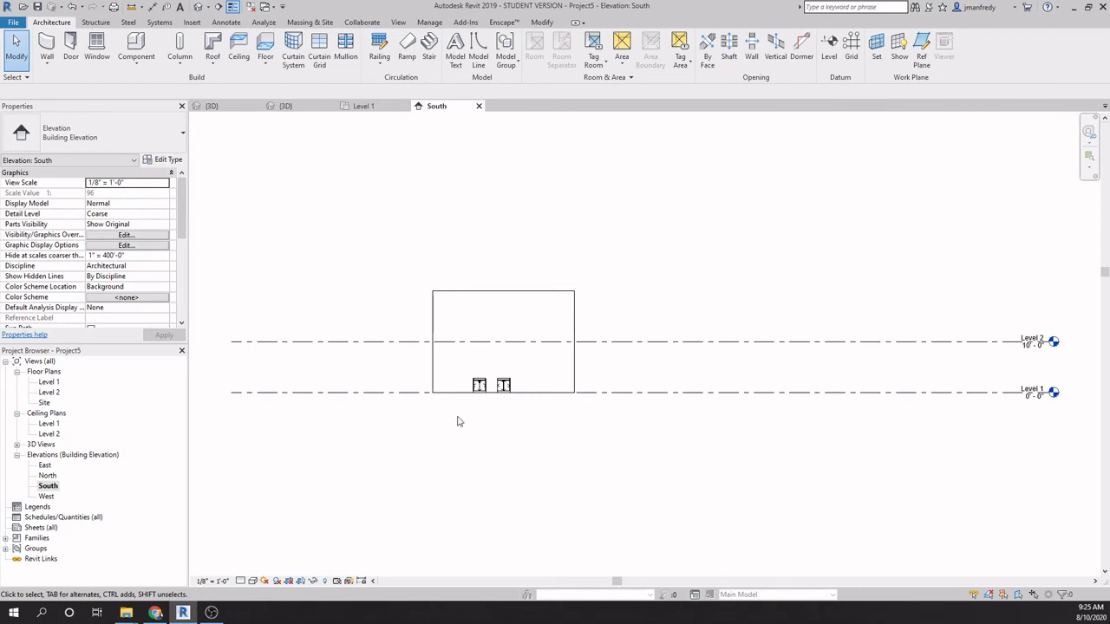
scroll(509, 376, up, 4)
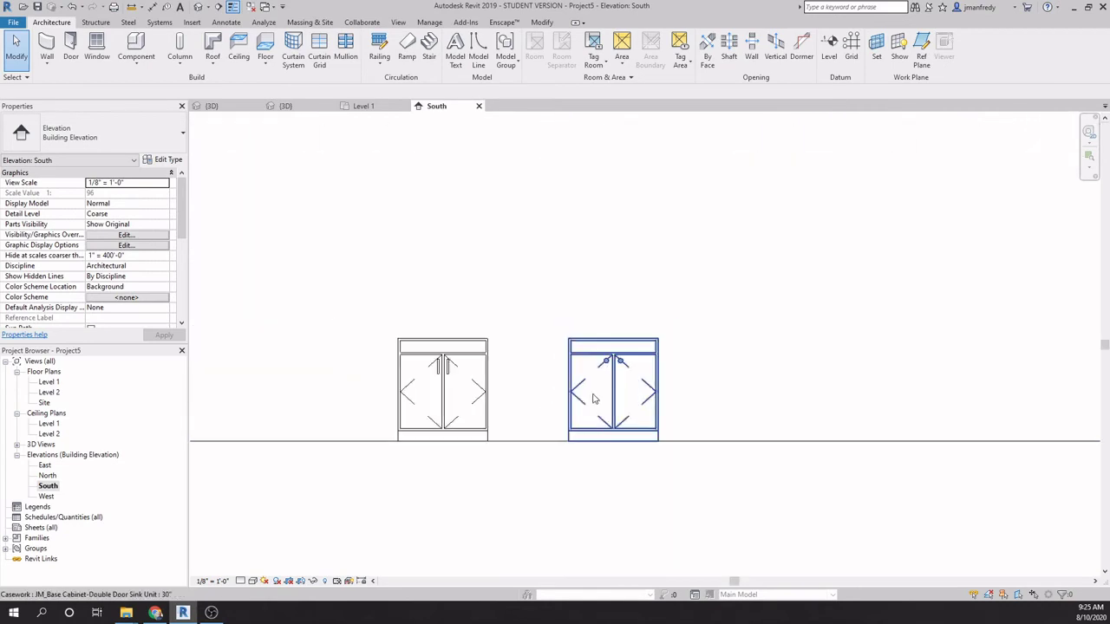
Step: Check the cabinets' side profile and the original bar handle in the East elevation, and close the inactive views
double_click(45, 465)
scroll(633, 387, up, 8)
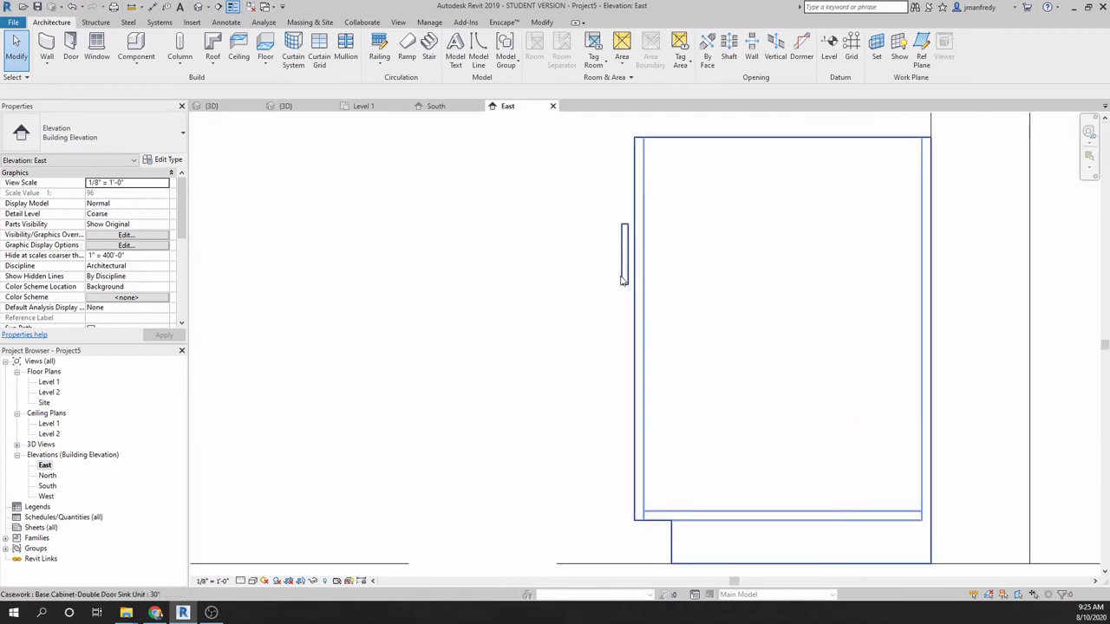
click(623, 280)
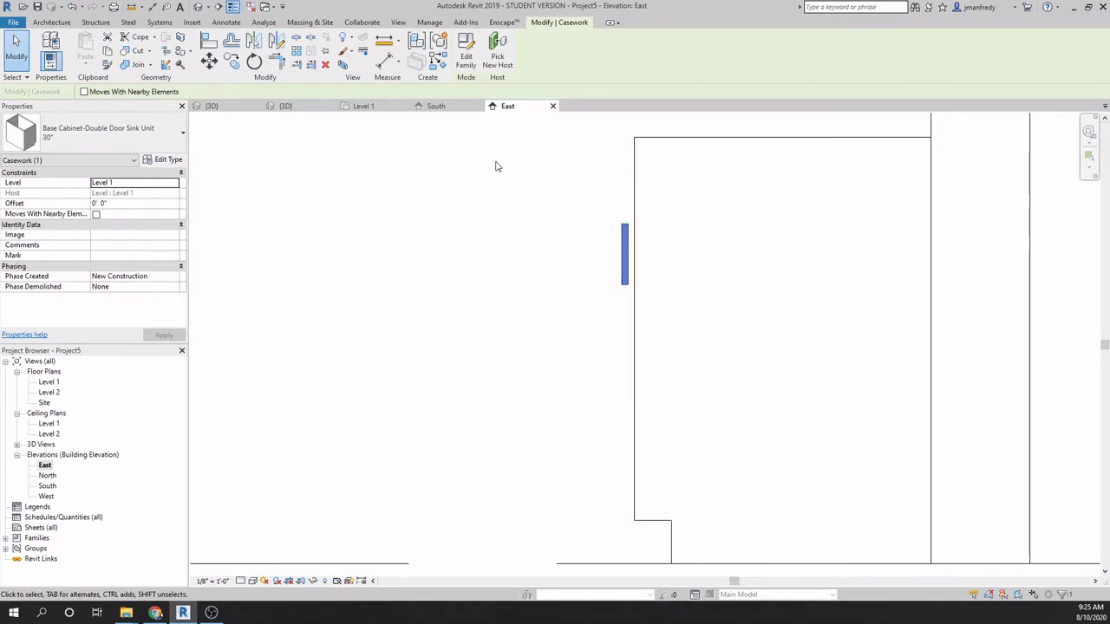
click(250, 7)
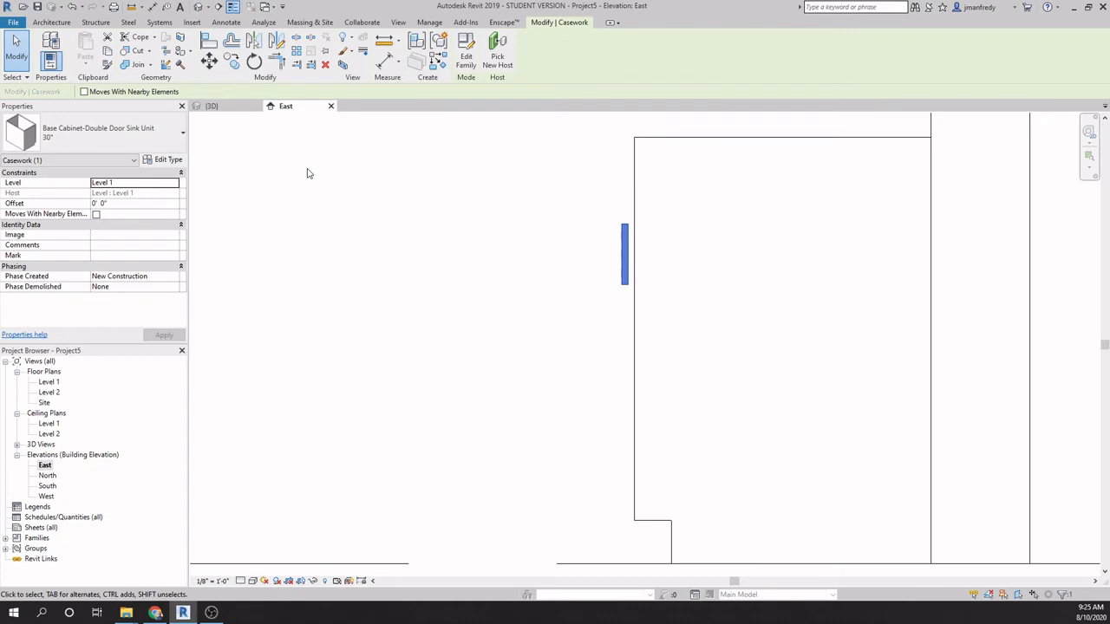
scroll(630, 305, down, 2)
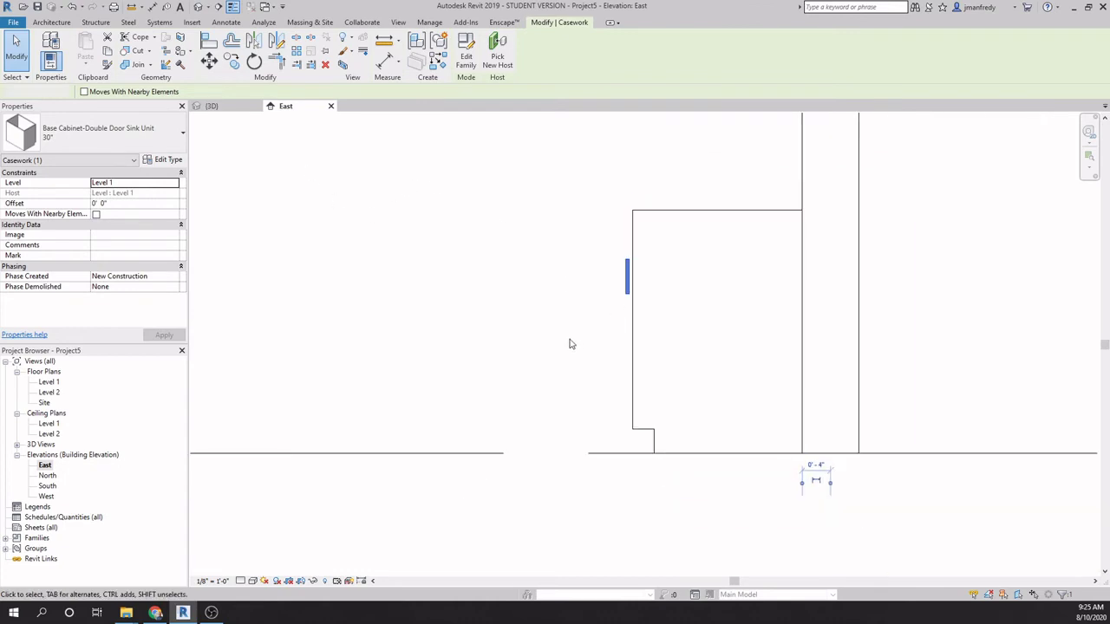
Step: Back in the cabinet family, examine the door knob's side profile against the door face in the Right elevation
click(568, 342)
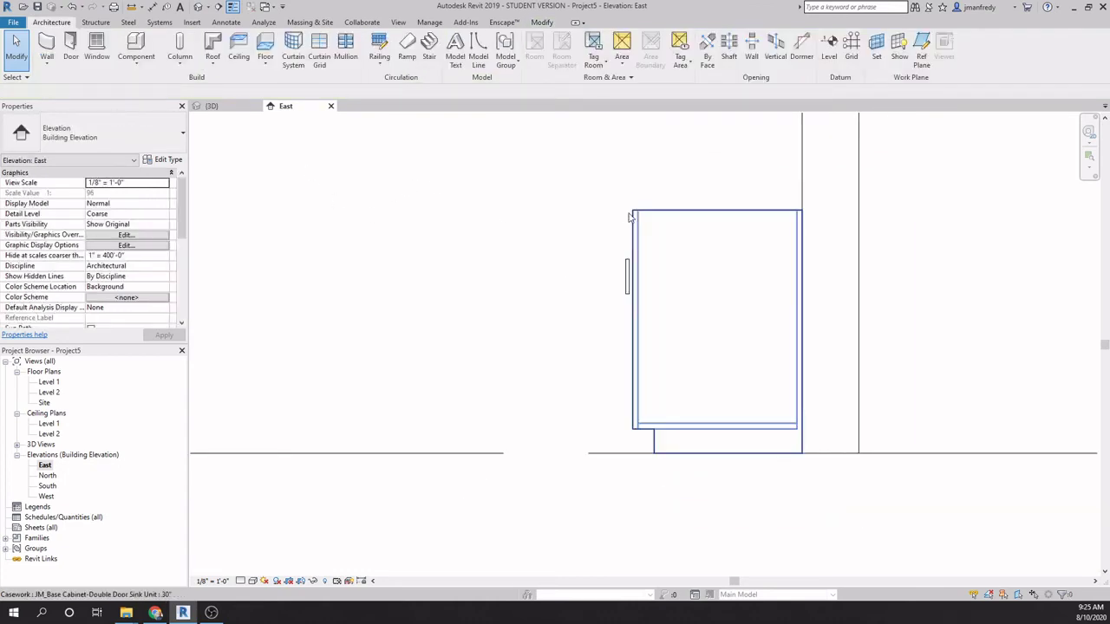
click(618, 304)
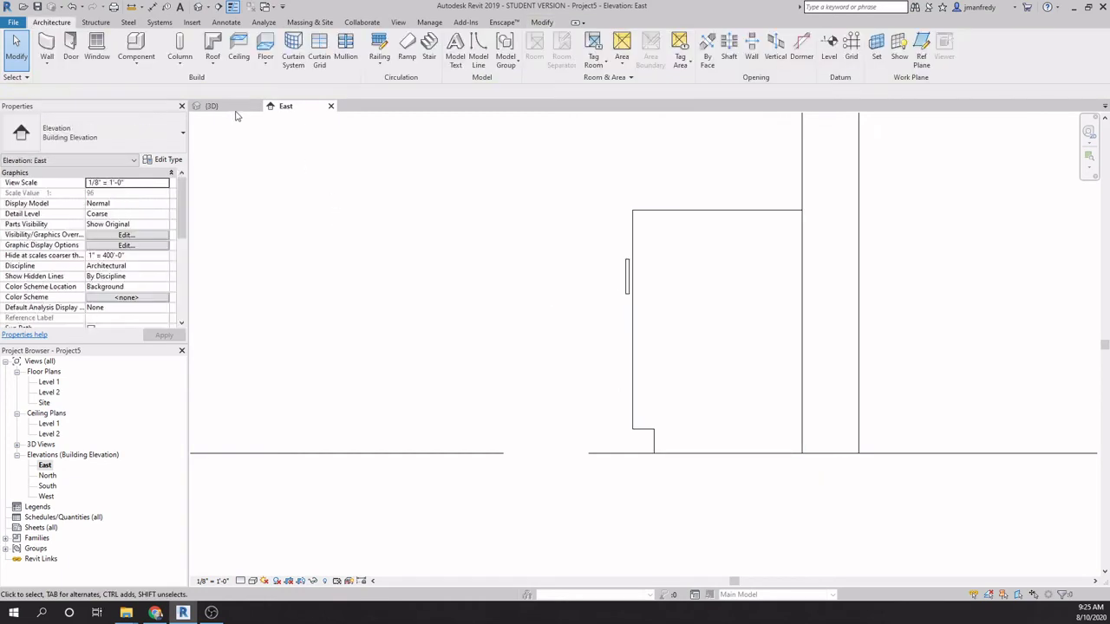
shift+middle_drag(519, 331, 578, 347)
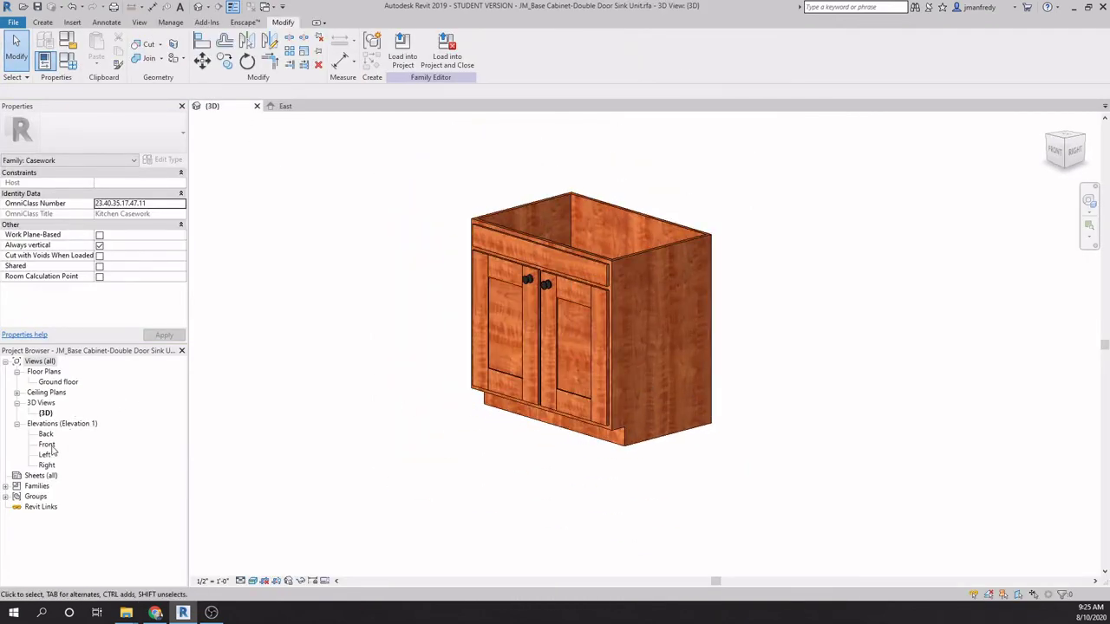
double_click(49, 445)
double_click(45, 454)
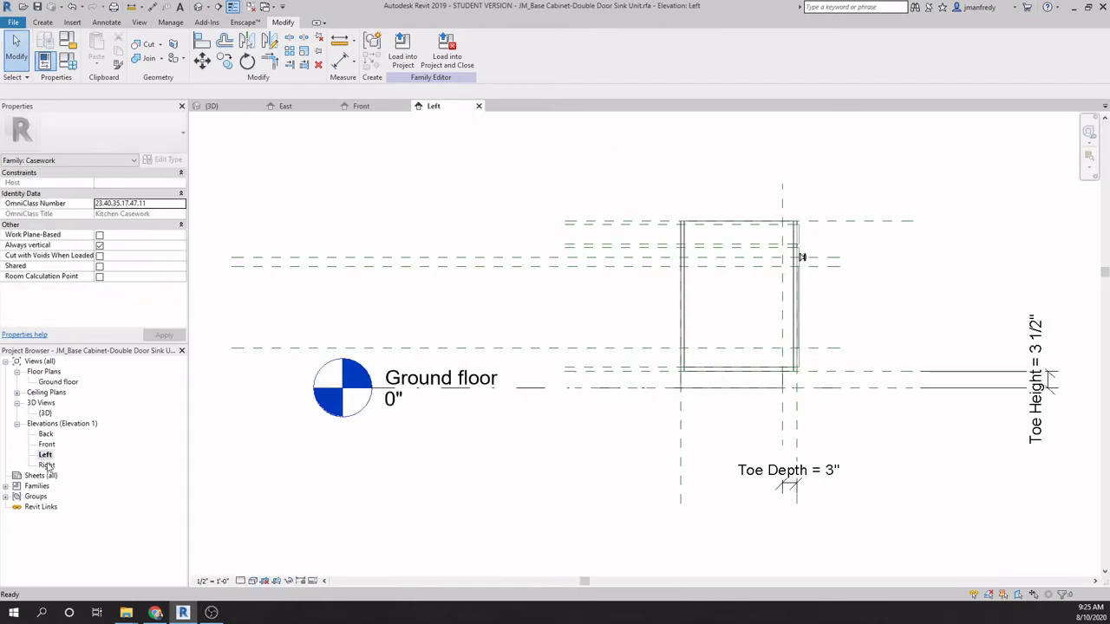
double_click(47, 466)
scroll(534, 295, up, 5)
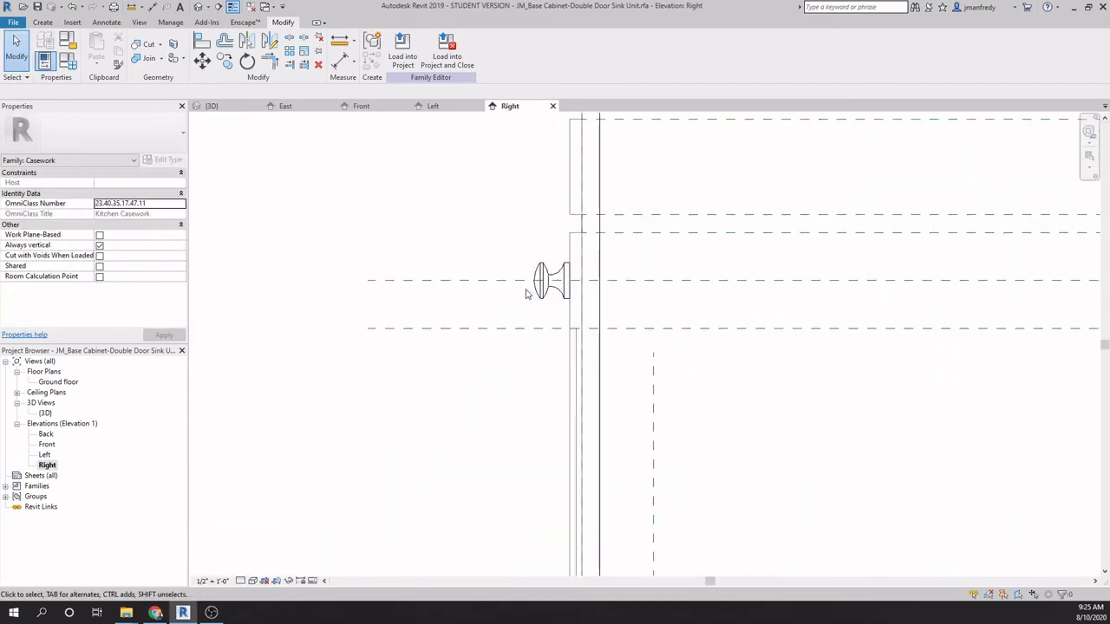
click(582, 242)
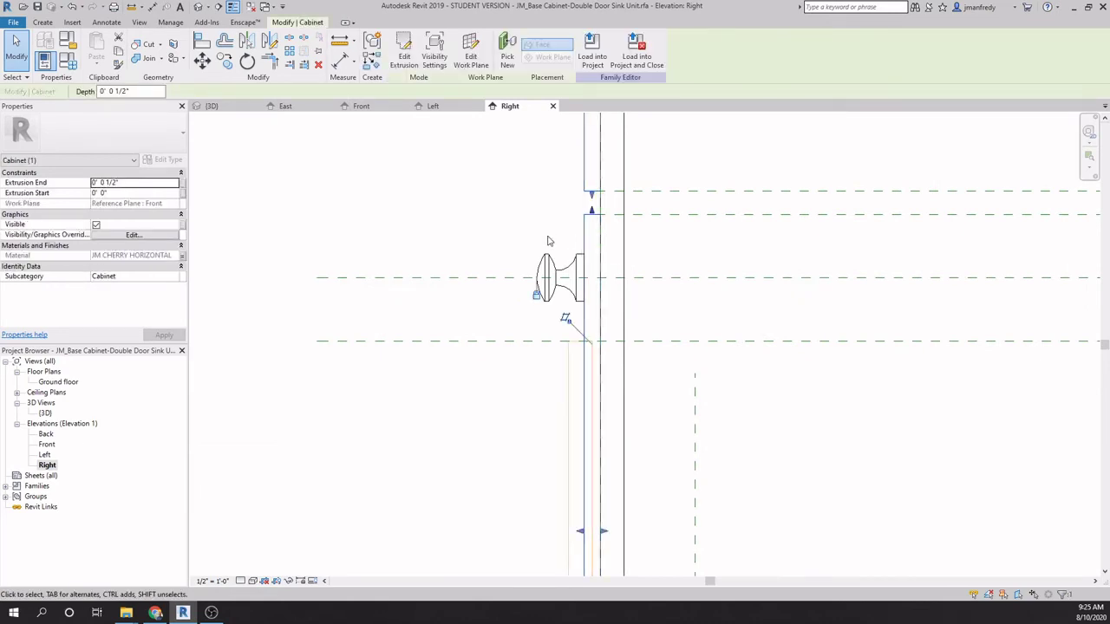
click(498, 255)
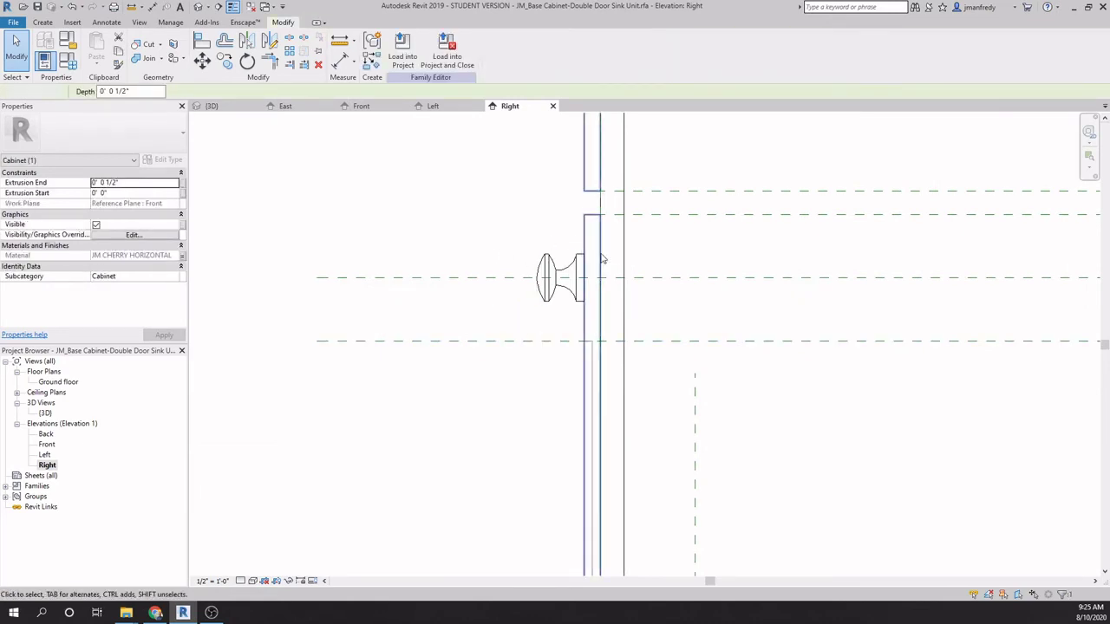
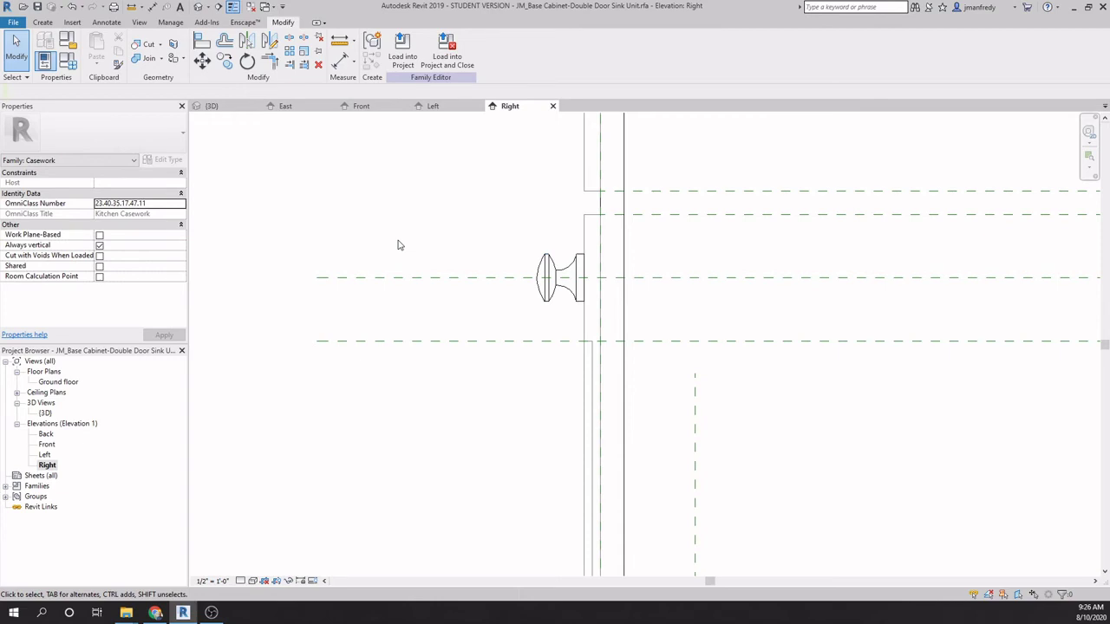
scroll(434, 247, down, 3)
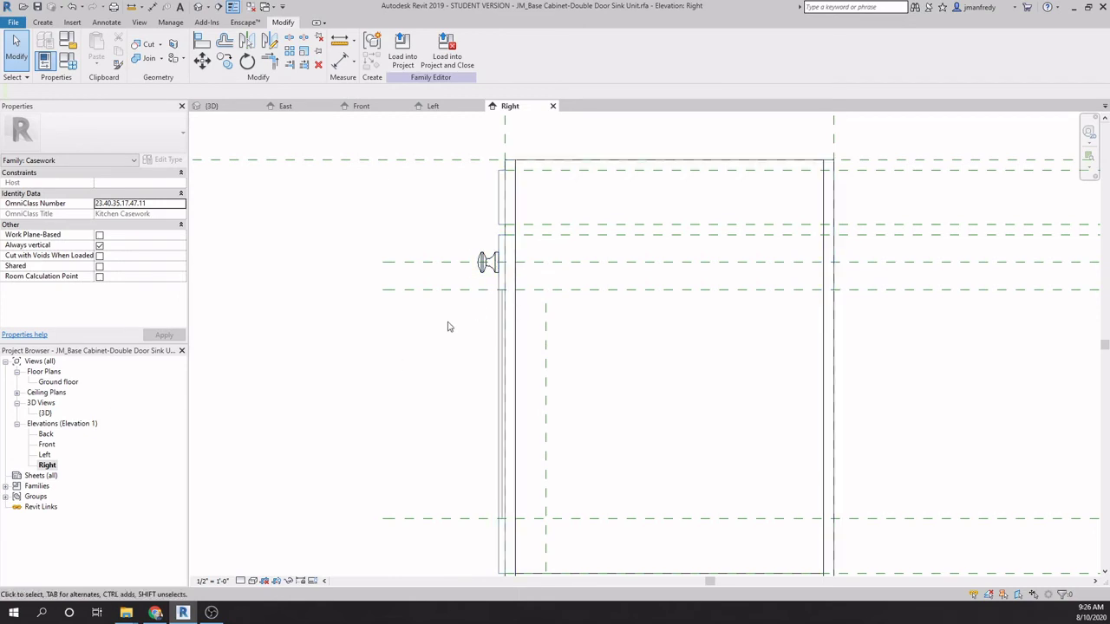
Step: In the family's Front elevation, place another JM_doorPull on the left door's inner stile, below the existing knob
double_click(52, 444)
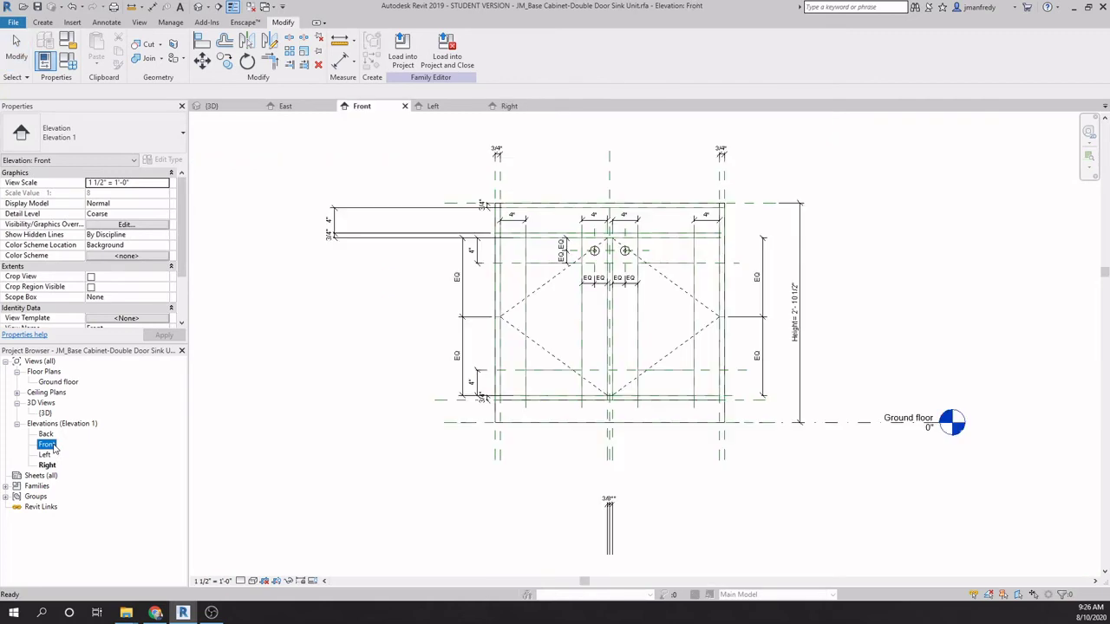
click(43, 21)
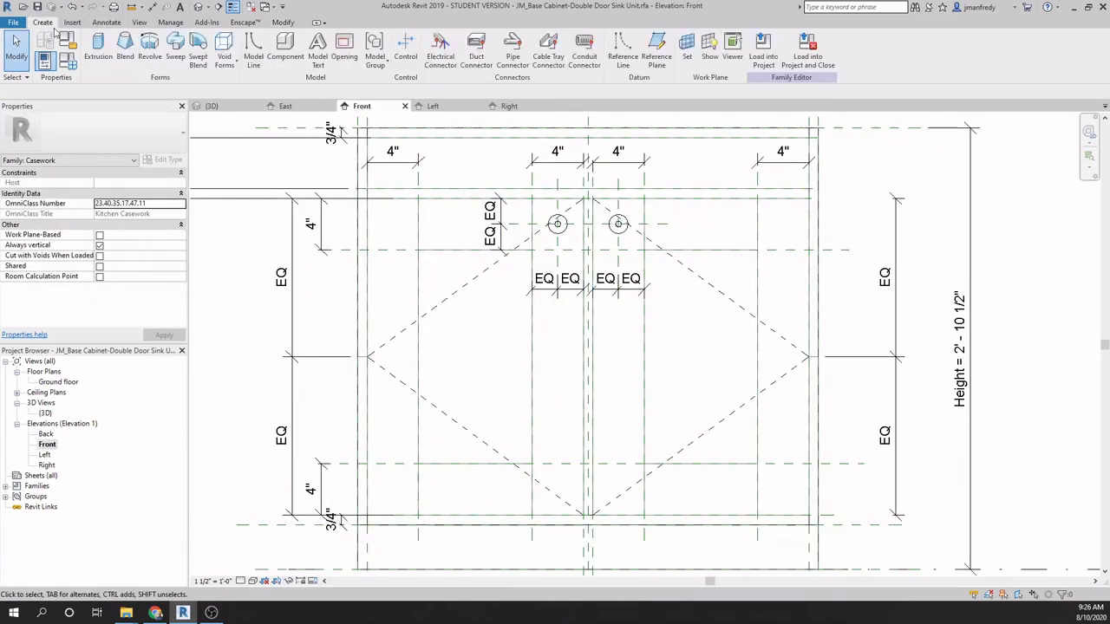
click(285, 47)
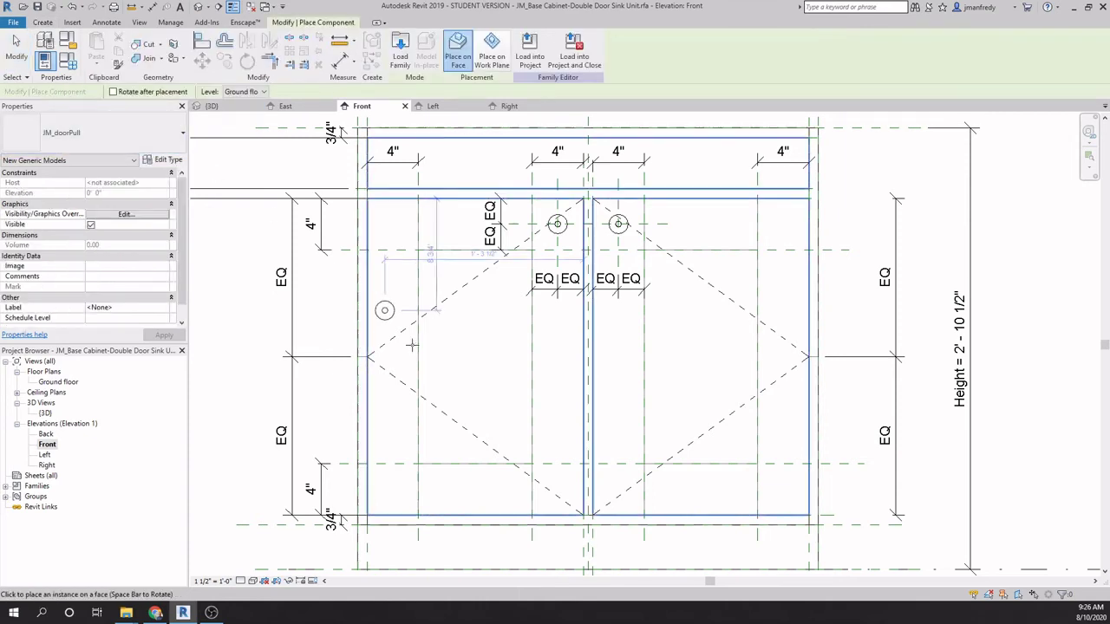
click(557, 368)
key(Escape)
key(Escape)
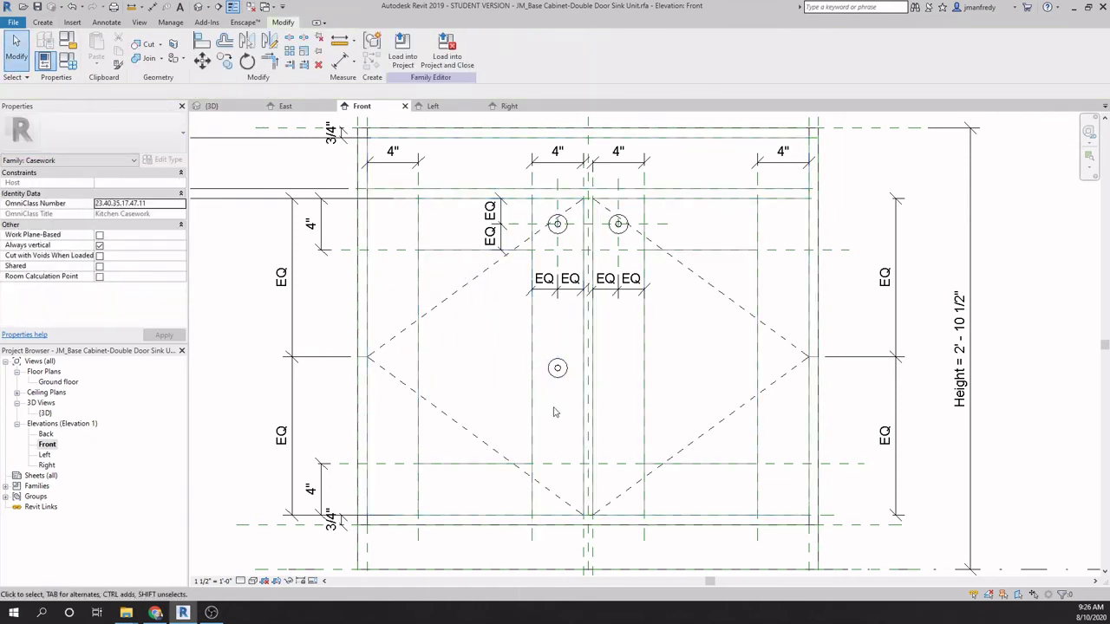
Step: Load the family into the project, overwriting the existing version, check the added knob in the East elevation, and close the inactive views
click(402, 48)
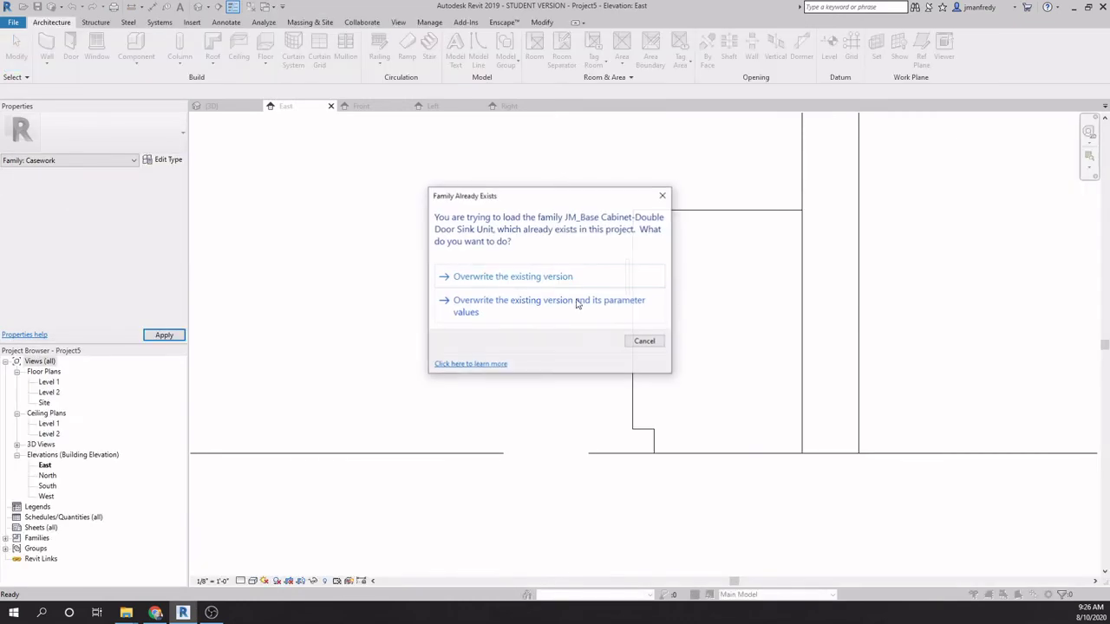
click(513, 278)
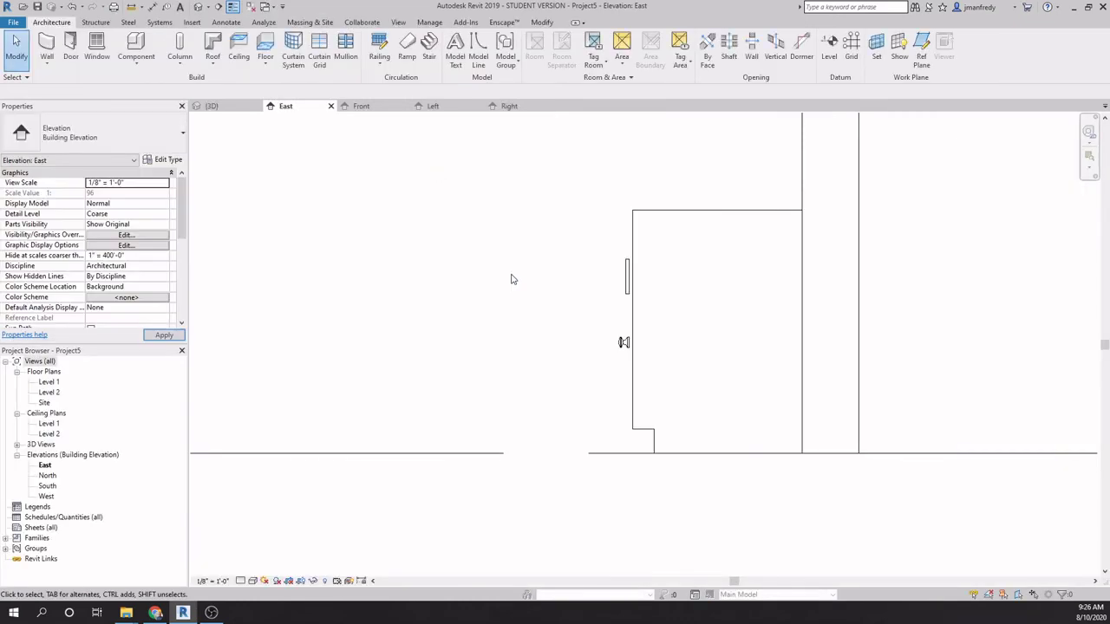
scroll(606, 345, up, 6)
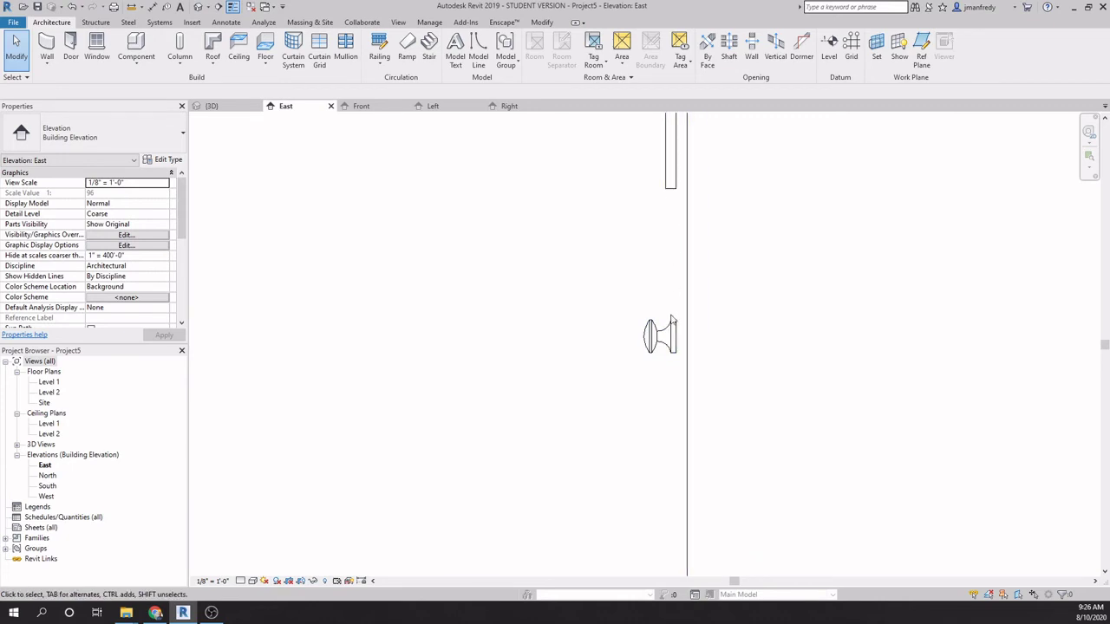
click(233, 6)
Step: Delete the extra lower knob from the left door in the family's Front elevation and show the cabinet in 3D
click(287, 105)
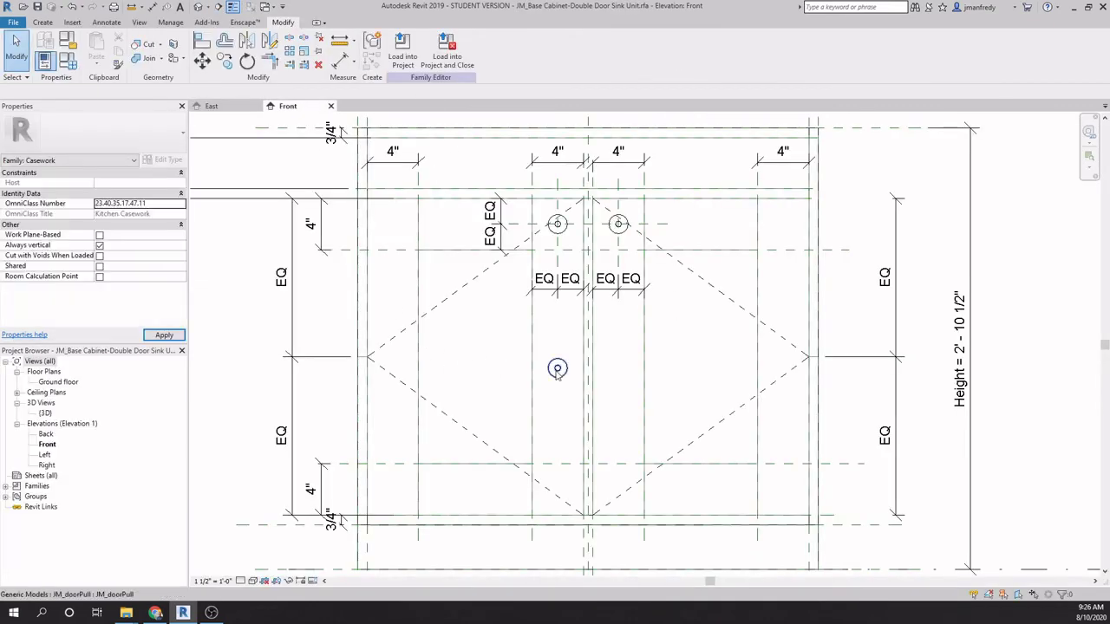
click(558, 369)
key(Delete)
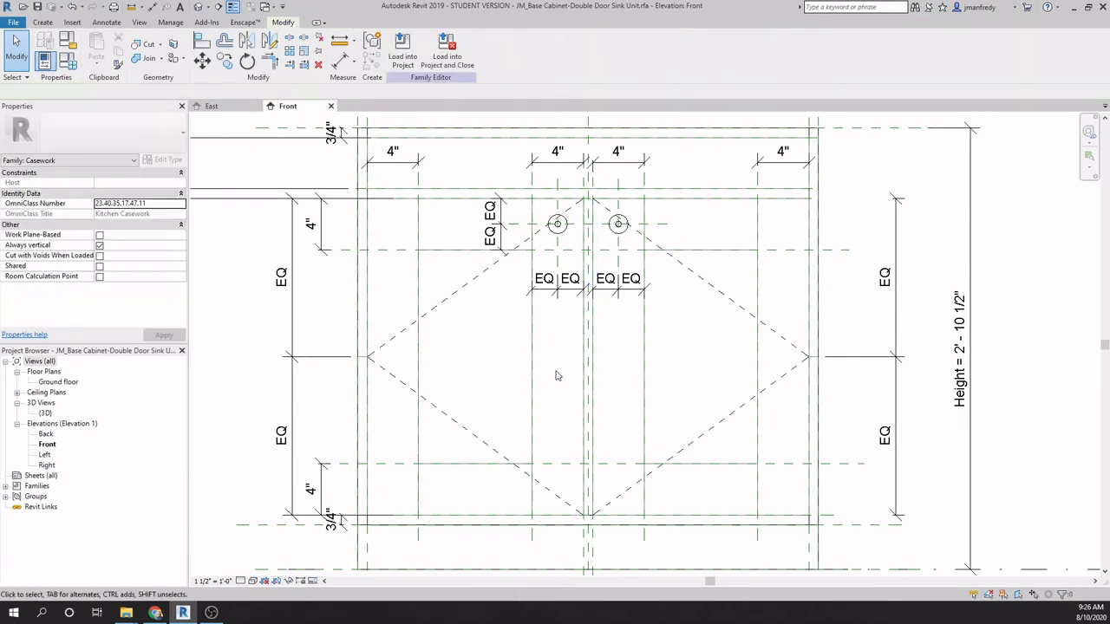
scroll(557, 376, down, 1)
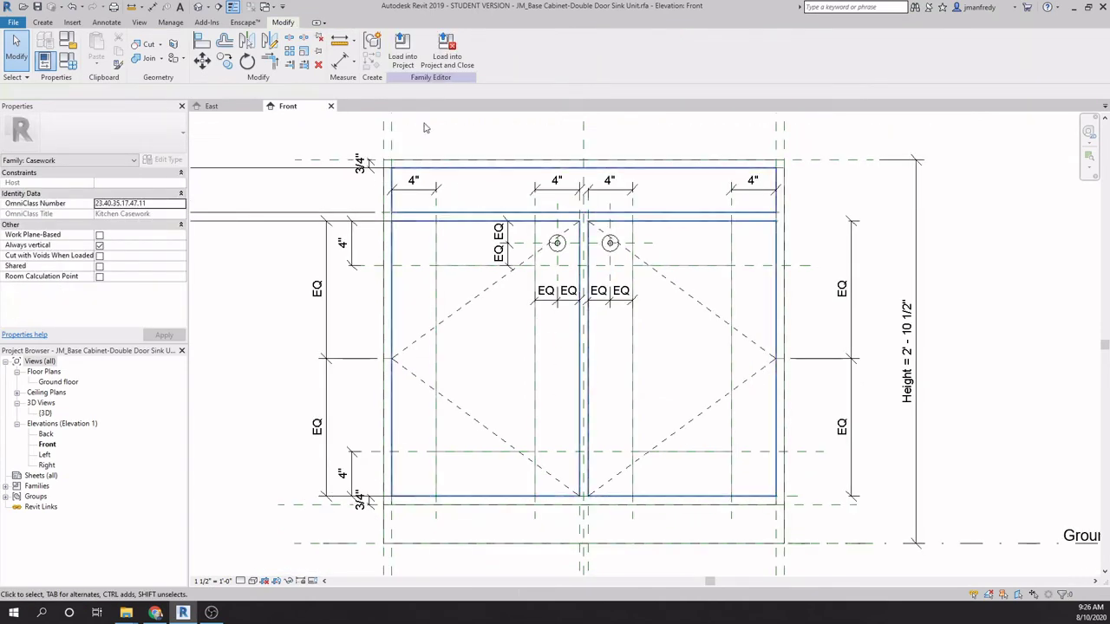
click(205, 8)
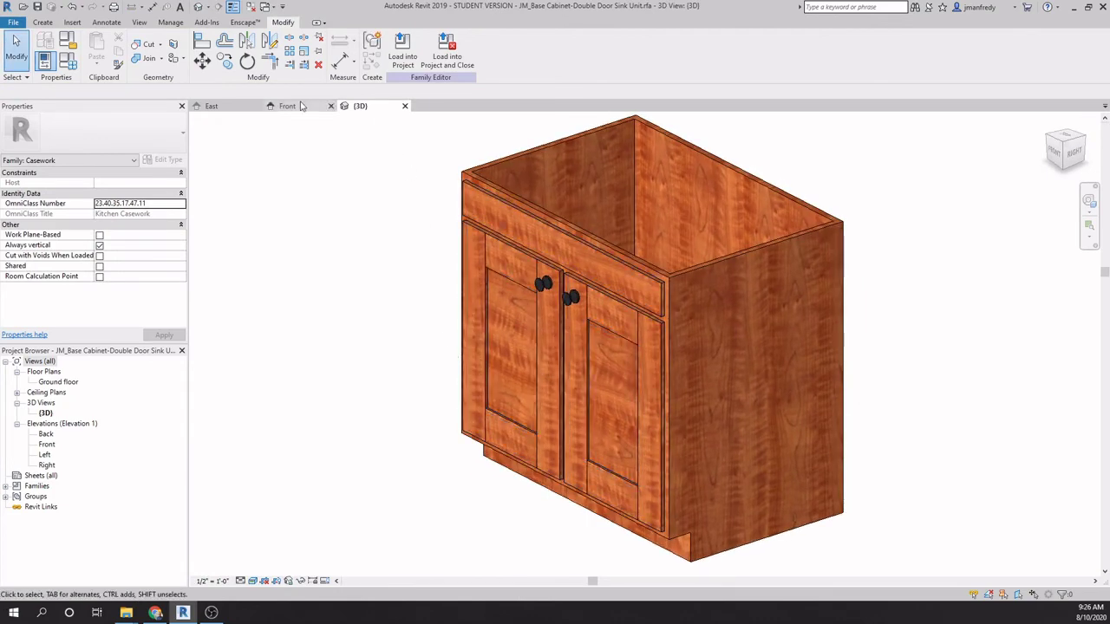
Step: Open the original Base Cabinet-Double Door Sink Unit family from the East elevation, examine its bar handles, and close it without saving
click(227, 106)
scroll(552, 280, down, 4)
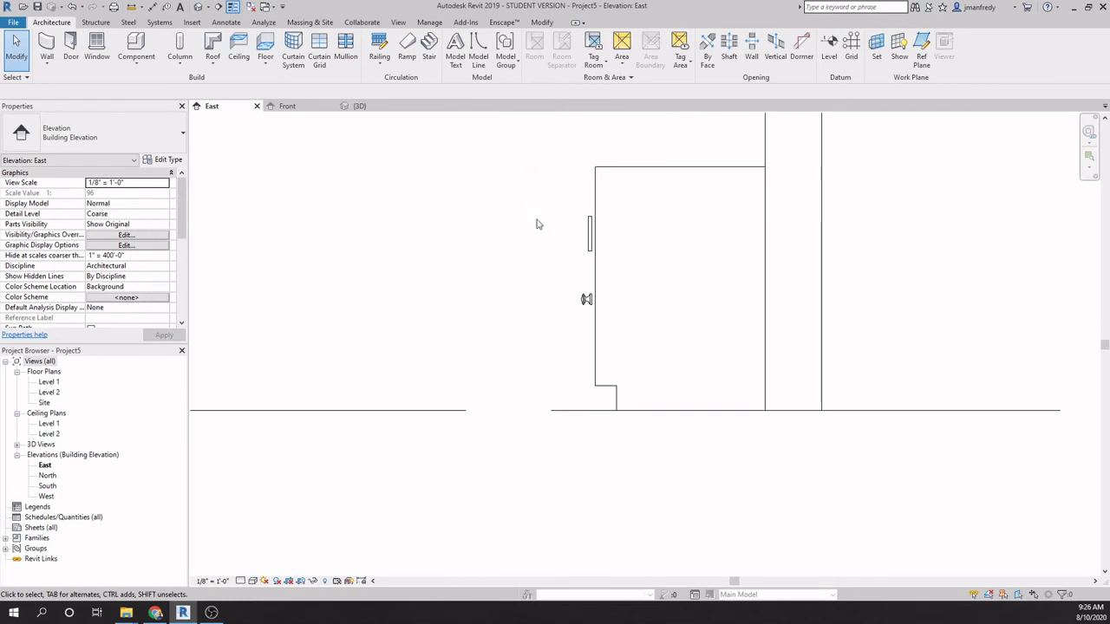
click(589, 246)
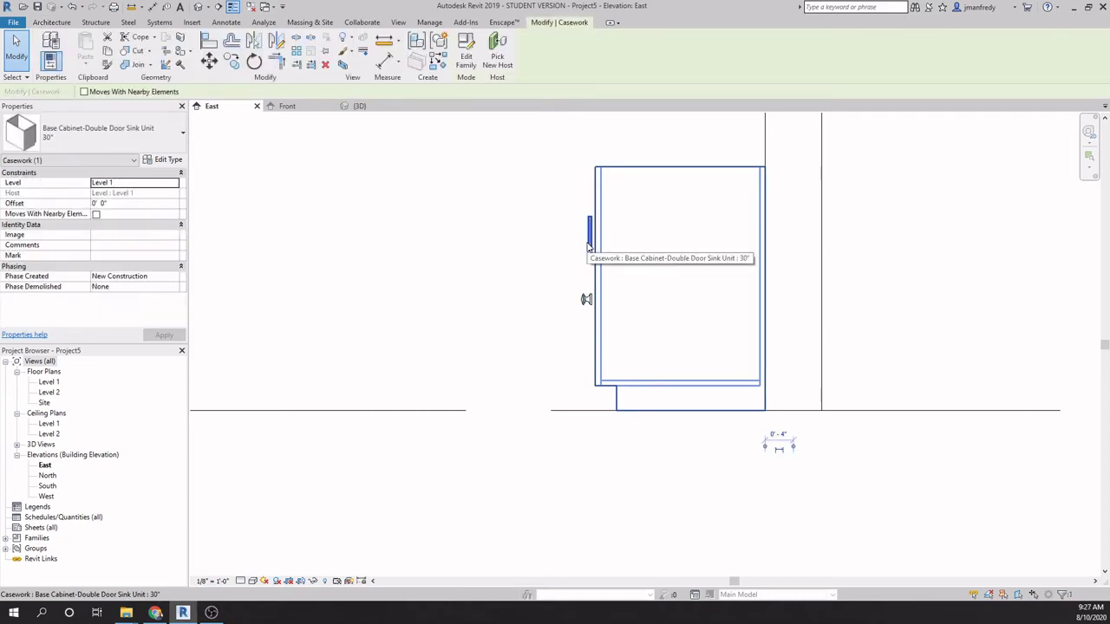
double_click(589, 246)
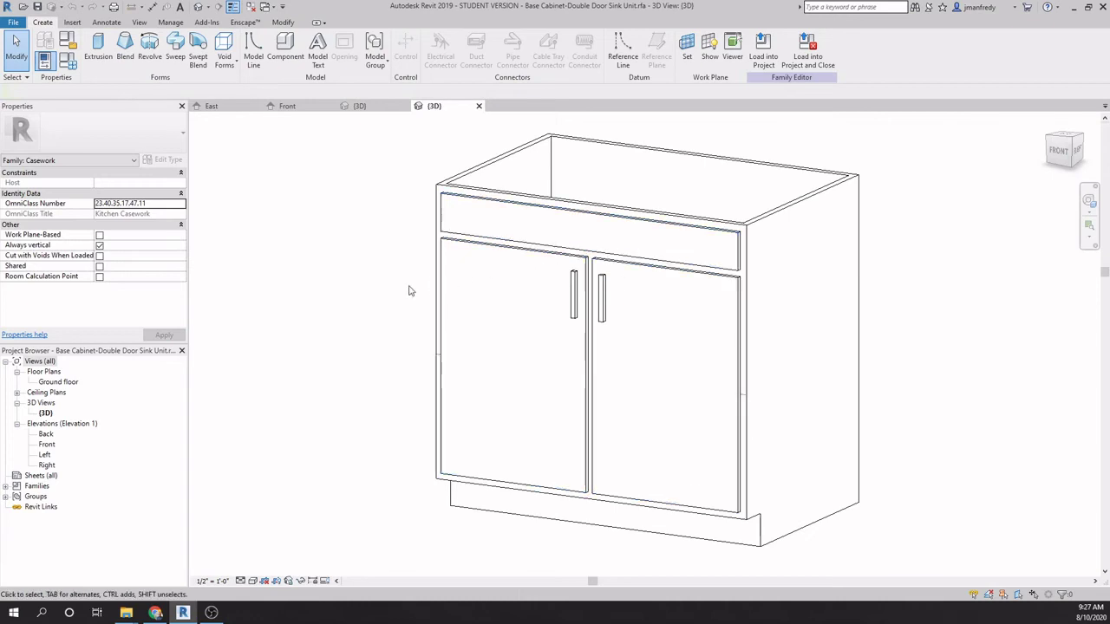
click(250, 6)
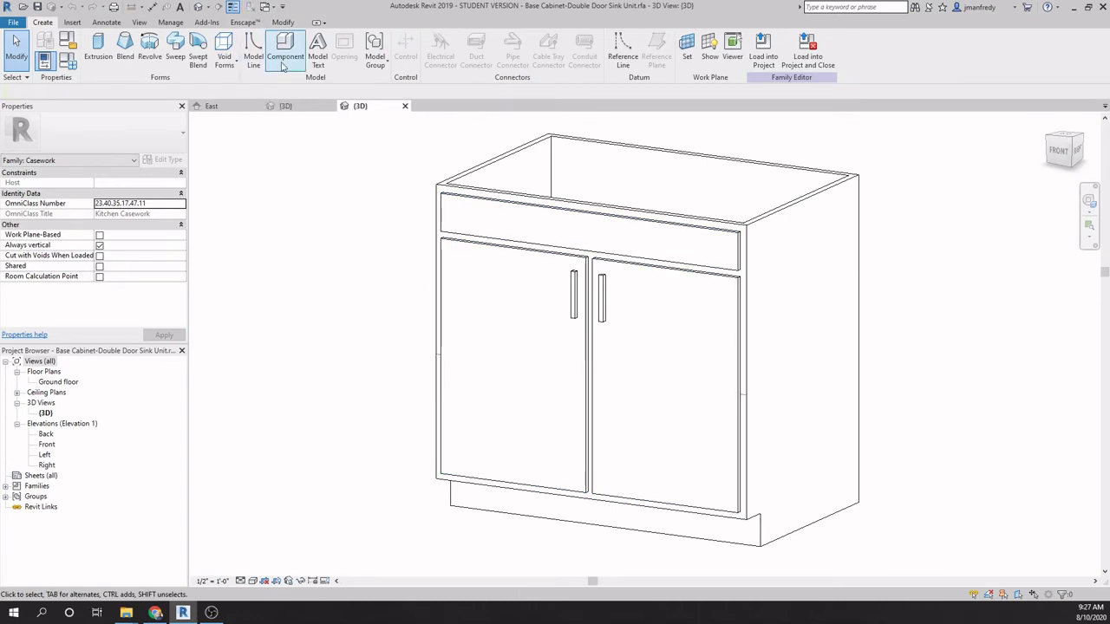
click(405, 106)
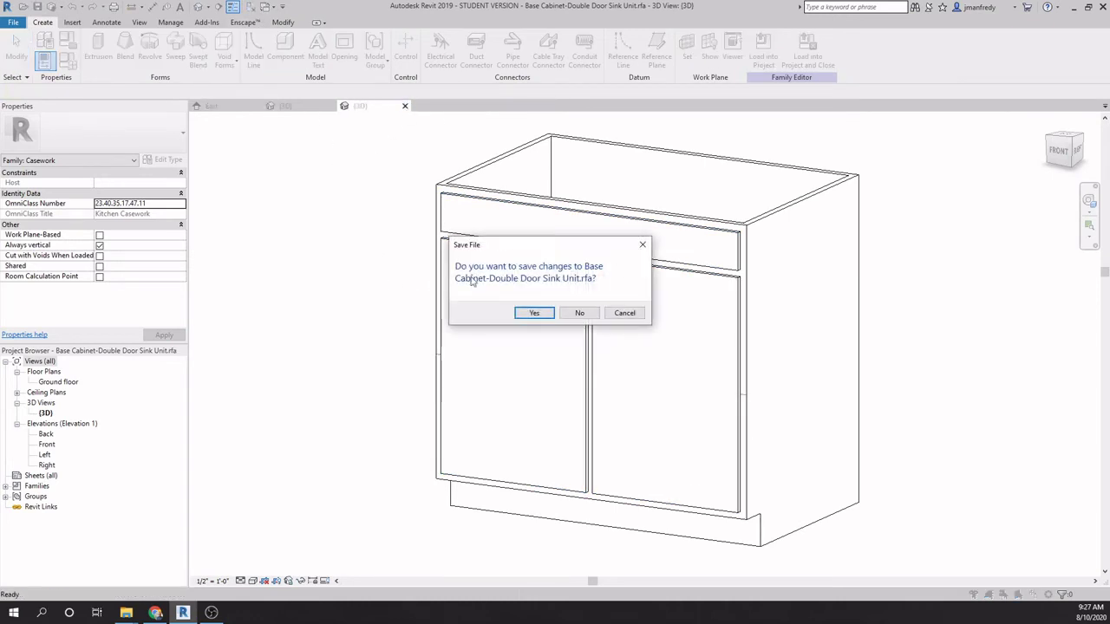
click(580, 314)
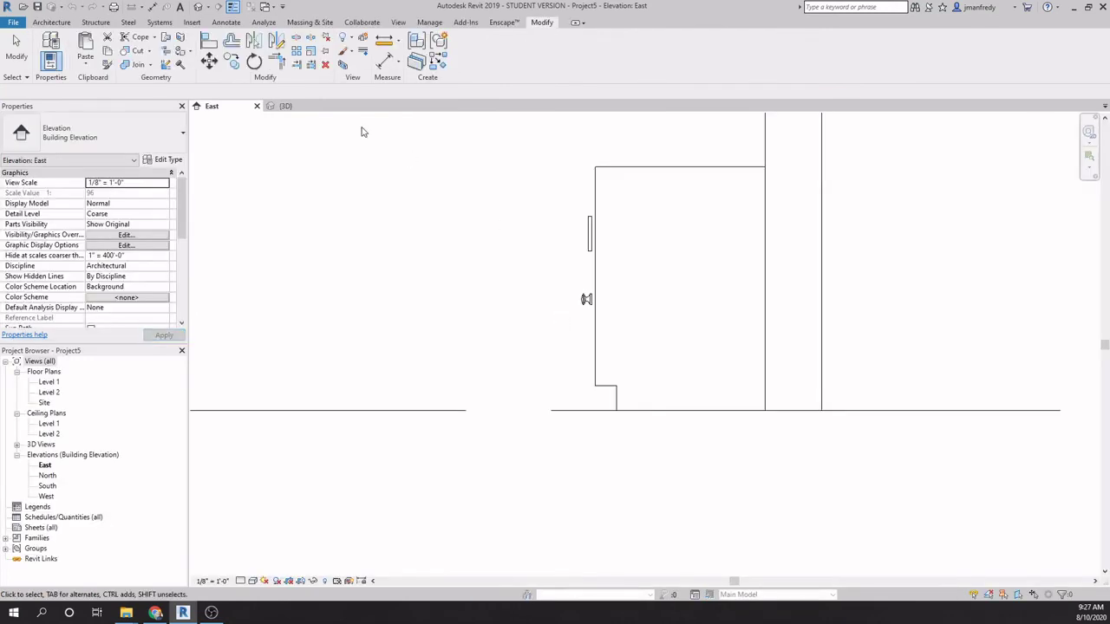
Step: Examine the custom cabinet family in 3D and compare it with the original cabinet in the project's 3D view
click(290, 106)
shift+middle_drag(513, 292, 433, 311)
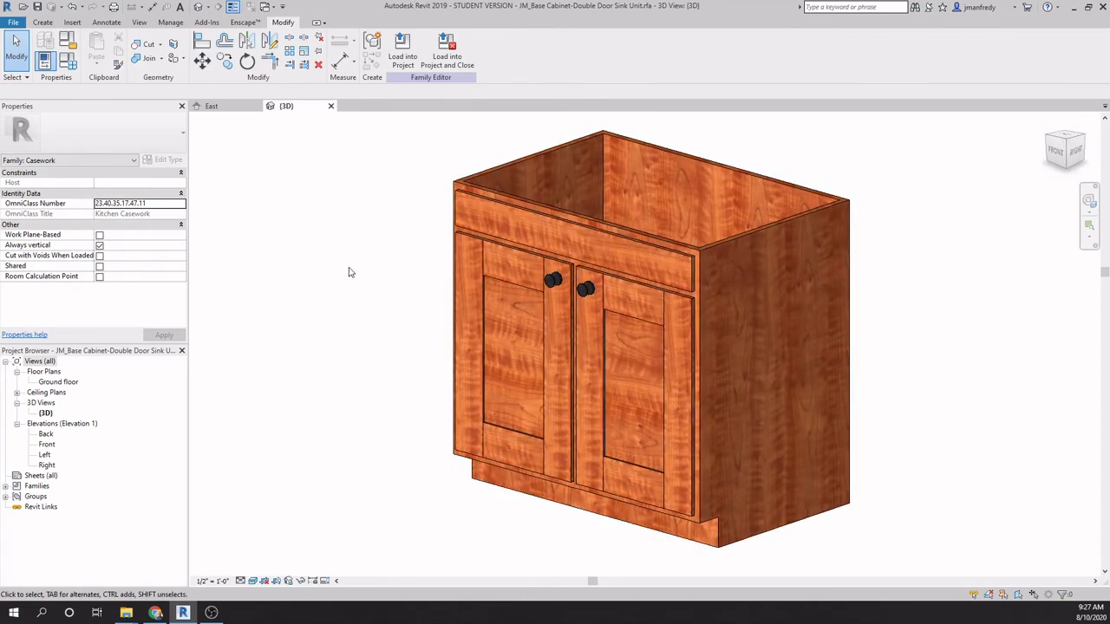
click(217, 106)
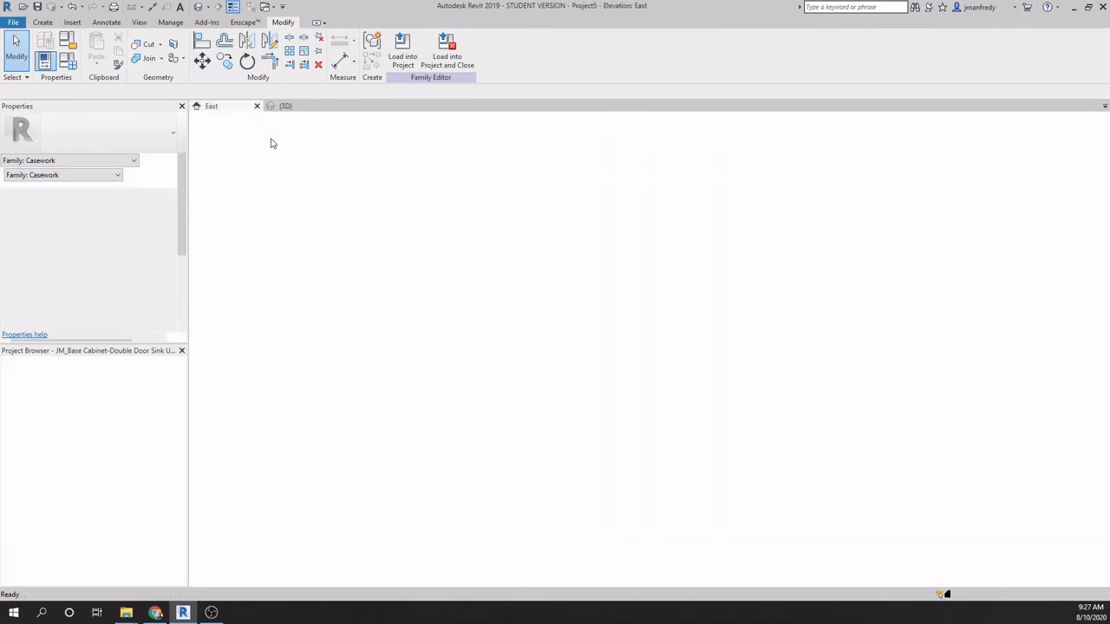
click(201, 6)
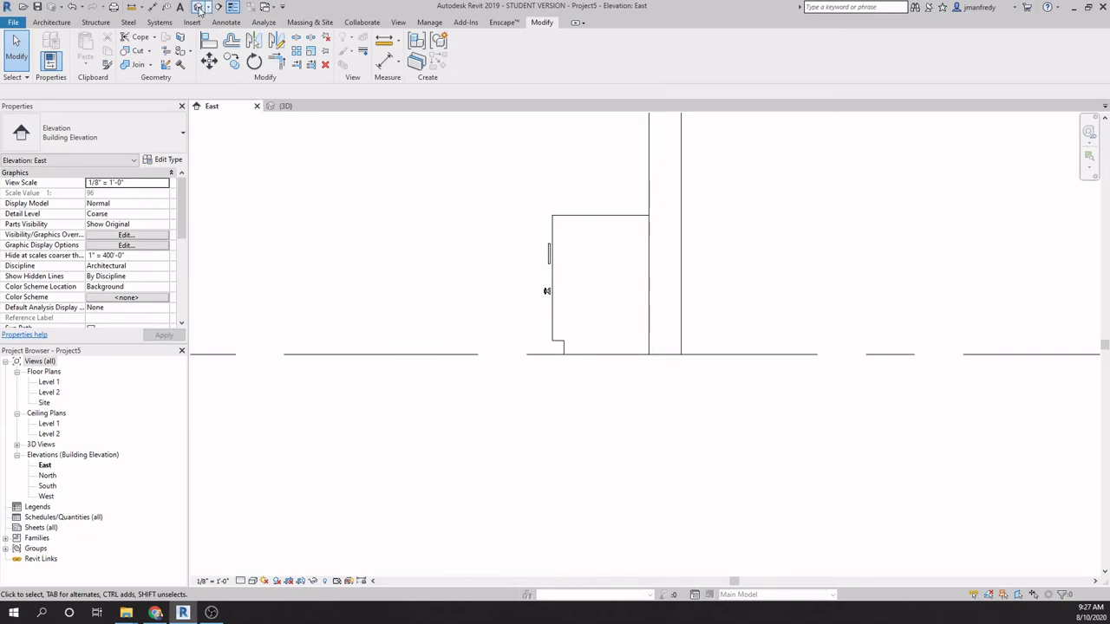
scroll(550, 428, up, 8)
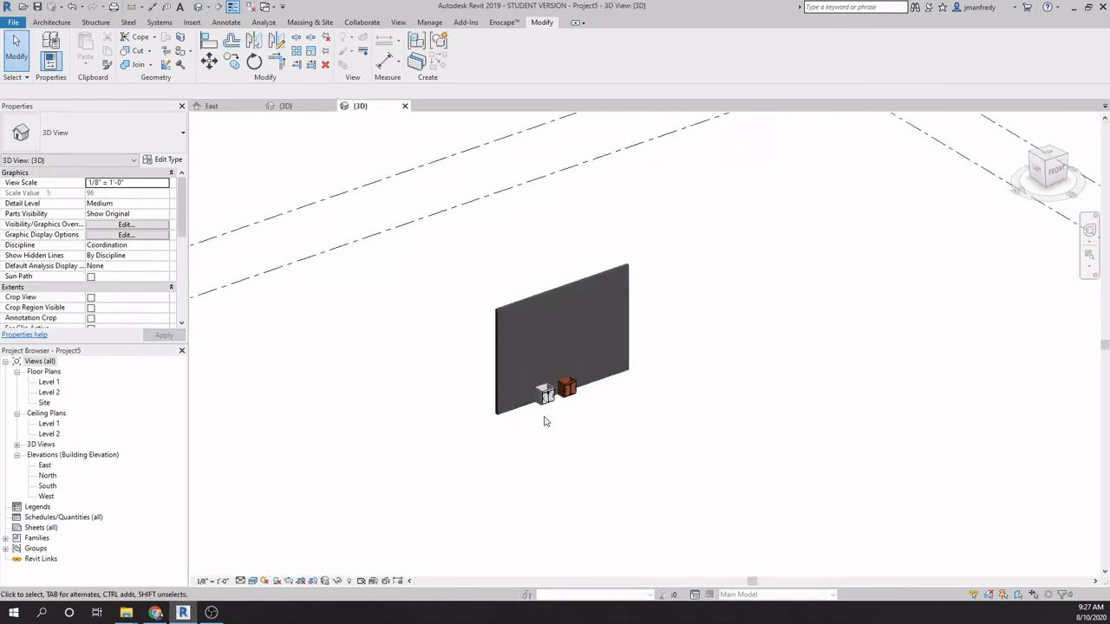
click(558, 343)
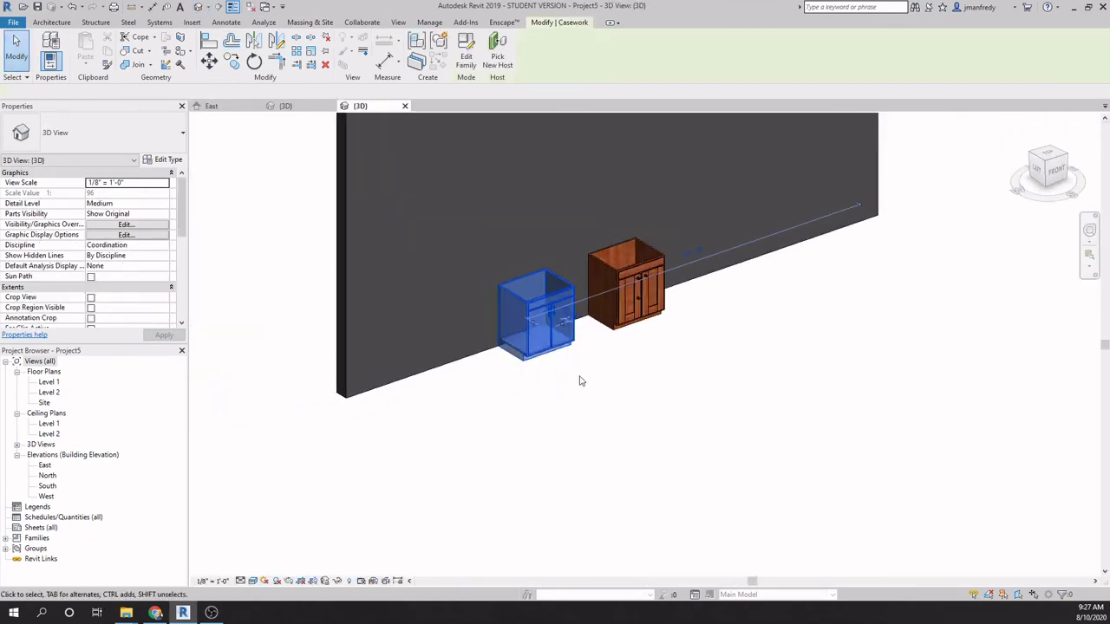
scroll(575, 372, up, 6)
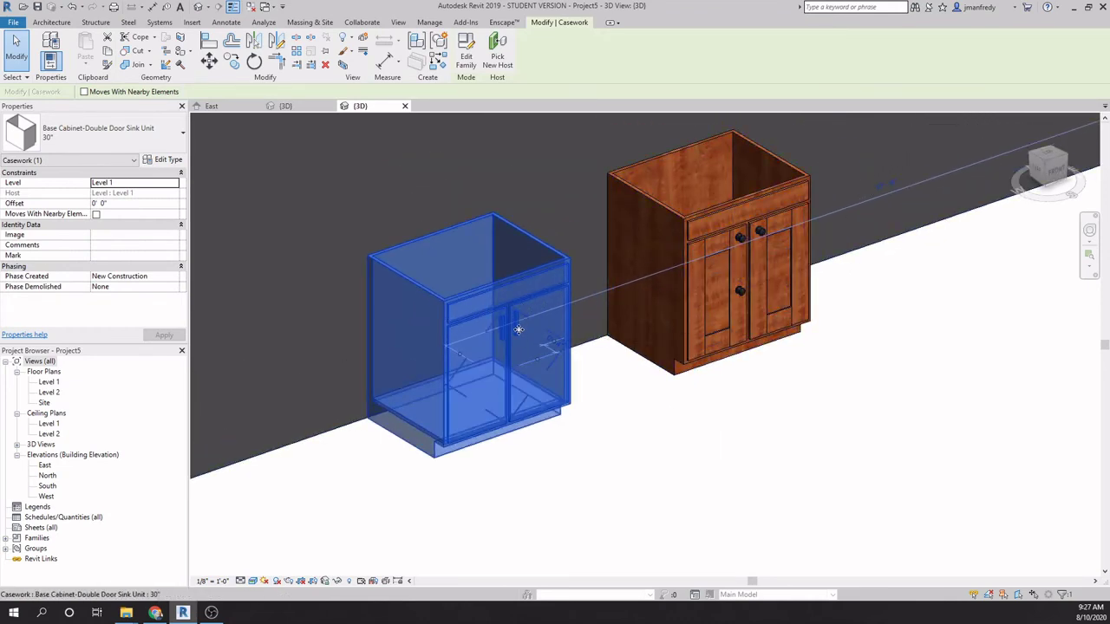
shift+middle_drag(859, 325, 853, 355)
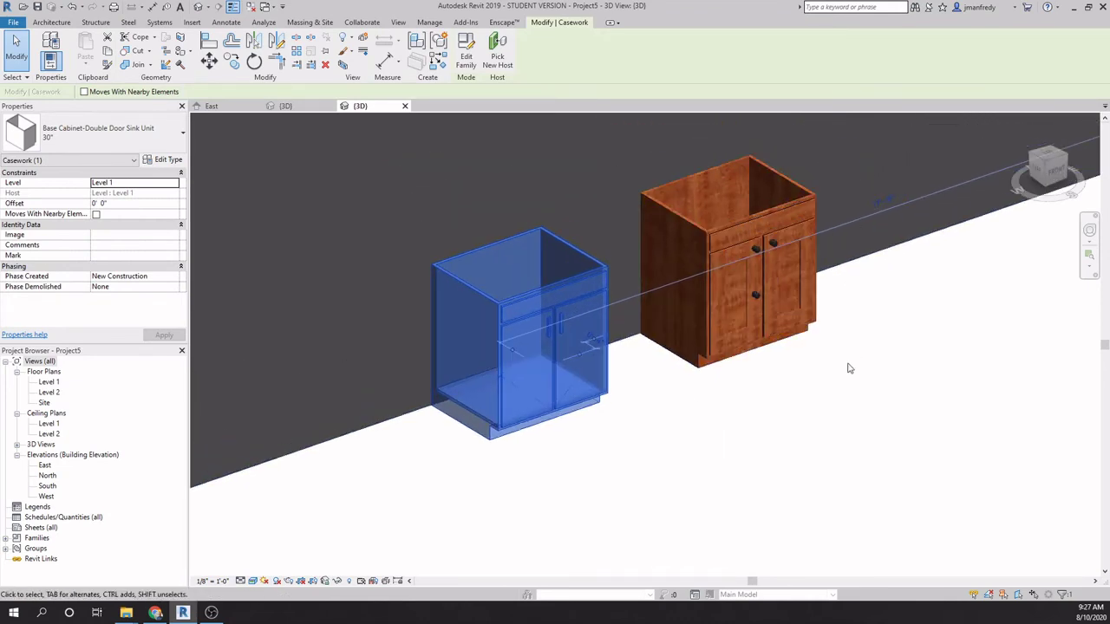
Step: Delete the original 30" Base Cabinet-Double Door Sink Unit from the project, leaving only the custom cherry cabinet on the wall
click(728, 434)
click(591, 411)
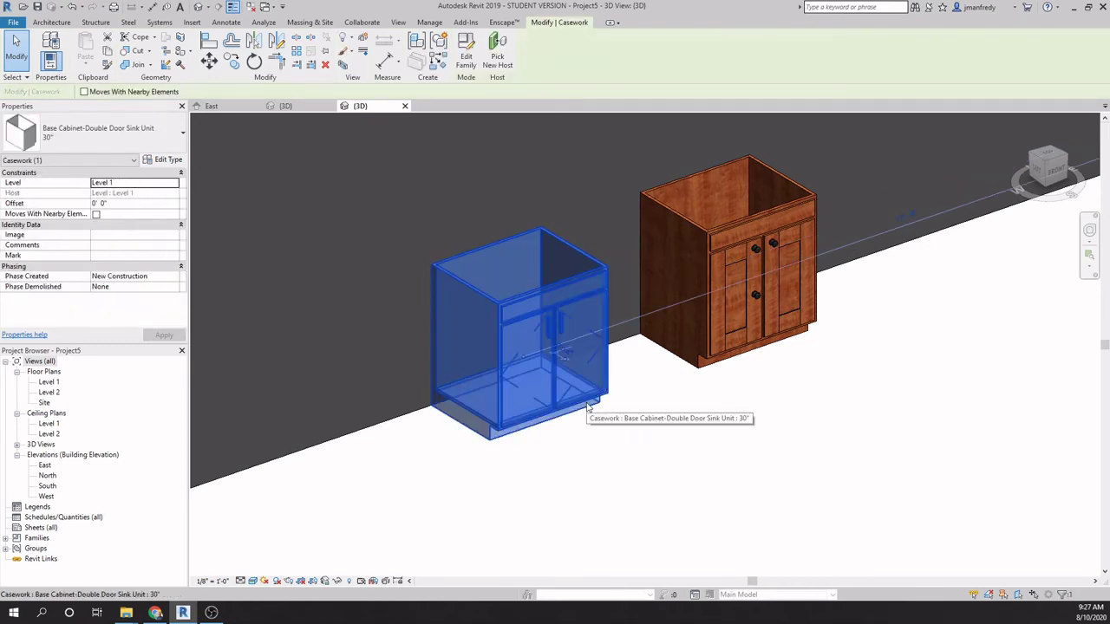
key(Delete)
mouse_move(572, 412)
shift+middle_down()
mouse_move(685, 465)
mouse_move(617, 501)
mouse_move(565, 397)
shift+middle_up()
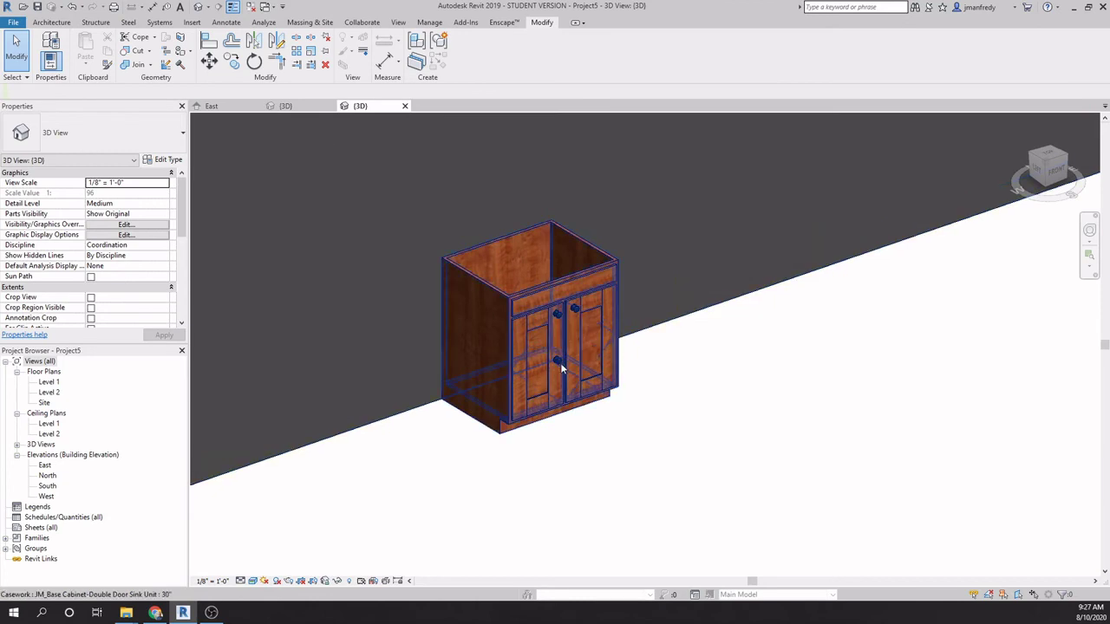
Step: Load the custom cabinet family into the project, overwriting the existing version, and check the cabinet in the East elevation
click(285, 105)
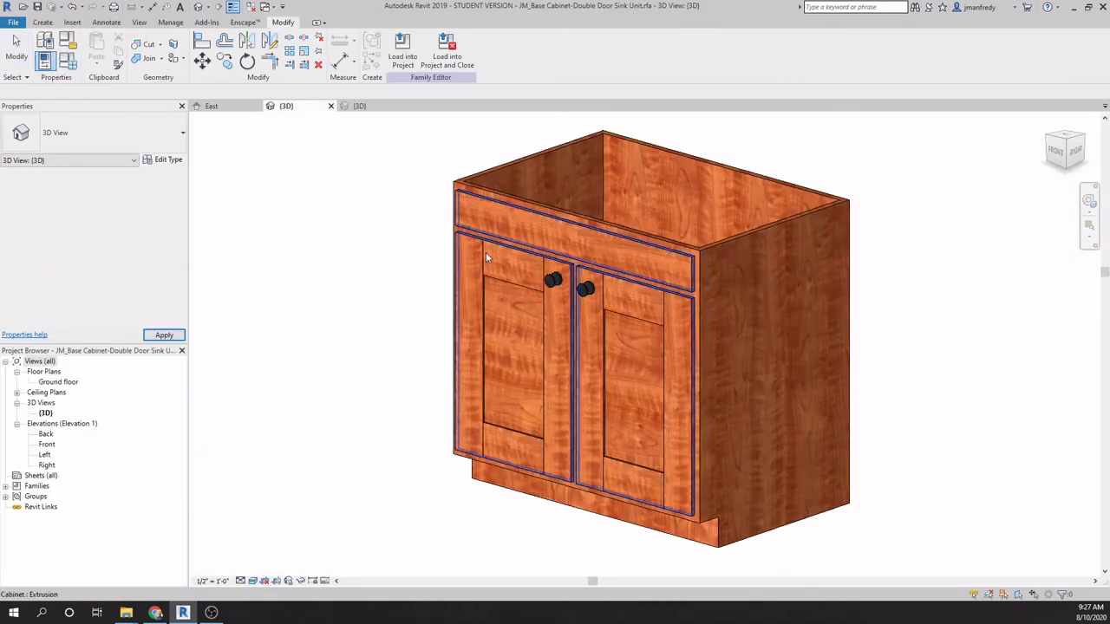
click(402, 52)
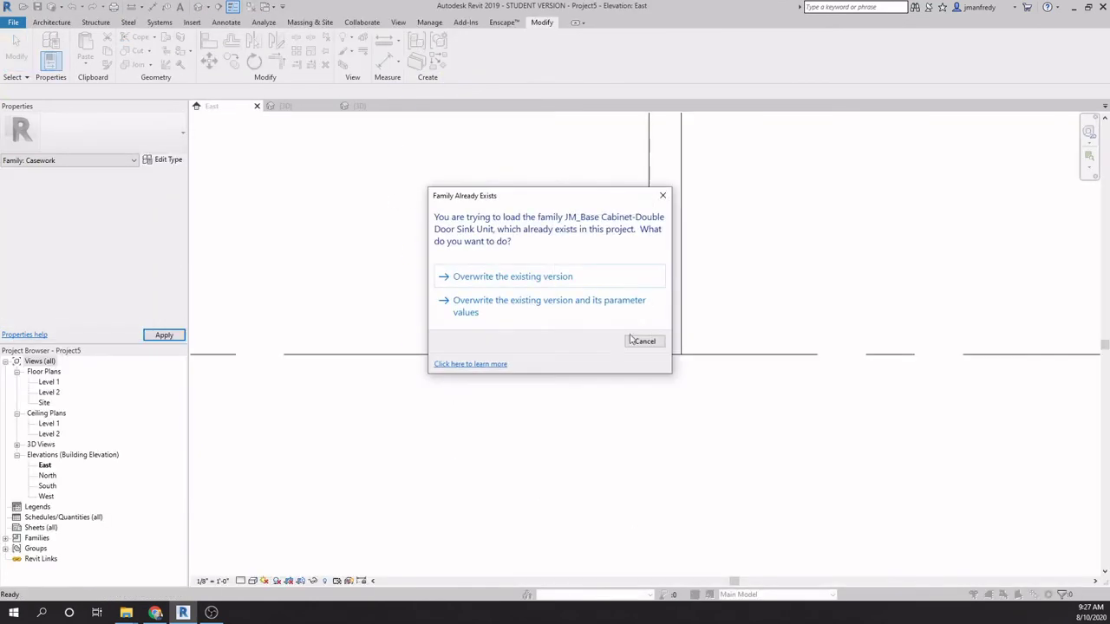
click(513, 279)
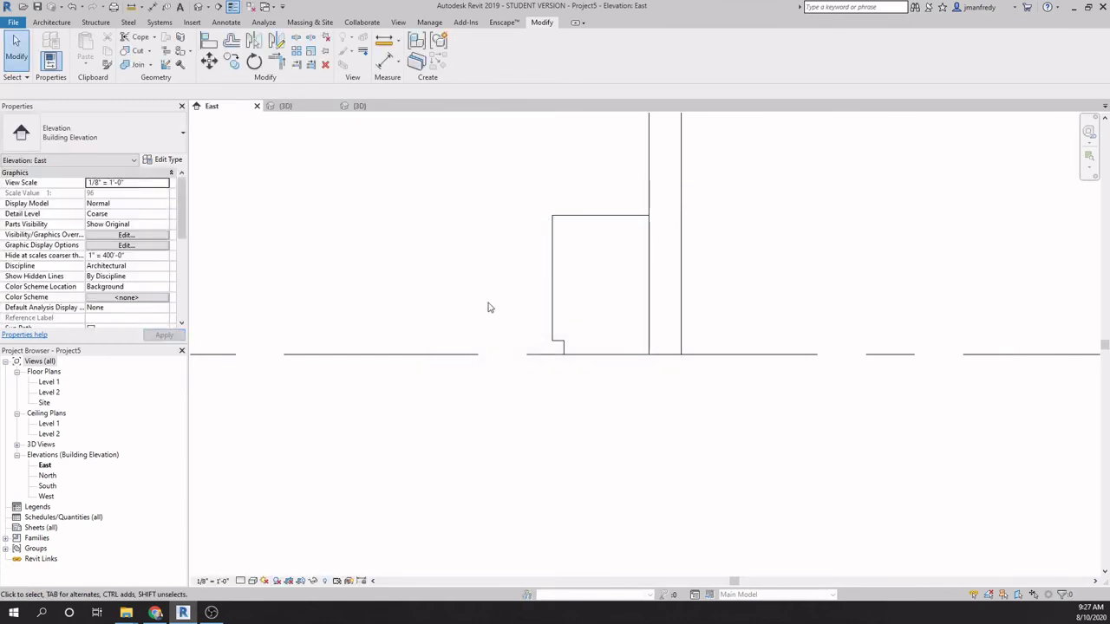
scroll(527, 325, down, 2)
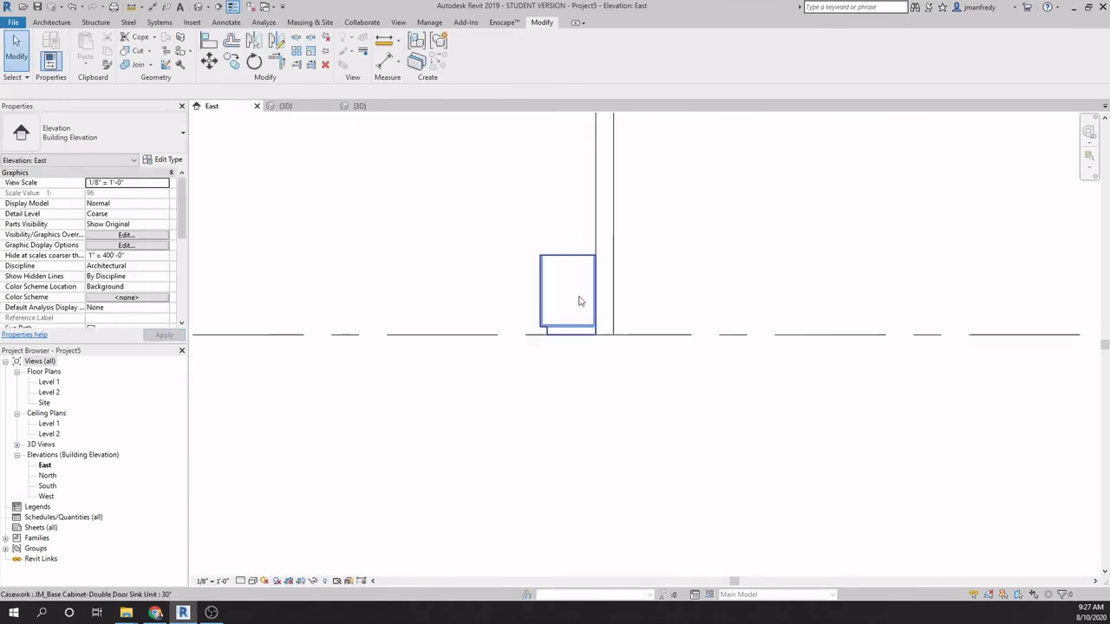
scroll(536, 321, up, 2)
click(542, 287)
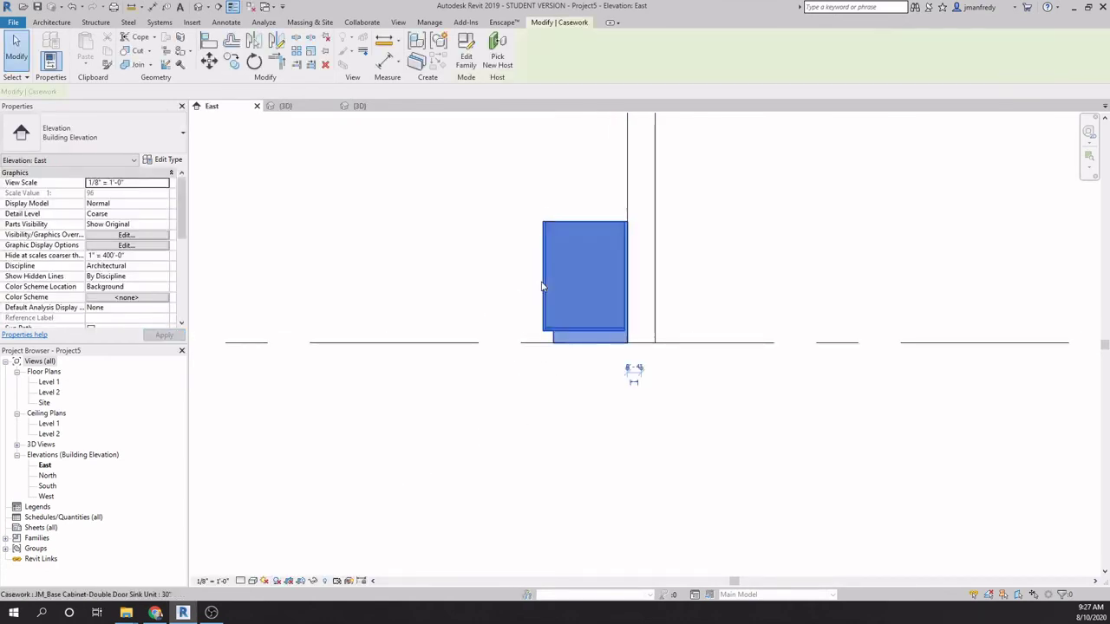
click(505, 237)
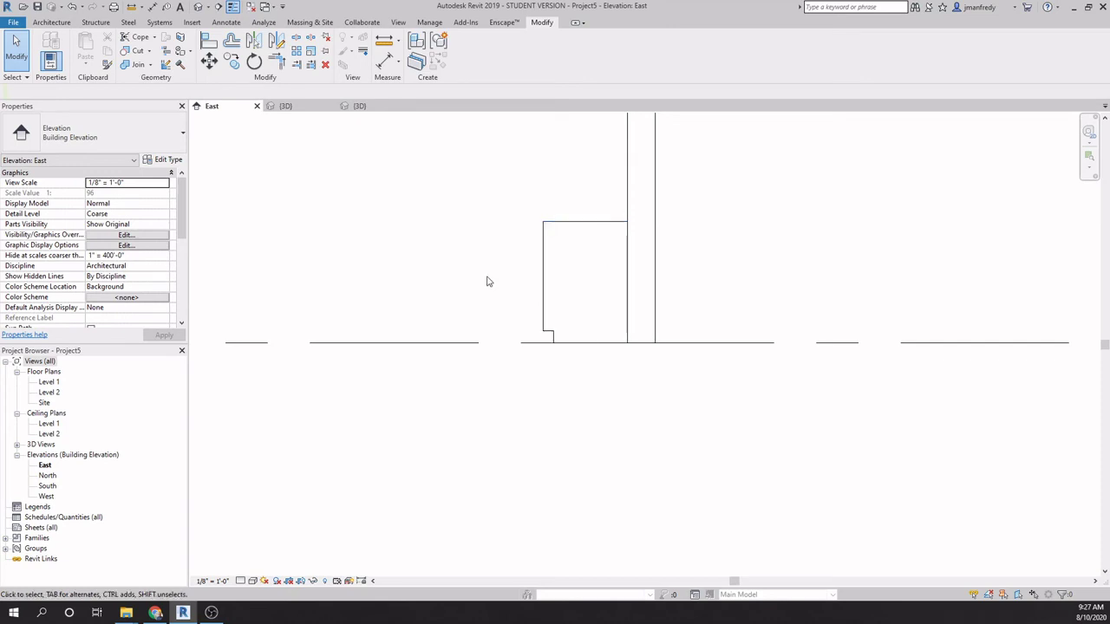
Step: Examine the custom cherry cabinet against the wall in the project's 3D view, from afar and up close
click(360, 106)
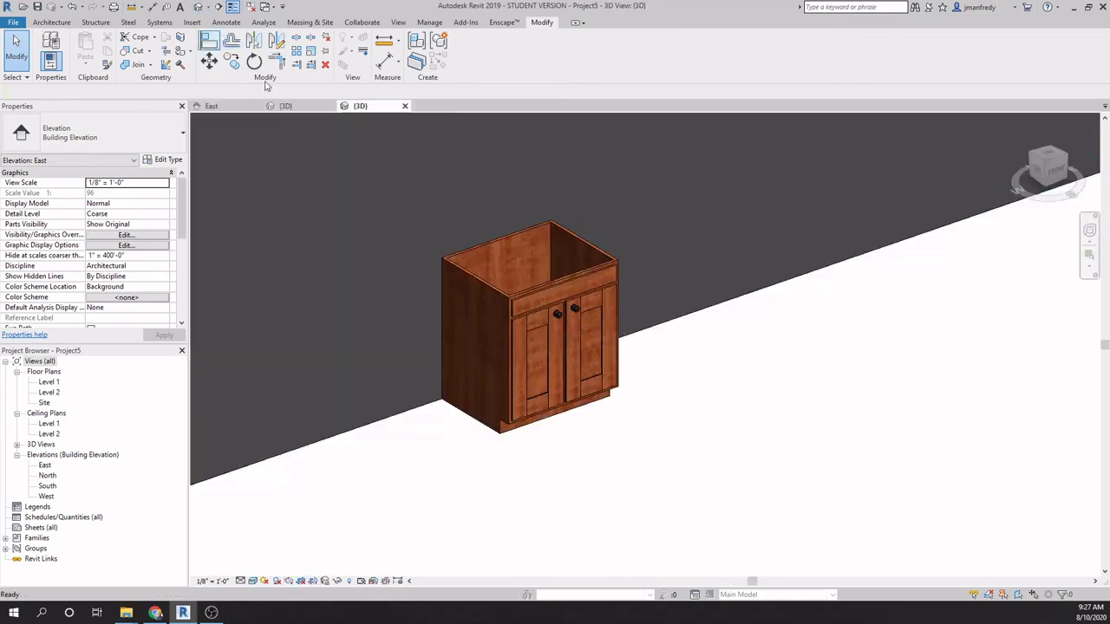
shift+middle_drag(520, 283, 754, 493)
scroll(771, 481, down, 4)
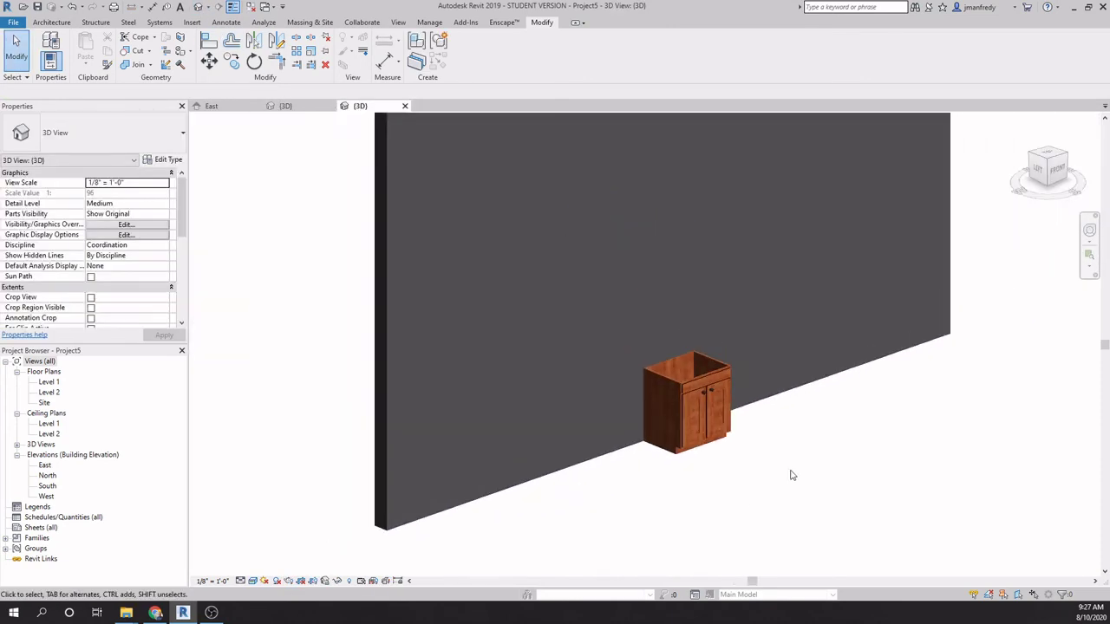
scroll(632, 521, up, 5)
scroll(642, 516, up, 3)
shift+middle_drag(654, 508, 789, 481)
scroll(780, 450, down, 1)
middle_drag(771, 419, 633, 494)
scroll(861, 490, down, 1)
scroll(631, 490, up, 3)
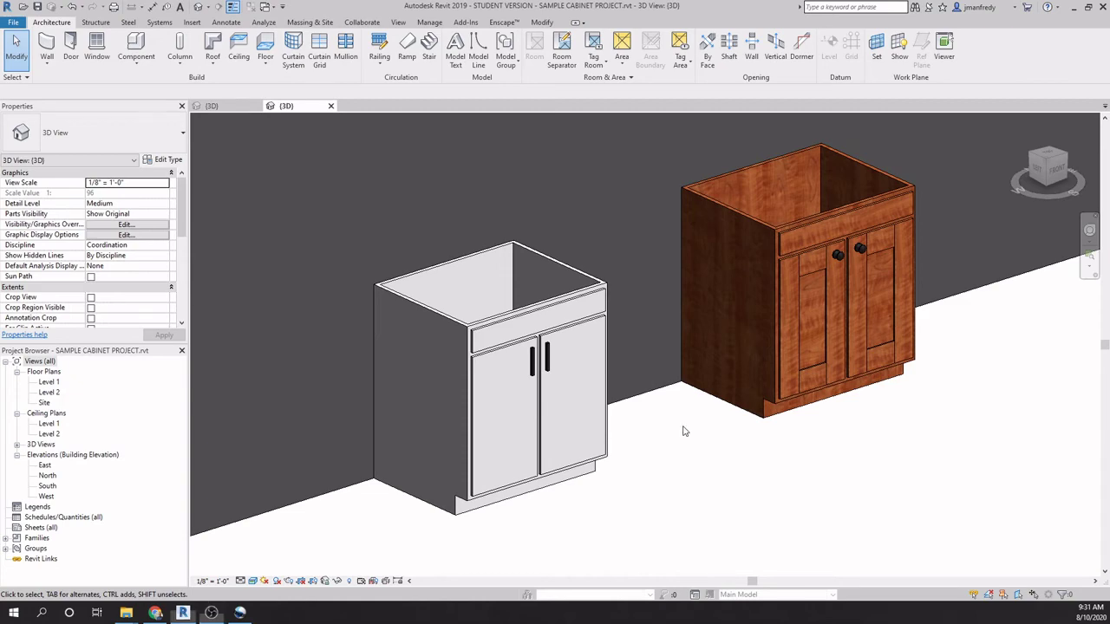
Step: Compare the original and custom cabinets in the sample project's 3D view, inspecting the recessed panel edges of the custom doors
scroll(659, 444, up, 3)
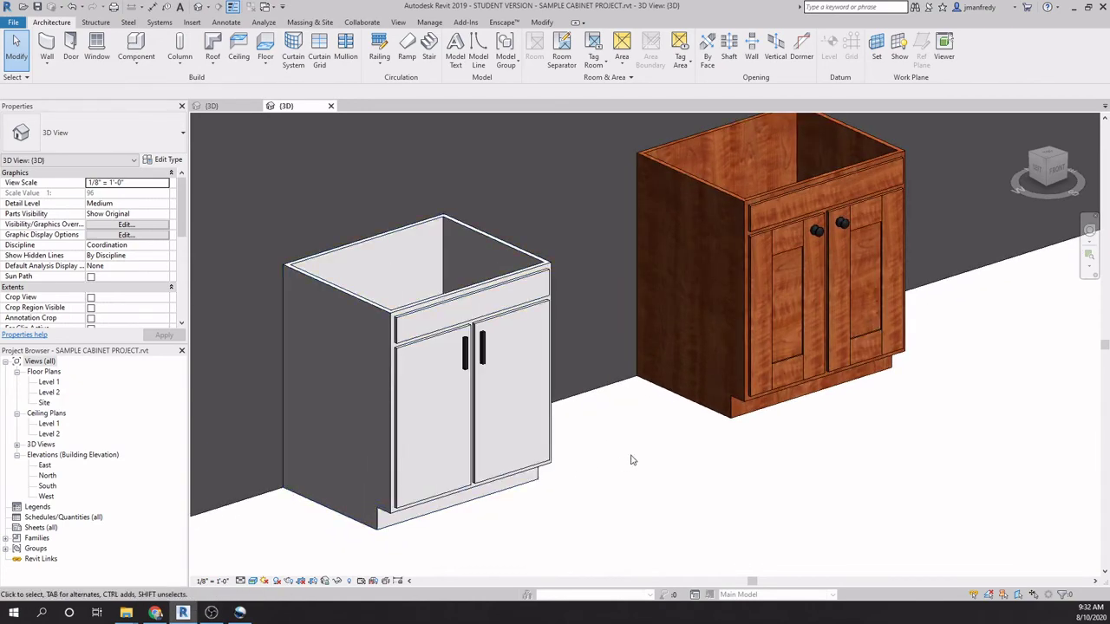
scroll(631, 460, down, 2)
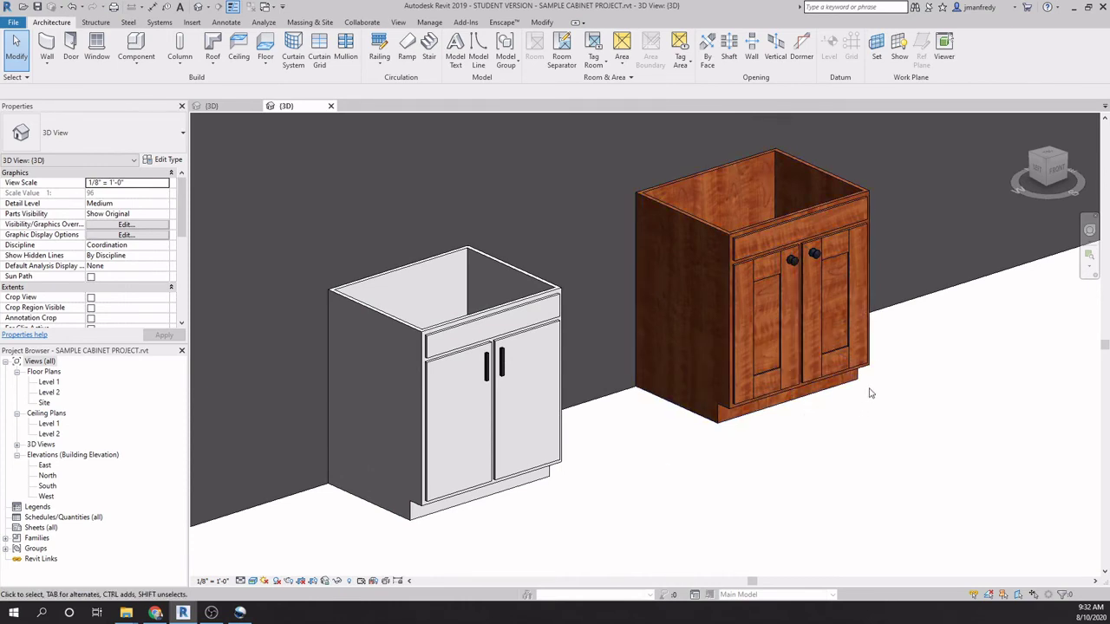
scroll(870, 400, up, 2)
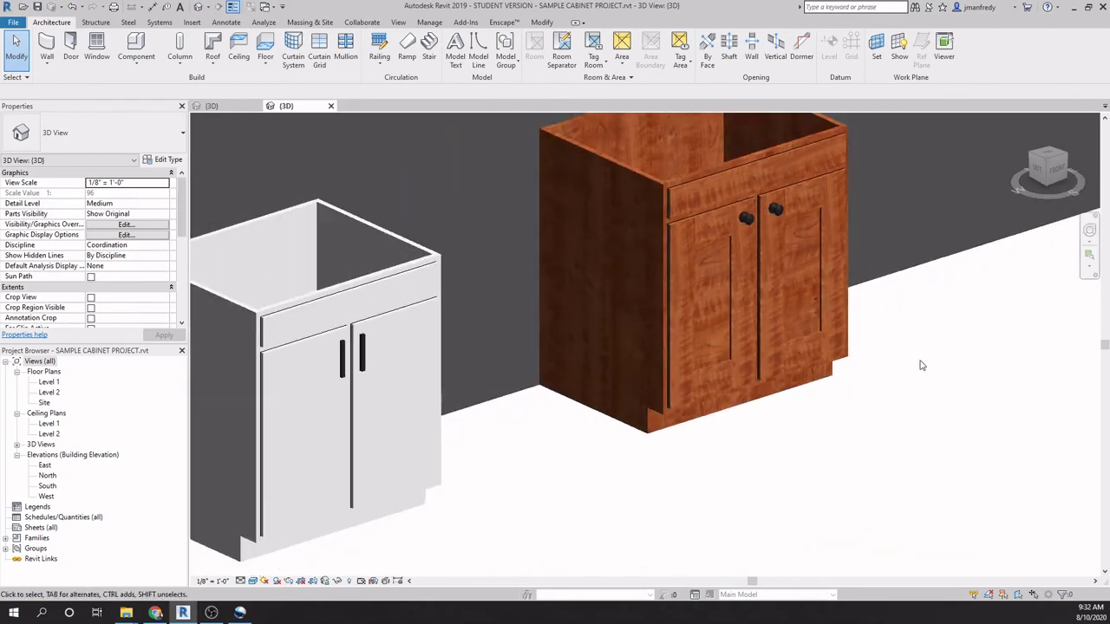
scroll(922, 365, up, 3)
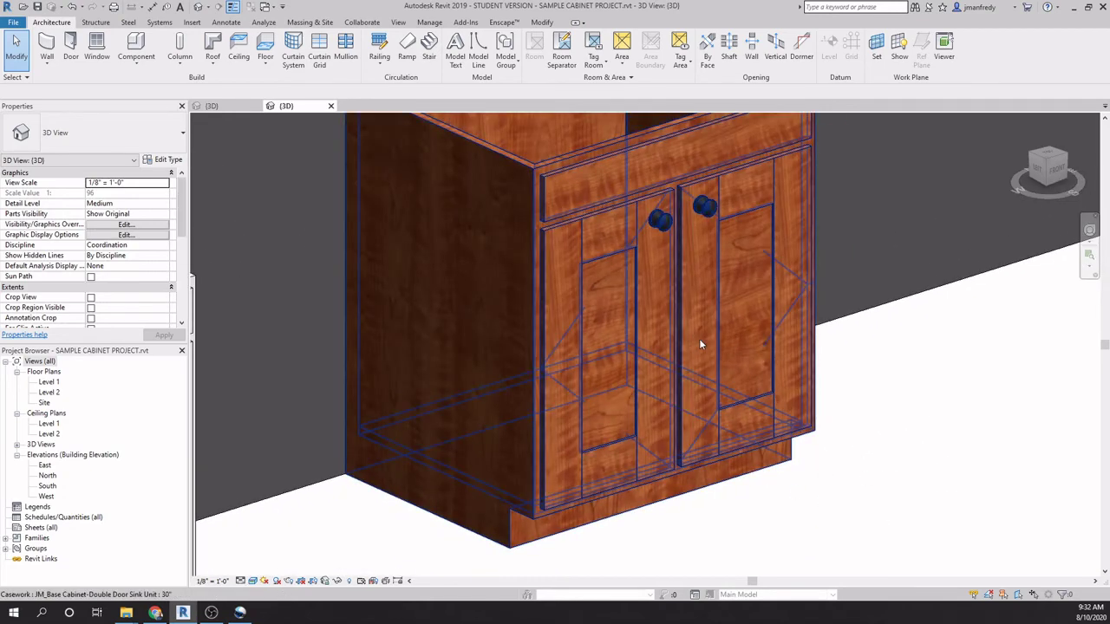
scroll(699, 345, up, 5)
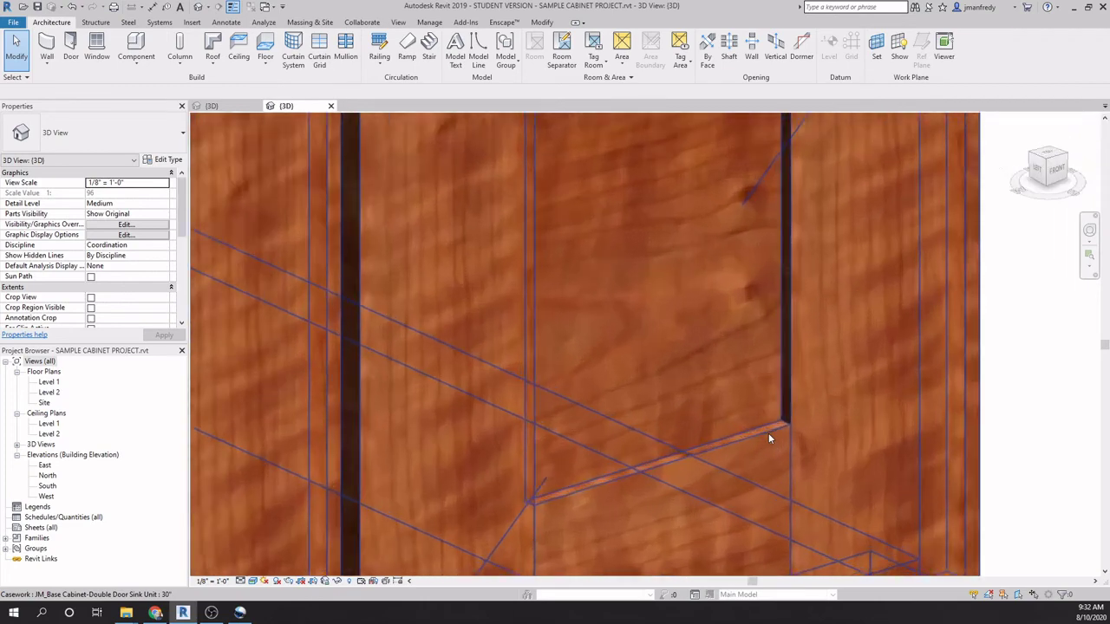
scroll(769, 436, up, 2)
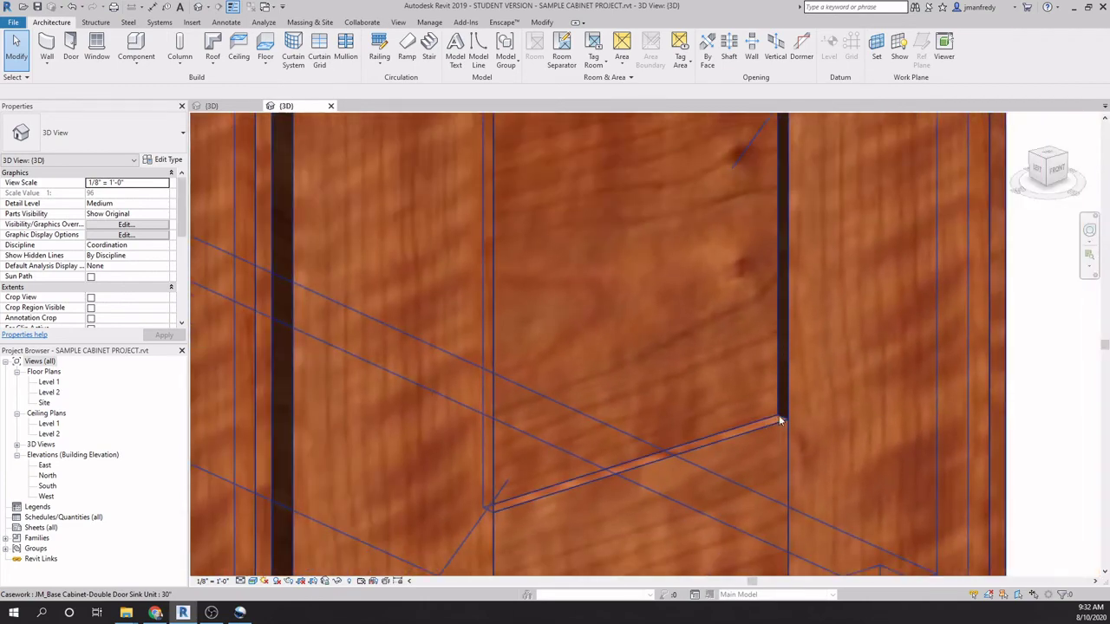
scroll(751, 432, down, 2)
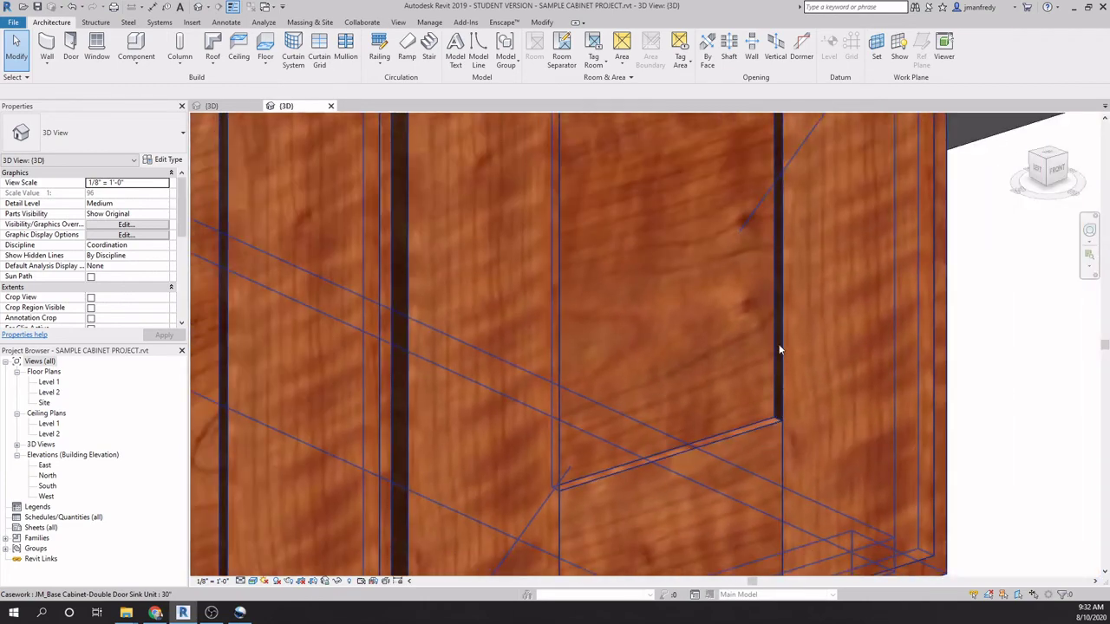
scroll(778, 414, down, 6)
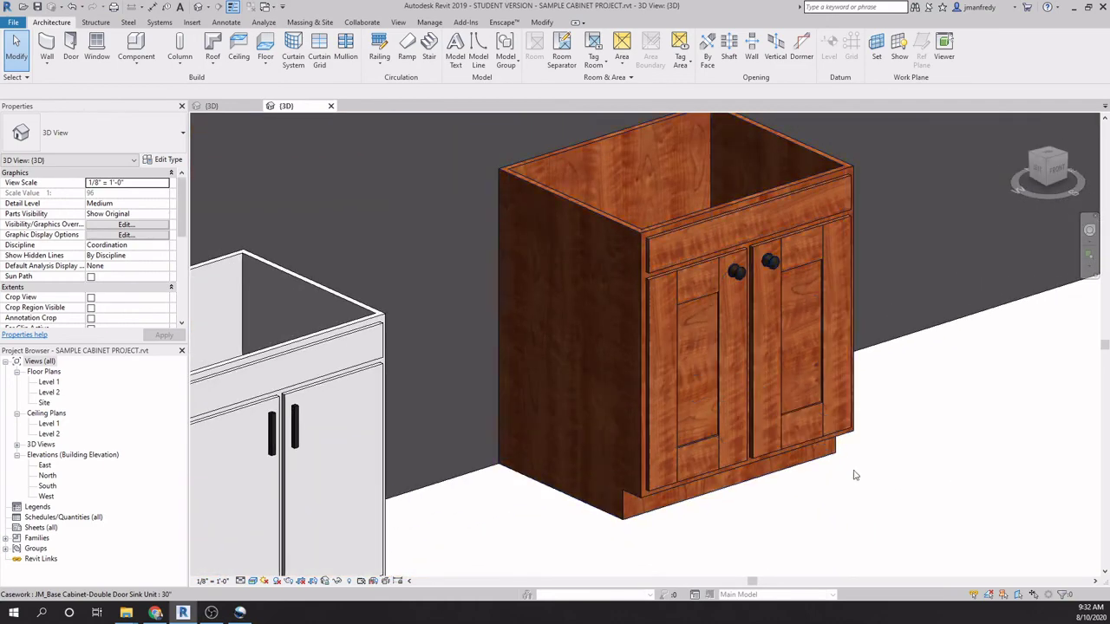
middle_drag(855, 483, 887, 513)
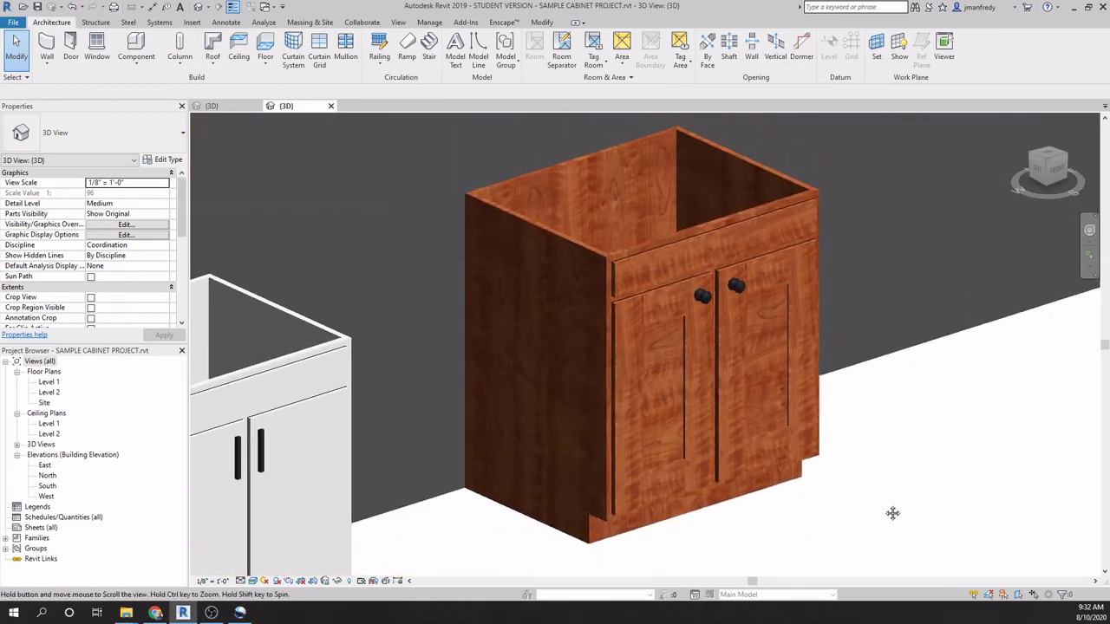
Step: Open the custom cabinet family for editing and display its 3D view in the Hidden Line visual style
double_click(766, 441)
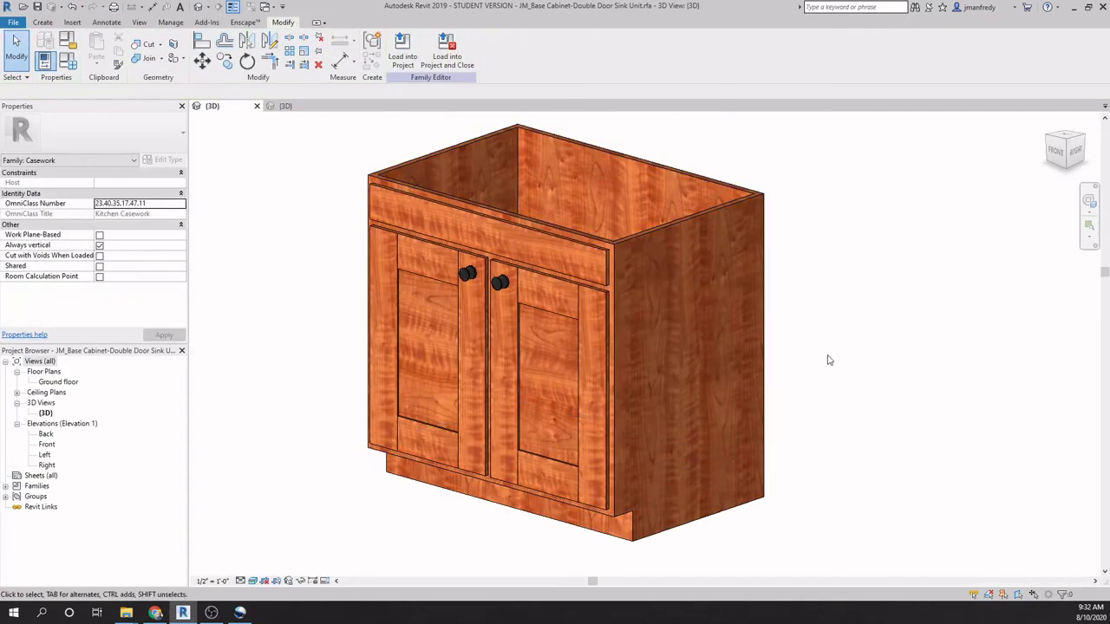
shift+middle_drag(318, 315, 248, 523)
click(253, 580)
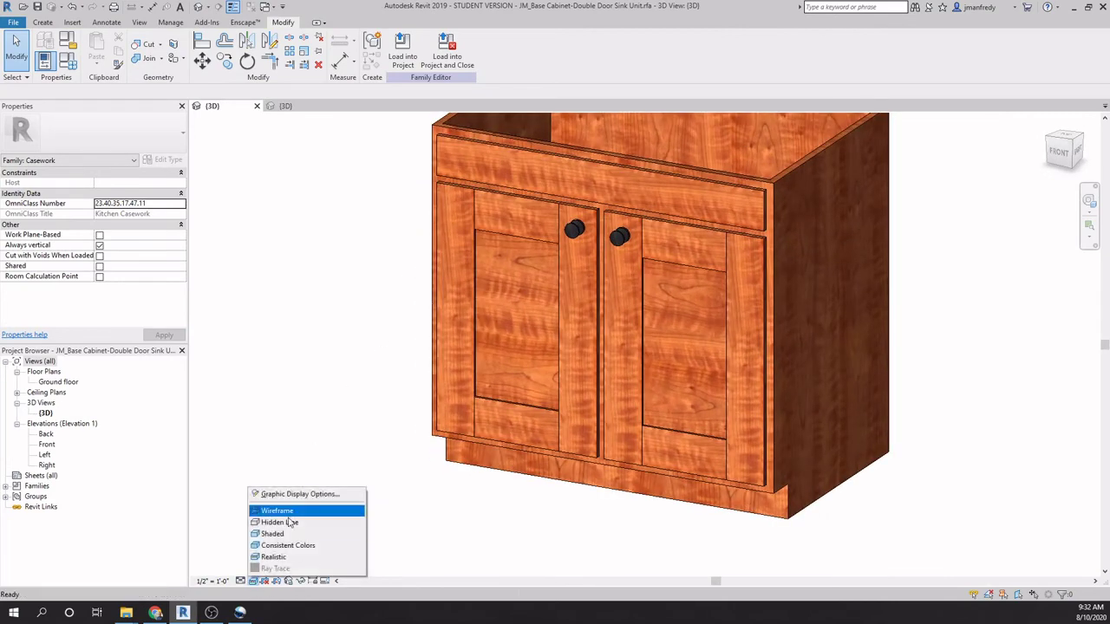
click(279, 522)
shift+middle_drag(362, 354, 305, 363)
scroll(311, 365, up, 2)
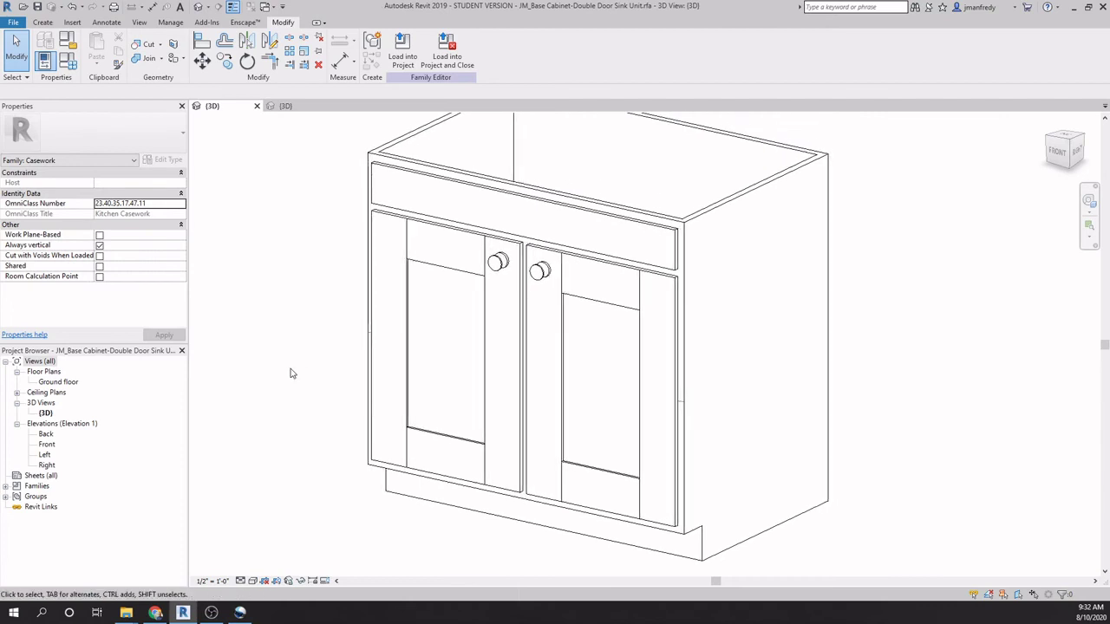
click(42, 22)
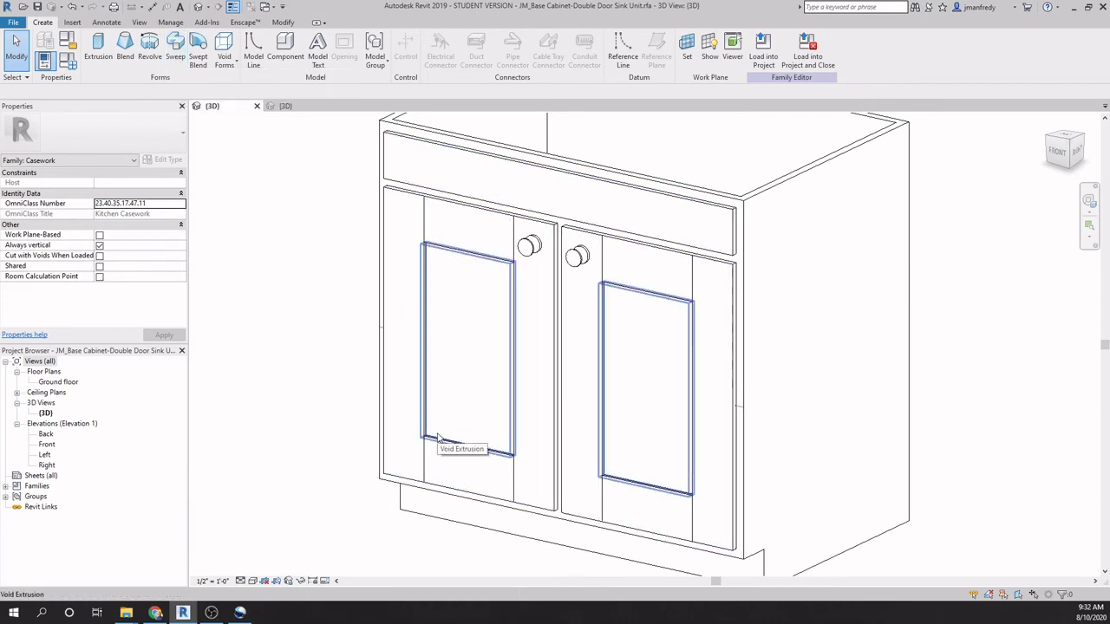
scroll(437, 442, up, 2)
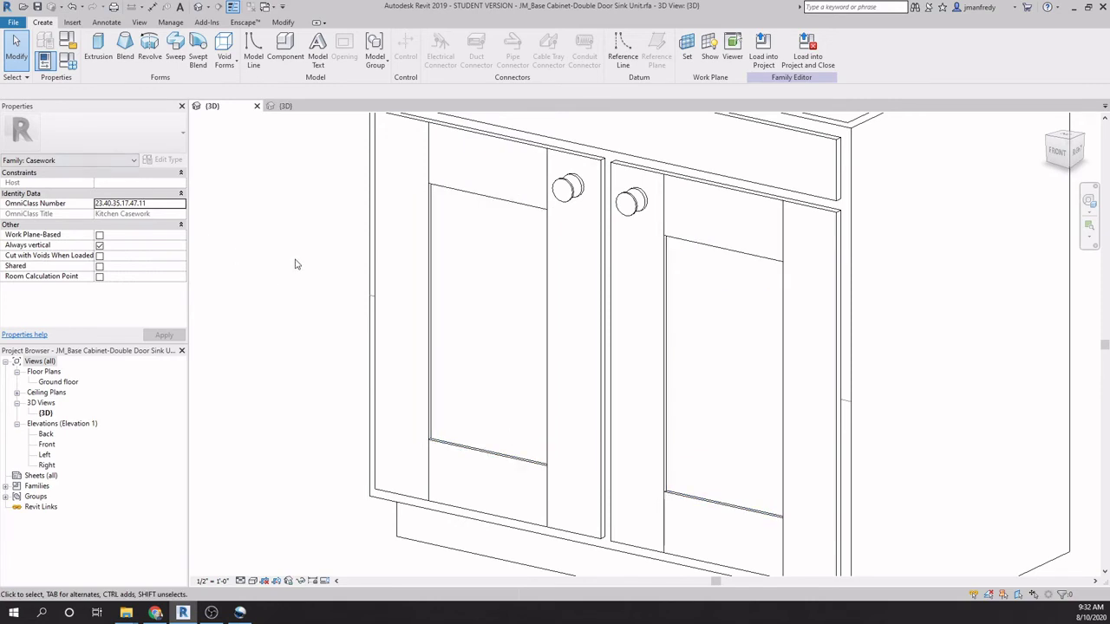
scroll(295, 265, down, 2)
Step: Find the Profile.rft template among the new-family templates, preview it, and close the selection without creating a family
click(14, 23)
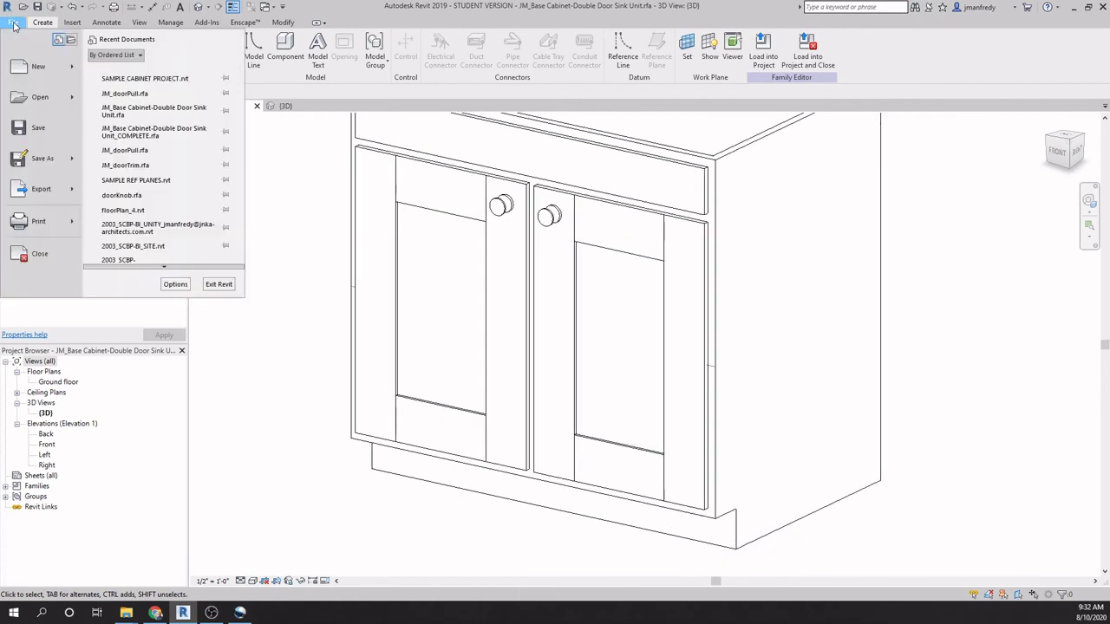
mouse_move(35, 67)
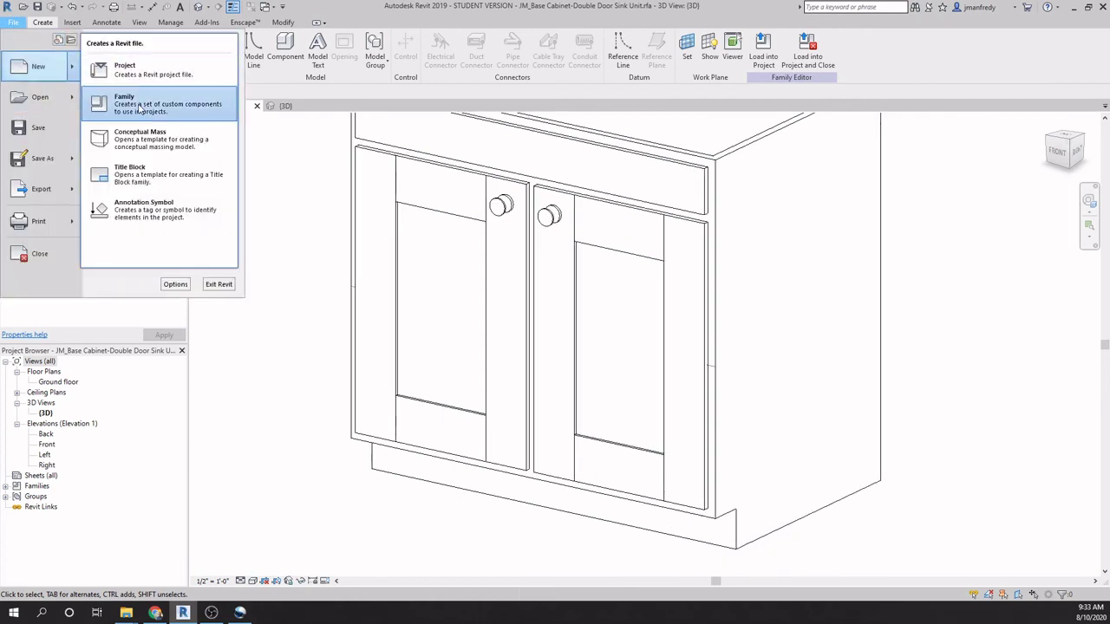
click(113, 143)
scroll(519, 249, down, 6)
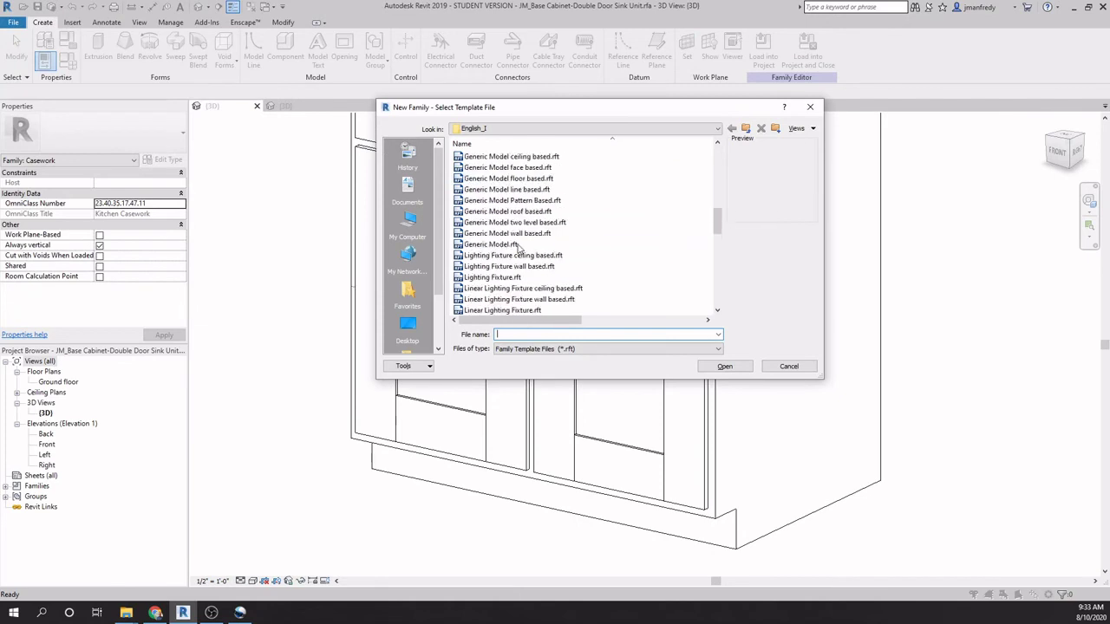
scroll(518, 249, down, 10)
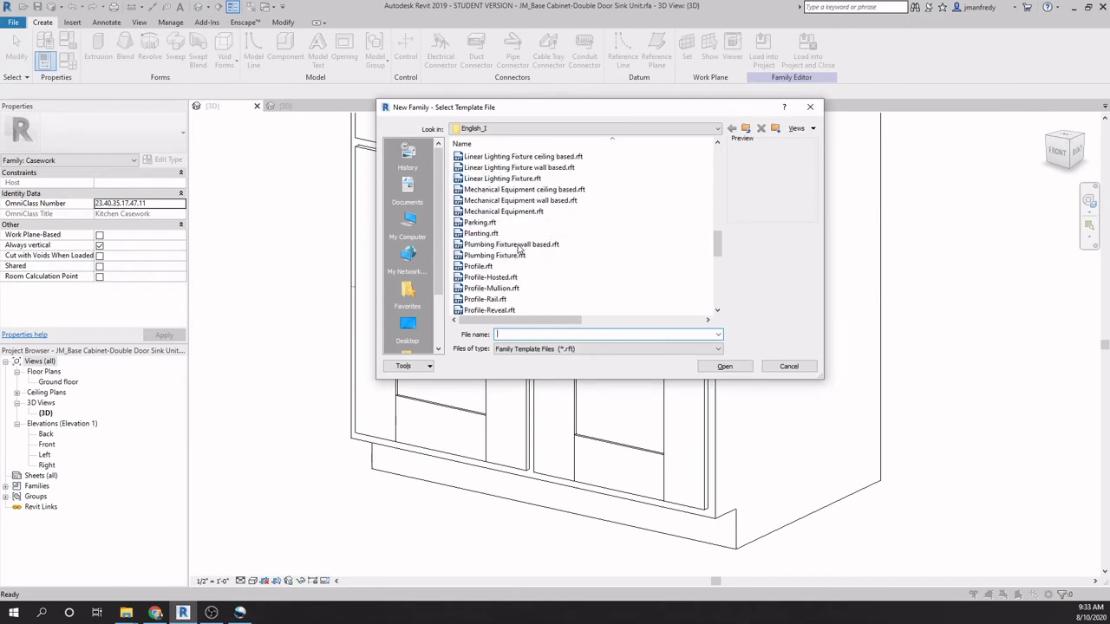
click(479, 266)
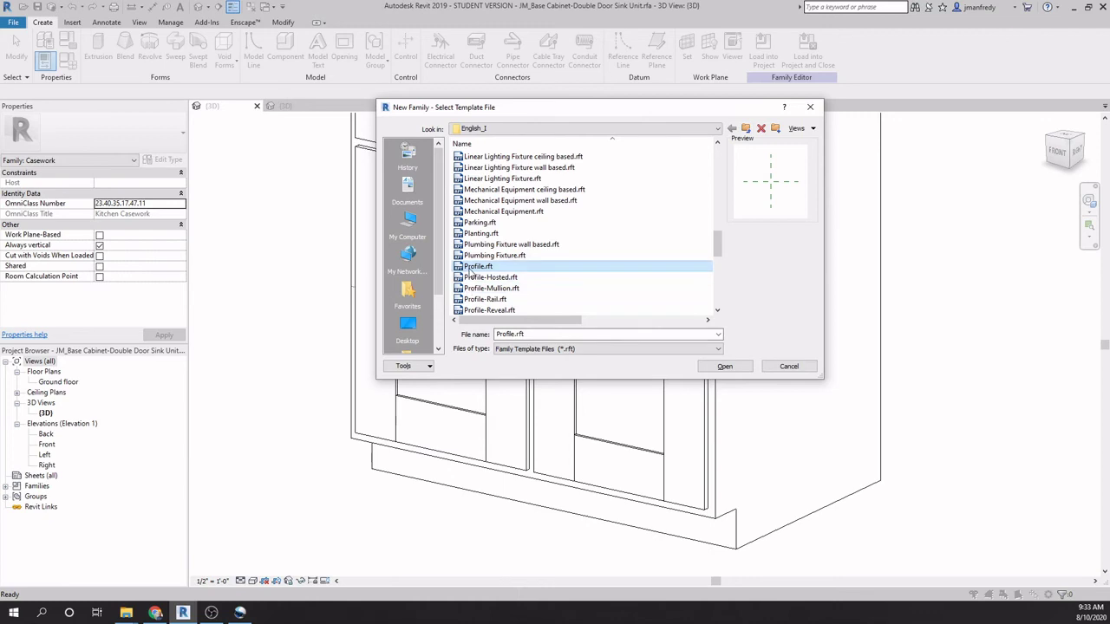
click(788, 366)
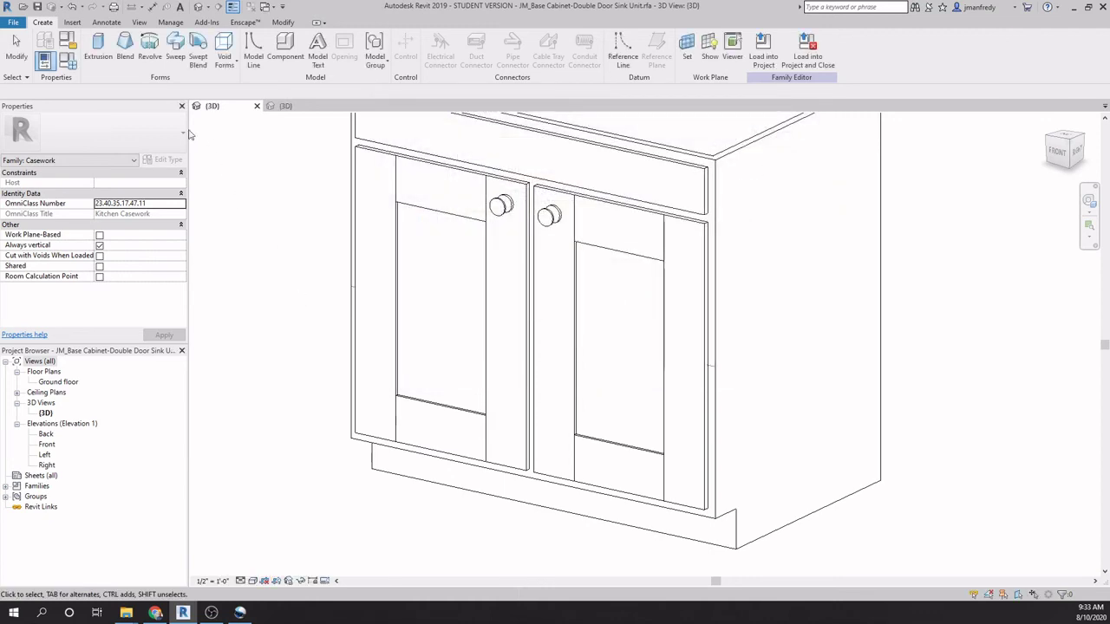
Step: Open the JM_doorTrim.rfa profile family from the ARCHIVE folder and examine the dimensioned trim profile
click(19, 24)
click(36, 97)
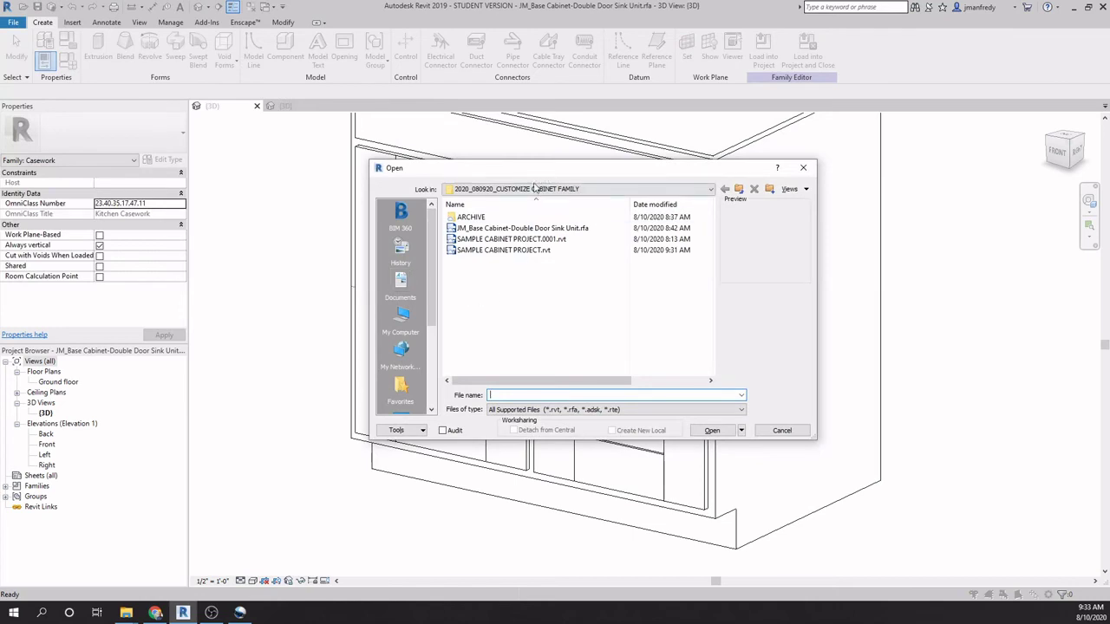
double_click(471, 217)
click(481, 239)
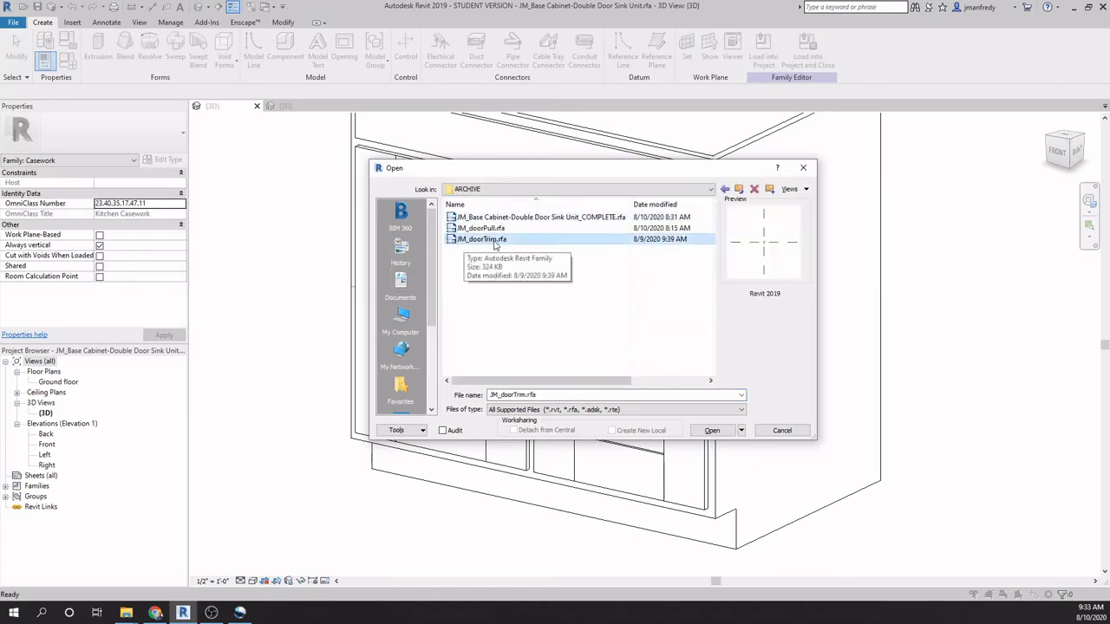
double_click(495, 242)
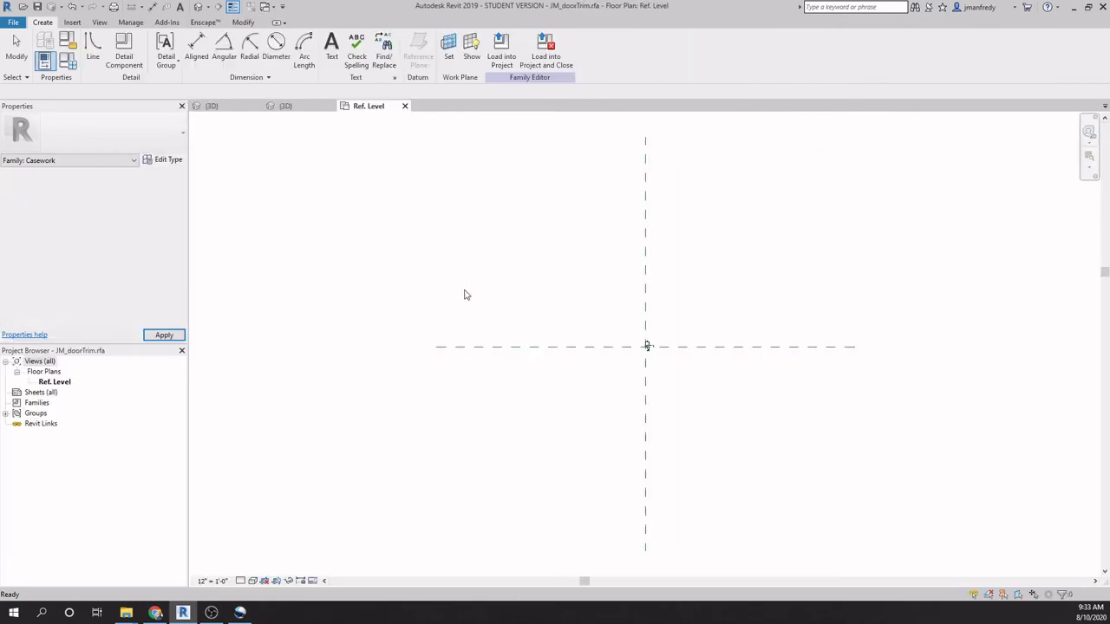
middle_drag(619, 326, 548, 317)
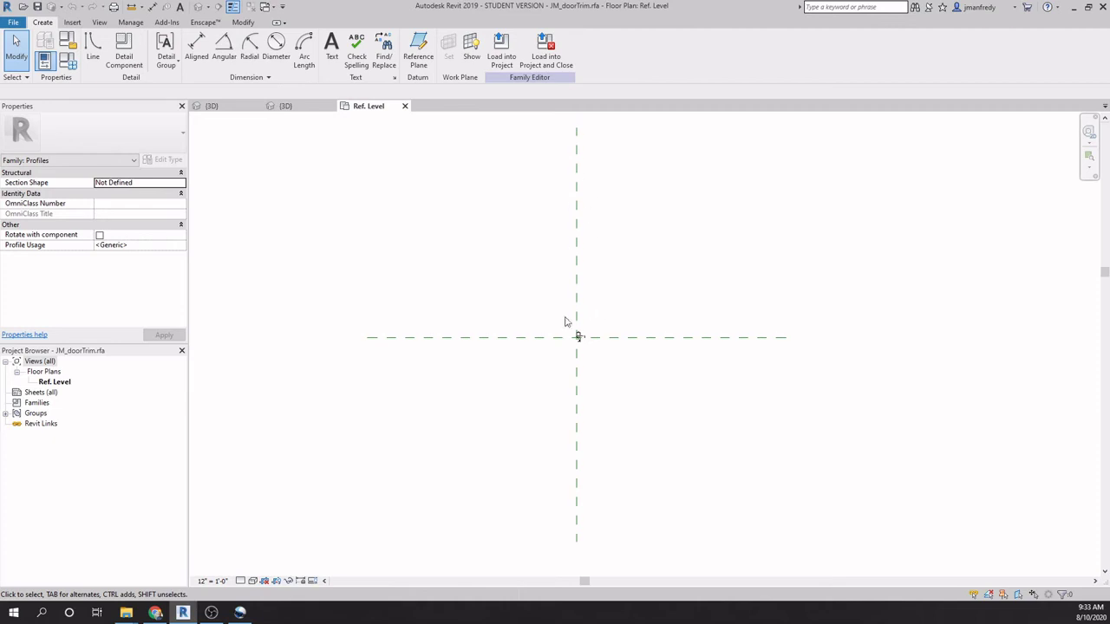
scroll(589, 338, up, 5)
scroll(565, 300, up, 4)
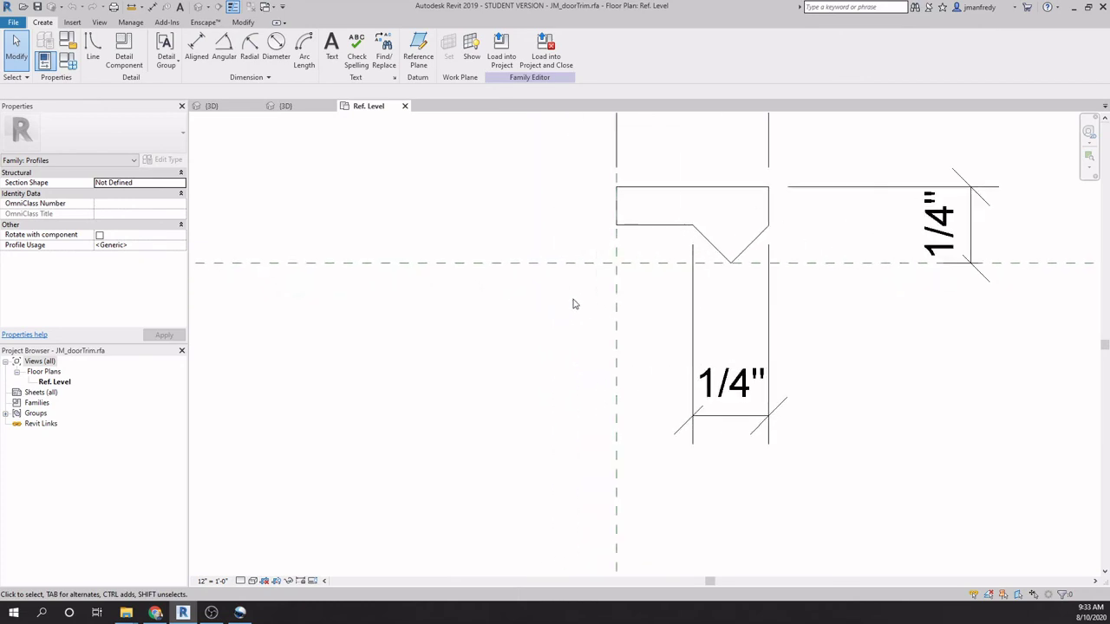
scroll(545, 407, down, 1)
scroll(545, 412, down, 1)
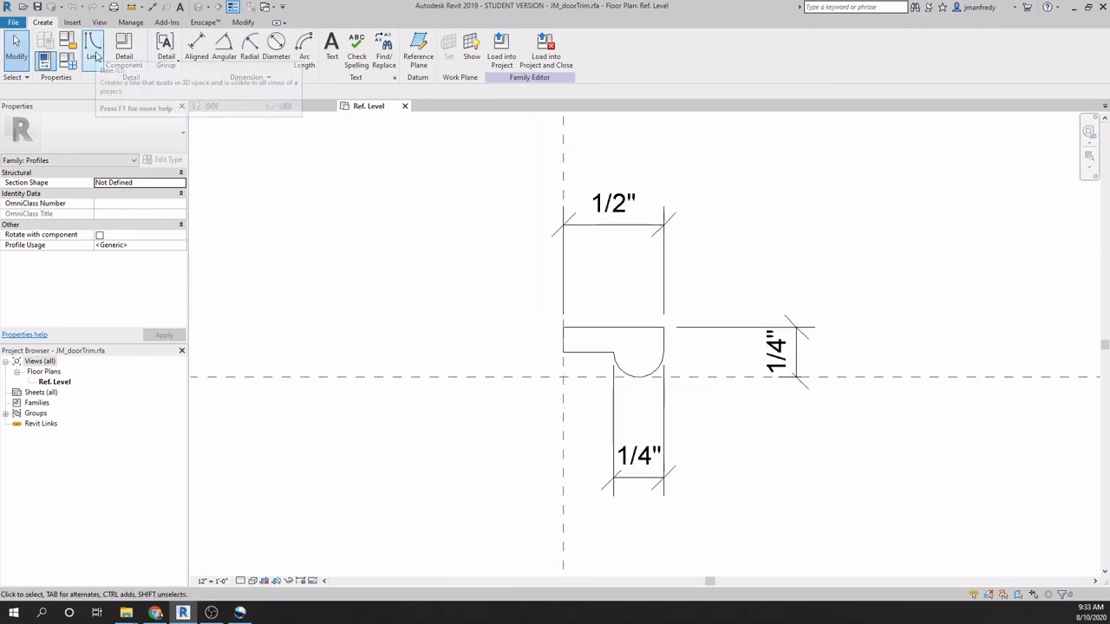
Step: Examine the outline of the door trim profile by selecting its lines, then clear the selection
drag(541, 299, 689, 403)
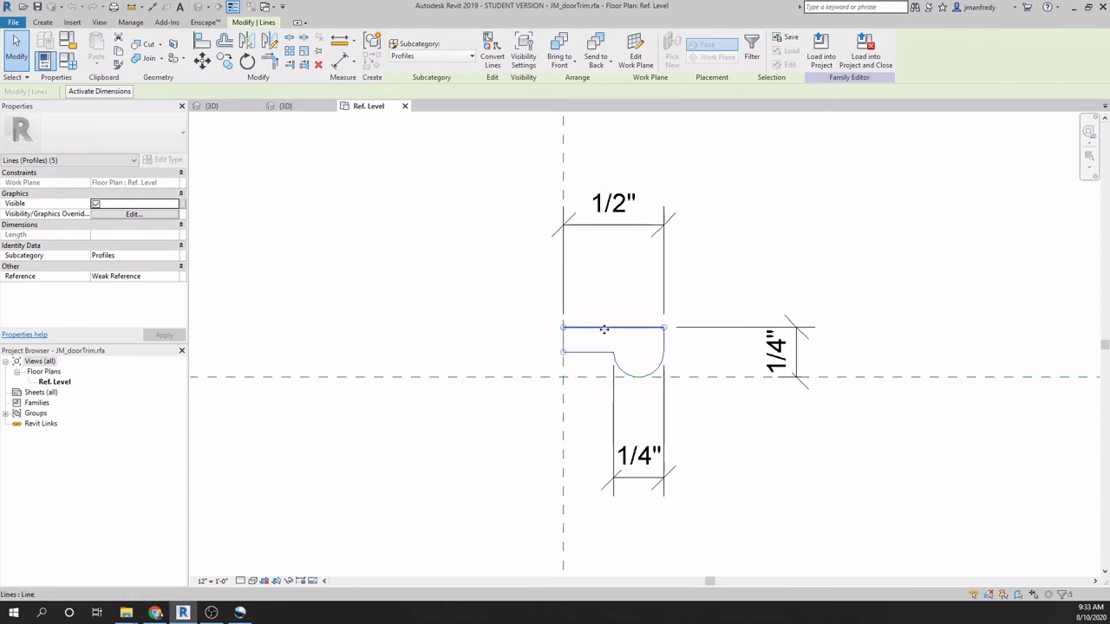
click(719, 441)
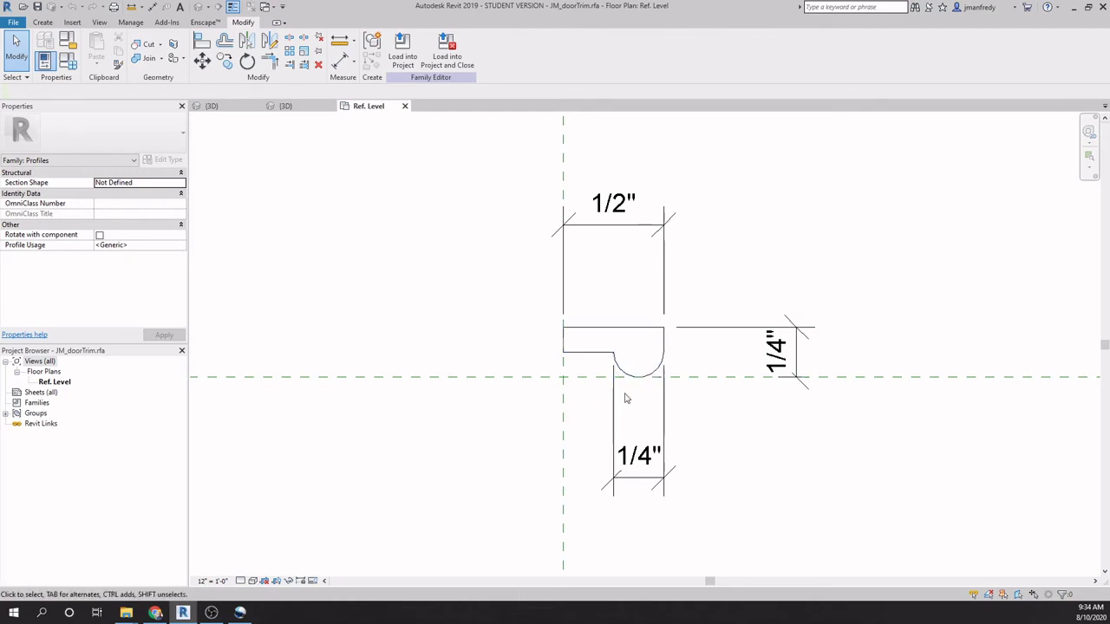
scroll(523, 436, up, 1)
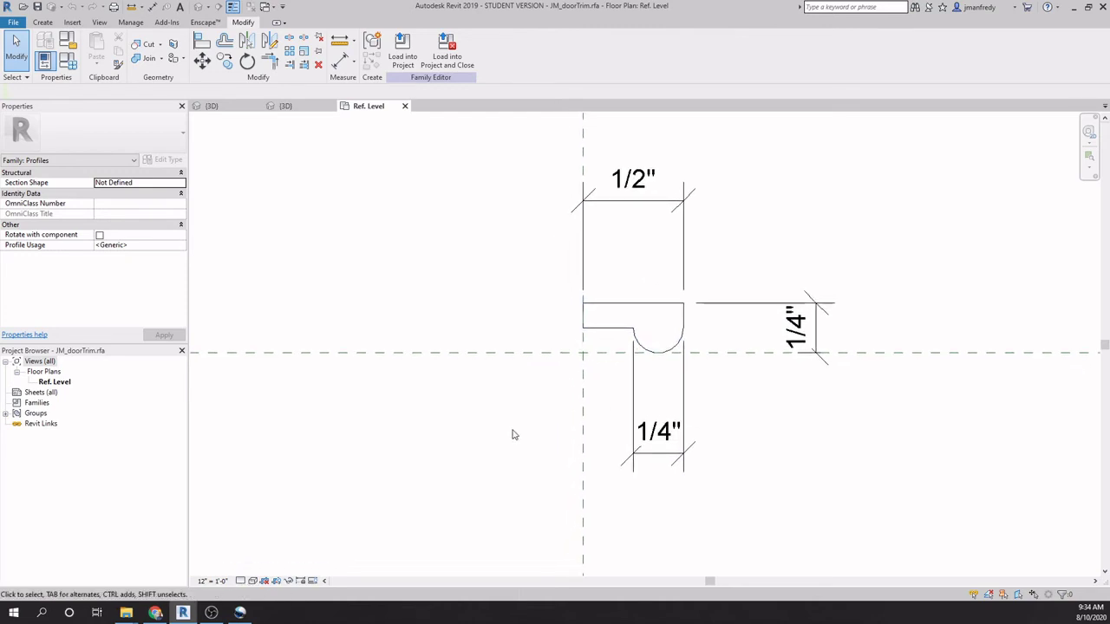
scroll(520, 376, down, 2)
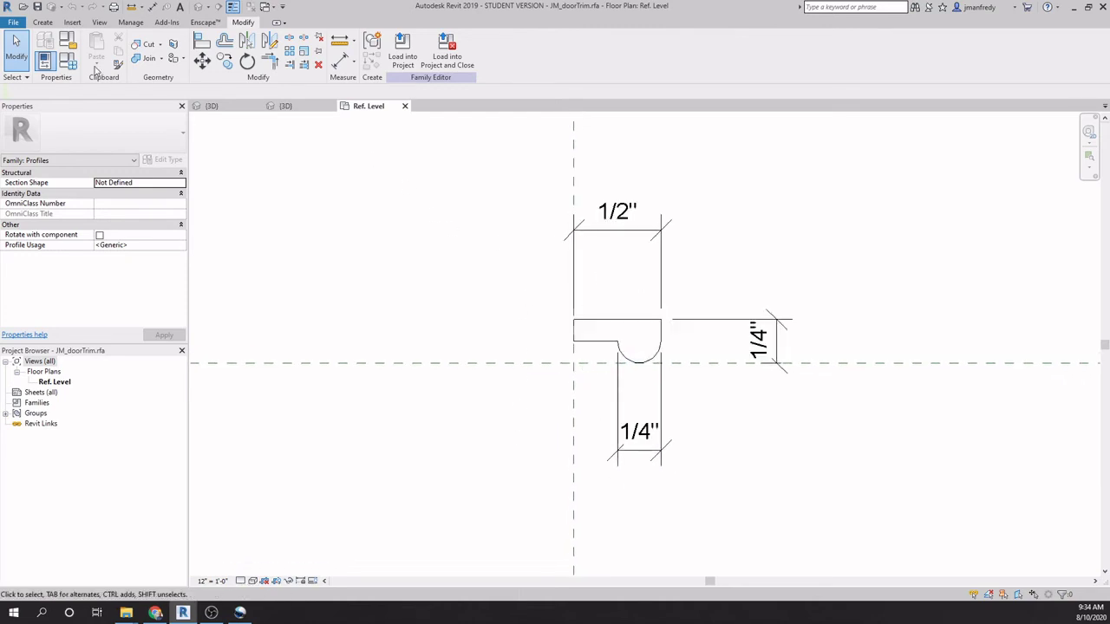
click(43, 21)
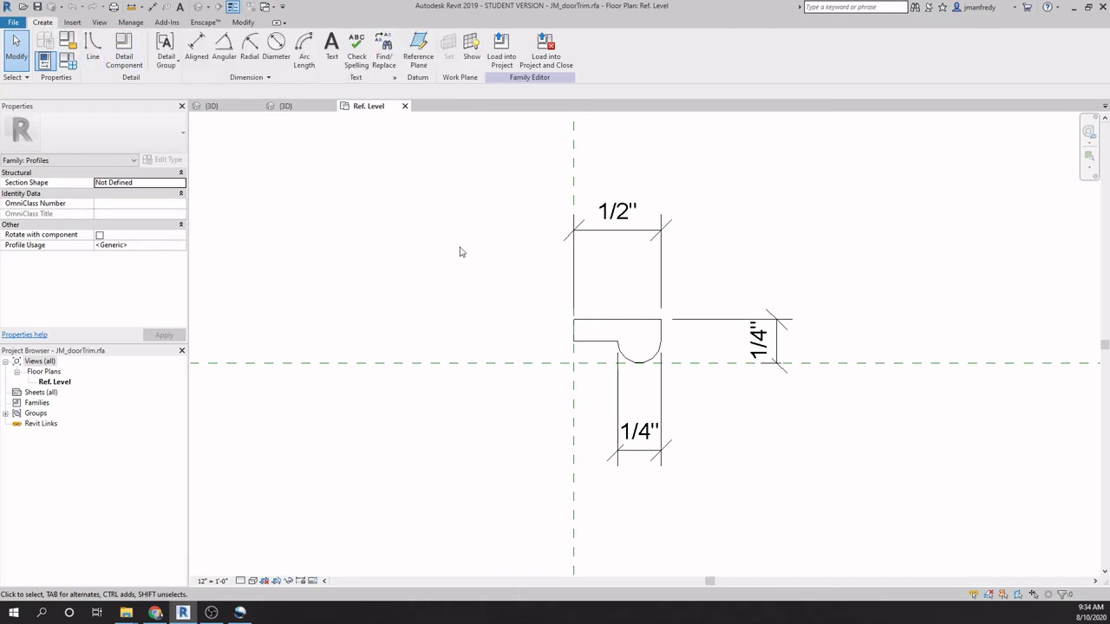
scroll(526, 335, down, 1)
scroll(521, 320, down, 1)
scroll(521, 320, down, 1)
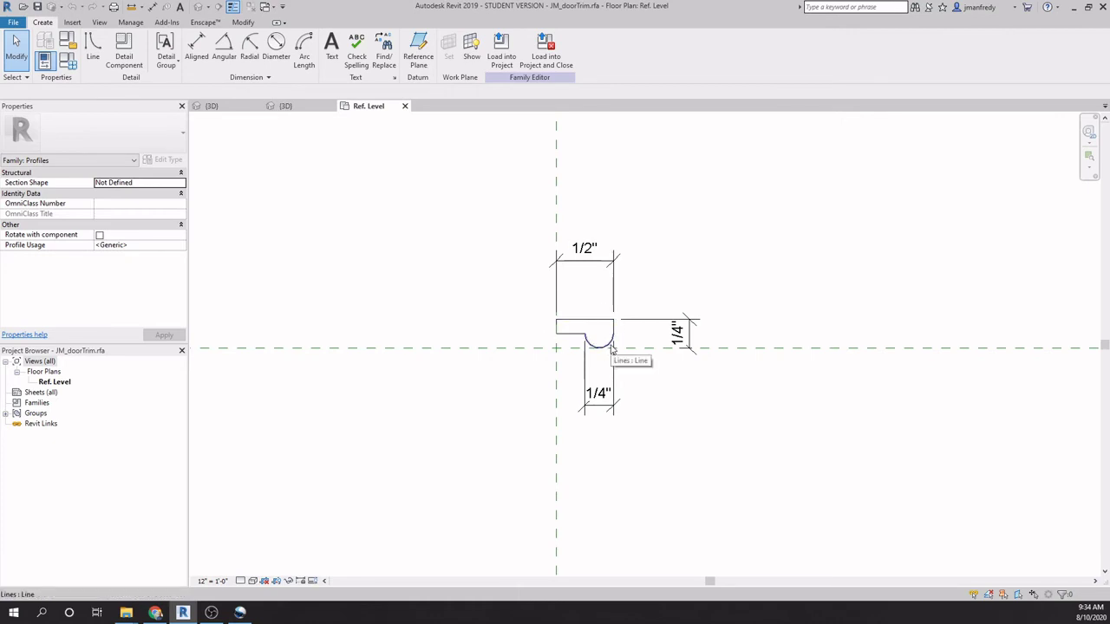
Step: Load the door trim profile into JM_Base Cabinet-Double Door Sink Unit.rfa only, leaving out the sample project
click(501, 52)
click(481, 244)
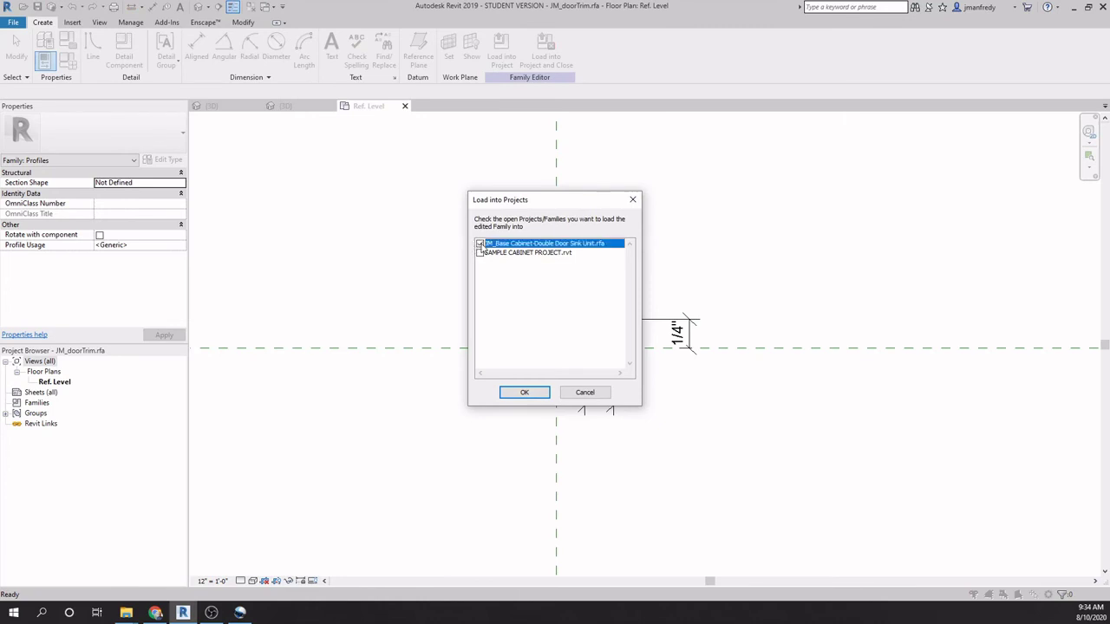
click(524, 392)
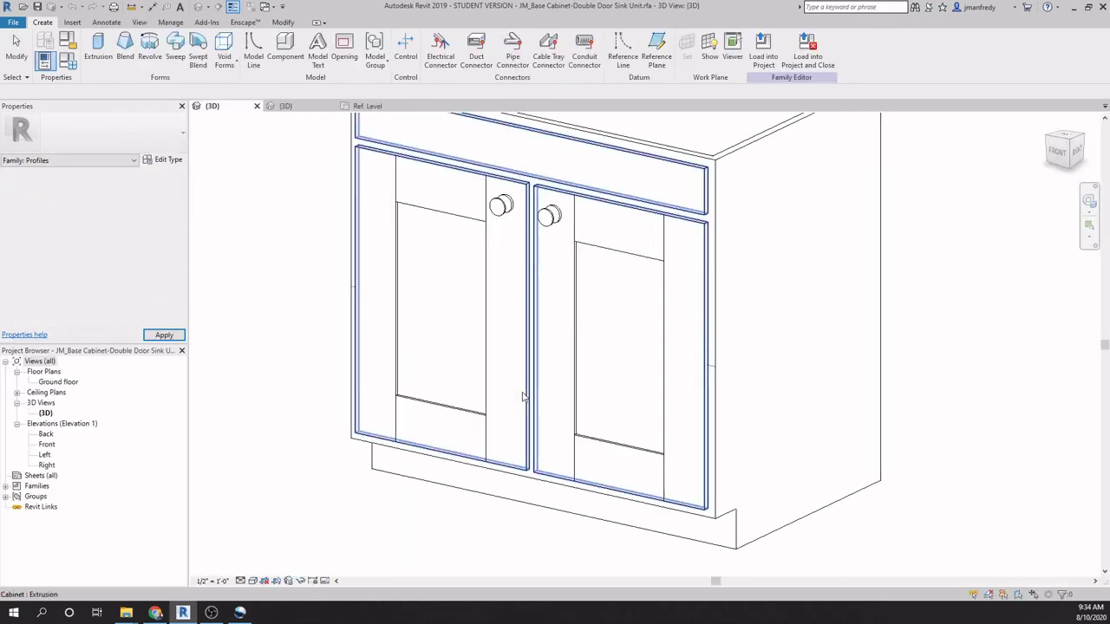
Step: Open the cabinet's Front elevation and turn off the display of all annotation categories in that view
scroll(440, 312, down, 2)
scroll(465, 324, up, 1)
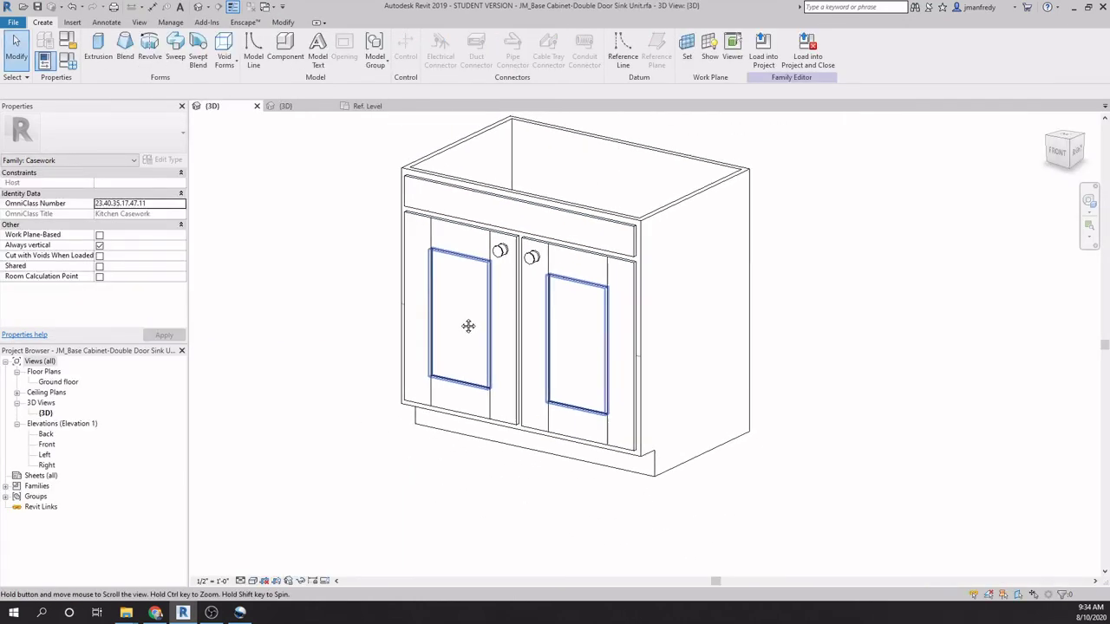
scroll(357, 357, up, 1)
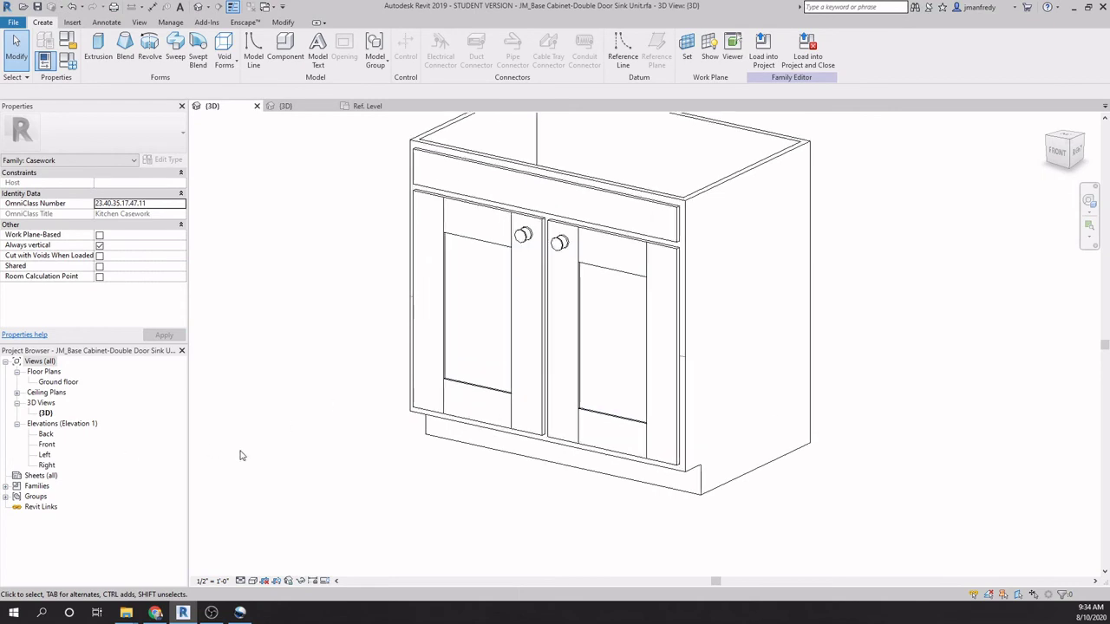
scroll(505, 296, up, 1)
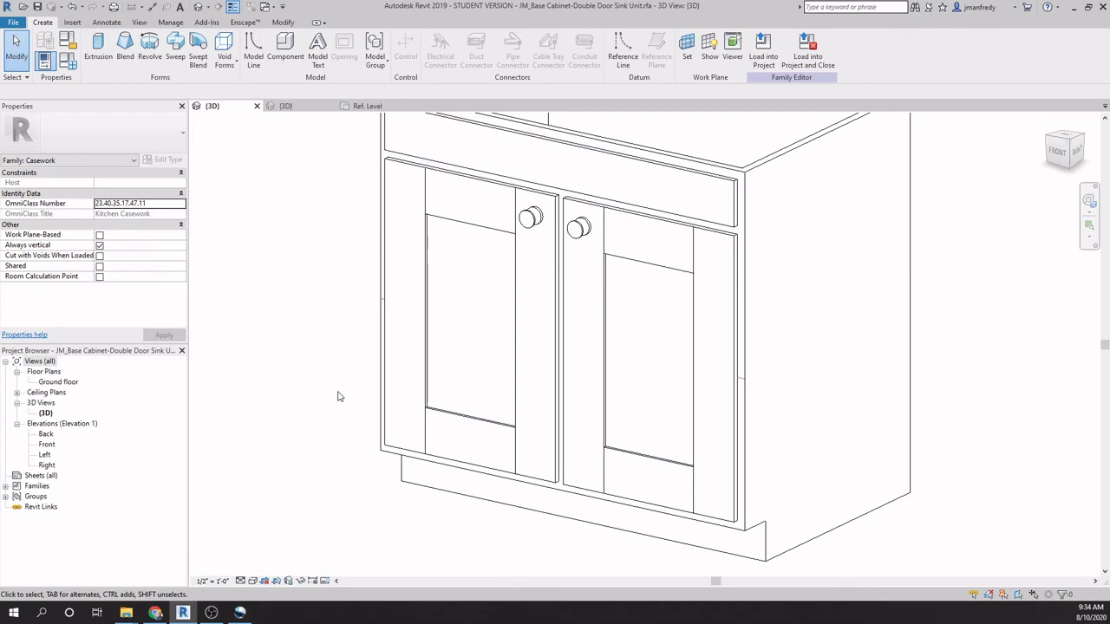
double_click(56, 445)
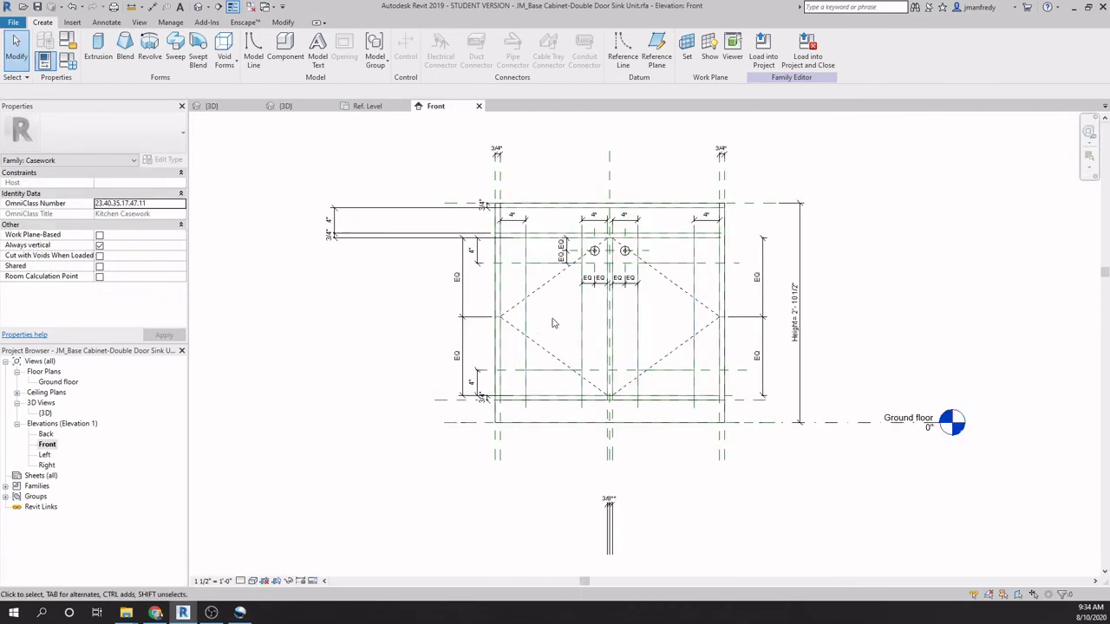
scroll(579, 326, up, 2)
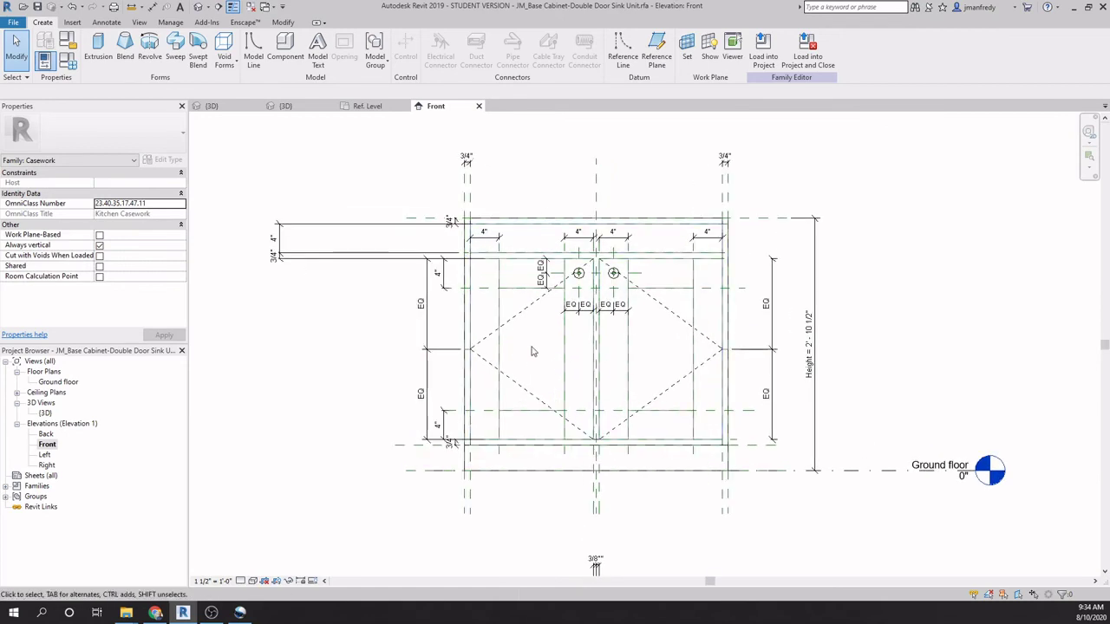
key(v)
key(g)
click(424, 154)
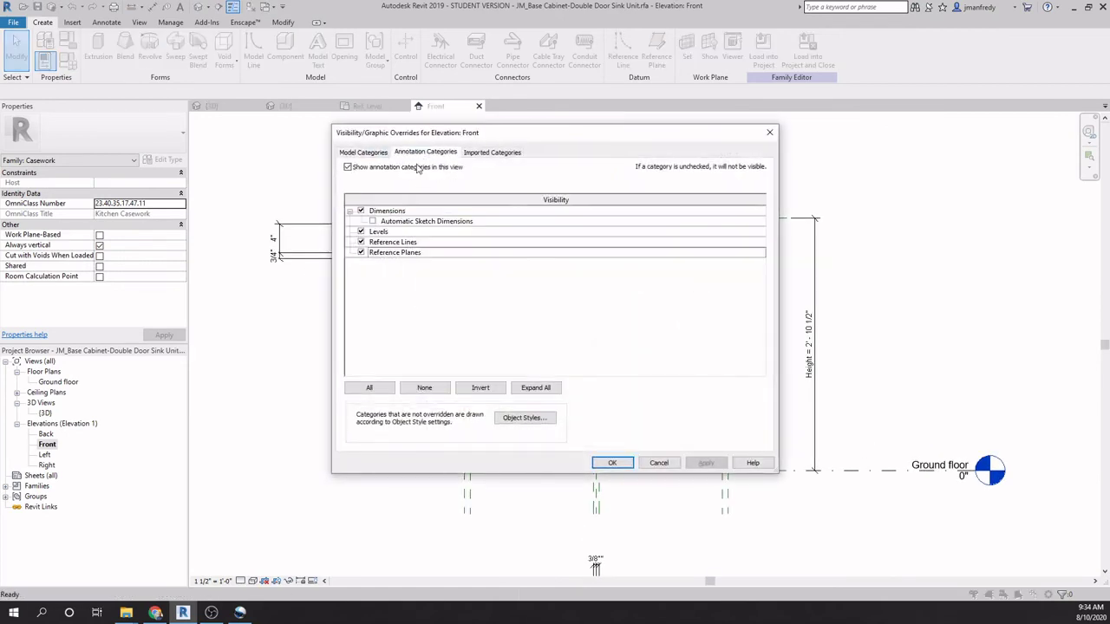
click(376, 171)
click(612, 462)
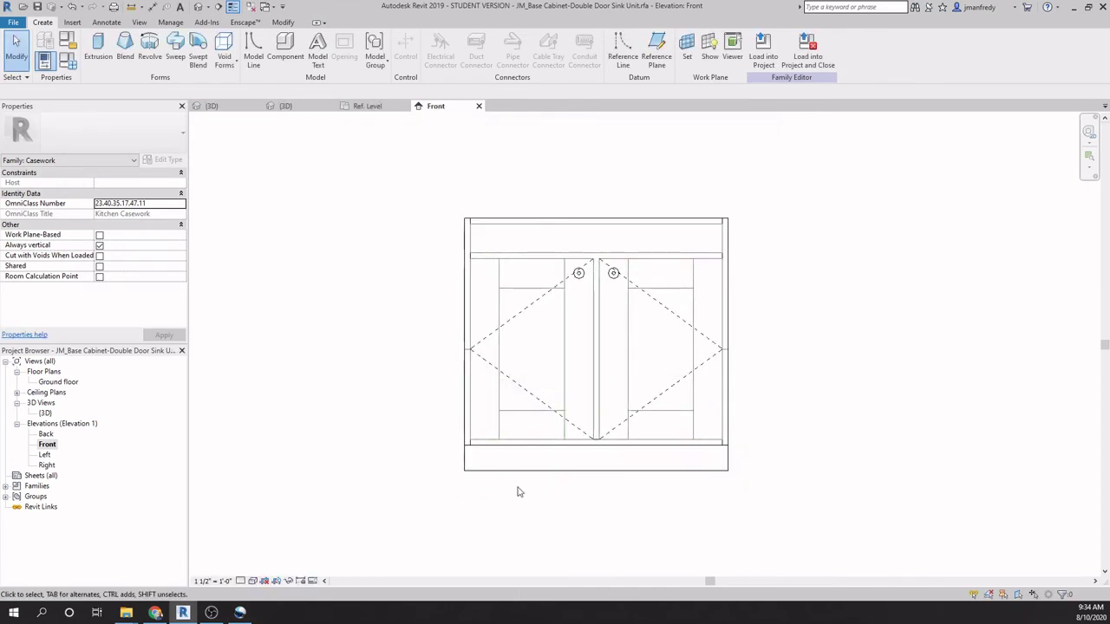
Step: Set the work plane by picking a plane on the face of the left door's outer stile
scroll(568, 347, up, 3)
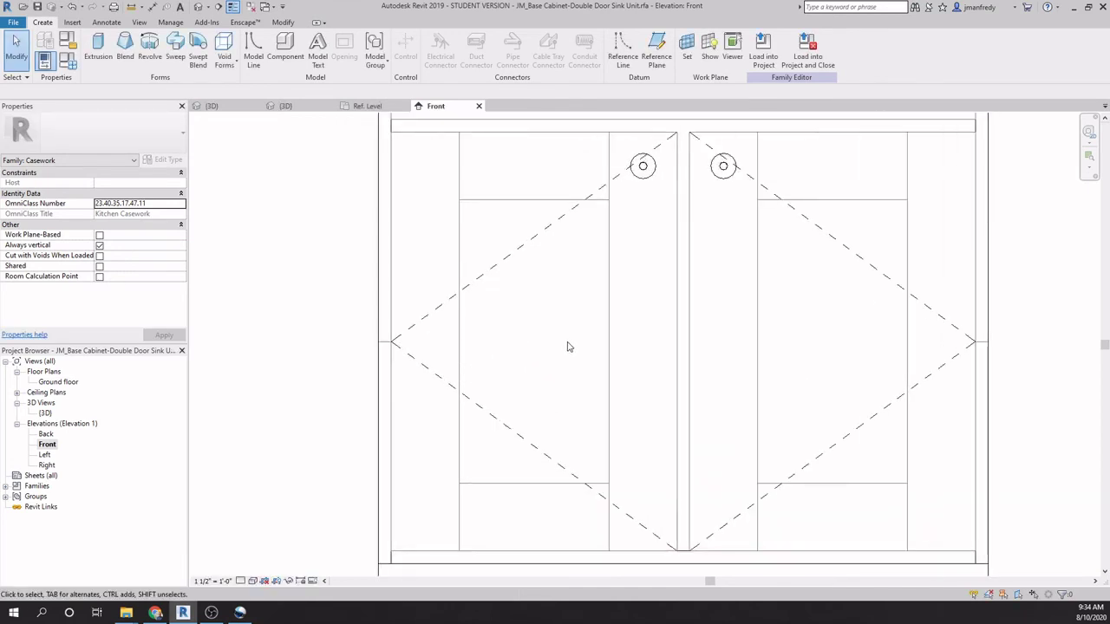
scroll(570, 337, down, 2)
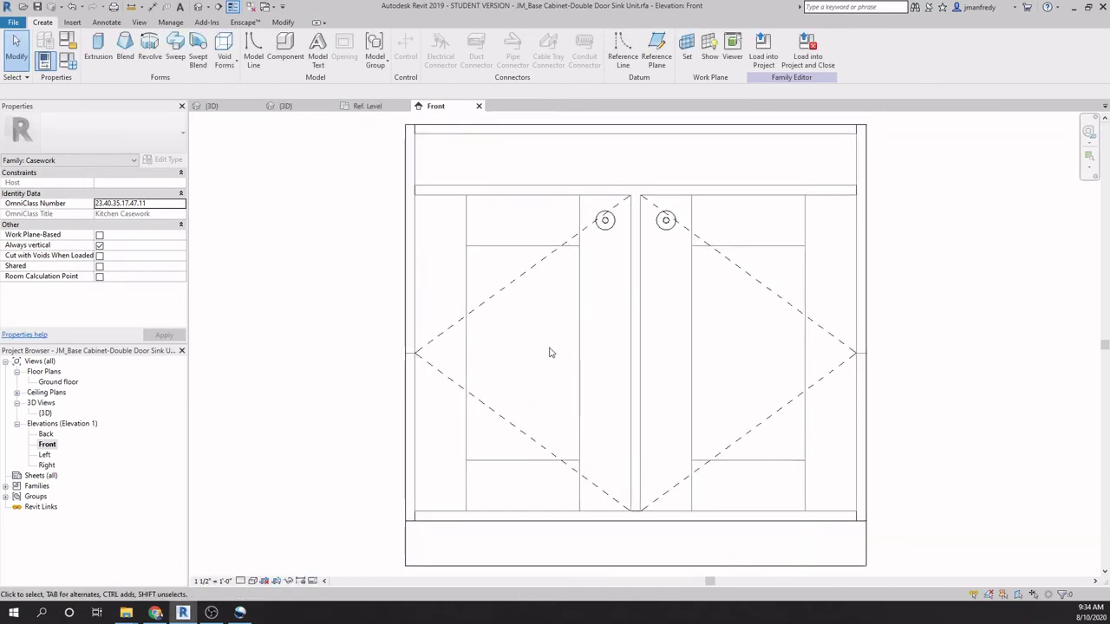
click(690, 52)
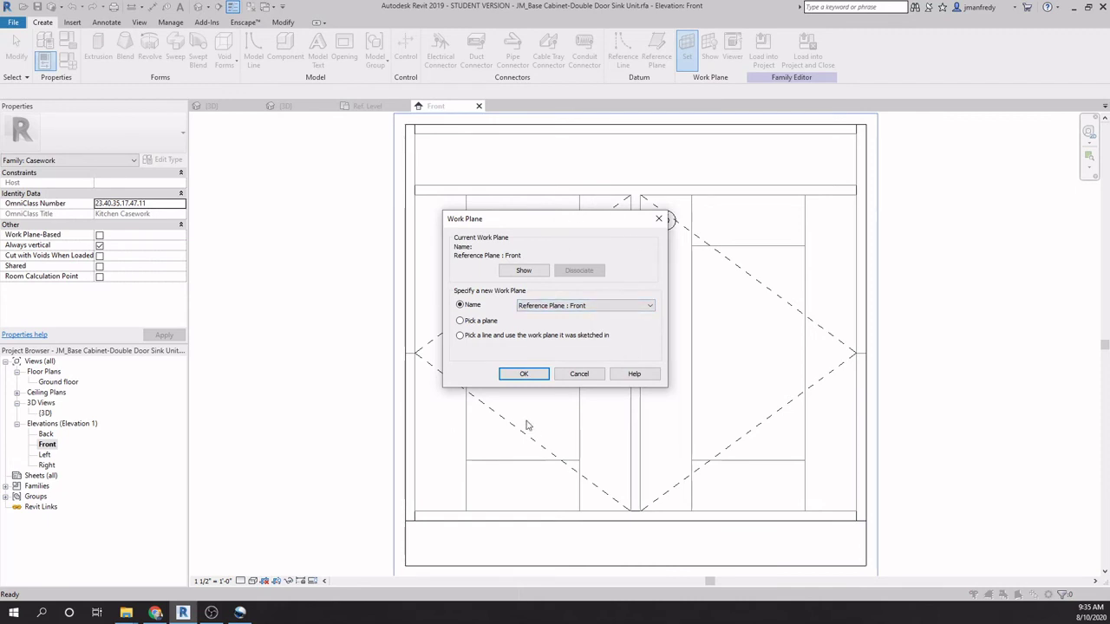
click(607, 307)
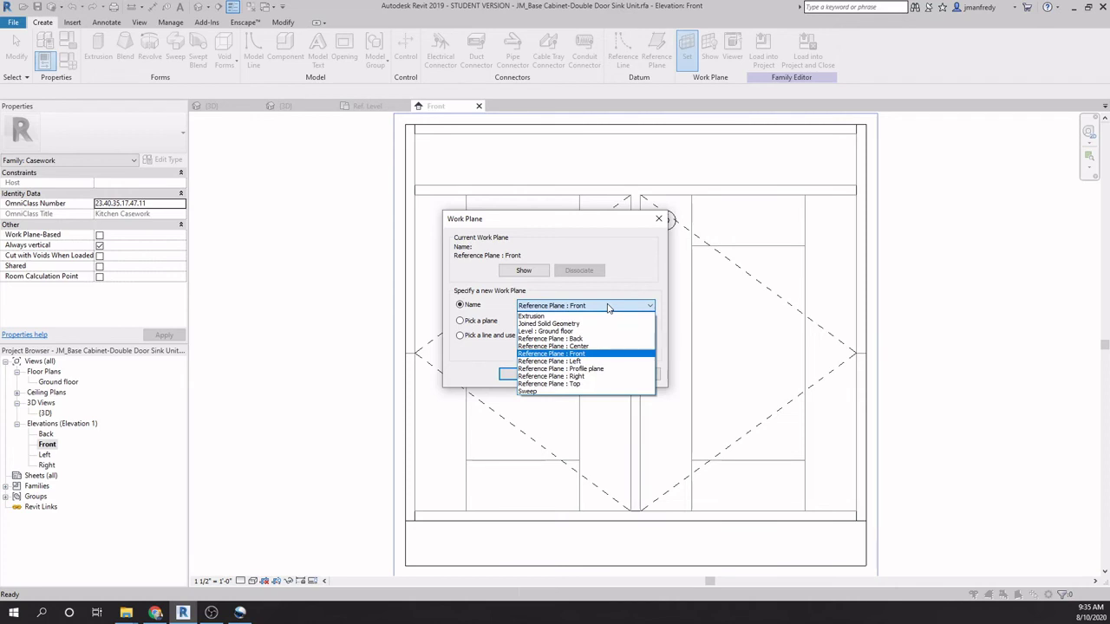
click(608, 307)
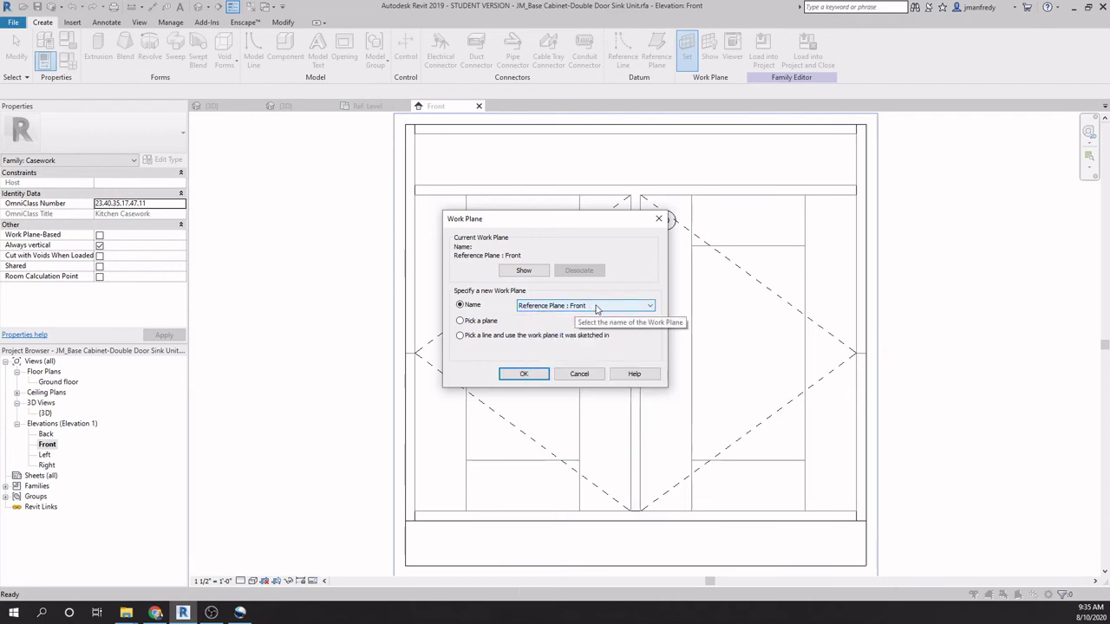
click(475, 321)
click(524, 373)
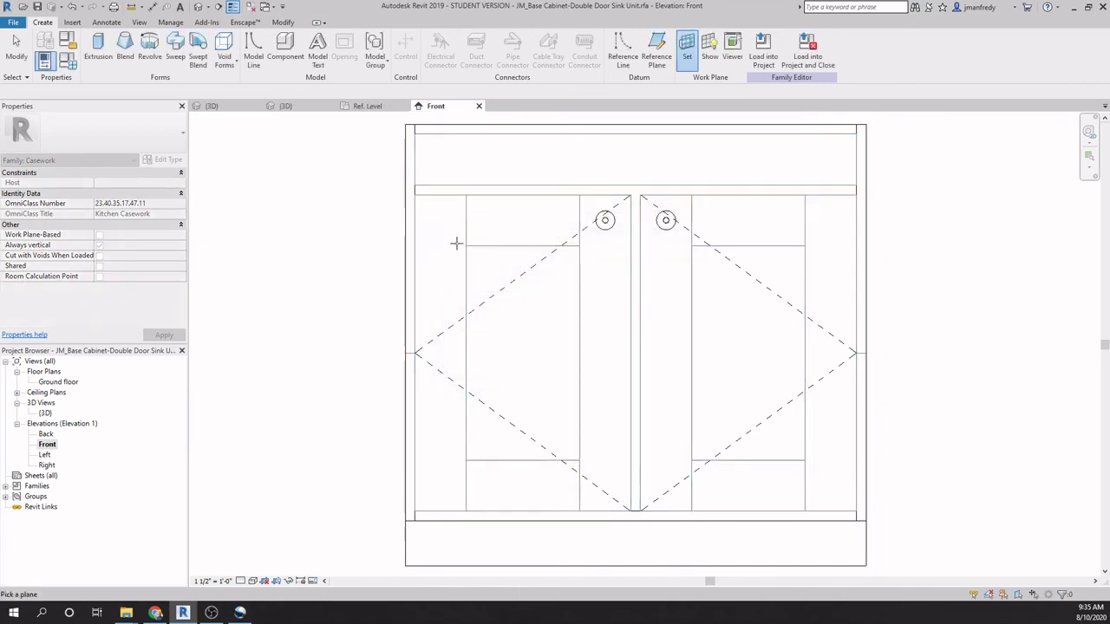
click(420, 258)
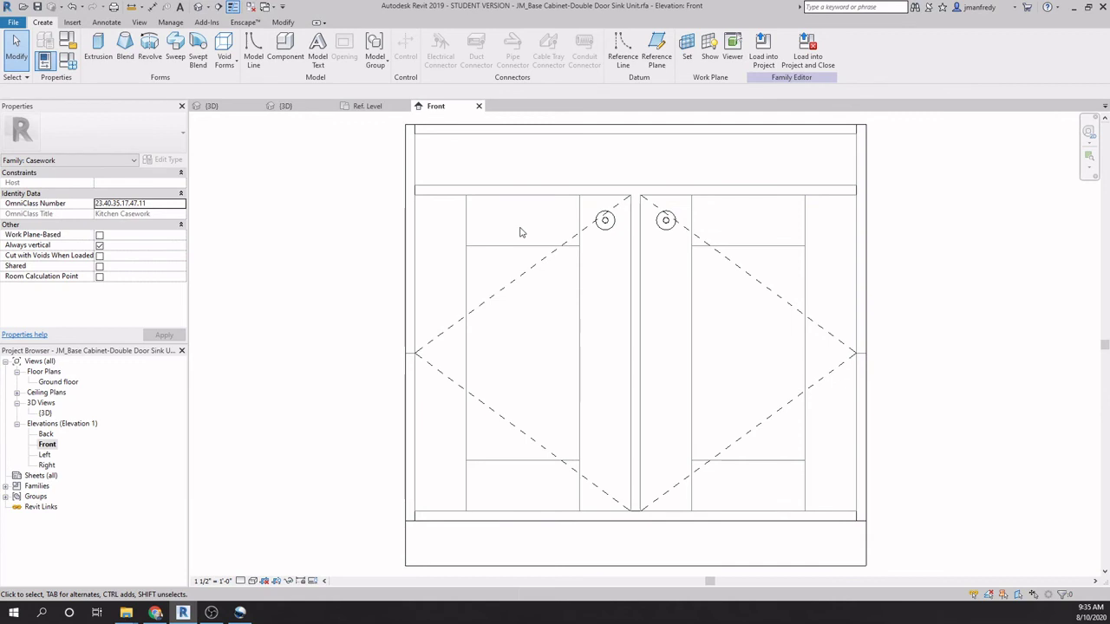
Step: Start a sweep and sketch its path as a rectangle snapped to the corners of the left door's recessed panel
click(176, 48)
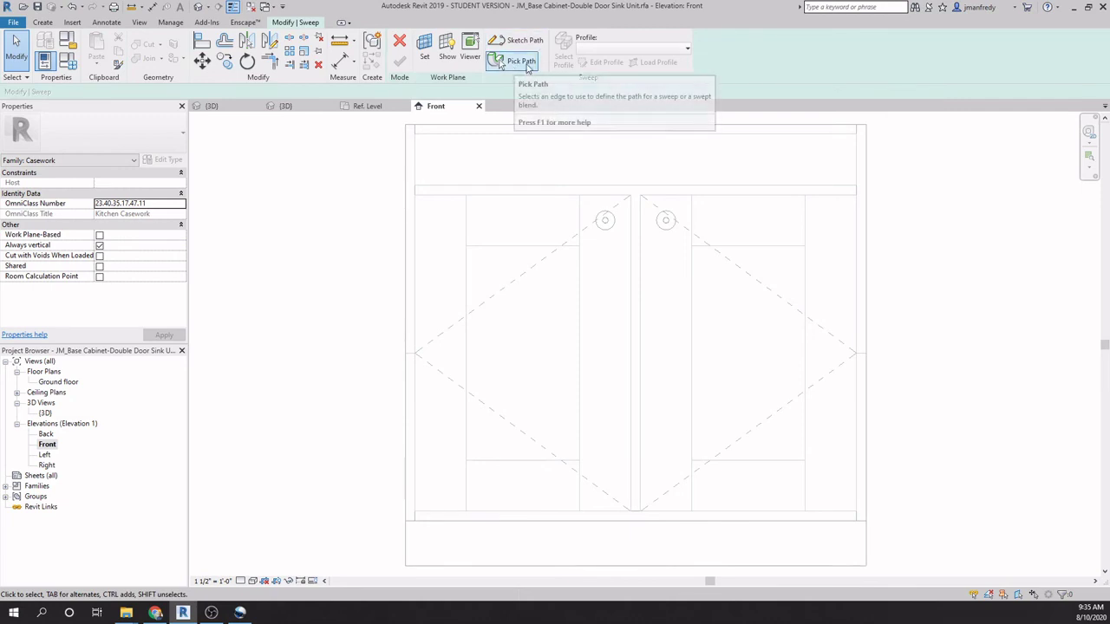
click(522, 62)
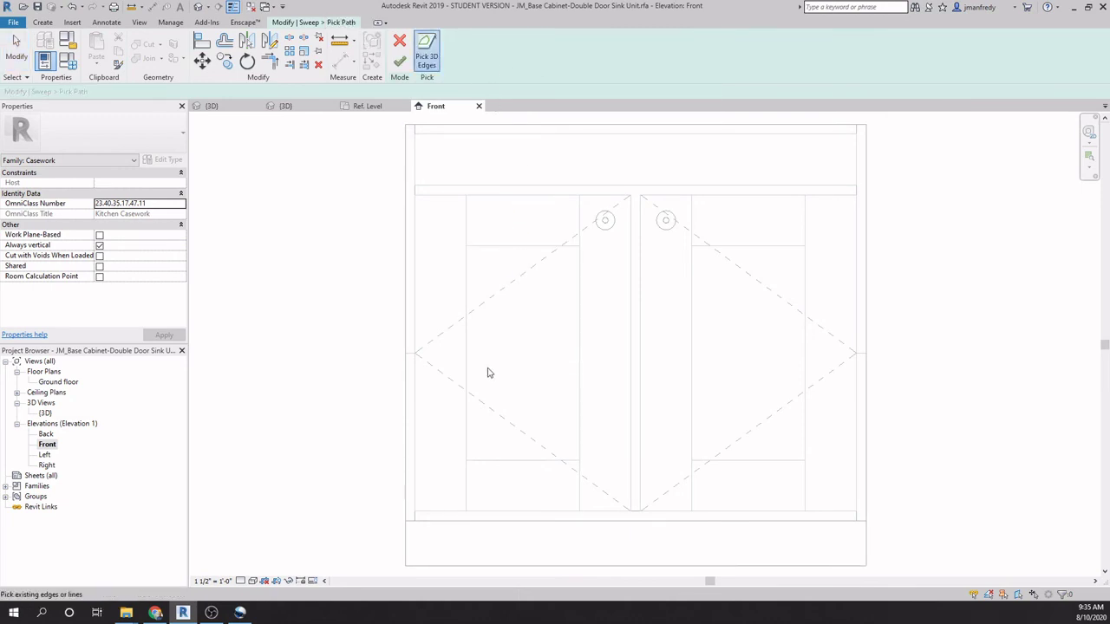
click(399, 41)
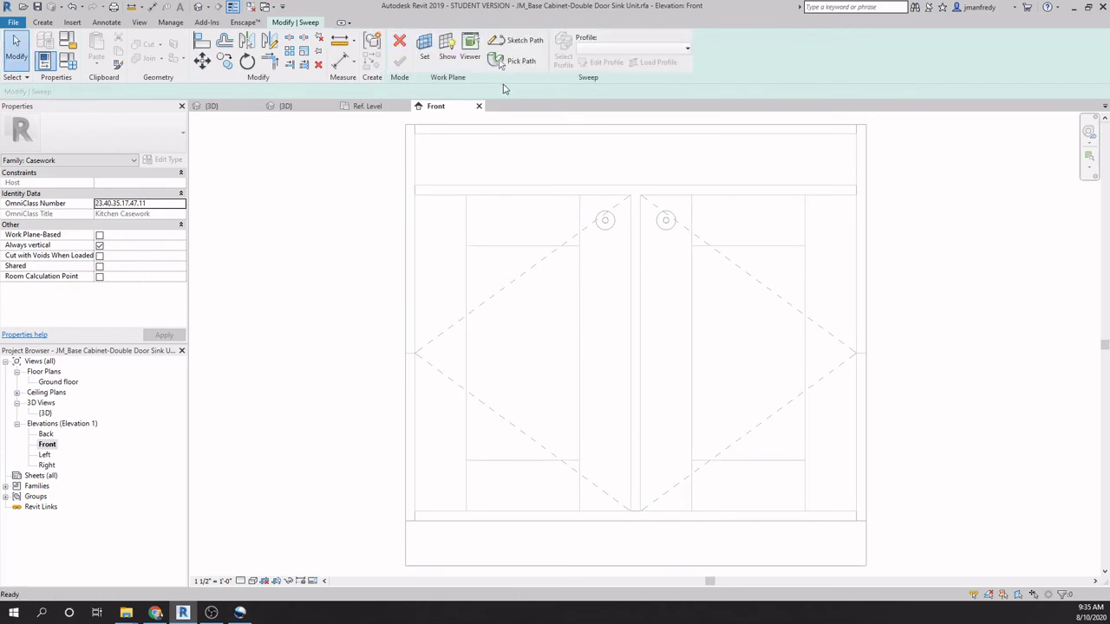
click(524, 45)
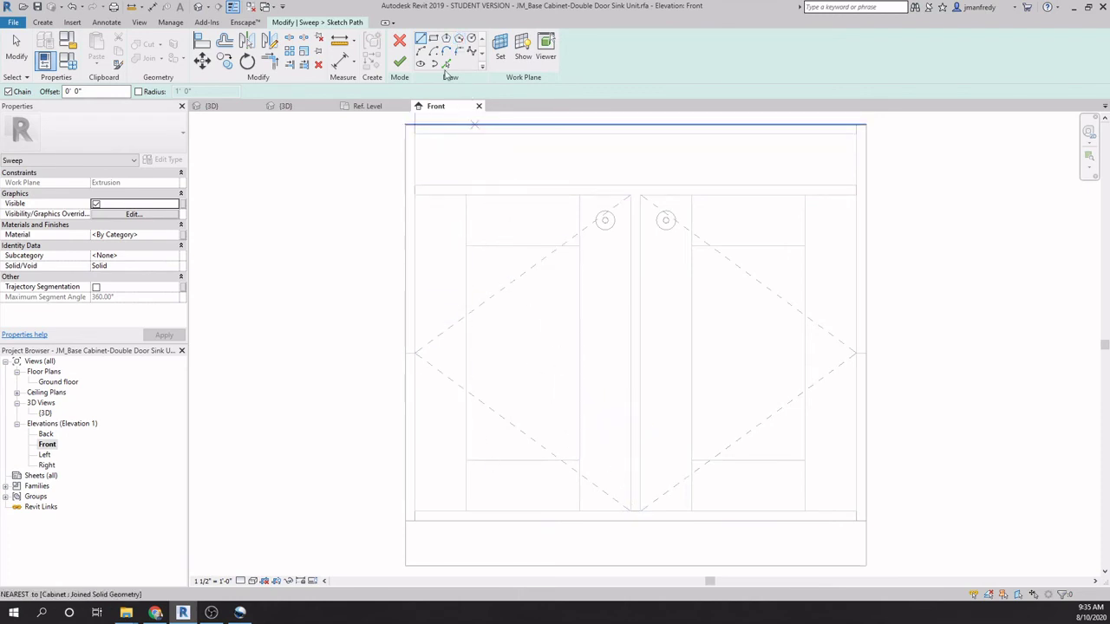
click(434, 39)
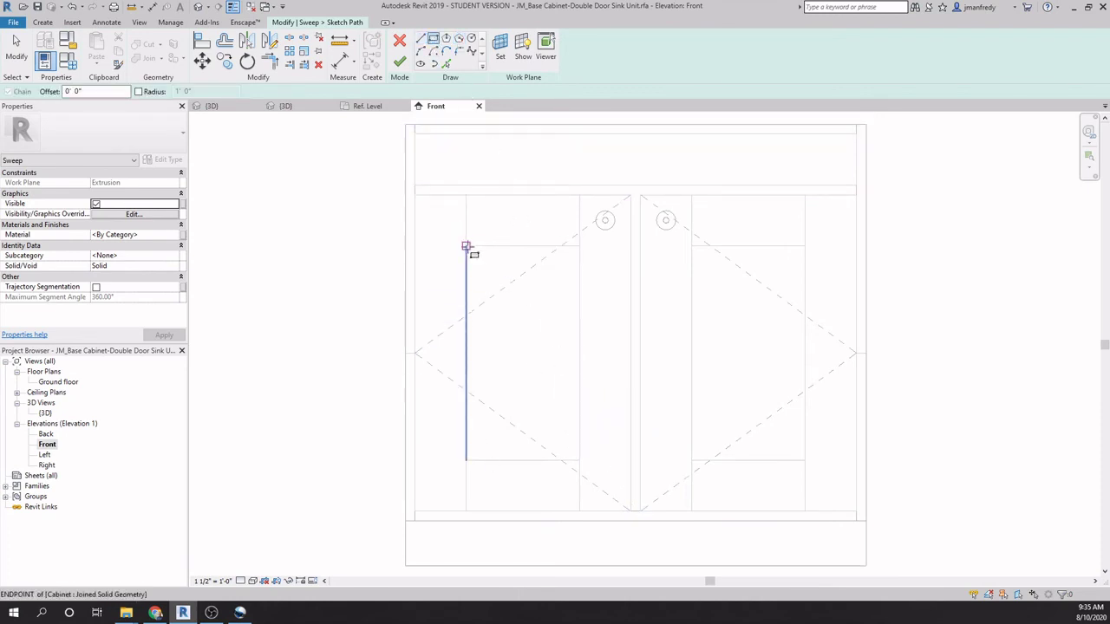
click(466, 461)
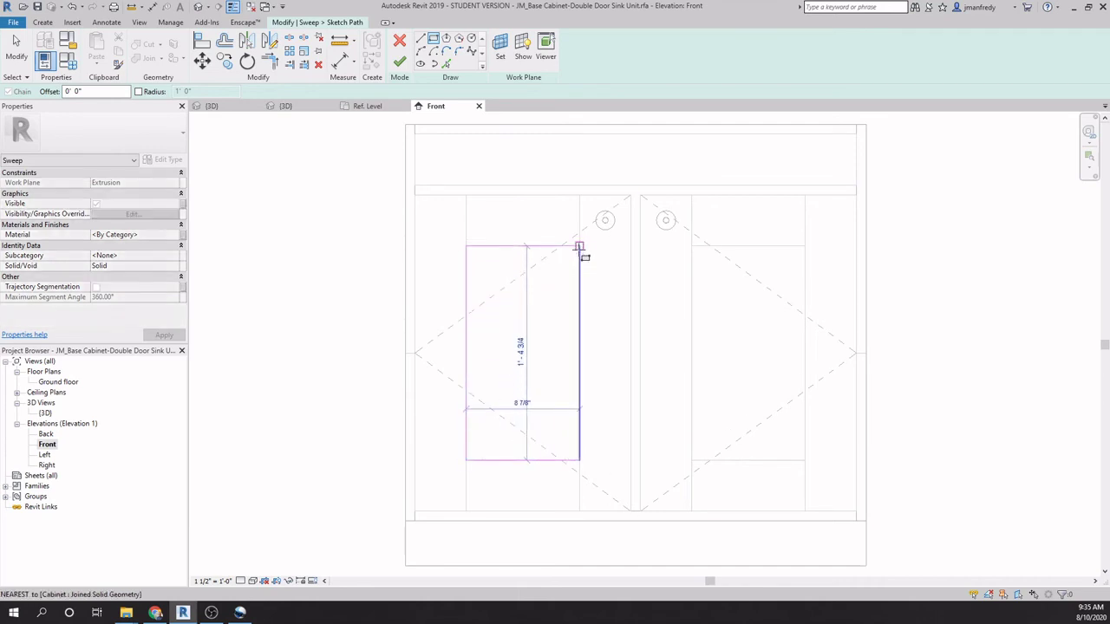
click(579, 250)
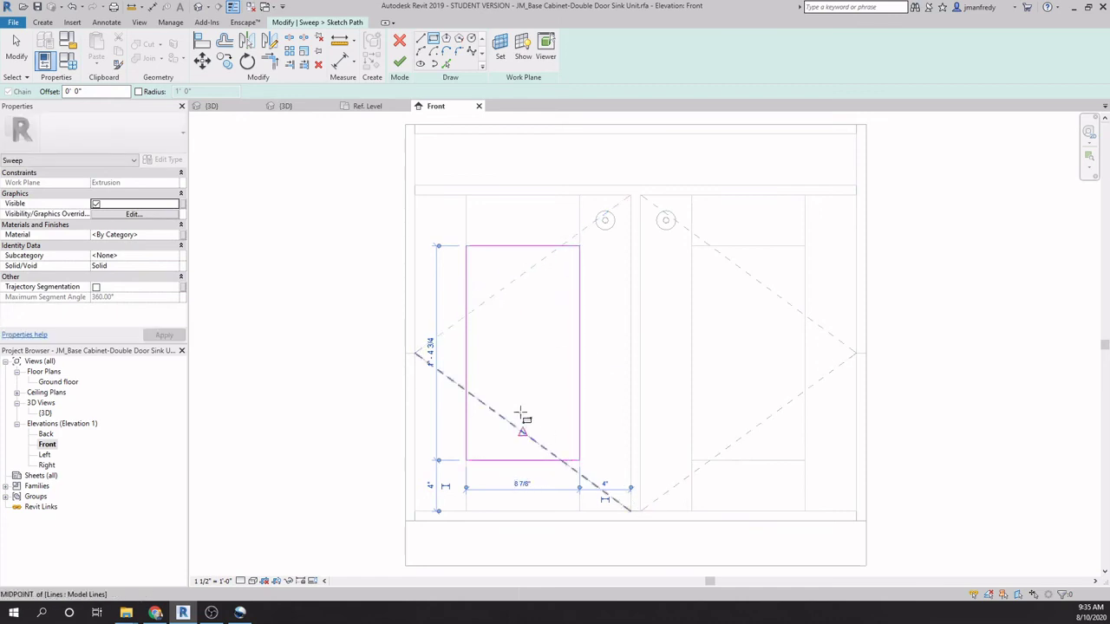
key(Escape)
key(Escape)
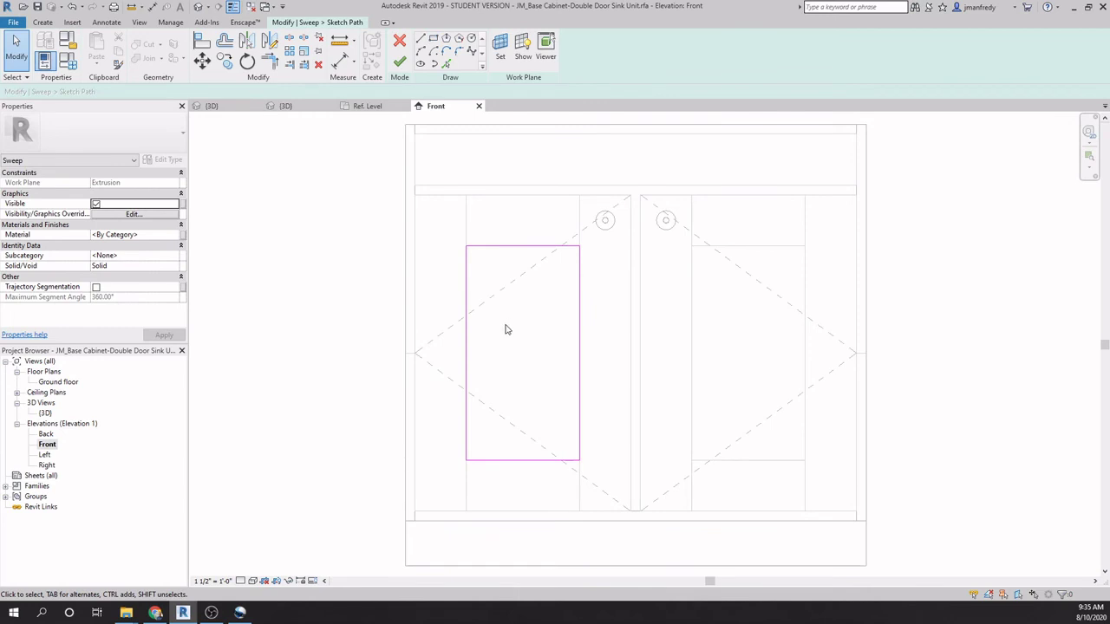
Step: Try to move the left, top and right lines of the sweep path inward to test their constraints
click(467, 341)
drag(465, 322, 495, 323)
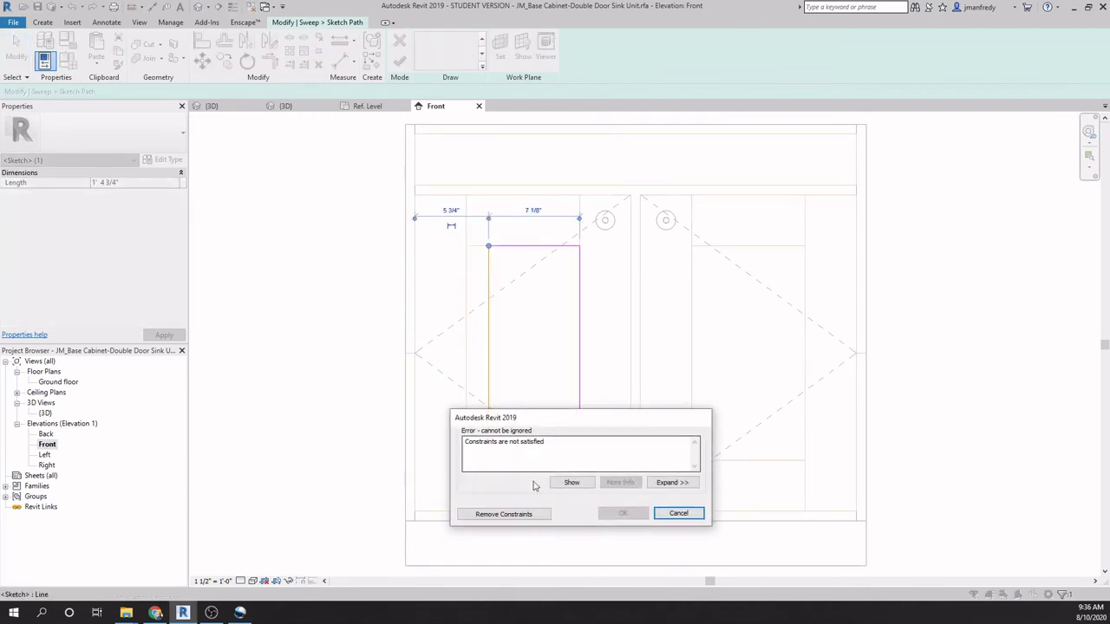
key(Escape)
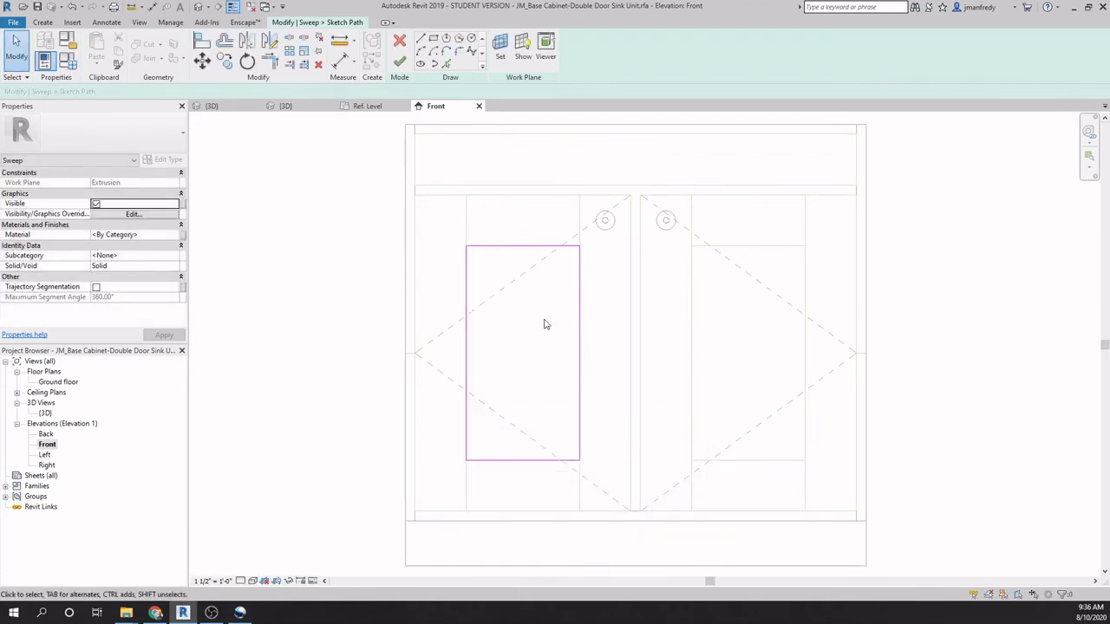
click(535, 247)
drag(532, 248, 530, 279)
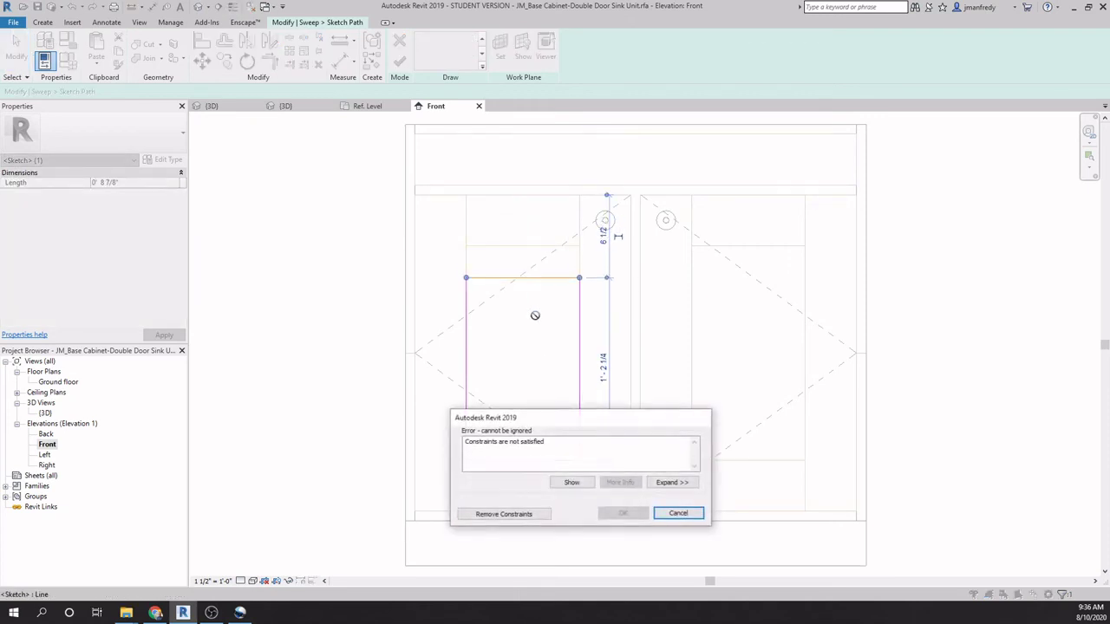
click(676, 514)
click(580, 364)
mouse_move(580, 364)
mouse_down()
mouse_move(561, 364)
mouse_move(560, 403)
mouse_up()
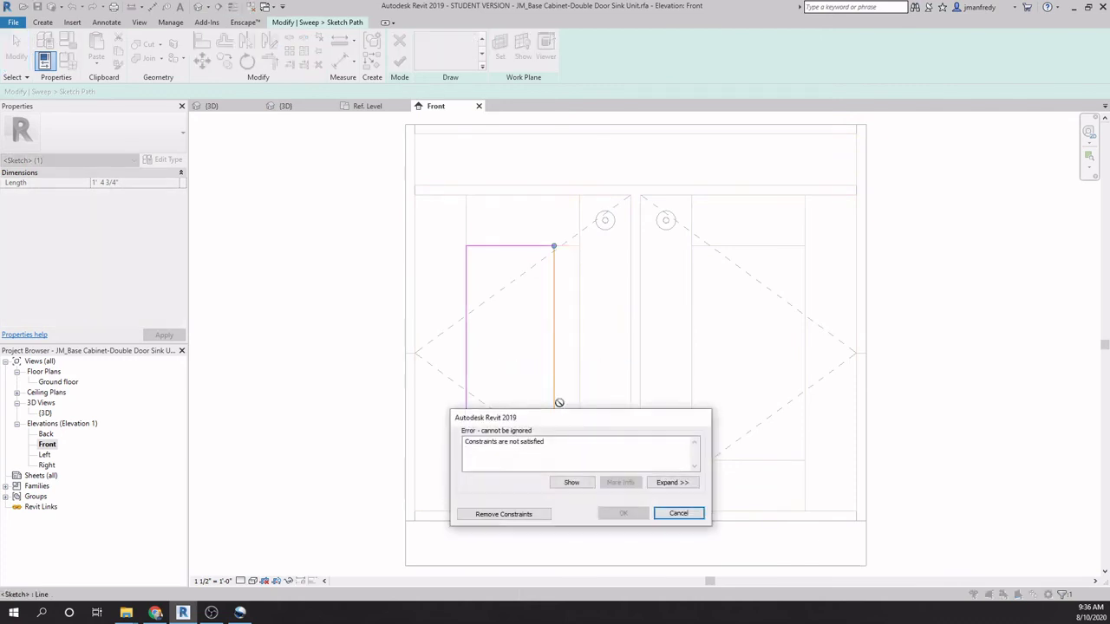
click(676, 513)
click(364, 122)
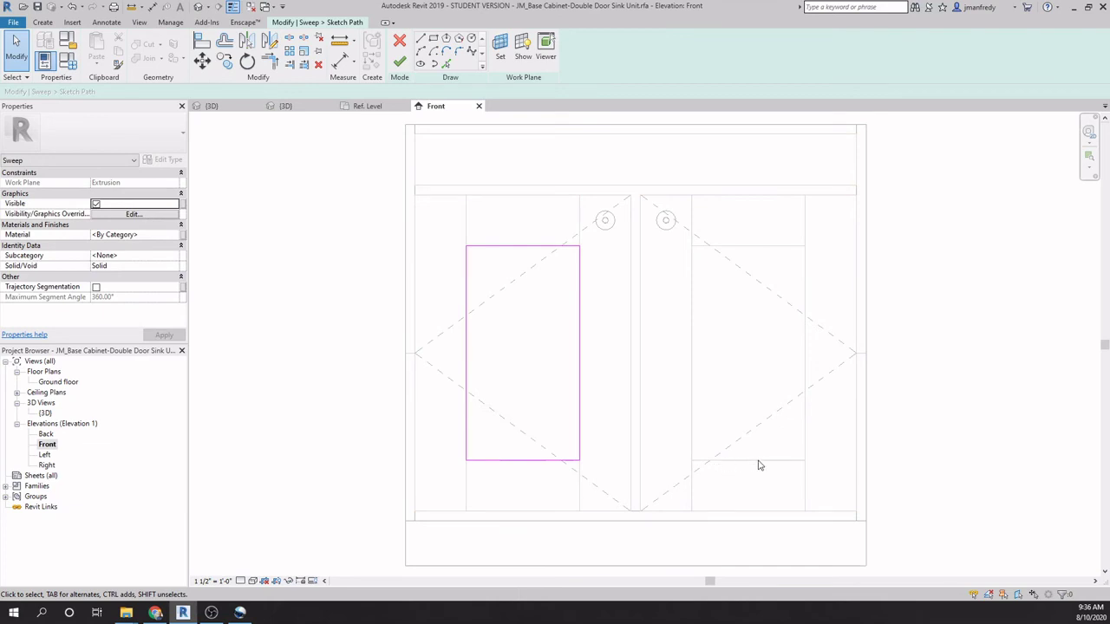
Step: Try to move the bottom line of the left door's sweep path upward to test its constraint
click(559, 461)
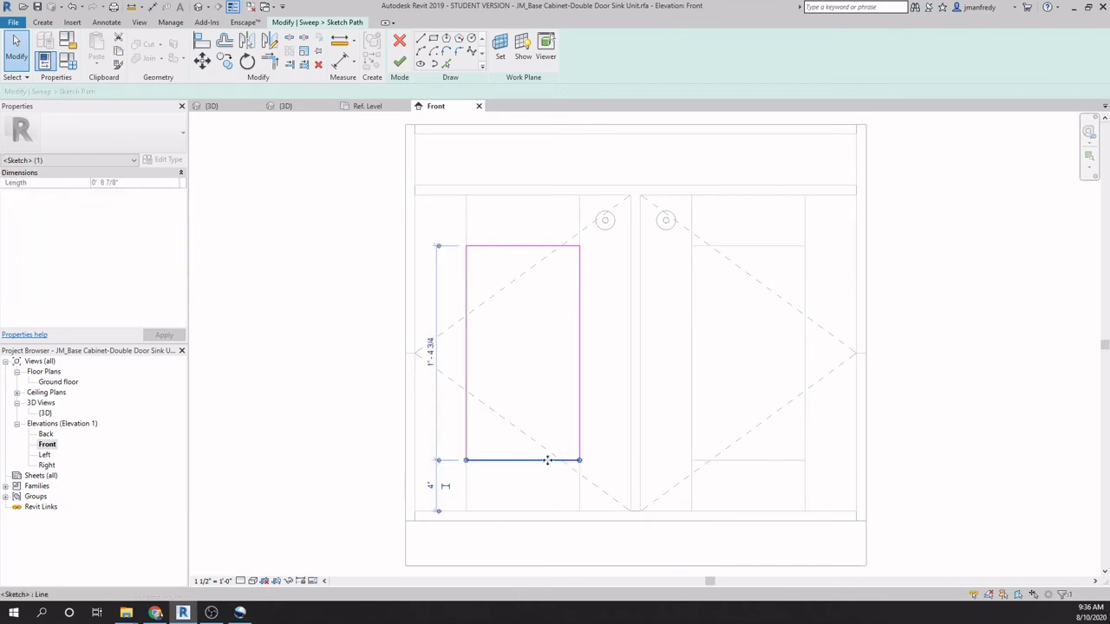
drag(535, 437, 535, 407)
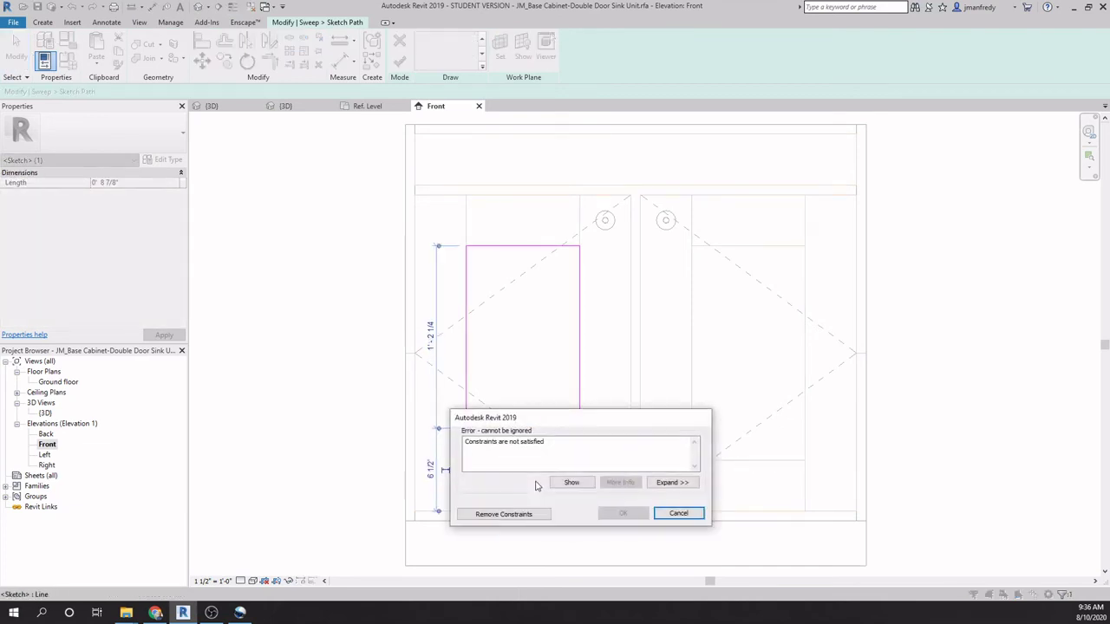
click(680, 515)
key(Escape)
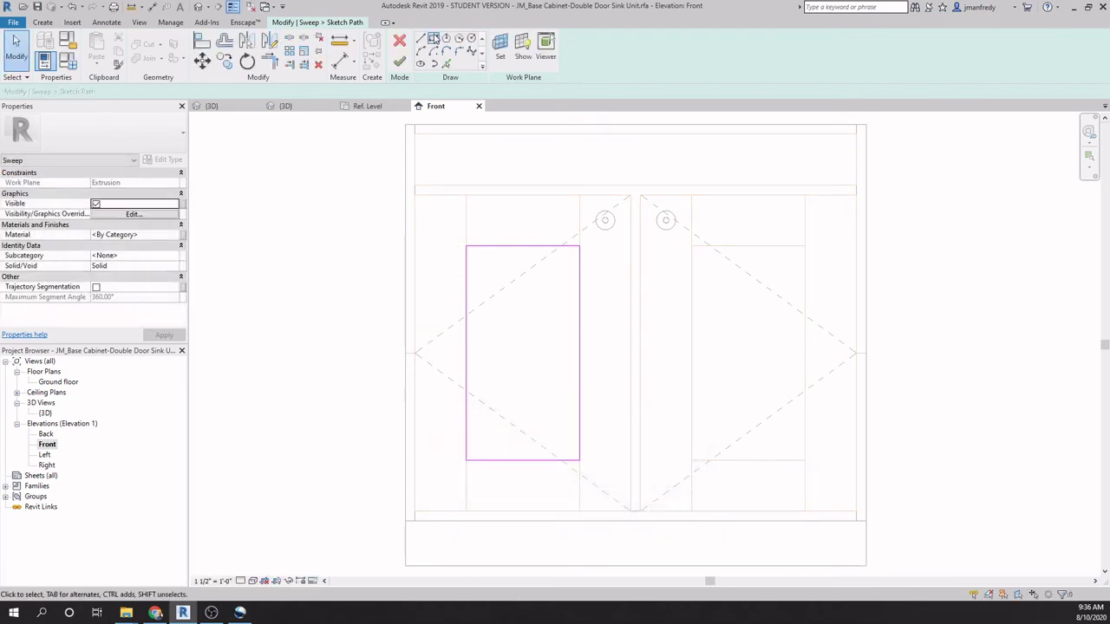
Step: Try to add a second rectangle around the right door's recessed panel to the same sweep path, and delete that rectangle
click(434, 39)
click(691, 246)
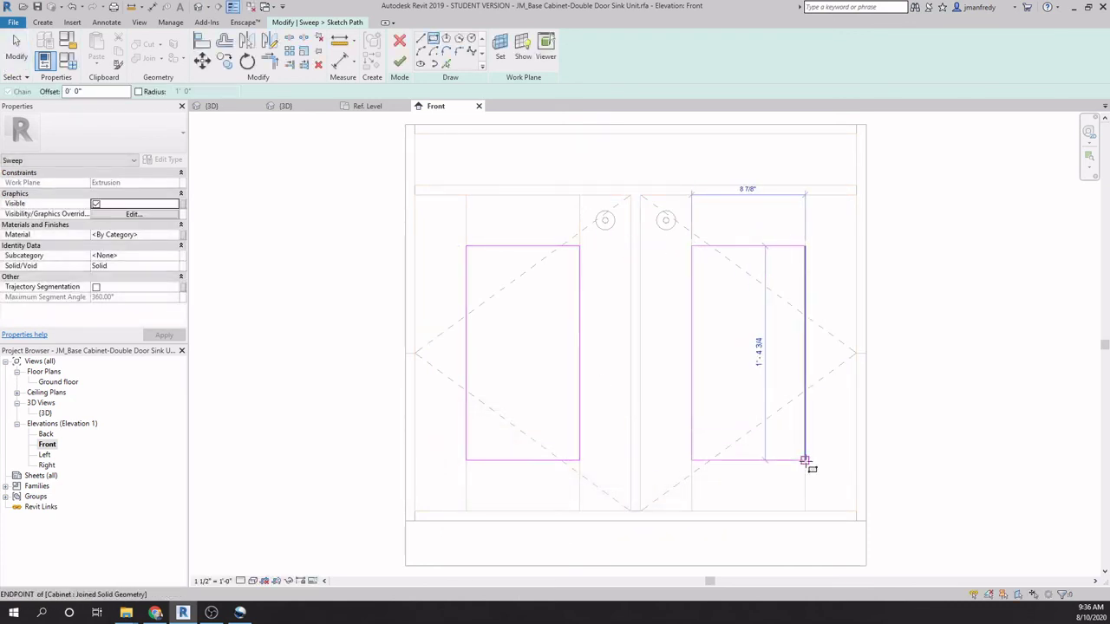
click(804, 461)
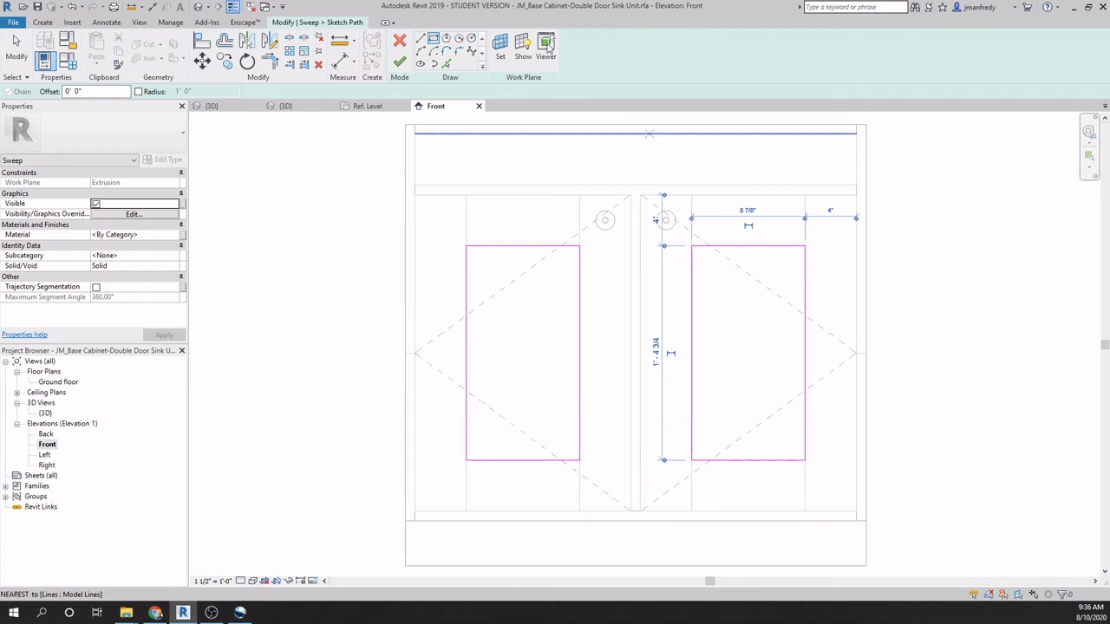
click(399, 61)
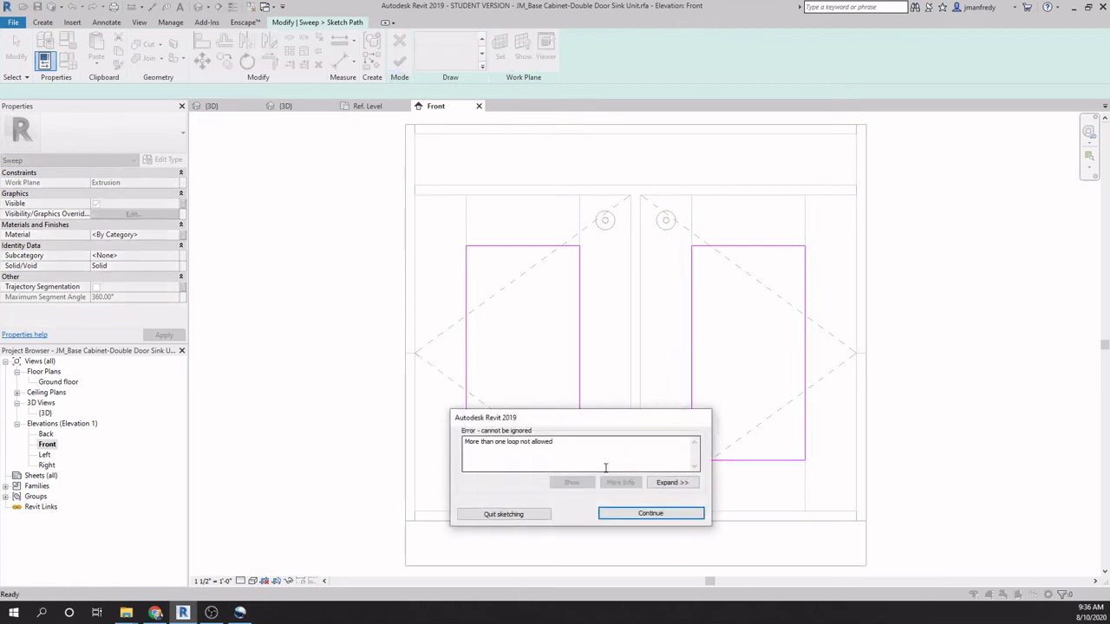
key(Return)
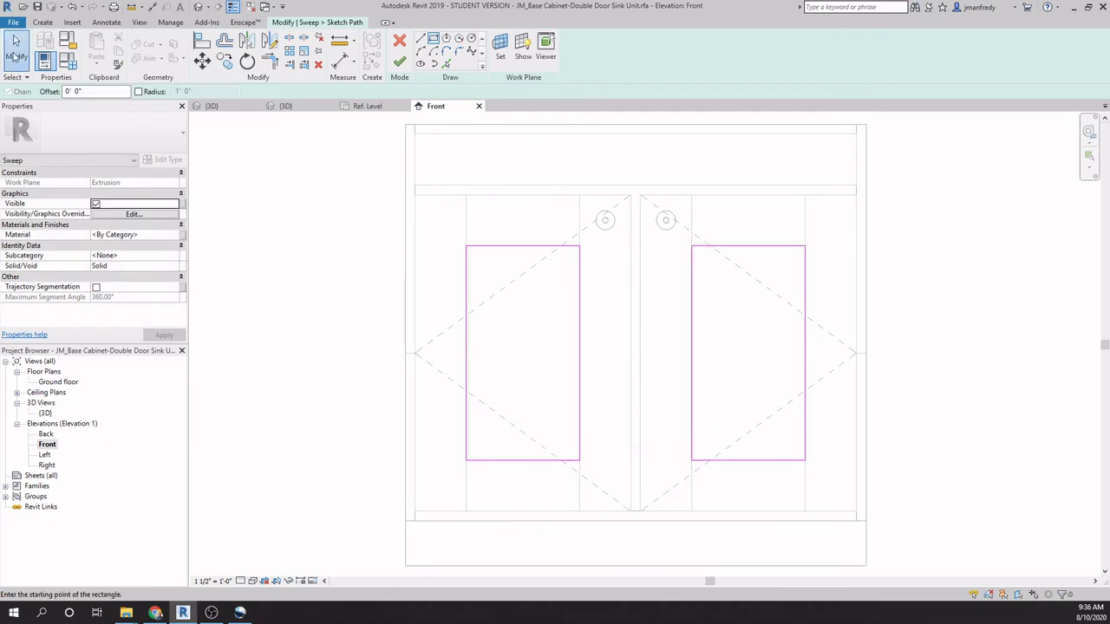
click(15, 44)
mouse_move(671, 233)
mouse_down()
mouse_move(787, 493)
mouse_move(832, 484)
mouse_up()
key(Delete)
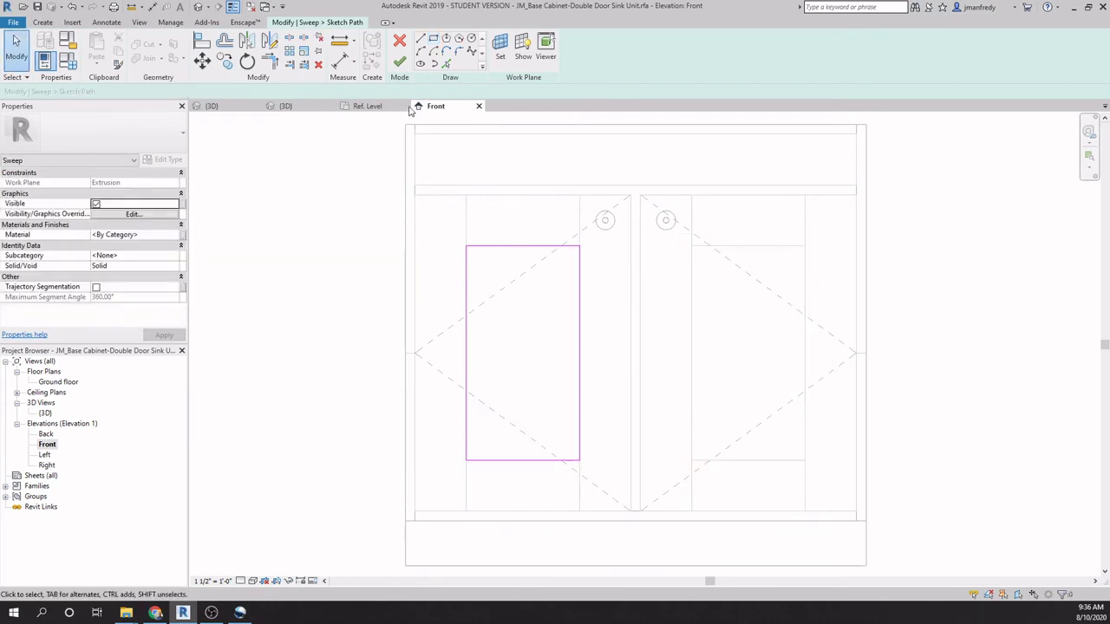
Step: Finish the left door's sweep path and check where its profile plane sits in the 3D view and the Left elevation
click(399, 62)
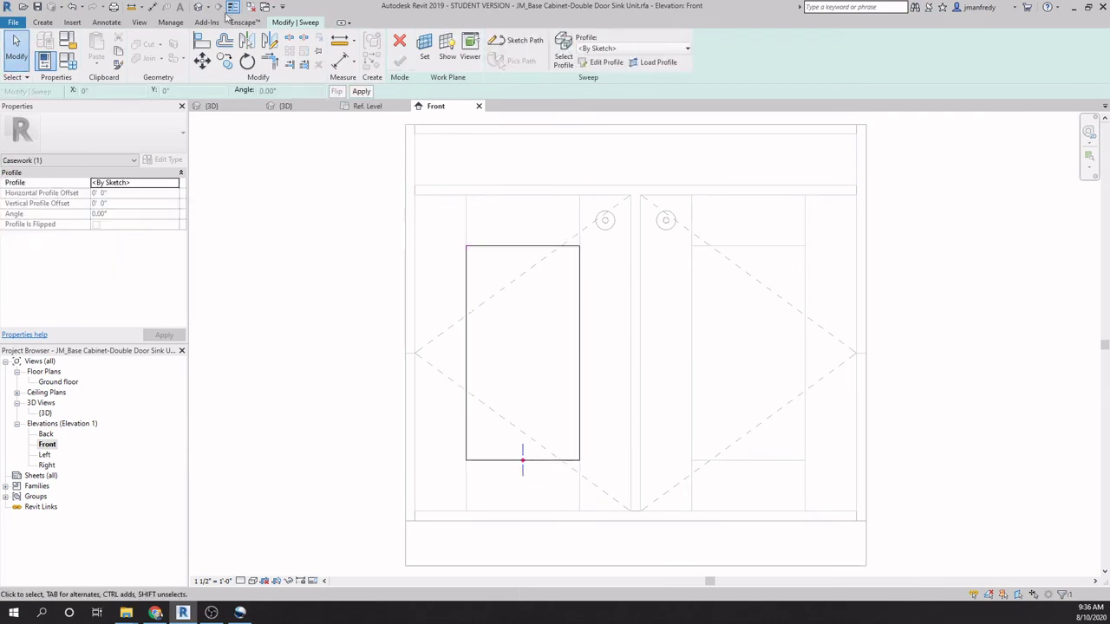
click(198, 6)
scroll(503, 429, up, 6)
scroll(499, 429, up, 3)
scroll(496, 390, up, 3)
scroll(501, 382, down, 3)
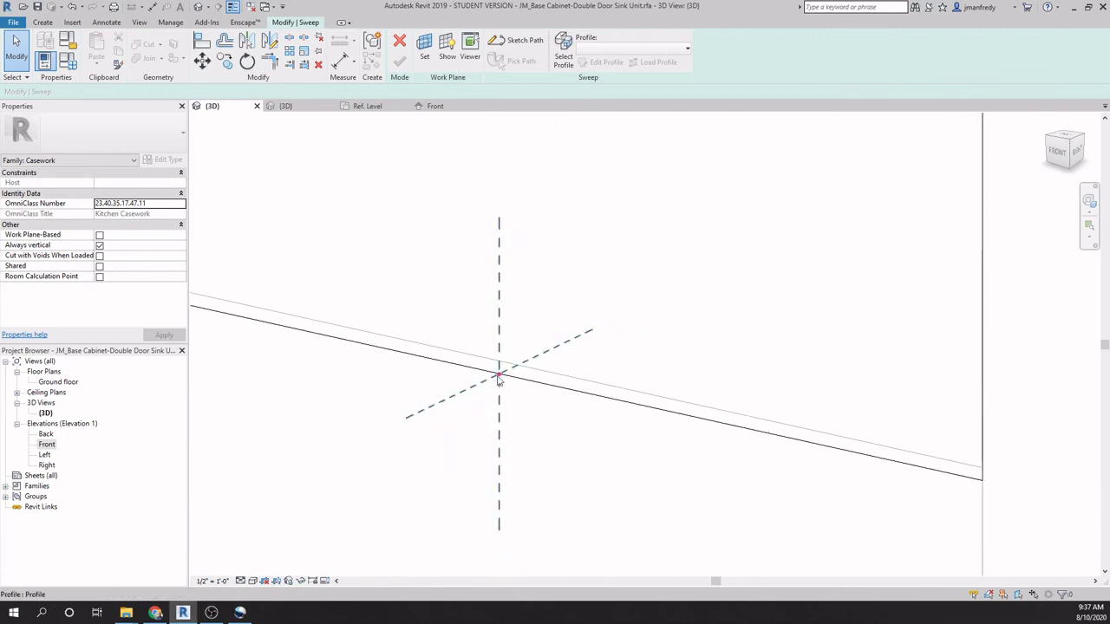
scroll(506, 374, down, 3)
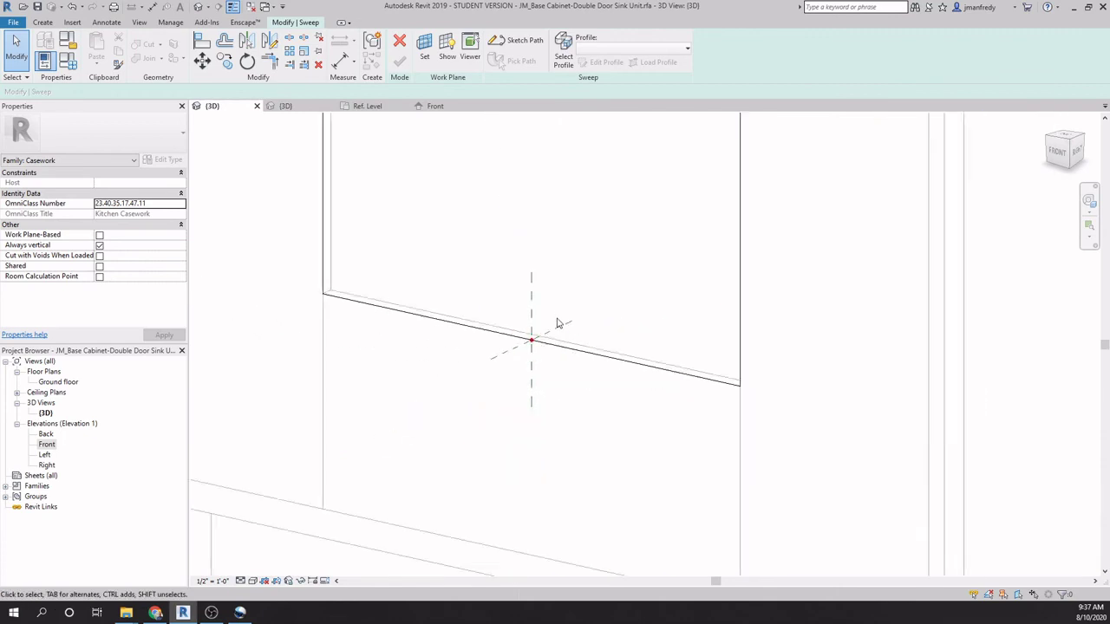
double_click(46, 454)
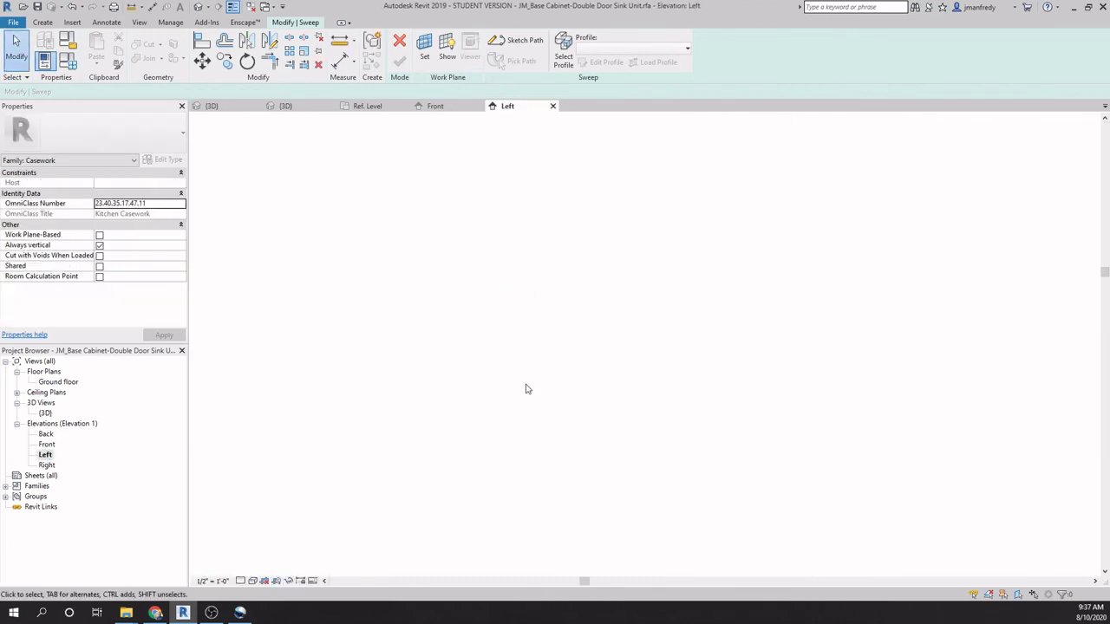
scroll(780, 349, up, 5)
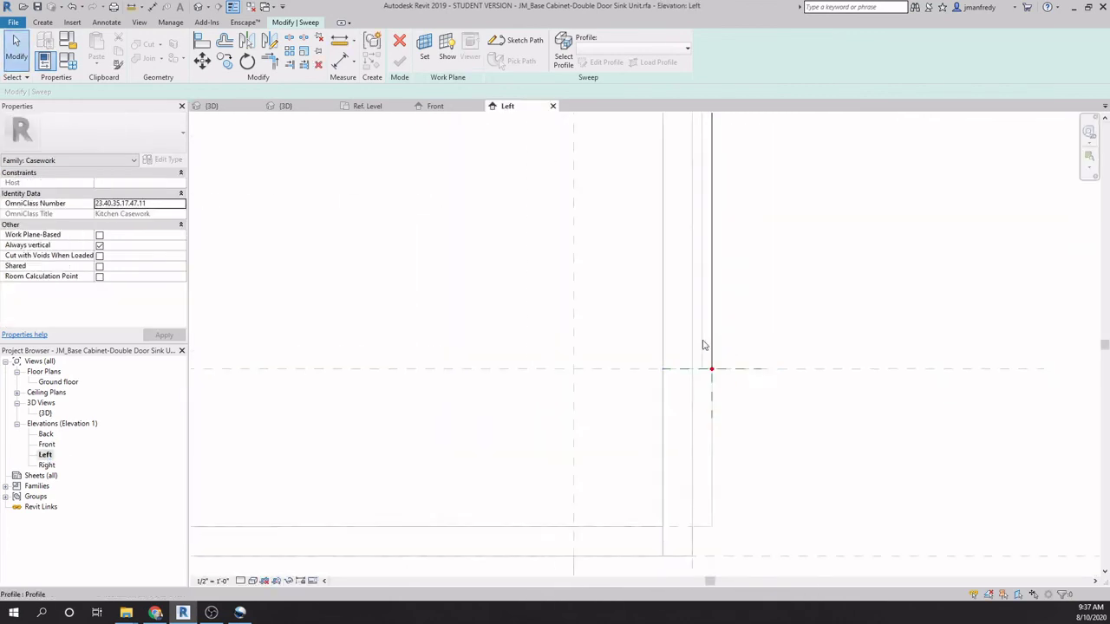
scroll(705, 364, down, 2)
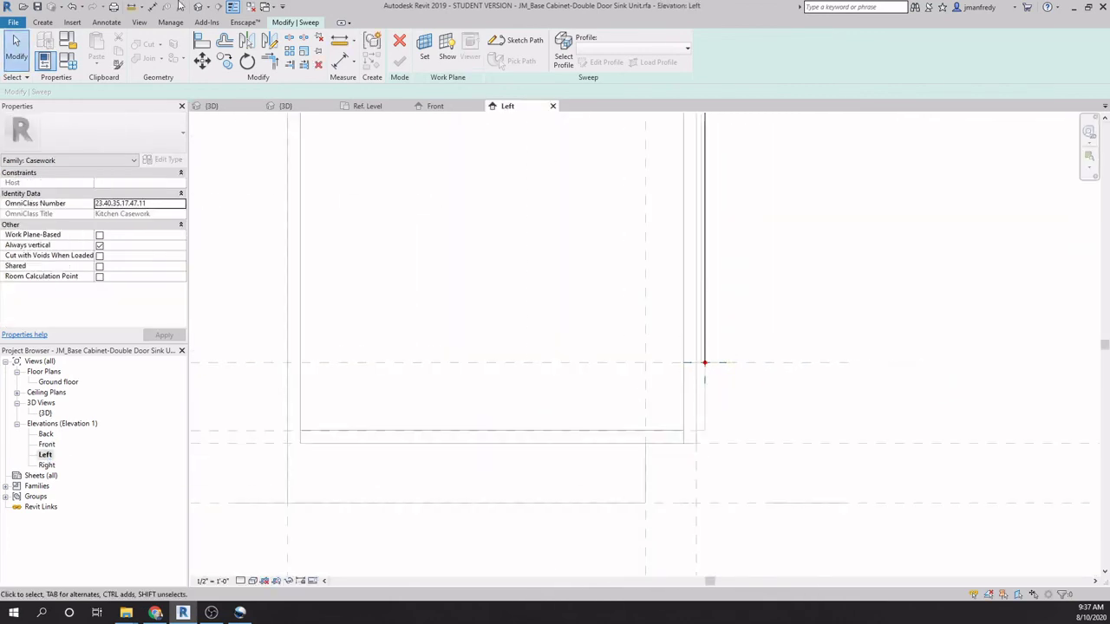
click(232, 7)
scroll(564, 333, up, 4)
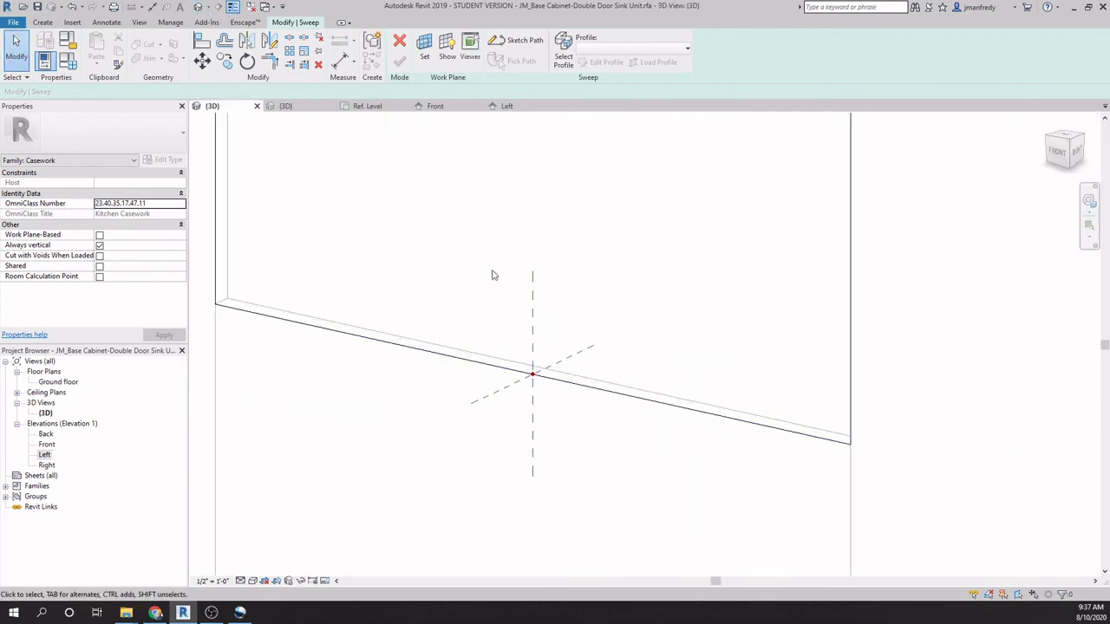
Step: Assign the loaded JM_doorTrim profile to the left door's sweep
click(563, 59)
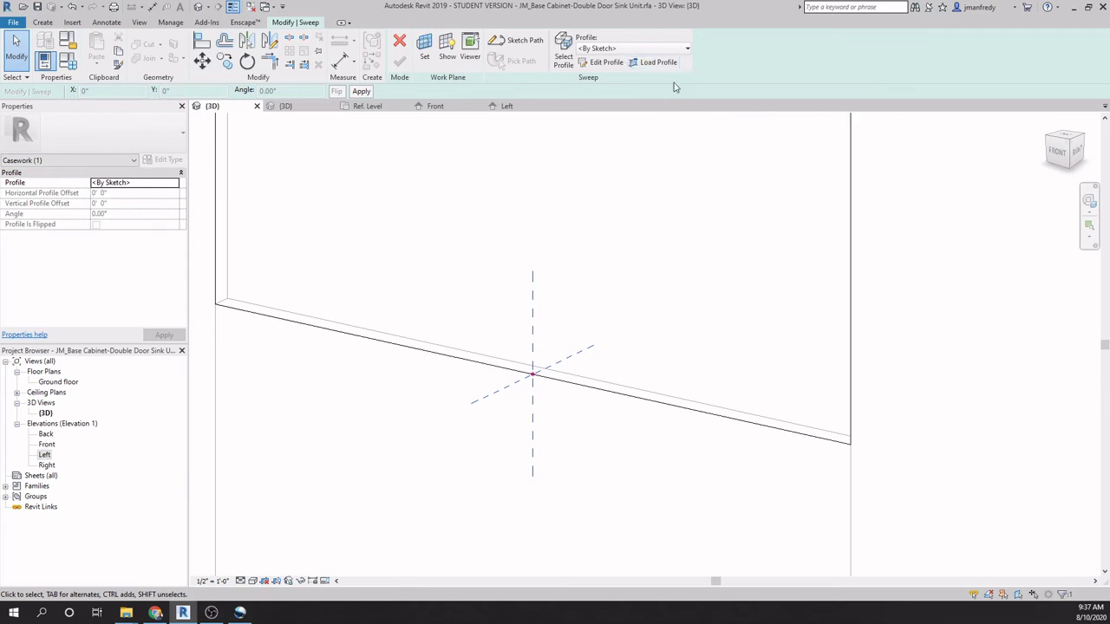
click(687, 48)
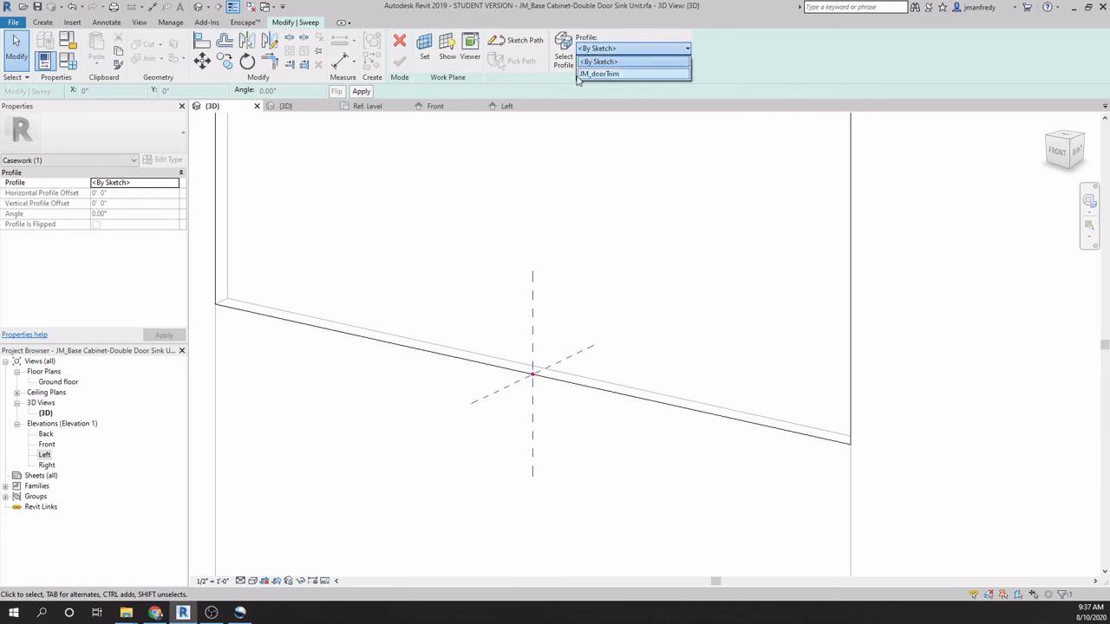
click(621, 75)
scroll(527, 408, up, 3)
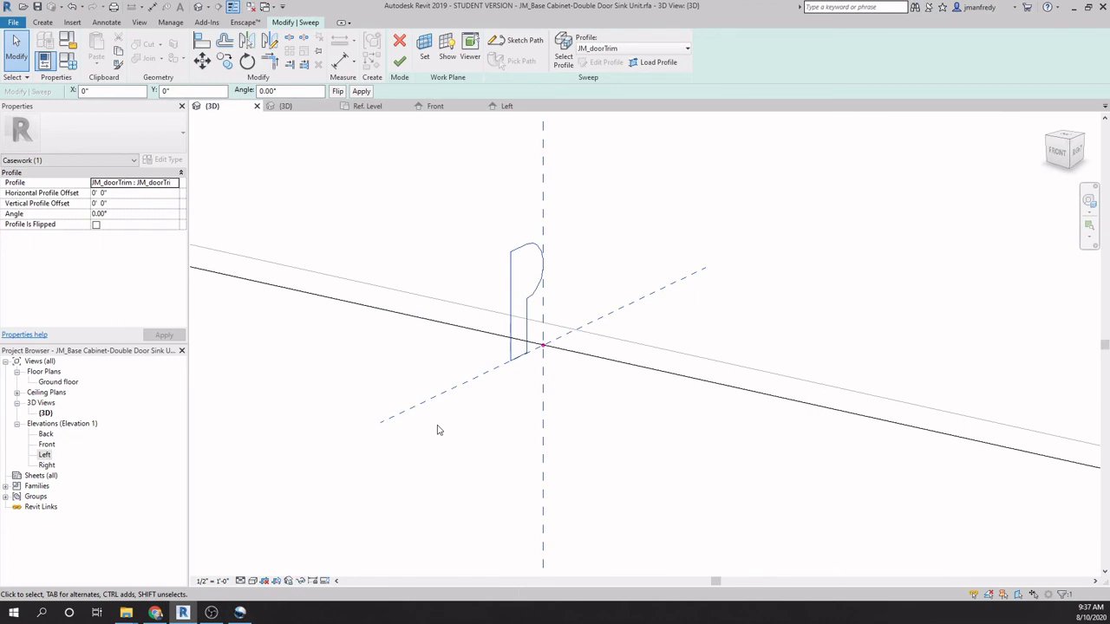
scroll(509, 418, down, 3)
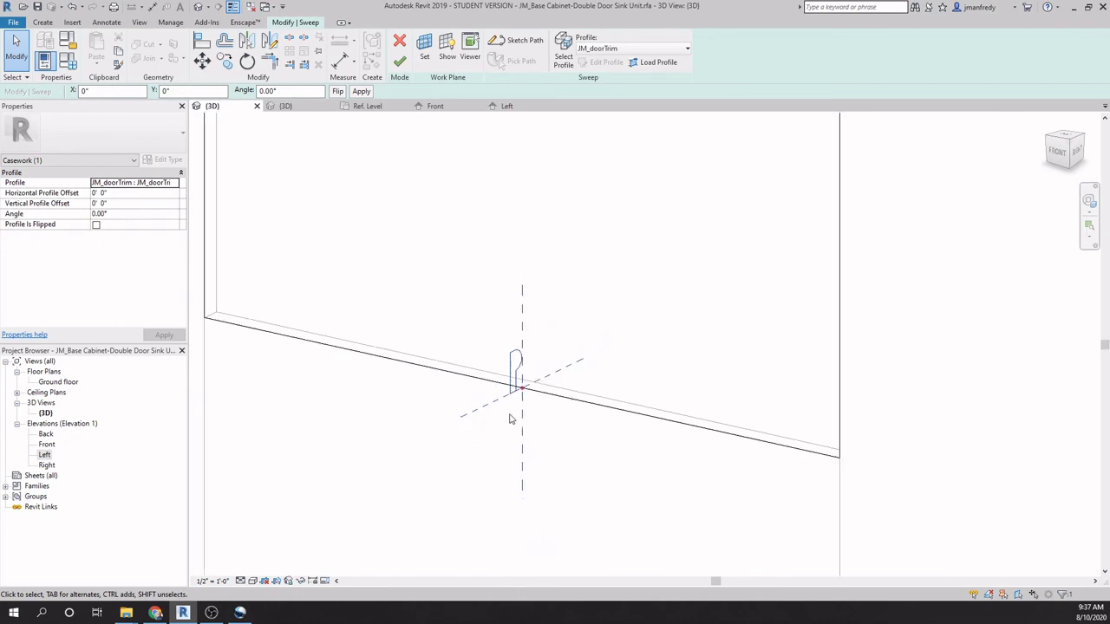
scroll(508, 422, up, 3)
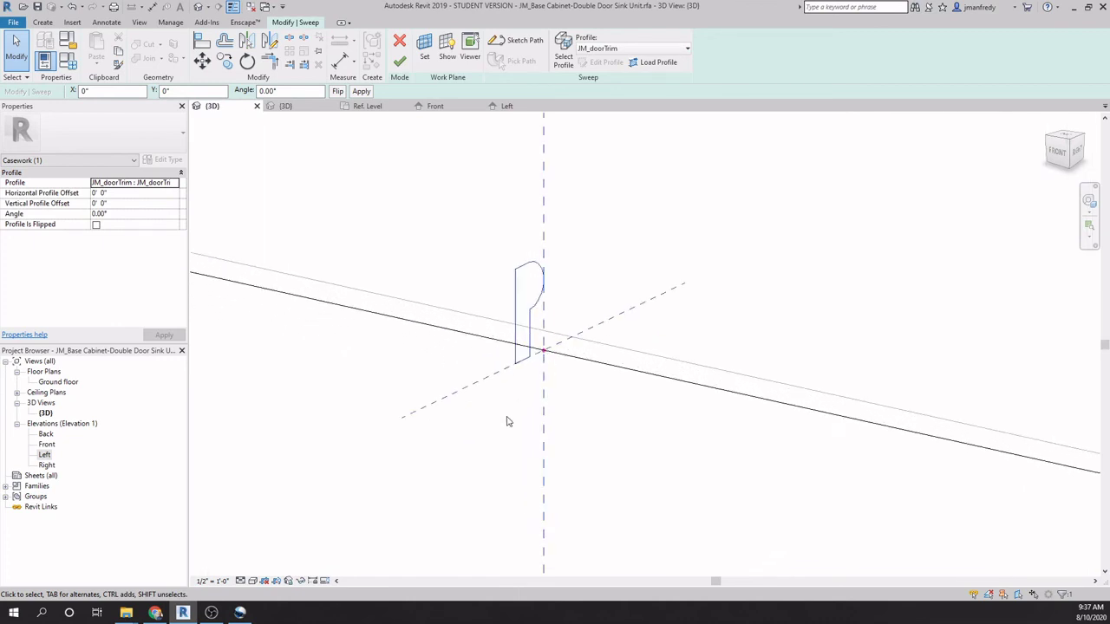
Step: Flip the door trim profile and set its angle to 180° so it faces into the recessed panel
click(338, 92)
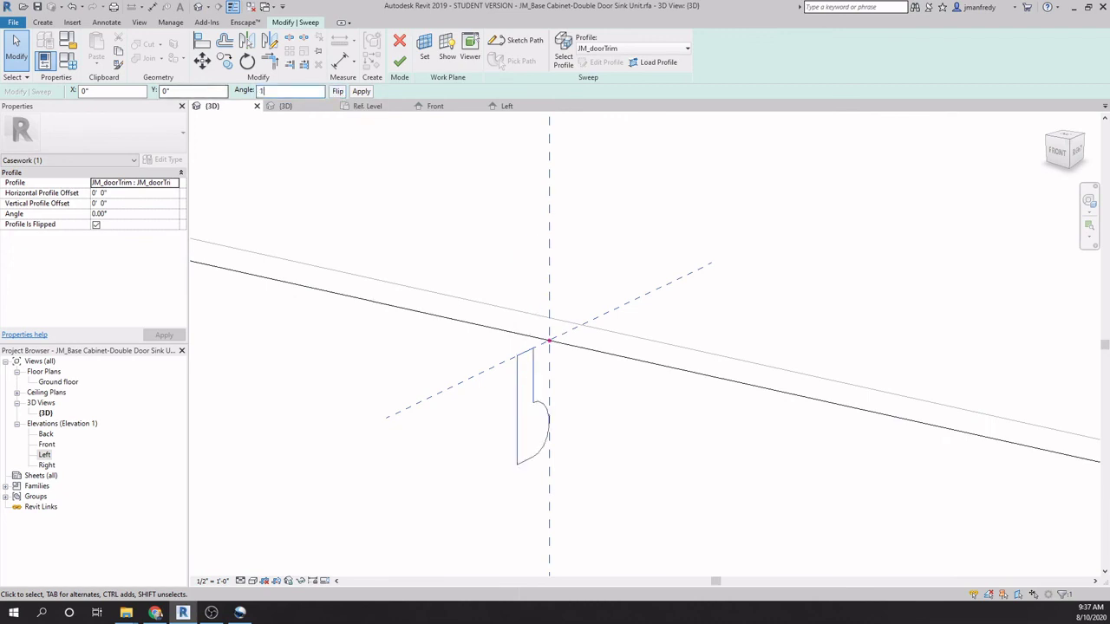
key(Return)
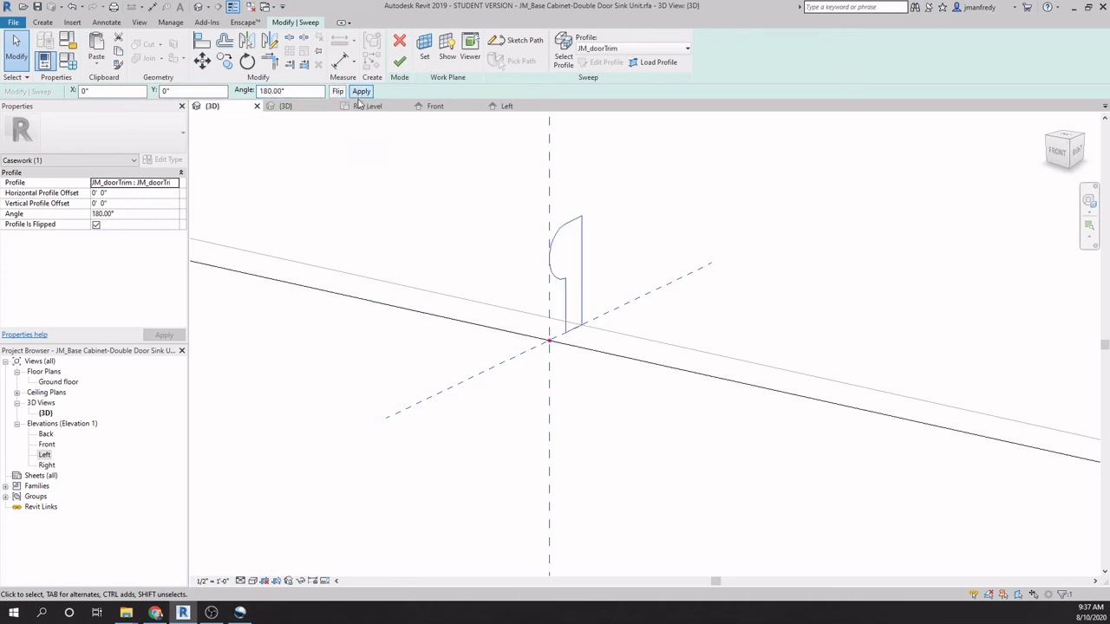
shift+middle_drag(555, 260, 547, 236)
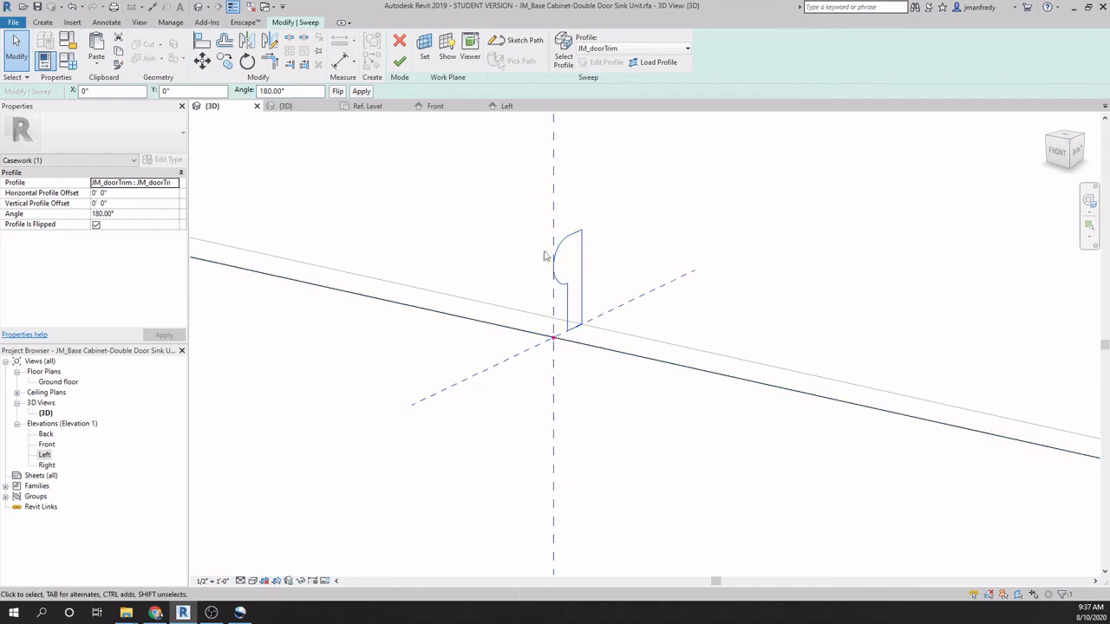
scroll(624, 407, down, 4)
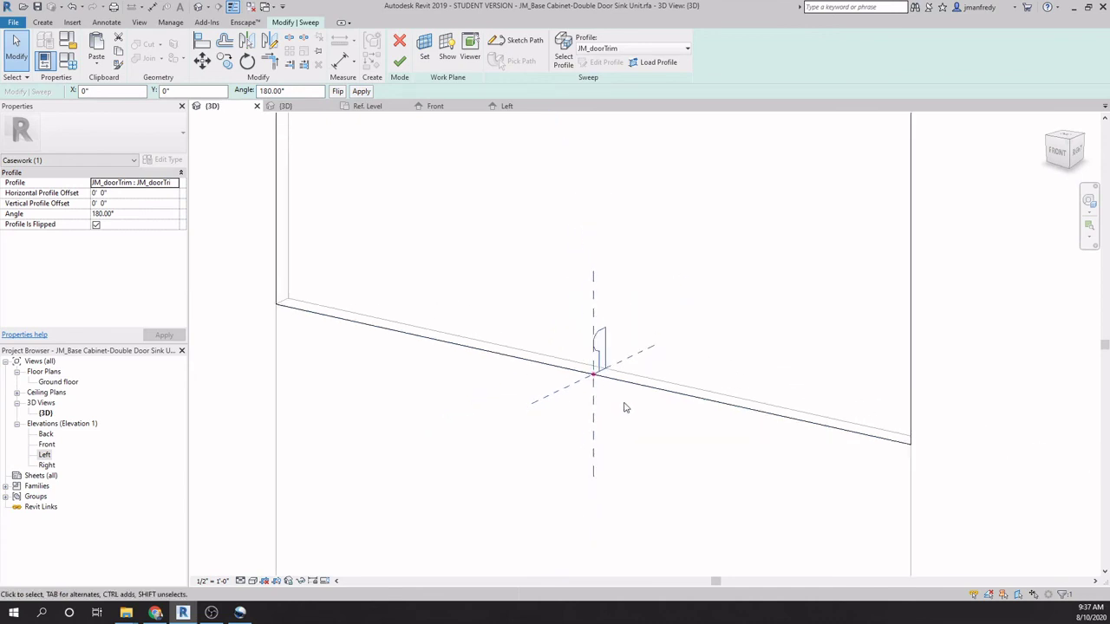
Step: Examine the trim profile's orientation and position relative to the bottom edge of the left door's panel recess
scroll(607, 377, up, 2)
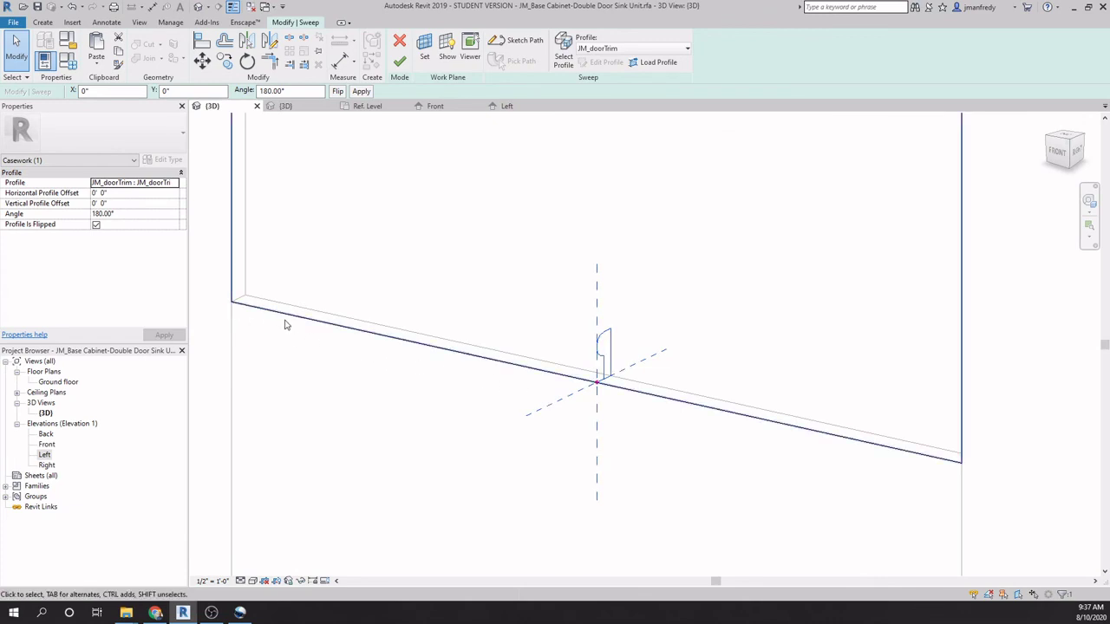
scroll(584, 390, up, 2)
scroll(664, 379, down, 3)
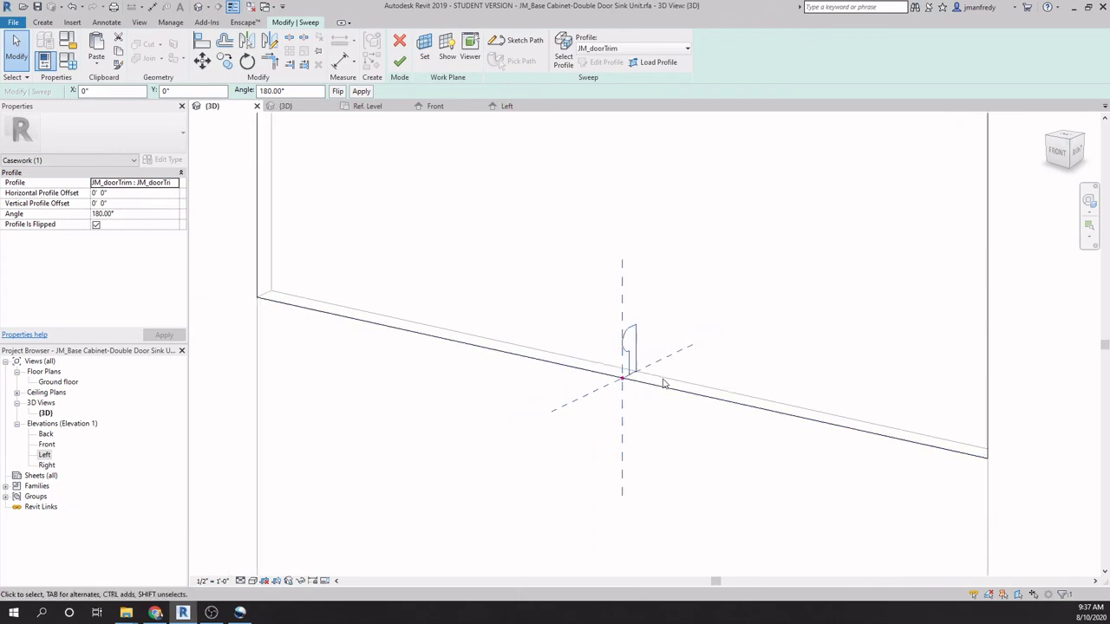
scroll(367, 187, down, 5)
scroll(615, 166, up, 1)
scroll(573, 416, up, 3)
scroll(514, 409, up, 6)
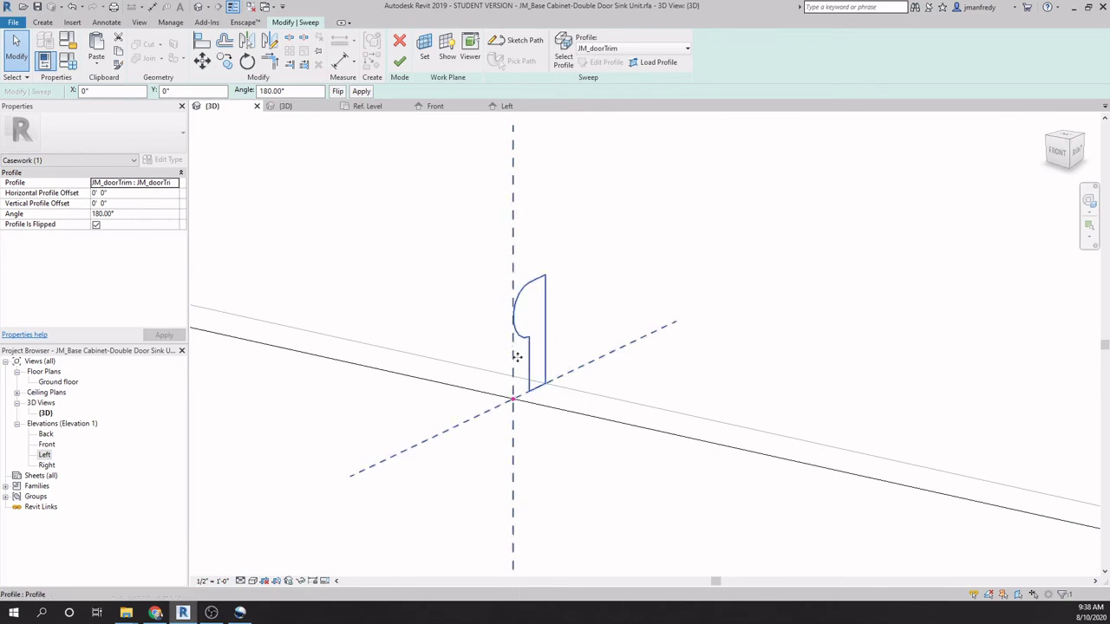
scroll(519, 357, up, 1)
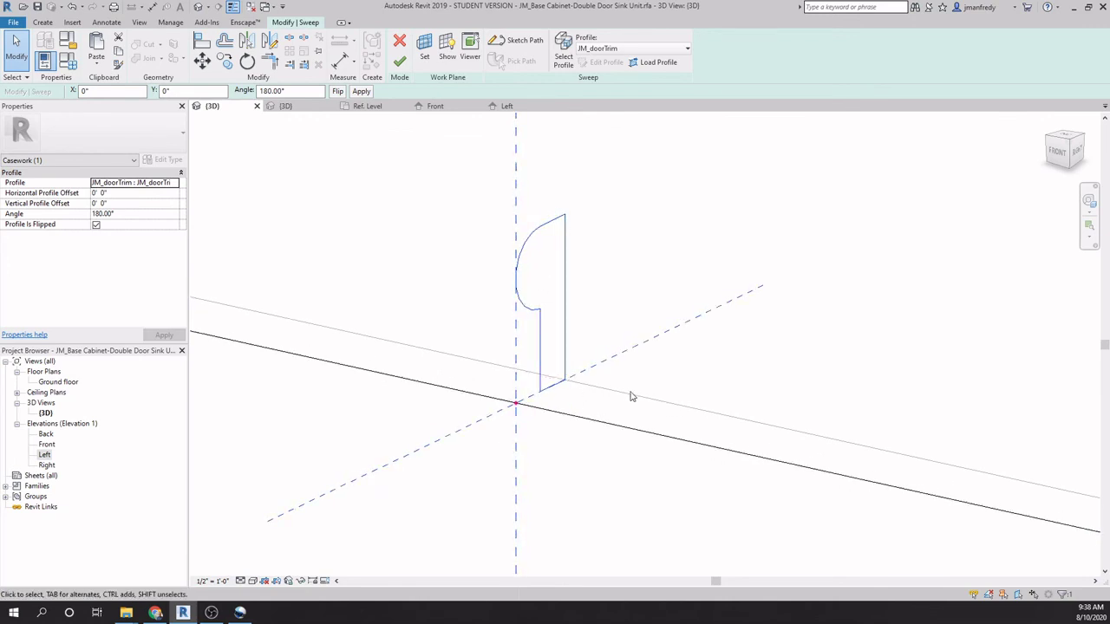
scroll(627, 394, down, 4)
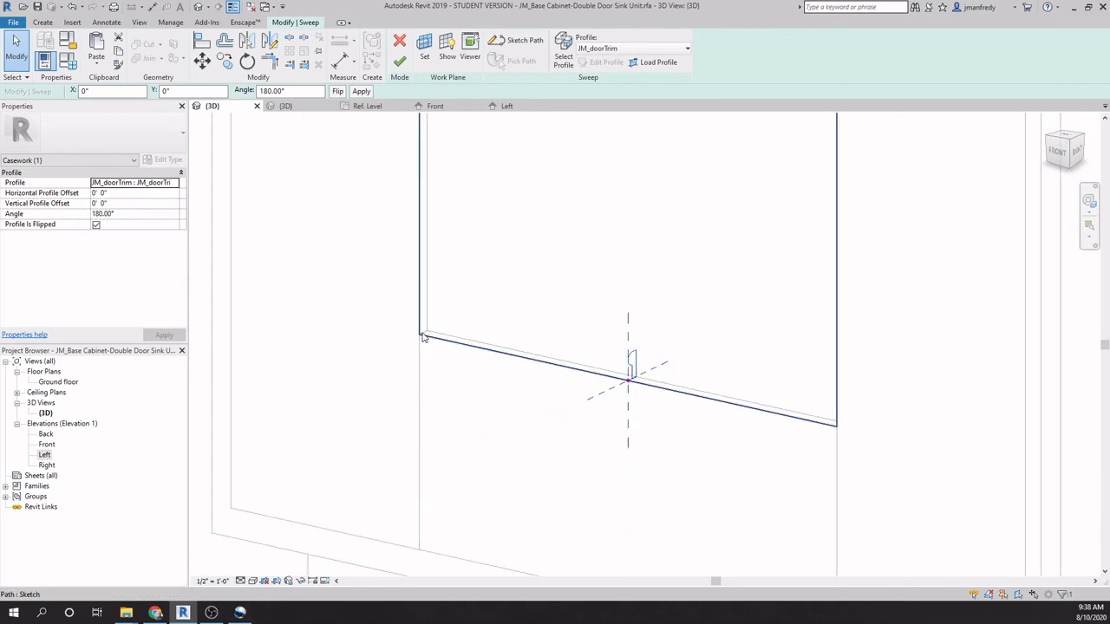
Step: Finish the trim sweep around the left door's recessed panel and review it on the whole cabinet
click(399, 61)
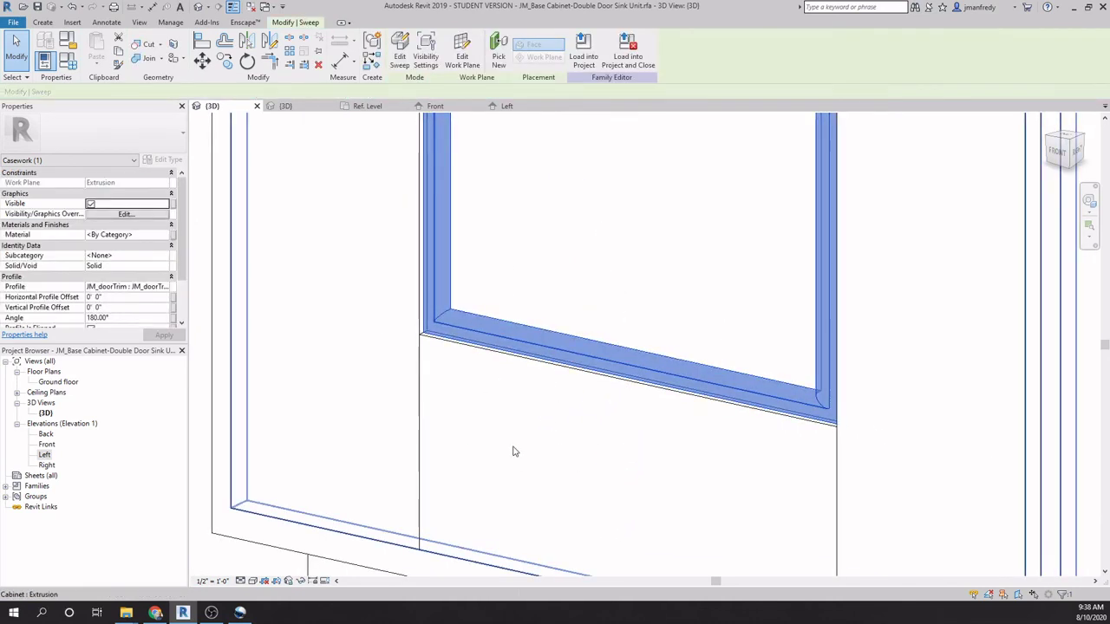
key(Escape)
scroll(512, 451, down, 1)
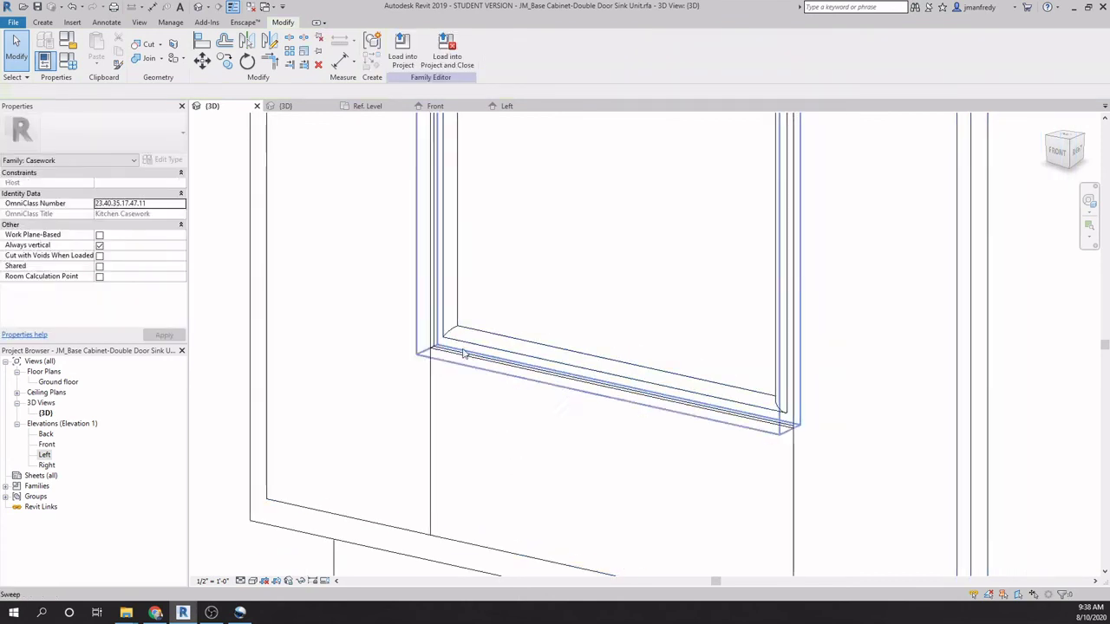
scroll(571, 468, down, 4)
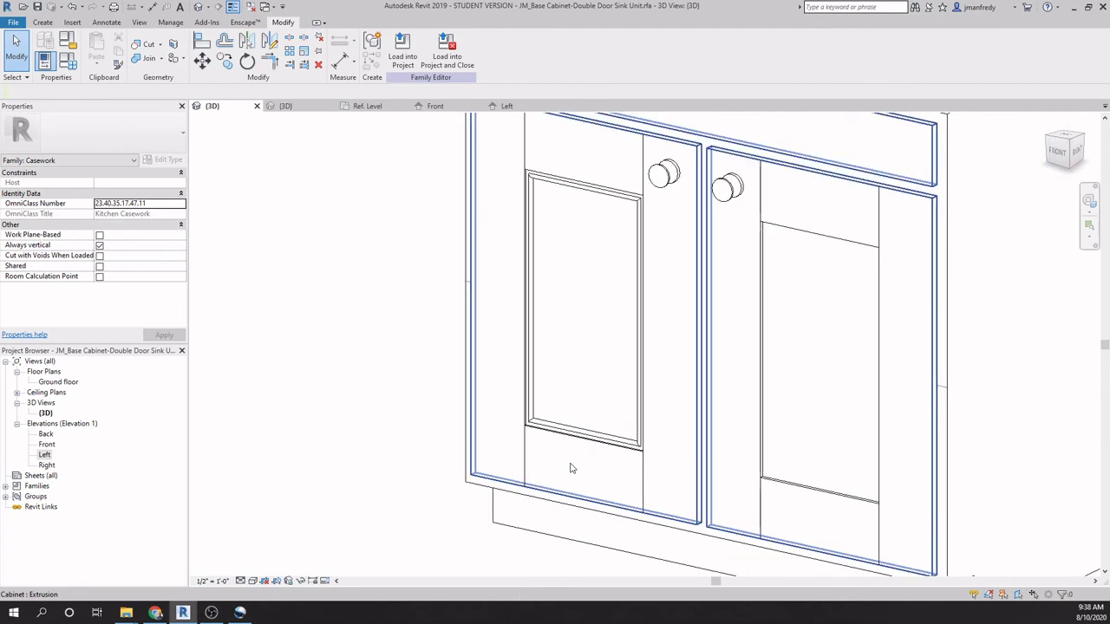
scroll(416, 423, down, 1)
scroll(415, 422, down, 1)
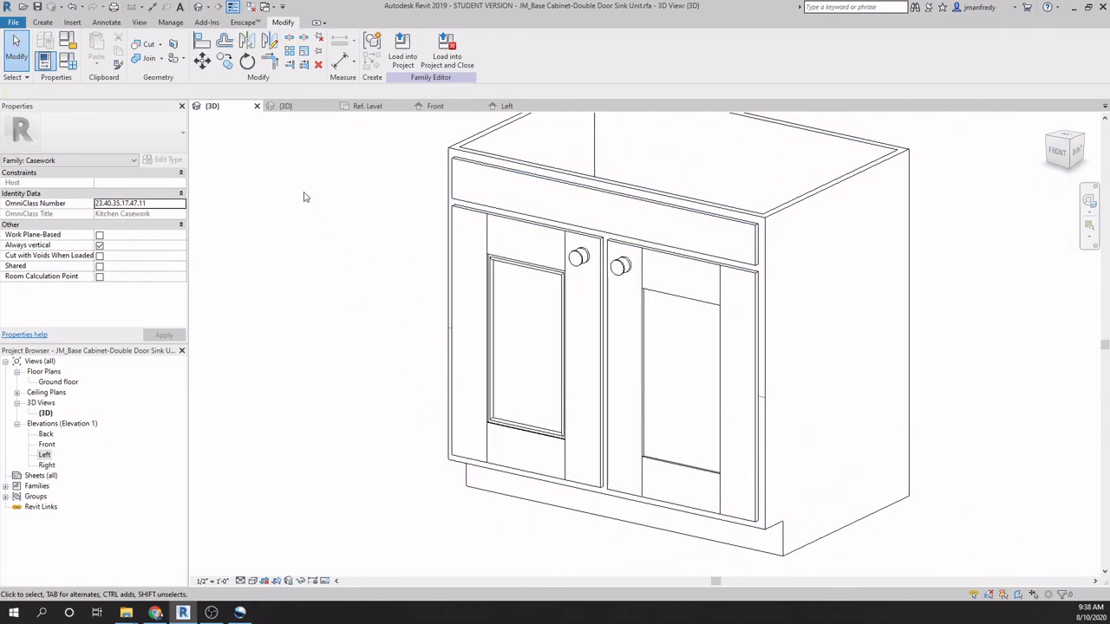
Step: Set the Width parameter of the 36" family type to 5' and apply it to test the door trim
click(68, 61)
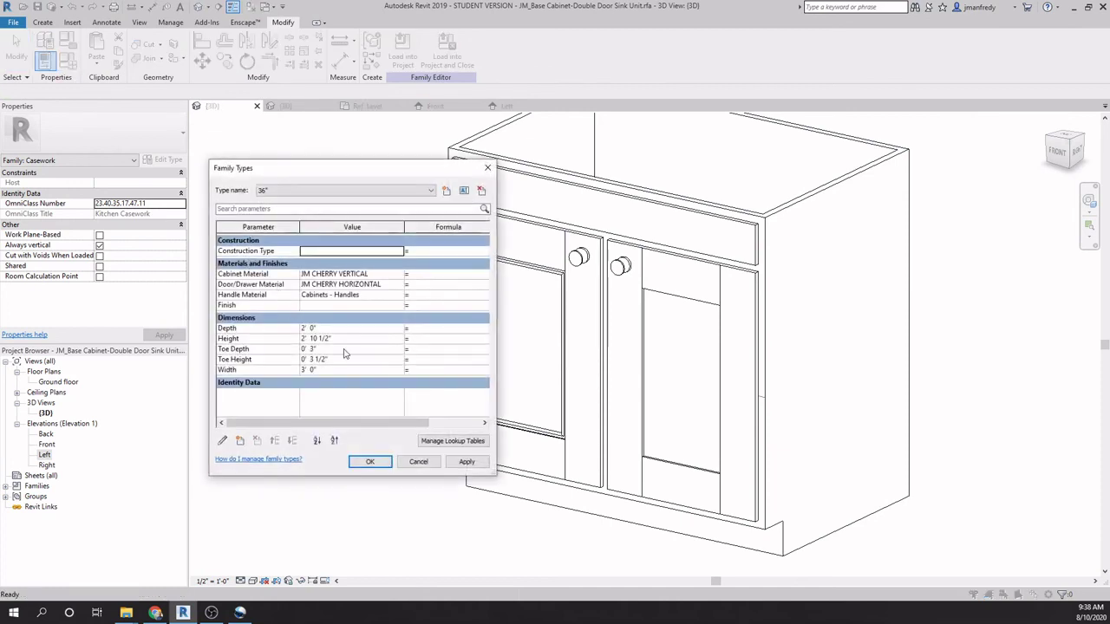
click(367, 369)
drag(408, 173, 271, 177)
text(5)
click(327, 466)
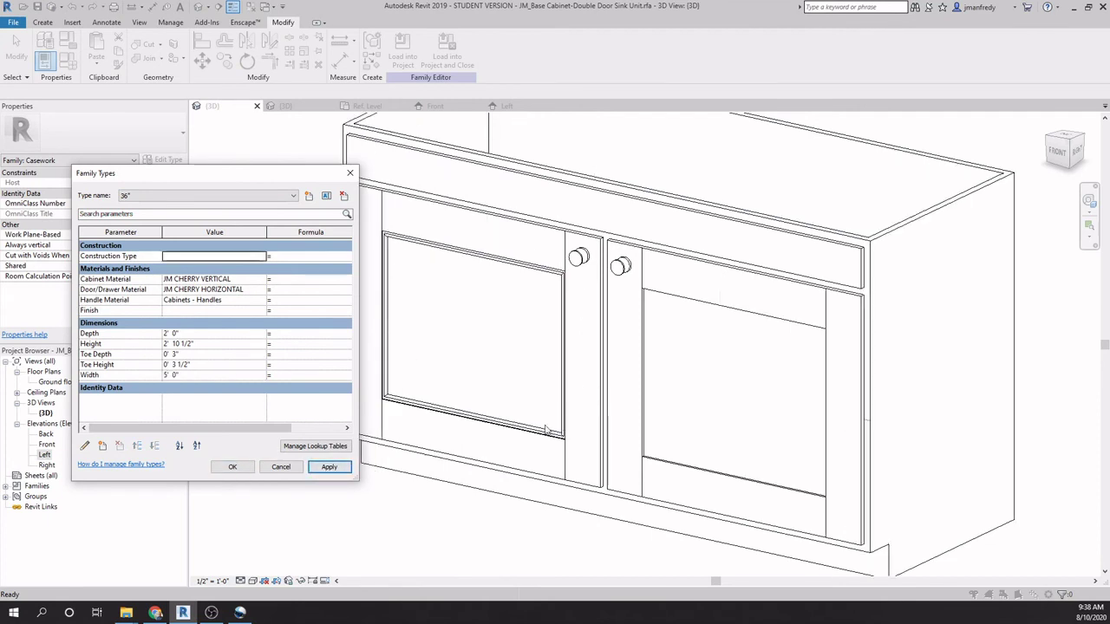
Step: Set the Width parameter of the 36" family type to 3' and apply it
click(213, 375)
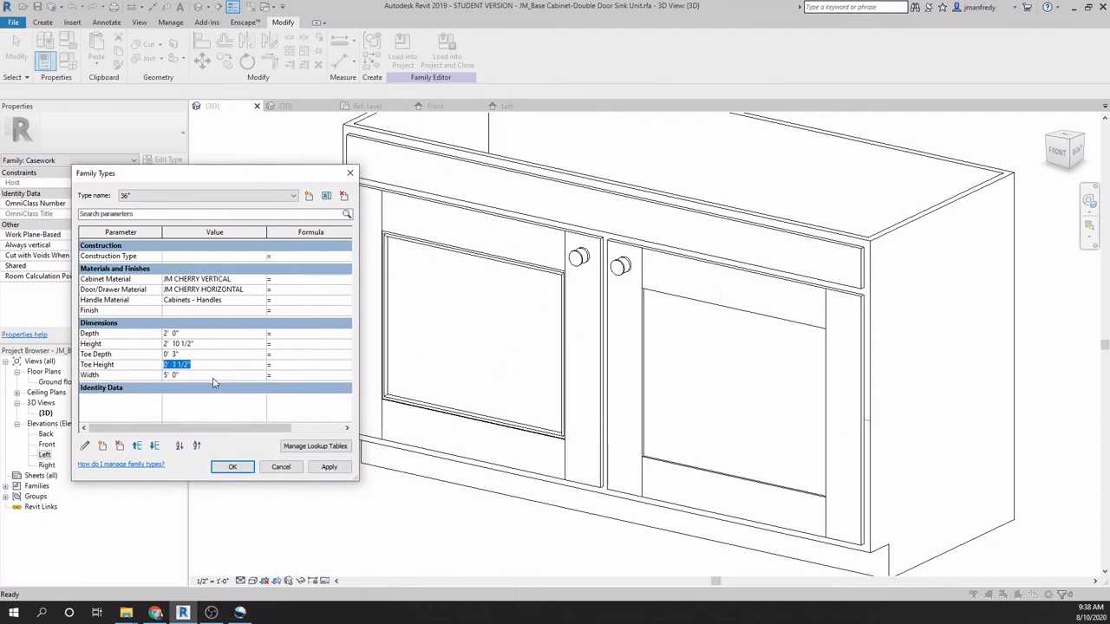
text(3)
key(Tab)
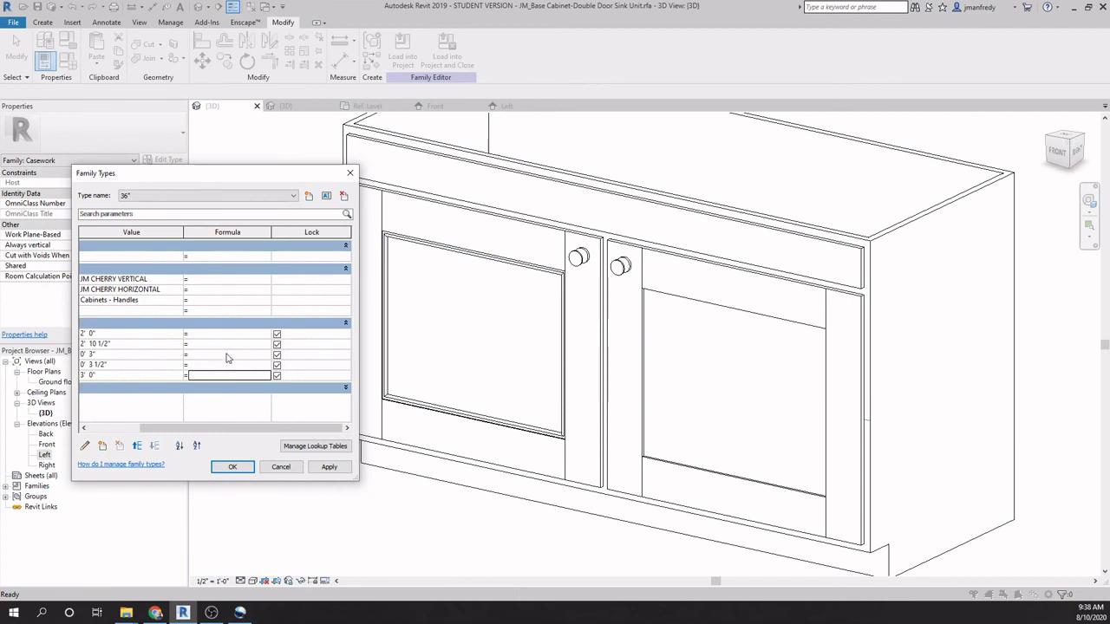
drag(242, 427, 182, 428)
click(329, 466)
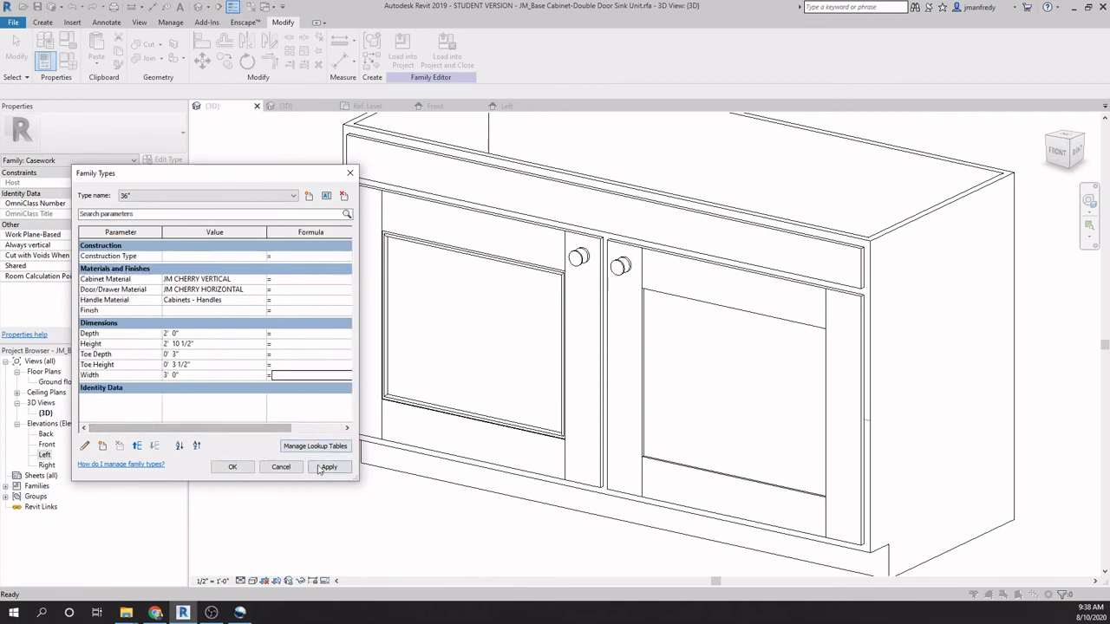
Step: Set the Height parameter to 3' 10 1/2" and apply it to test the door trim
click(171, 345)
click(165, 344)
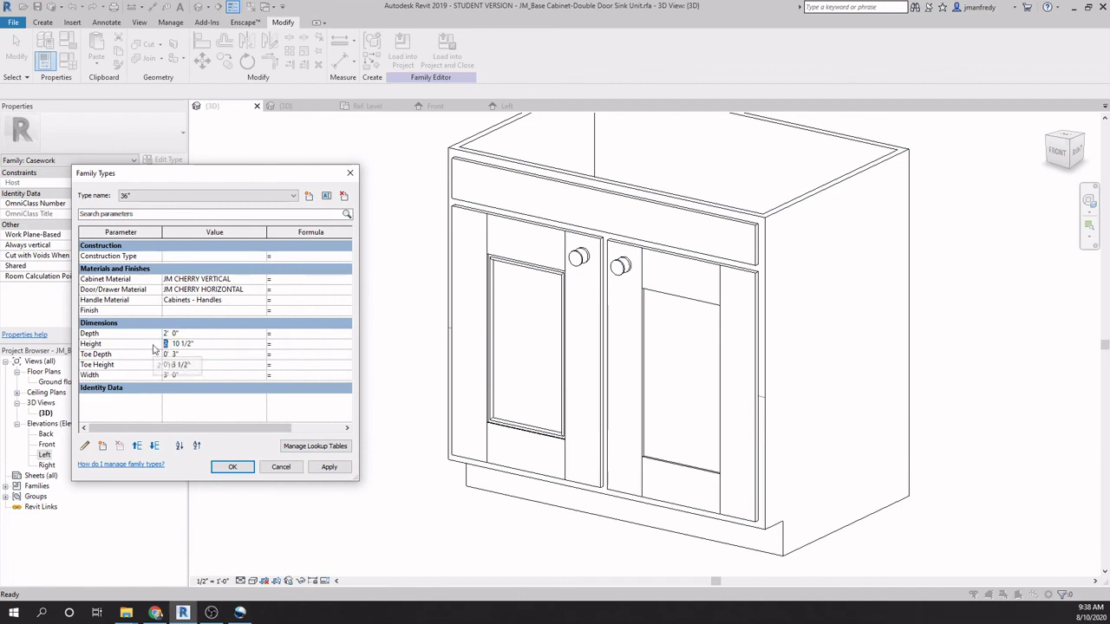
click(329, 467)
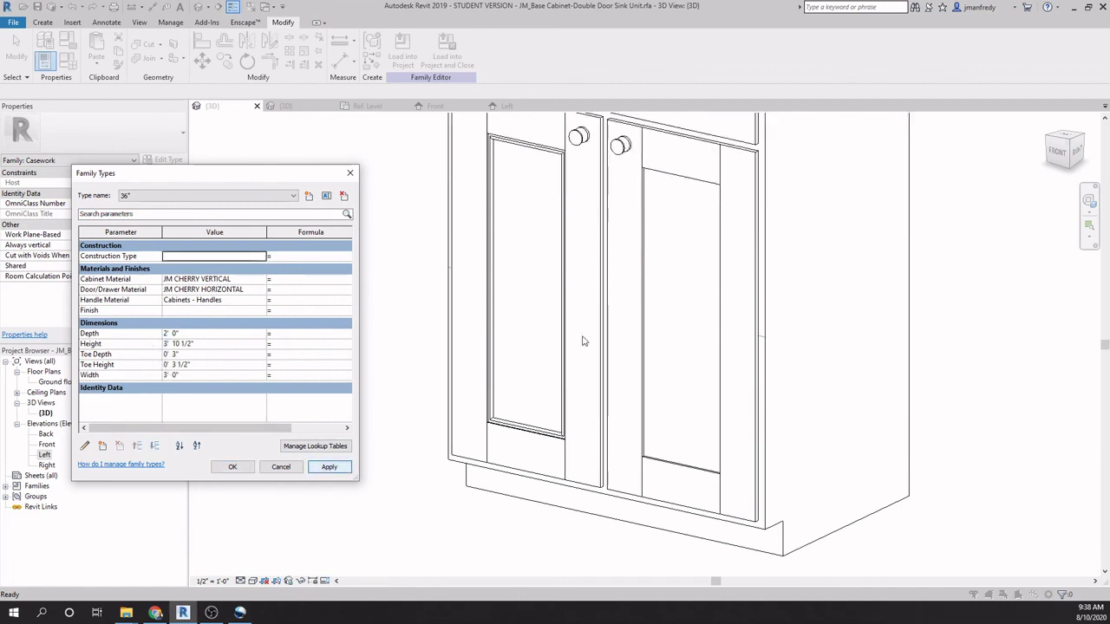
Step: Set the Height parameter to 2' 10 1/2", apply it and accept the family type settings
click(166, 344)
drag(171, 344, 148, 344)
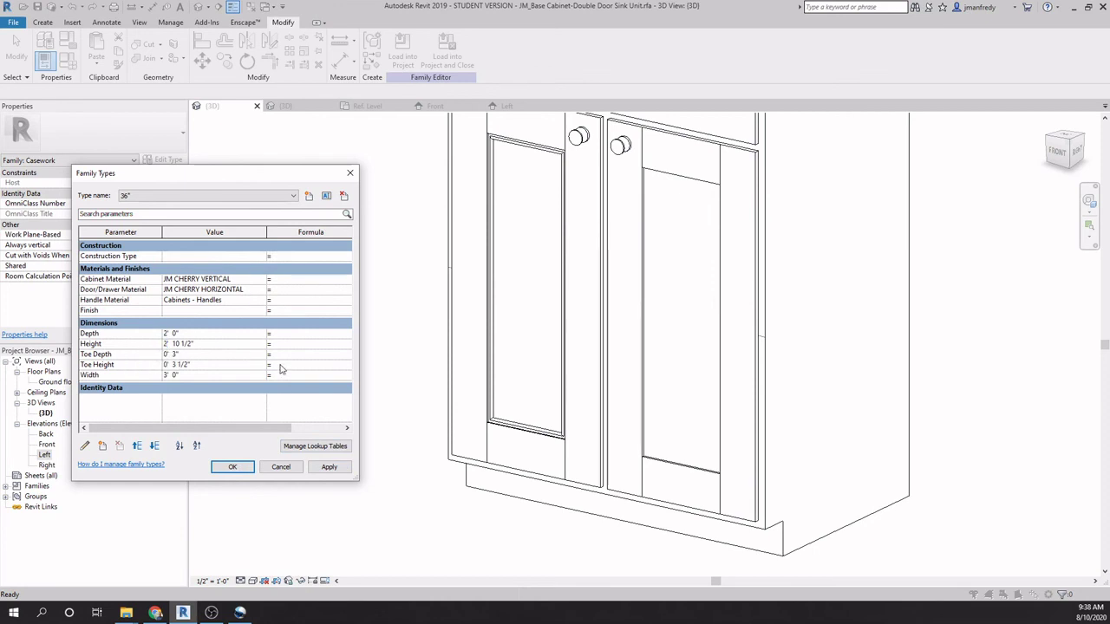
text(2)
click(329, 468)
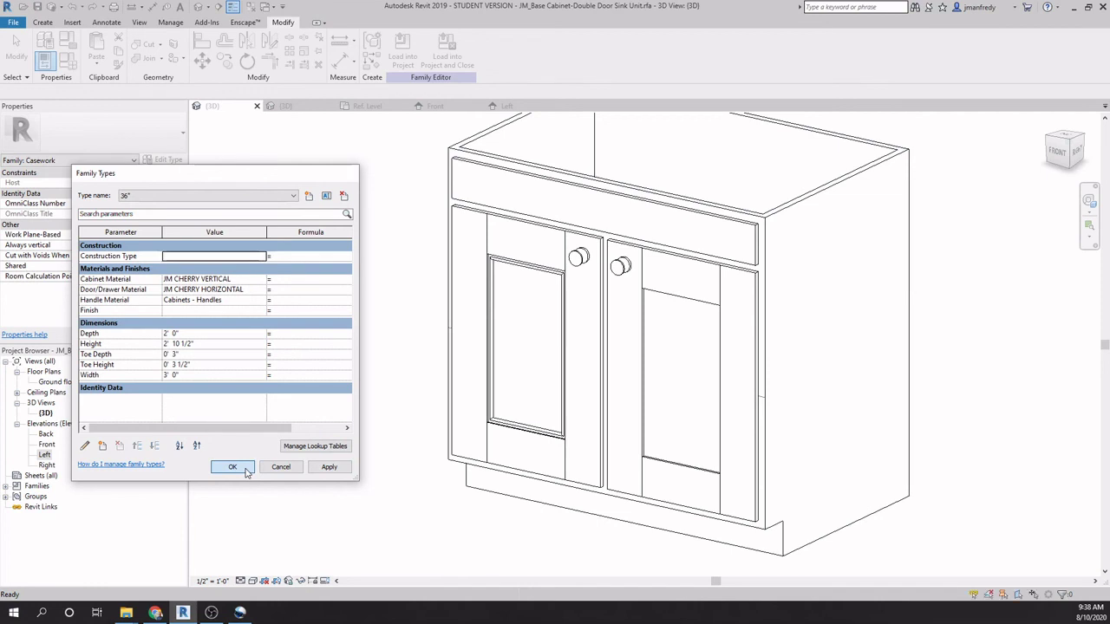
click(233, 467)
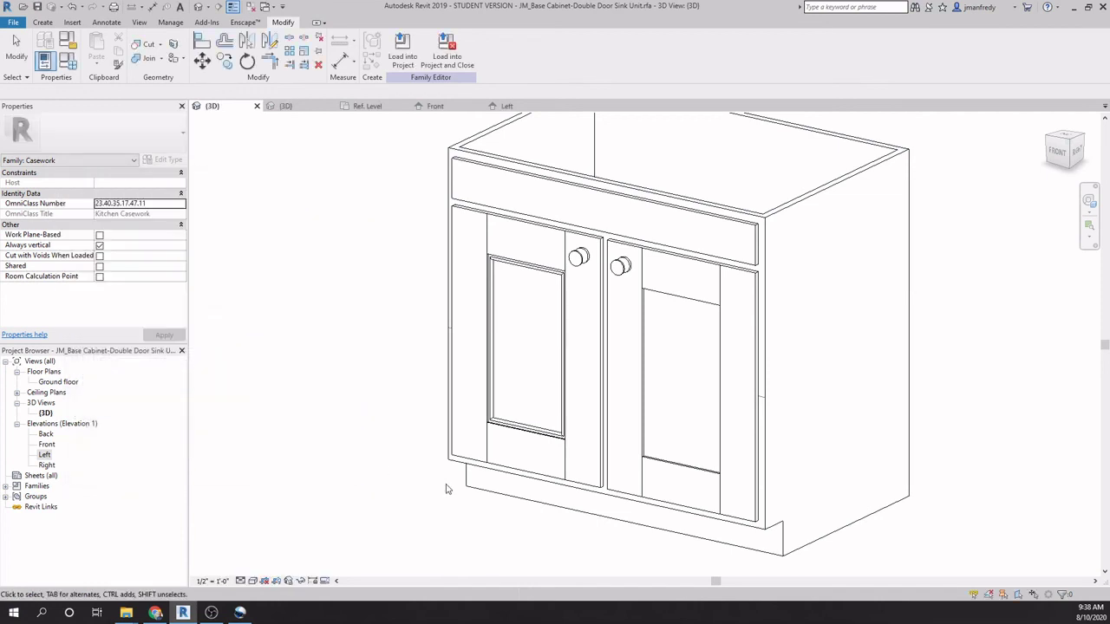
Step: In the Front elevation, start a Sweep and sketch a rectangular path along the edges of the right door's recessed panel
double_click(46, 444)
middle_drag(707, 354, 611, 356)
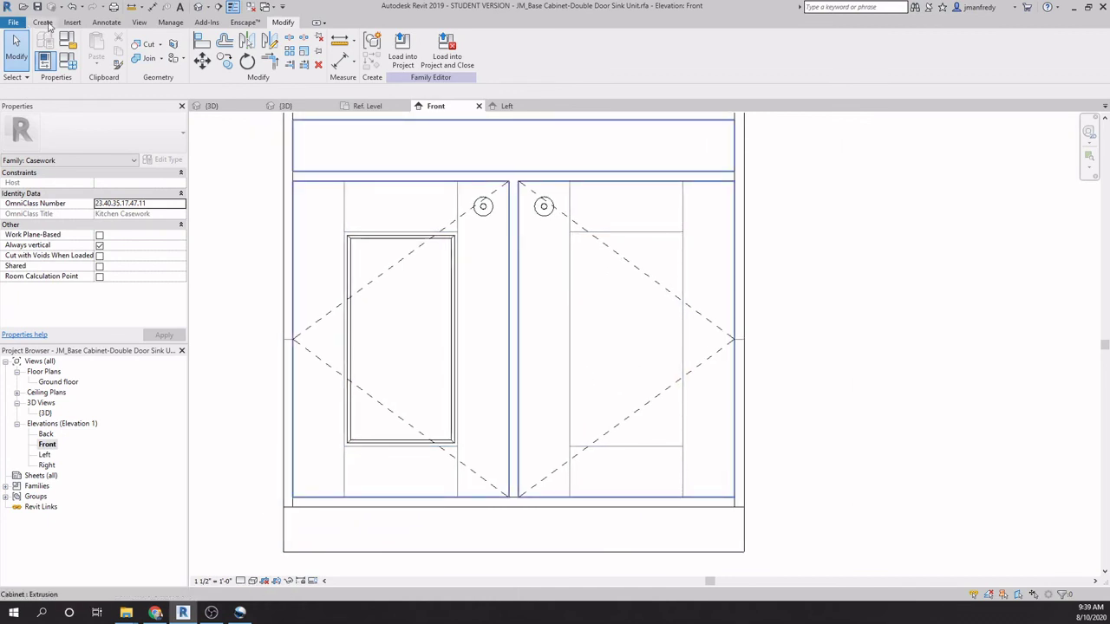
click(44, 22)
click(176, 47)
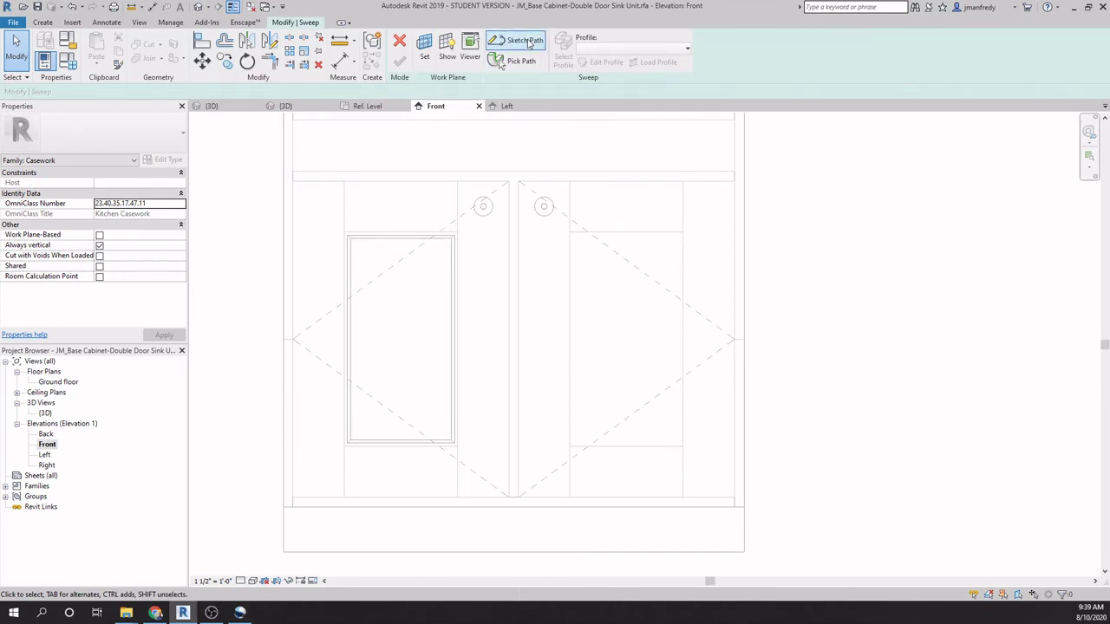
click(521, 40)
click(569, 232)
click(684, 448)
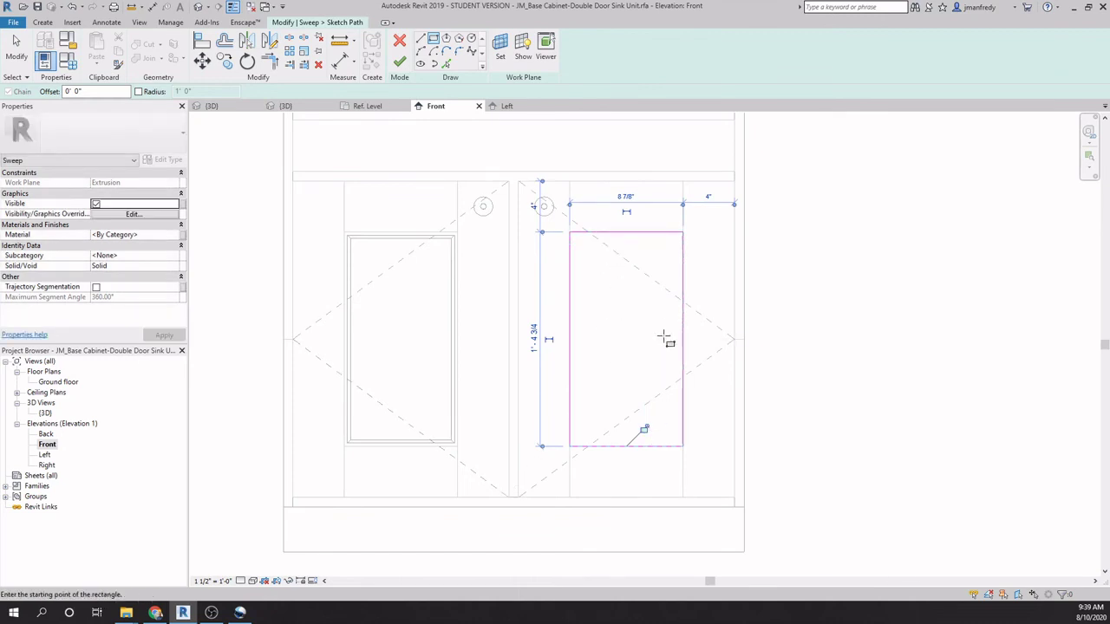
click(399, 62)
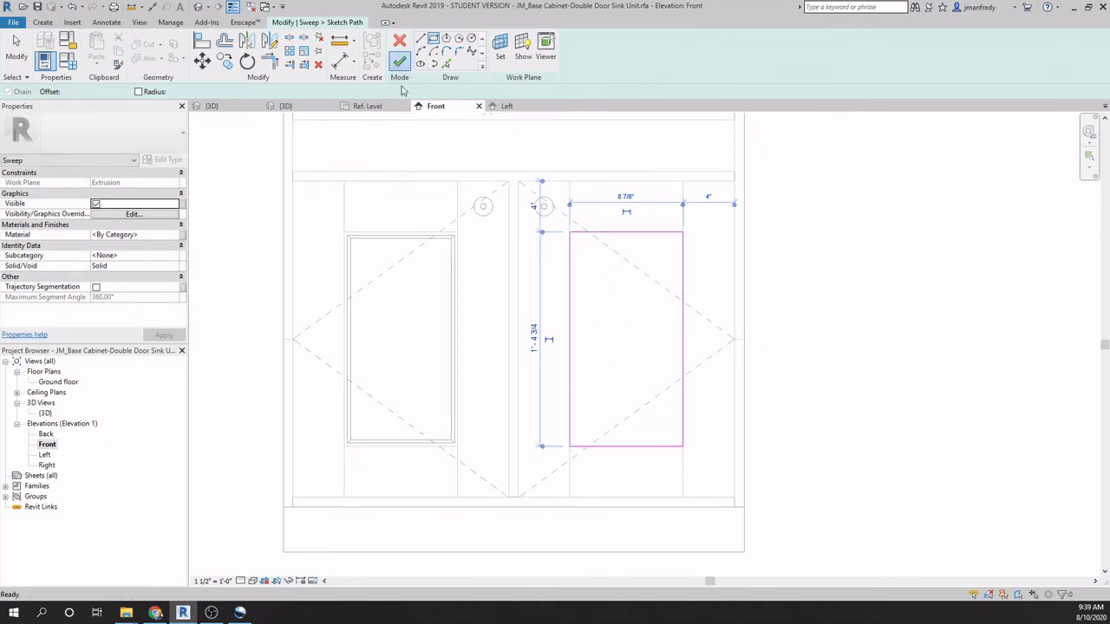
Step: Assign the JM_doorTrim profile to the right door's sweep and finish the sweep
click(626, 49)
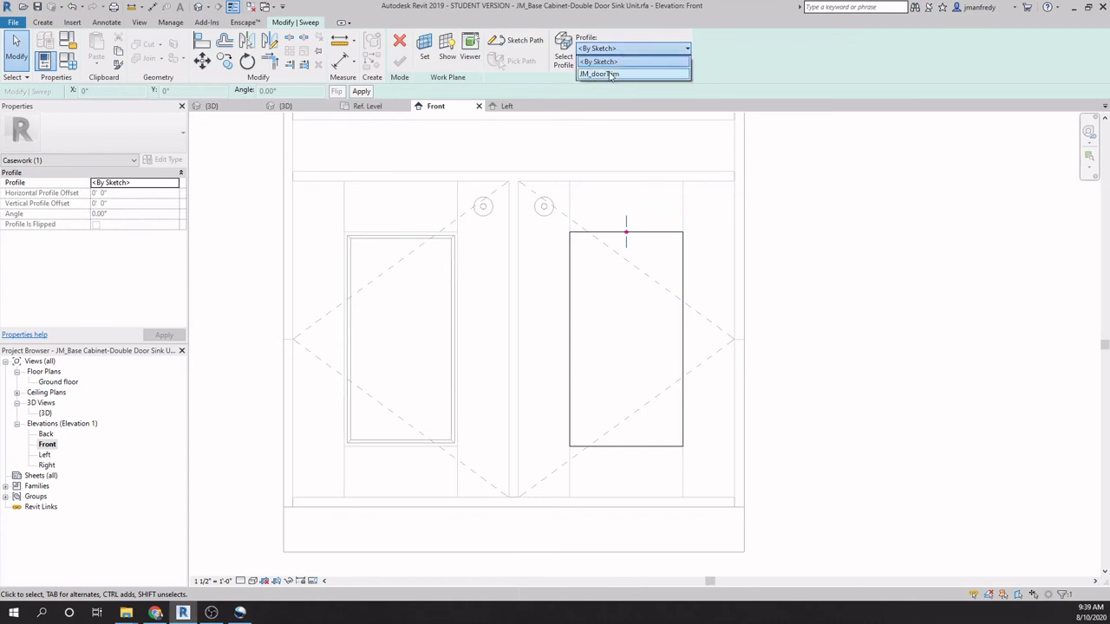
click(589, 74)
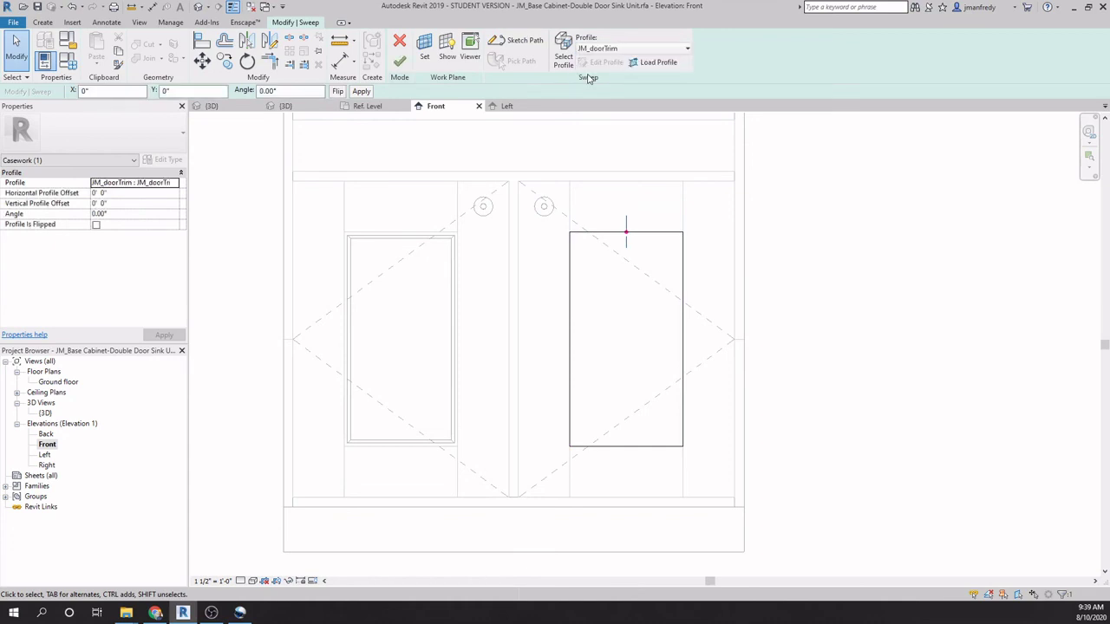
click(400, 62)
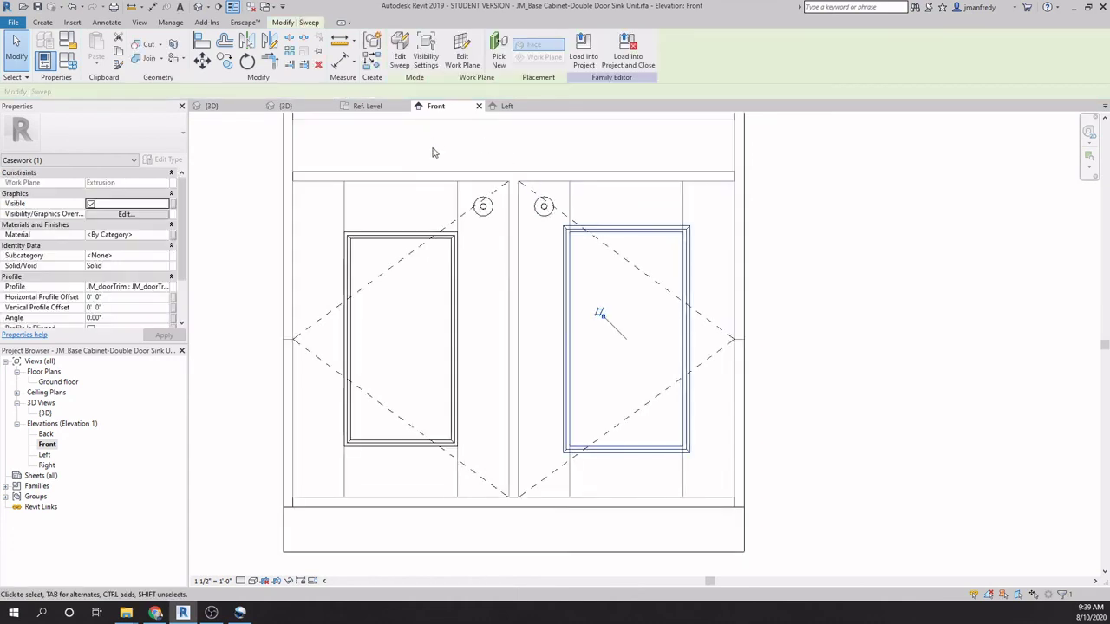
Step: Reopen the right door's trim sweep for editing in the 3D view and set its profile angle to 180°
double_click(645, 311)
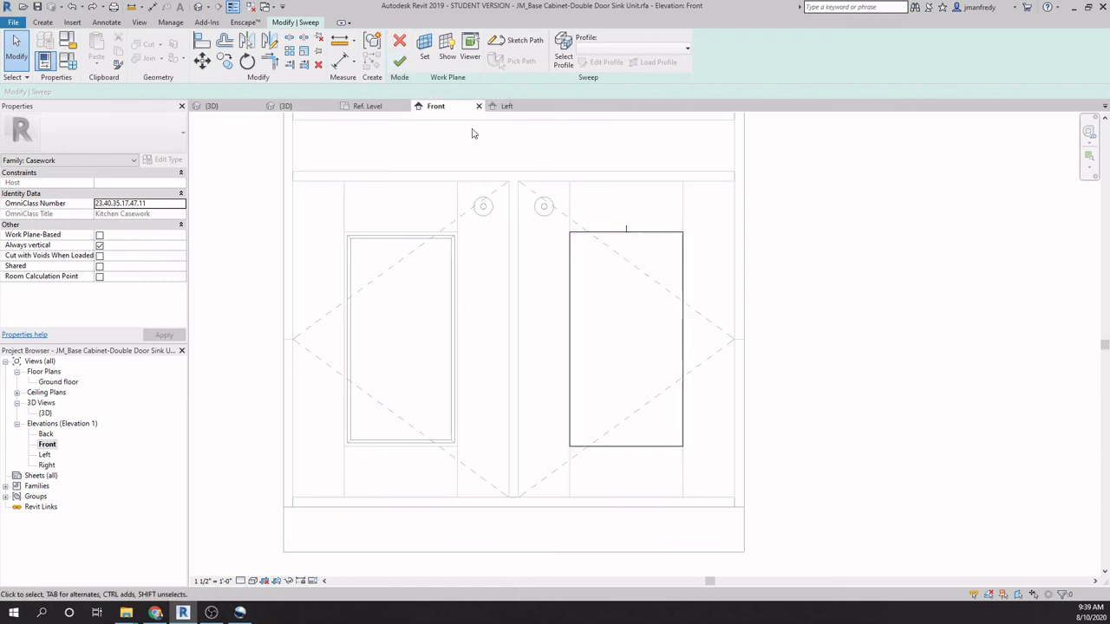
click(233, 7)
scroll(685, 300, up, 4)
scroll(701, 290, up, 4)
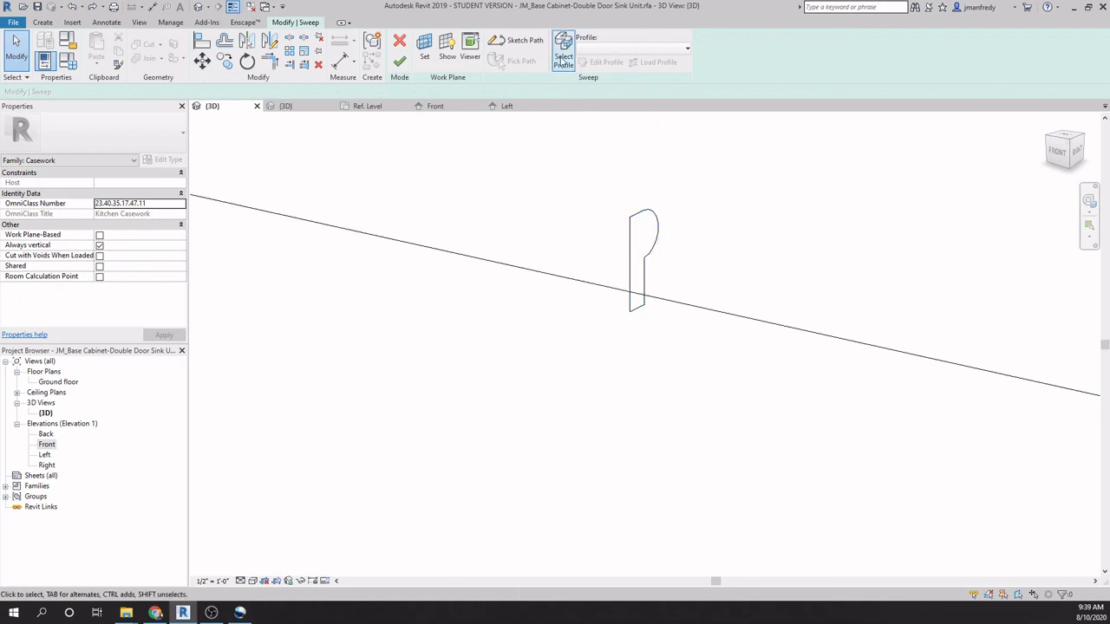
click(563, 54)
click(639, 210)
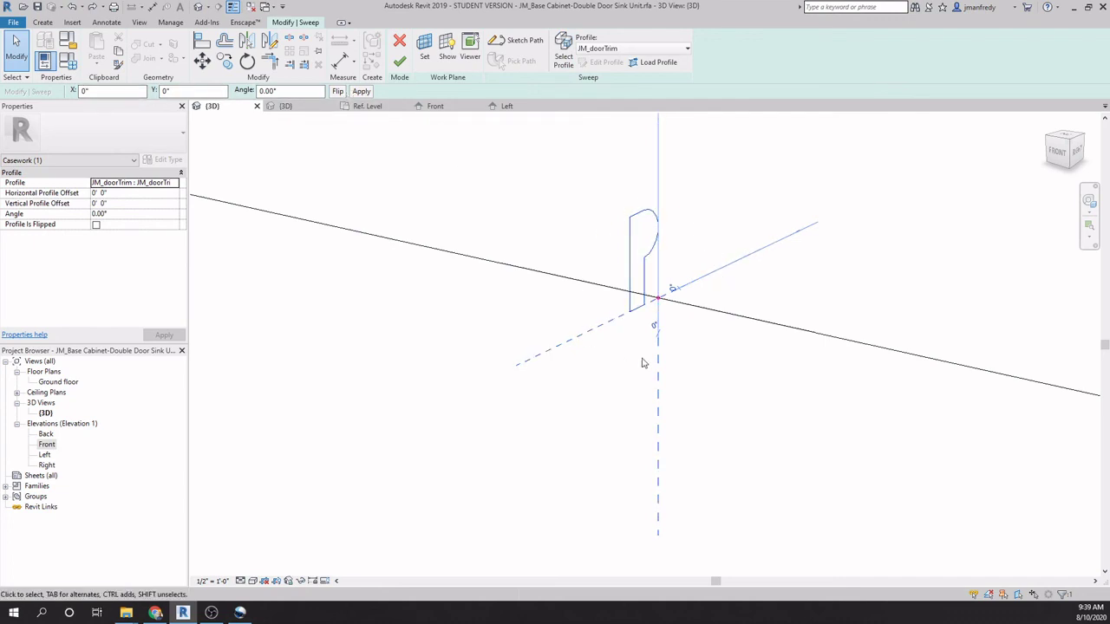
click(309, 94)
text(180)
click(360, 91)
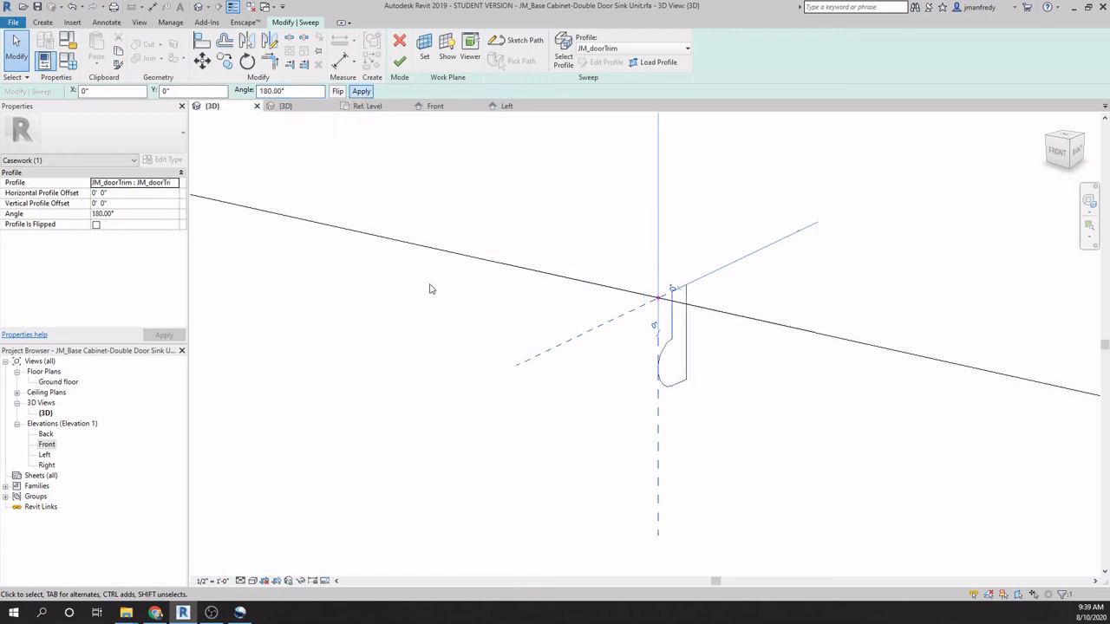
Step: Examine the trim profile's orientation and offset relative to the sweep path along the top edge of the right door's panel recess
click(465, 308)
shift+middle_drag(464, 308, 720, 240)
shift+middle_drag(673, 303, 705, 220)
scroll(705, 220, up, 3)
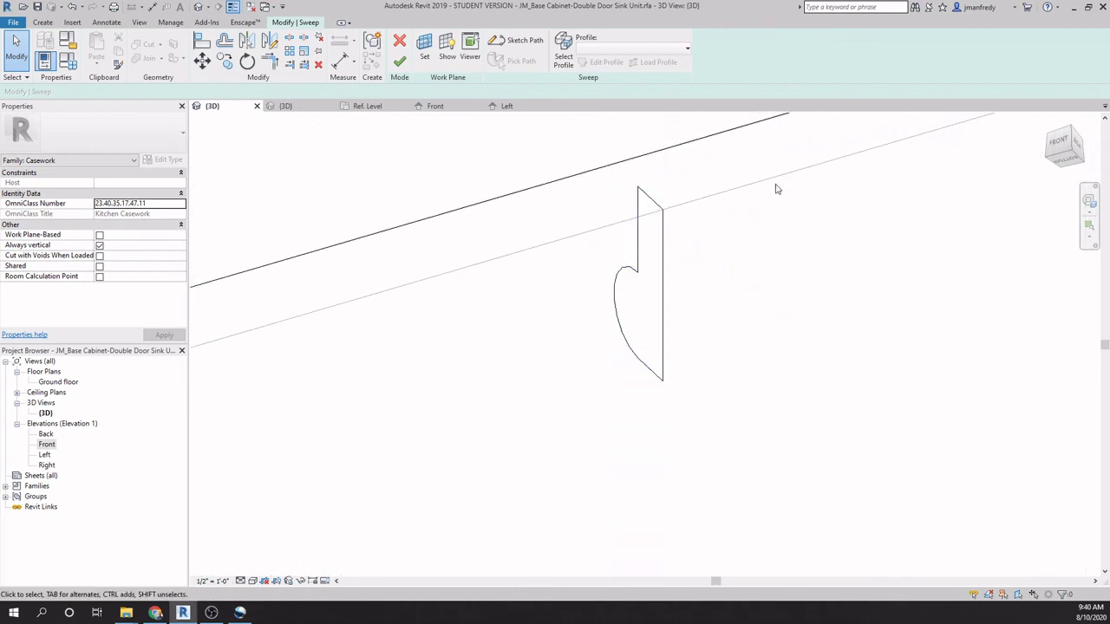
scroll(727, 205, down, 5)
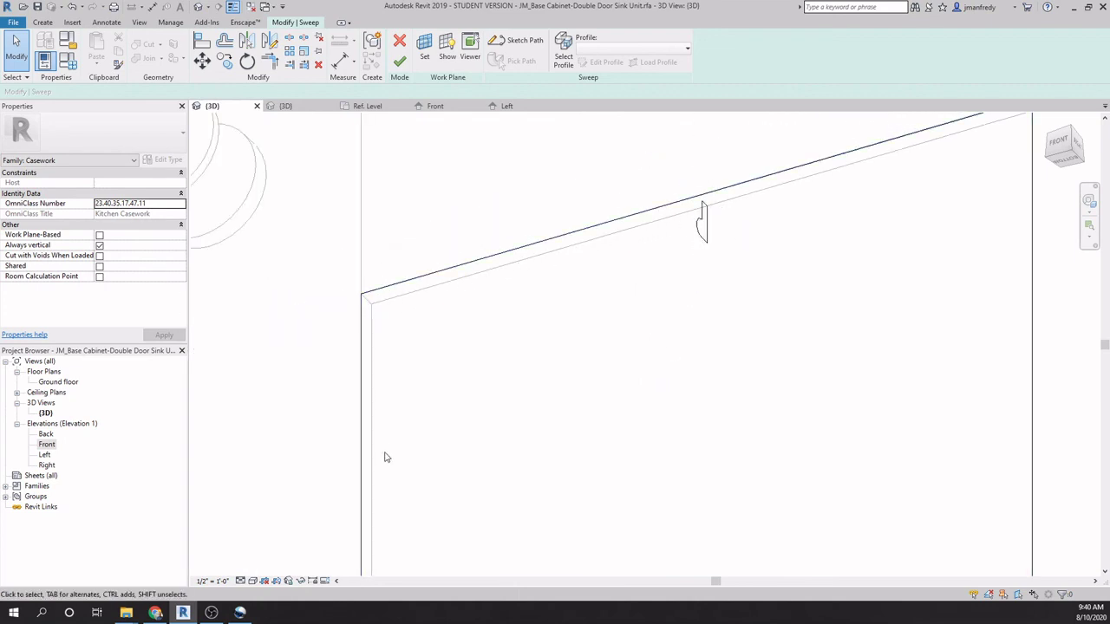
scroll(704, 199, up, 5)
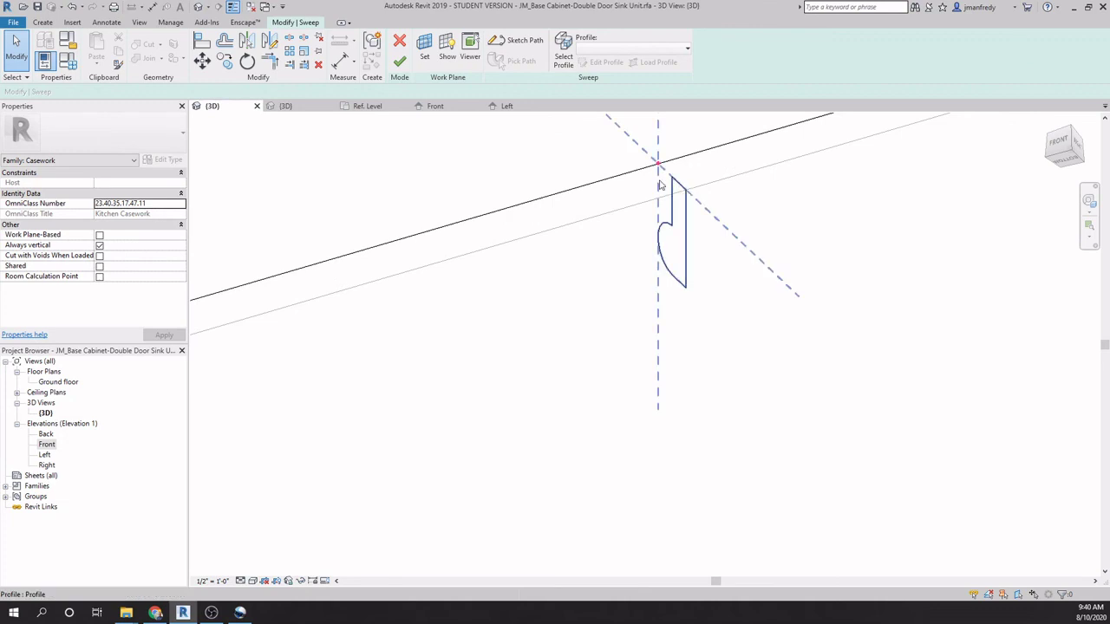
click(667, 223)
click(251, 90)
key(shift+Tab)
key(shift+Tab)
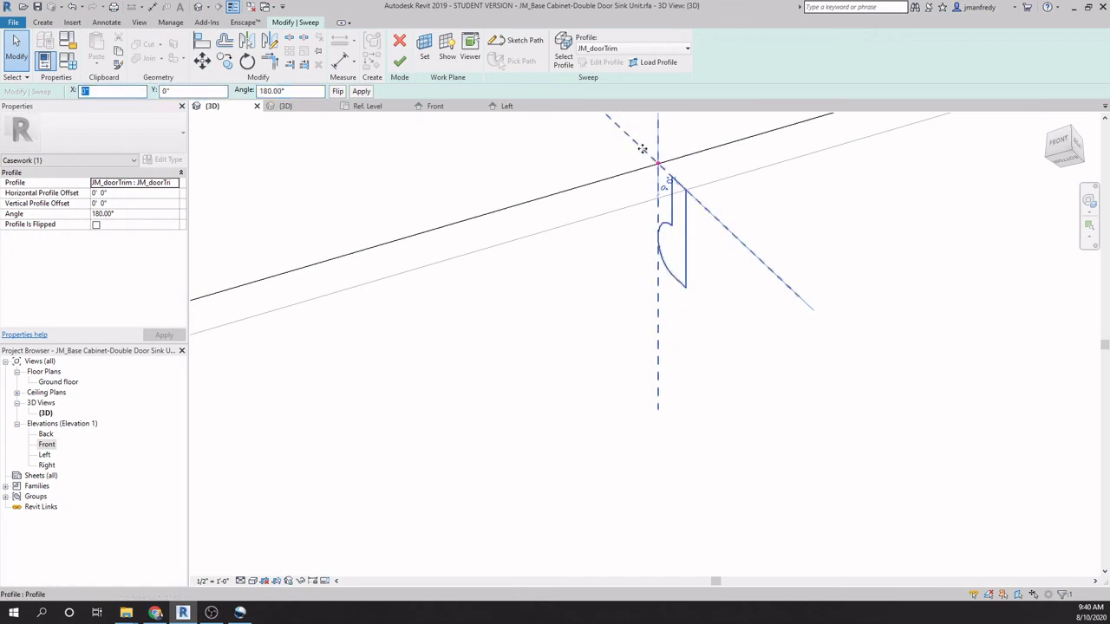
click(301, 90)
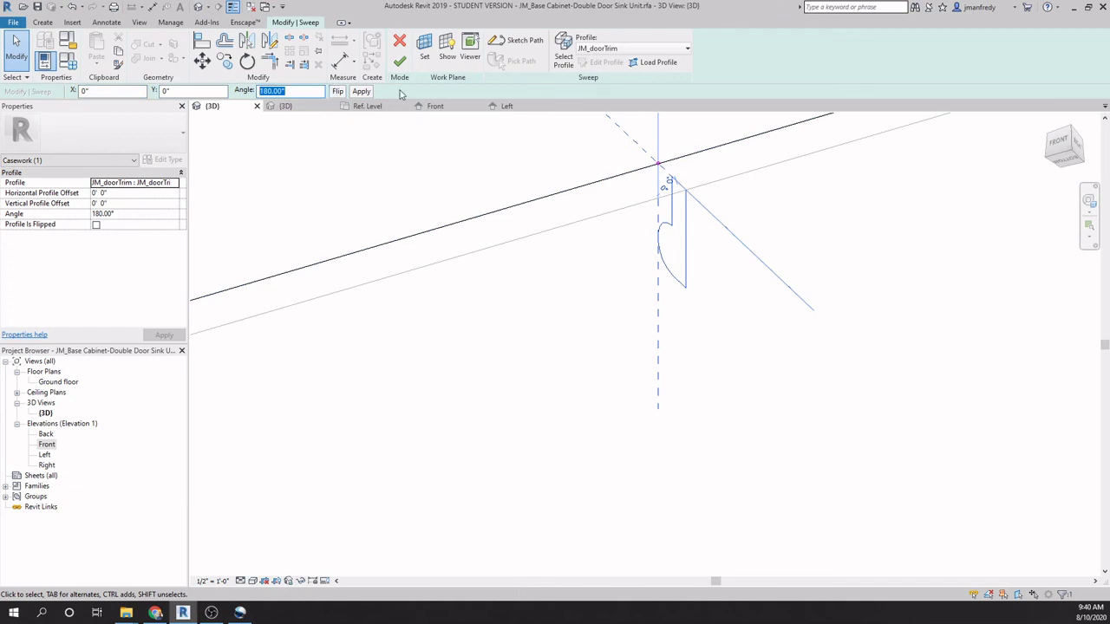
click(311, 92)
scroll(659, 197, down, 4)
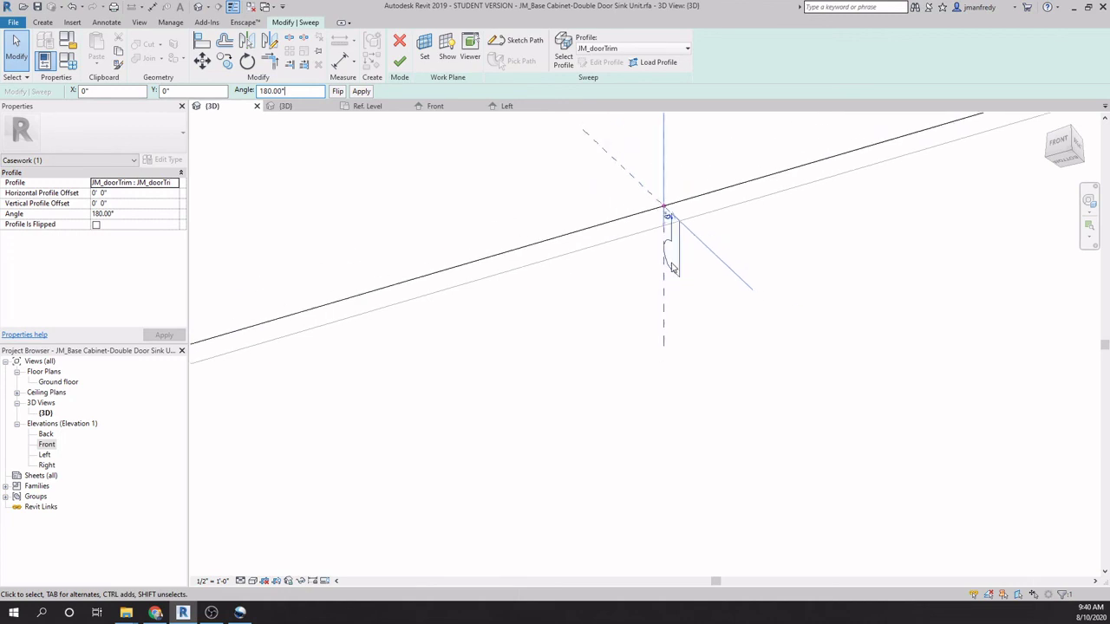
Step: Finish the right door's trim sweep and show the whole cabinet in the Realistic visual style
click(399, 60)
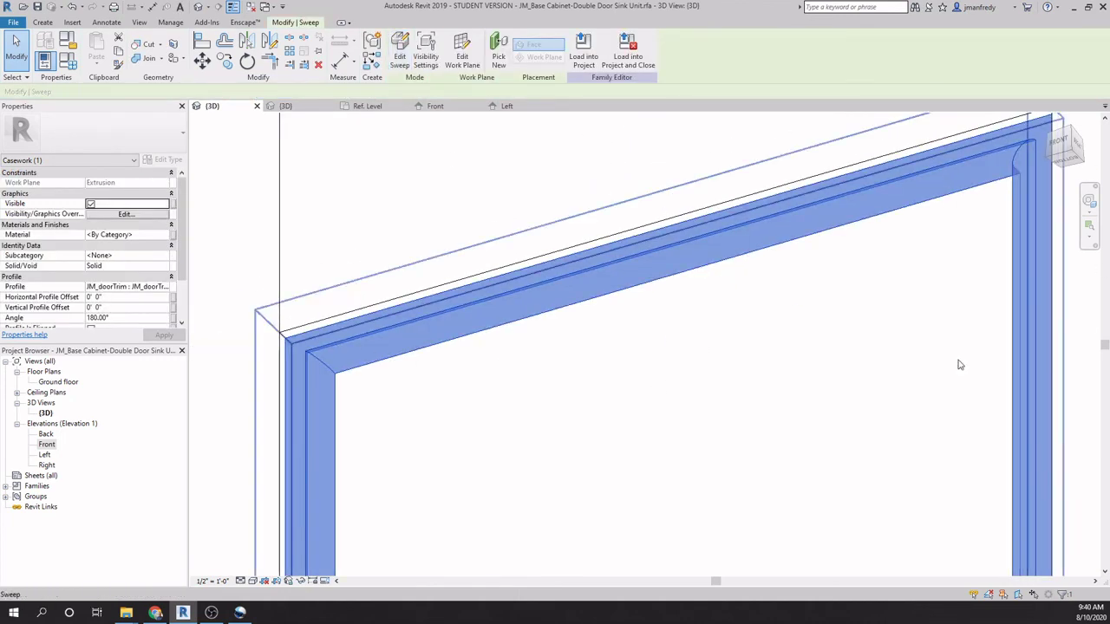
scroll(804, 267, down, 8)
shift+middle_drag(804, 267, 381, 361)
scroll(403, 299, up, 3)
click(403, 299)
shift+middle_drag(389, 320, 466, 338)
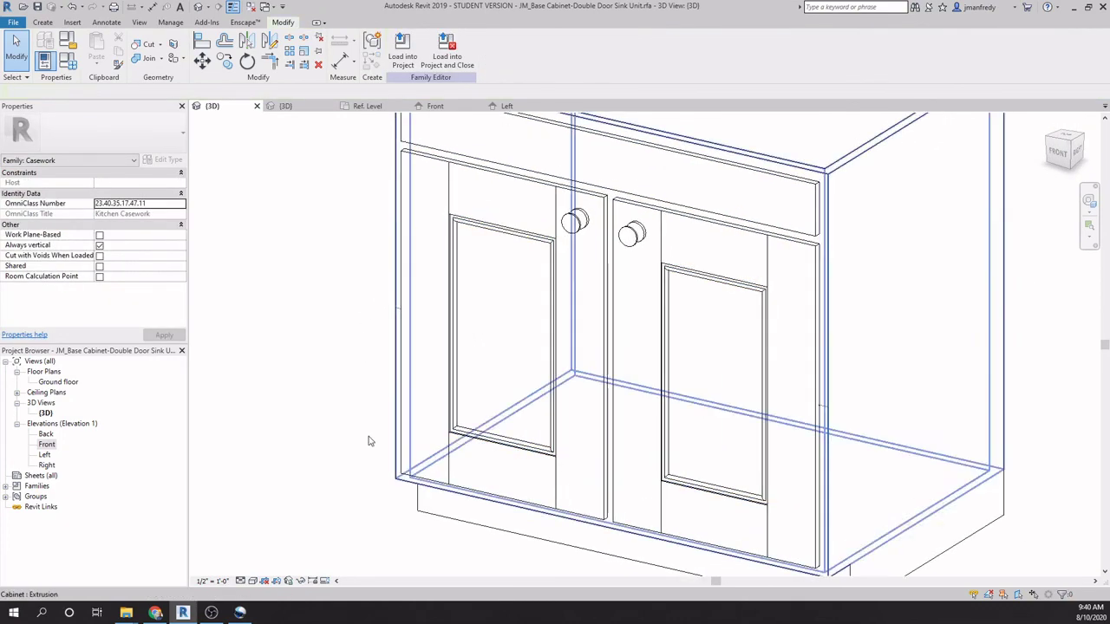
click(252, 583)
click(277, 561)
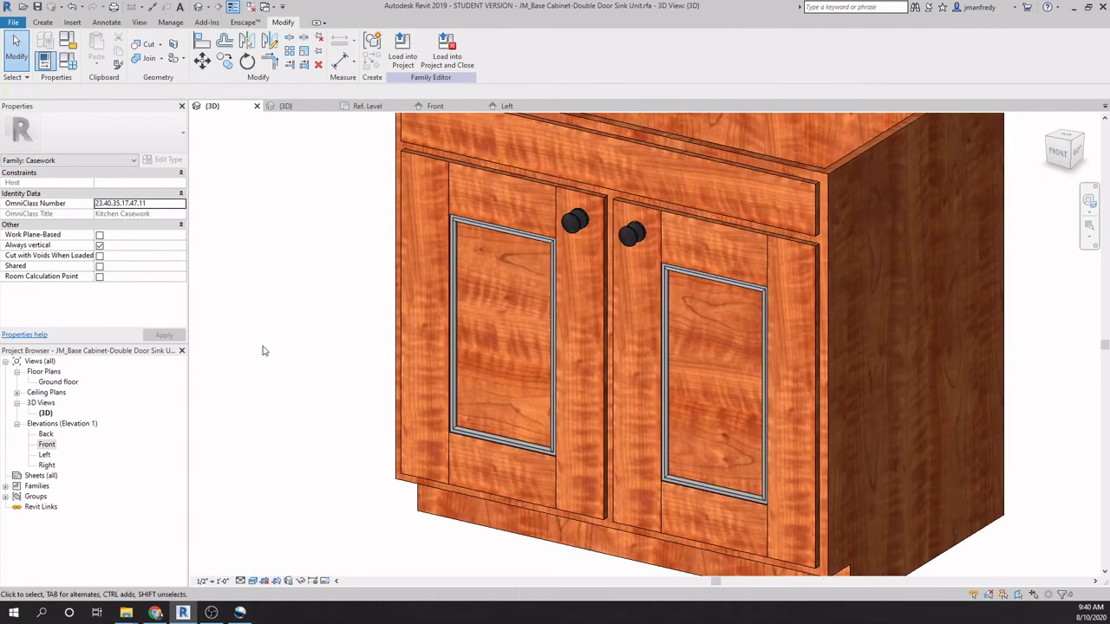
click(68, 61)
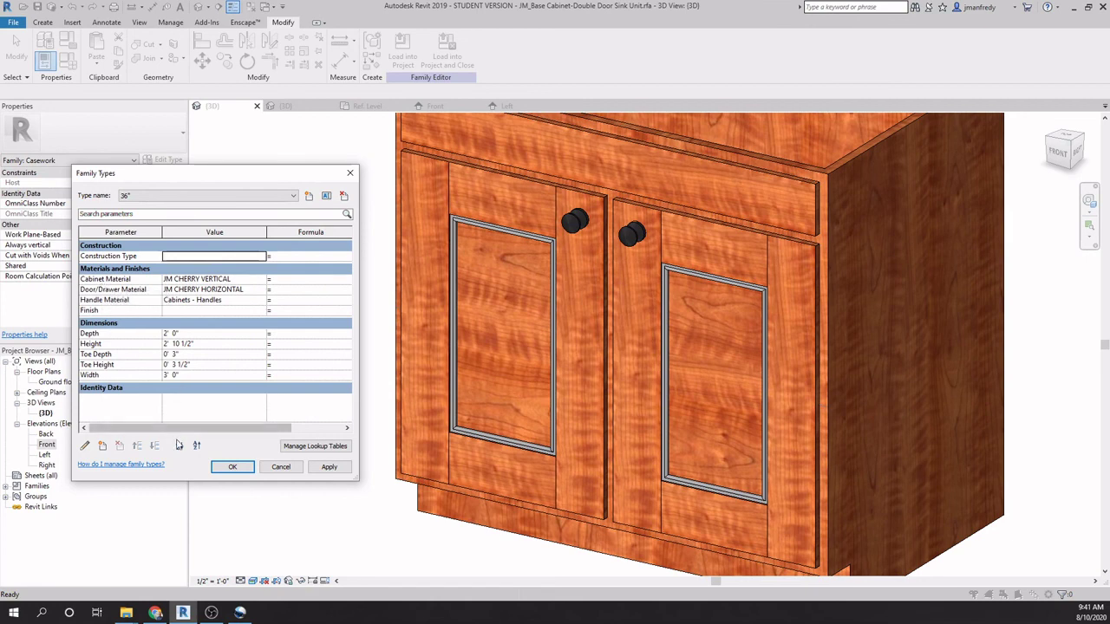
click(278, 469)
middle_drag(343, 368, 355, 371)
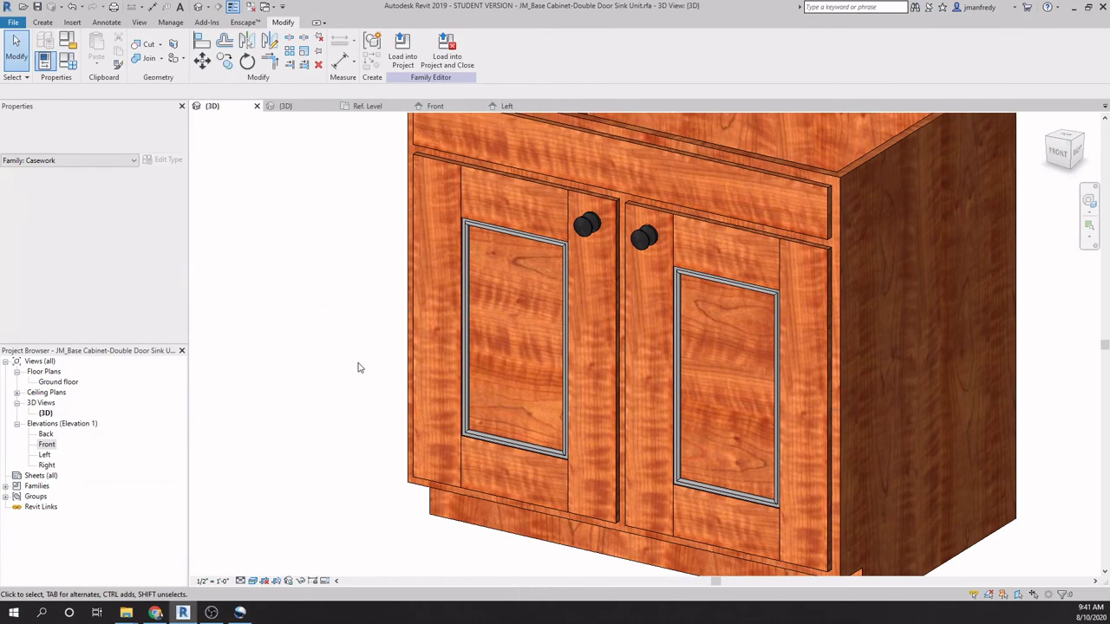
Step: Associate the material of both door trim sweeps with a new type-based family parameter named trimMaterial under Materials and Finishes
click(469, 321)
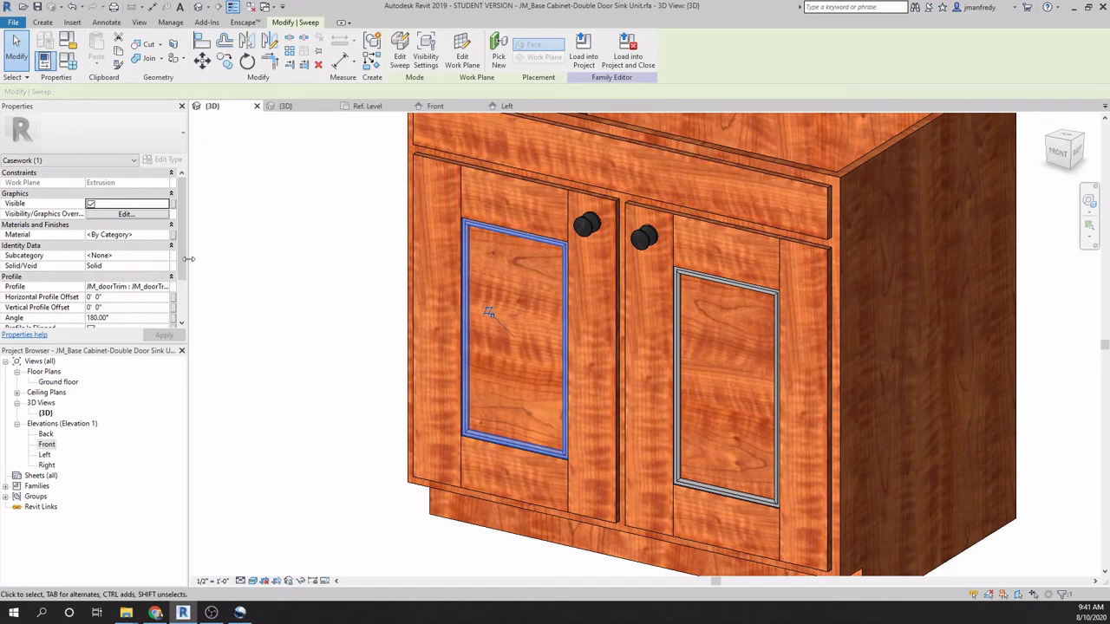
ctrl+click(682, 345)
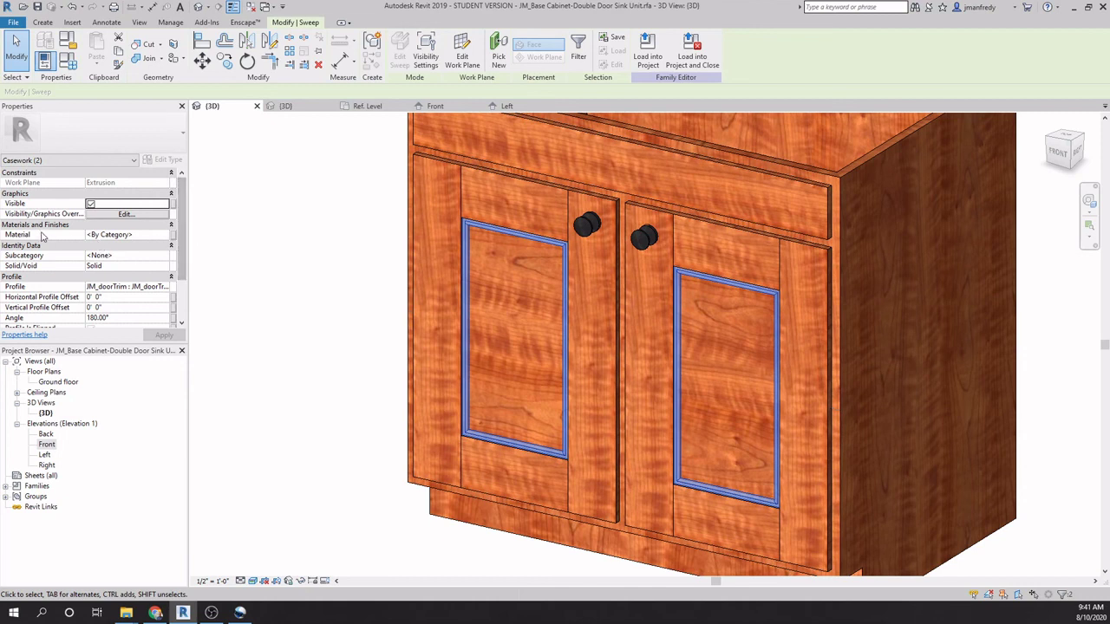
click(137, 235)
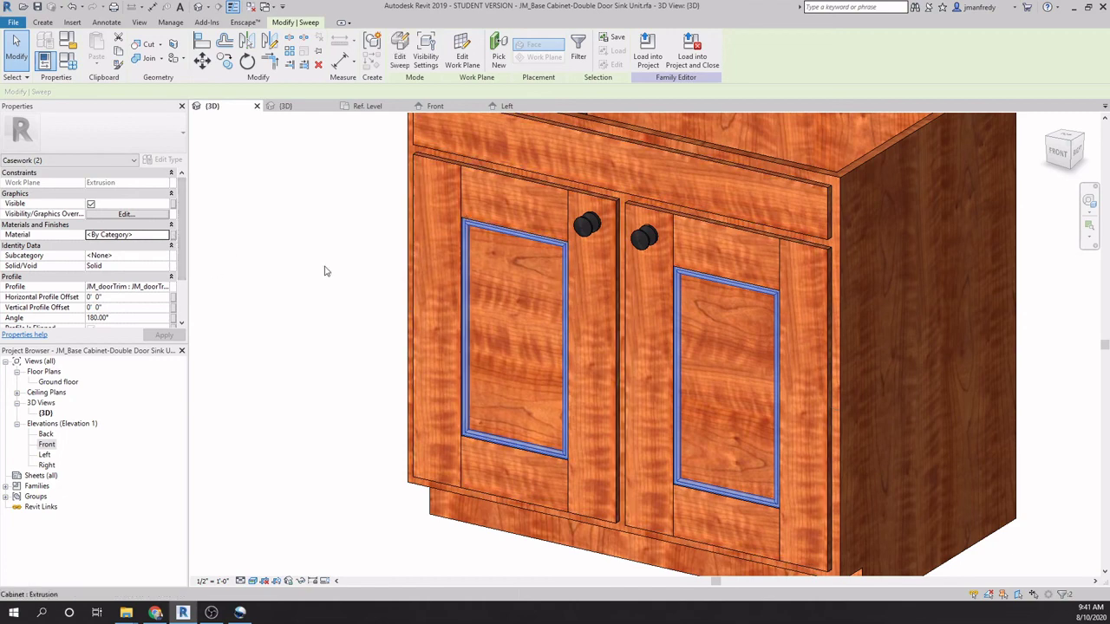
click(172, 236)
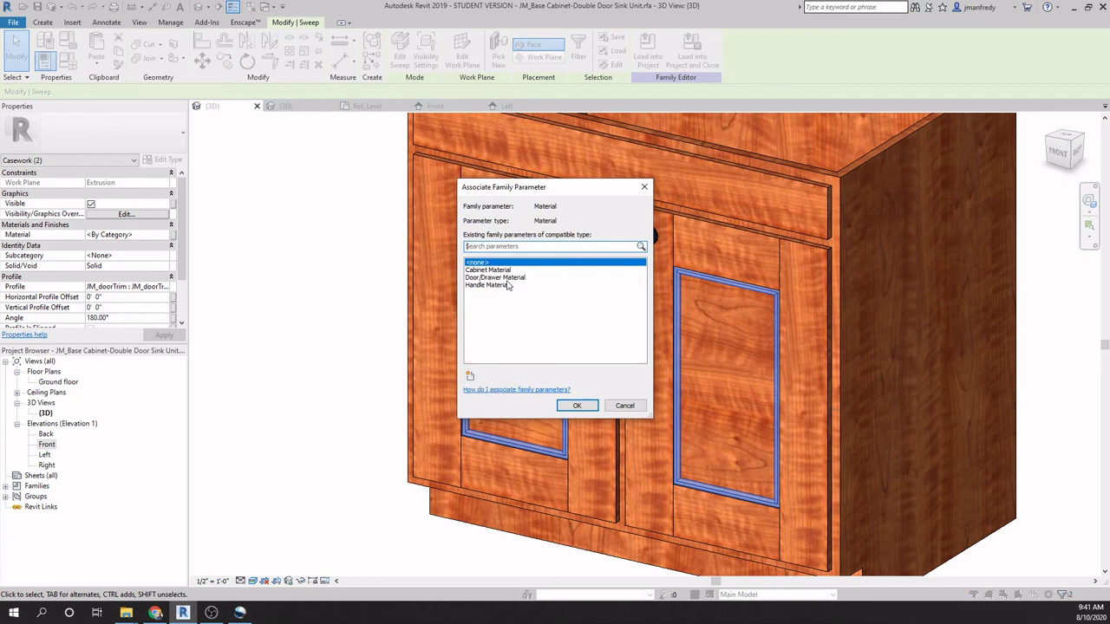
click(470, 375)
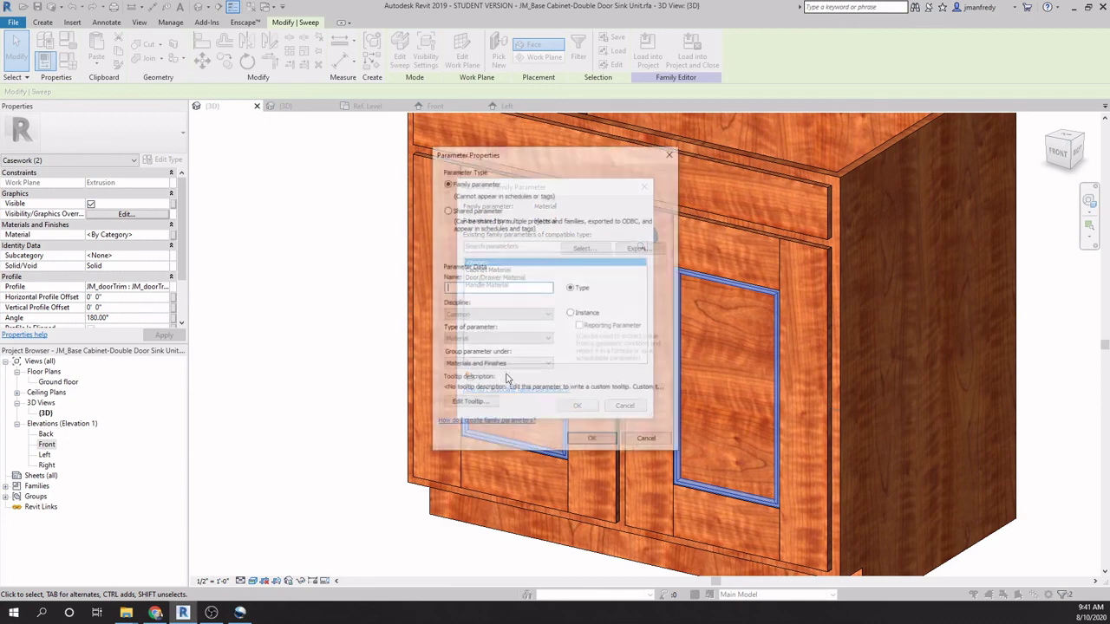
text(trimMaterial)
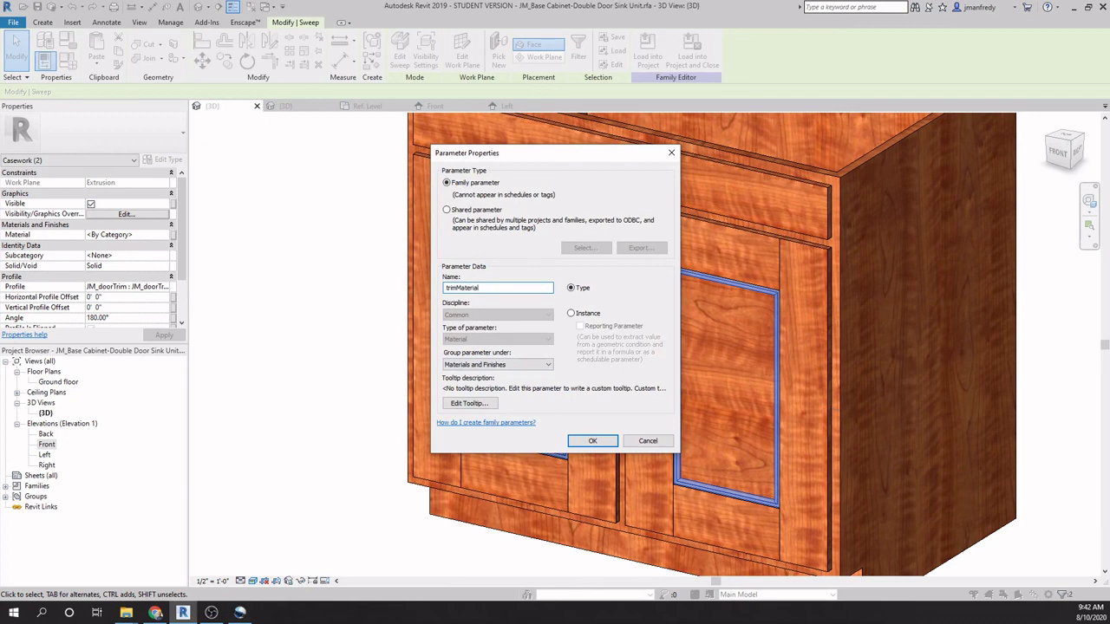
click(592, 440)
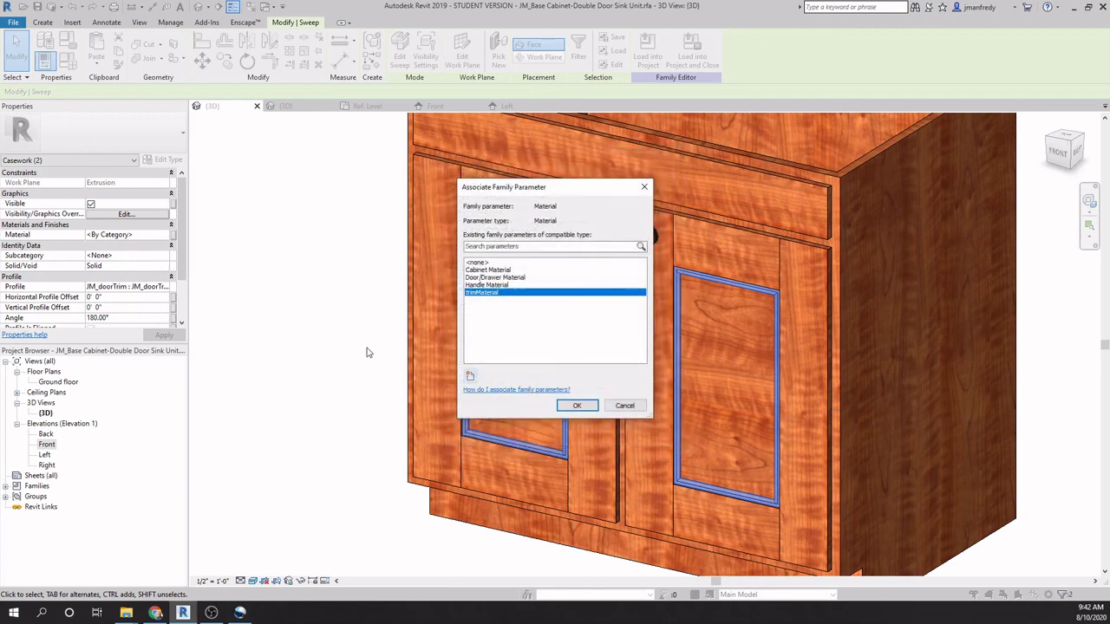
click(577, 405)
click(364, 300)
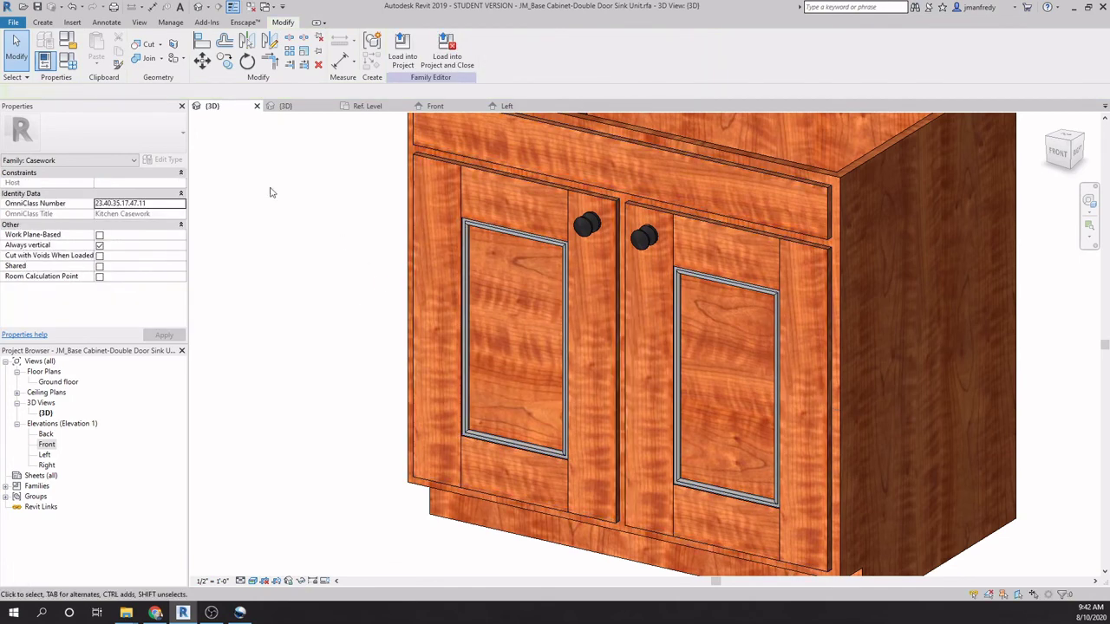
Step: Open the material selection for the trimMaterial parameter in the family types and search the materials for wood
click(67, 59)
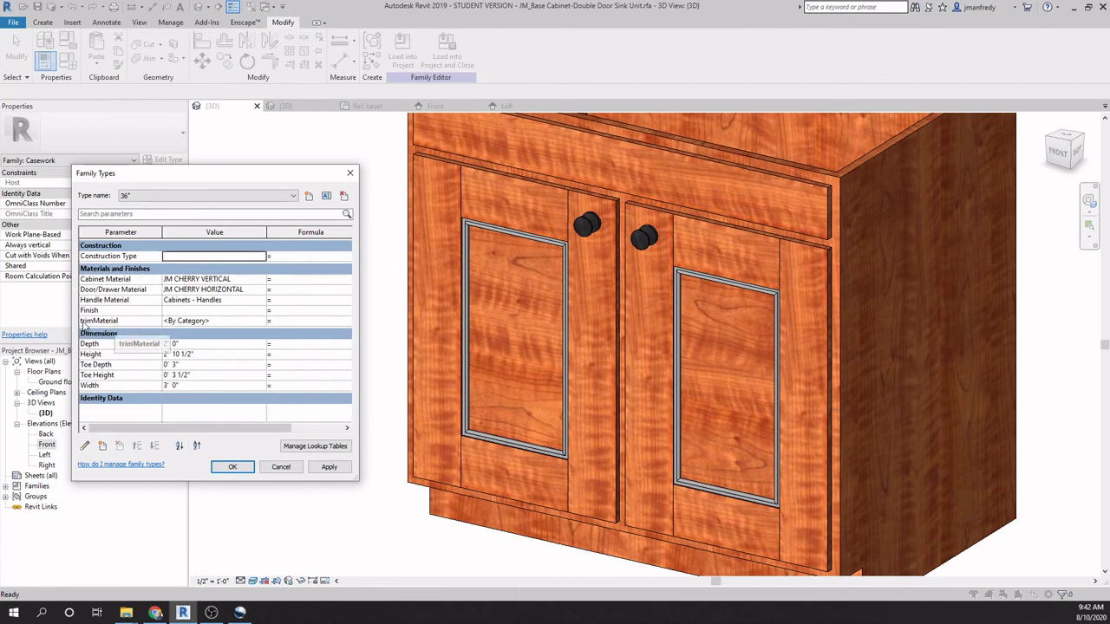
click(230, 321)
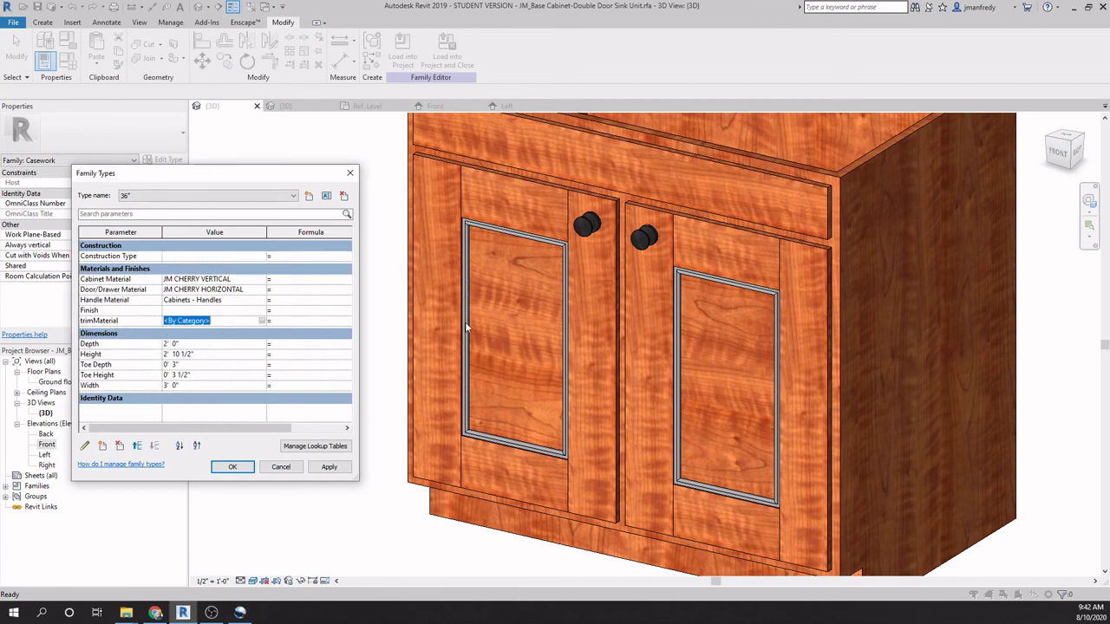
click(262, 322)
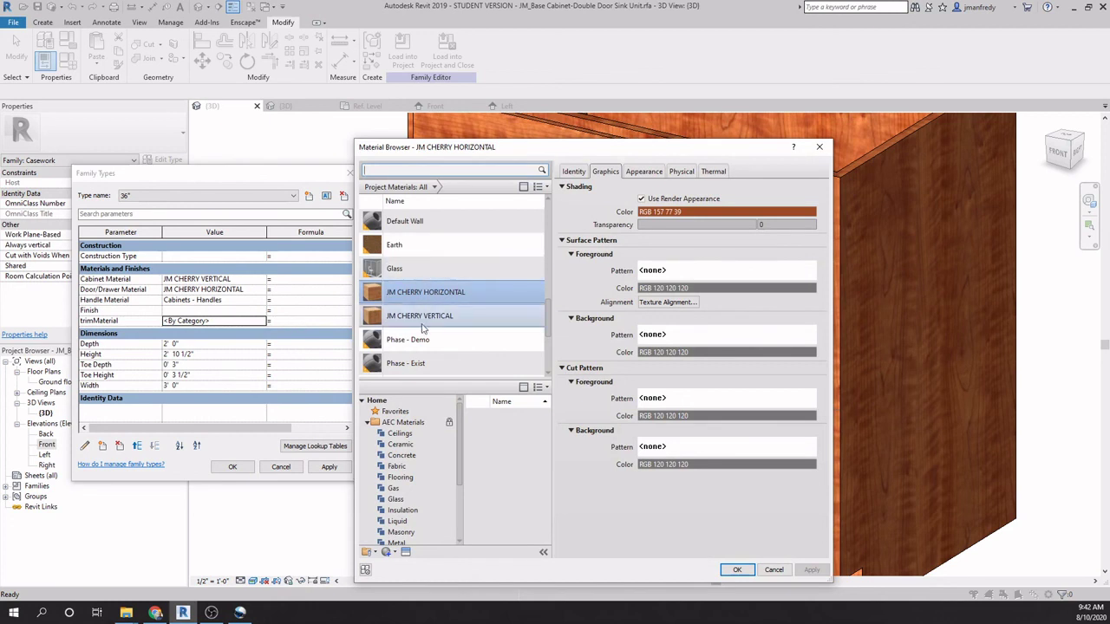
scroll(453, 343, down, 2)
scroll(455, 352, up, 2)
scroll(455, 352, up, 4)
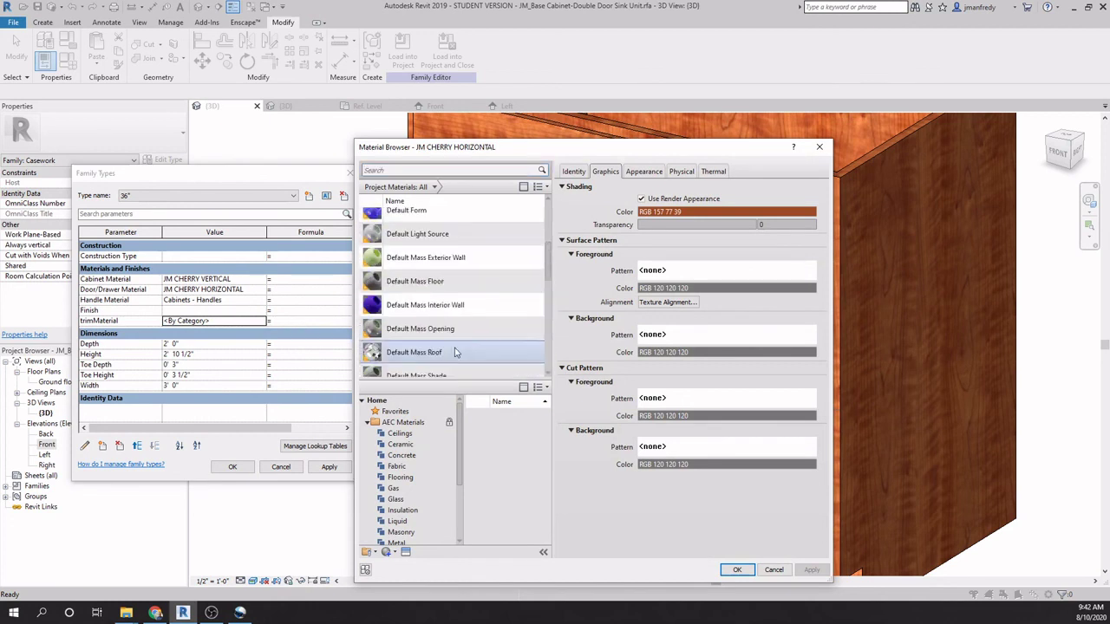
scroll(455, 352, down, 5)
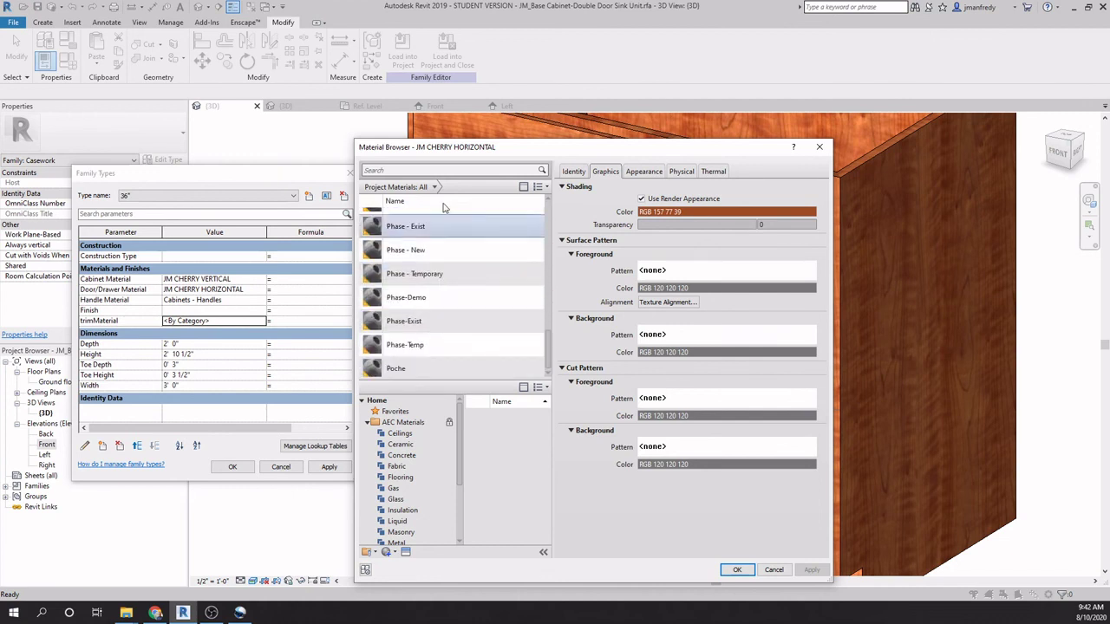
click(469, 170)
text(wood)
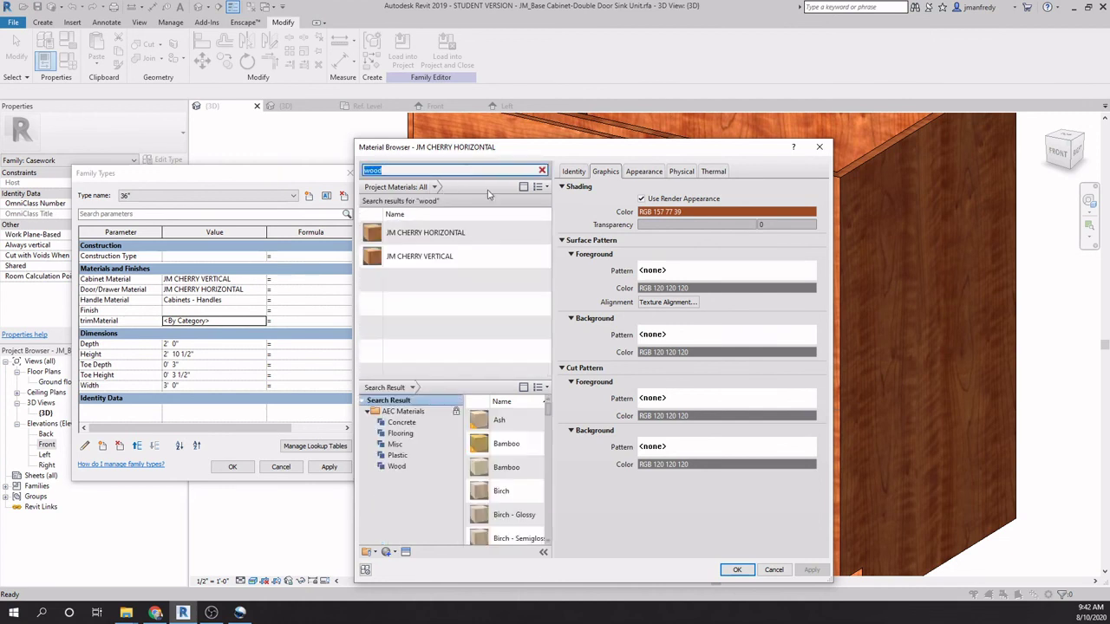
Step: Add Mahogany from the AEC Materials library, assign it to trimMaterial and apply the family types change
drag(555, 374, 605, 449)
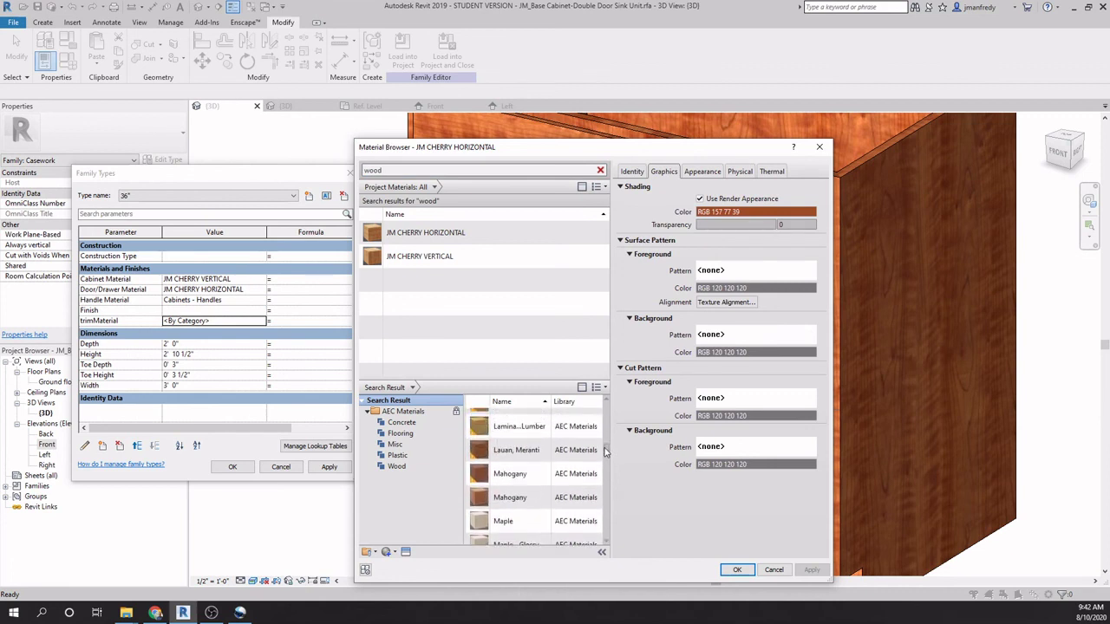
mouse_move(517, 481)
click(585, 474)
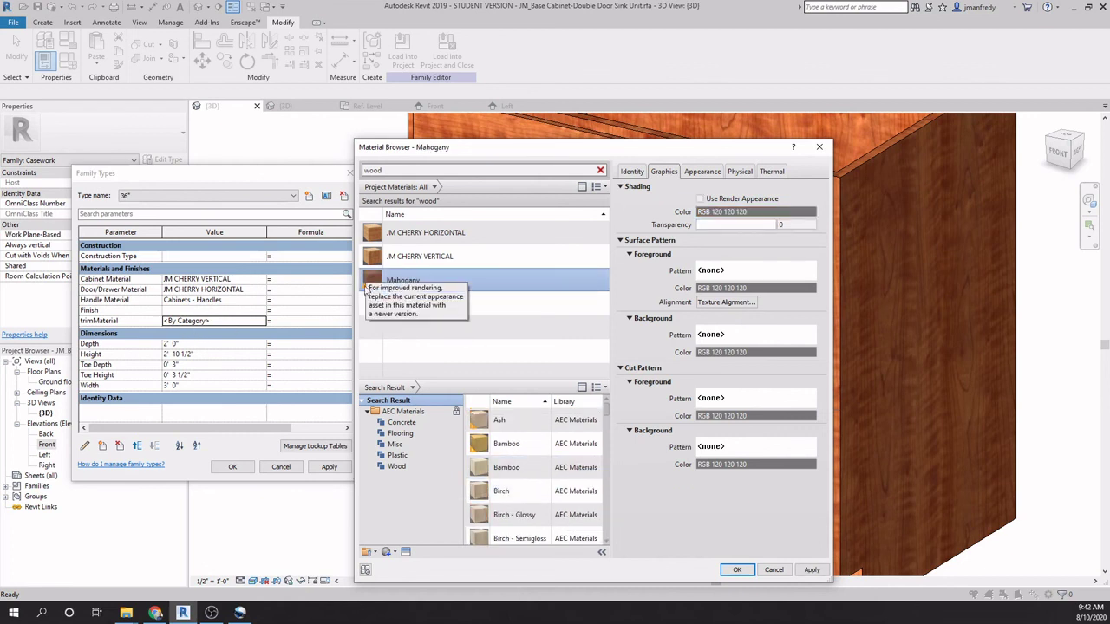
double_click(378, 280)
click(328, 468)
click(233, 466)
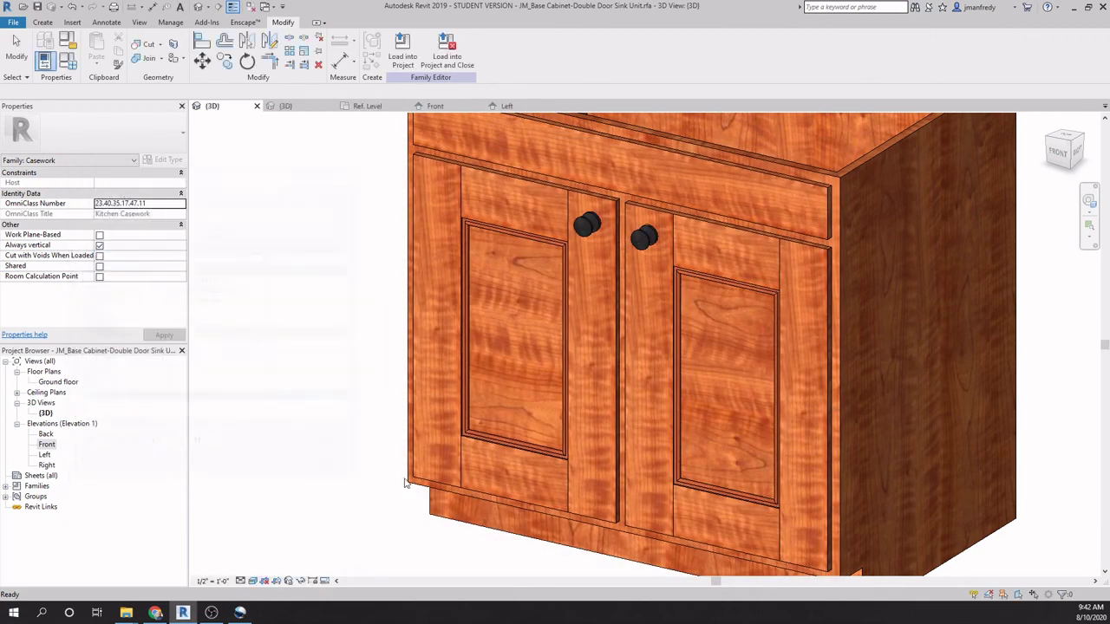
Step: Load the cabinet family into SAMPLE CABINET PROJECT.rvt, overwriting the existing version
scroll(363, 481, up, 2)
scroll(389, 448, down, 2)
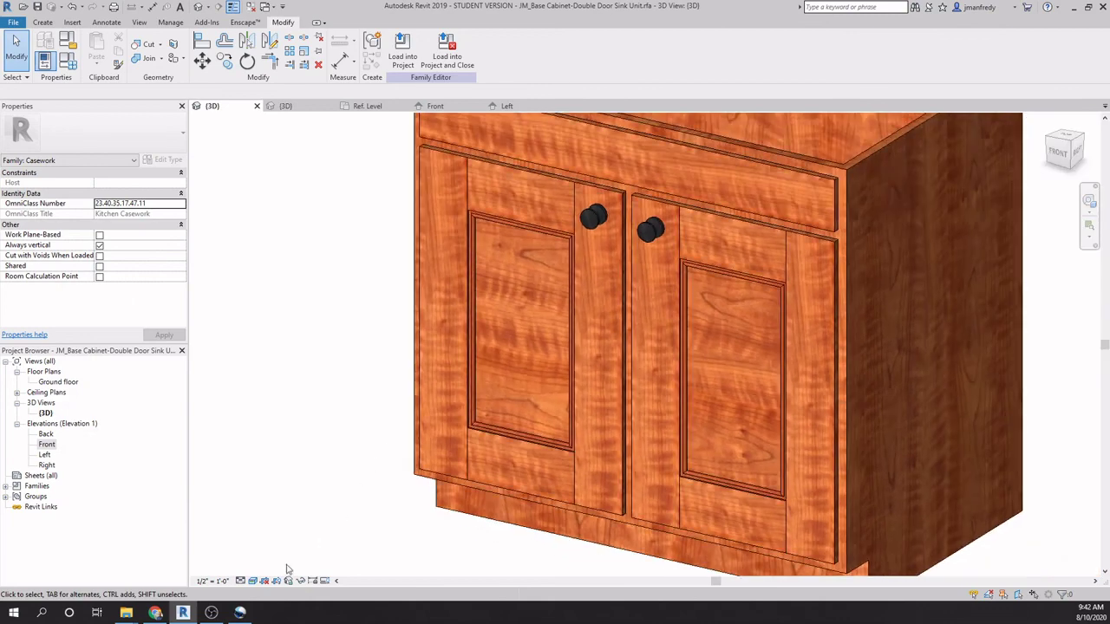
scroll(346, 502, down, 1)
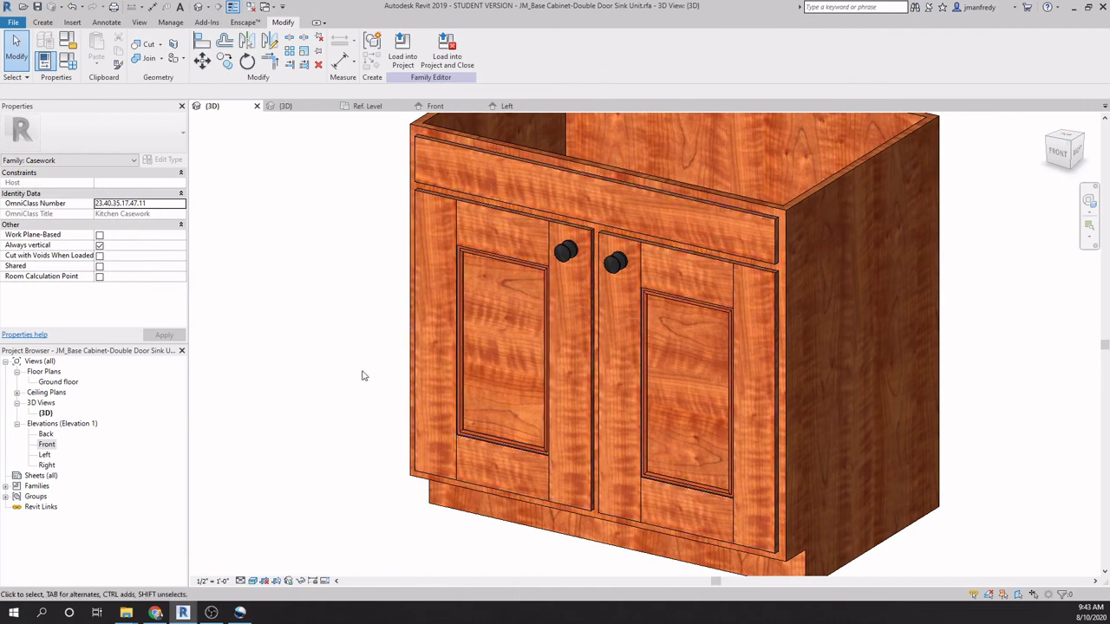
click(461, 353)
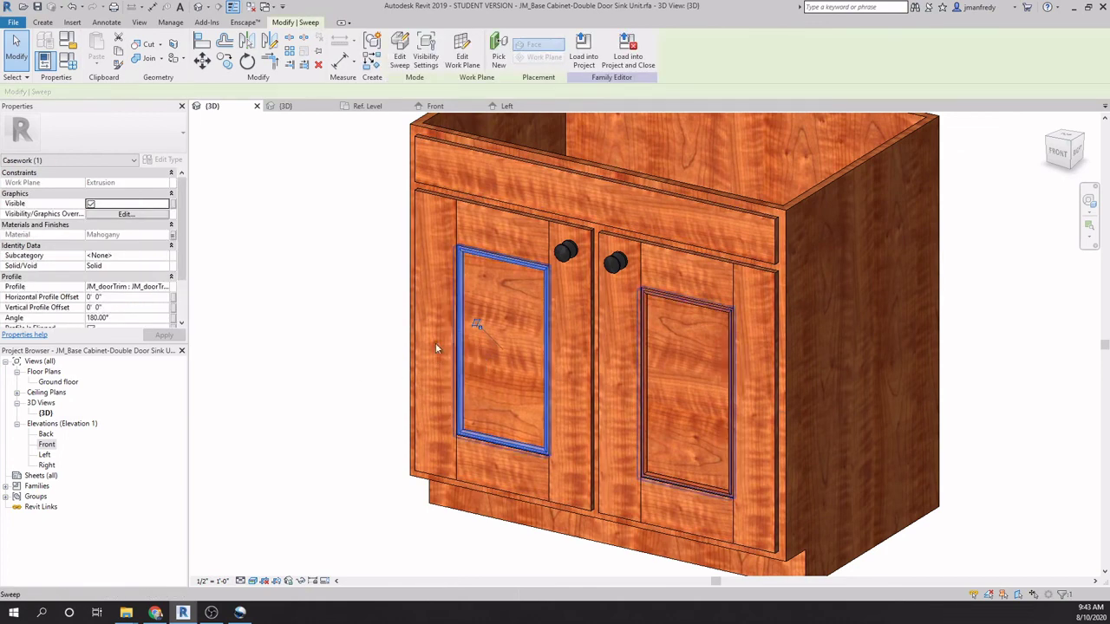
click(376, 348)
click(402, 50)
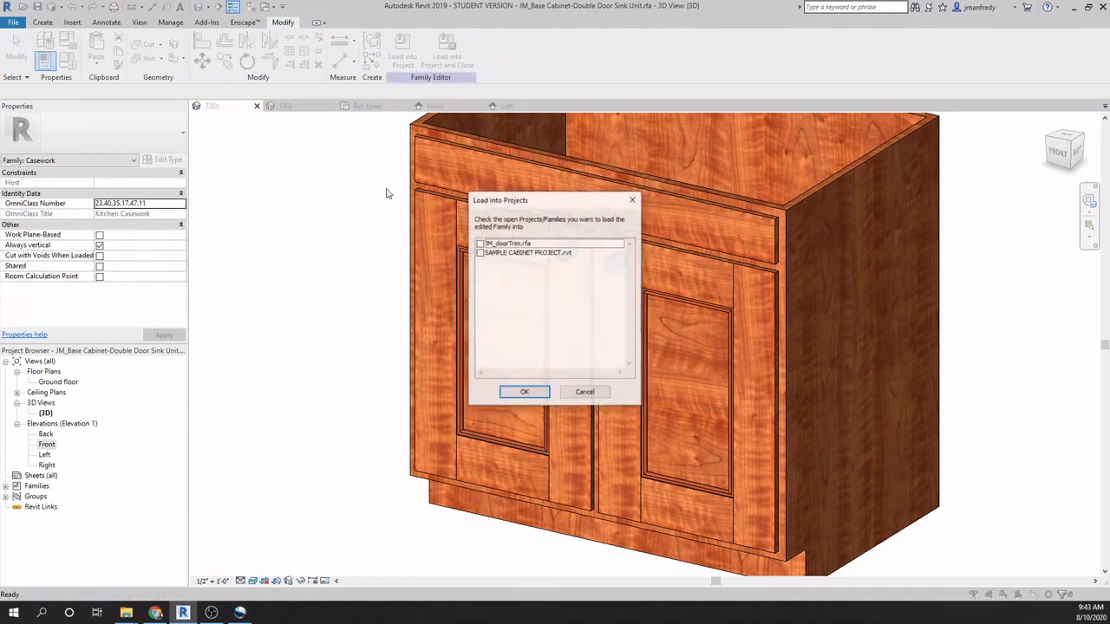
click(481, 252)
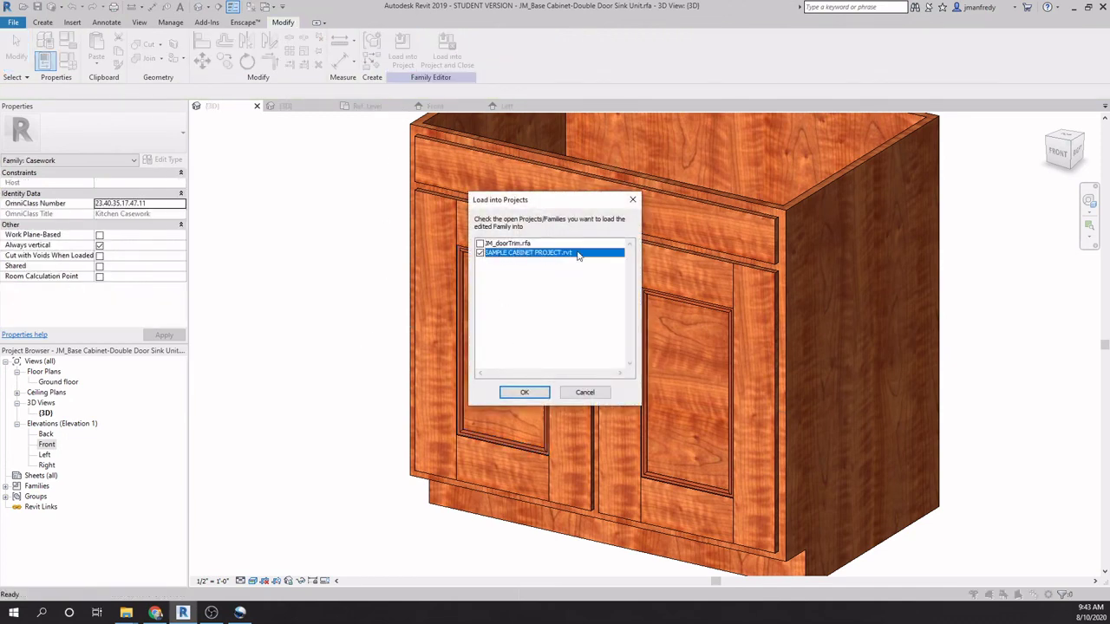
click(524, 392)
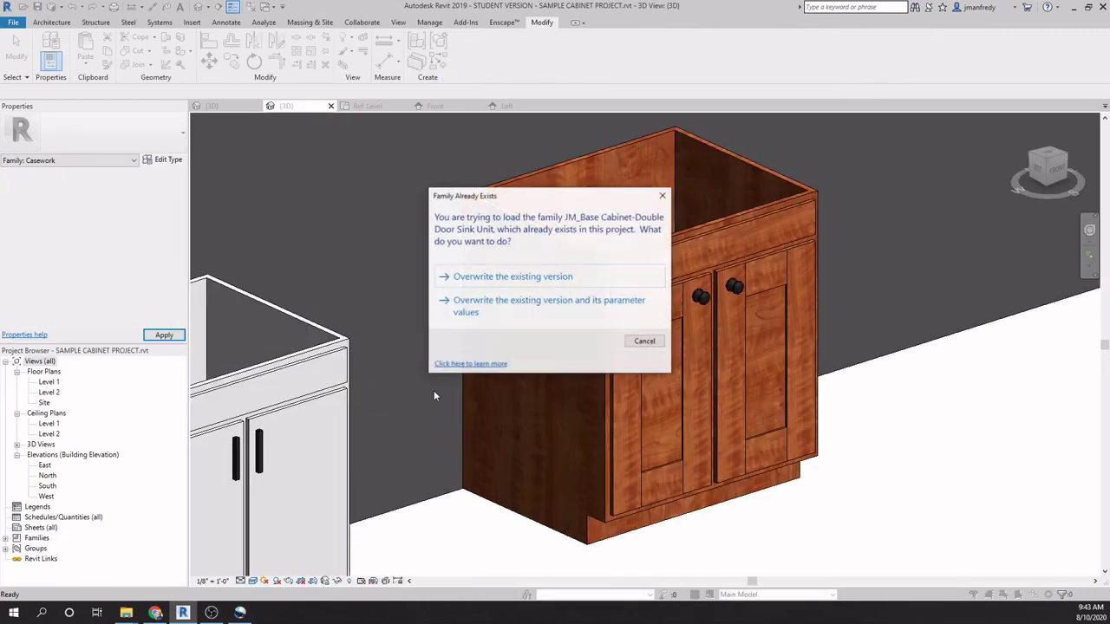
click(531, 281)
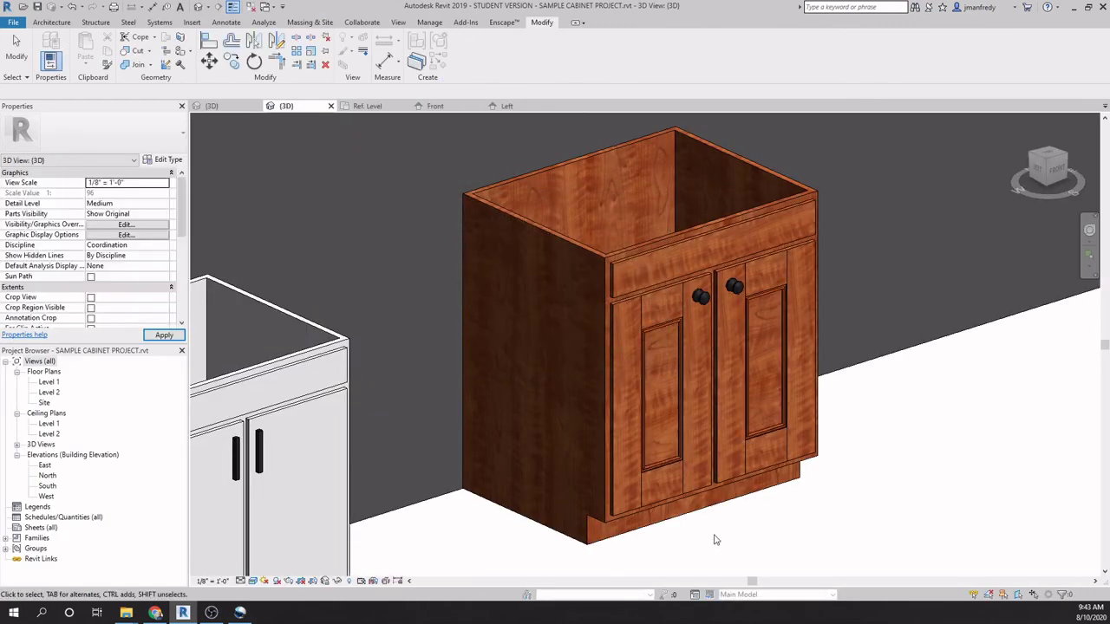
Step: Check the trimMaterial parameter in the type properties of the cherry cabinet placed in the project
scroll(706, 520, up, 5)
scroll(692, 494, up, 2)
scroll(648, 366, down, 5)
key(Escape)
scroll(731, 492, down, 2)
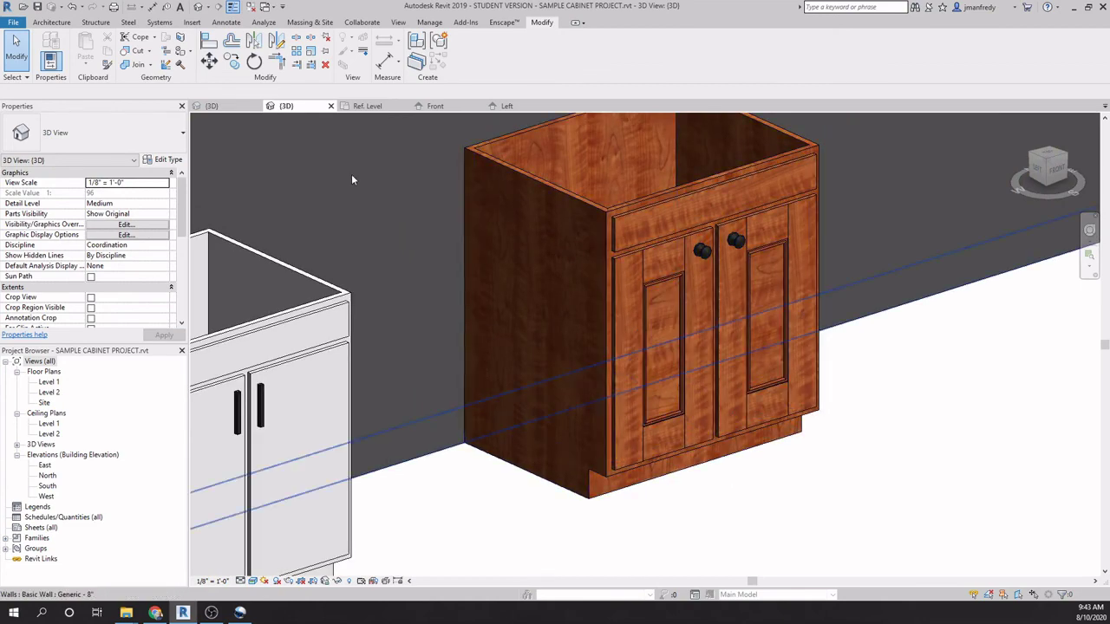
click(607, 218)
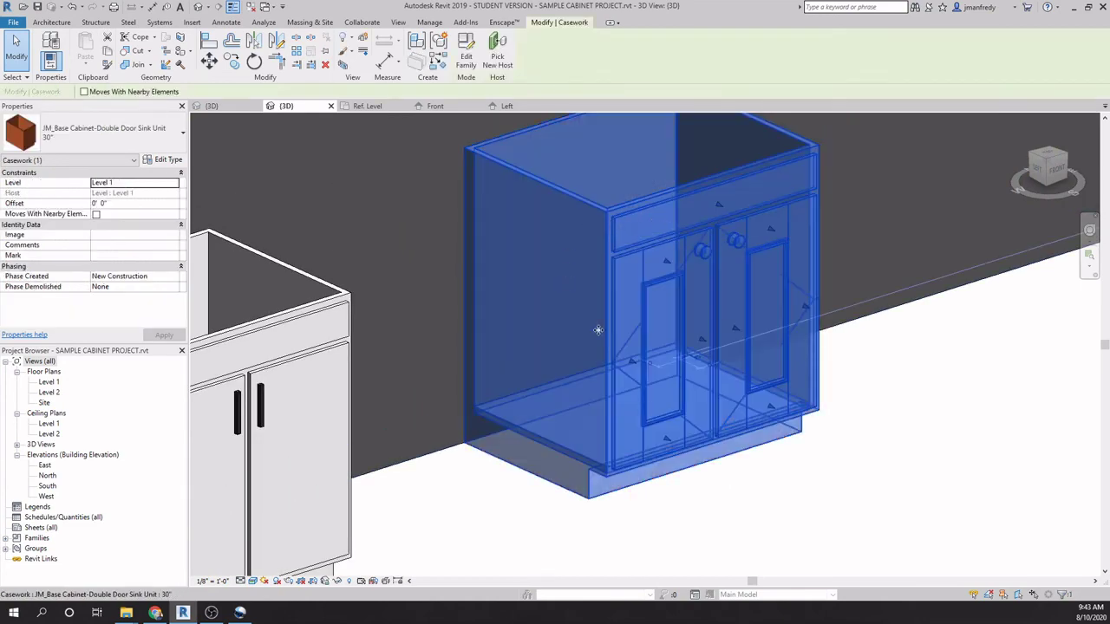
click(164, 160)
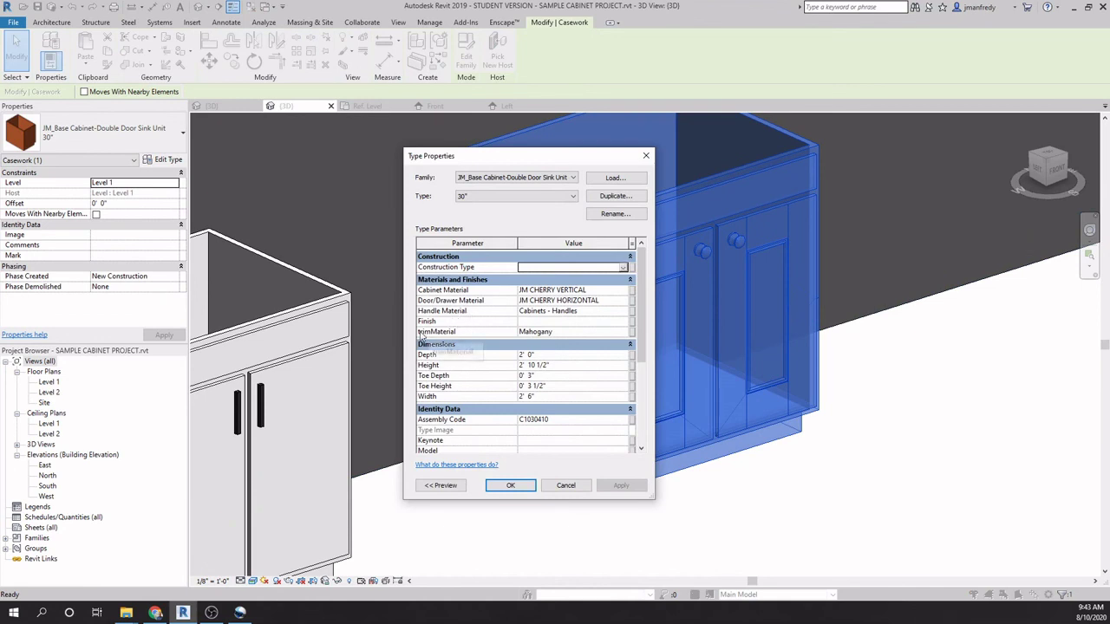
click(565, 331)
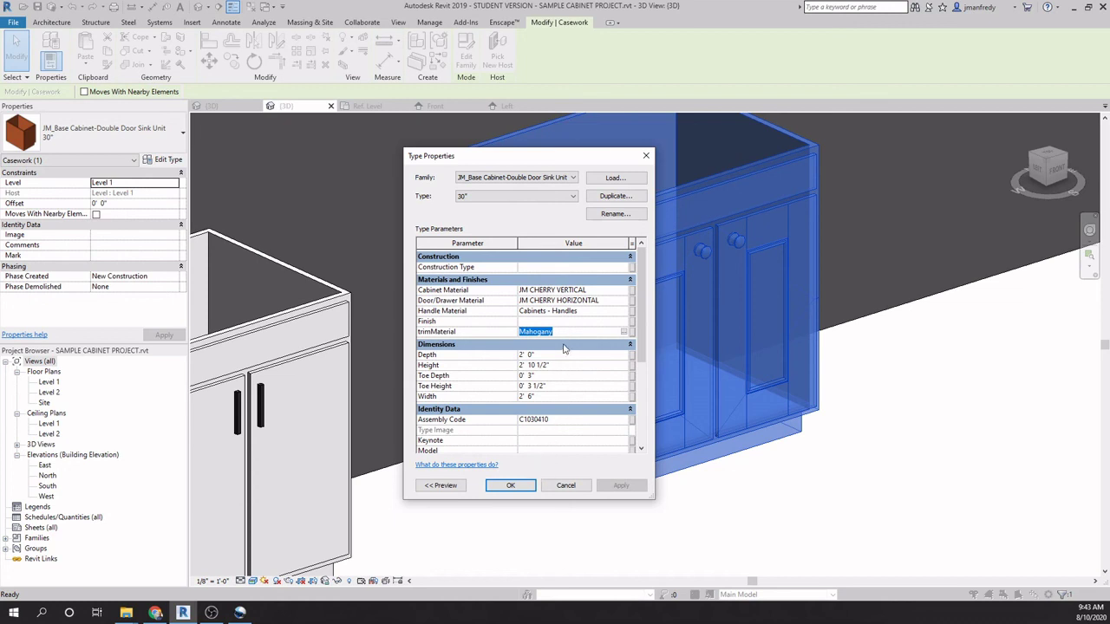
click(571, 332)
drag(570, 332, 486, 332)
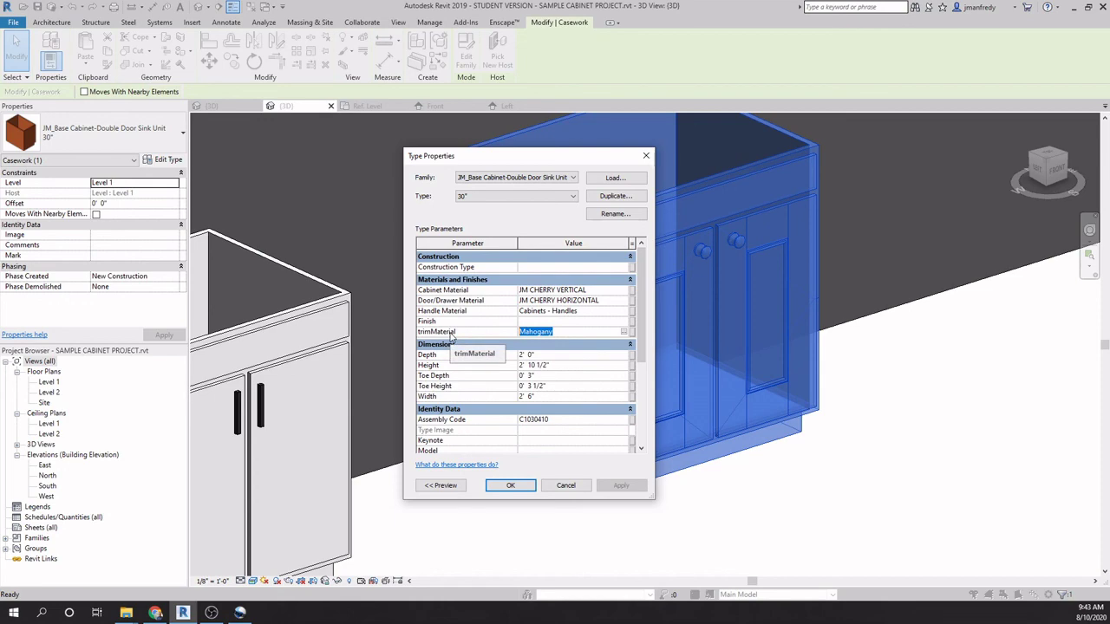
click(510, 485)
click(674, 516)
Step: Examine the cherry cabinet's door trim and the available size types beside the original white cabinet
scroll(708, 518, up, 5)
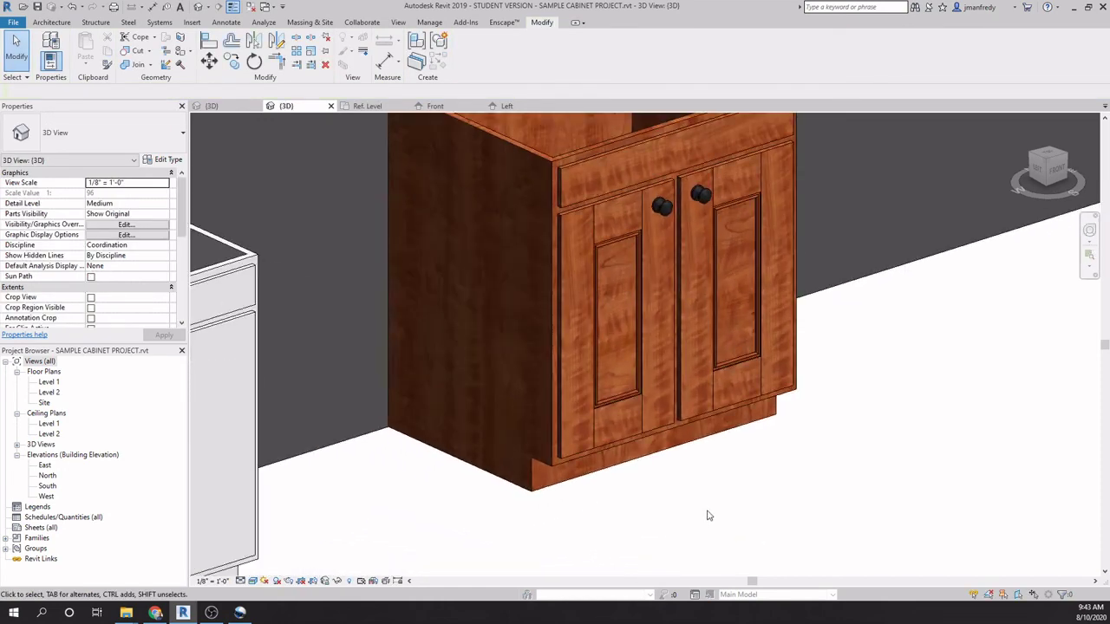
scroll(708, 507, up, 2)
scroll(708, 533, down, 5)
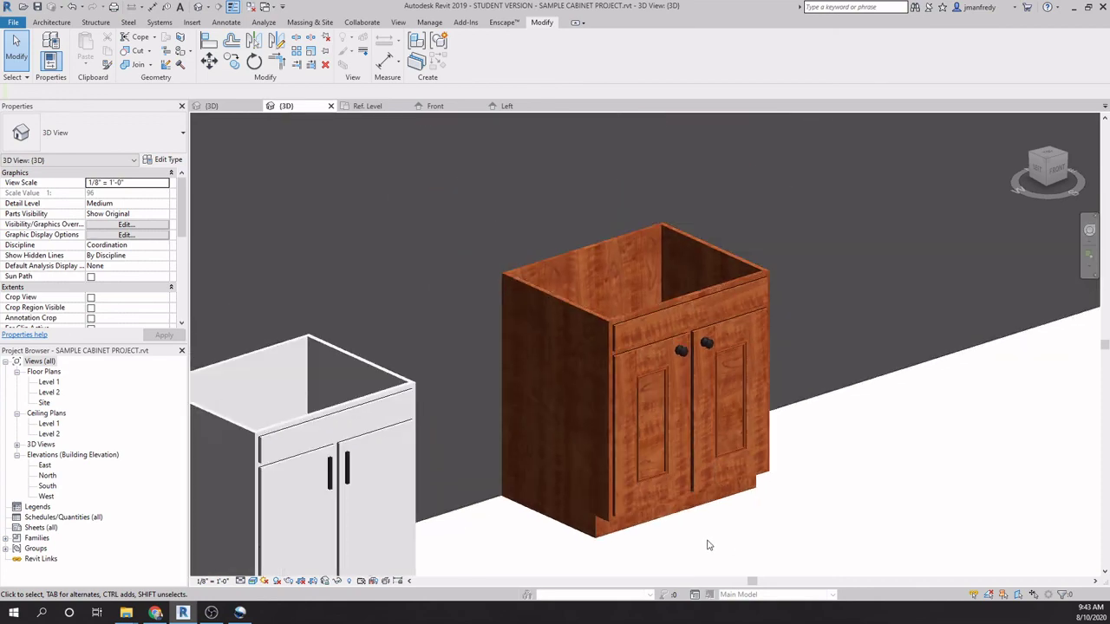
scroll(451, 468, up, 3)
scroll(745, 388, down, 3)
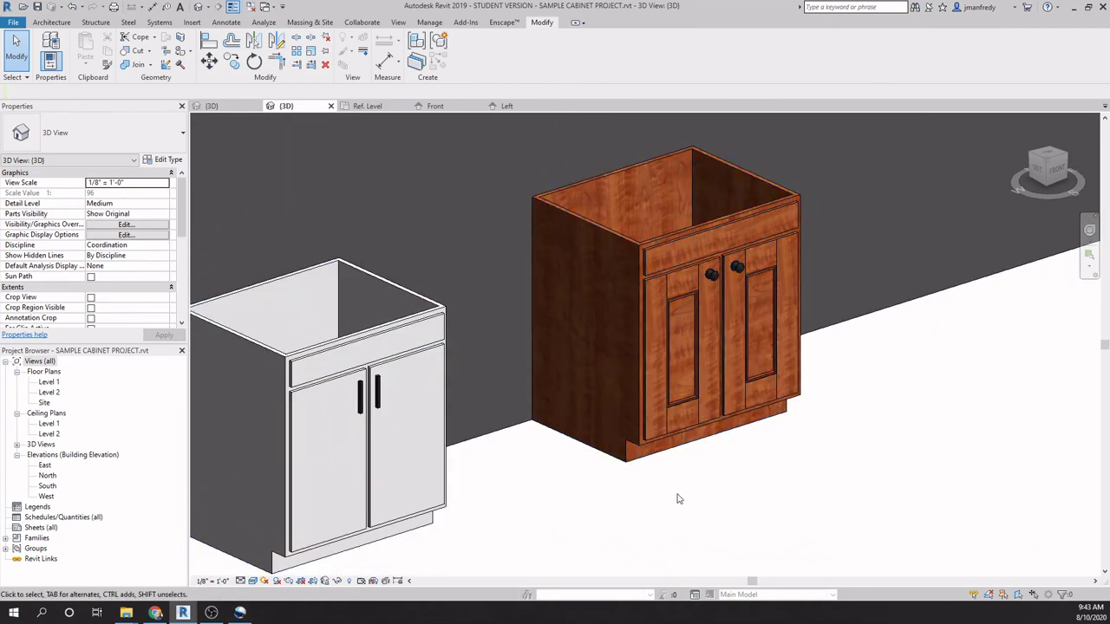
click(682, 272)
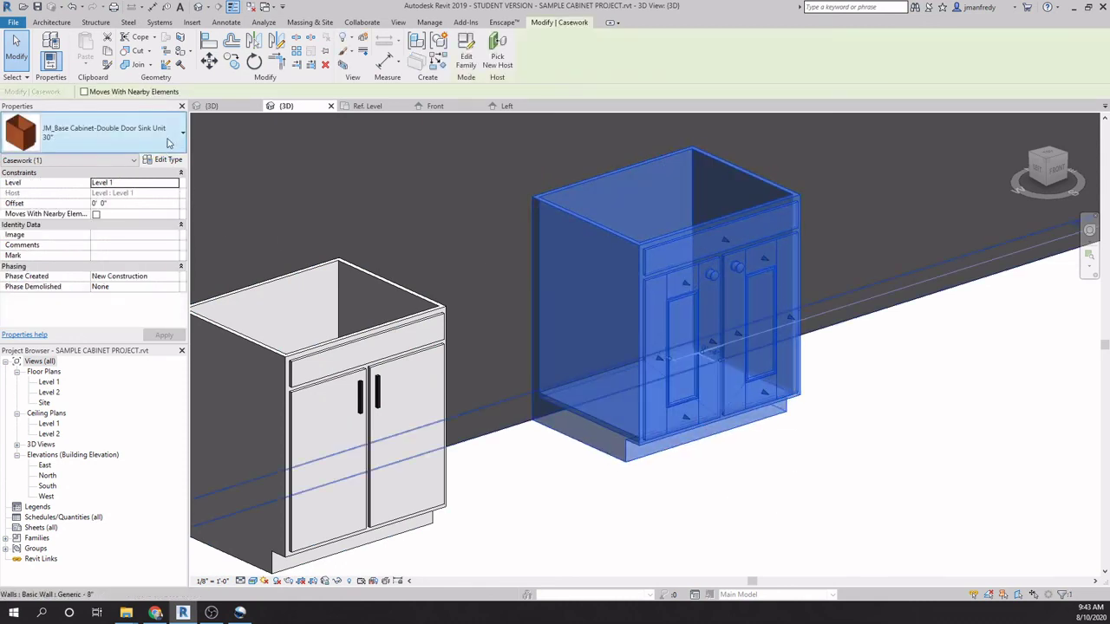
click(177, 137)
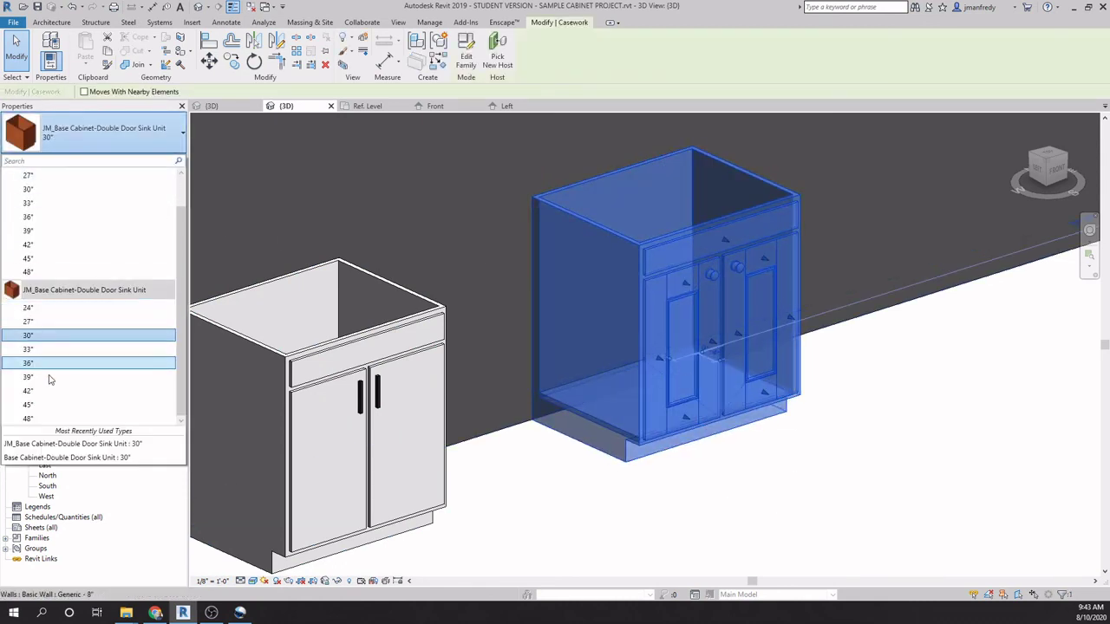
click(773, 485)
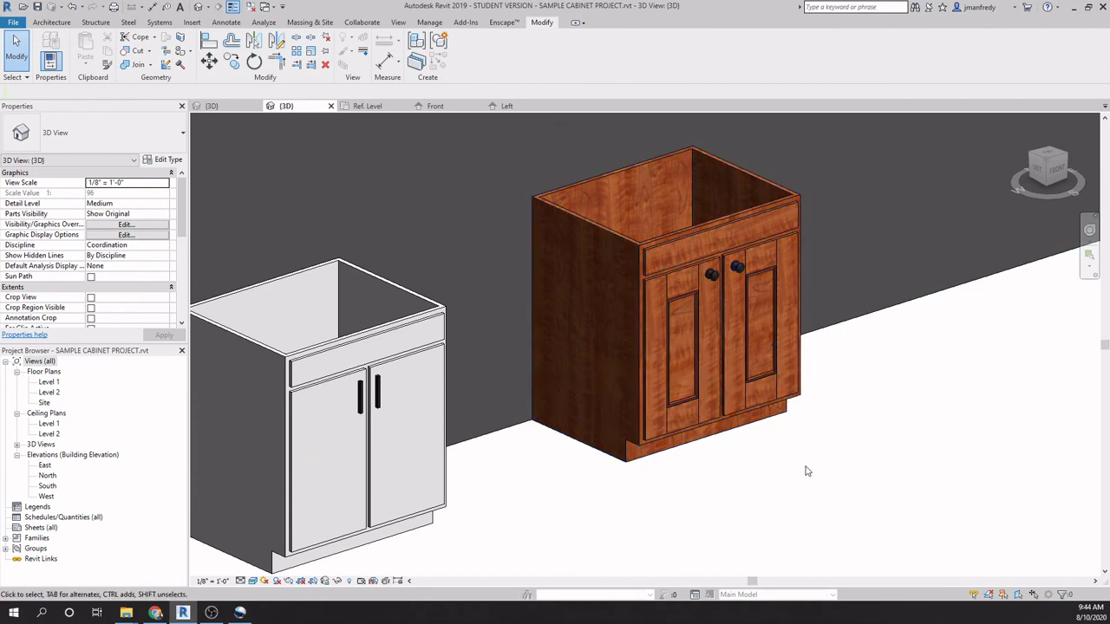
scroll(807, 476, down, 2)
middle_drag(774, 479, 780, 450)
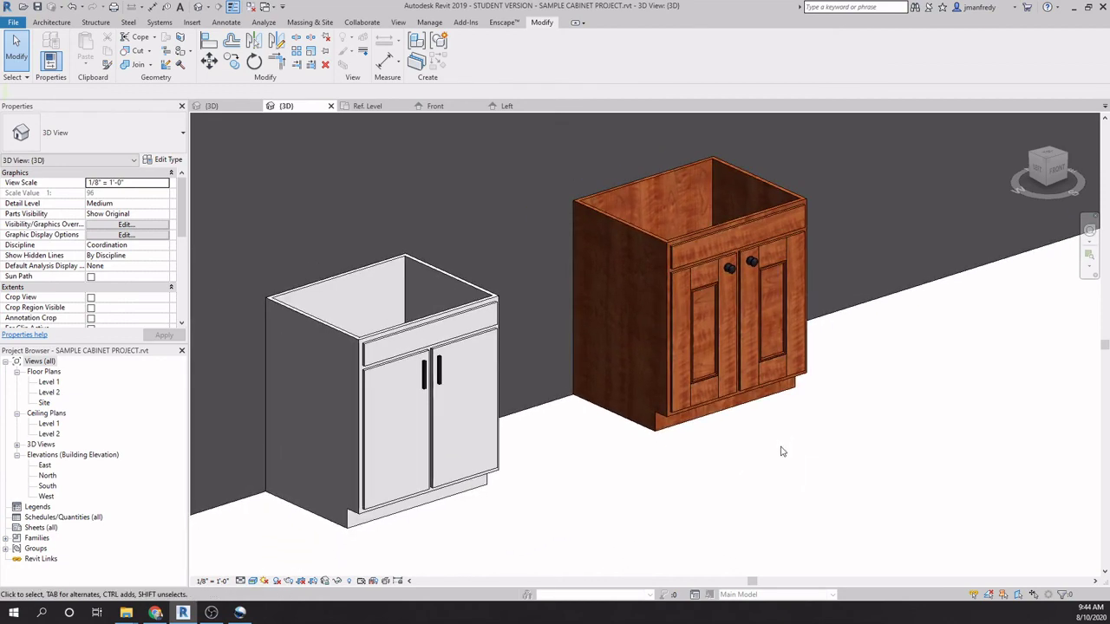